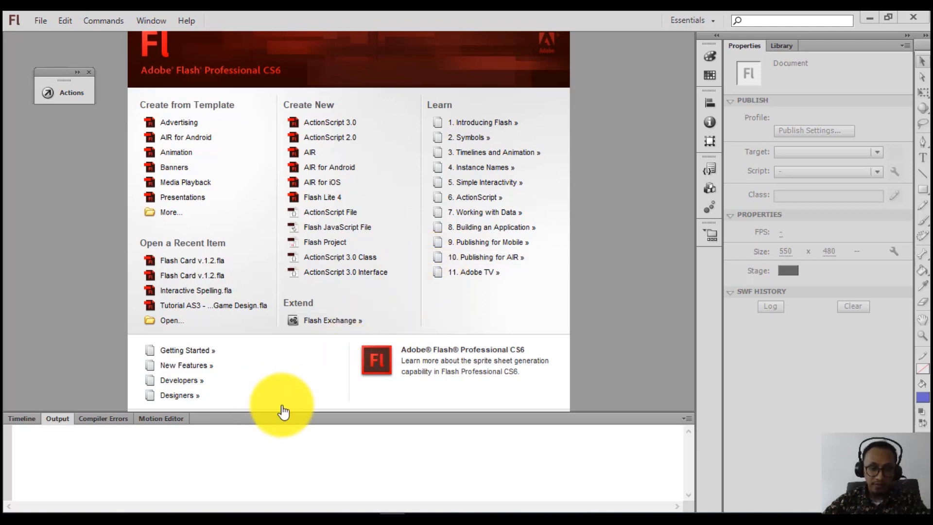
- Switch to File Explorer and examine the pictures in the Images subfolder of the Asset folder
{"action": "left_click", "coordinate": [190, 519]}
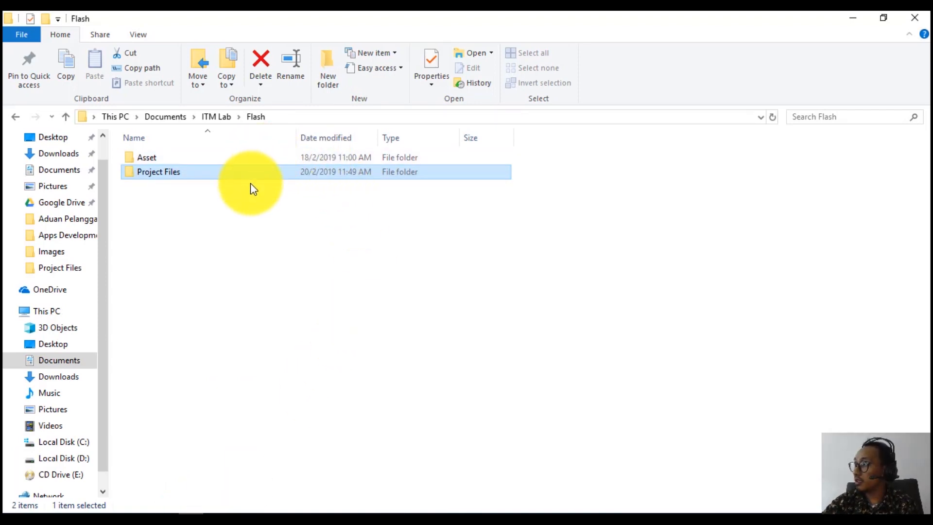
{"action": "double_click", "coordinate": [157, 162]}
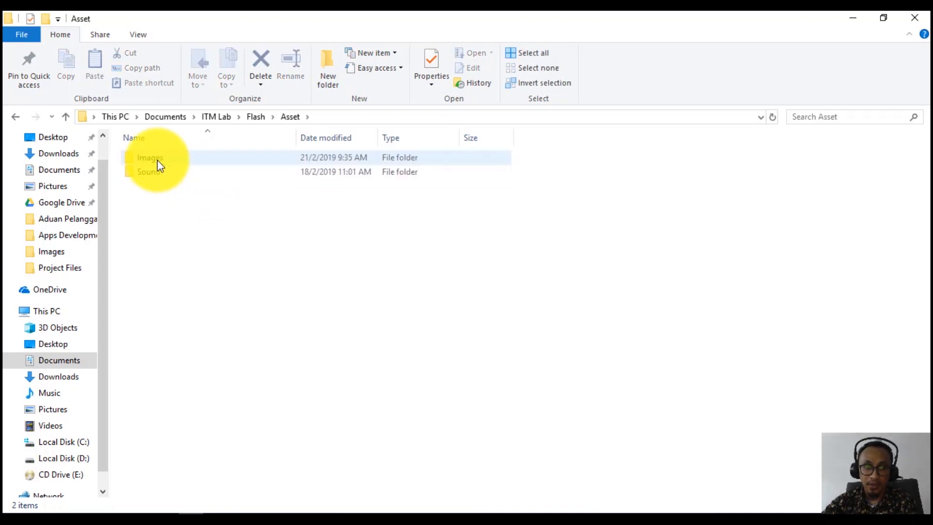
{"action": "double_click", "coordinate": [157, 163]}
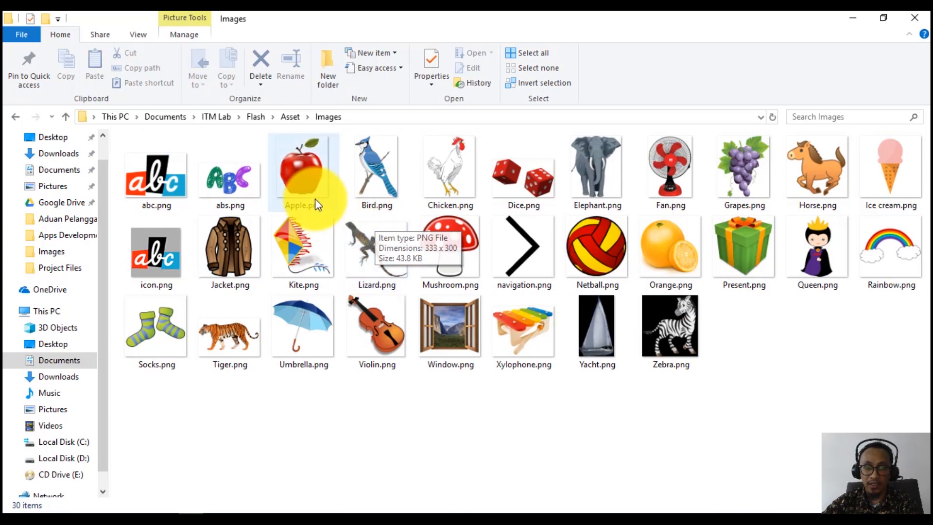
{"action": "left_click", "coordinate": [296, 179]}
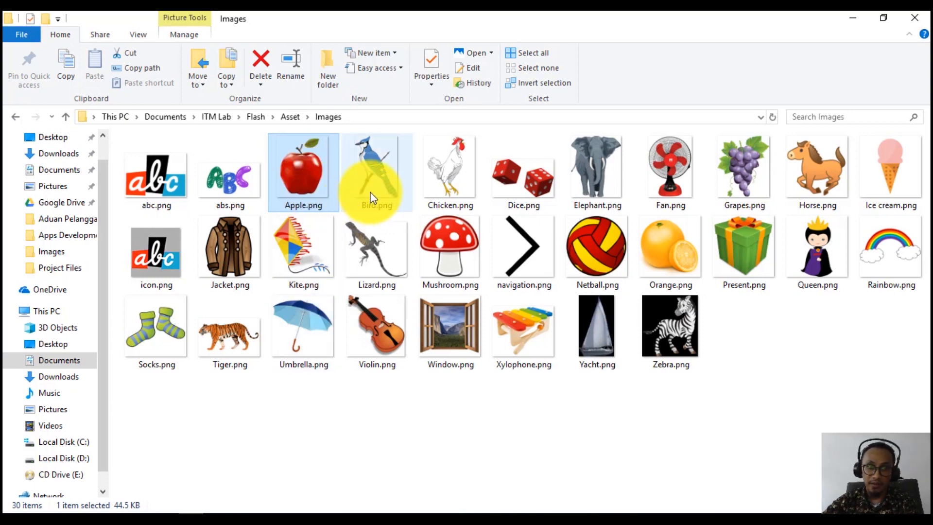
{"action": "left_click", "coordinate": [369, 177]}
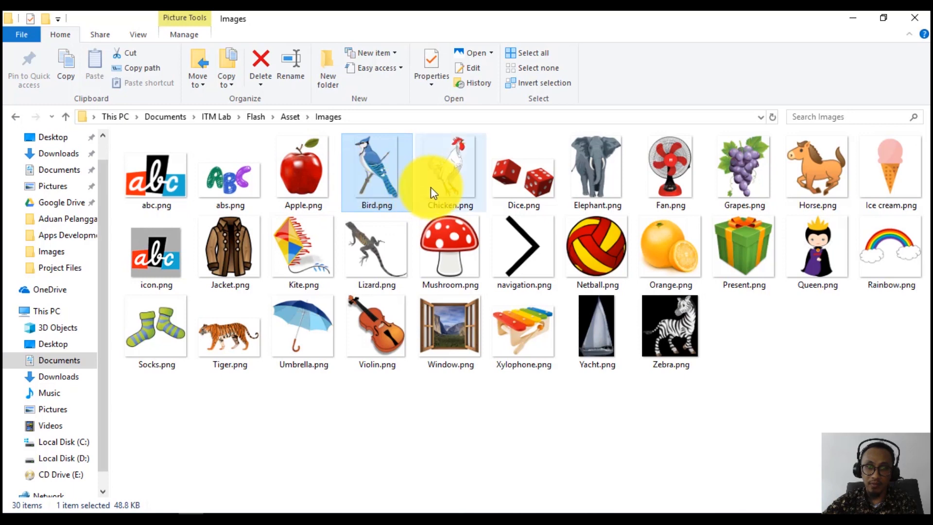
{"action": "left_click", "coordinate": [446, 180]}
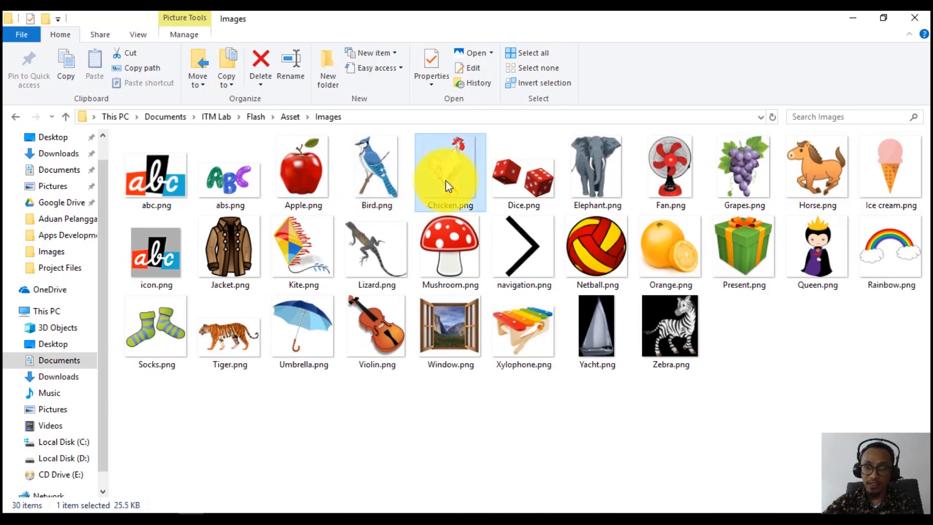
{"action": "left_click", "coordinate": [510, 193]}
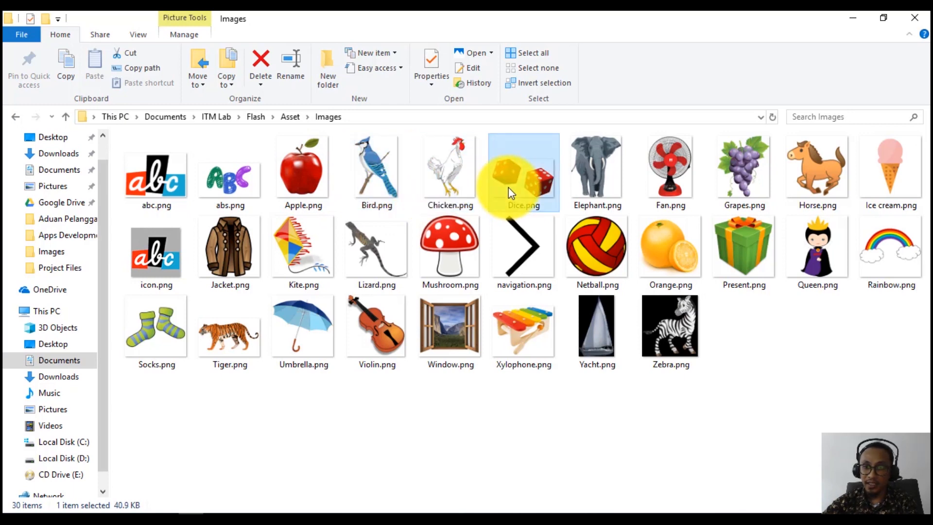
{"action": "left_click", "coordinate": [594, 182]}
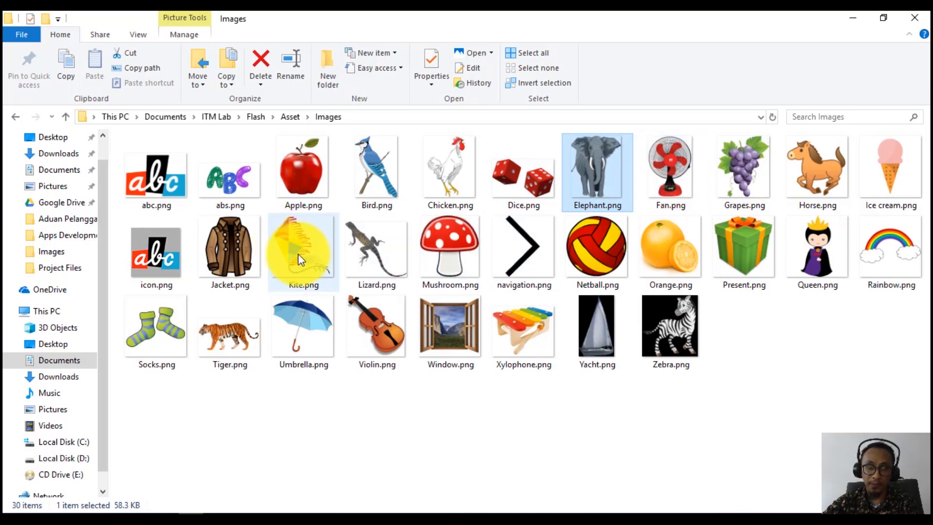
{"action": "left_click", "coordinate": [162, 184]}
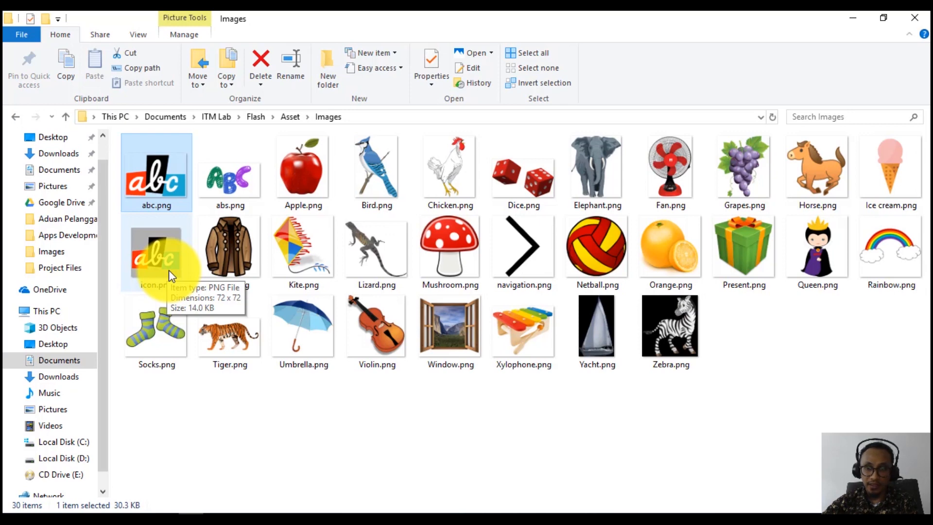
- Look through the audio files in the Sound subfolder of the Asset folder
{"action": "left_click", "coordinate": [290, 117]}
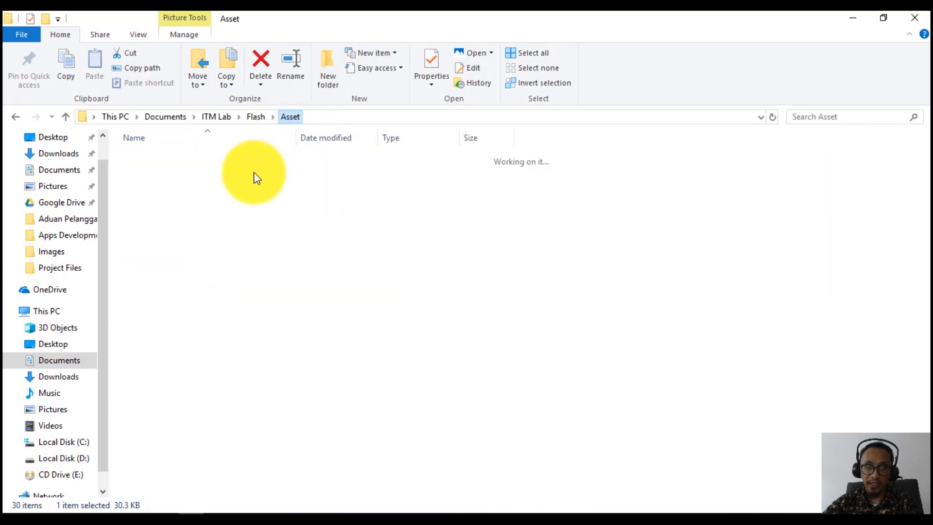
{"action": "double_click", "coordinate": [142, 171]}
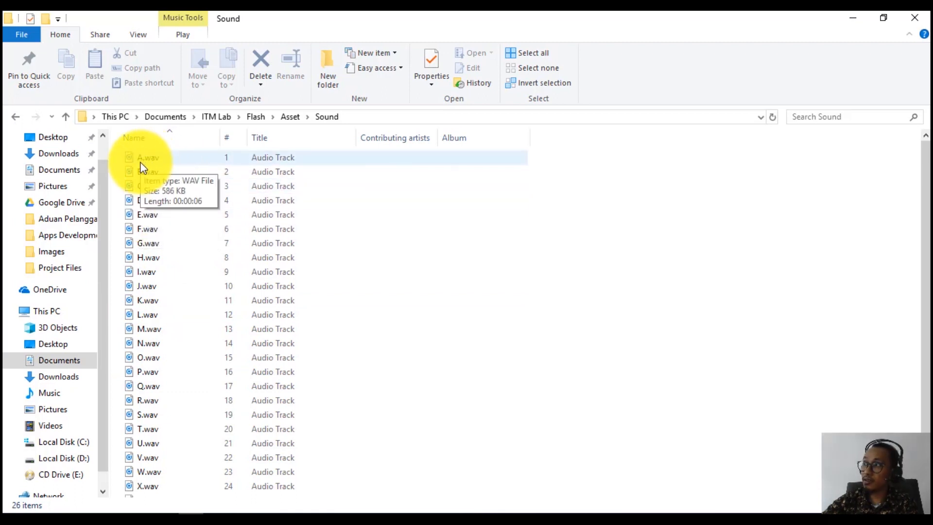
{"action": "scroll", "coordinate": [167, 381], "scroll_direction": "down", "scroll_amount": 1}
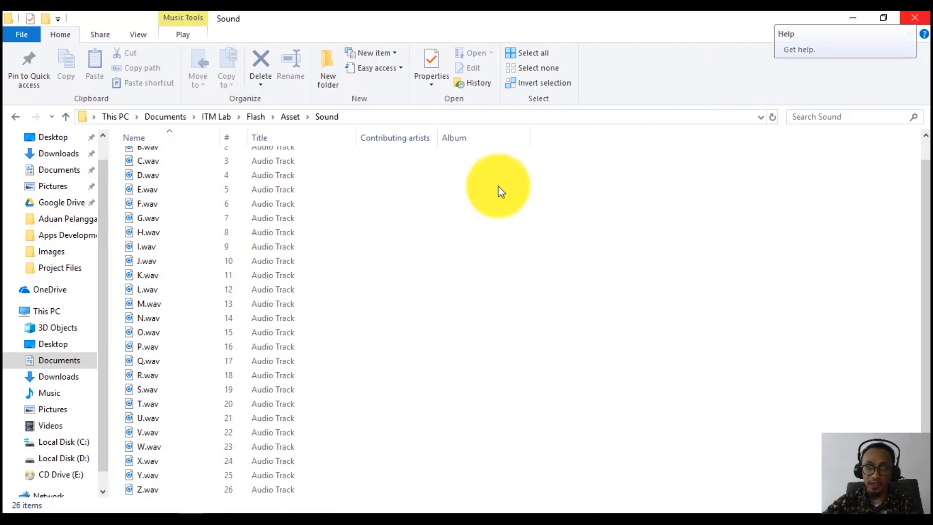
{"action": "left_click", "coordinate": [286, 118]}
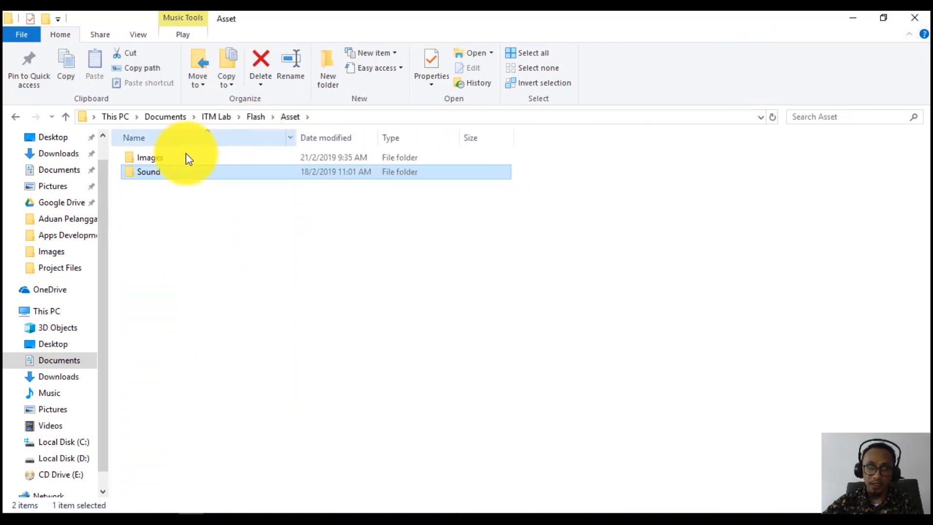
- Check the contents of the Project Files folder inside the Flash folder and return to the Flash folder
{"action": "left_click", "coordinate": [260, 119]}
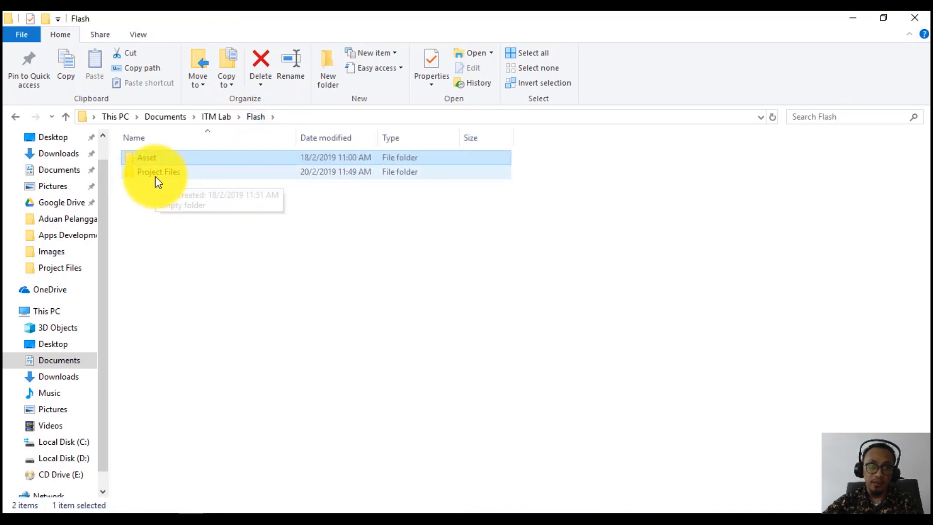
{"action": "double_click", "coordinate": [156, 176]}
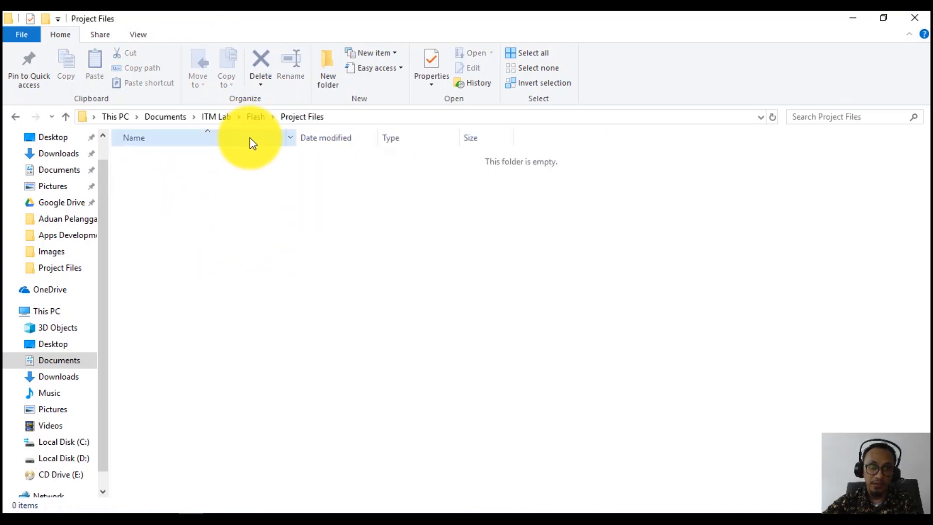
{"action": "left_click", "coordinate": [255, 119]}
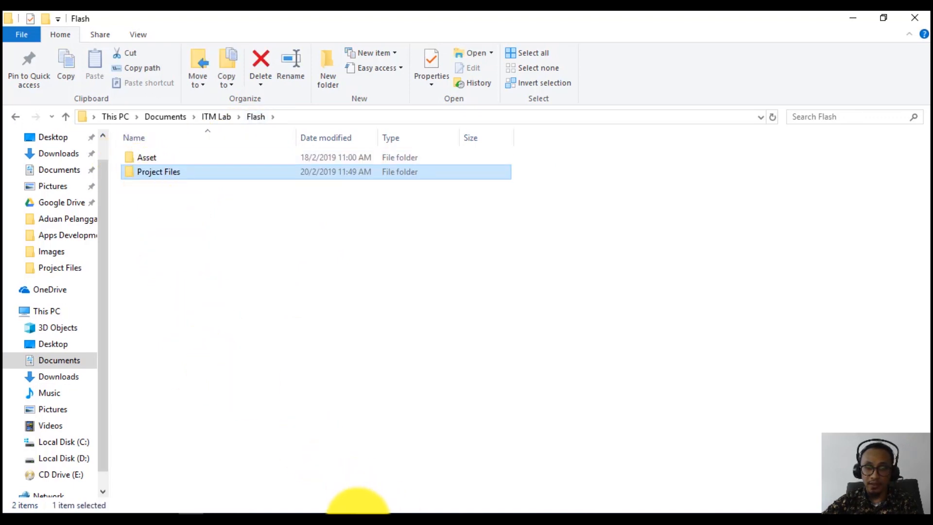
- Switch to Flash Professional and create a new AIR for Android document
{"action": "left_click", "coordinate": [344, 522]}
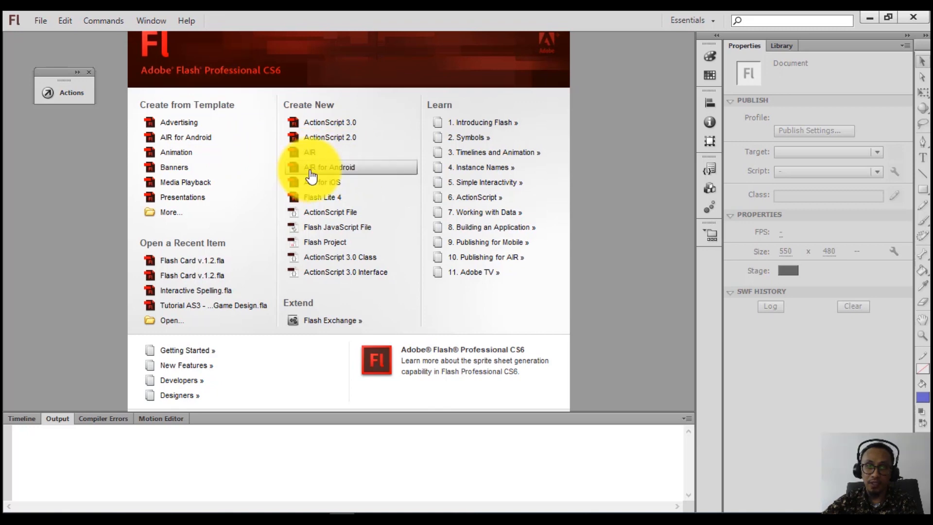
{"action": "left_click", "coordinate": [350, 170]}
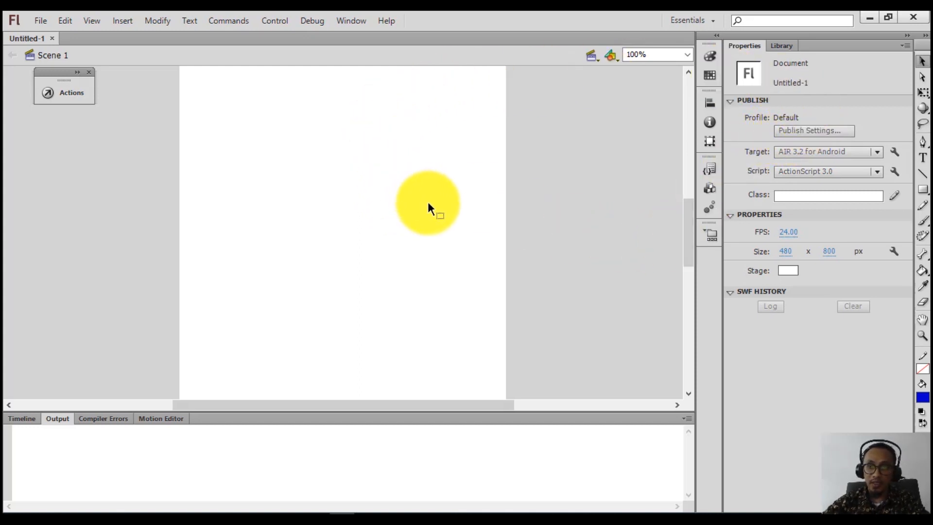
{"action": "left_click_drag", "start_coordinate": [692, 226], "coordinate": [665, 228]}
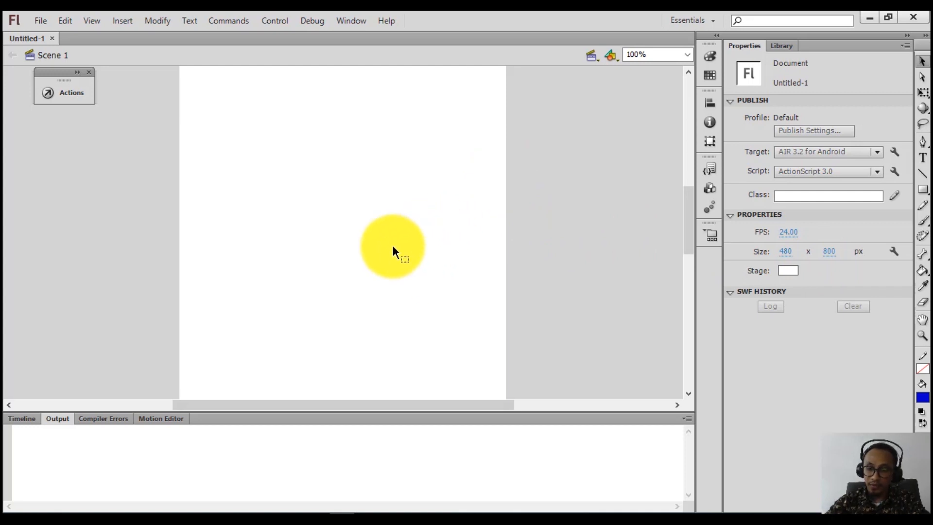
- Test the empty movie in the AIR Debug Launcher for mobile, view the preview window, and close it
{"action": "left_click", "coordinate": [266, 21]}
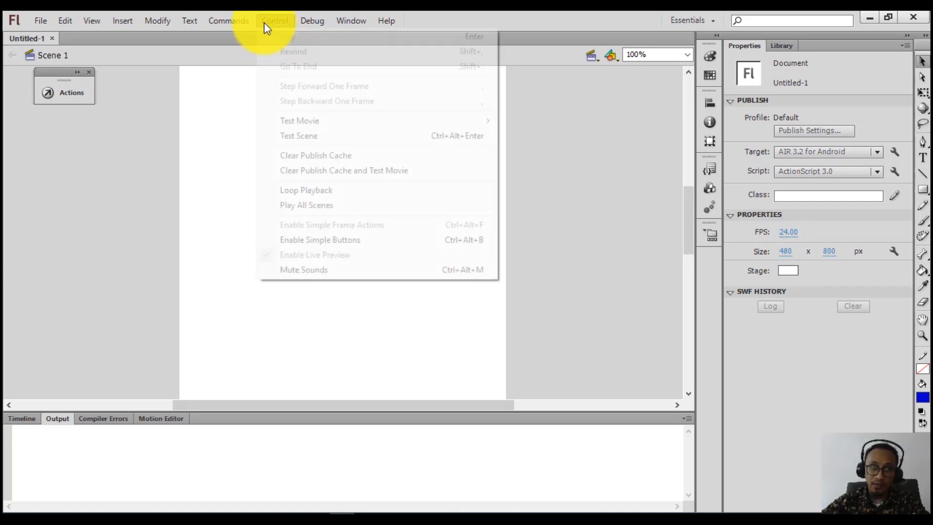
{"action": "mouse_move", "coordinate": [299, 122]}
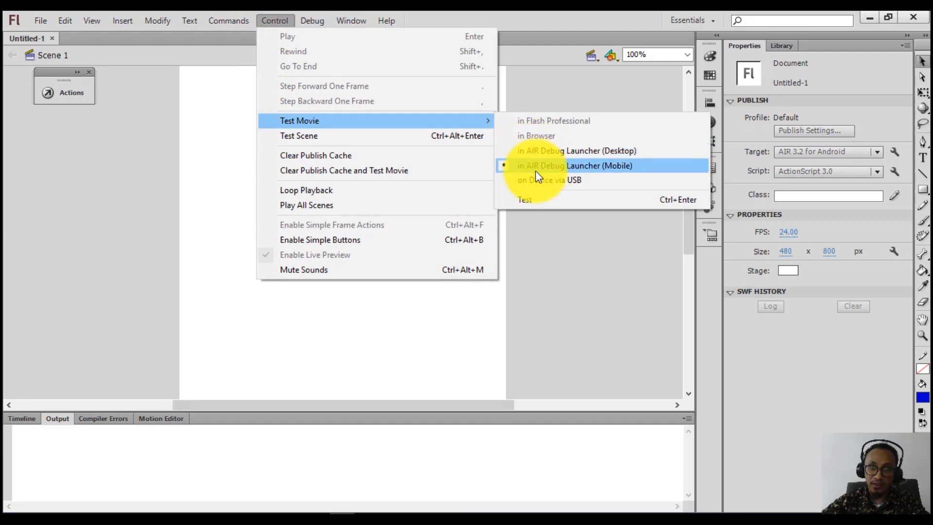
{"action": "left_click", "coordinate": [526, 198]}
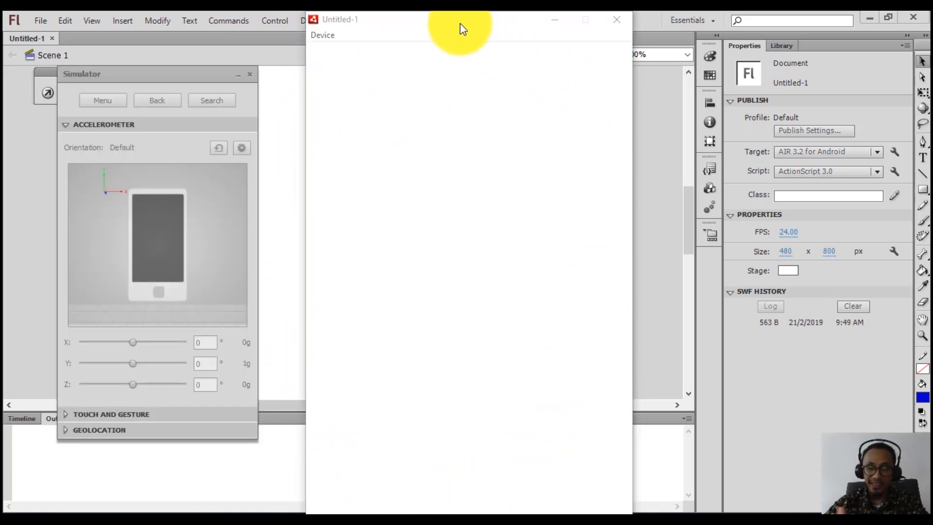
{"action": "mouse_move", "coordinate": [460, 23]}
{"action": "left_mouse_down"}
{"action": "mouse_move", "coordinate": [450, 47]}
{"action": "mouse_move", "coordinate": [454, 29]}
{"action": "left_mouse_up"}
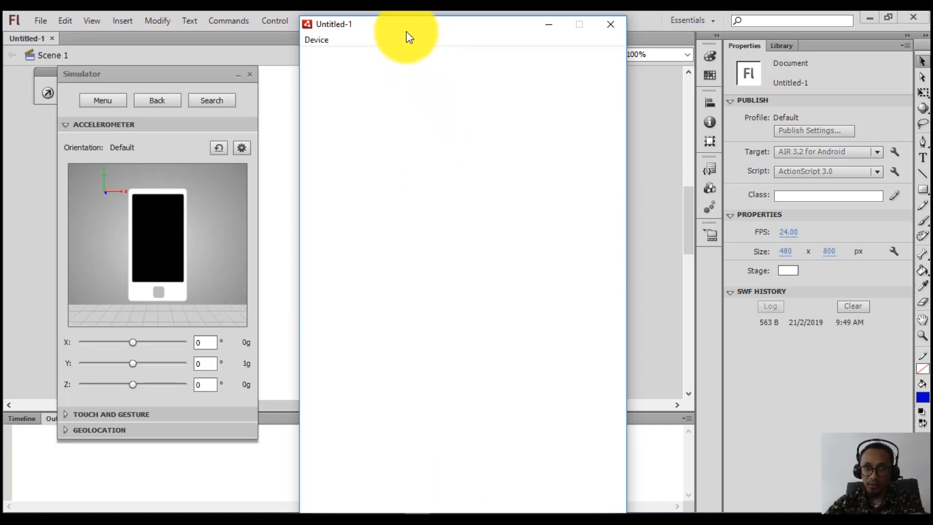
{"action": "mouse_move", "coordinate": [412, 32]}
{"action": "left_mouse_down"}
{"action": "mouse_move", "coordinate": [412, 20]}
{"action": "mouse_move", "coordinate": [412, 30]}
{"action": "left_mouse_up"}
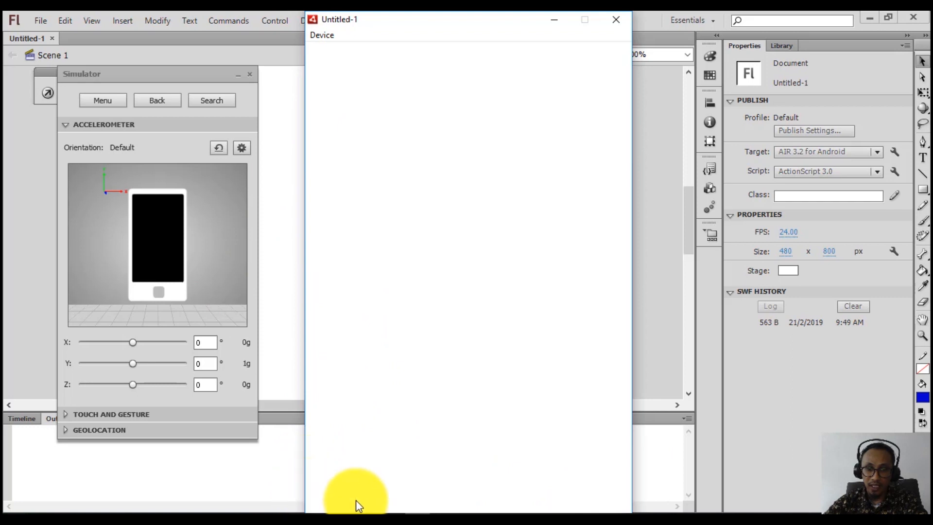
{"action": "left_click", "coordinate": [614, 20]}
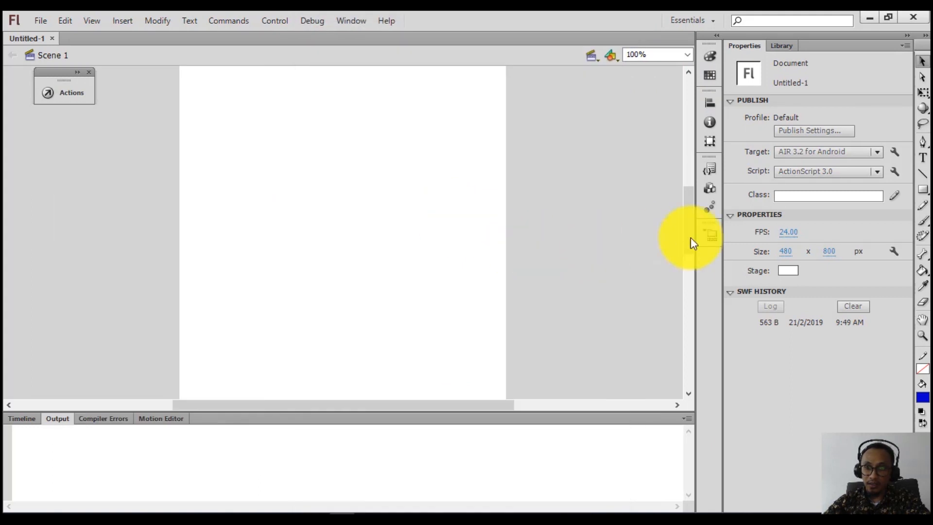
{"action": "mouse_move", "coordinate": [691, 227]}
{"action": "left_mouse_down"}
{"action": "mouse_move", "coordinate": [698, 206]}
{"action": "mouse_move", "coordinate": [696, 228]}
{"action": "mouse_move", "coordinate": [691, 203]}
{"action": "mouse_move", "coordinate": [686, 213]}
{"action": "left_mouse_up"}
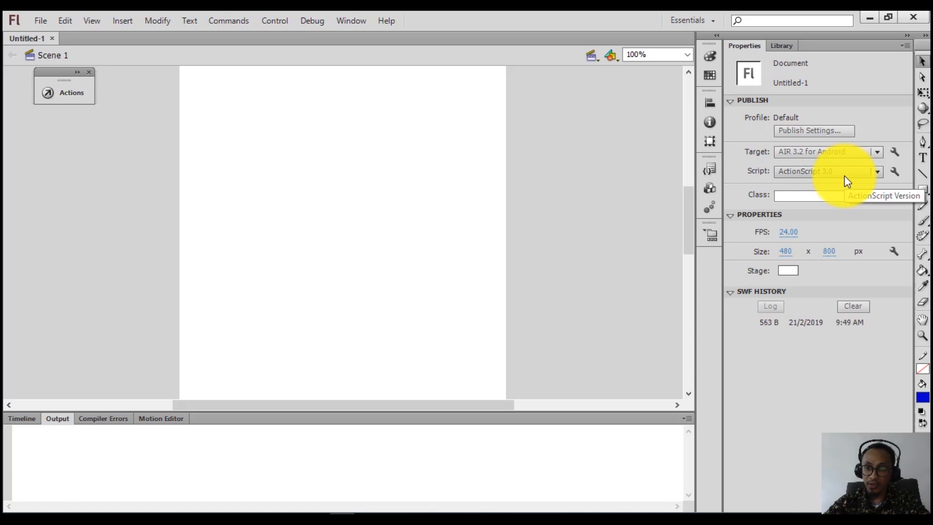
- In the publish settings, set the Flash output file to Learn ABC in the Flash > Project Files folder
{"action": "left_click", "coordinate": [797, 132]}
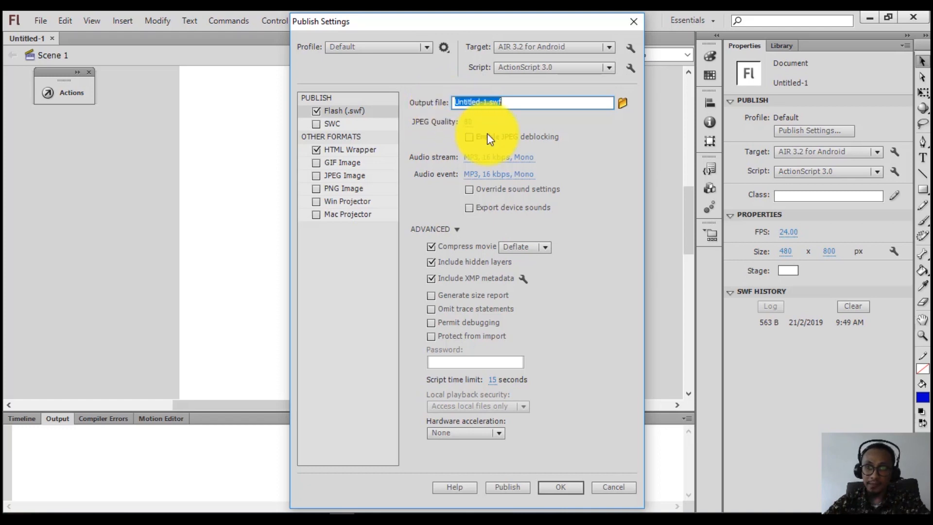
{"action": "left_click", "coordinate": [620, 104]}
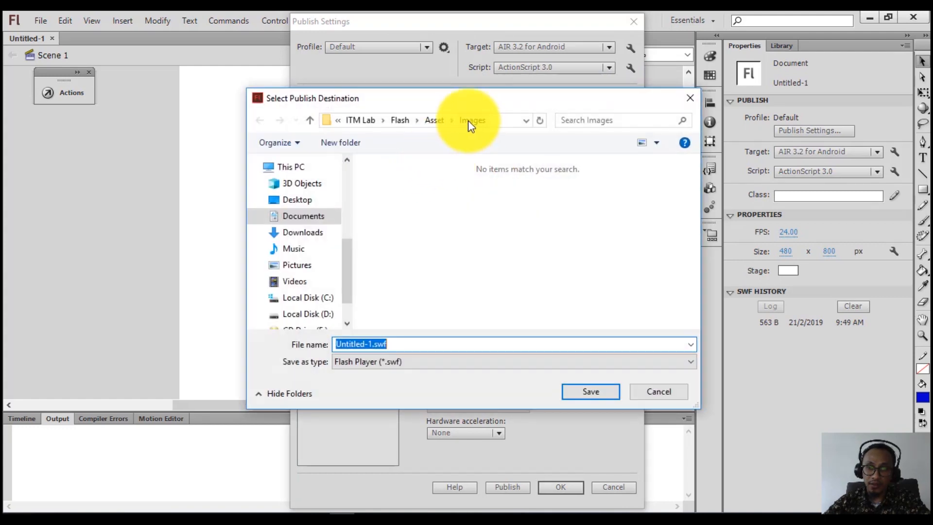
{"action": "left_click", "coordinate": [399, 120]}
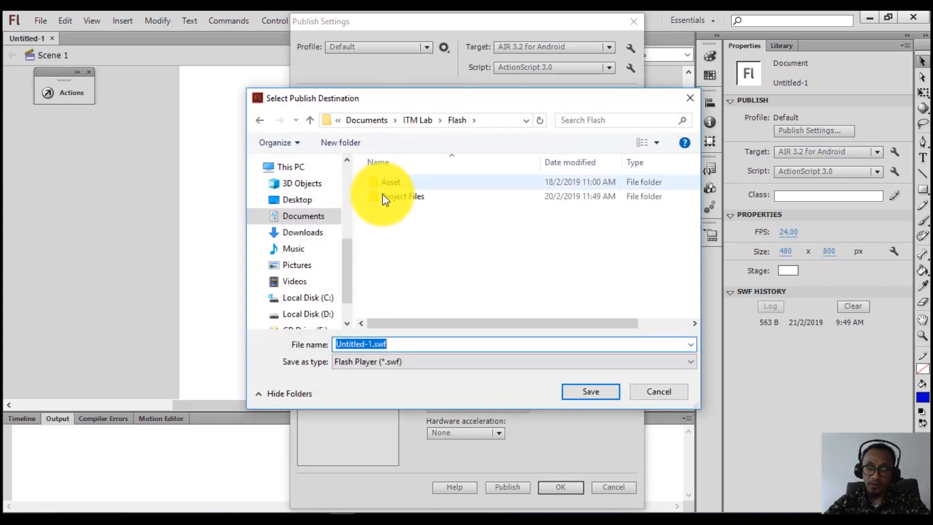
{"action": "left_click", "coordinate": [383, 200]}
{"action": "double_click", "coordinate": [381, 197]}
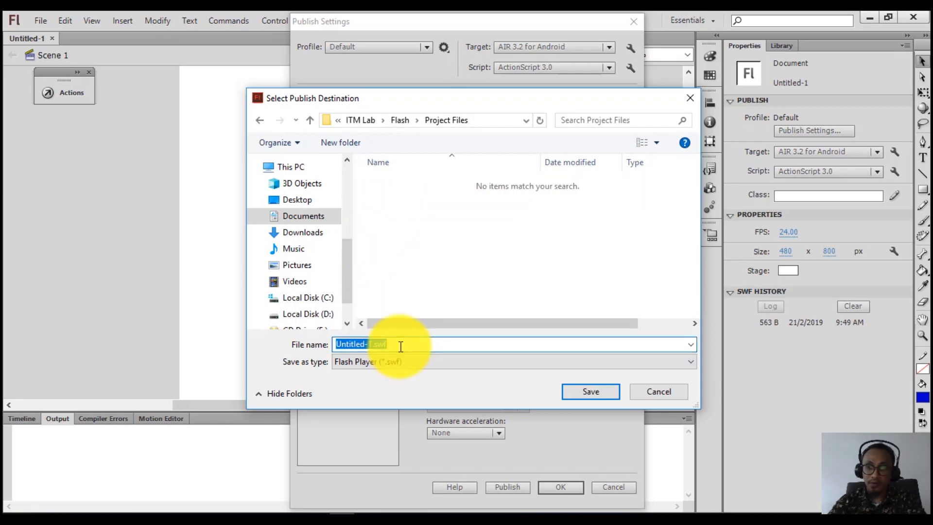
{"action": "type", "text": "Le"}
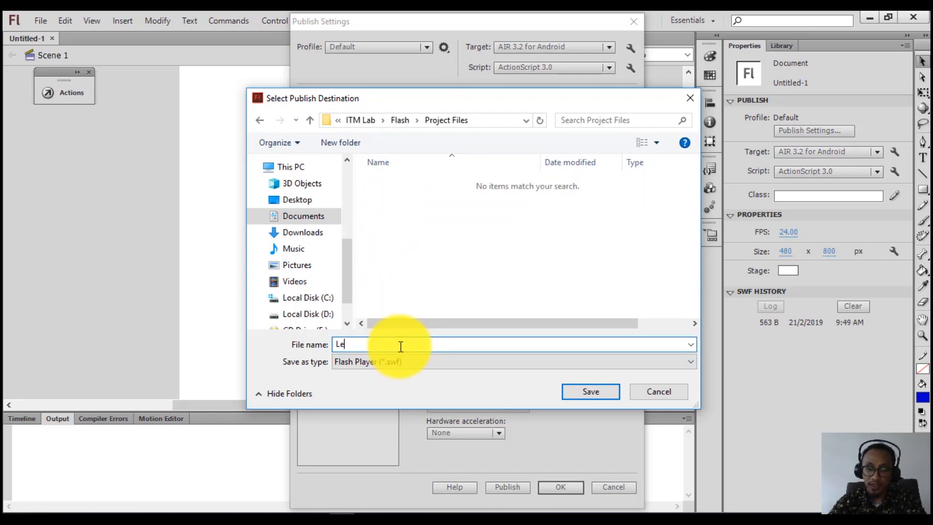
{"action": "type", "text": "arn ABC"}
{"action": "left_click", "coordinate": [575, 398]}
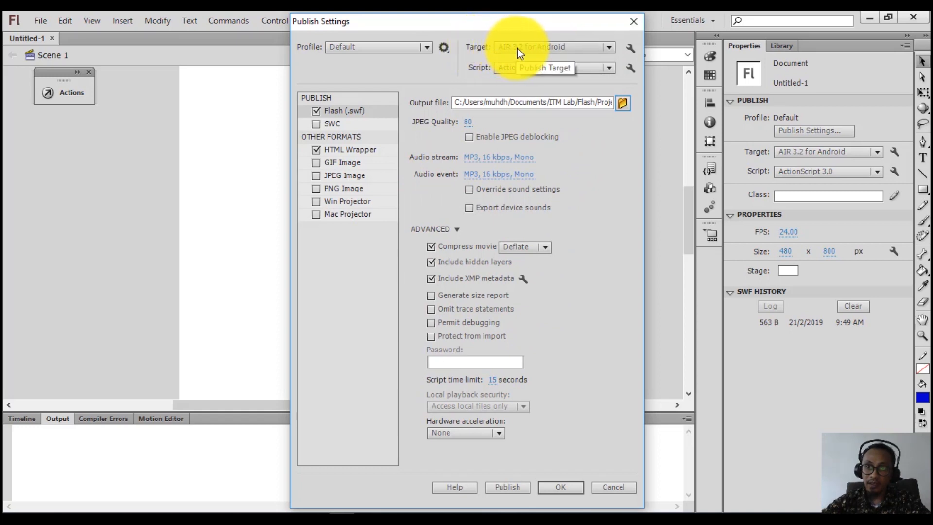
- In the AIR for Android settings, set the output file to Learn ABC.apk in the Flash > Project Files folder
{"action": "left_click", "coordinate": [630, 45]}
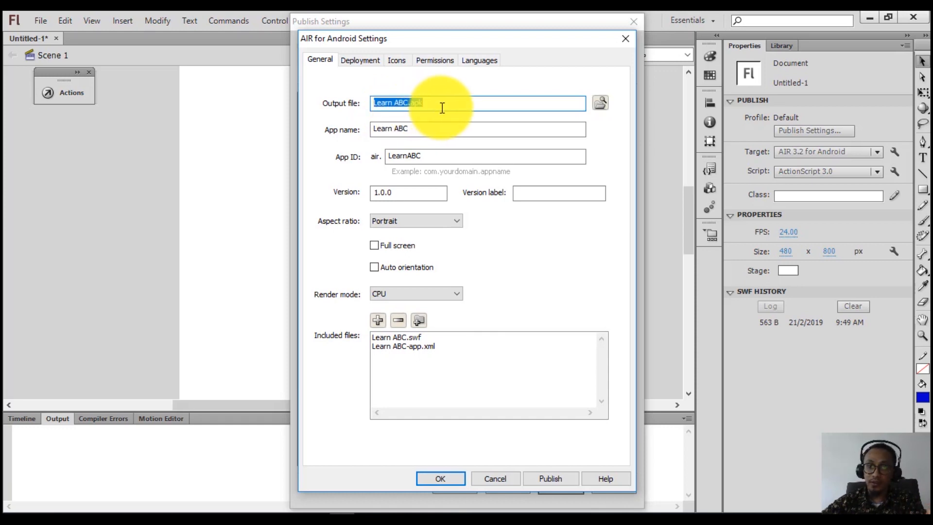
{"action": "left_click", "coordinate": [414, 104]}
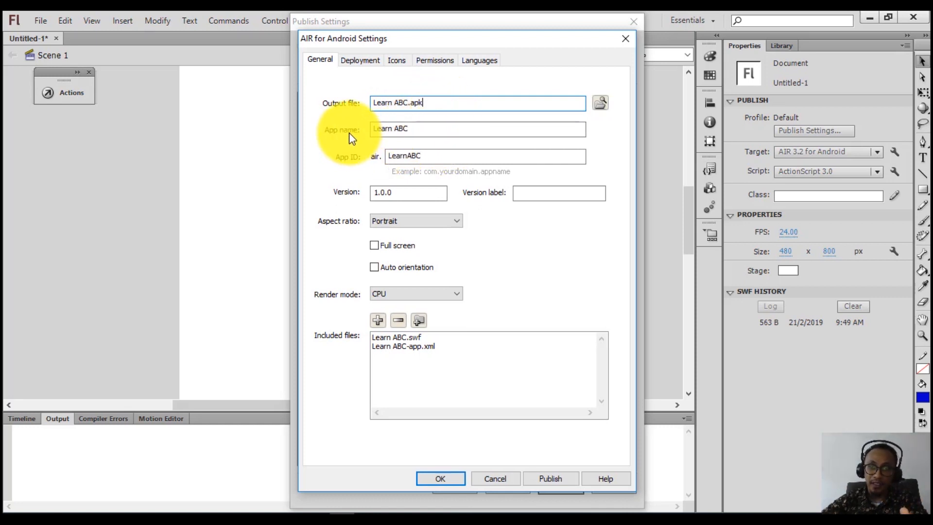
{"action": "left_click", "coordinate": [601, 104]}
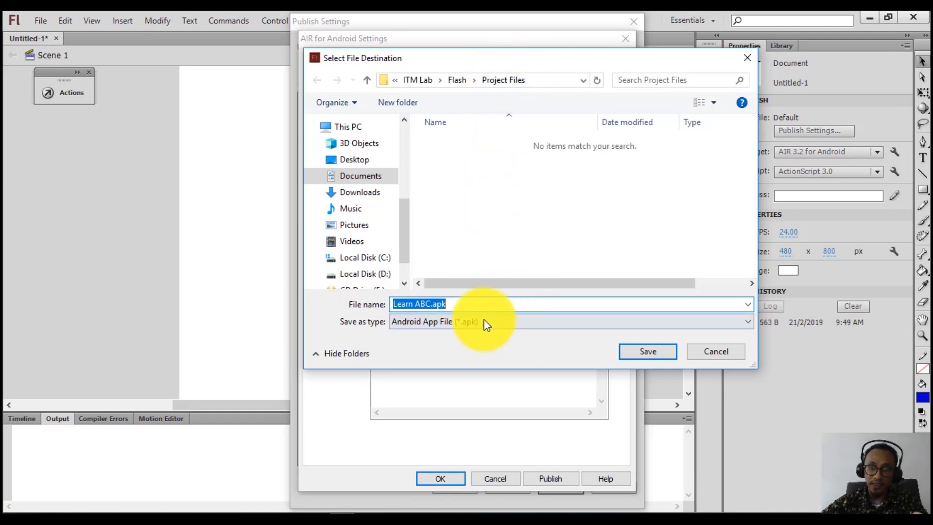
{"action": "left_click", "coordinate": [643, 353]}
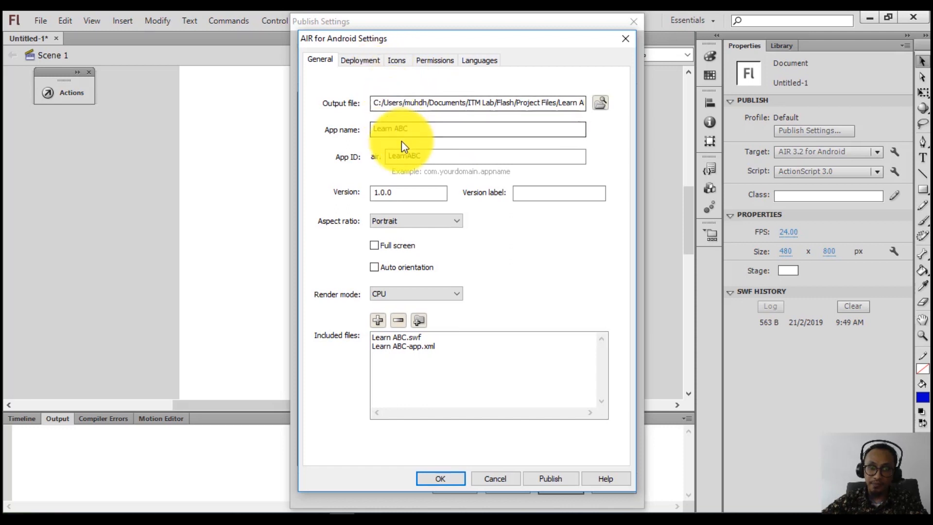
- Choose Portrait as the app's aspect ratio after checking the available options
{"action": "left_click", "coordinate": [383, 223]}
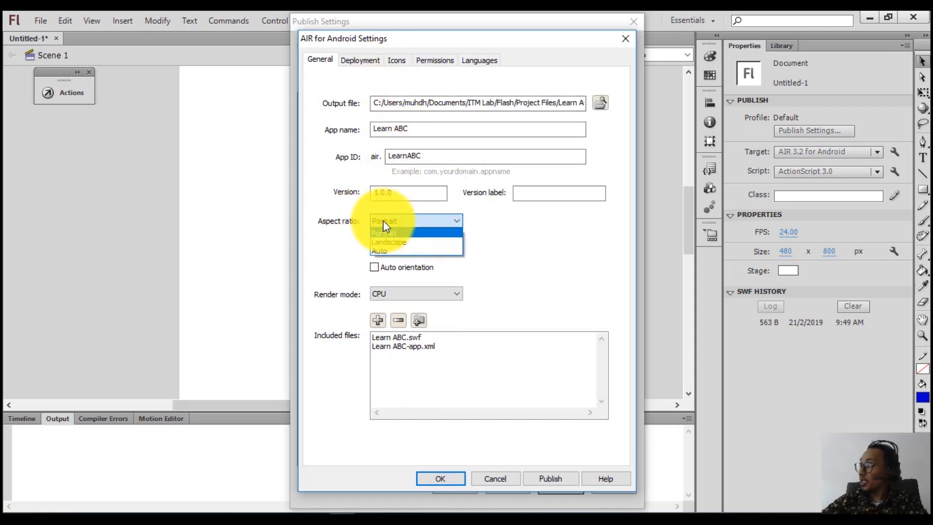
{"action": "left_click", "coordinate": [384, 233]}
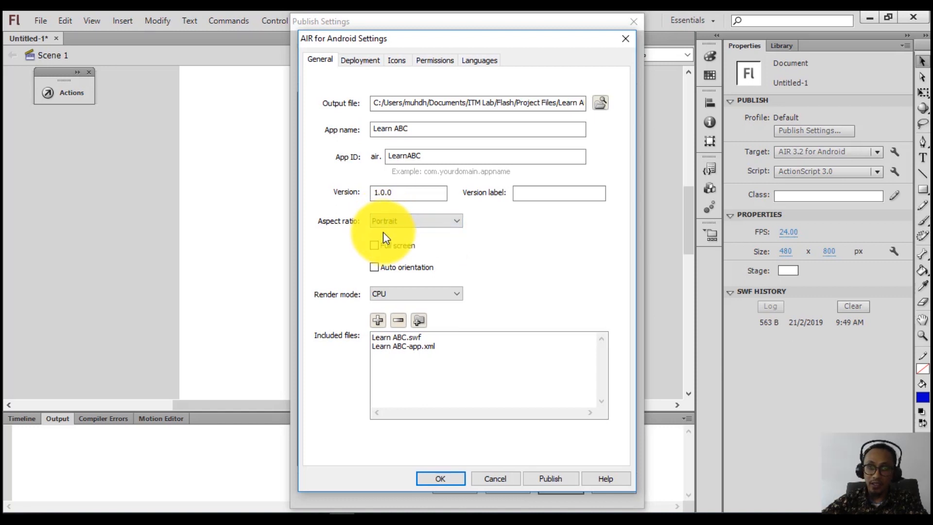
{"action": "left_click", "coordinate": [389, 224]}
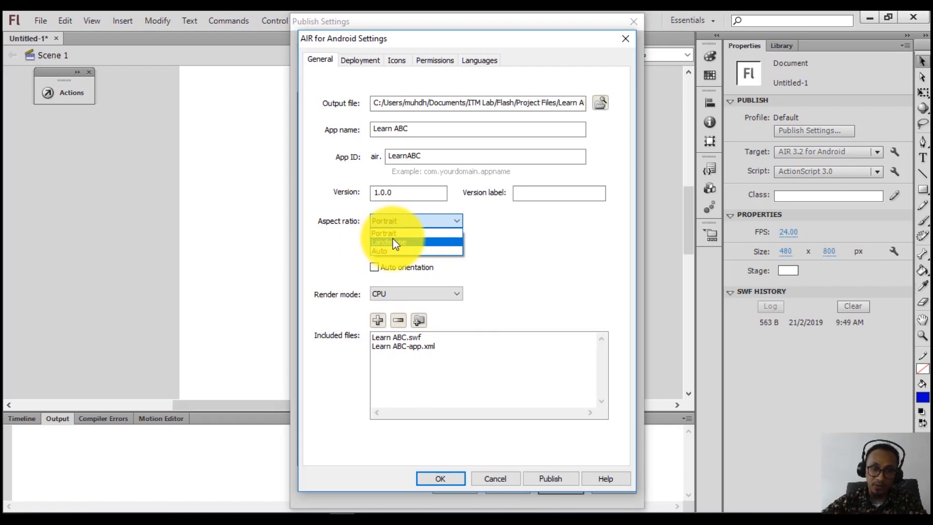
{"action": "left_click", "coordinate": [508, 236]}
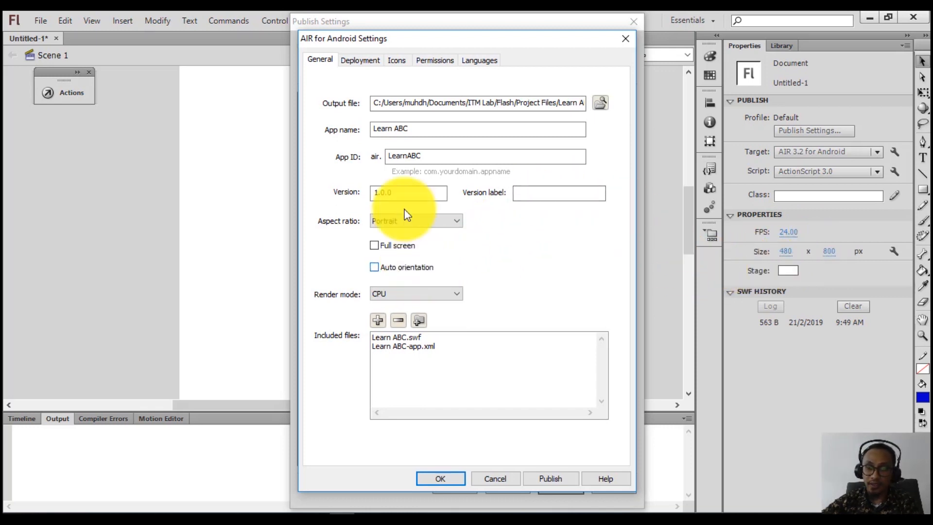
- Start a self-signed deployment certificate with the publisher's name, organization unit IT and organization name KPTM Batu Pahat
{"action": "left_click", "coordinate": [368, 62]}
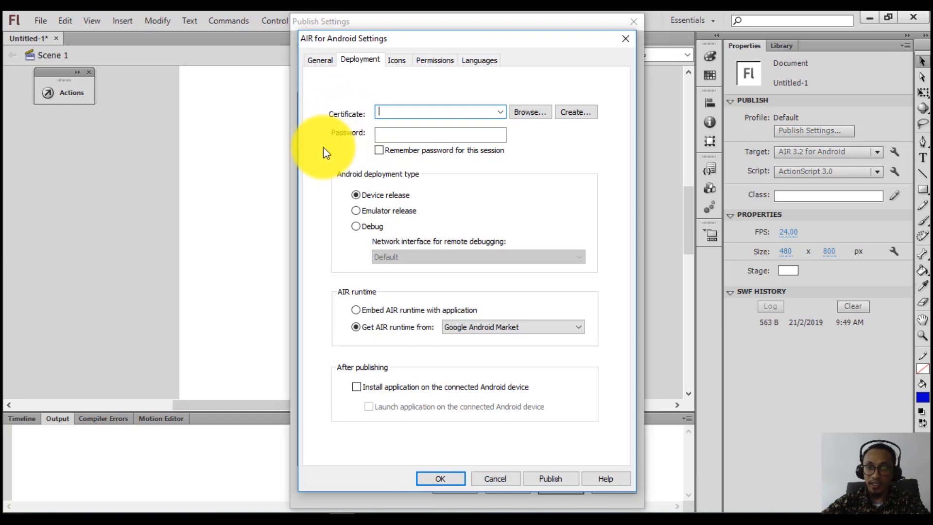
{"action": "left_click", "coordinate": [577, 113]}
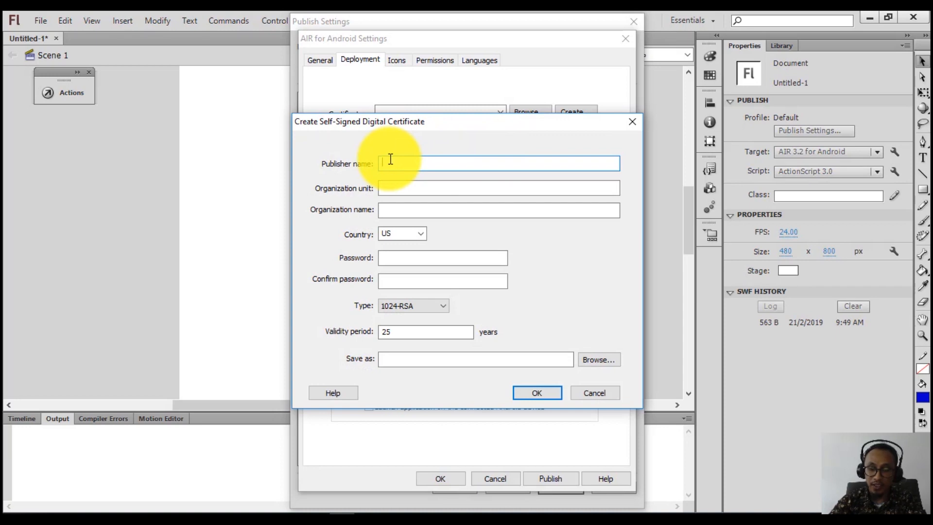
{"action": "type", "text": "Hafis"}
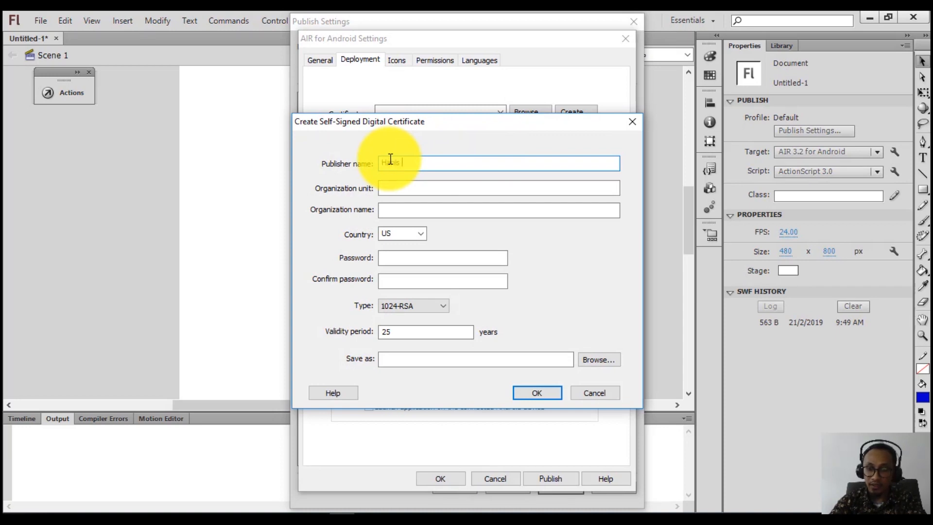
{"action": "type", "text": " Harun"}
{"action": "key", "text": "Tab"}
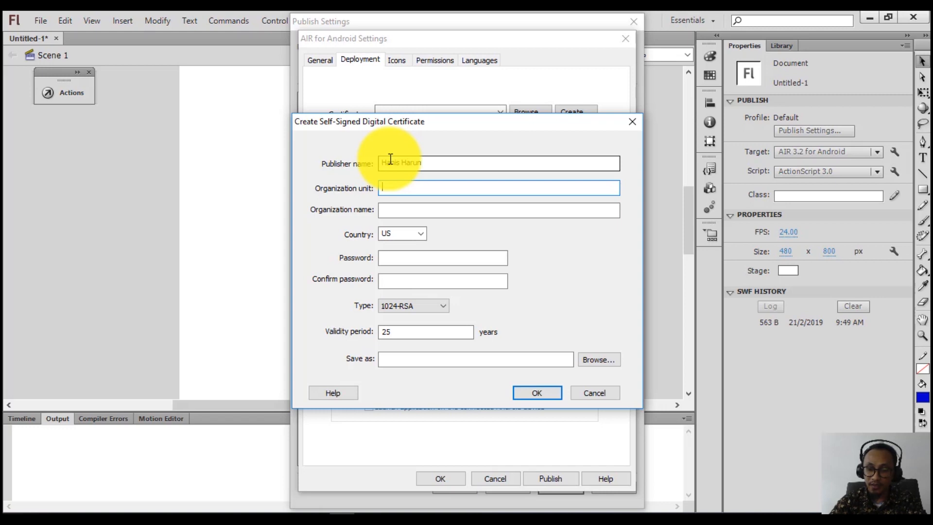
{"action": "type", "text": "T"}
{"action": "key", "text": "Tab"}
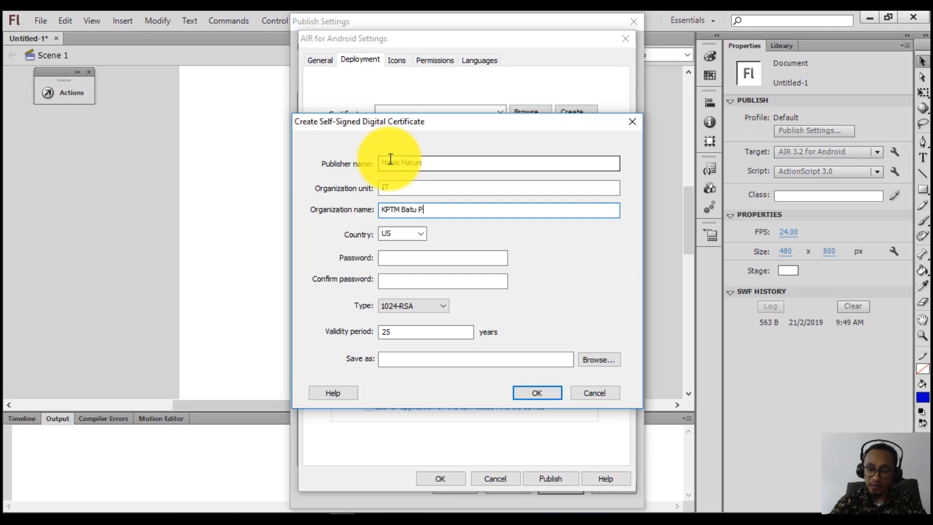
- Enter the new certificate's password and repeat it in the confirmation field
{"action": "left_click", "coordinate": [384, 258]}
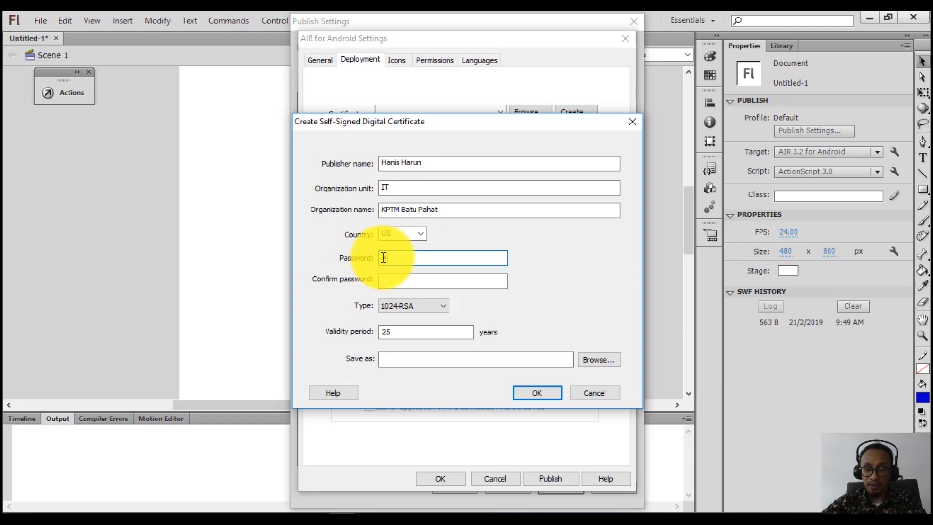
{"action": "type", "text": "••••••"}
{"action": "left_click", "coordinate": [393, 282]}
{"action": "type", "text": "•••••"}
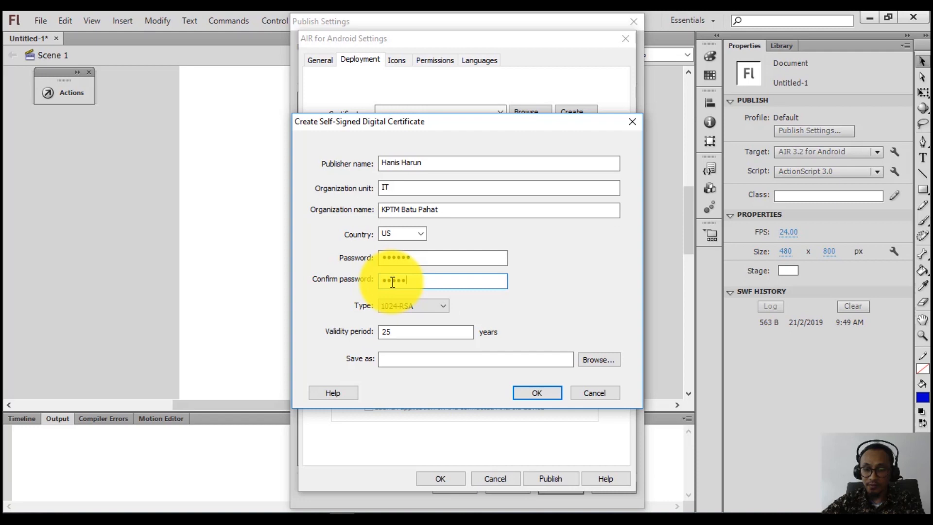
{"action": "type", "text": "•"}
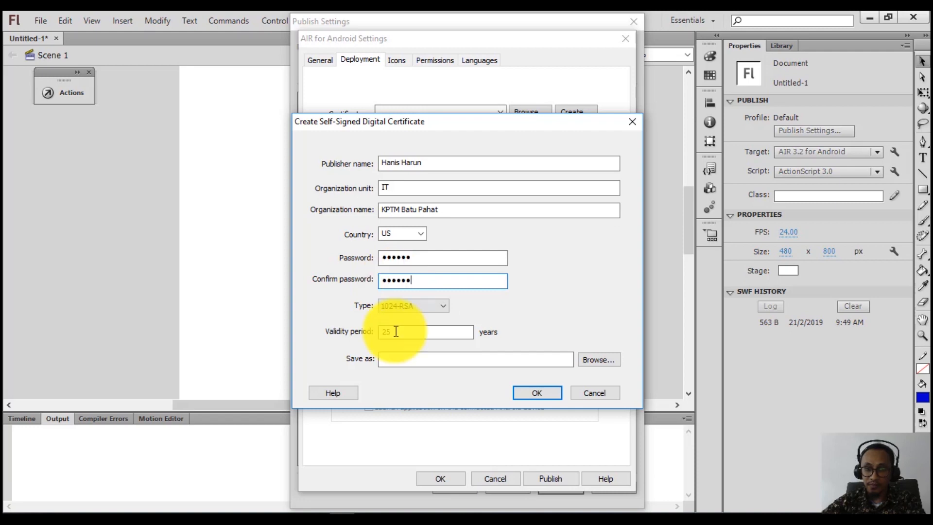
- Create the self-signed certificate, saved as Learn ABC.p12 in the Project Files folder
{"action": "left_click", "coordinate": [598, 360]}
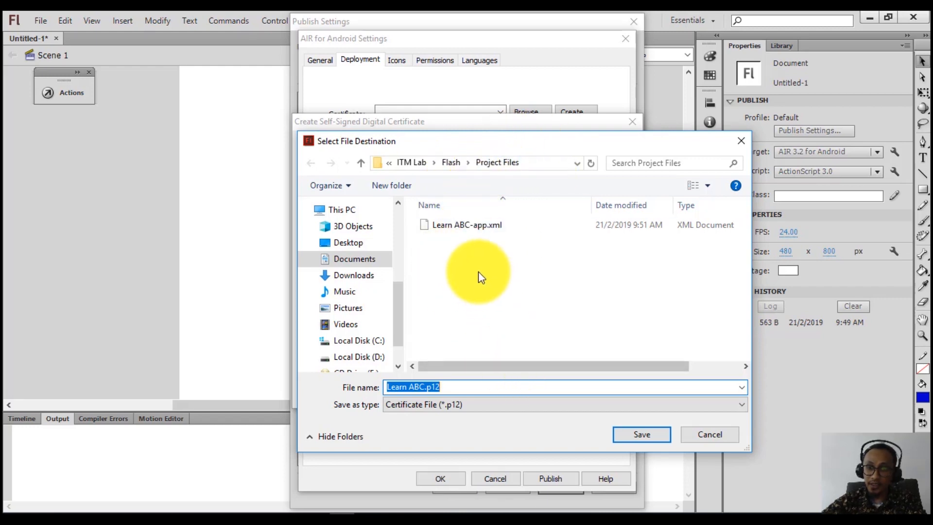
{"action": "left_click", "coordinate": [637, 435]}
{"action": "left_click", "coordinate": [638, 435]}
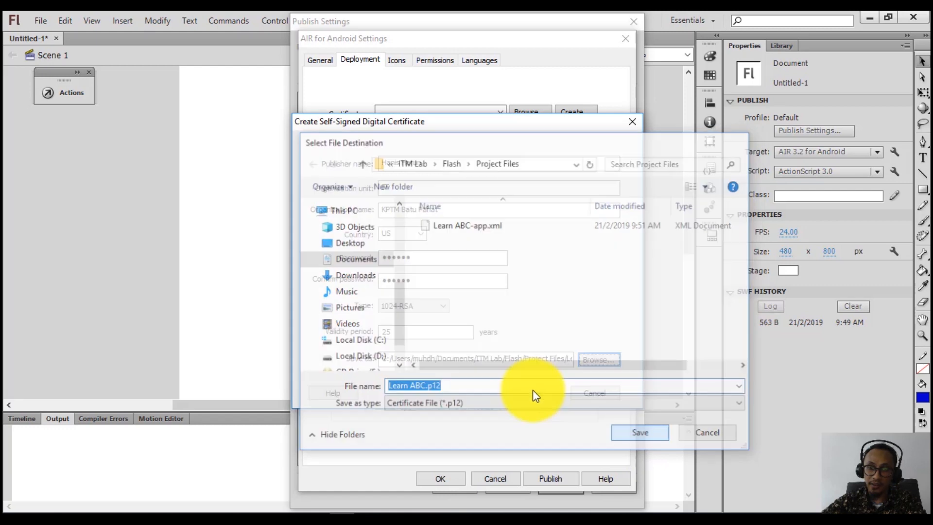
{"action": "left_click", "coordinate": [538, 393]}
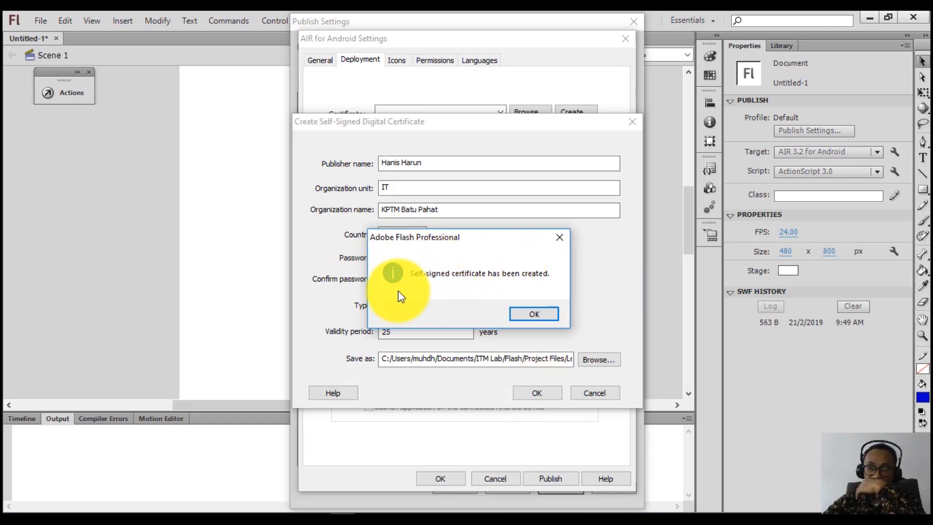
{"action": "left_click", "coordinate": [532, 313]}
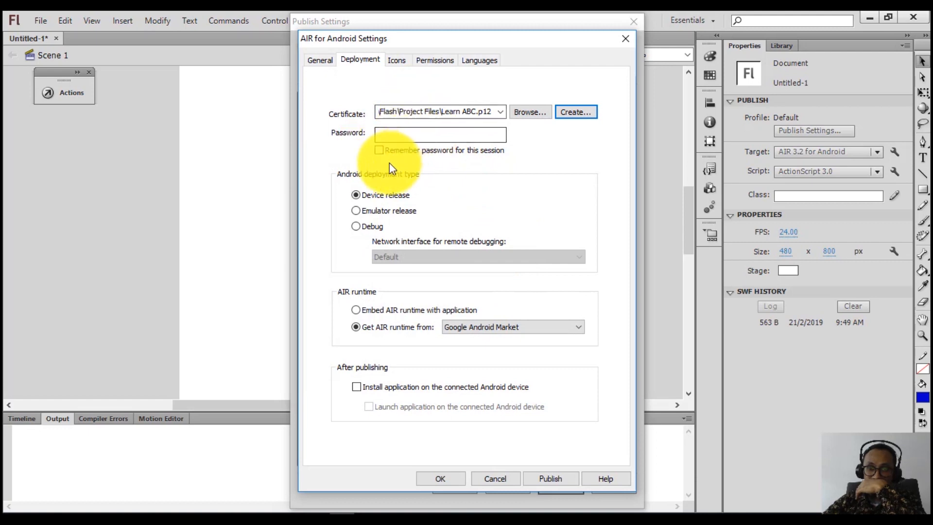
- Enter the certificate password, remembered for this session, and embed the AIR runtime with the application
{"action": "left_click", "coordinate": [393, 132]}
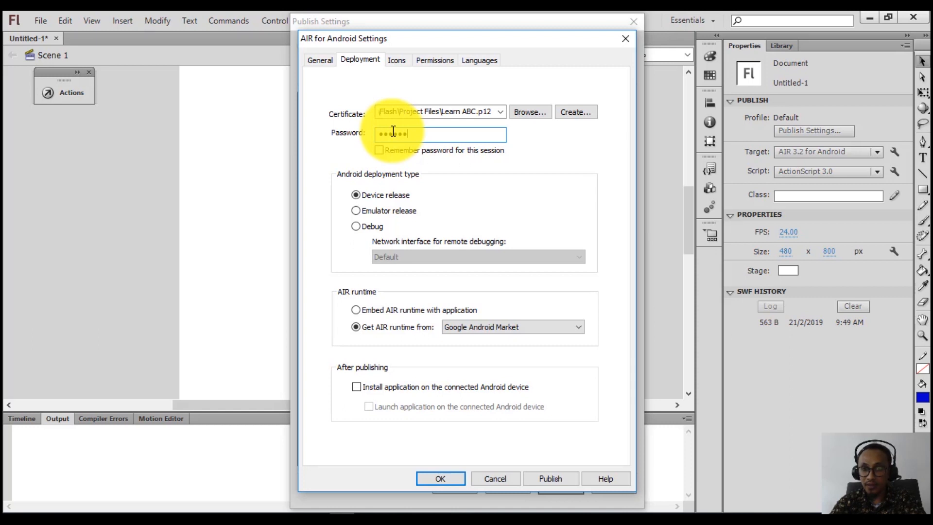
{"action": "left_click", "coordinate": [380, 151]}
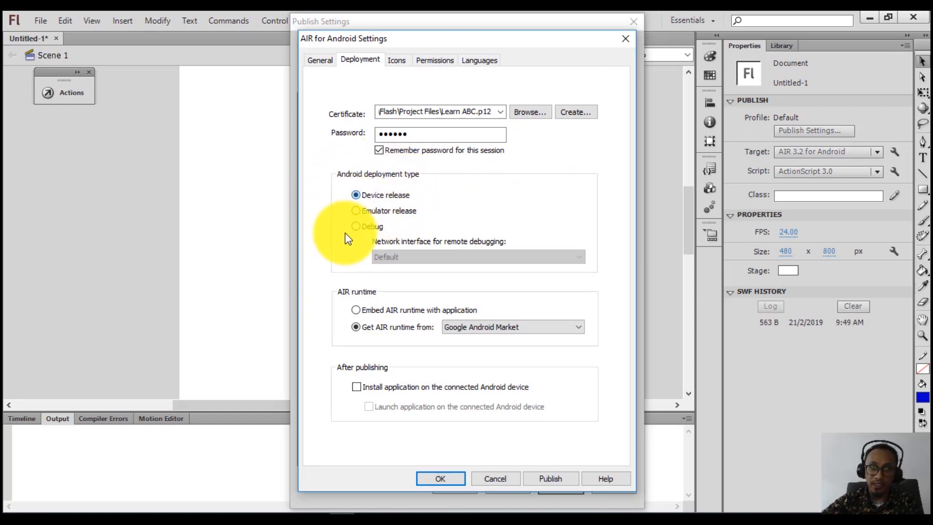
{"action": "left_click", "coordinate": [355, 311]}
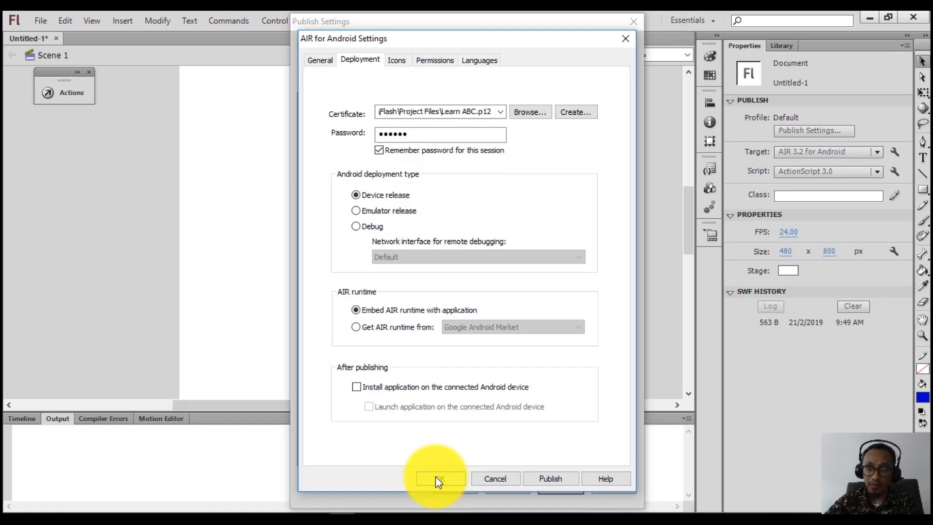
- Assign icon.png from the Flash > Asset > Images folder as the 72x72 app icon and accept all publish settings
{"action": "left_click", "coordinate": [394, 60]}
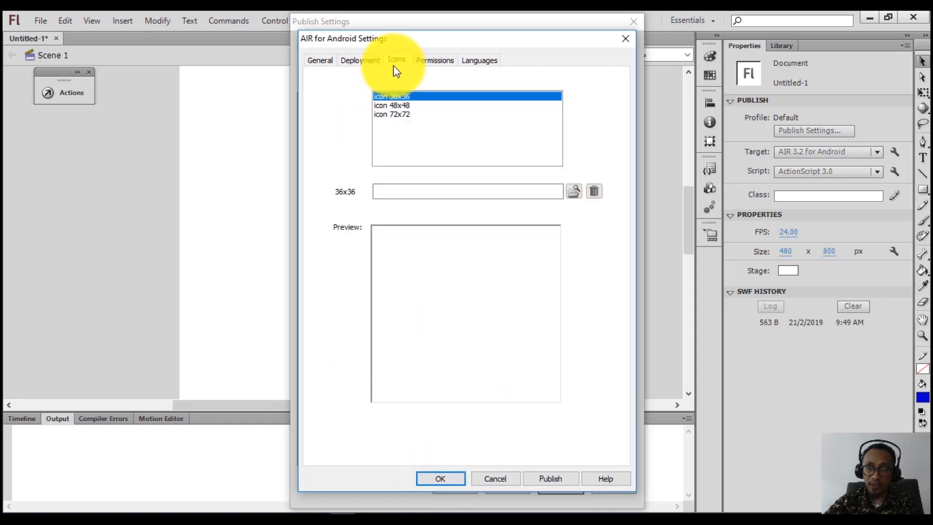
{"action": "left_click", "coordinate": [381, 114]}
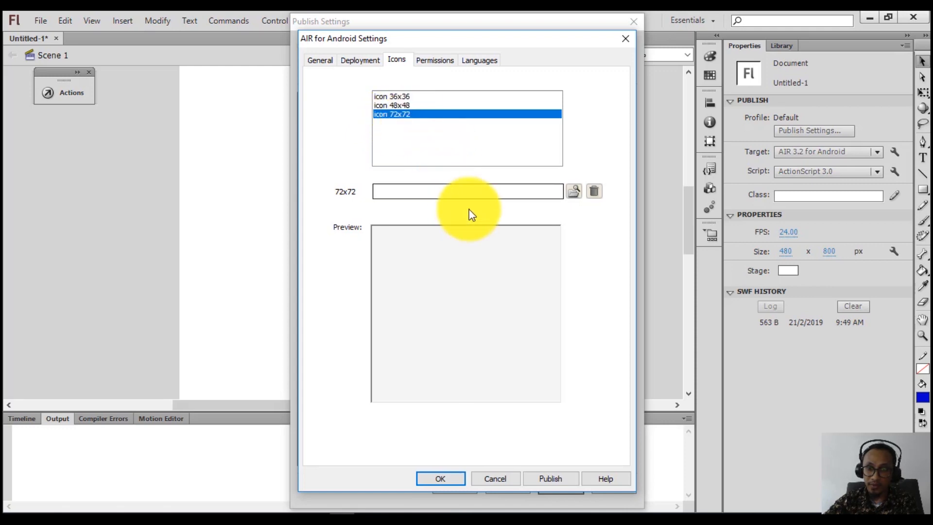
{"action": "left_click", "coordinate": [575, 191]}
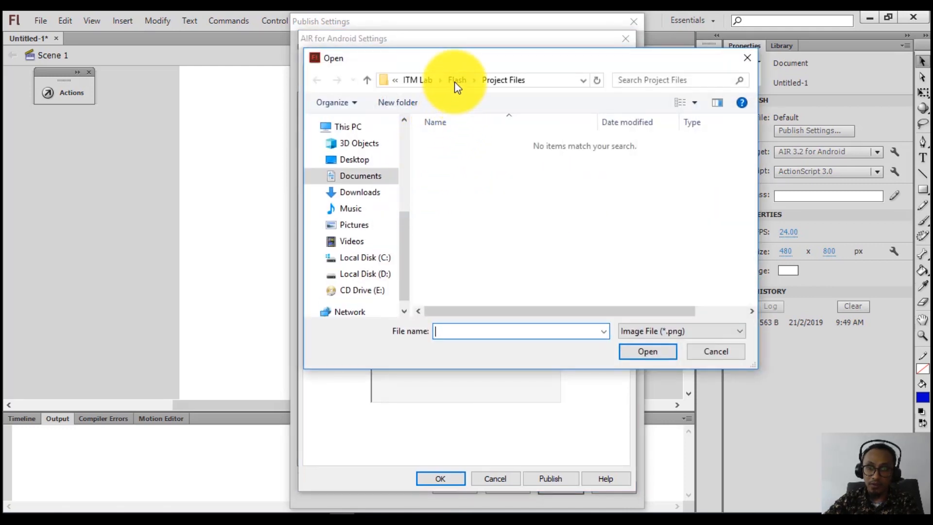
{"action": "left_click", "coordinate": [455, 86]}
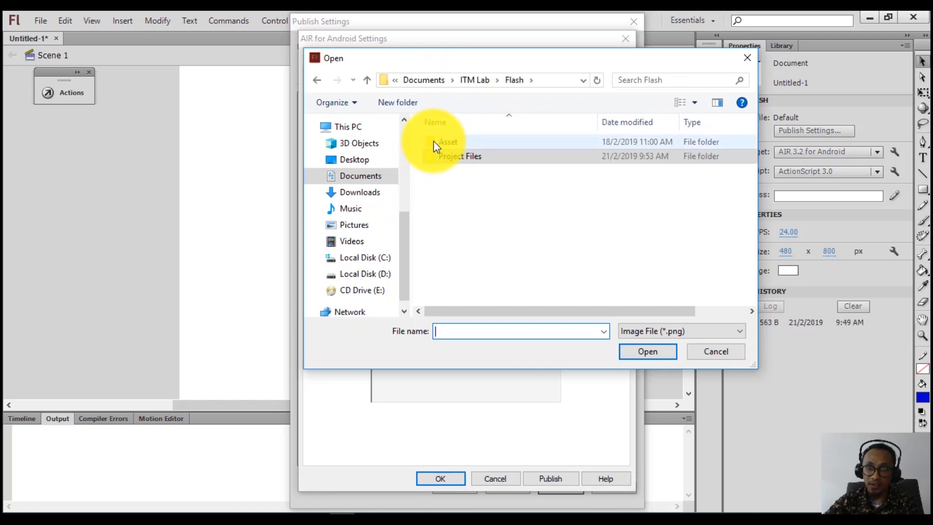
{"action": "double_click", "coordinate": [434, 141]}
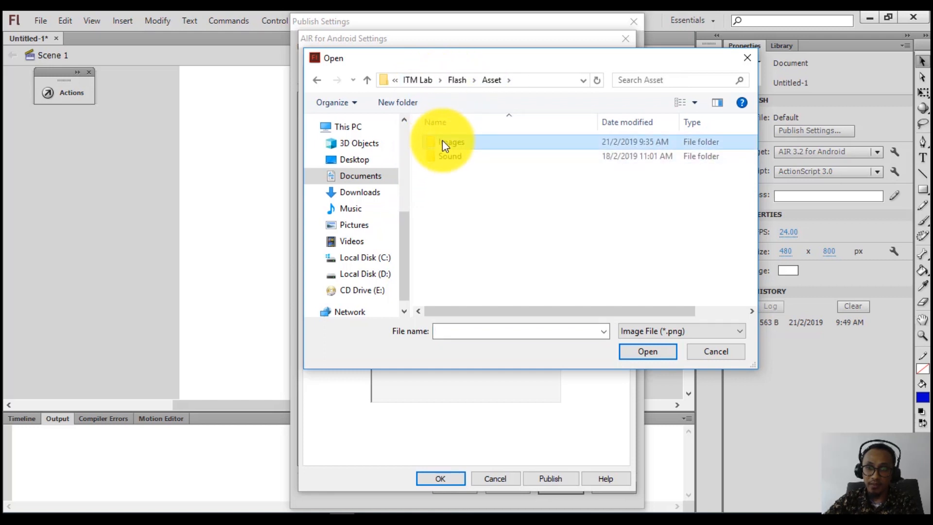
{"action": "double_click", "coordinate": [442, 141]}
{"action": "scroll", "coordinate": [631, 238], "scroll_direction": "down", "scroll_amount": 1}
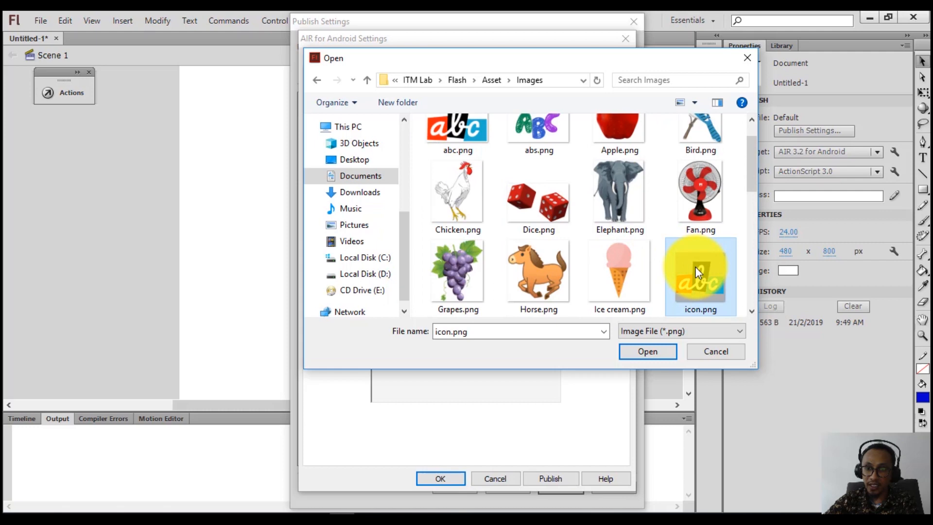
{"action": "double_click", "coordinate": [696, 267]}
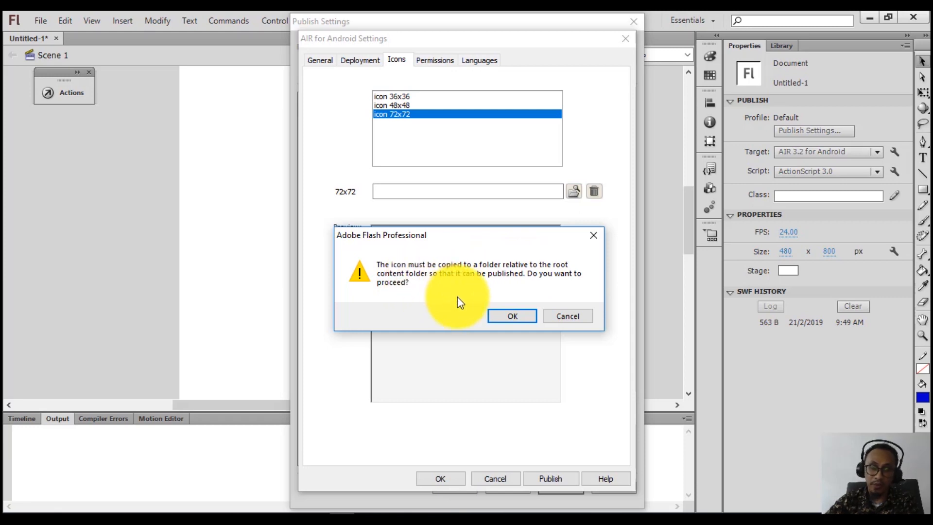
{"action": "left_click", "coordinate": [512, 316]}
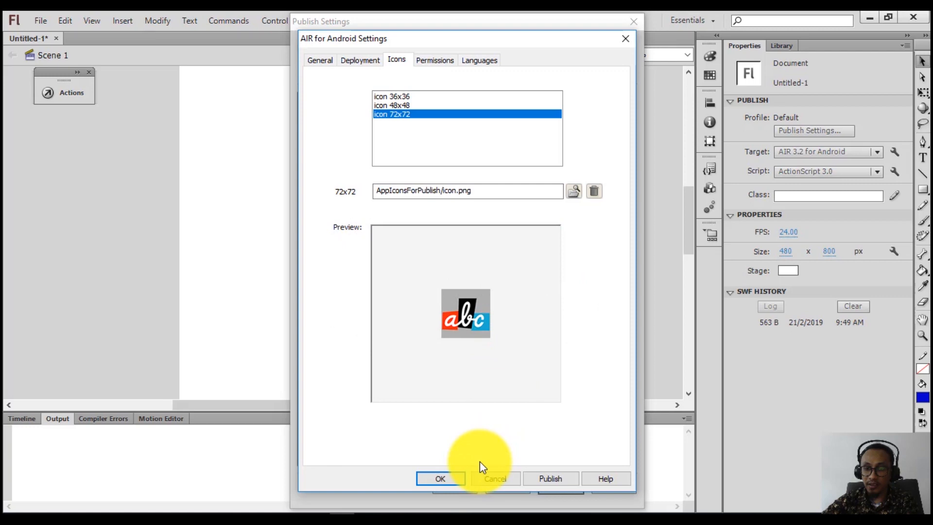
{"action": "left_click", "coordinate": [435, 478]}
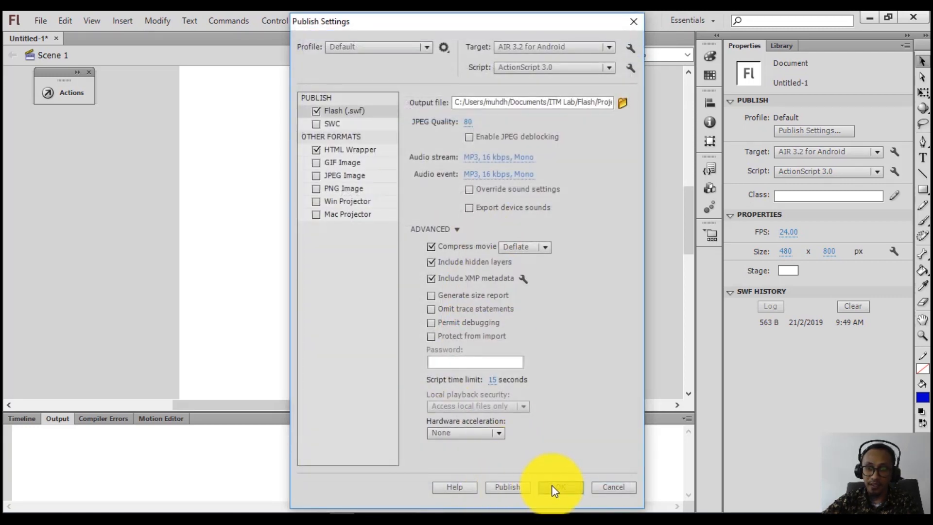
{"action": "left_click", "coordinate": [554, 487]}
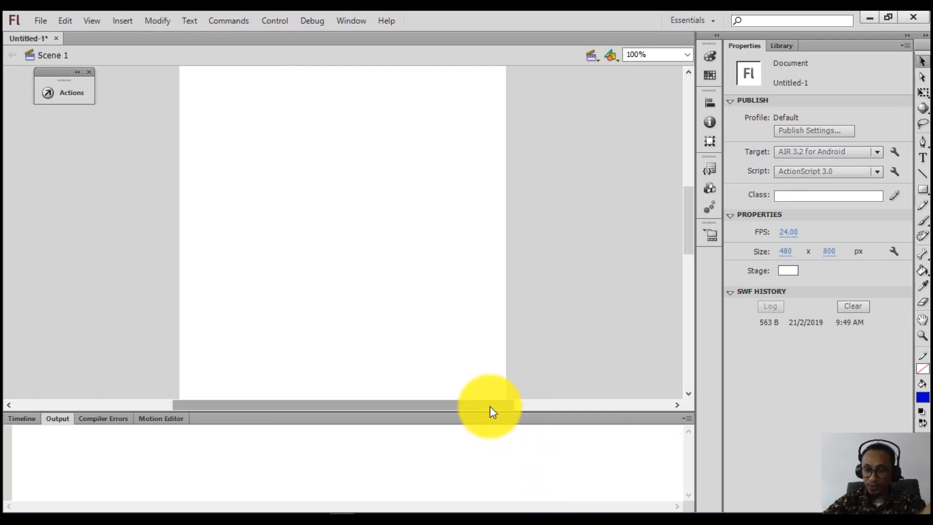
- Switch to File Explorer and check the generated files in the Project Files folder
{"action": "left_click", "coordinate": [193, 518]}
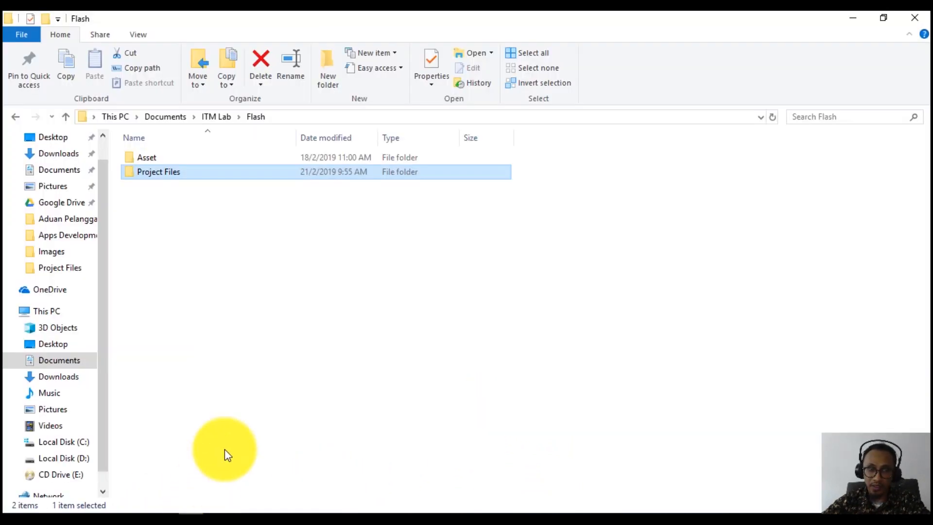
{"action": "double_click", "coordinate": [173, 174]}
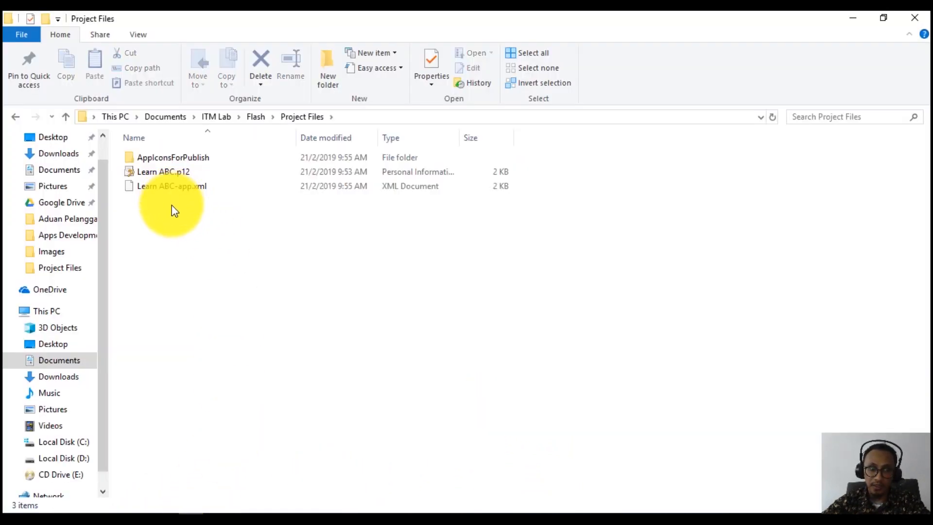
- Open the AppIconsForPublish folder, check the icon.png inside it, and return to Project Files
{"action": "left_click", "coordinate": [158, 157]}
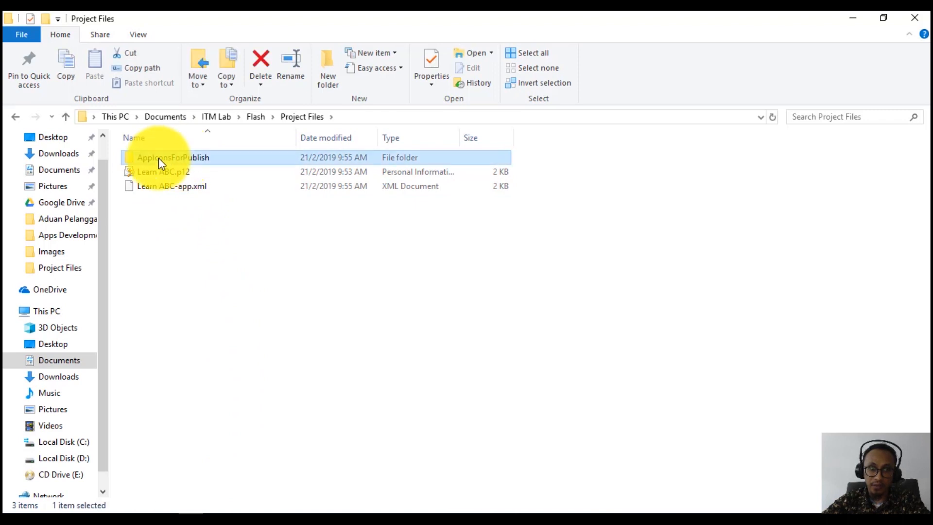
{"action": "double_click", "coordinate": [158, 158]}
{"action": "left_click", "coordinate": [152, 180]}
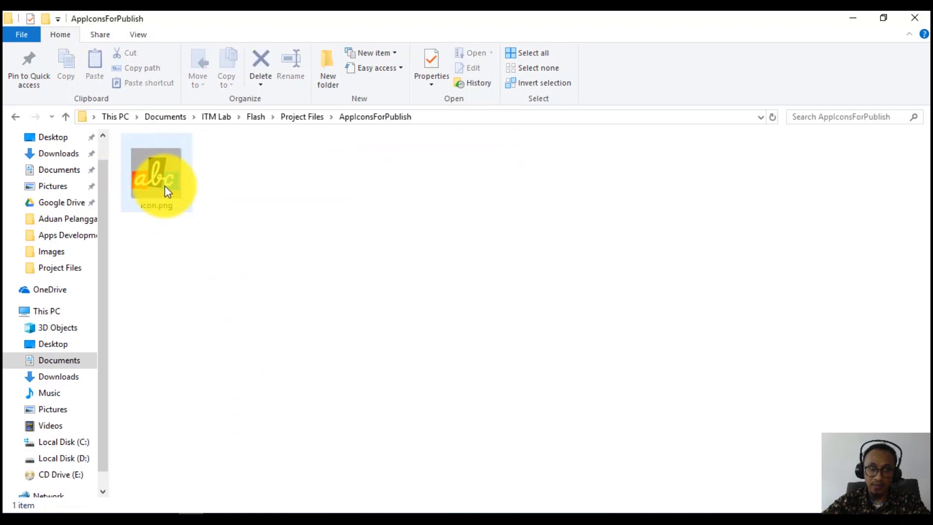
{"action": "left_click", "coordinate": [294, 117]}
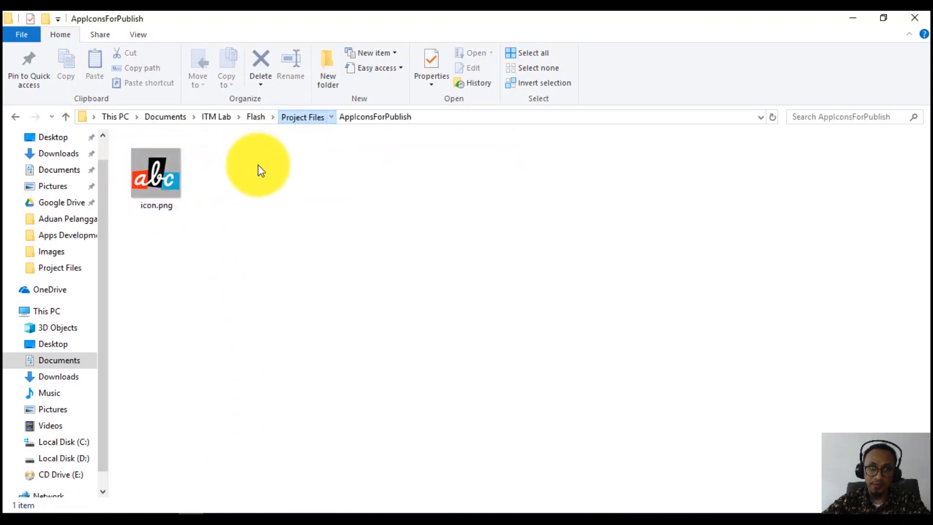
- Switch to Flash Professional, show the document's Library, and open Import to Library at the Flash > Asset > Images folder
{"action": "left_click", "coordinate": [342, 518]}
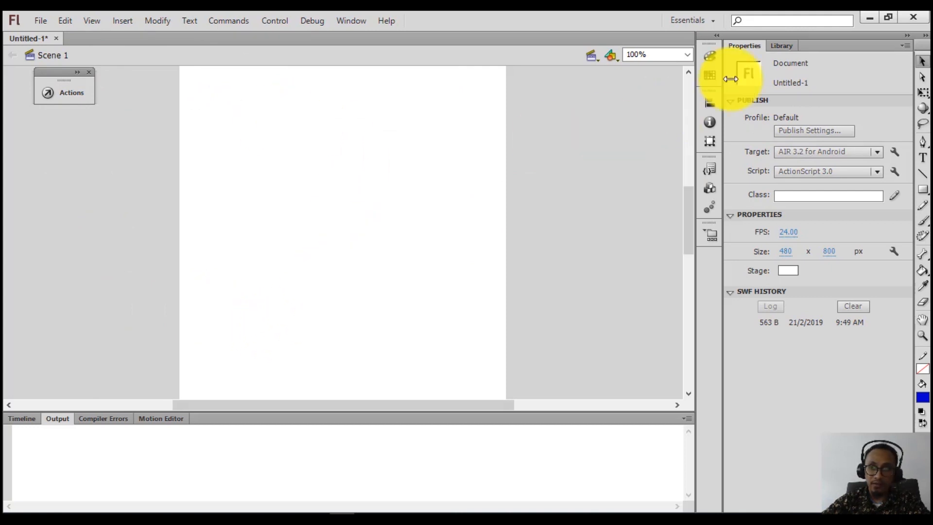
{"action": "left_click", "coordinate": [791, 43]}
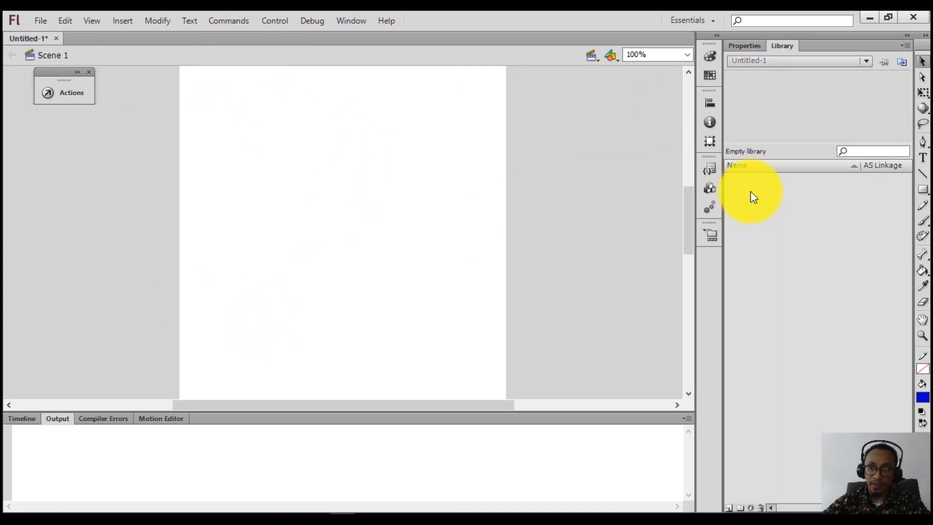
{"action": "left_click", "coordinate": [39, 22]}
{"action": "mouse_move", "coordinate": [101, 231]}
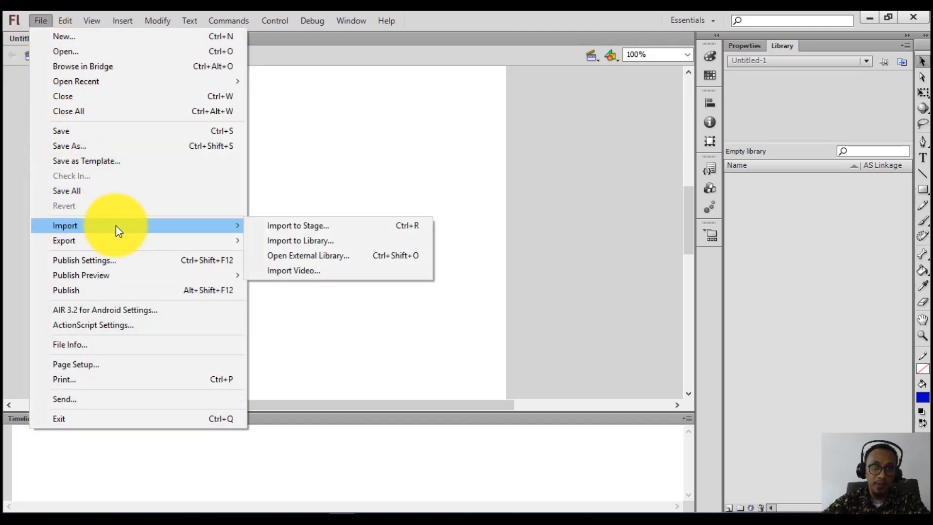
{"action": "left_click", "coordinate": [278, 240]}
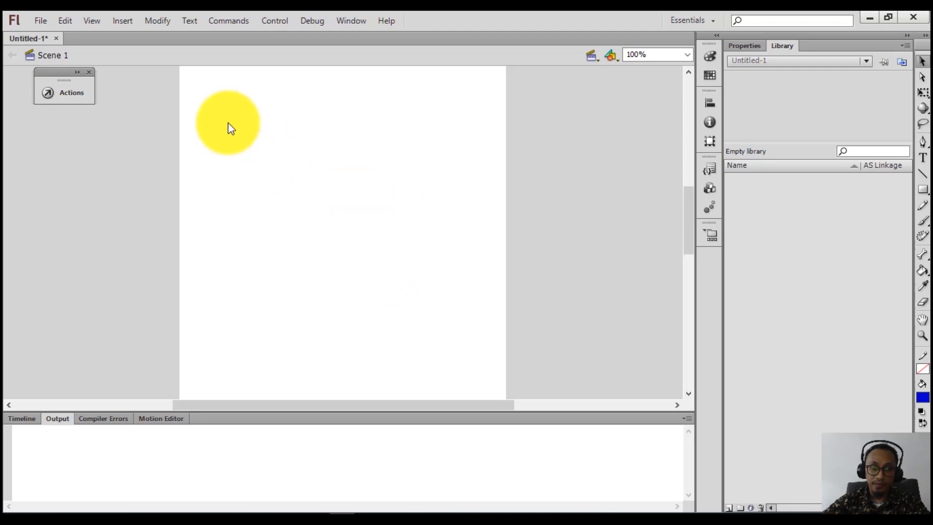
{"action": "key", "text": "ctrl+r"}
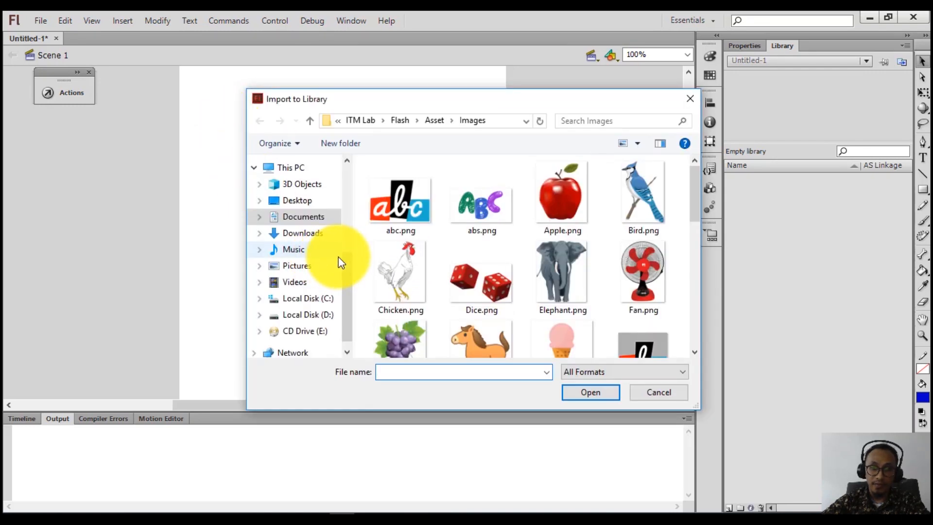
{"action": "left_click", "coordinate": [396, 120]}
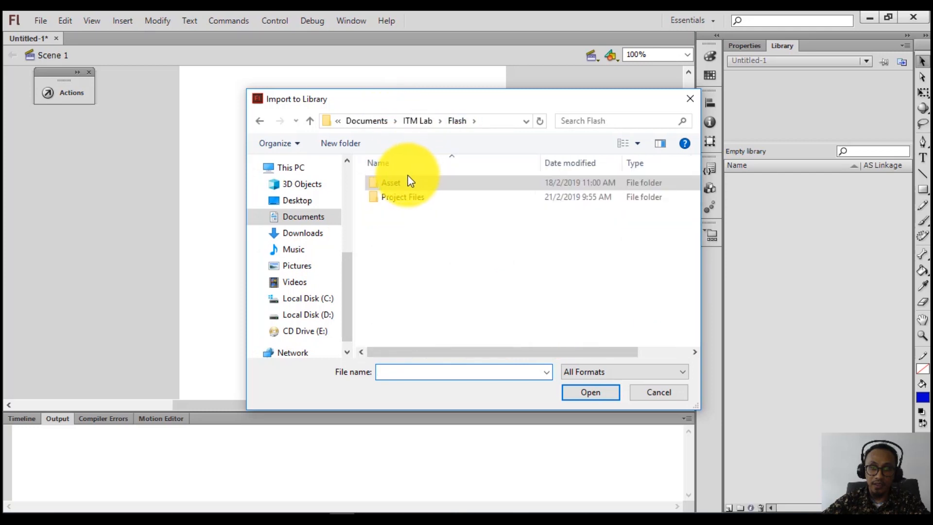
{"action": "left_click", "coordinate": [391, 186]}
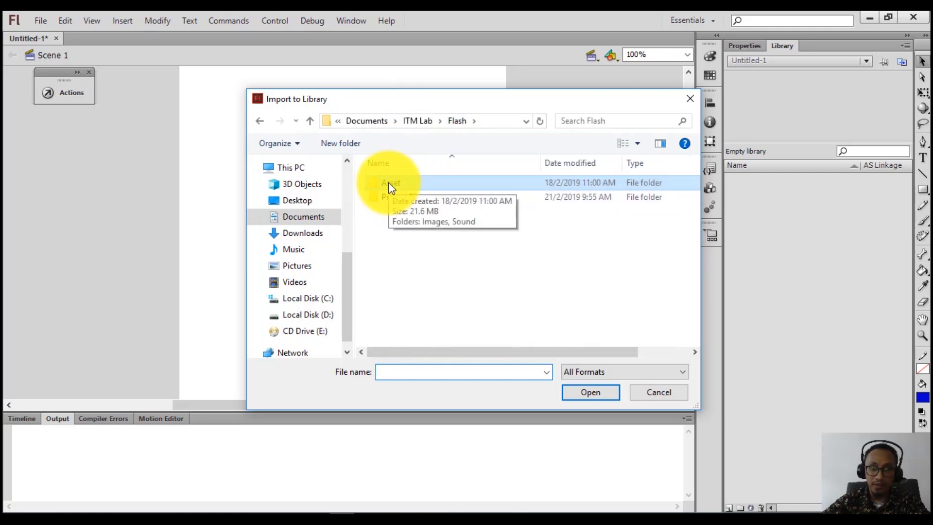
{"action": "double_click", "coordinate": [390, 187]}
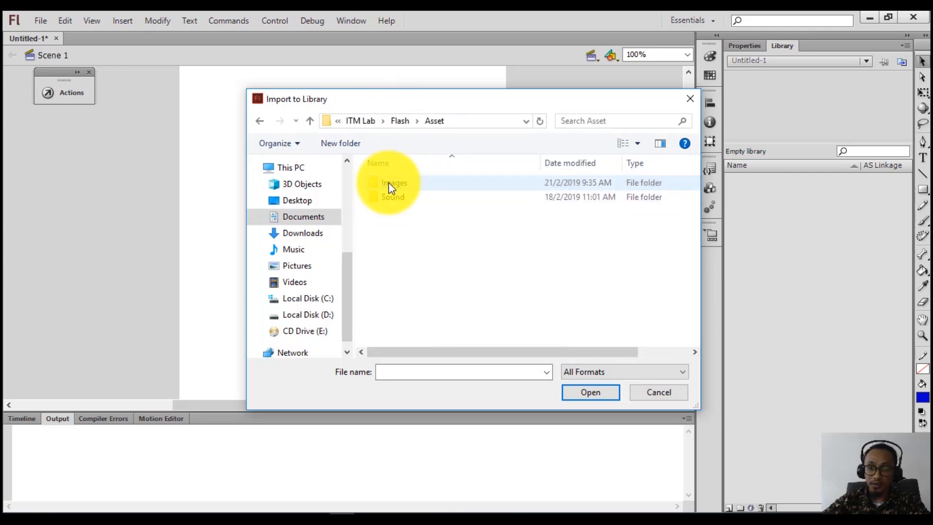
{"action": "double_click", "coordinate": [391, 185]}
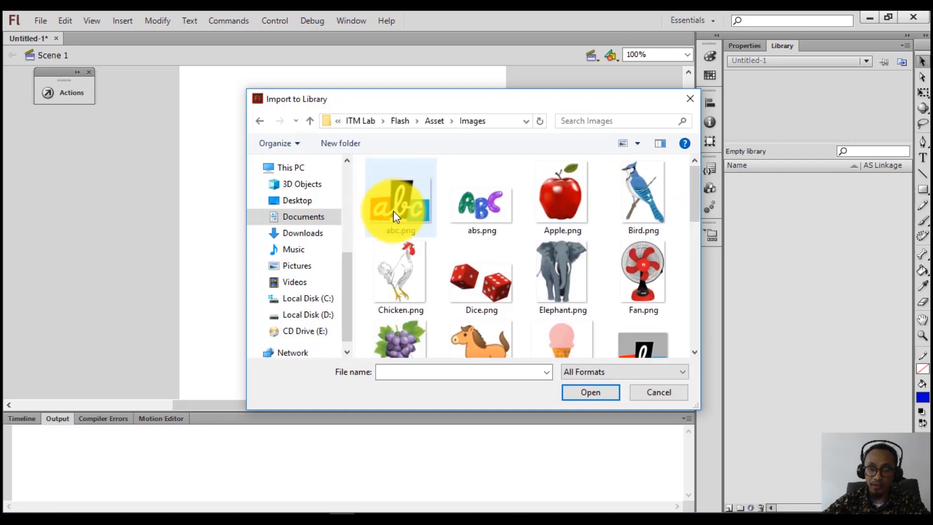
- Select all the image files in the Images folder and import them into the library
{"action": "left_click", "coordinate": [392, 210]}
{"action": "key", "text": "ctrl+a"}
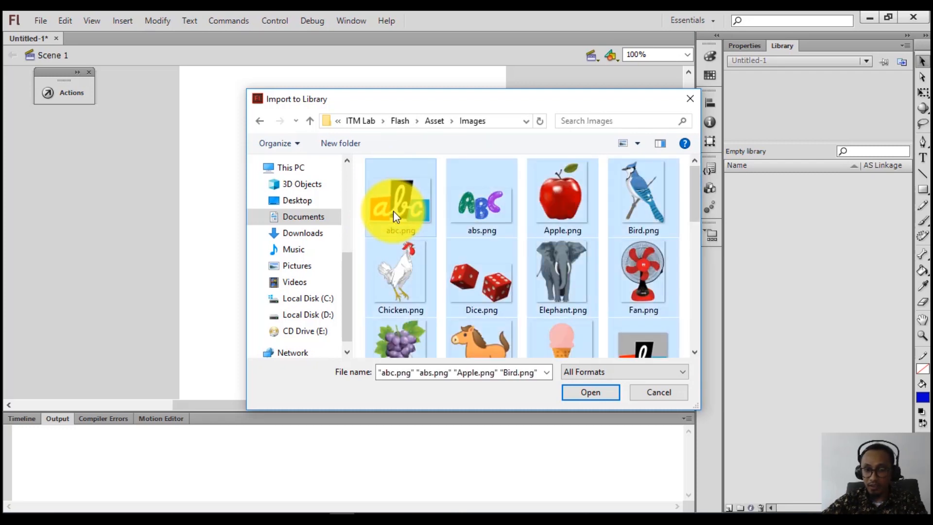
{"action": "scroll", "coordinate": [486, 258], "scroll_direction": "down", "scroll_amount": 10}
{"action": "scroll", "coordinate": [492, 270], "scroll_direction": "up", "scroll_amount": 6}
{"action": "scroll", "coordinate": [492, 271], "scroll_direction": "up", "scroll_amount": 3}
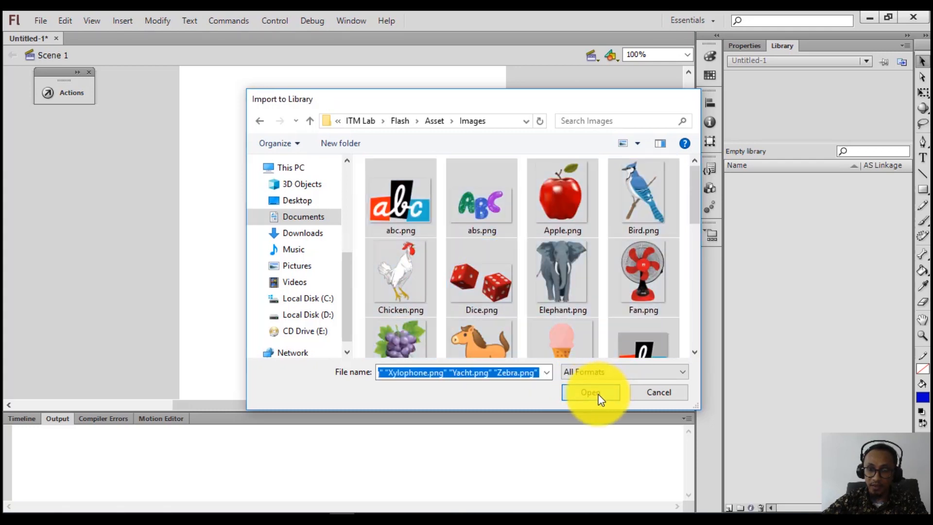
{"action": "left_click", "coordinate": [597, 394]}
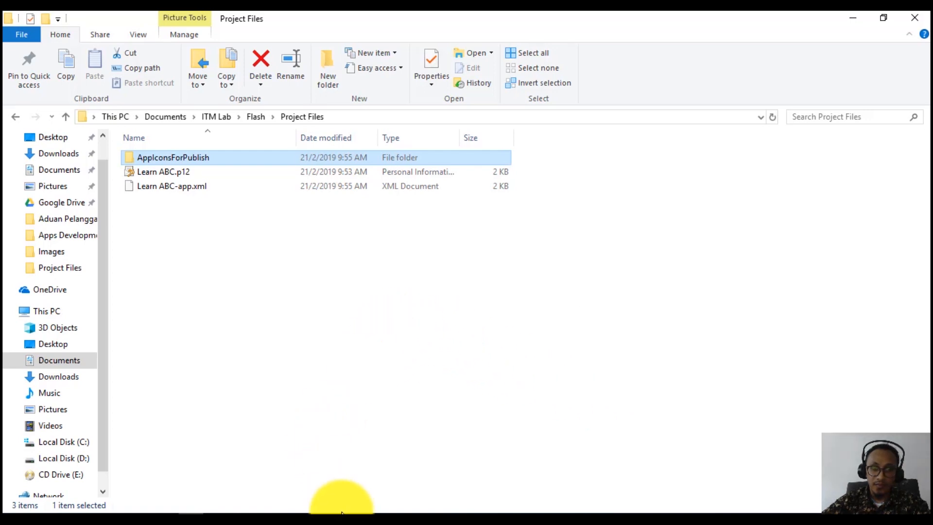
- Switch from File Explorer back to Flash Professional and look through the imported images in the library
{"action": "left_click", "coordinate": [343, 519]}
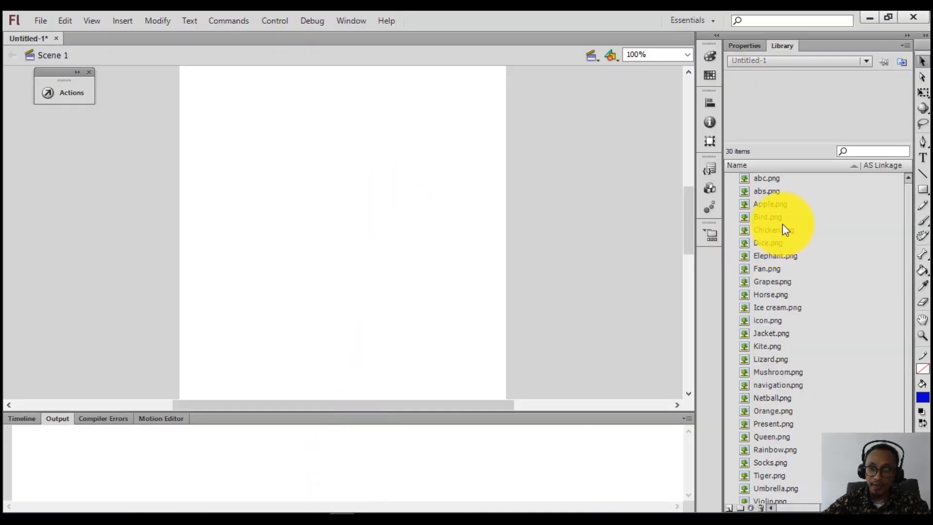
{"action": "scroll", "coordinate": [780, 271], "scroll_direction": "down", "scroll_amount": 1}
{"action": "scroll", "coordinate": [780, 270], "scroll_direction": "down", "scroll_amount": 1}
{"action": "scroll", "coordinate": [775, 294], "scroll_direction": "up", "scroll_amount": 2}
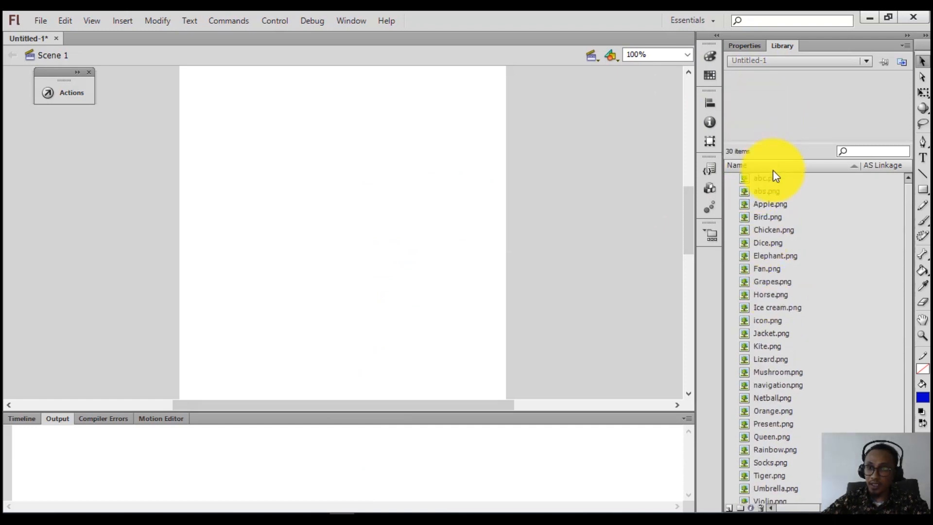
- Import all the .wav files from the Flash > Asset > Sound folder into the library
{"action": "left_click", "coordinate": [43, 23]}
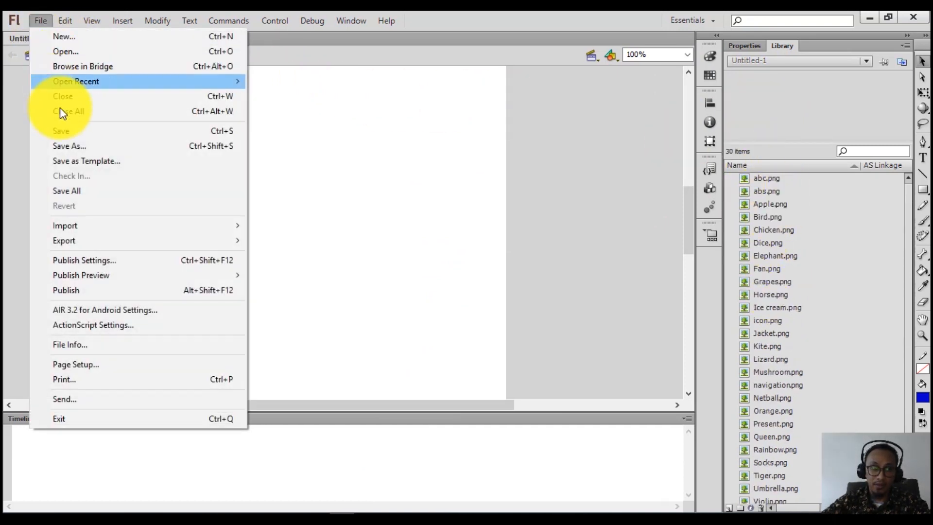
{"action": "mouse_move", "coordinate": [97, 226]}
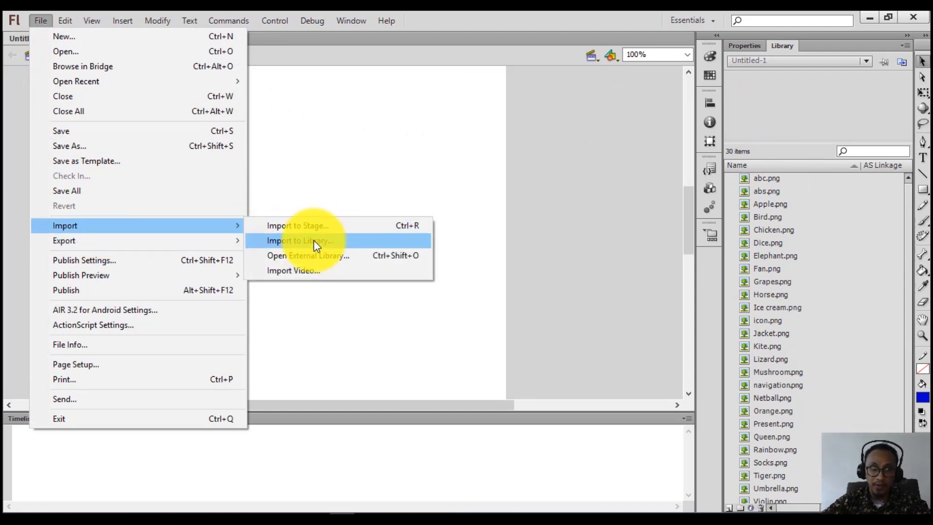
{"action": "left_click", "coordinate": [316, 246]}
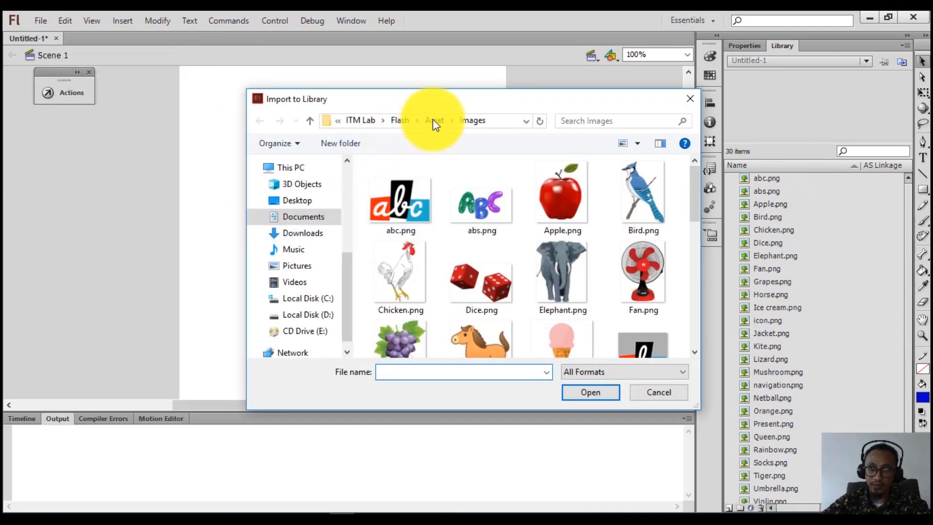
{"action": "left_click", "coordinate": [434, 121]}
{"action": "double_click", "coordinate": [386, 196]}
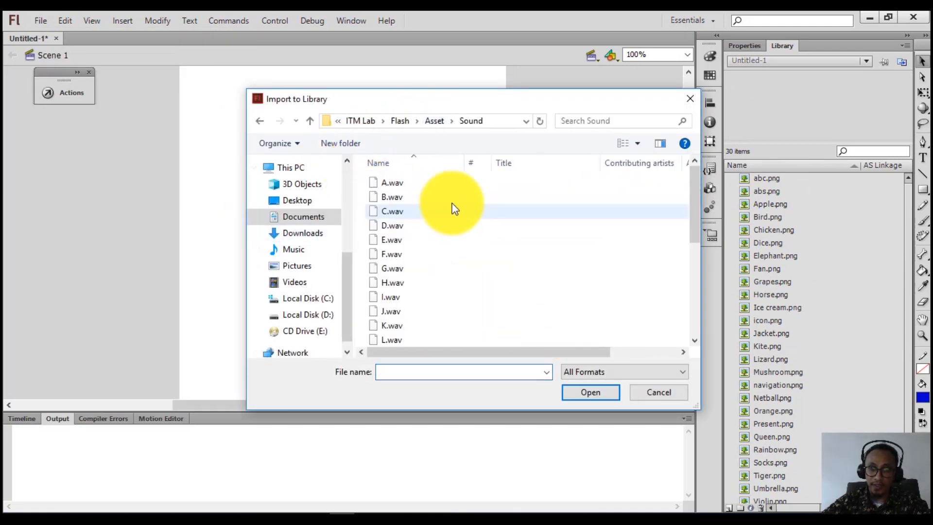
{"action": "left_click", "coordinate": [407, 185]}
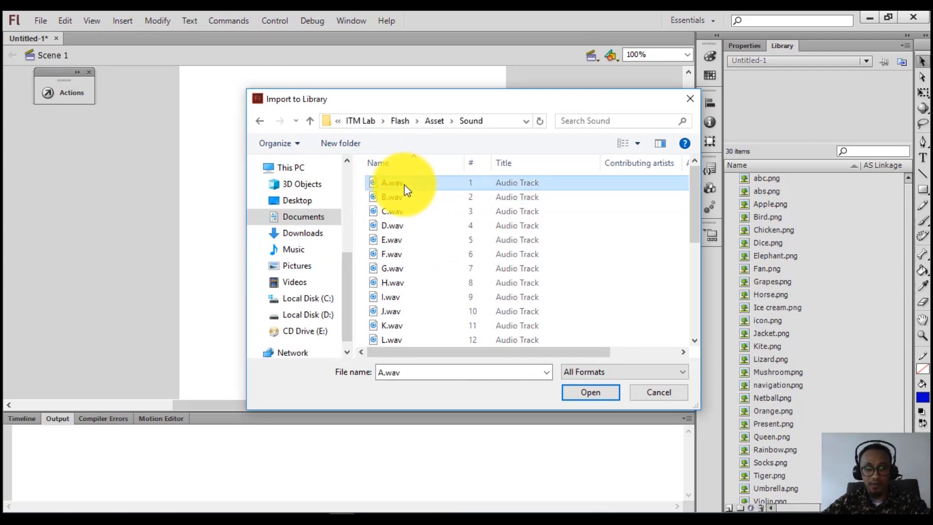
{"action": "key", "text": "ctrl+a"}
{"action": "left_click", "coordinate": [582, 393]}
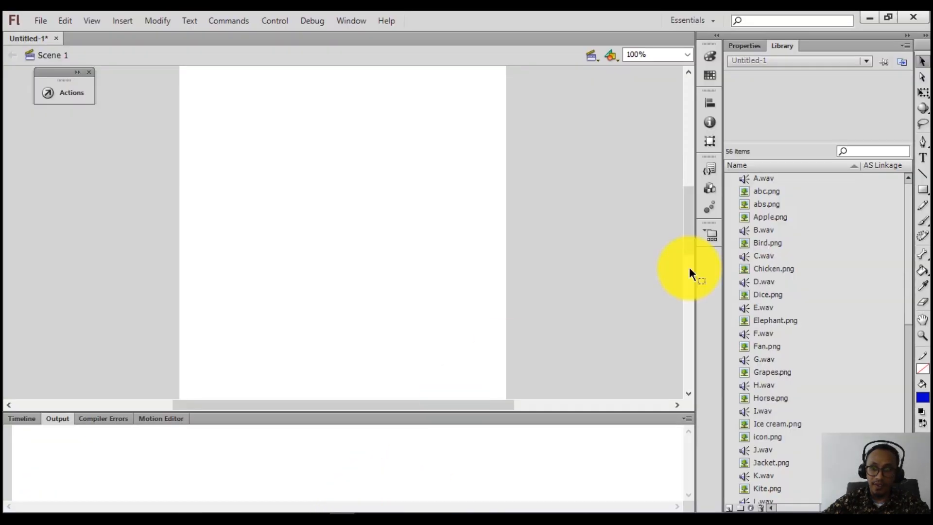
- Preview several imported sounds and images in the library, from A.wav and abc.png through Chicken.png
{"action": "left_click", "coordinate": [761, 178]}
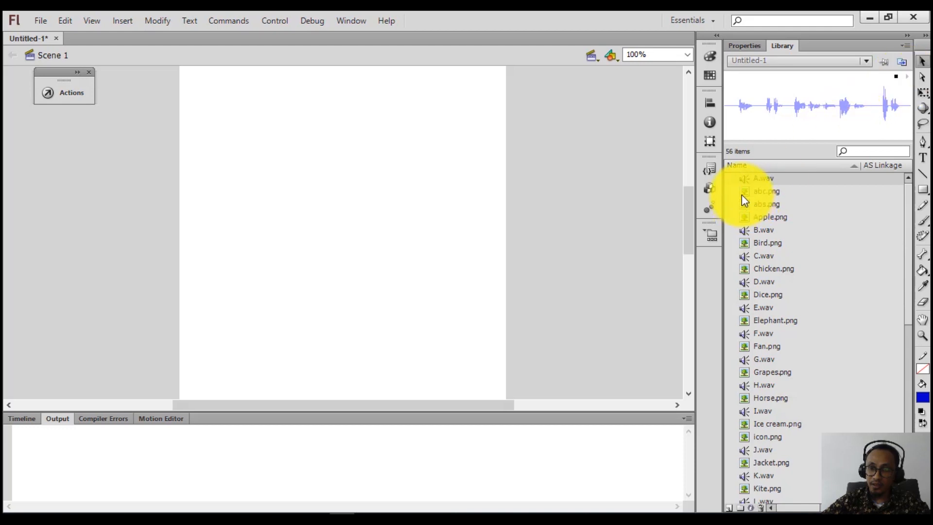
{"action": "left_click", "coordinate": [740, 231]}
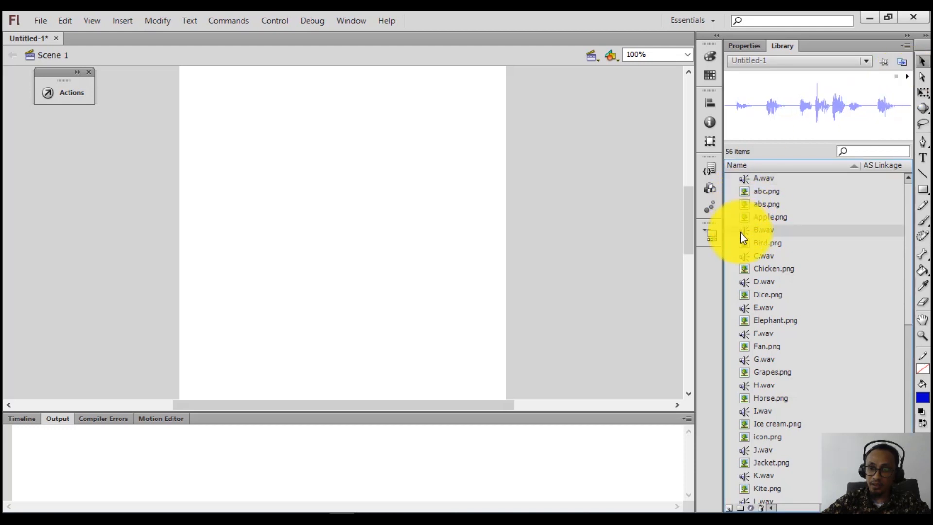
{"action": "left_click", "coordinate": [748, 191]}
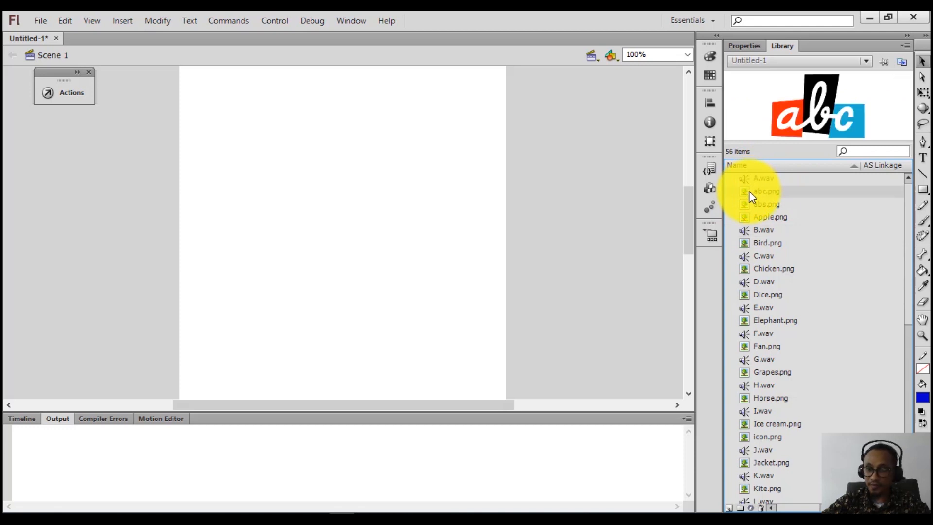
{"action": "left_click", "coordinate": [769, 208]}
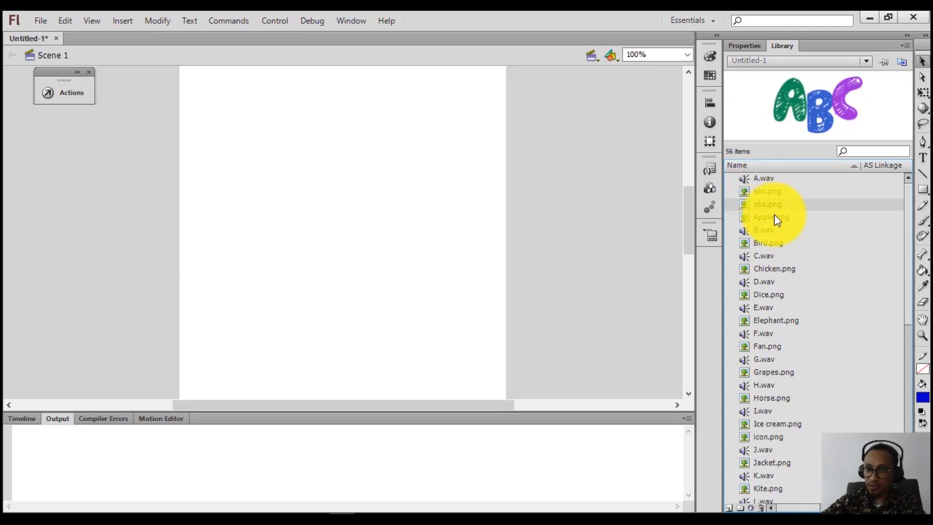
{"action": "left_click", "coordinate": [775, 216]}
{"action": "left_click", "coordinate": [764, 229]}
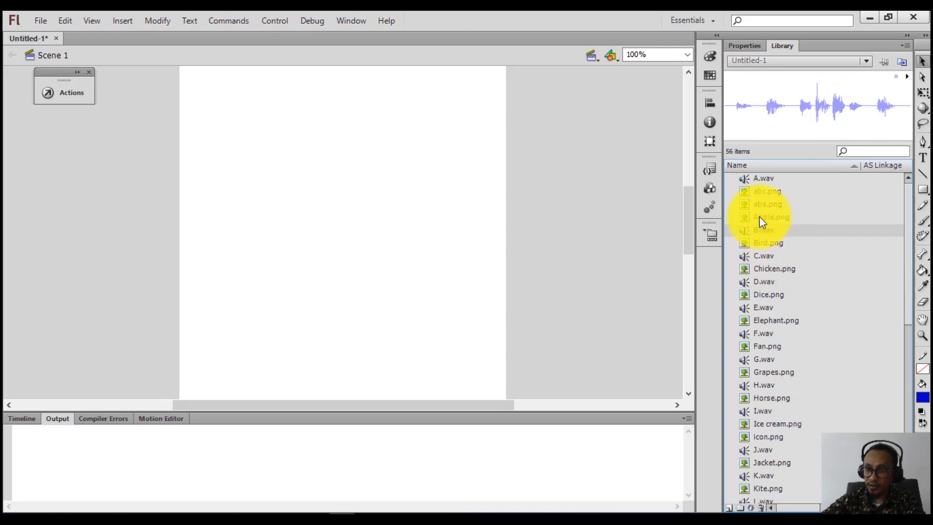
{"action": "left_click", "coordinate": [770, 243]}
{"action": "left_click", "coordinate": [772, 255]}
{"action": "left_click", "coordinate": [773, 267]}
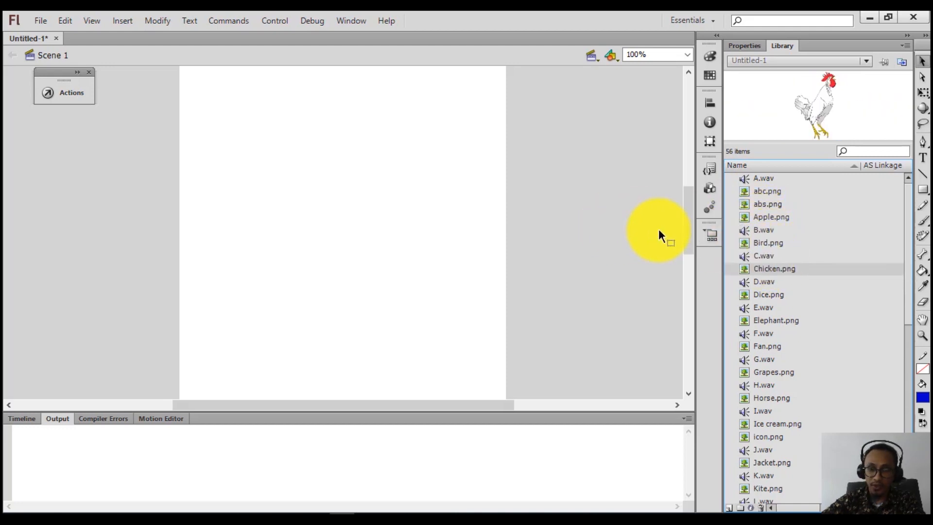
- Show the Timeline and place abc.png from the library on the upper part of the stage in frame 1 of Layer 1
{"action": "mouse_move", "coordinate": [686, 209]}
{"action": "left_mouse_down"}
{"action": "mouse_move", "coordinate": [686, 197]}
{"action": "mouse_move", "coordinate": [686, 251]}
{"action": "mouse_move", "coordinate": [691, 224]}
{"action": "left_mouse_up"}
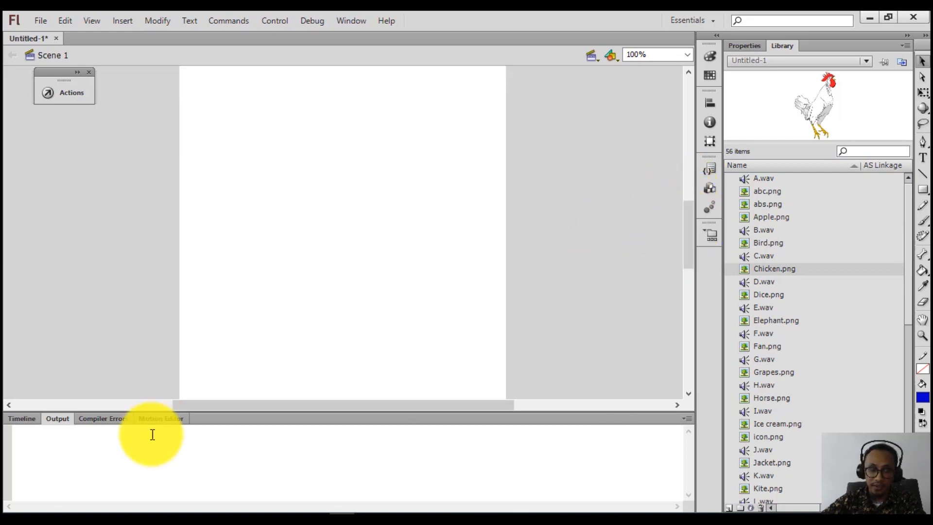
{"action": "left_click", "coordinate": [25, 419]}
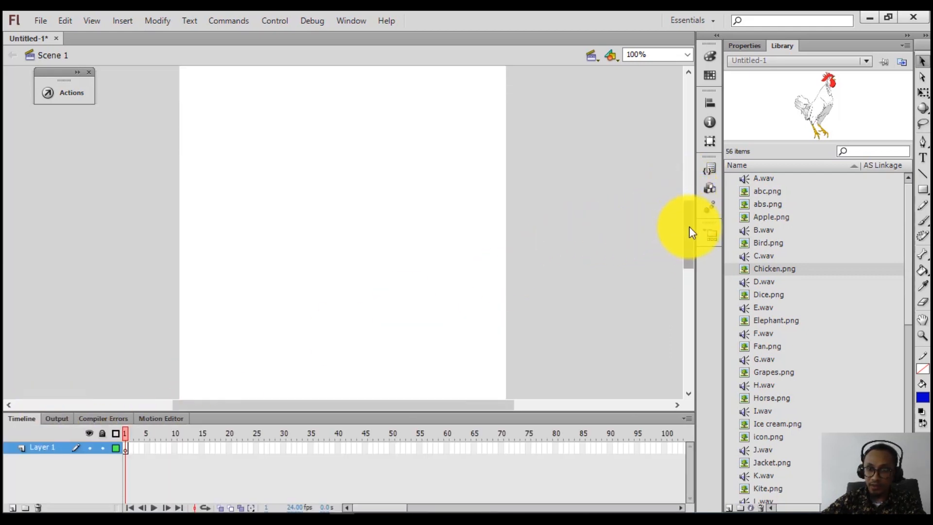
{"action": "left_click_drag", "start_coordinate": [693, 214], "coordinate": [695, 201]}
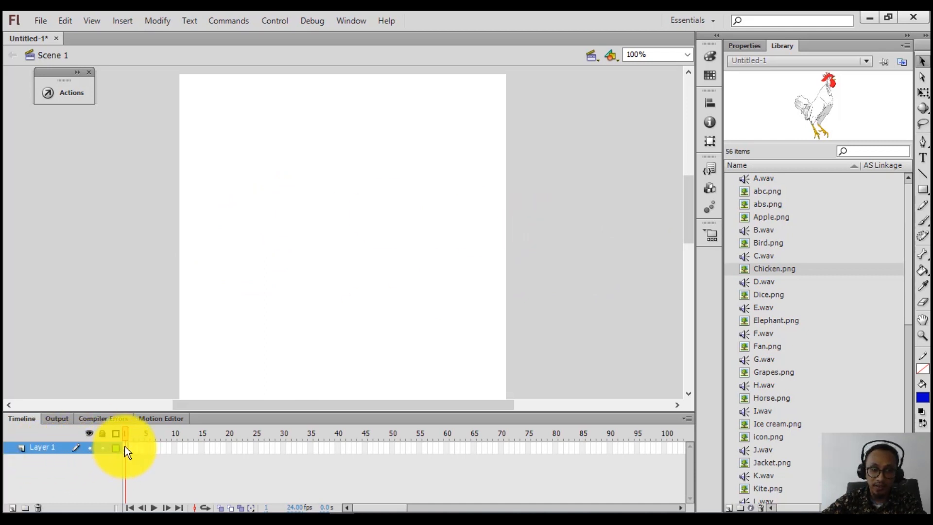
{"action": "left_click", "coordinate": [766, 197]}
{"action": "left_click_drag", "start_coordinate": [765, 196], "coordinate": [343, 233]}
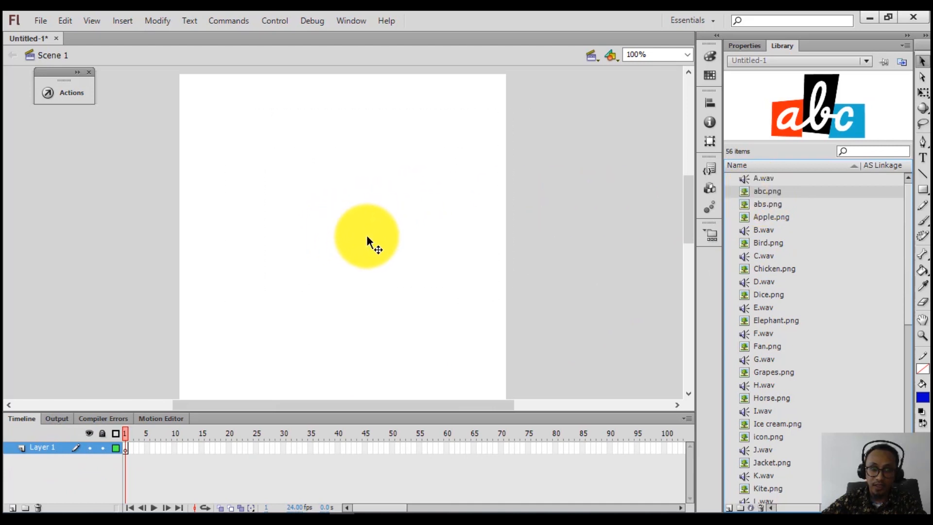
{"action": "left_click_drag", "start_coordinate": [693, 224], "coordinate": [675, 233]}
{"action": "left_click", "coordinate": [602, 247]}
- Draw a text box over the abc image with the Text tool and widen it on both sides to nearly the stage width
{"action": "left_click", "coordinate": [923, 158]}
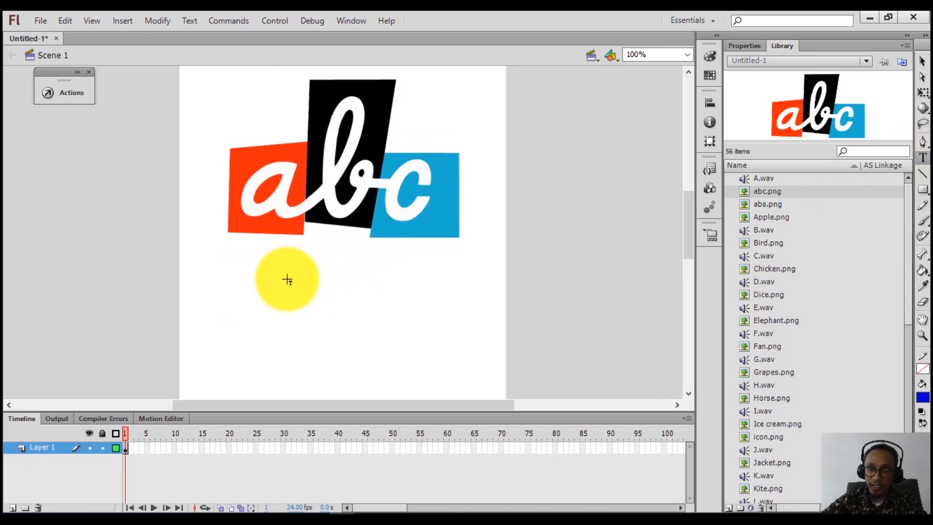
{"action": "left_click_drag", "start_coordinate": [250, 110], "coordinate": [459, 190]}
{"action": "left_click_drag", "start_coordinate": [357, 208], "coordinate": [483, 209]}
{"action": "left_click_drag", "start_coordinate": [351, 203], "coordinate": [210, 206]}
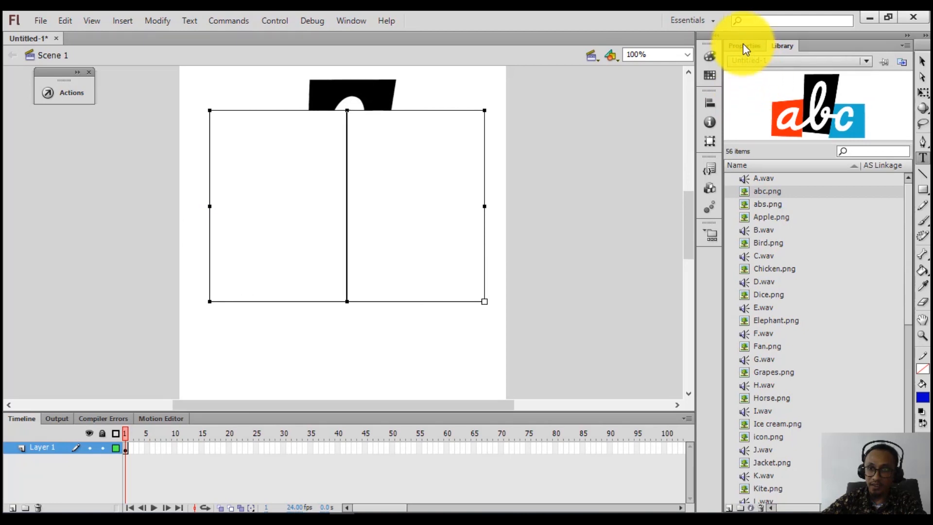
- Enter "Learn ABC" in the text box at 50 pt and shorten the box from above so it sits below the abc image
{"action": "left_click", "coordinate": [744, 45]}
{"action": "left_click_drag", "start_coordinate": [788, 225], "coordinate": [773, 222]}
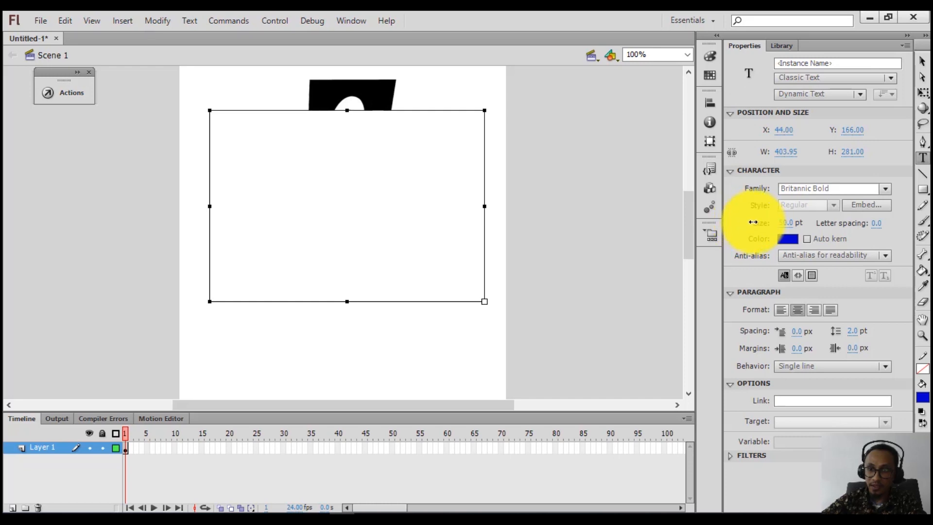
{"action": "type", "text": "earn ABC"}
{"action": "key", "text": "ctrl+a"}
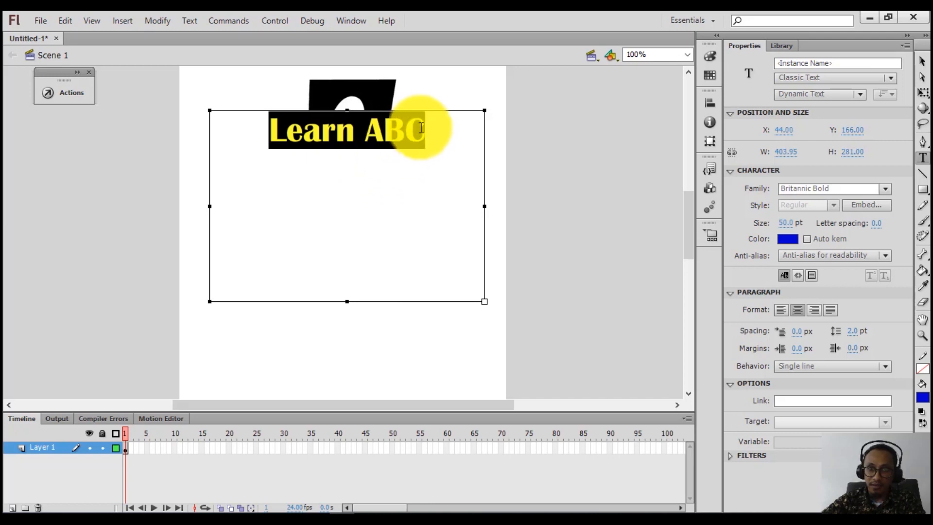
{"action": "left_click_drag", "start_coordinate": [347, 109], "coordinate": [333, 252]}
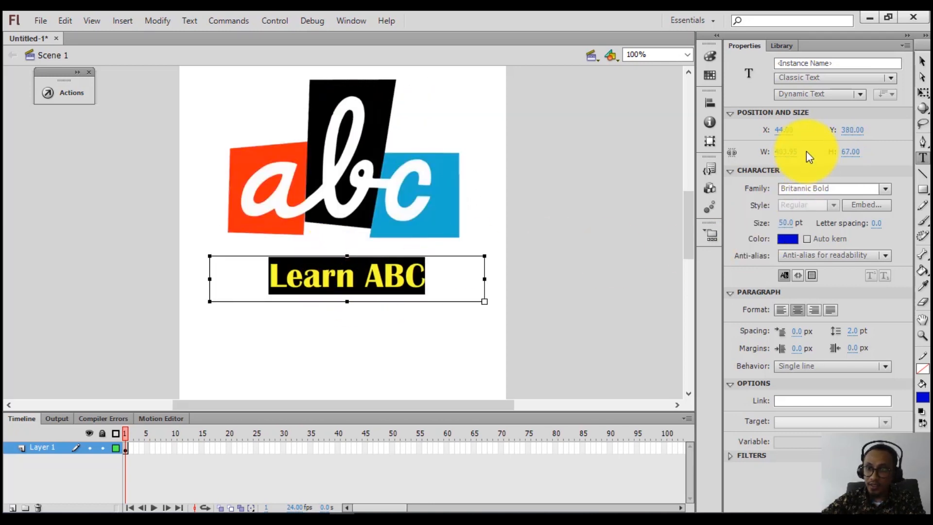
- Try the "Call Me", (Maybe)? font on the Learn ABC title
{"action": "left_click", "coordinate": [885, 190]}
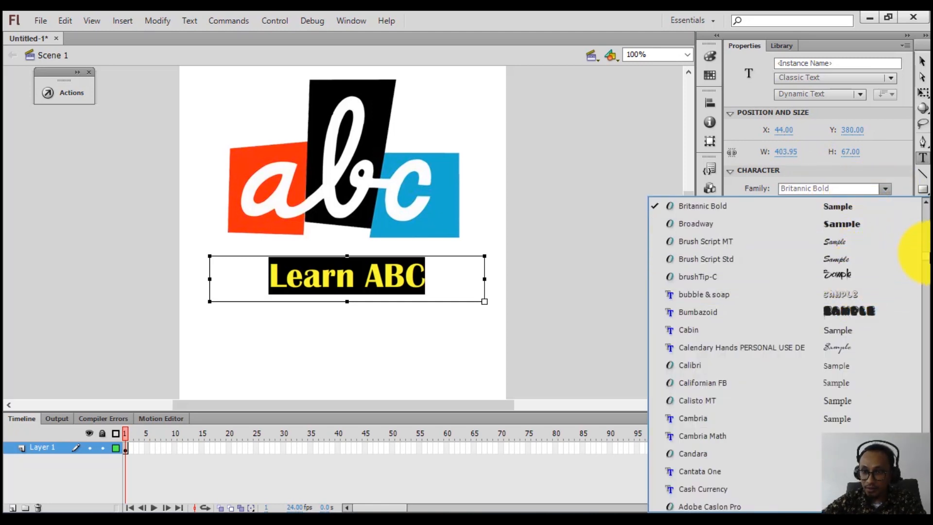
{"action": "scroll", "coordinate": [928, 257], "scroll_direction": "up", "scroll_amount": 15}
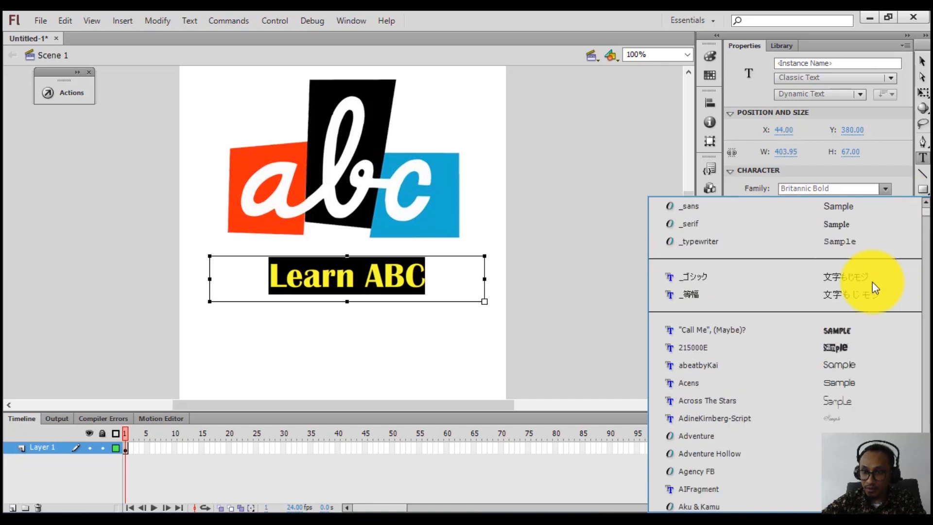
{"action": "left_click", "coordinate": [846, 268]}
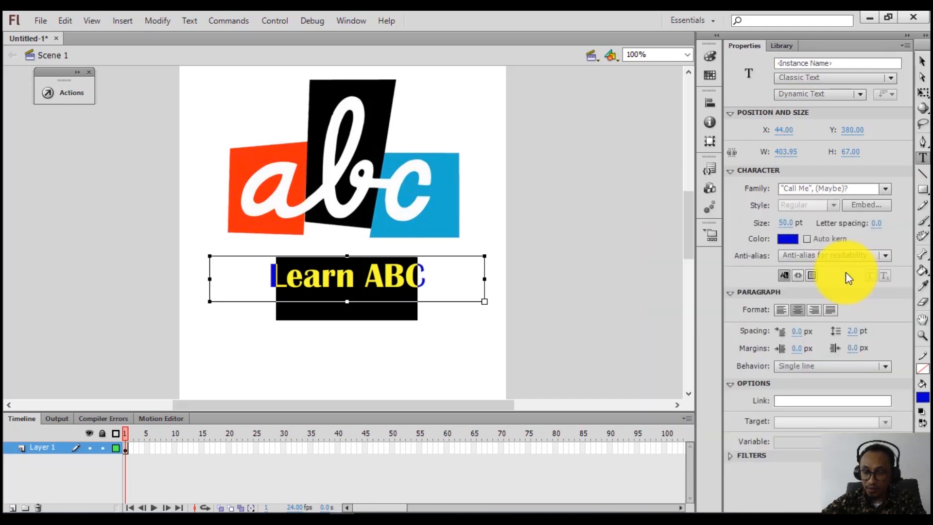
- Set the font of the Learn ABC title to Bauhaus 93
{"action": "left_click", "coordinate": [886, 189]}
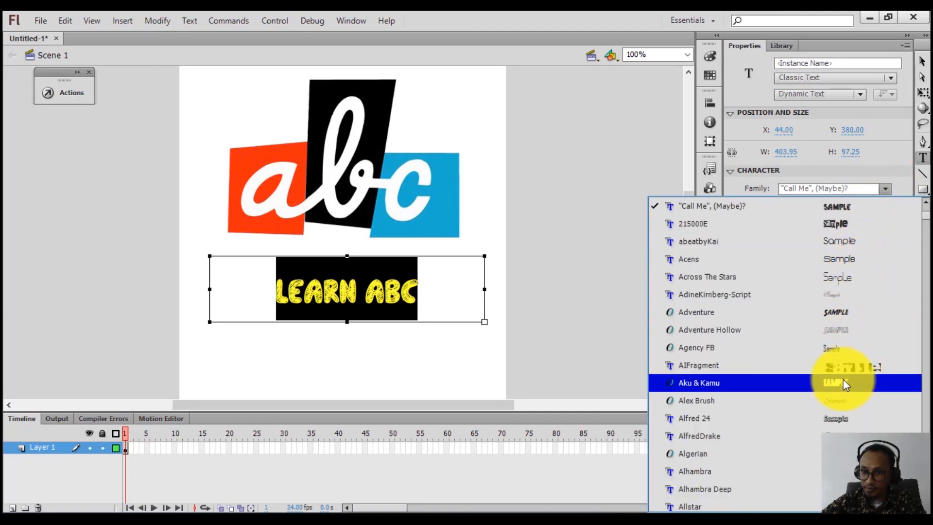
{"action": "scroll", "coordinate": [843, 385], "scroll_direction": "down", "scroll_amount": 5}
{"action": "scroll", "coordinate": [842, 386], "scroll_direction": "down", "scroll_amount": 9}
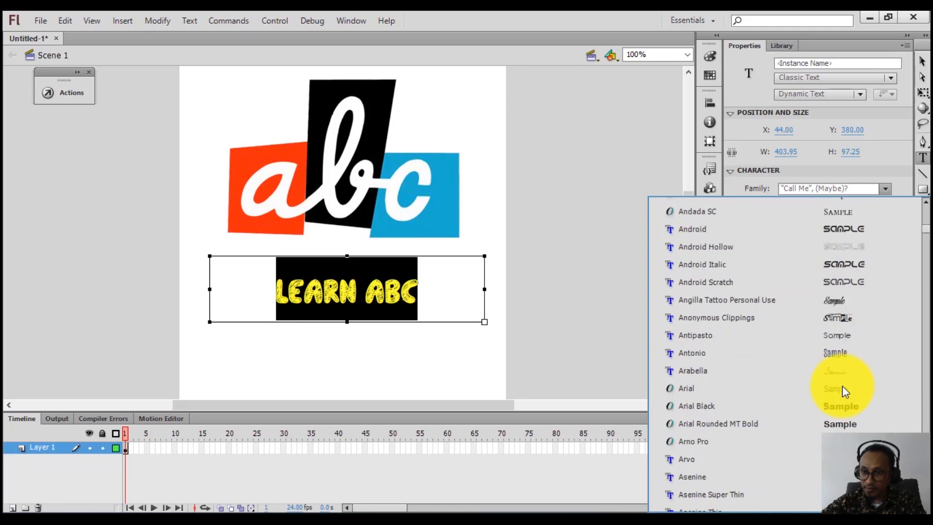
{"action": "scroll", "coordinate": [842, 386], "scroll_direction": "down", "scroll_amount": 4}
{"action": "scroll", "coordinate": [842, 386], "scroll_direction": "down", "scroll_amount": 5}
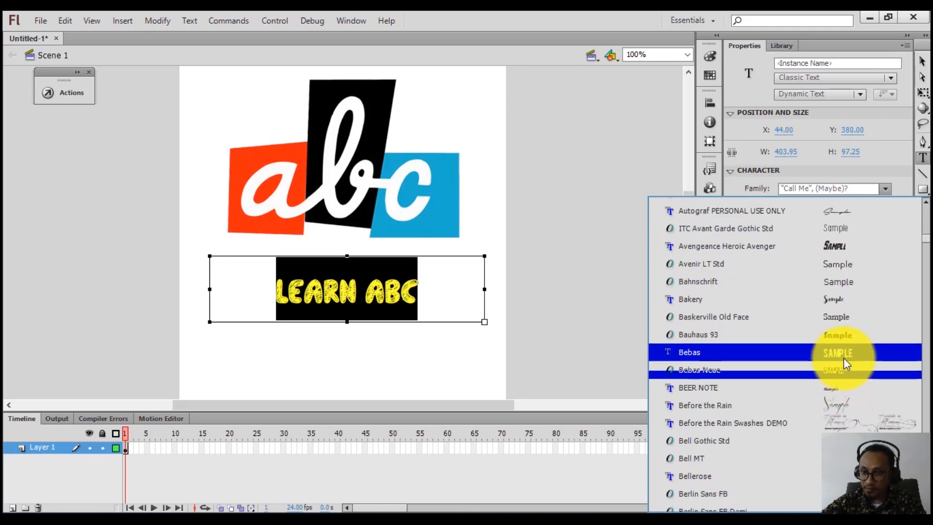
{"action": "left_click", "coordinate": [838, 334]}
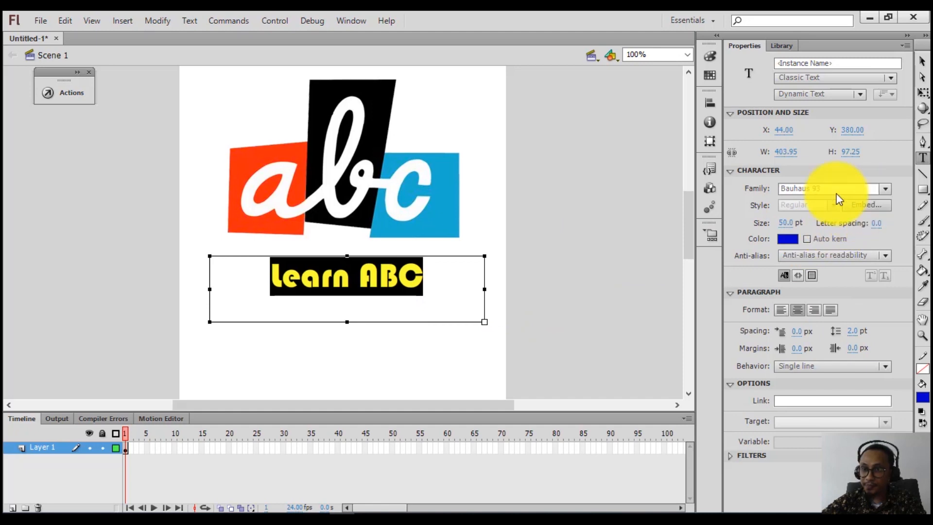
- Move the Learn ABC title with the Selection tool to about X 37, Y 369, centred just below the abc image
{"action": "left_click", "coordinate": [922, 62]}
{"action": "left_click", "coordinate": [291, 294]}
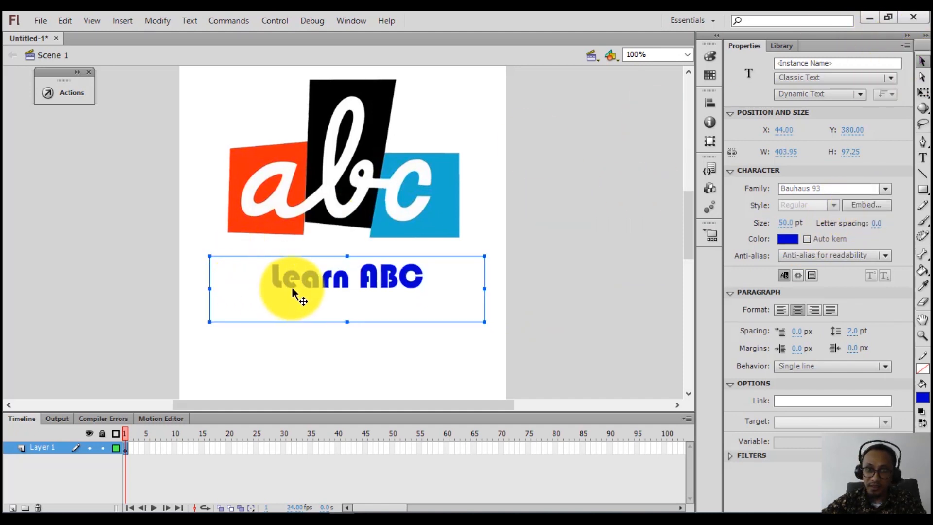
{"action": "left_click_drag", "start_coordinate": [312, 285], "coordinate": [306, 277]}
{"action": "left_click", "coordinate": [549, 267]}
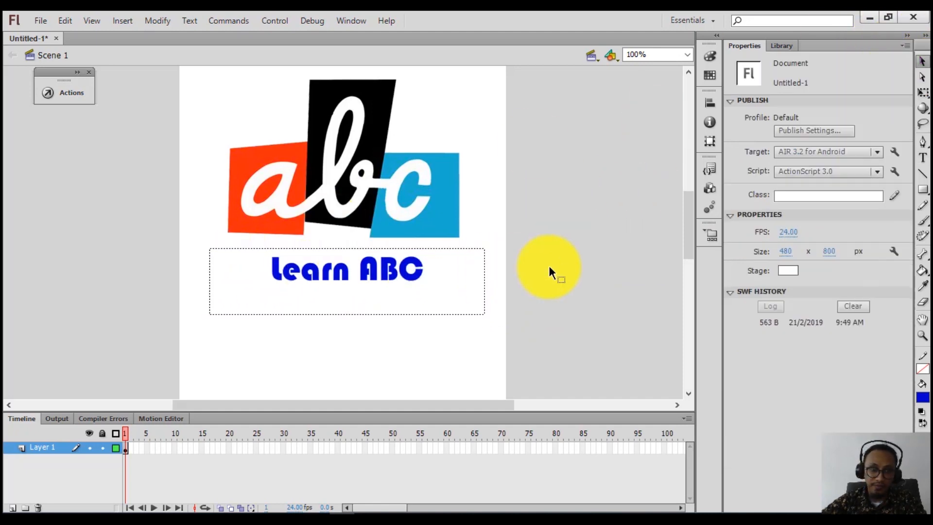
{"action": "left_click_drag", "start_coordinate": [378, 270], "coordinate": [373, 269]}
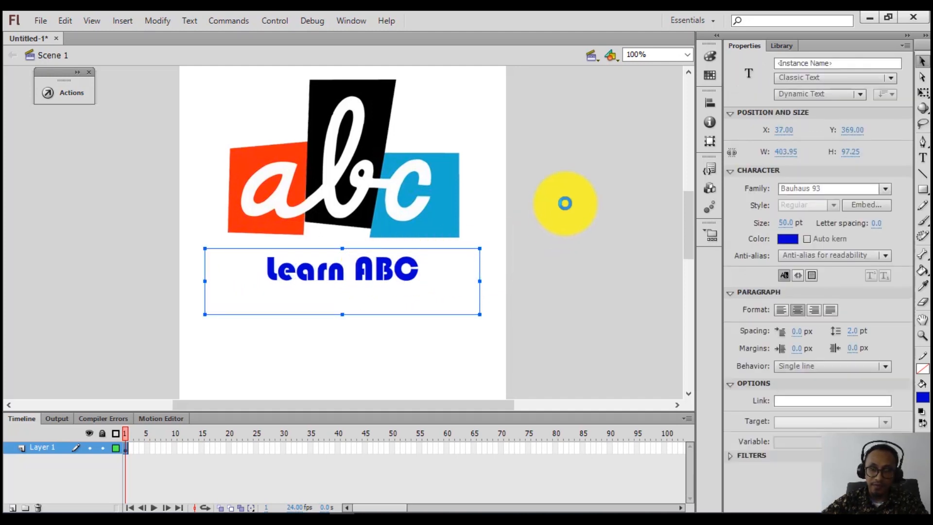
{"action": "left_click", "coordinate": [547, 247]}
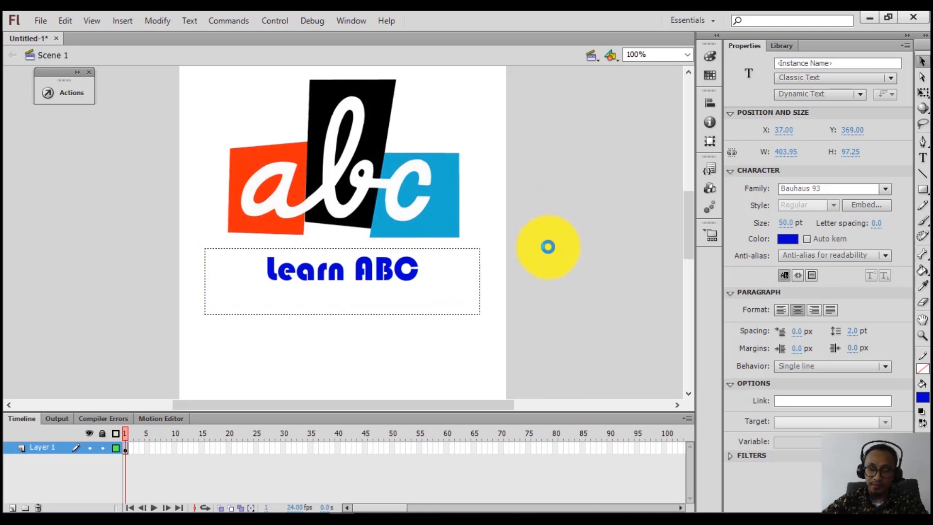
- Shorten the Learn ABC text box to the height of its single line and test the app in the simulator
{"action": "left_click", "coordinate": [365, 266]}
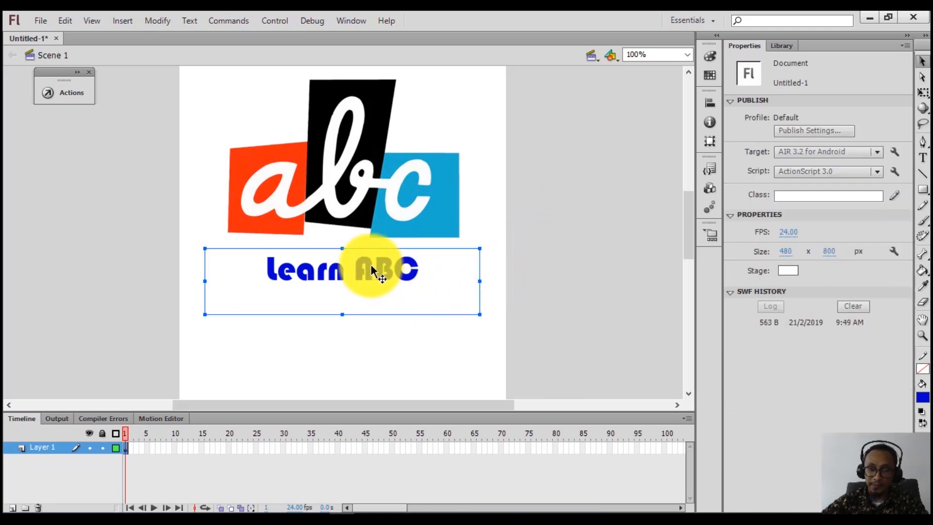
{"action": "left_click_drag", "start_coordinate": [343, 314], "coordinate": [350, 289]}
{"action": "left_click", "coordinate": [585, 301]}
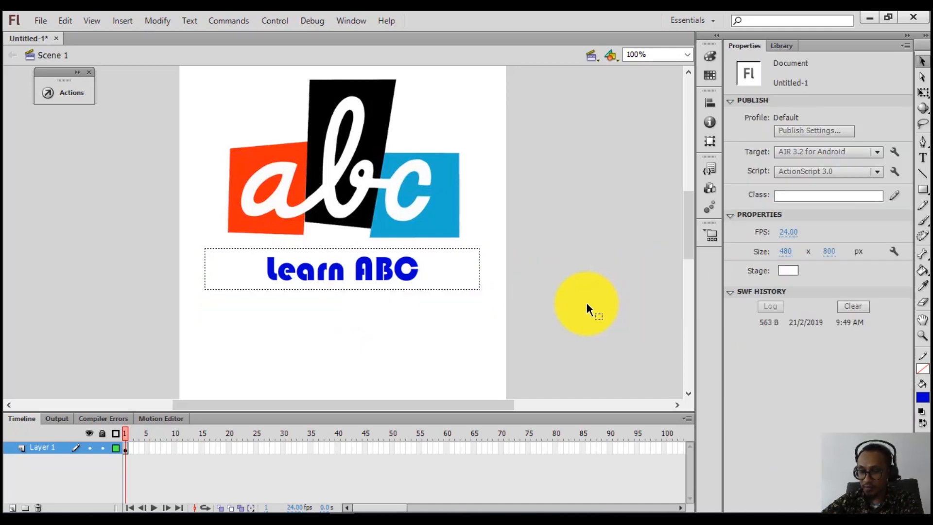
{"action": "key", "text": "ctrl+Return"}
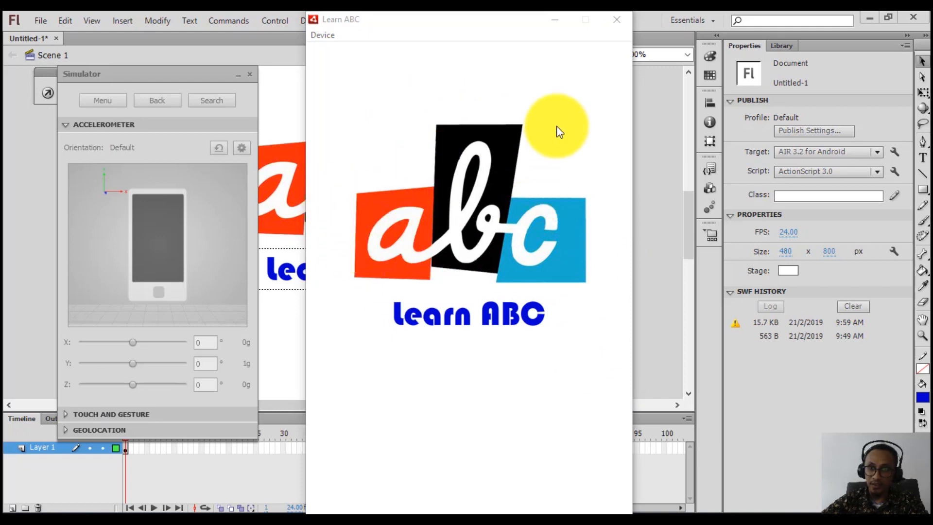
{"action": "left_click", "coordinate": [618, 22]}
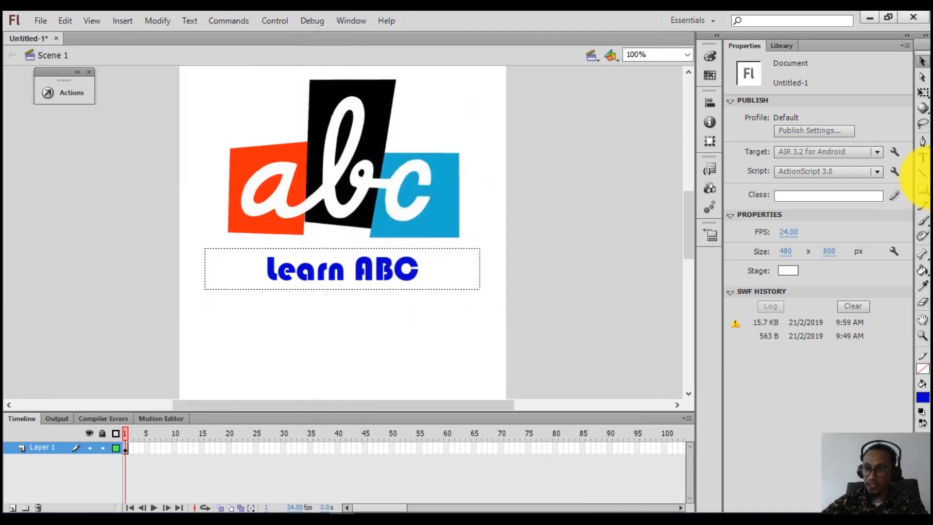
- Draw a text box about 239 by 84 px overlapping the lower part of the title and enter "TAP TO ENTER"
{"action": "left_click", "coordinate": [922, 157]}
{"action": "left_click_drag", "start_coordinate": [270, 266], "coordinate": [432, 324]}
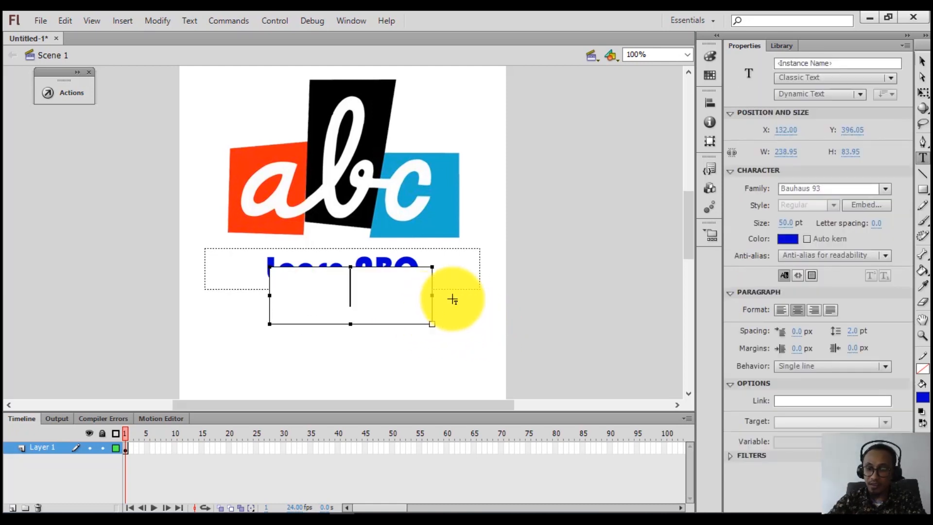
{"action": "type", "text": "T"}
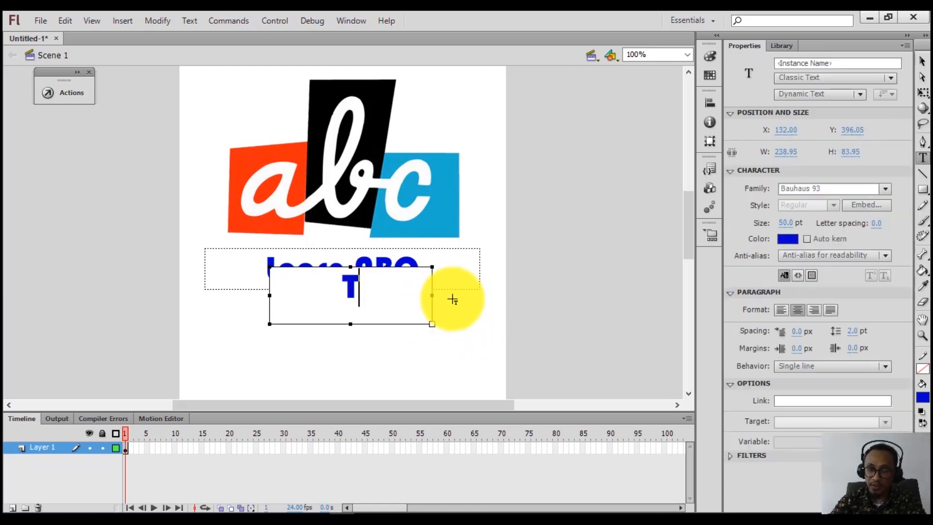
{"action": "type", "text": "AP TO ENTER"}
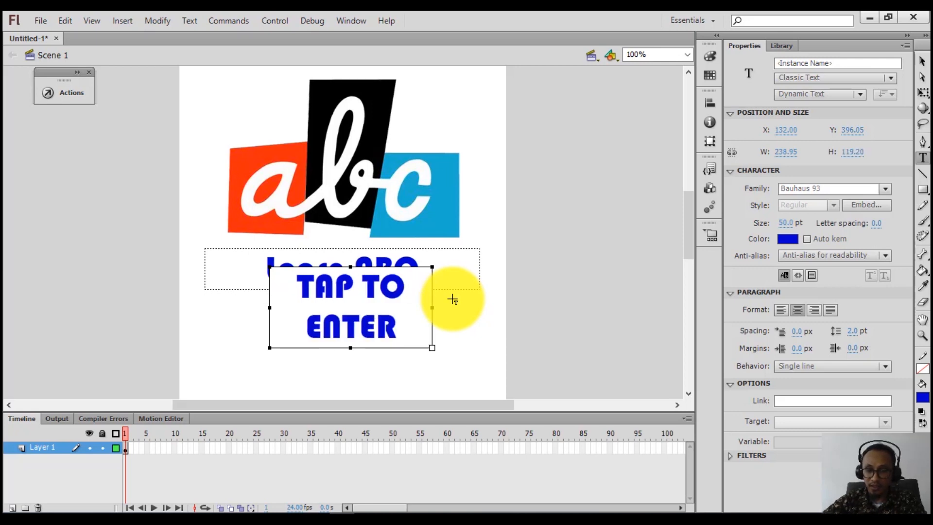
- Format the TAP TO ENTER text as 25 pt Bebas in grey #666666
{"action": "key", "text": "ctrl+a"}
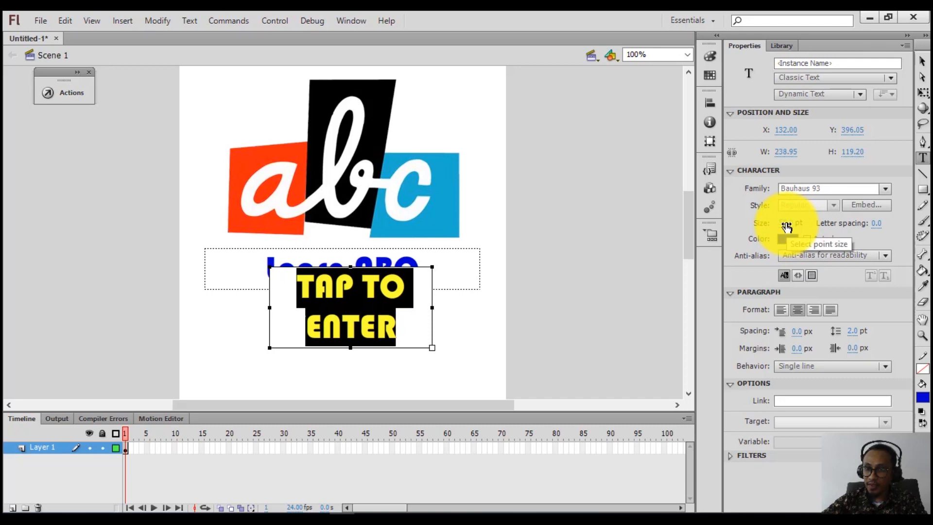
{"action": "left_click_drag", "start_coordinate": [786, 226], "coordinate": [770, 224]}
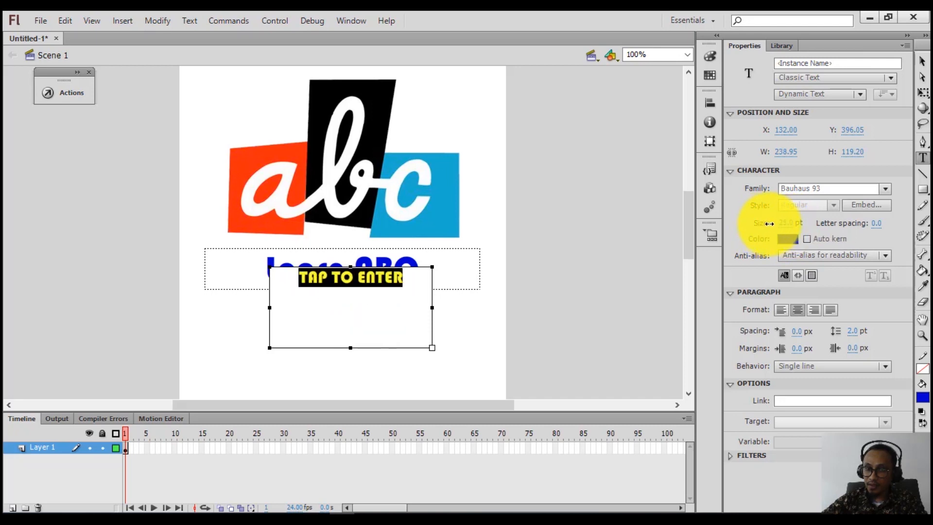
{"action": "left_click", "coordinate": [885, 190]}
{"action": "scroll", "coordinate": [853, 260], "scroll_direction": "up", "scroll_amount": 1}
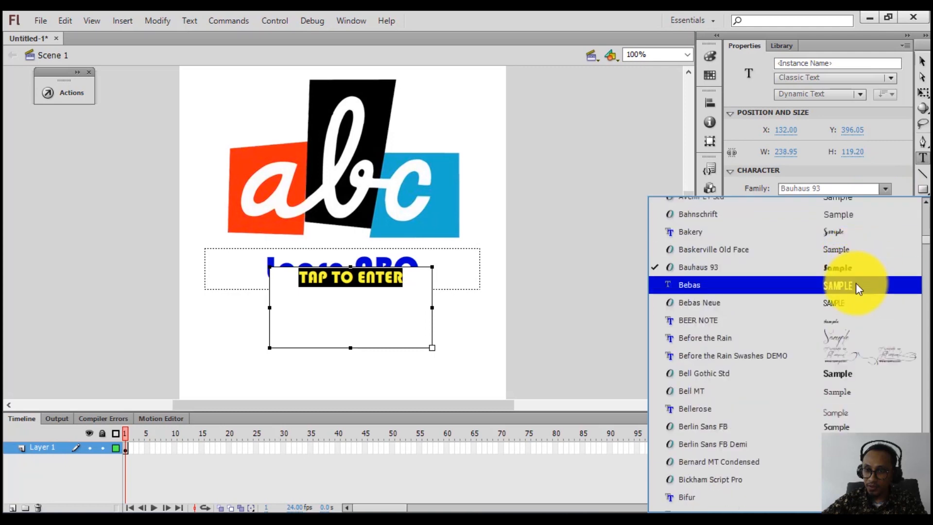
{"action": "left_click", "coordinate": [856, 283]}
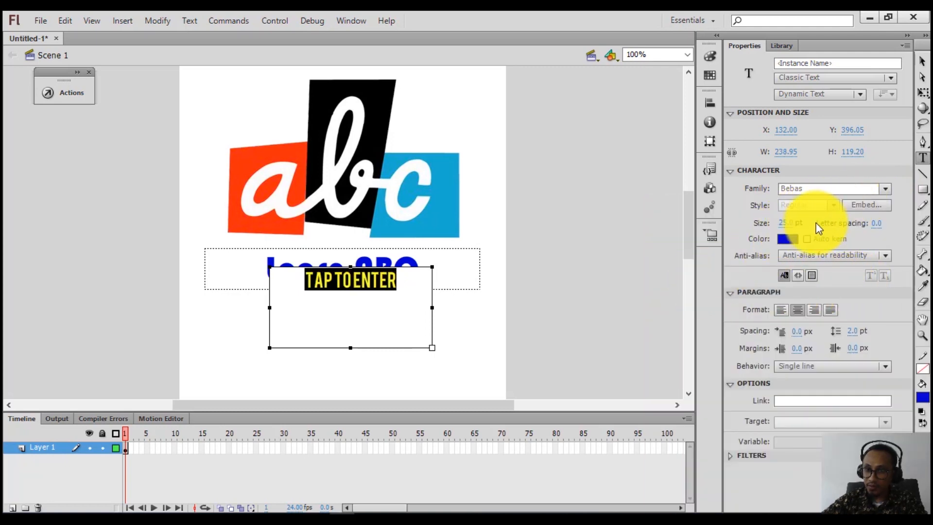
{"action": "left_click", "coordinate": [790, 239]}
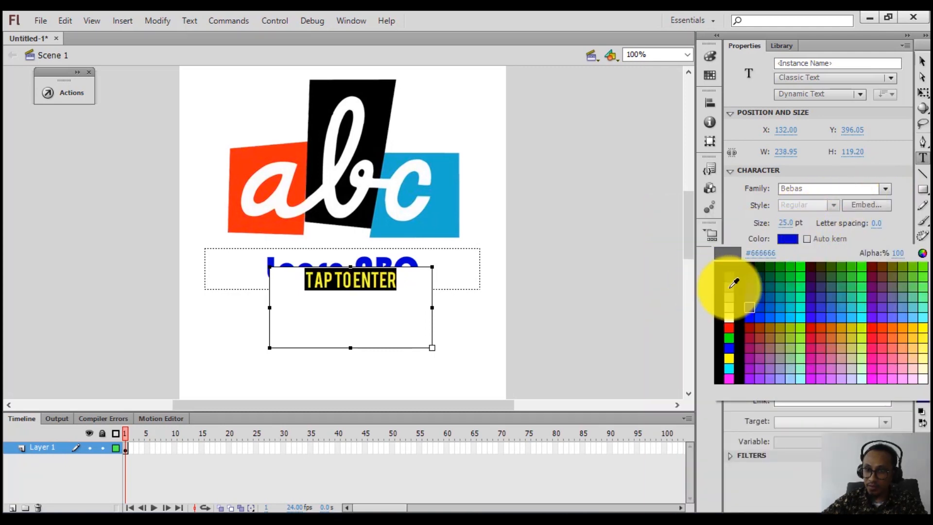
{"action": "left_click", "coordinate": [732, 287]}
- Move the TAP TO ENTER text below the title to about X 119, Y 443 and shorten its box to about 39 px
{"action": "left_click", "coordinate": [924, 62]}
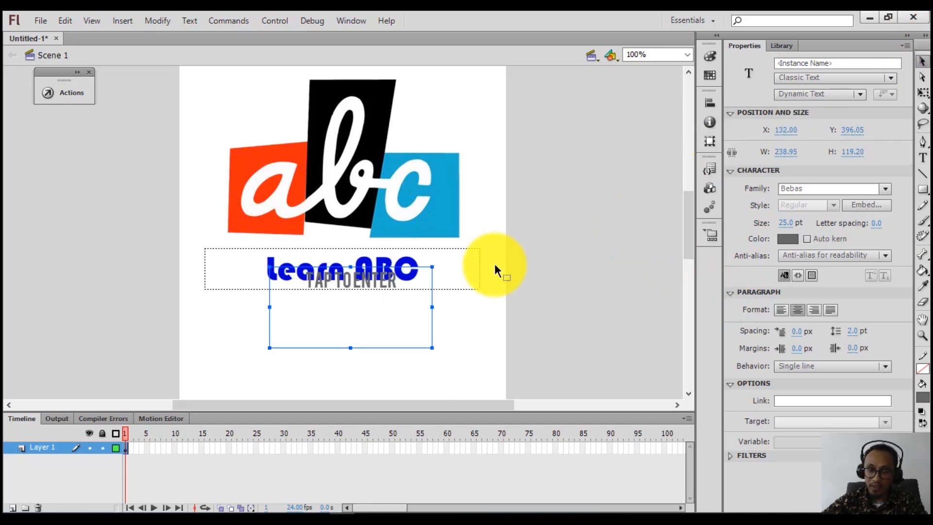
{"action": "left_click_drag", "start_coordinate": [362, 291], "coordinate": [348, 314]}
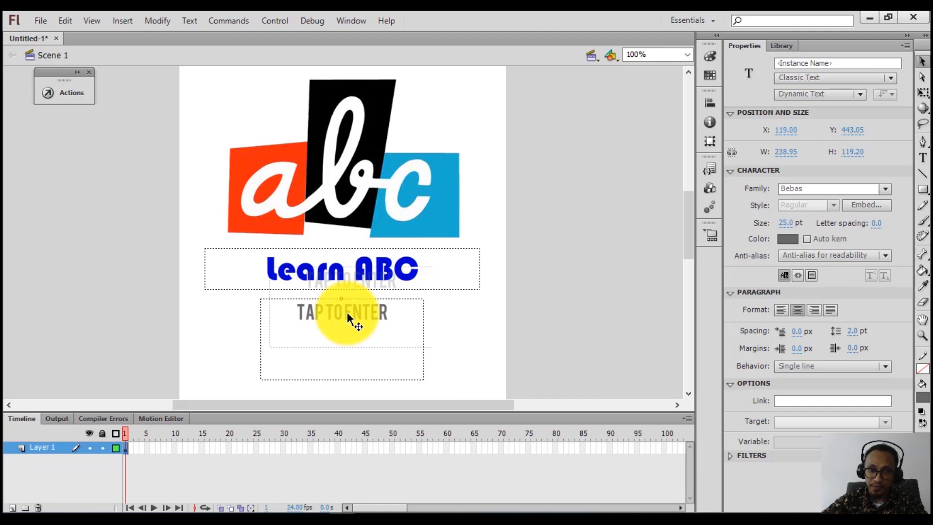
{"action": "left_click_drag", "start_coordinate": [340, 380], "coordinate": [354, 325]}
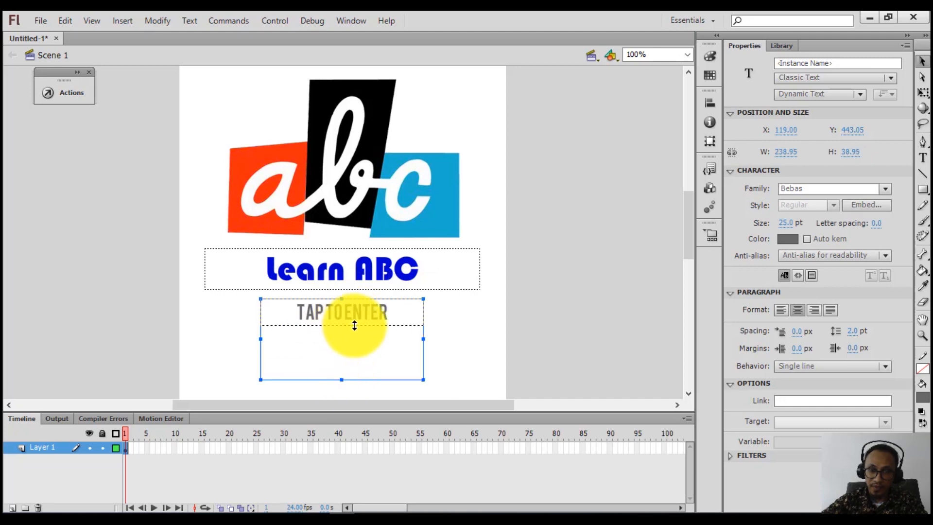
{"action": "left_click", "coordinate": [622, 298]}
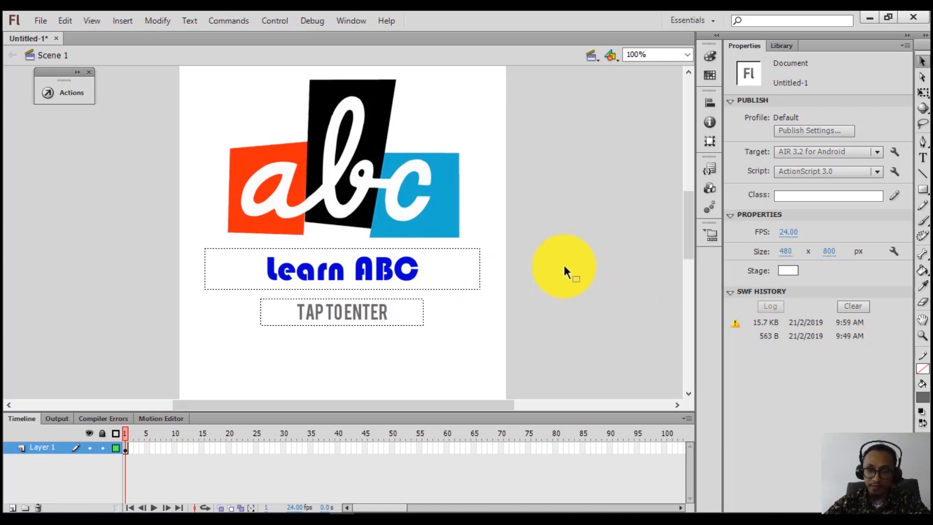
- Test the opening screen with both texts in the simulator and close the preview
{"action": "key", "text": "ctrl+Return"}
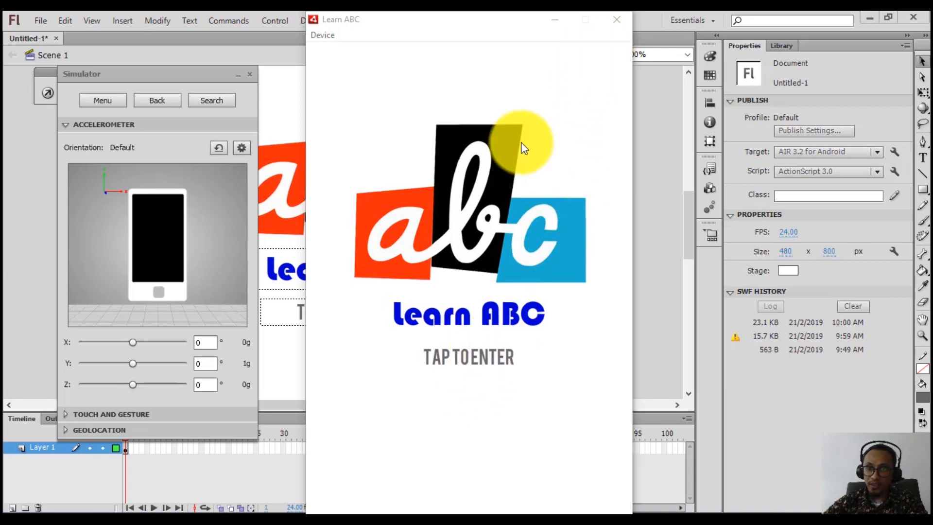
{"action": "left_click", "coordinate": [615, 21]}
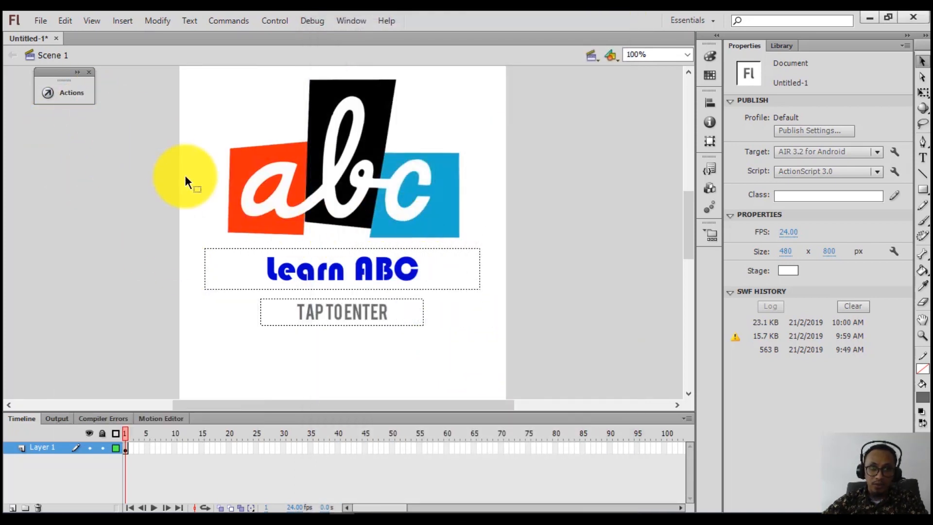
- Save the document as Learn ABC in the Project Files folder under Documents > ITM Lab > Flash
{"action": "left_click", "coordinate": [39, 21]}
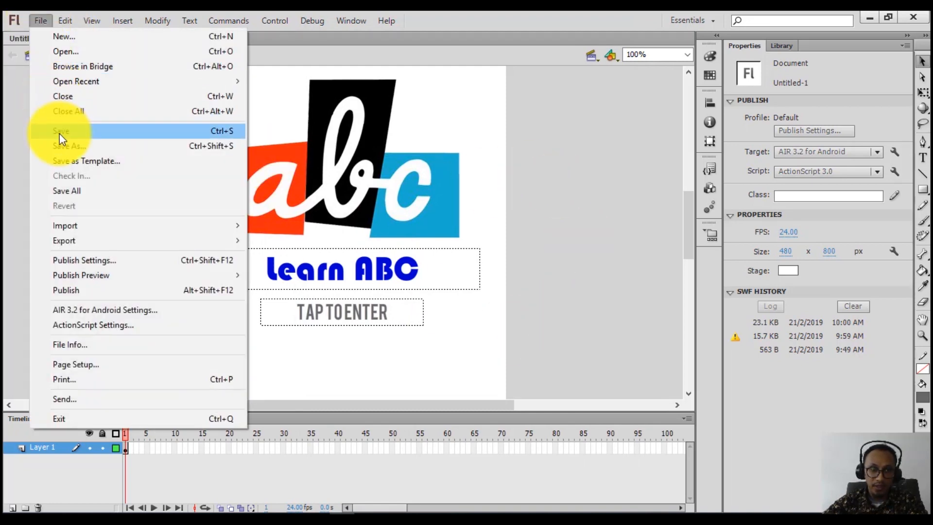
{"action": "left_click", "coordinate": [59, 131]}
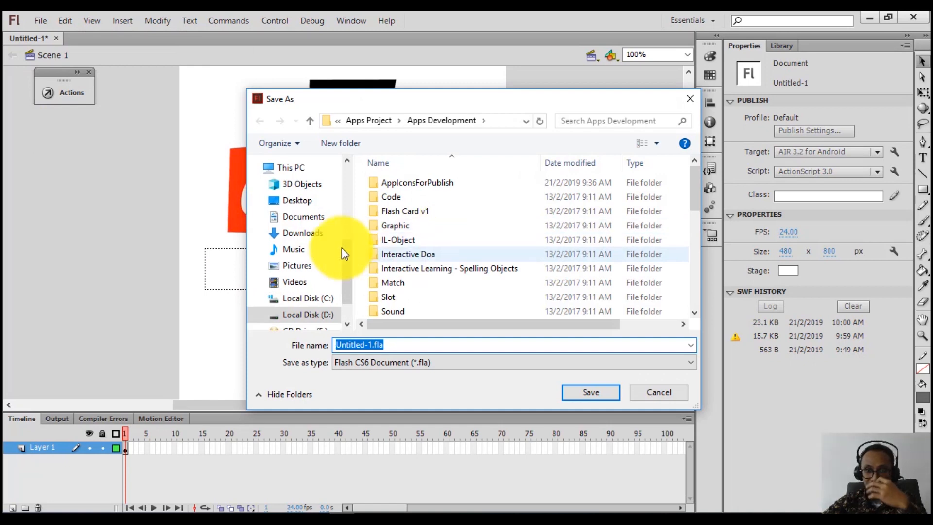
{"action": "scroll", "coordinate": [308, 240], "scroll_direction": "up", "scroll_amount": 5}
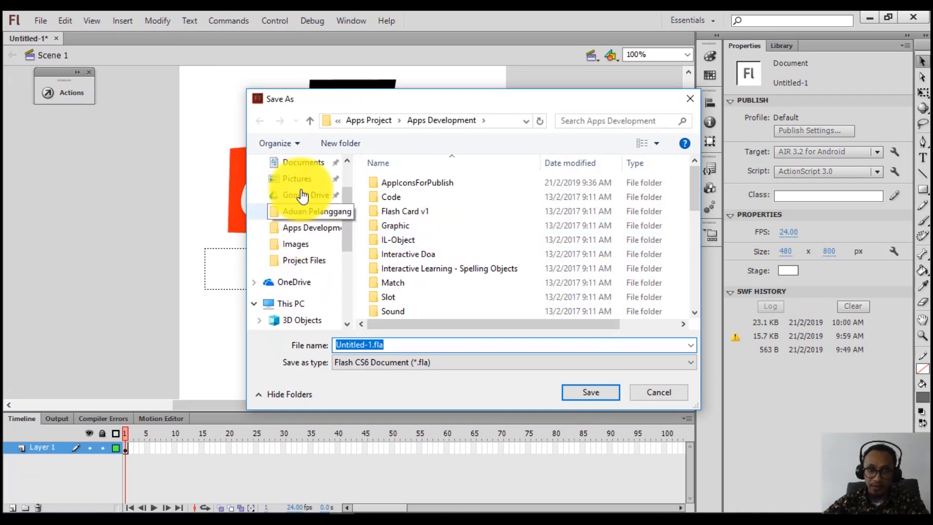
{"action": "left_click", "coordinate": [302, 163]}
{"action": "left_click", "coordinate": [394, 269]}
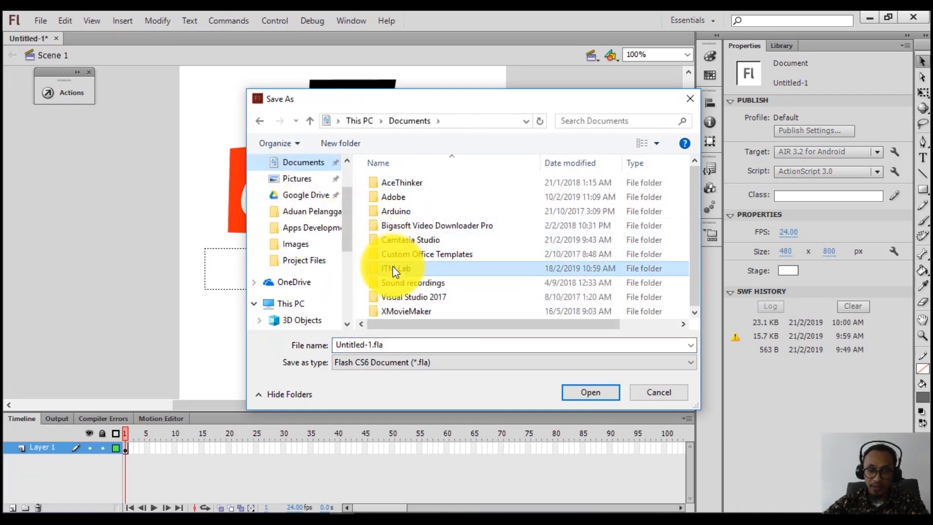
{"action": "double_click", "coordinate": [392, 267]}
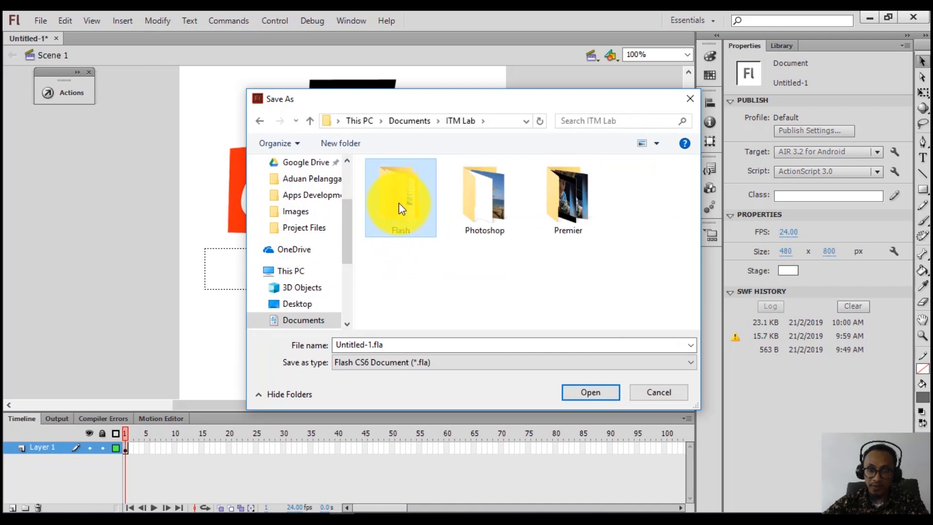
{"action": "double_click", "coordinate": [401, 209]}
{"action": "double_click", "coordinate": [393, 201]}
{"action": "left_click", "coordinate": [392, 343]}
{"action": "type", "text": "Learn ABC"}
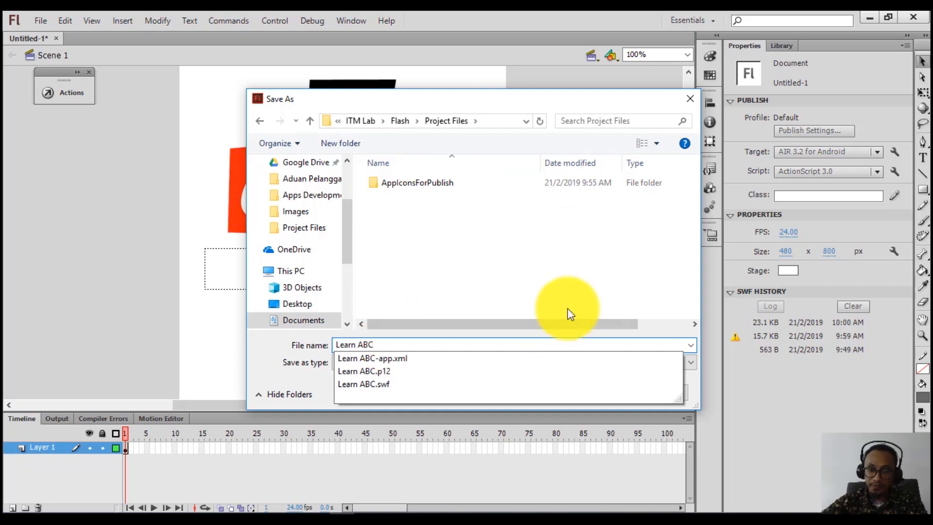
{"action": "left_click", "coordinate": [560, 269]}
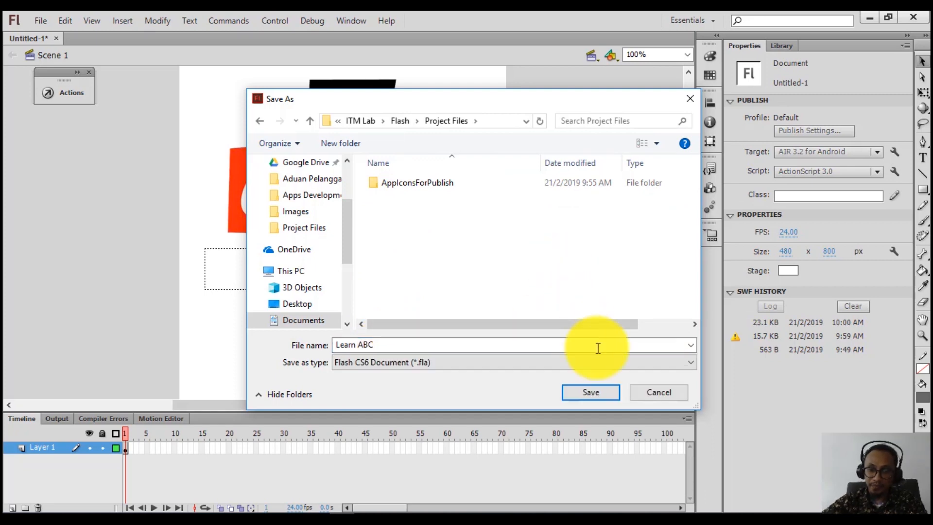
{"action": "left_click", "coordinate": [600, 390]}
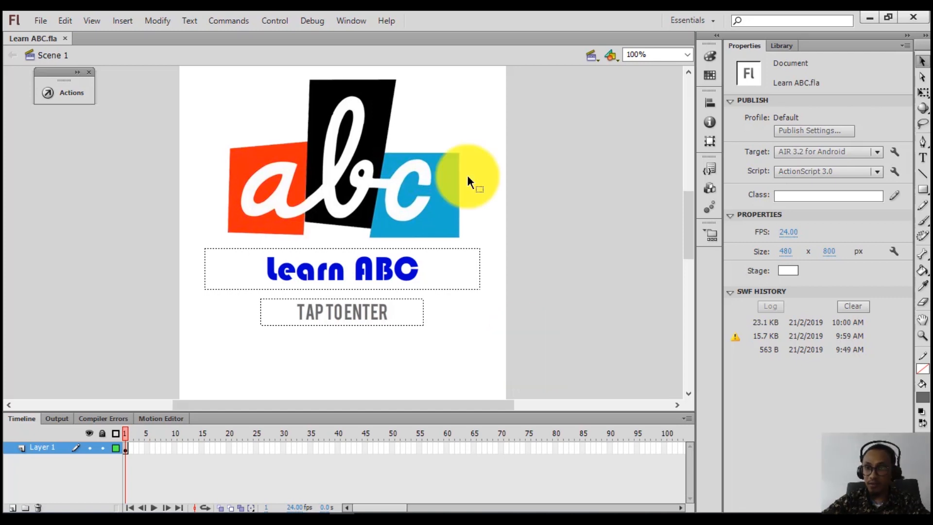
- Rename Layer 1 in the timeline as Content
{"action": "left_click", "coordinate": [779, 47]}
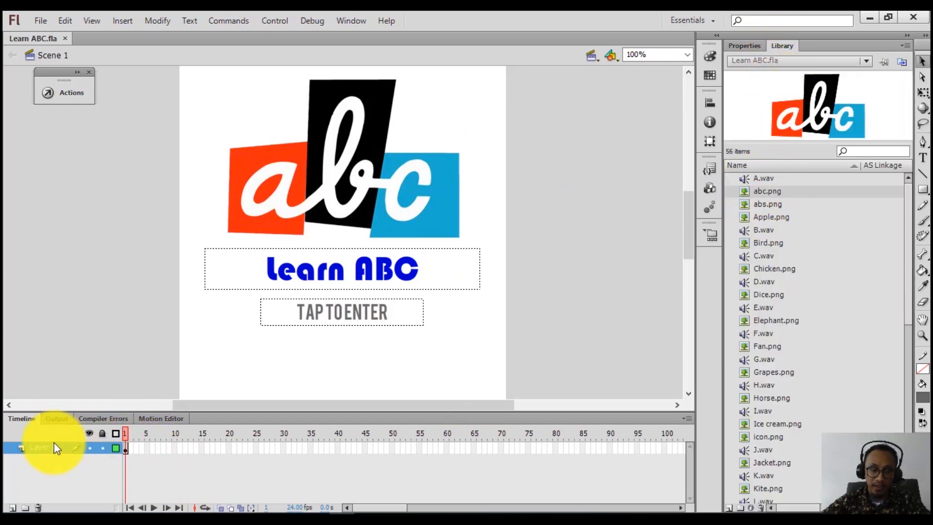
{"action": "double_click", "coordinate": [39, 449]}
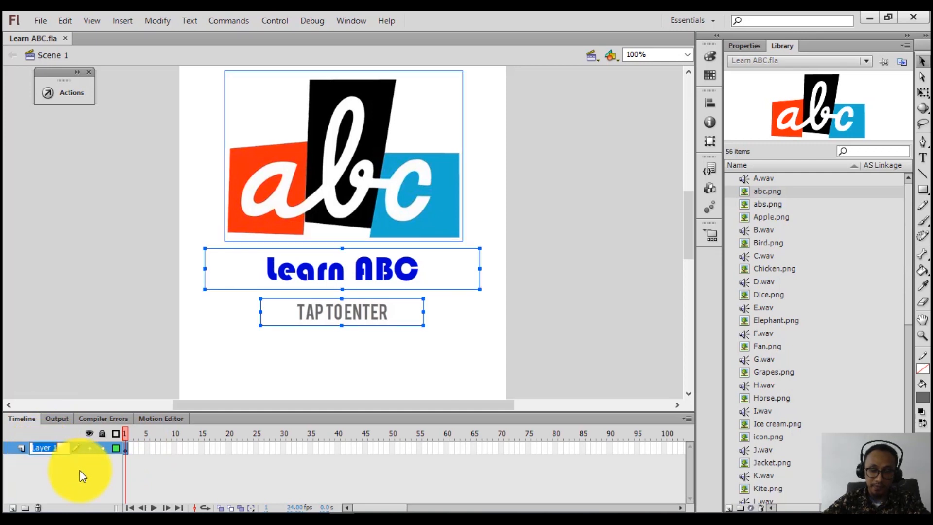
{"action": "type", "text": "Con"}
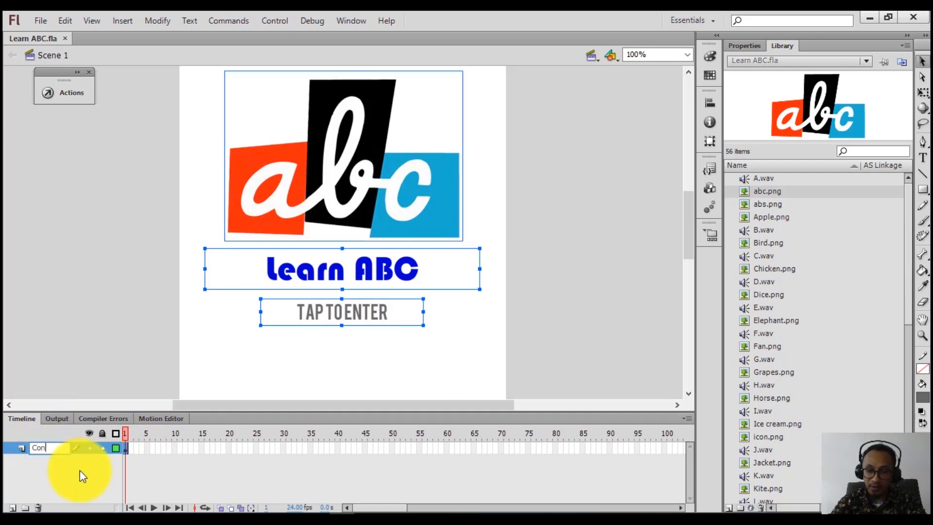
{"action": "type", "text": "tent"}
{"action": "left_click", "coordinate": [80, 471]}
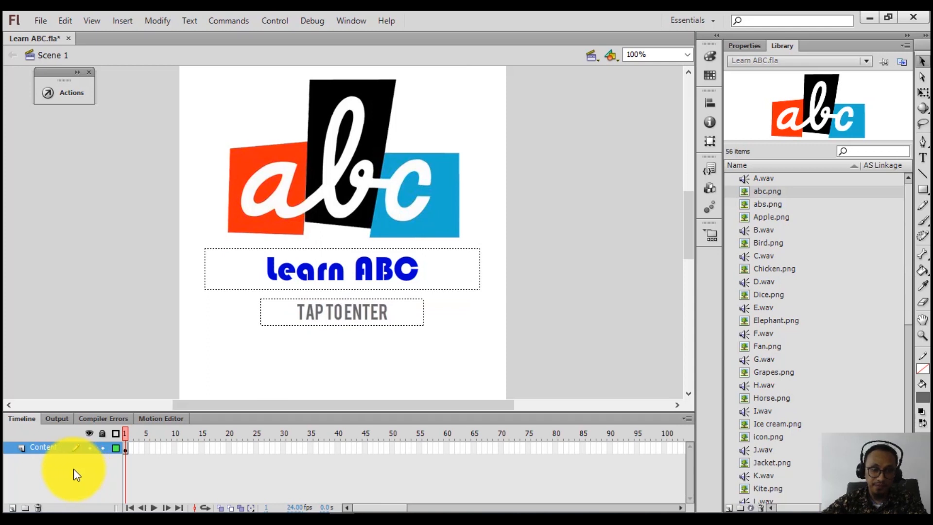
- Insert a blank keyframe at frame 2 of the Content layer
{"action": "right_click", "coordinate": [130, 451]}
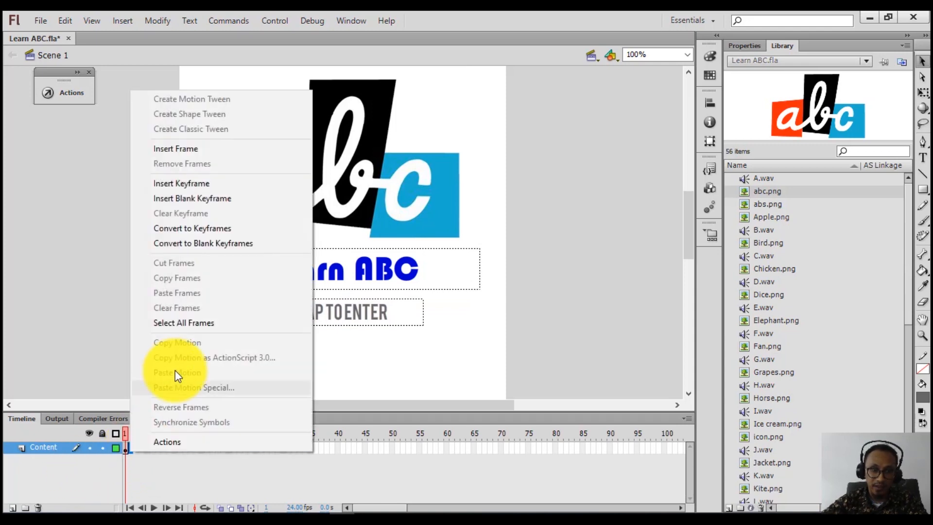
{"action": "left_click", "coordinate": [55, 446]}
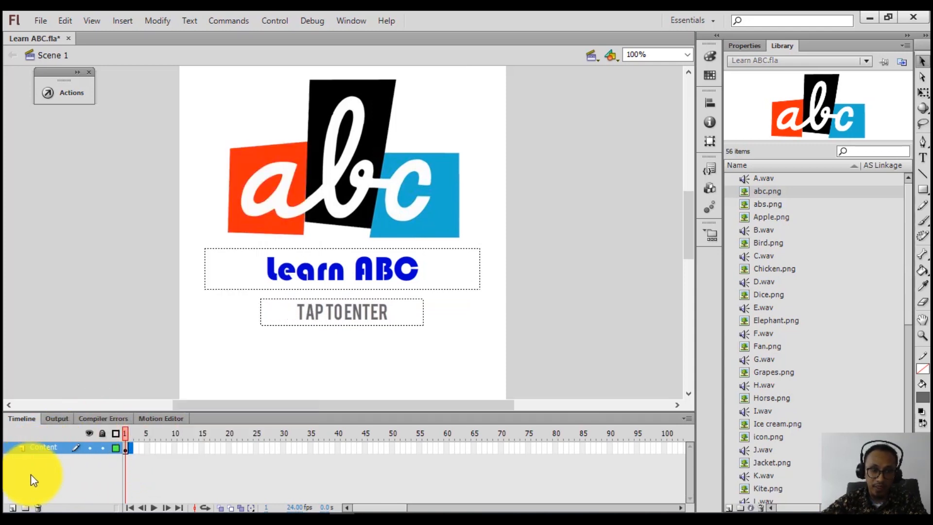
{"action": "right_click", "coordinate": [131, 448]}
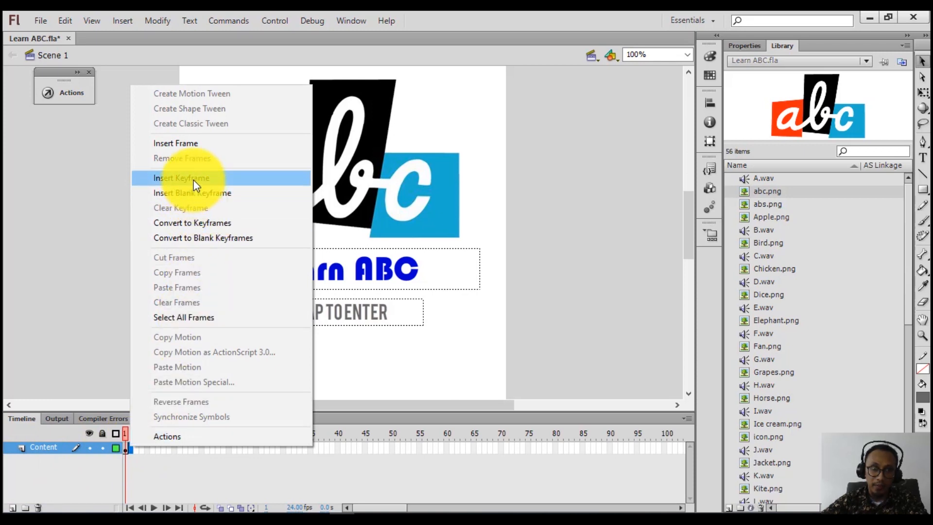
{"action": "left_click", "coordinate": [190, 194]}
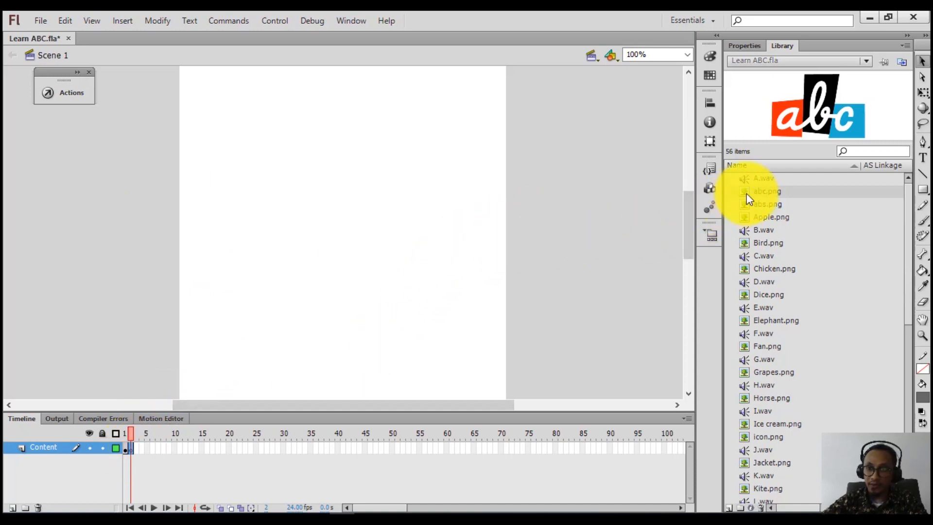
- Place abc.png on frame 2, scale it down to a small logo and move it to the stage's upper-right corner
{"action": "left_click_drag", "start_coordinate": [747, 193], "coordinate": [459, 275]}
{"action": "scroll", "coordinate": [465, 271], "scroll_direction": "down", "scroll_amount": 3}
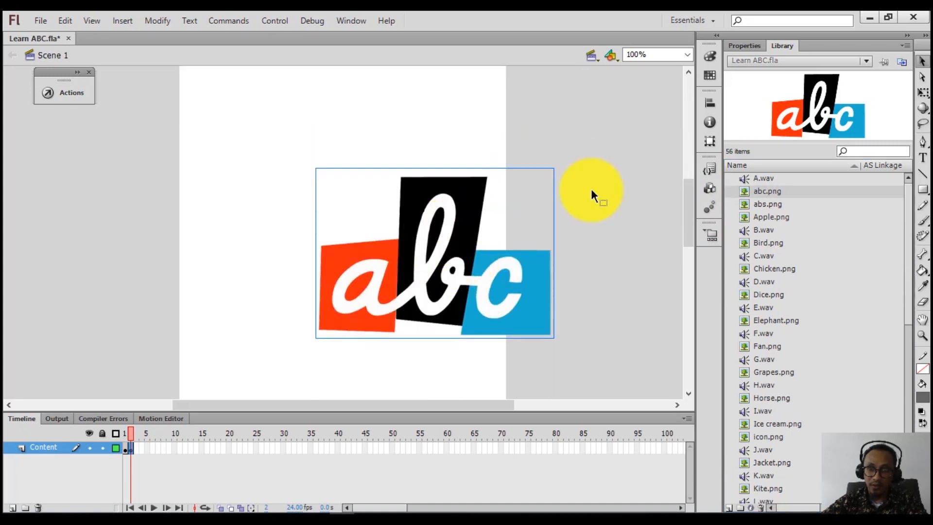
{"action": "left_click", "coordinate": [923, 93]}
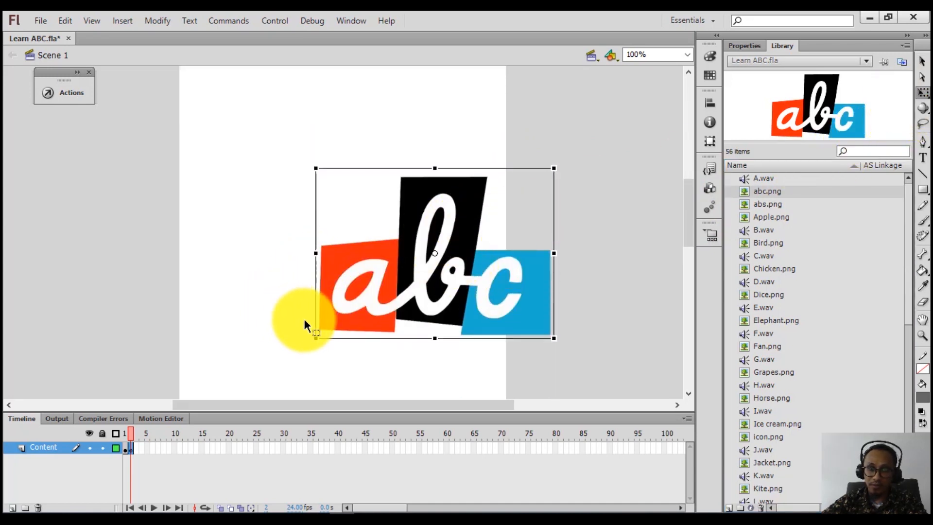
{"action": "left_click_drag", "start_coordinate": [313, 338], "coordinate": [378, 275]}
{"action": "left_click_drag", "start_coordinate": [440, 255], "coordinate": [467, 92]}
{"action": "left_click", "coordinate": [564, 168]}
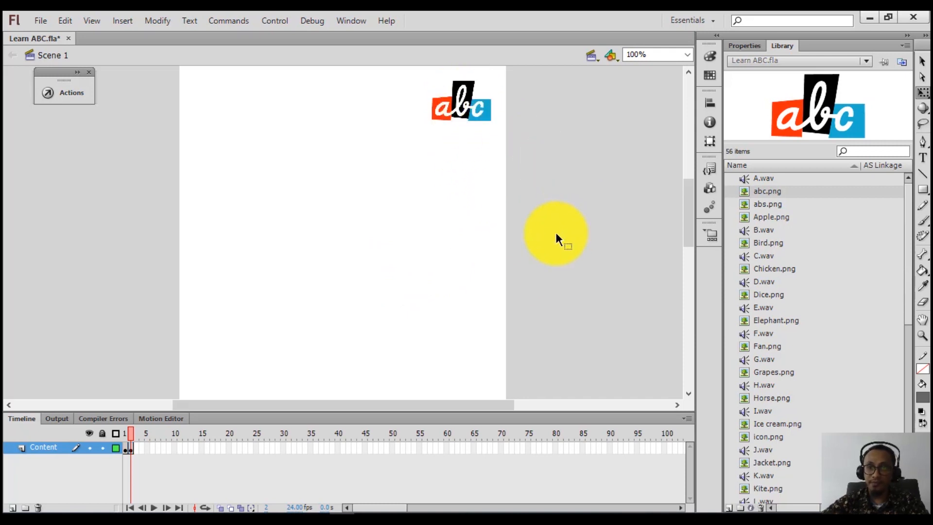
{"action": "scroll", "coordinate": [564, 243], "scroll_direction": "down", "scroll_amount": 2}
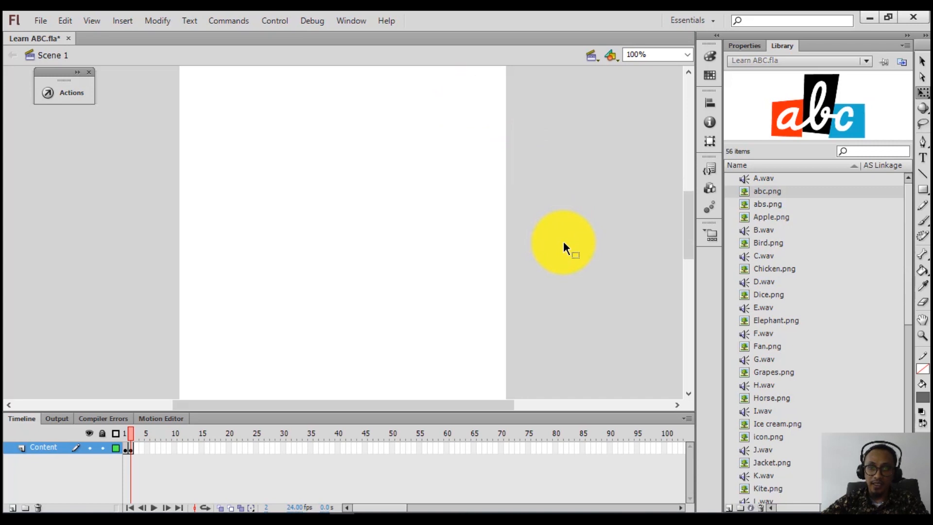
{"action": "scroll", "coordinate": [563, 241], "scroll_direction": "up", "scroll_amount": 2}
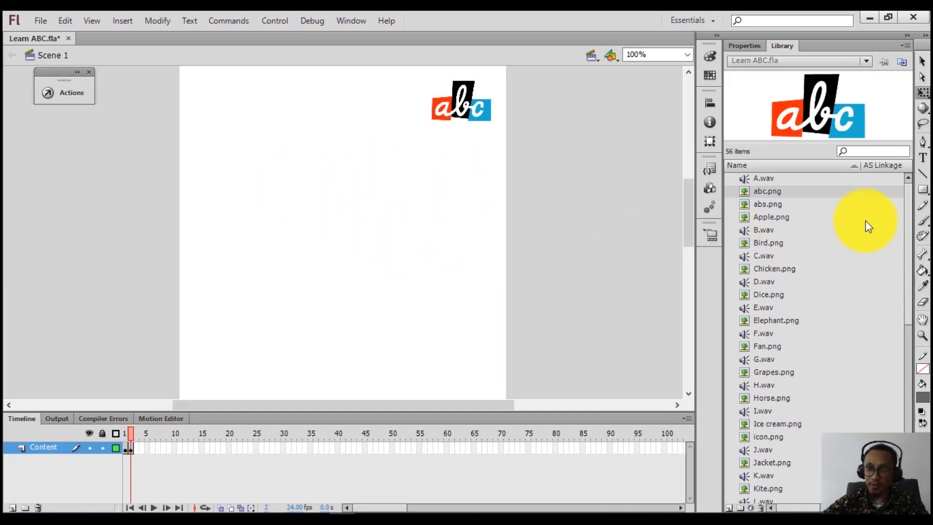
- Place Apple.png on frame 2, shrink it to roughly half size and position it left of center in the upper half of the stage
{"action": "left_click", "coordinate": [752, 215]}
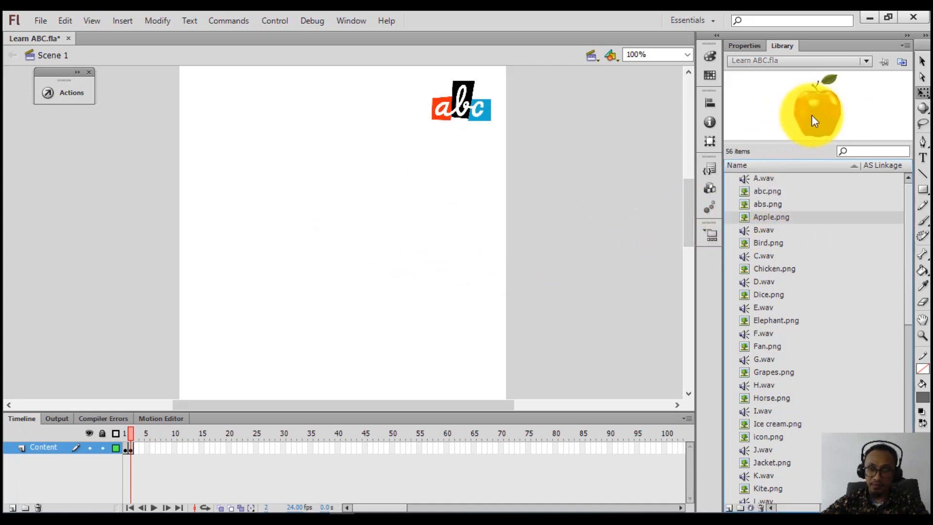
{"action": "left_click_drag", "start_coordinate": [813, 112], "coordinate": [313, 262]}
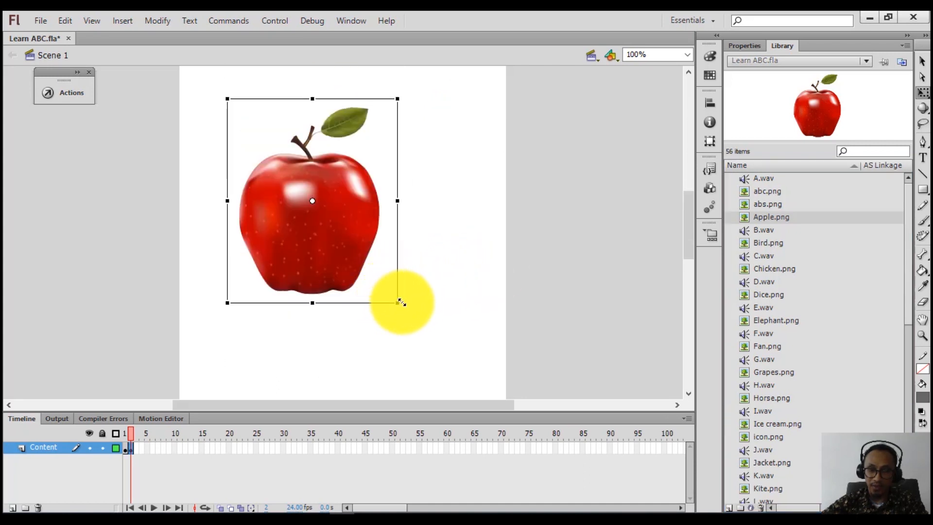
{"action": "left_click_drag", "start_coordinate": [397, 303], "coordinate": [362, 261]}
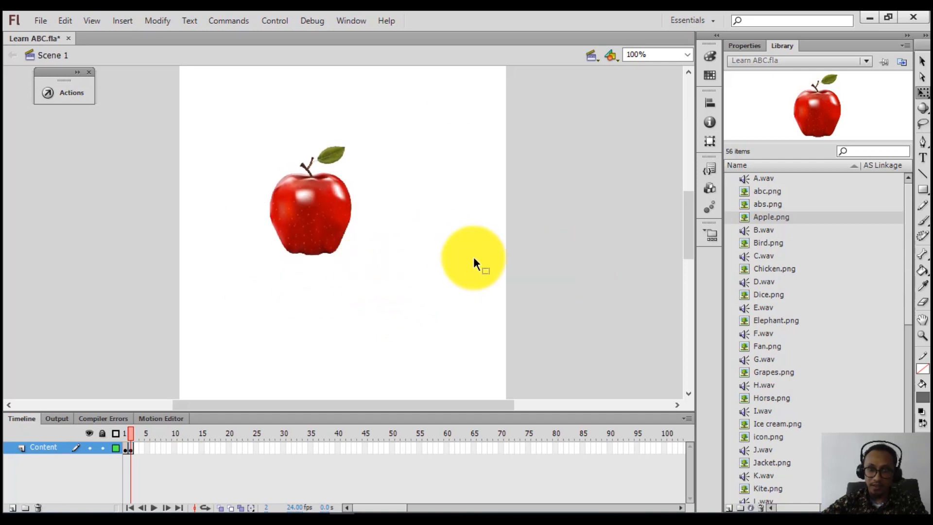
{"action": "left_click_drag", "start_coordinate": [314, 224], "coordinate": [294, 214]}
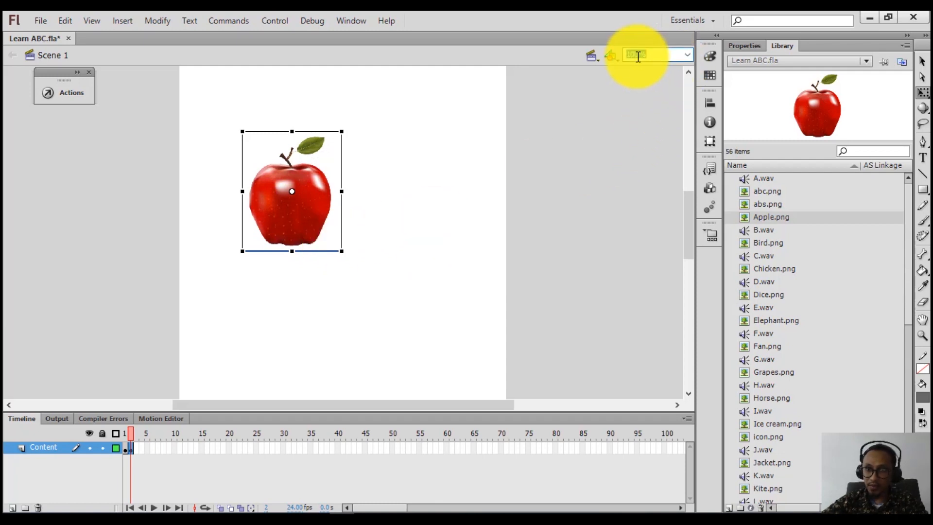
{"action": "left_click_drag", "start_coordinate": [640, 55], "coordinate": [612, 55]}
{"action": "type", "text": "75"}
{"action": "key", "text": "Return"}
{"action": "left_click", "coordinate": [585, 223]}
{"action": "left_click_drag", "start_coordinate": [305, 204], "coordinate": [311, 204]}
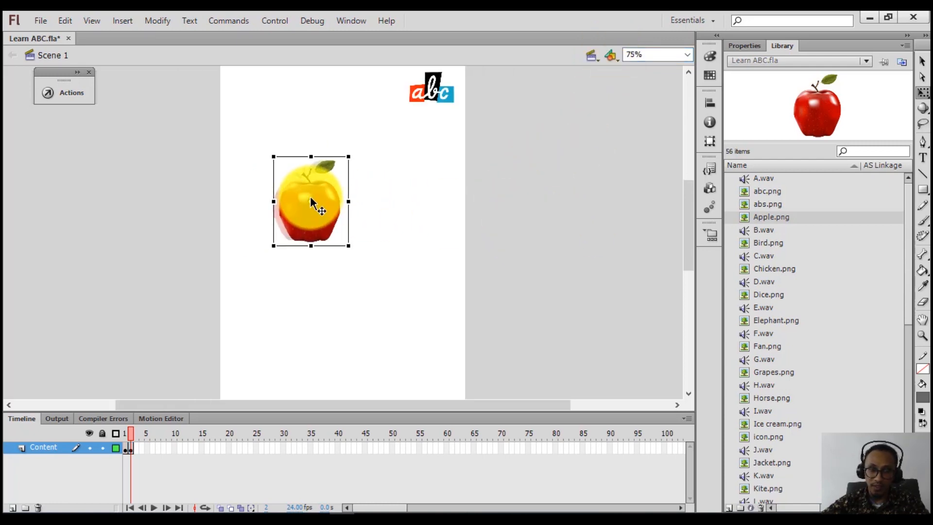
{"action": "left_click", "coordinate": [535, 198]}
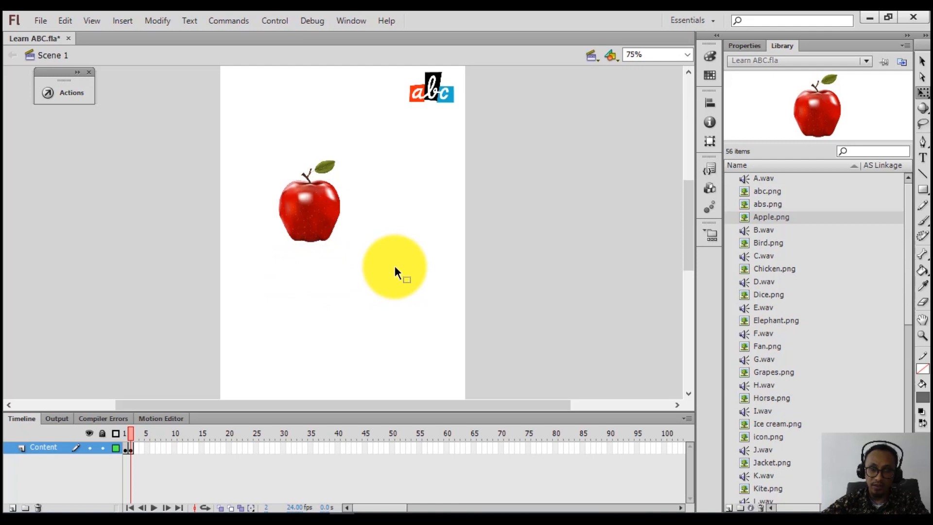
- Enlarge the apple image to about 226 by 271 px and move it slightly down to about X 64, Y 167
{"action": "scroll", "coordinate": [310, 341], "scroll_direction": "down", "scroll_amount": 3}
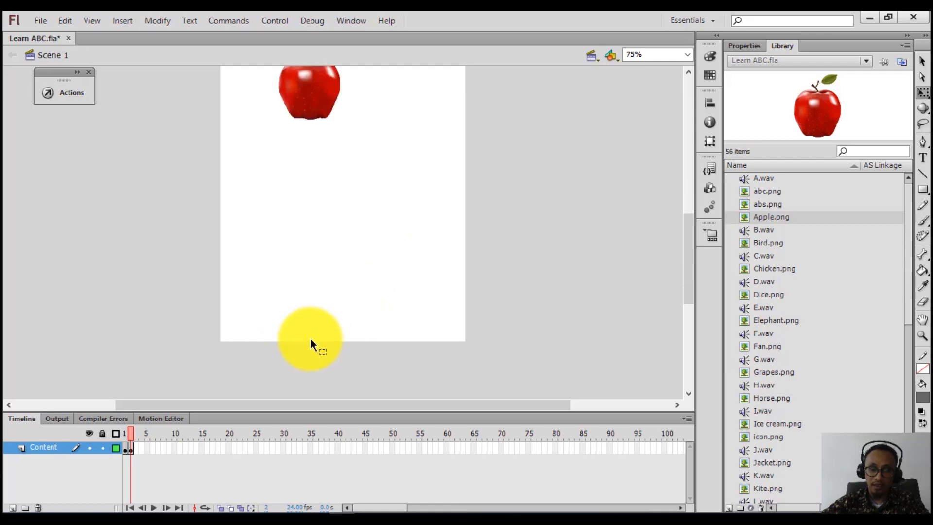
{"action": "scroll", "coordinate": [310, 337], "scroll_direction": "up", "scroll_amount": 2}
{"action": "scroll", "coordinate": [328, 294], "scroll_direction": "up", "scroll_amount": 1}
{"action": "key", "text": "ctrl+z"}
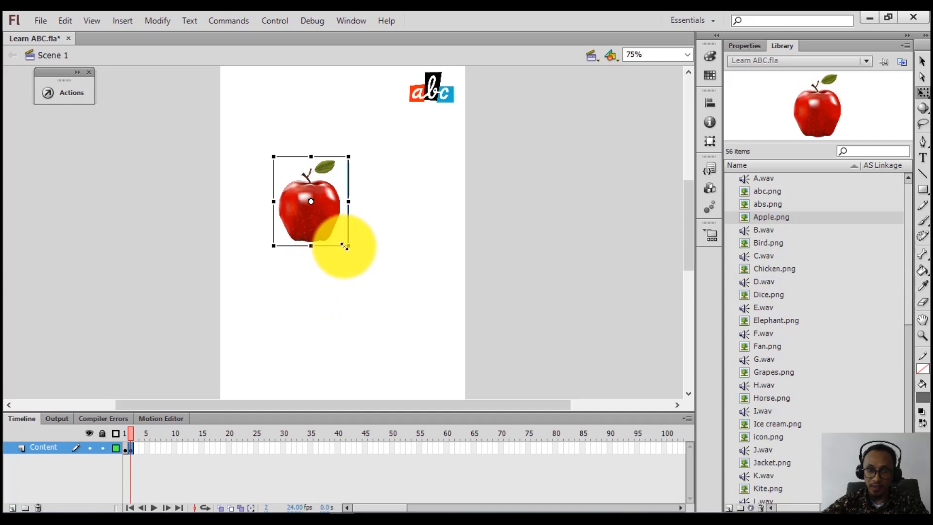
{"action": "left_click_drag", "start_coordinate": [345, 247], "coordinate": [369, 270]}
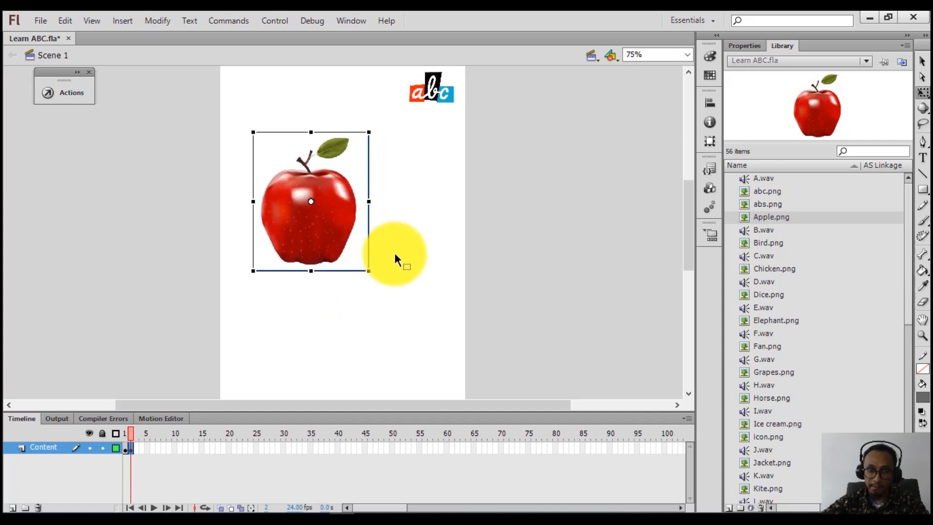
{"action": "left_click", "coordinate": [549, 232]}
{"action": "left_click_drag", "start_coordinate": [316, 229], "coordinate": [318, 238]}
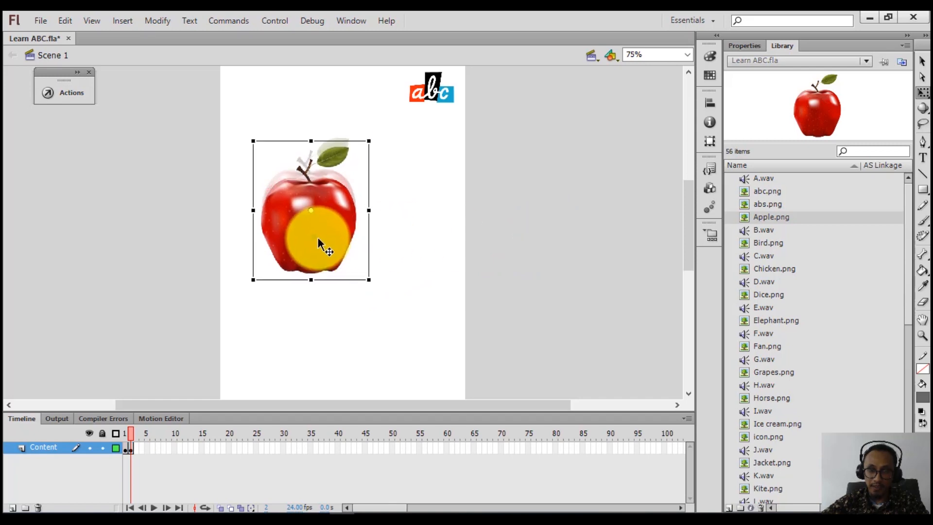
{"action": "scroll", "coordinate": [541, 252], "scroll_direction": "up", "scroll_amount": 2}
{"action": "scroll", "coordinate": [542, 253], "scroll_direction": "down", "scroll_amount": 2}
{"action": "scroll", "coordinate": [541, 253], "scroll_direction": "up", "scroll_amount": 1}
{"action": "scroll", "coordinate": [542, 252], "scroll_direction": "down", "scroll_amount": 1}
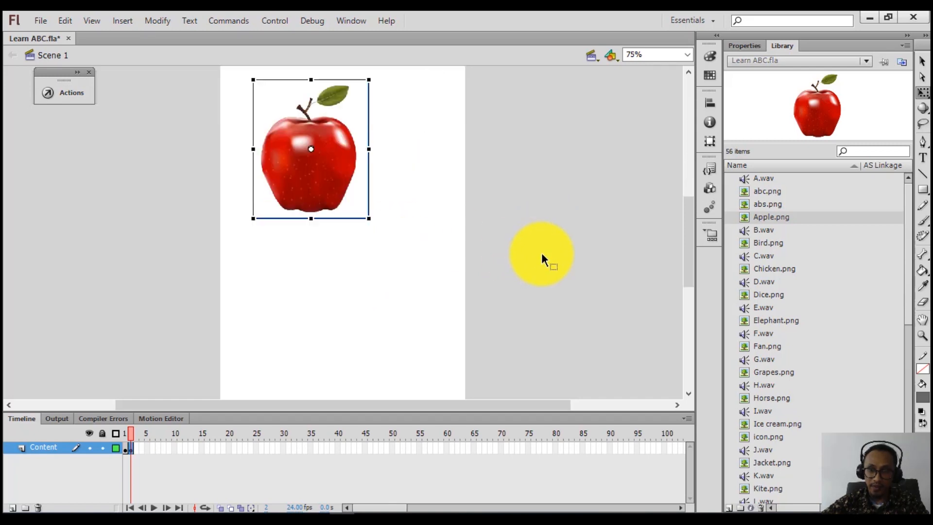
- Check the apple's position and size, clear the selection and display the document's properties
{"action": "left_click", "coordinate": [744, 46]}
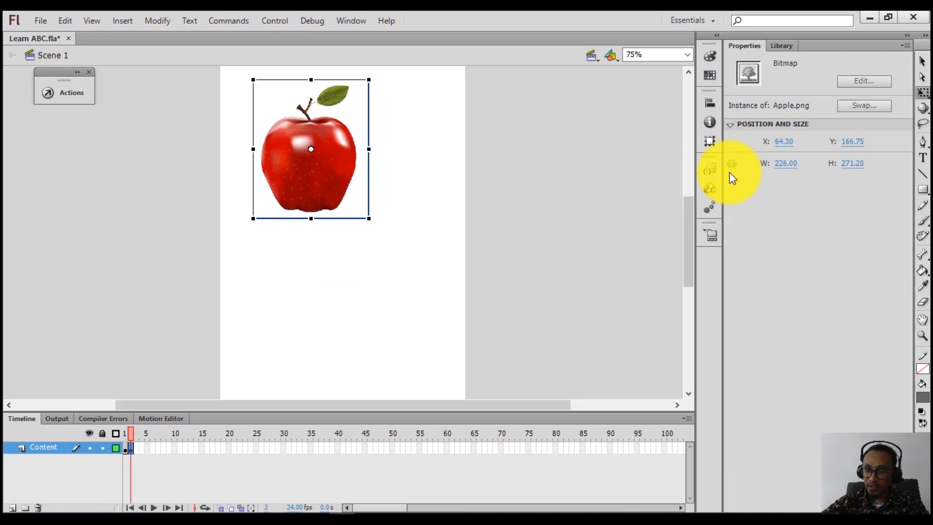
{"action": "left_click", "coordinate": [780, 45]}
{"action": "left_click", "coordinate": [671, 230]}
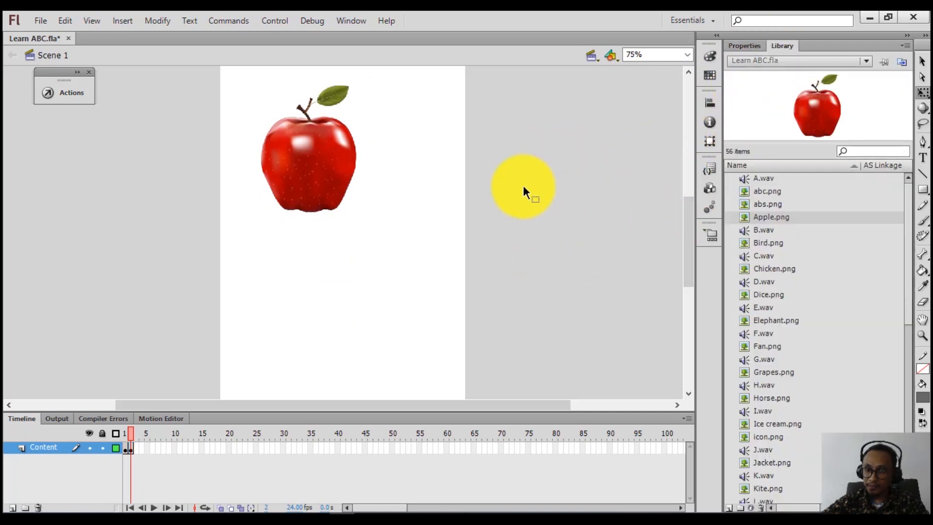
{"action": "left_click", "coordinate": [743, 45]}
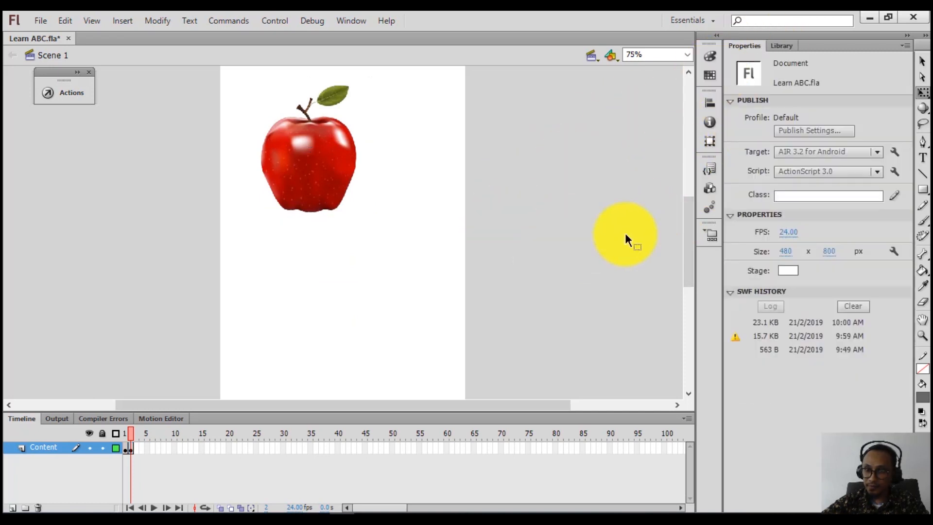
- Add a dark green letter A in a dynamic text field about 151 by 235 px, just to the right of the apple
{"action": "left_click", "coordinate": [922, 158]}
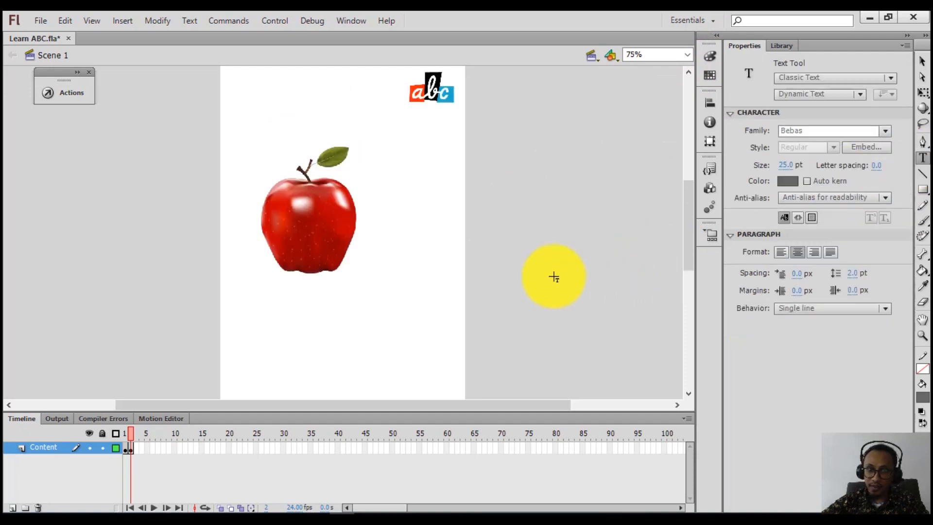
{"action": "left_click_drag", "start_coordinate": [374, 152], "coordinate": [451, 272]}
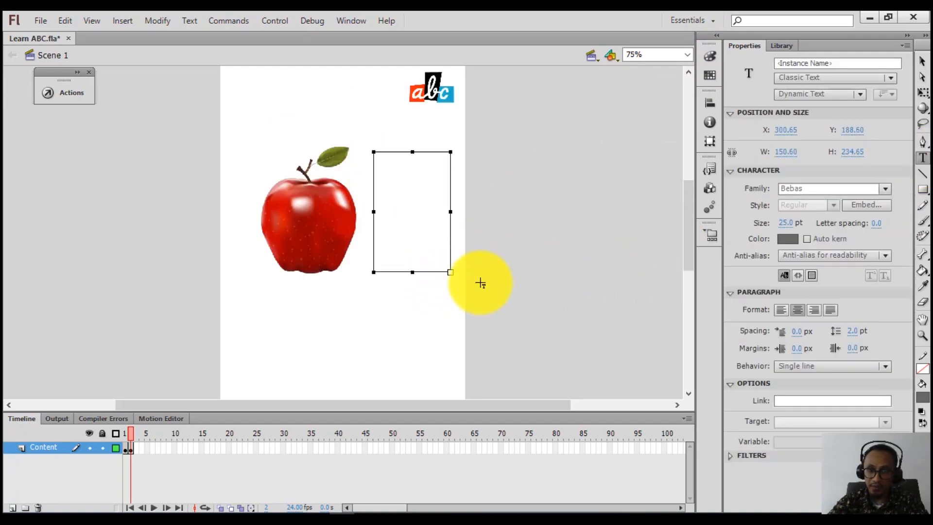
{"action": "key", "text": "ctrl+a"}
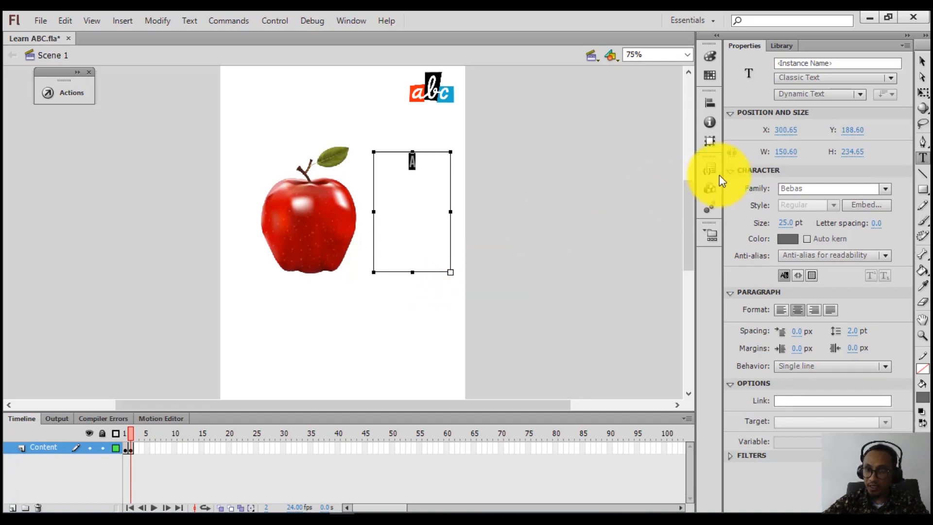
{"action": "left_click", "coordinate": [788, 239]}
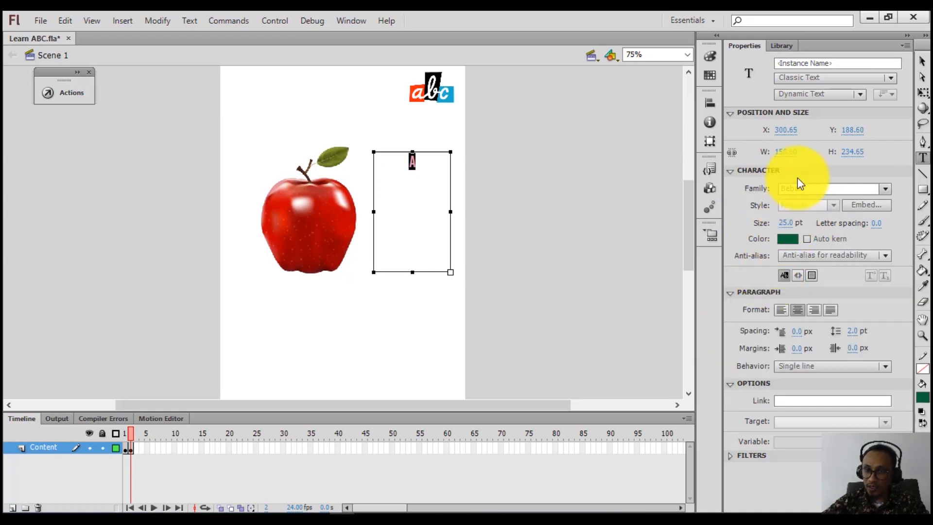
- Set the font family of the letter A to "Call Me", (Maybe)?
{"action": "left_click", "coordinate": [882, 190]}
{"action": "scroll", "coordinate": [818, 265], "scroll_direction": "up", "scroll_amount": 4}
{"action": "scroll", "coordinate": [818, 265], "scroll_direction": "up", "scroll_amount": 3}
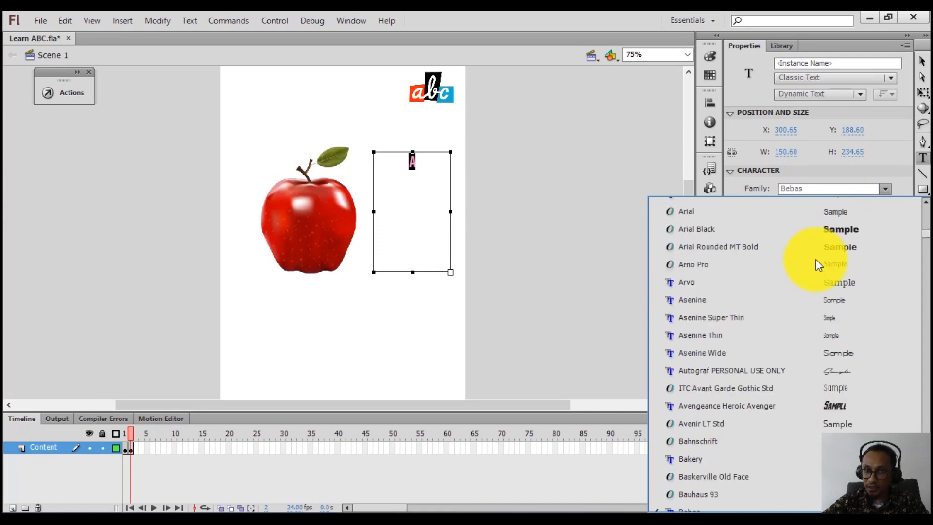
{"action": "scroll", "coordinate": [818, 265], "scroll_direction": "up", "scroll_amount": 2}
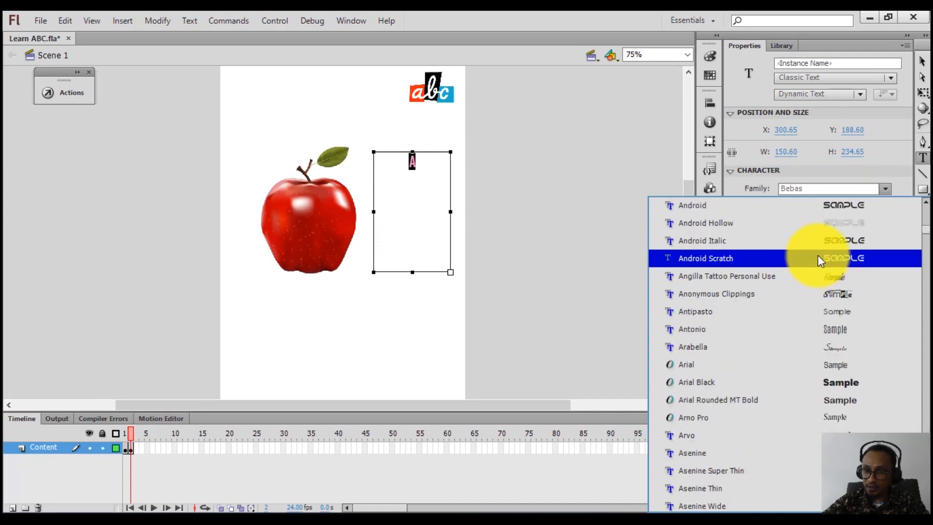
{"action": "scroll", "coordinate": [808, 266], "scroll_direction": "up", "scroll_amount": 2}
{"action": "scroll", "coordinate": [808, 267], "scroll_direction": "up", "scroll_amount": 5}
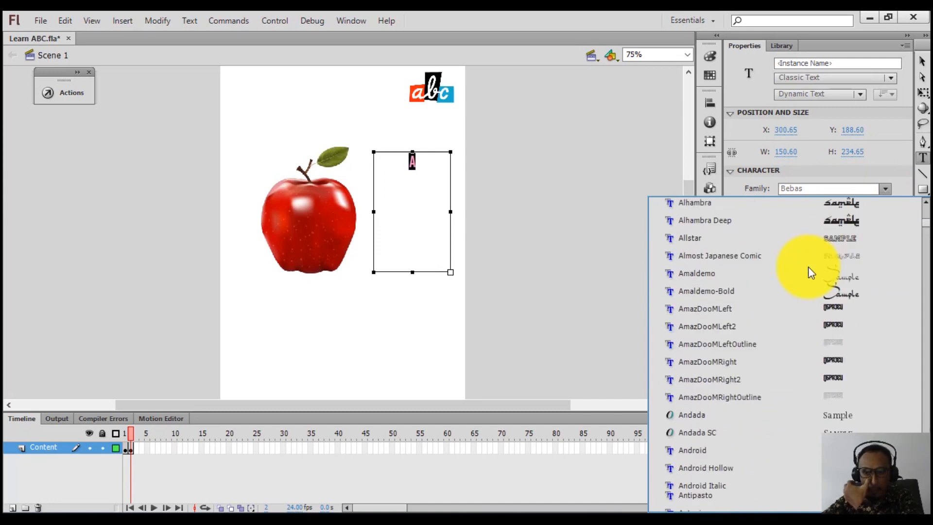
{"action": "scroll", "coordinate": [808, 266], "scroll_direction": "up", "scroll_amount": 3}
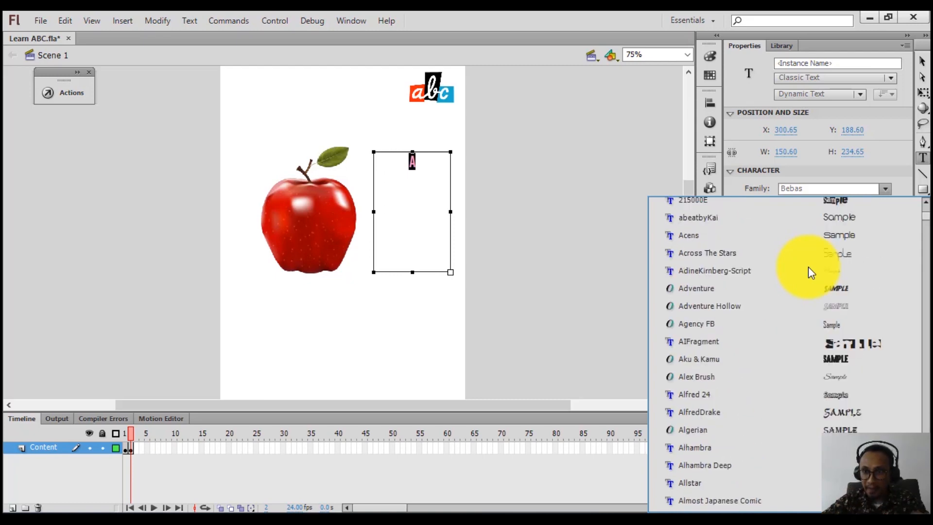
{"action": "left_click", "coordinate": [802, 244]}
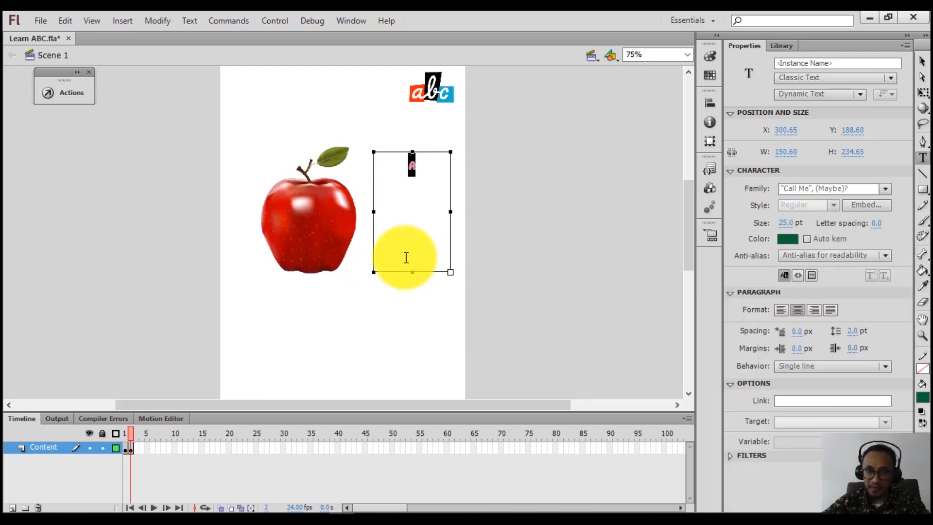
- Set the font size of the letter A to 200 pt
{"action": "mouse_move", "coordinate": [803, 218]}
{"action": "left_mouse_down"}
{"action": "mouse_move", "coordinate": [854, 216]}
{"action": "mouse_move", "coordinate": [788, 228]}
{"action": "left_mouse_up"}
{"action": "left_click", "coordinate": [787, 226]}
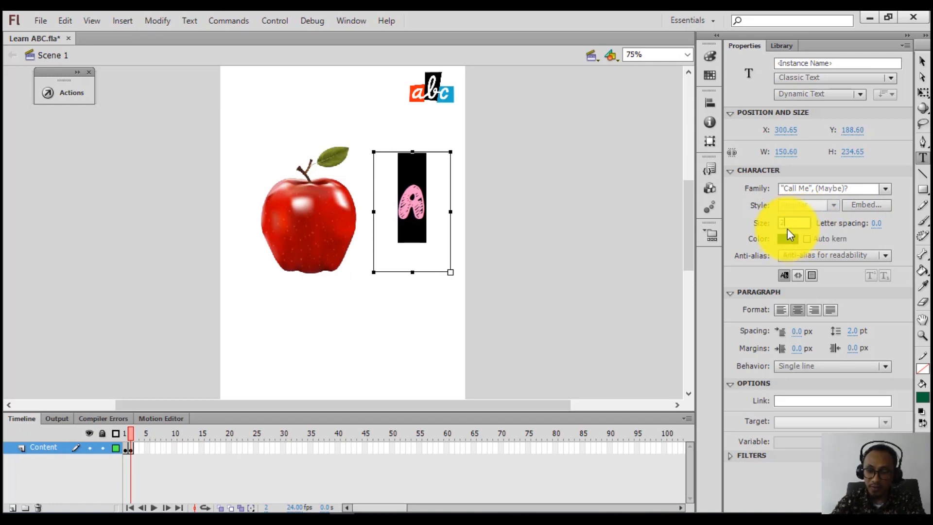
{"action": "key", "text": "Return"}
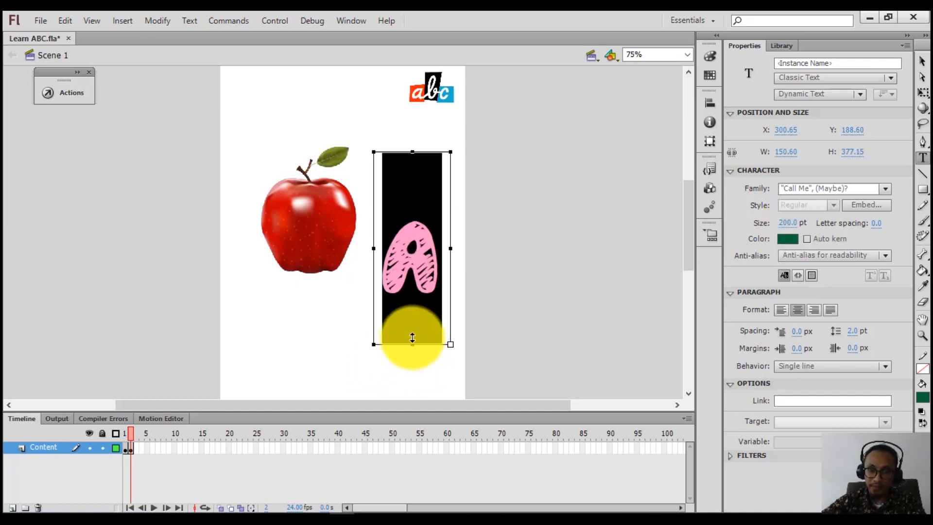
{"action": "left_click", "coordinate": [538, 299]}
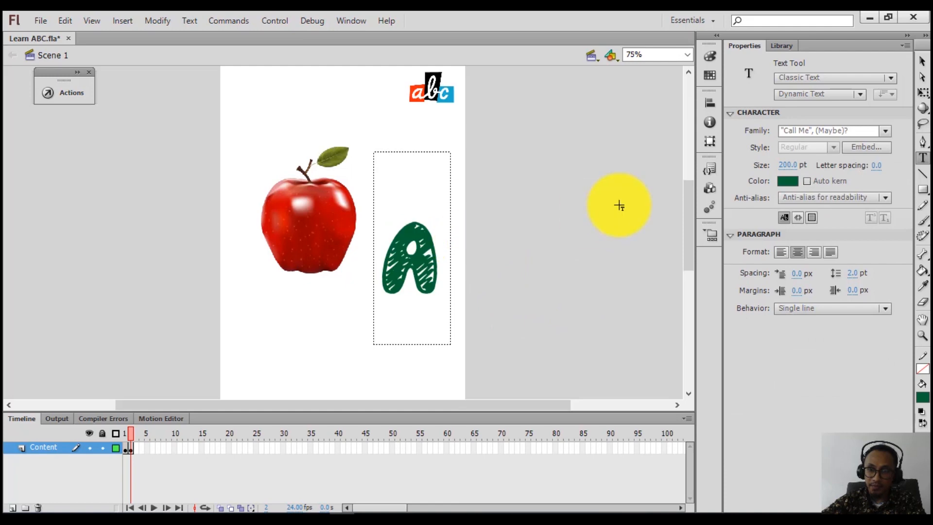
- Move the letter A up and slightly left so it sits level with the apple
{"action": "left_click", "coordinate": [922, 61]}
{"action": "left_click_drag", "start_coordinate": [387, 248], "coordinate": [394, 219]}
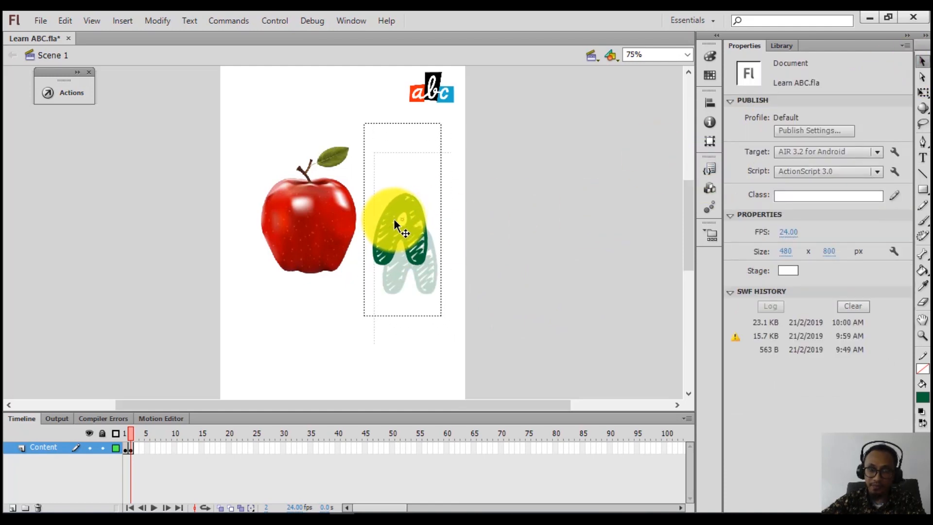
{"action": "left_click", "coordinate": [548, 229]}
- Create a second dynamic text field on frame 2 containing the word APPLE
{"action": "scroll", "coordinate": [547, 281], "scroll_direction": "down", "scroll_amount": 5}
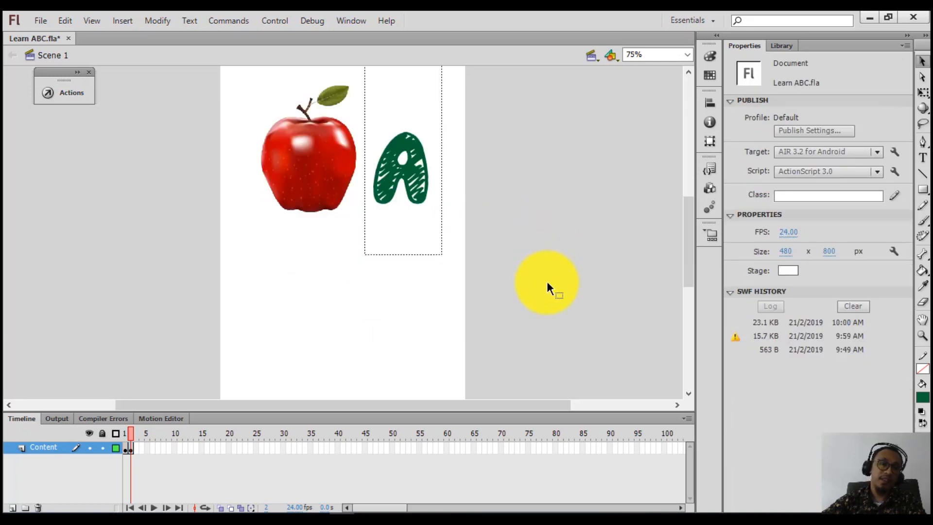
{"action": "scroll", "coordinate": [547, 281], "scroll_direction": "up", "scroll_amount": 3}
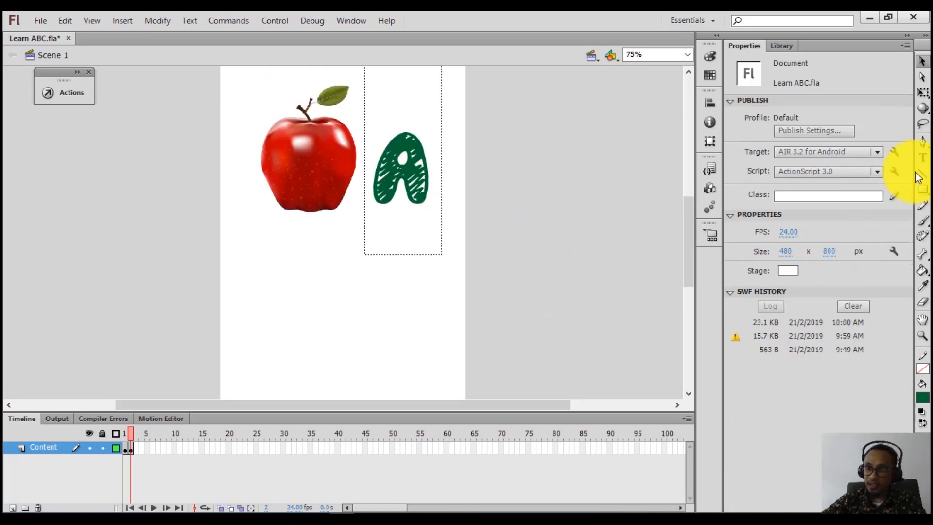
{"action": "left_click", "coordinate": [922, 157]}
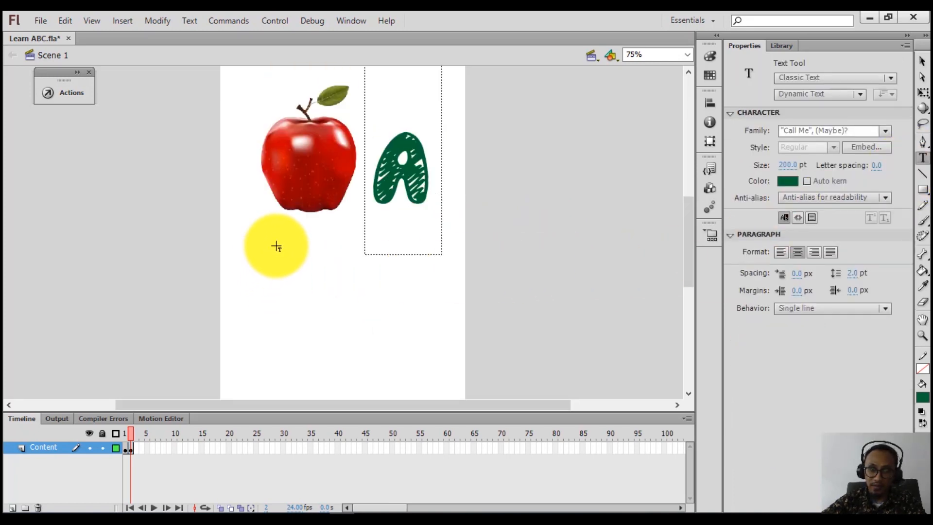
{"action": "left_click_drag", "start_coordinate": [264, 238], "coordinate": [418, 262]}
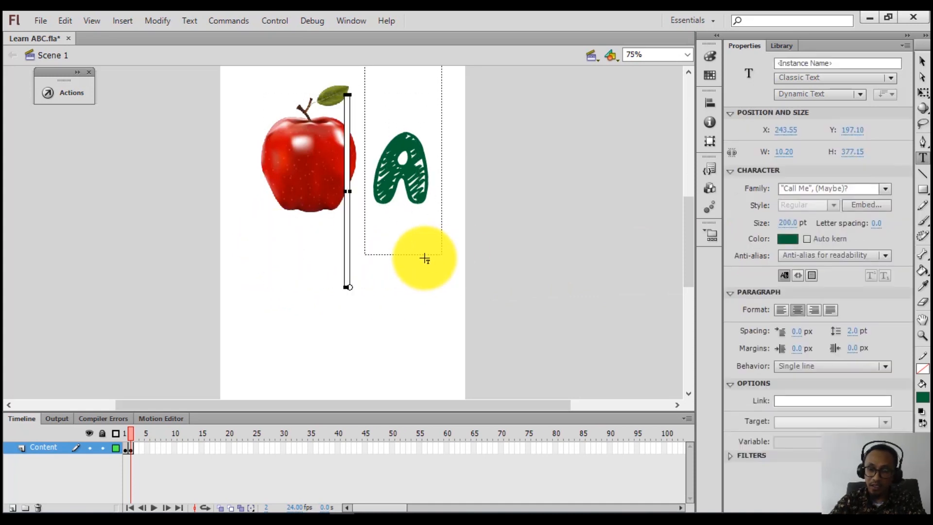
{"action": "type", "text": "A"}
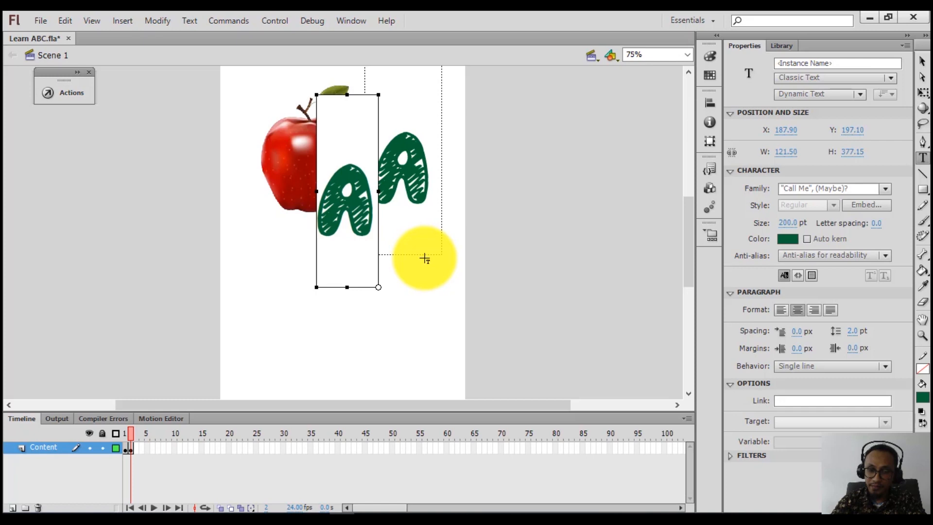
{"action": "key", "text": "BackSpace"}
{"action": "type", "text": "APPL"}
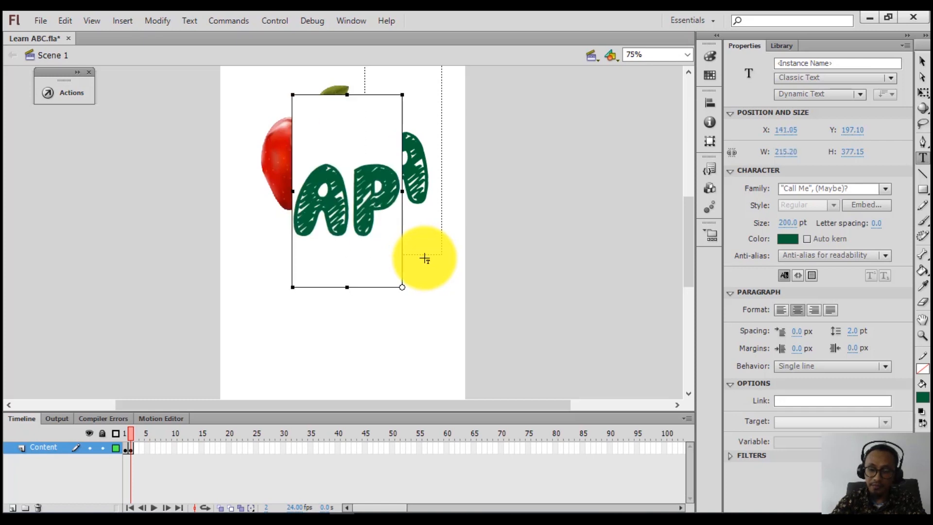
{"action": "type", "text": "E"}
- Set the font family of the whole word APPLE to Bebas
{"action": "key", "text": "ctrl+a"}
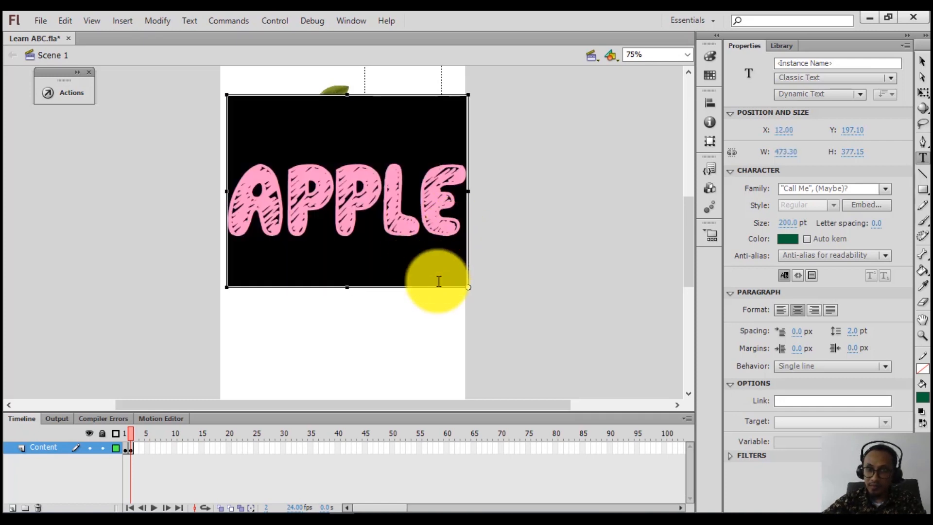
{"action": "left_click", "coordinate": [885, 188]}
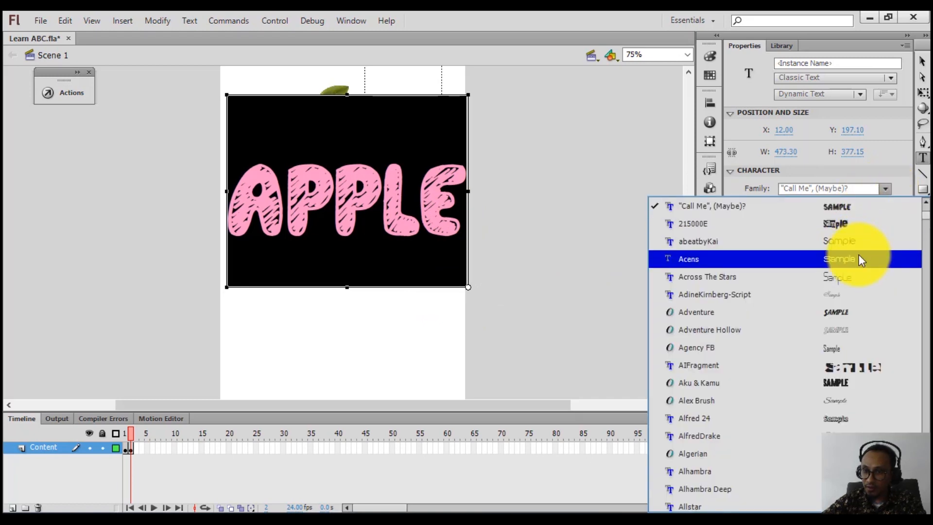
{"action": "scroll", "coordinate": [853, 349], "scroll_direction": "down", "scroll_amount": 5}
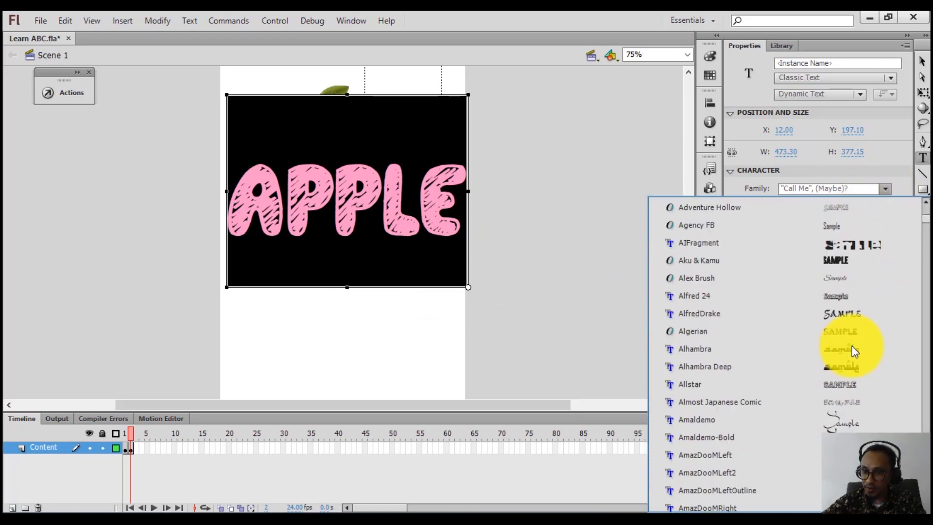
{"action": "scroll", "coordinate": [854, 351], "scroll_direction": "down", "scroll_amount": 5}
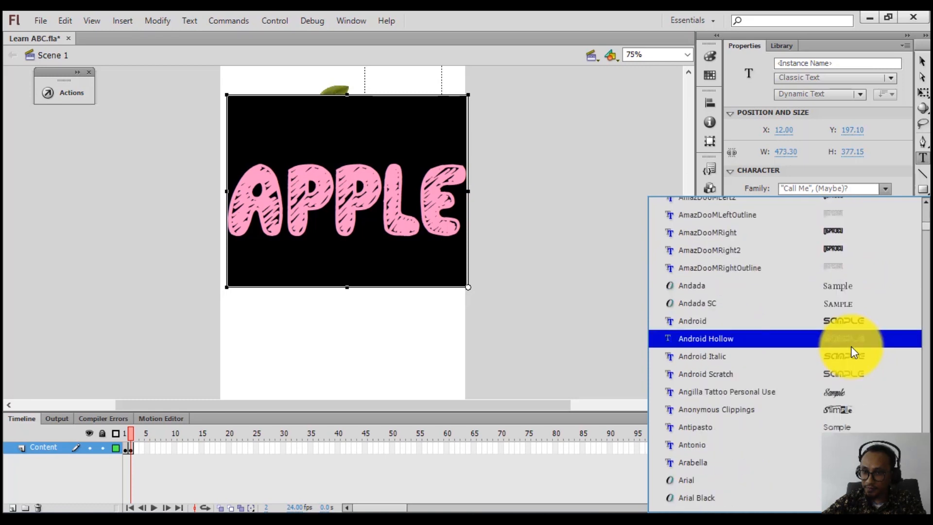
{"action": "scroll", "coordinate": [854, 351], "scroll_direction": "down", "scroll_amount": 7}
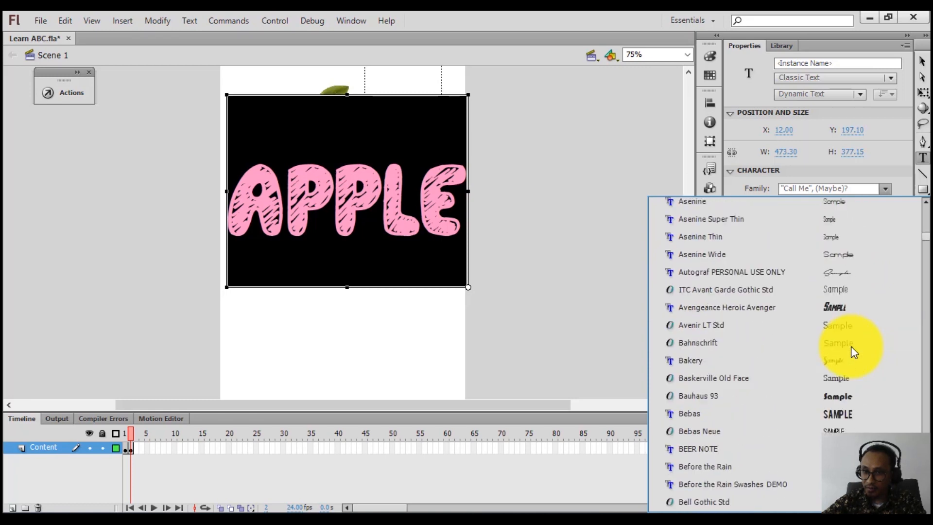
{"action": "left_click", "coordinate": [822, 321]}
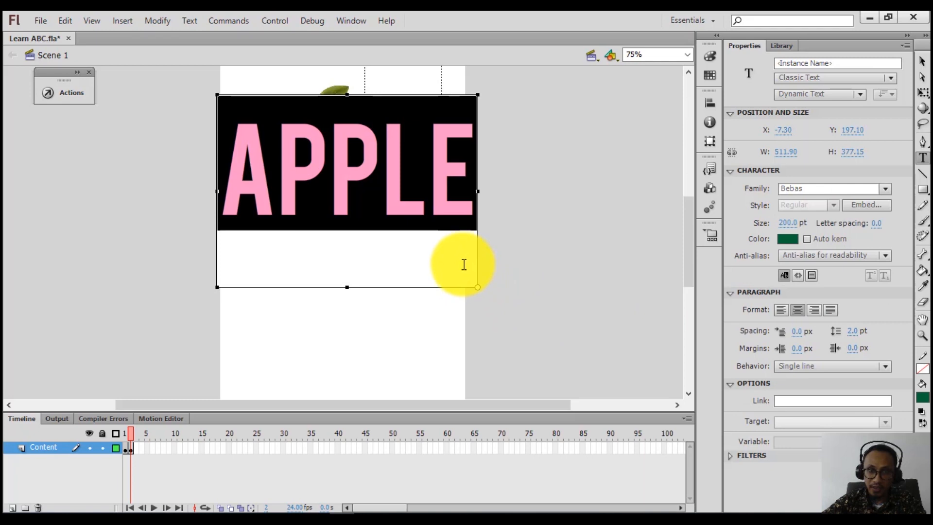
- Set the font size of the word APPLE to 120 pt
{"action": "left_click", "coordinate": [786, 229]}
{"action": "type", "text": "120"}
{"action": "key", "text": "Return"}
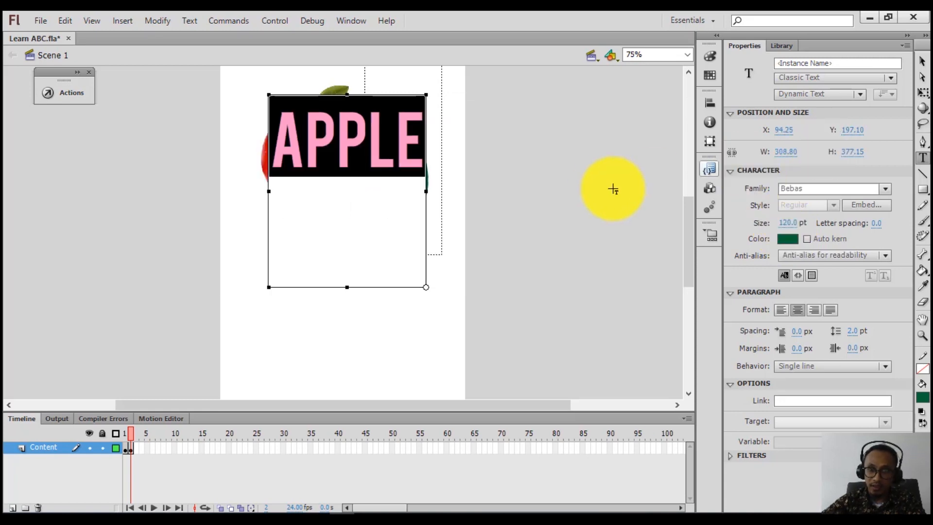
{"action": "key", "text": "Escape"}
- Shorten the APPLE text field to about 163 px high and position it directly below the apple
{"action": "scroll", "coordinate": [427, 209], "scroll_direction": "up", "scroll_amount": 2}
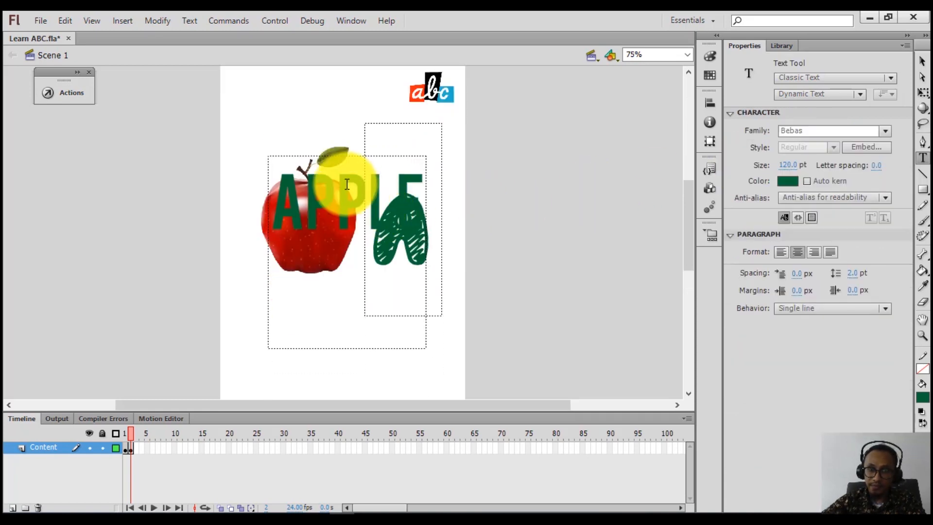
{"action": "left_click", "coordinate": [347, 184]}
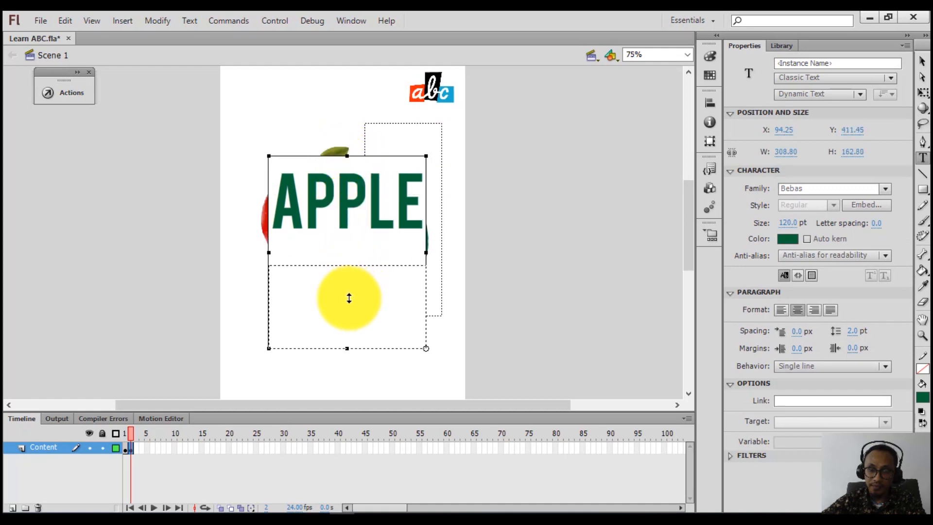
{"action": "left_click_drag", "start_coordinate": [350, 298], "coordinate": [349, 298]}
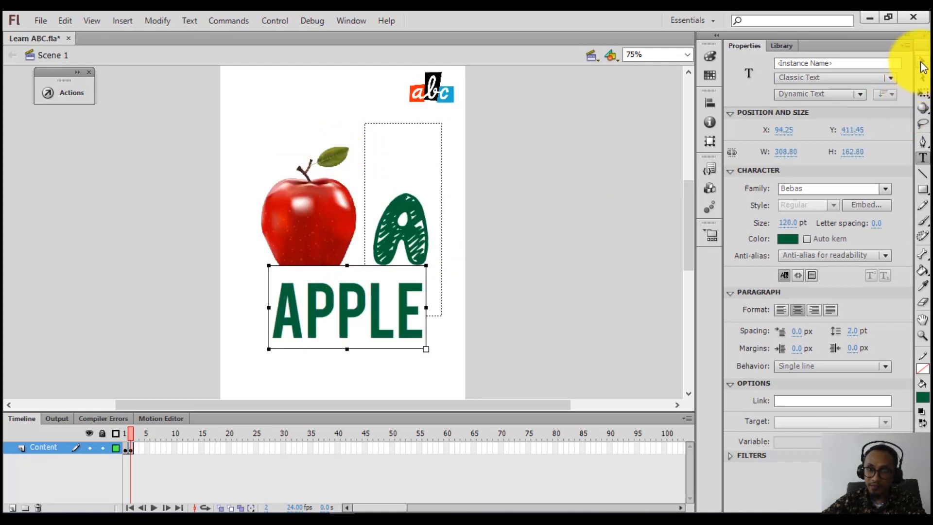
{"action": "left_click", "coordinate": [922, 62]}
{"action": "scroll", "coordinate": [490, 253], "scroll_direction": "down", "scroll_amount": 3}
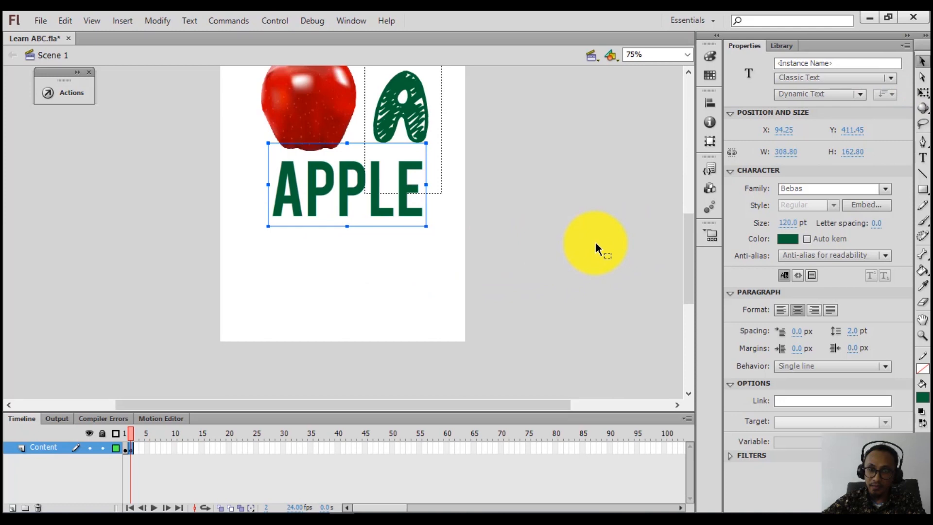
{"action": "left_click", "coordinate": [596, 242]}
{"action": "left_click_drag", "start_coordinate": [341, 183], "coordinate": [337, 190]}
{"action": "left_click", "coordinate": [591, 214]}
{"action": "scroll", "coordinate": [591, 214], "scroll_direction": "up", "scroll_amount": 2}
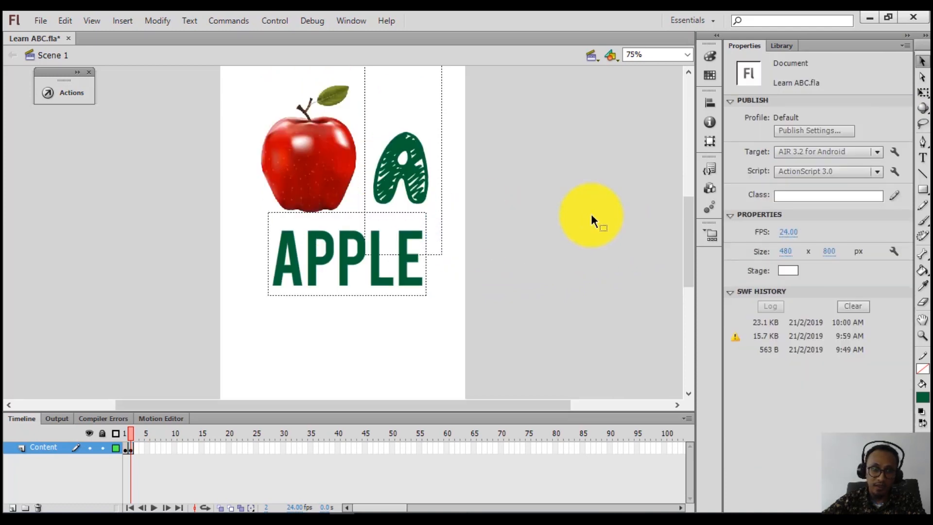
- Widen the APPLE text field on both sides so it spans the full width of the stage
{"action": "left_click", "coordinate": [354, 254]}
{"action": "left_click_drag", "start_coordinate": [271, 253], "coordinate": [221, 249]}
{"action": "left_click_drag", "start_coordinate": [424, 252], "coordinate": [465, 254]}
{"action": "left_click", "coordinate": [535, 256]}
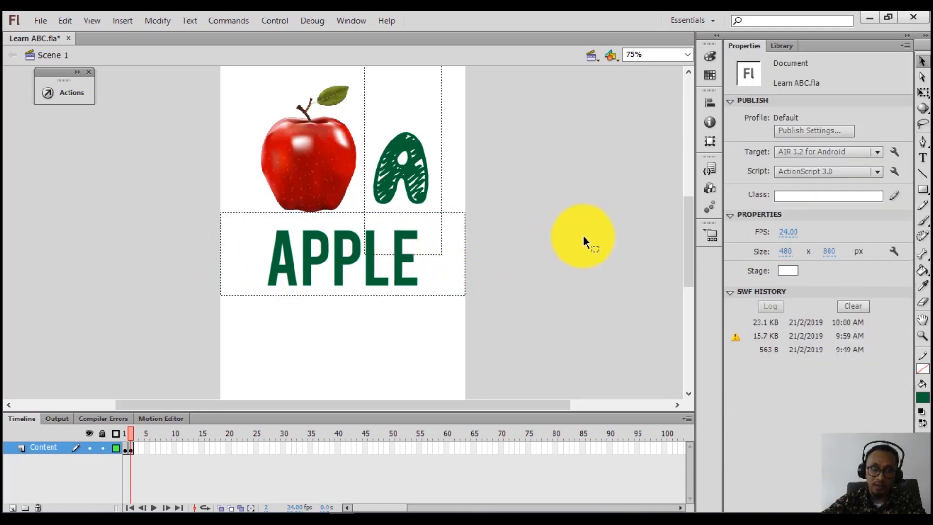
{"action": "left_click", "coordinate": [361, 267]}
{"action": "left_click", "coordinate": [566, 267]}
- Find navigation.png in the library and place it on the frame 2 stage below the word APPLE
{"action": "scroll", "coordinate": [567, 267], "scroll_direction": "up", "scroll_amount": 3}
{"action": "scroll", "coordinate": [567, 266], "scroll_direction": "down", "scroll_amount": 4}
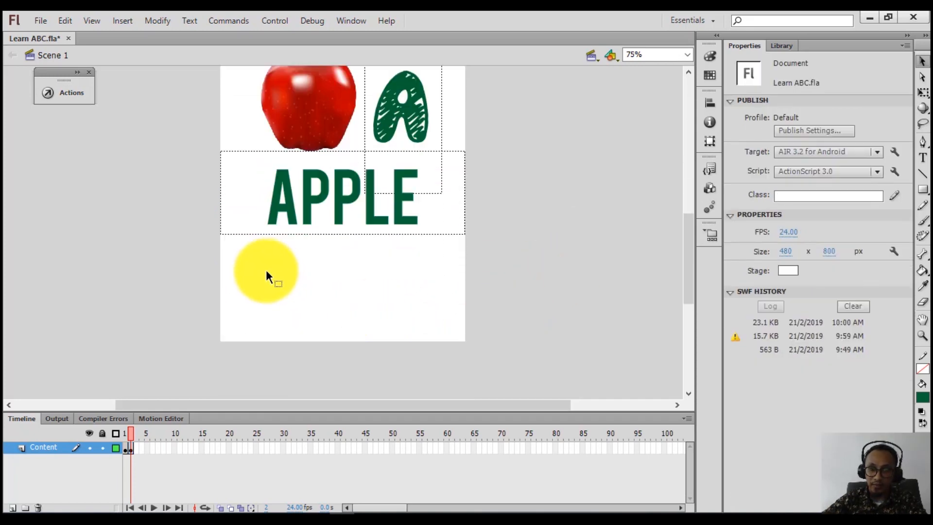
{"action": "left_click", "coordinate": [782, 46]}
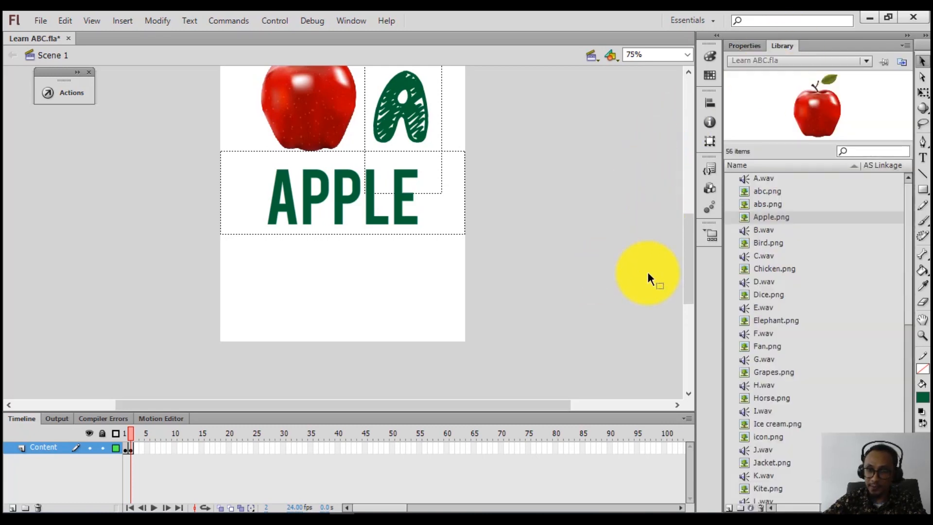
{"action": "scroll", "coordinate": [778, 299], "scroll_direction": "down", "scroll_amount": 5}
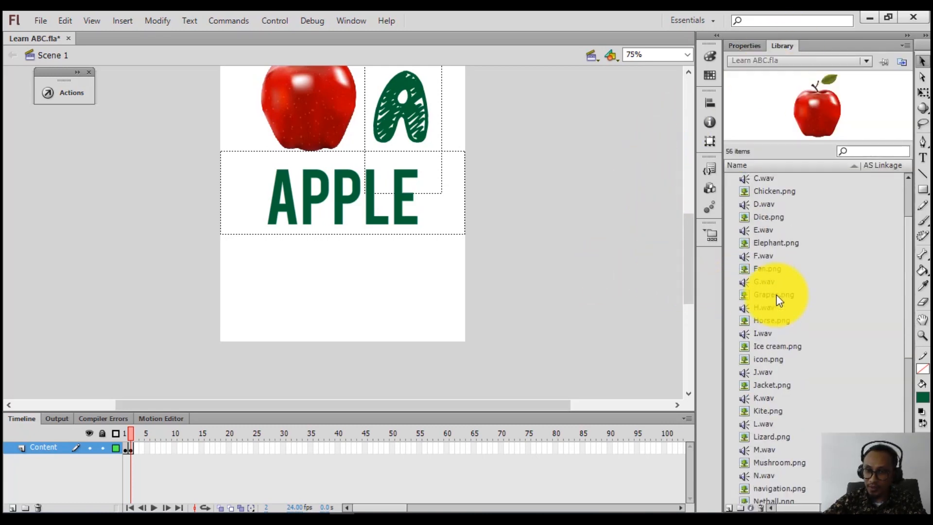
{"action": "scroll", "coordinate": [788, 327], "scroll_direction": "down", "scroll_amount": 5}
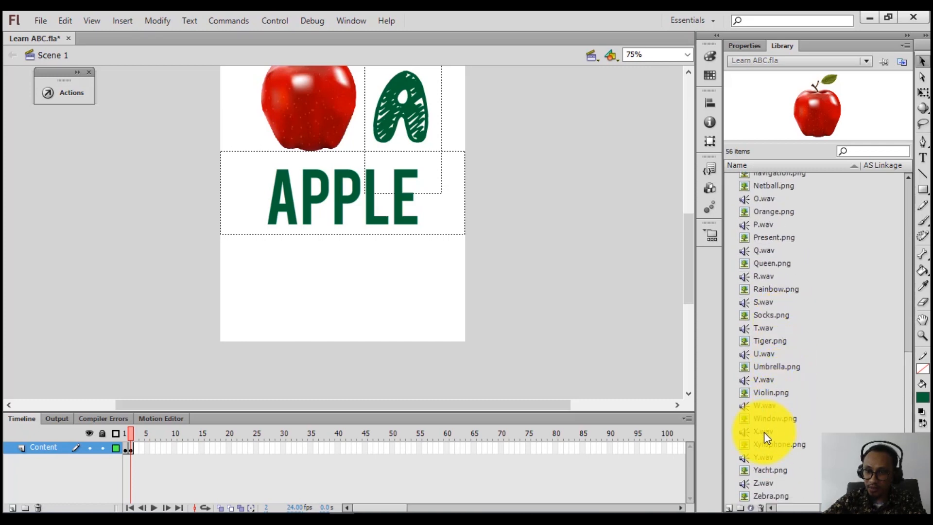
{"action": "scroll", "coordinate": [778, 340], "scroll_direction": "up", "scroll_amount": 2}
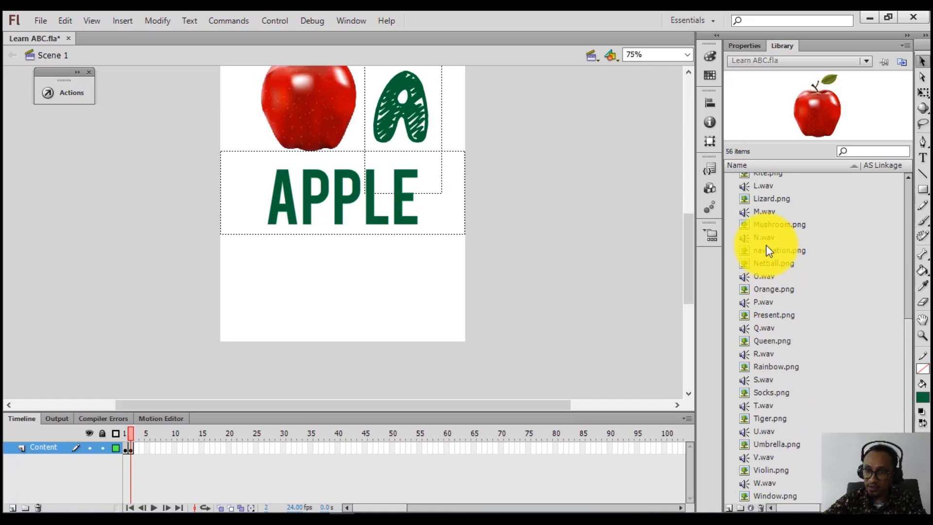
{"action": "scroll", "coordinate": [767, 253], "scroll_direction": "up", "scroll_amount": 1}
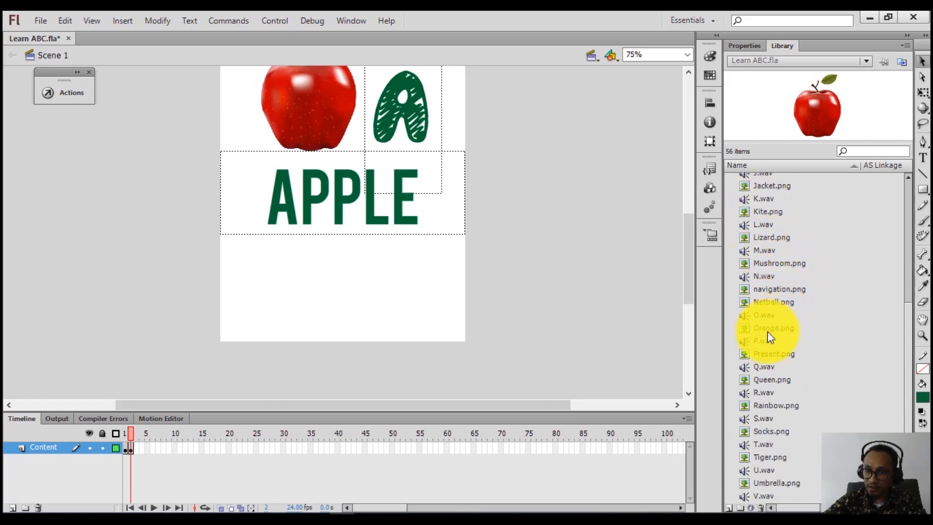
{"action": "scroll", "coordinate": [772, 322], "scroll_direction": "up", "scroll_amount": 2}
{"action": "scroll", "coordinate": [770, 319], "scroll_direction": "up", "scroll_amount": 1}
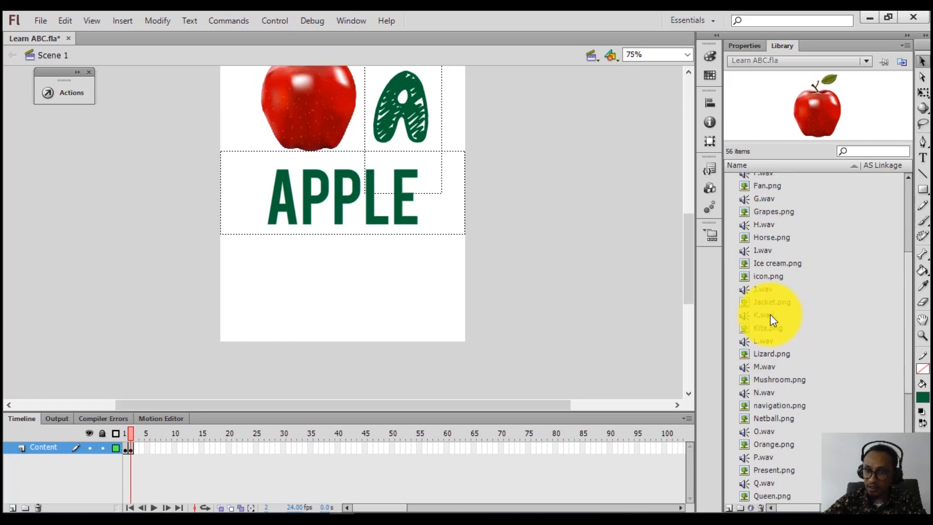
{"action": "scroll", "coordinate": [771, 315], "scroll_direction": "up", "scroll_amount": 1}
{"action": "left_click", "coordinate": [771, 314]}
{"action": "key", "text": "n"}
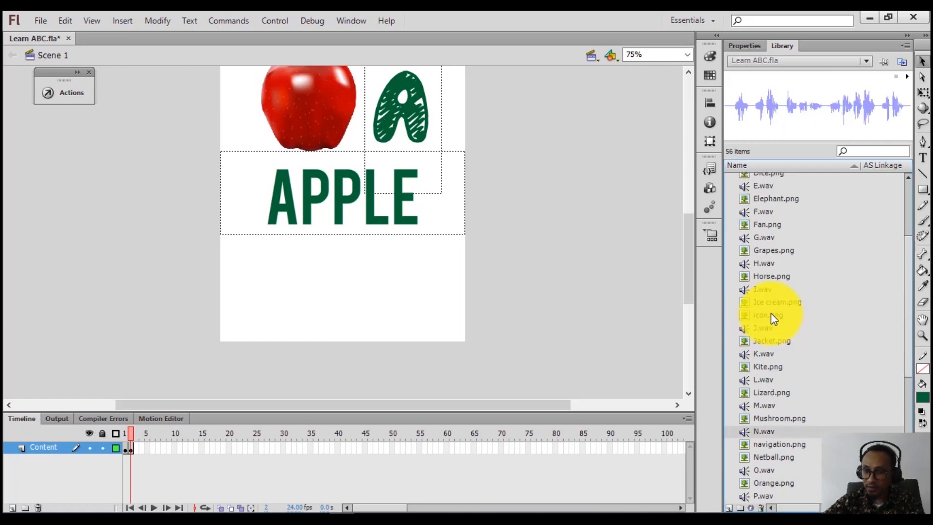
{"action": "key", "text": "Down"}
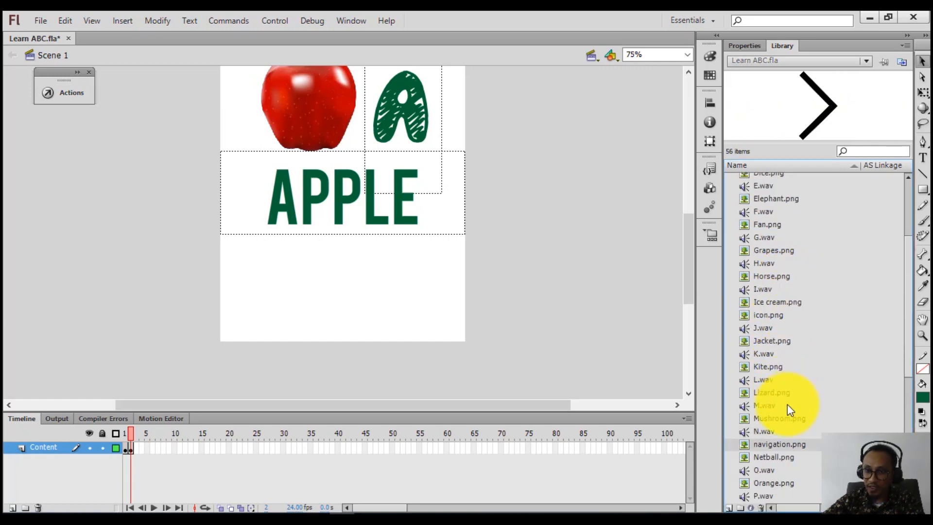
{"action": "scroll", "coordinate": [785, 407], "scroll_direction": "down", "scroll_amount": 1}
{"action": "left_click_drag", "start_coordinate": [783, 410], "coordinate": [475, 256]}
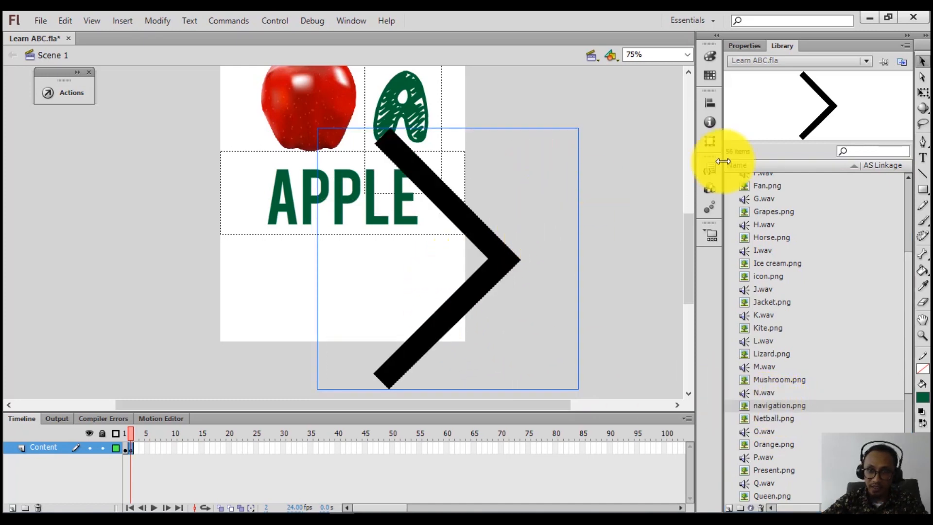
- Scale the navigation arrow down with Free Transform to a small icon below the end of the word APPLE
{"action": "left_click", "coordinate": [922, 92]}
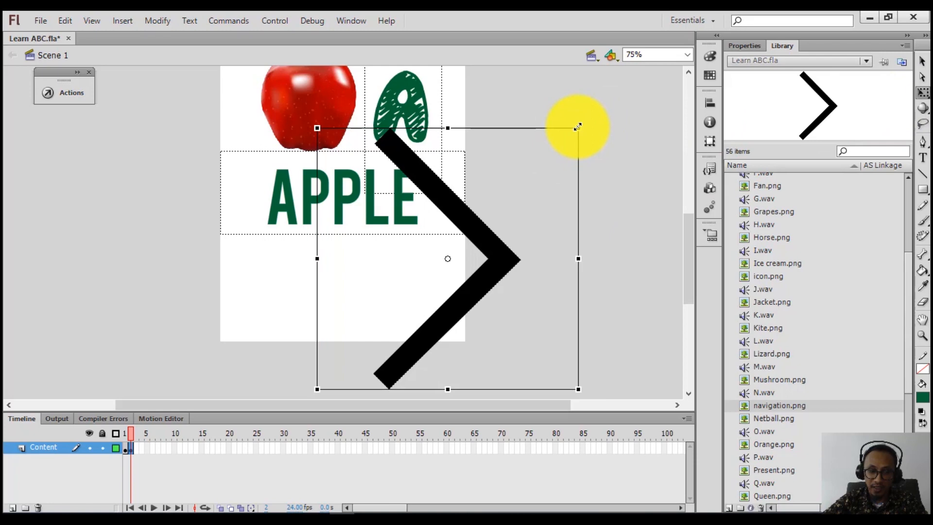
{"action": "left_click_drag", "start_coordinate": [577, 127], "coordinate": [444, 256]}
{"action": "left_click", "coordinate": [539, 244]}
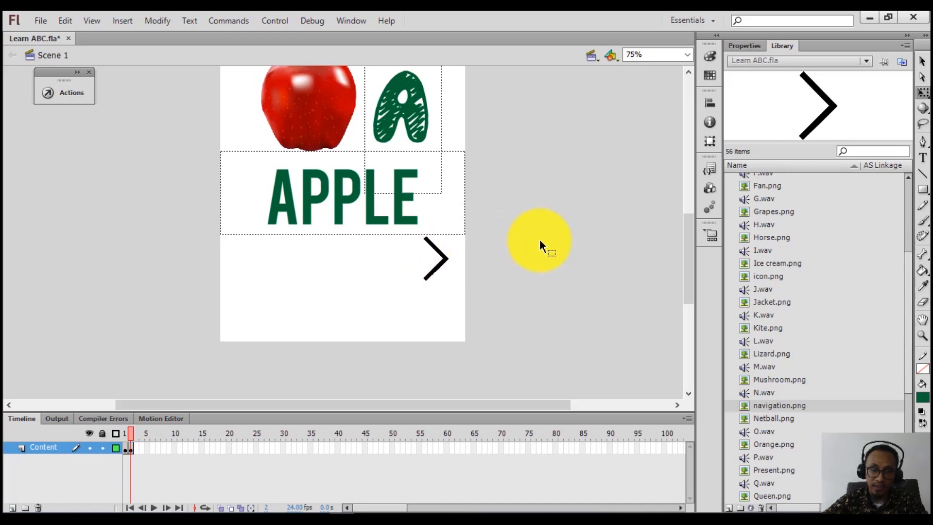
{"action": "left_click", "coordinate": [441, 259]}
{"action": "left_click", "coordinate": [543, 261]}
- Place abs.png from the library centred below the word APPLE, level with the navigation arrow
{"action": "scroll", "coordinate": [544, 263], "scroll_direction": "up", "scroll_amount": 1}
{"action": "scroll", "coordinate": [544, 262], "scroll_direction": "down", "scroll_amount": 1}
{"action": "scroll", "coordinate": [803, 250], "scroll_direction": "up", "scroll_amount": 4}
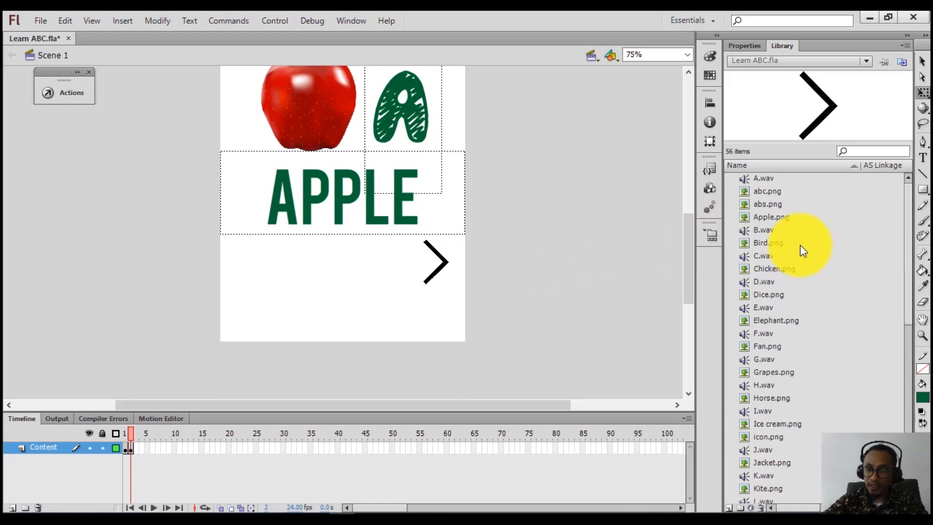
{"action": "left_click", "coordinate": [766, 205]}
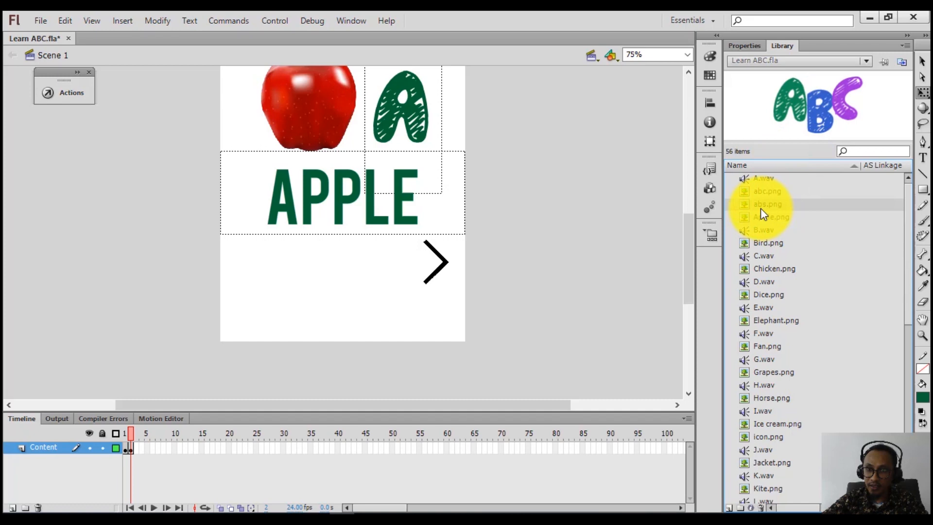
{"action": "left_click_drag", "start_coordinate": [759, 204], "coordinate": [342, 263]}
{"action": "left_click", "coordinate": [634, 247]}
{"action": "scroll", "coordinate": [640, 276], "scroll_direction": "up", "scroll_amount": 2}
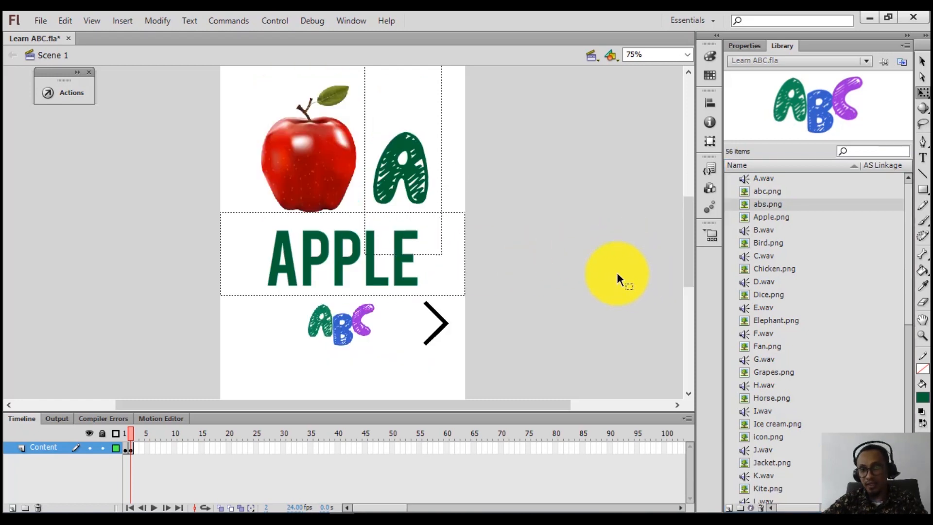
- Compare the frame 1 and frame 2 screens and inspect the A.wav sound in the library
{"action": "left_click", "coordinate": [127, 430]}
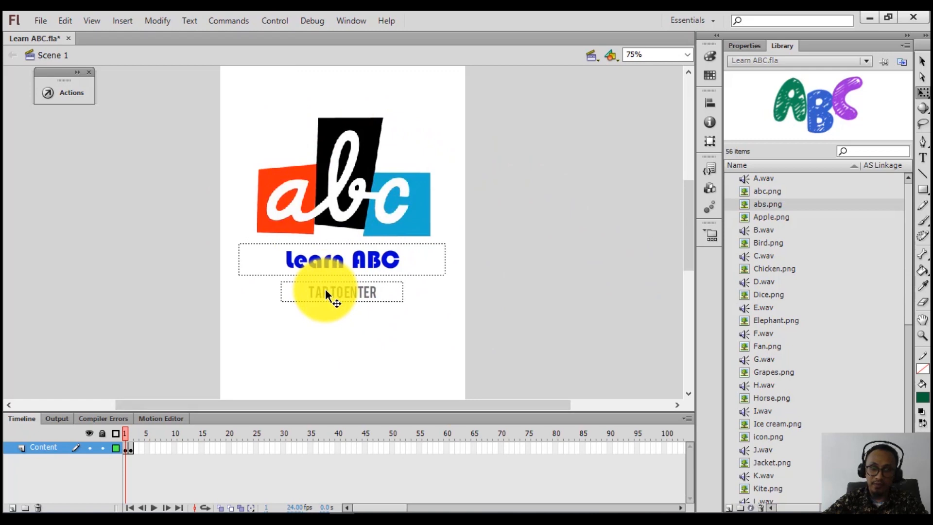
{"action": "left_click", "coordinate": [130, 434]}
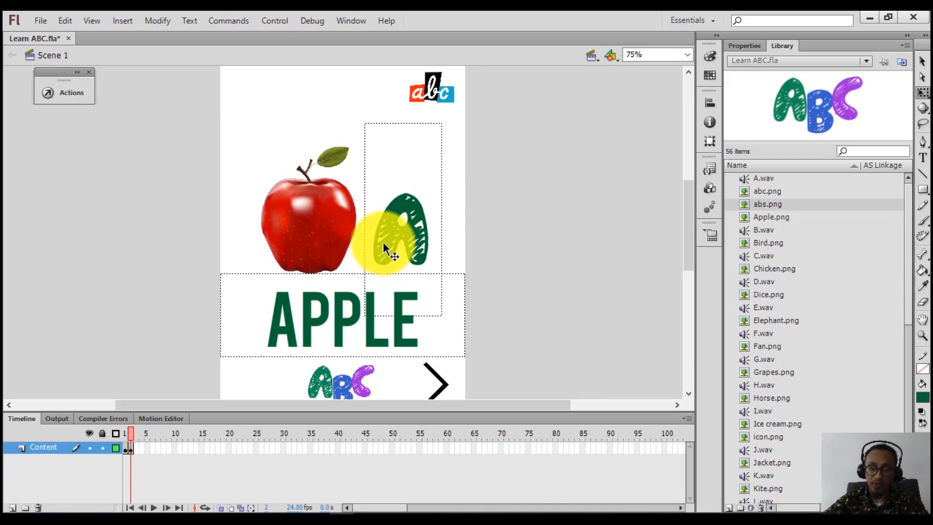
{"action": "left_click", "coordinate": [757, 179]}
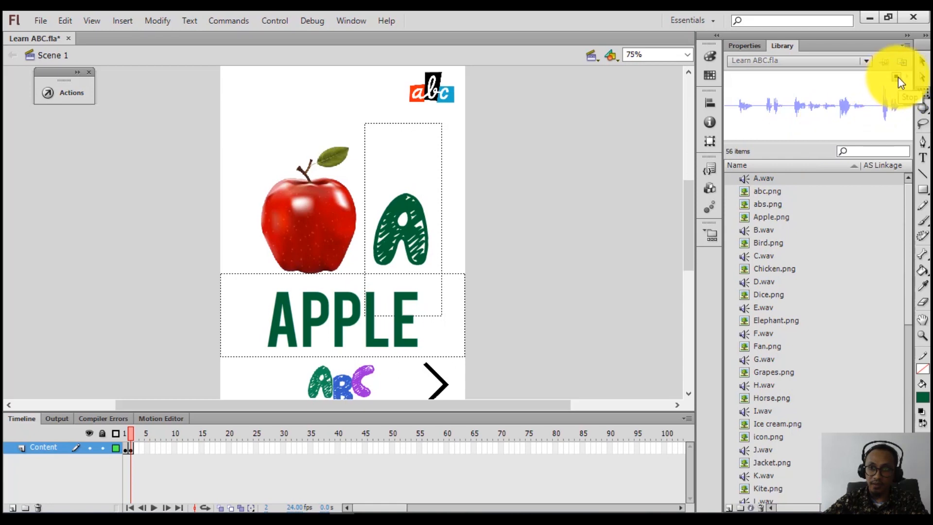
{"action": "scroll", "coordinate": [492, 269], "scroll_direction": "down", "scroll_amount": 2}
{"action": "scroll", "coordinate": [492, 269], "scroll_direction": "up", "scroll_amount": 2}
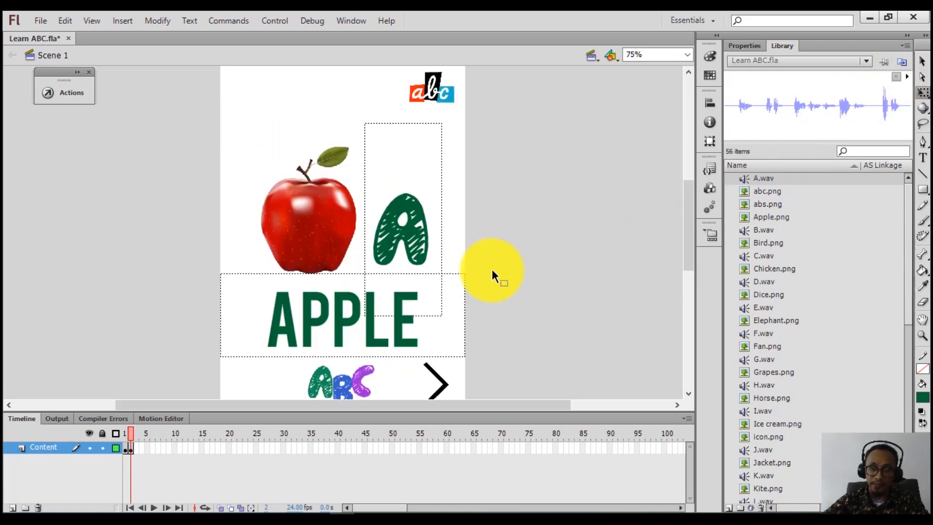
{"action": "scroll", "coordinate": [491, 269], "scroll_direction": "down", "scroll_amount": 2}
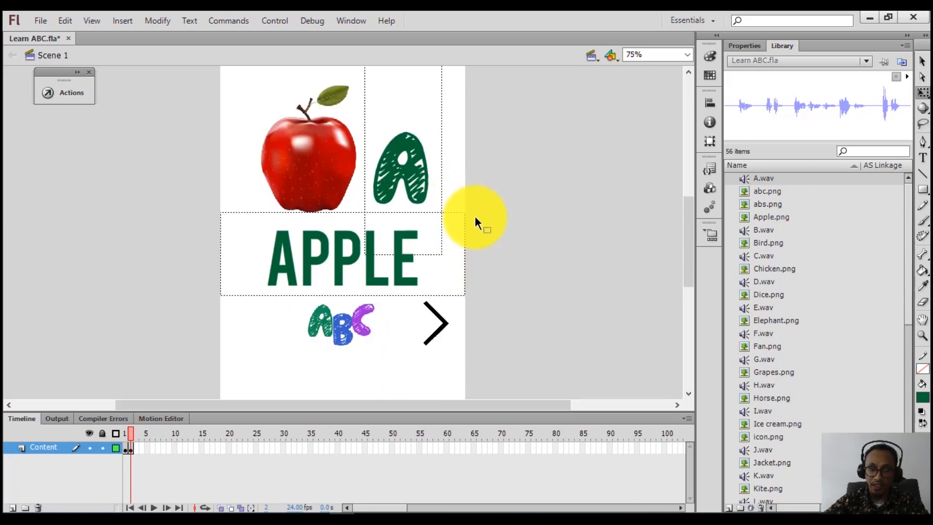
{"action": "scroll", "coordinate": [482, 244], "scroll_direction": "up", "scroll_amount": 2}
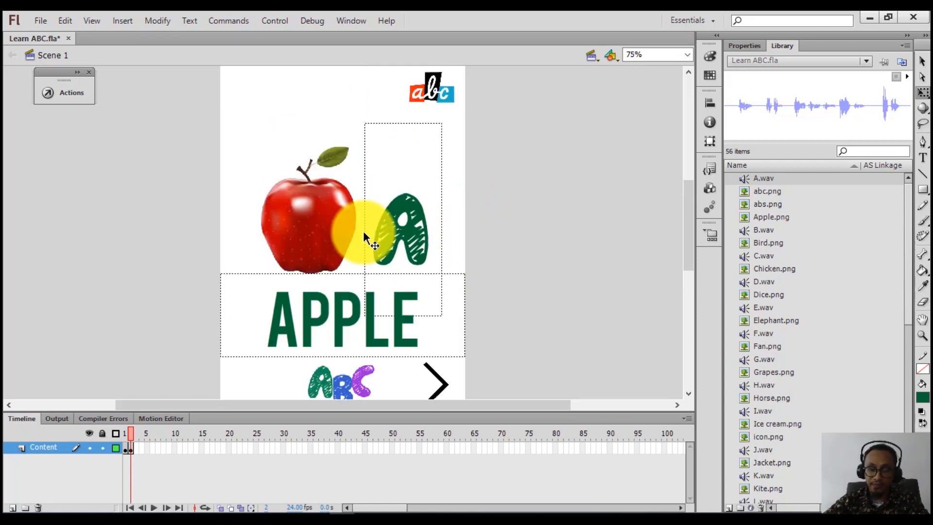
- Test the movie to see how its two frames play, then close the test window
{"action": "key", "text": "ctrl+Return"}
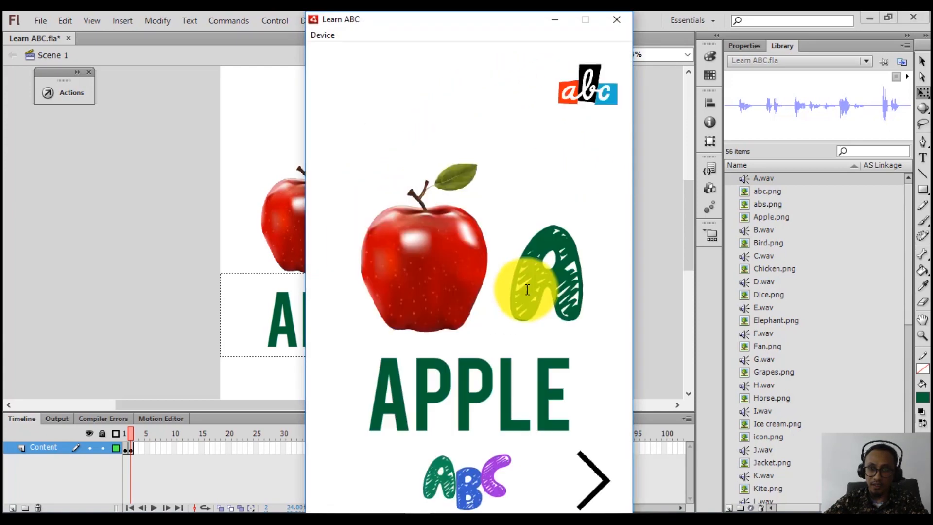
{"action": "left_click", "coordinate": [477, 293]}
{"action": "left_click", "coordinate": [590, 115]}
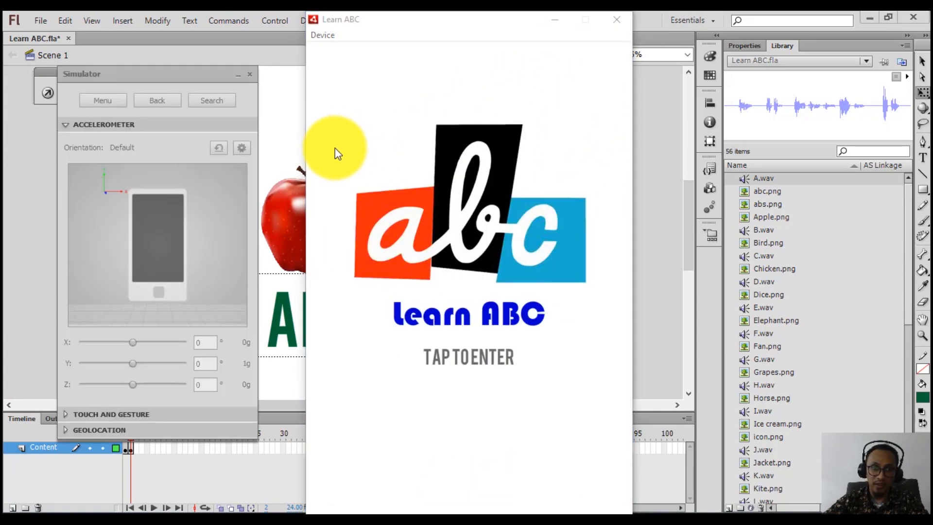
{"action": "left_click", "coordinate": [567, 146]}
{"action": "left_click", "coordinate": [586, 88]}
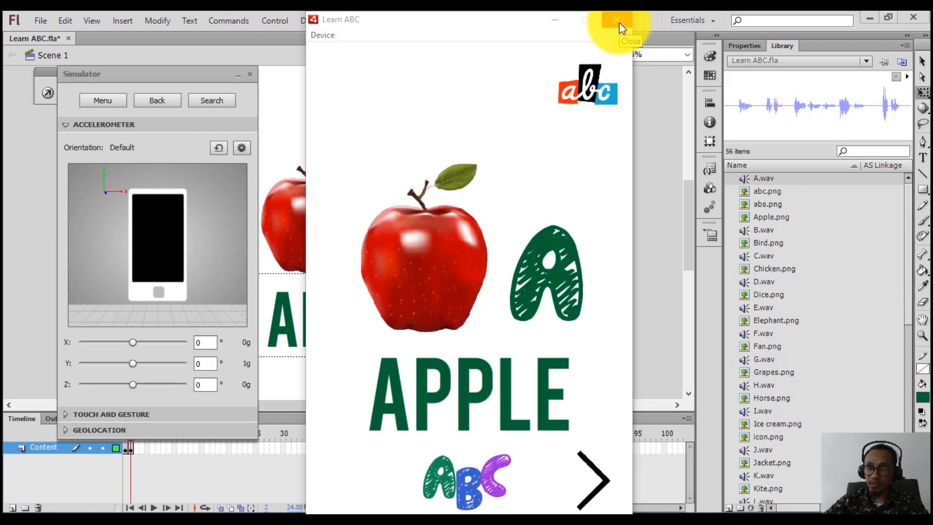
{"action": "left_click", "coordinate": [620, 23]}
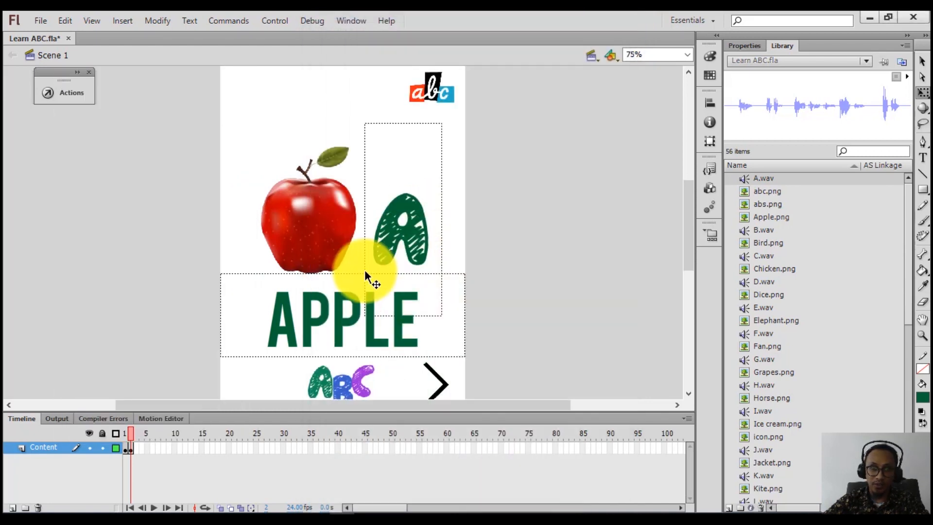
- Add a new layer above the Content layer and name it Stop
{"action": "left_click", "coordinate": [13, 508]}
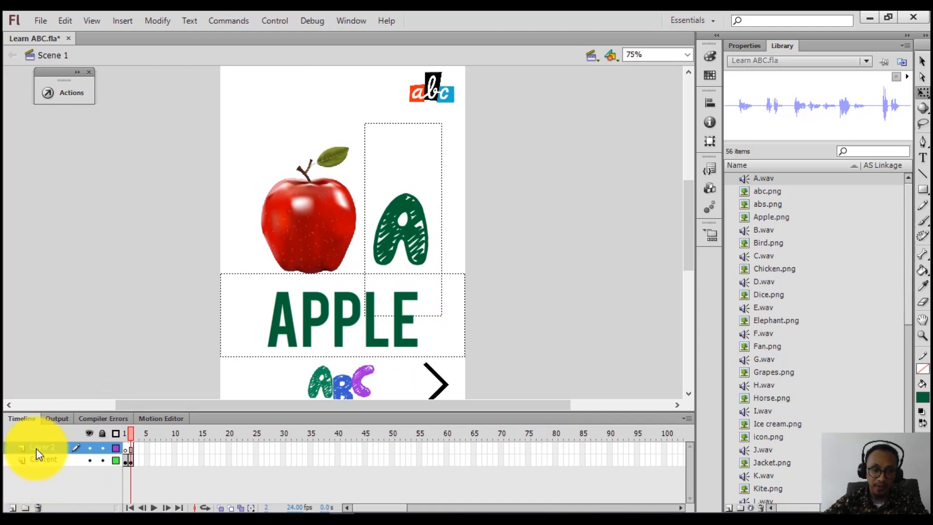
{"action": "double_click", "coordinate": [36, 448]}
{"action": "type", "text": "Stop"}
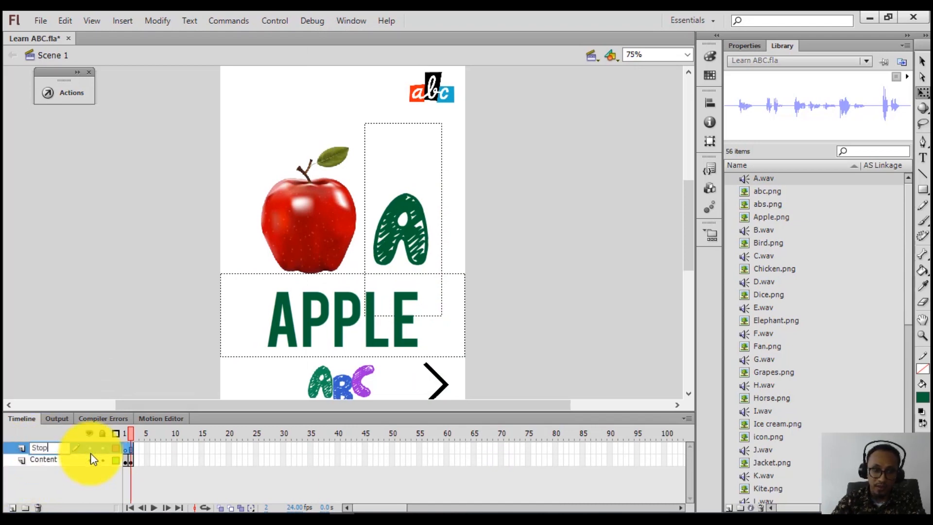
{"action": "key", "text": "Return"}
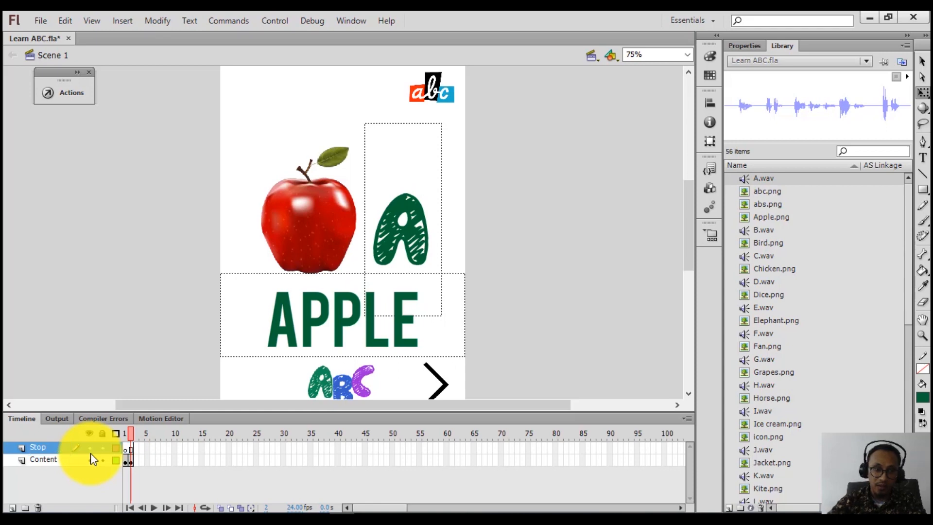
- Add the script stop(); to frame 1 of the Stop layer and test the movie
{"action": "left_click", "coordinate": [126, 449]}
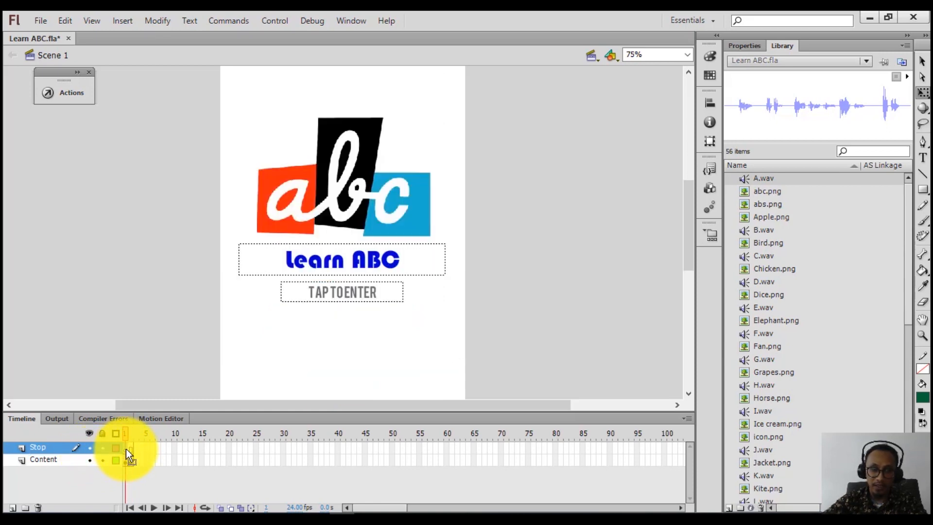
{"action": "right_click", "coordinate": [127, 449]}
{"action": "left_click", "coordinate": [144, 440]}
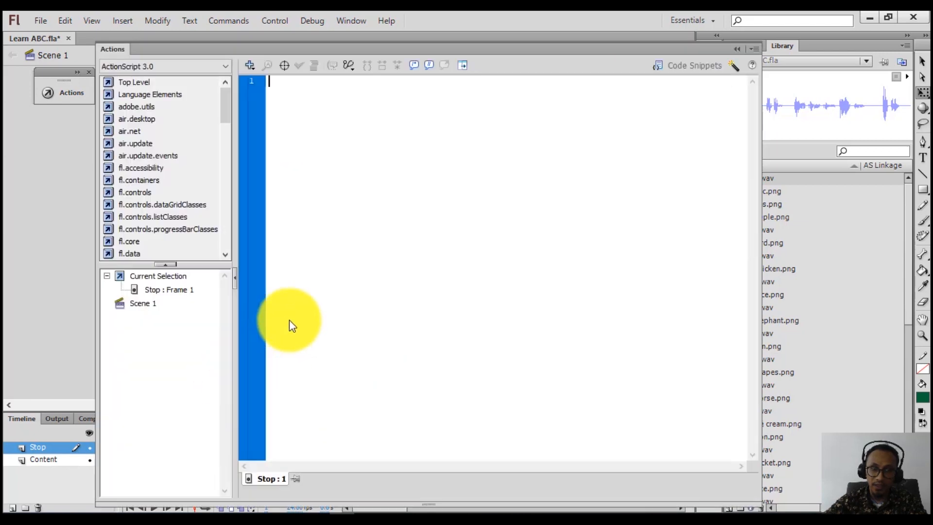
{"action": "type", "text": "stop();"}
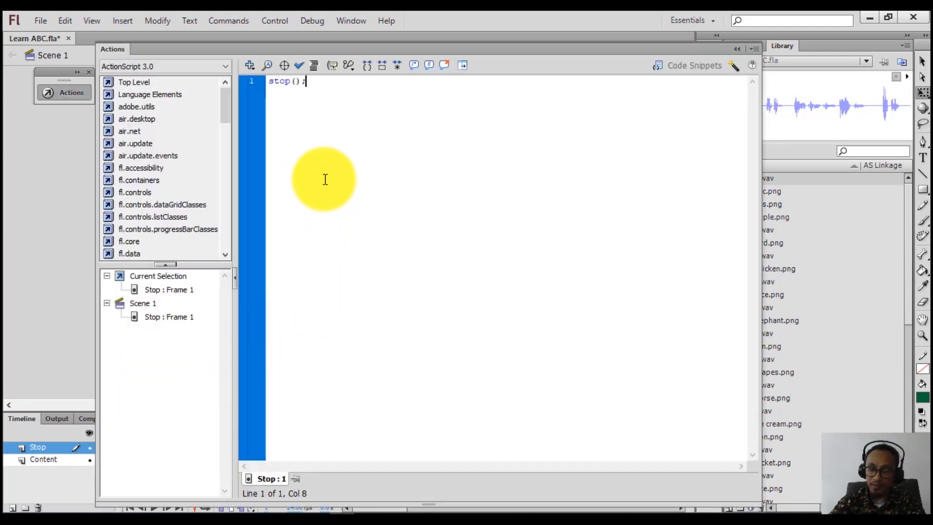
{"action": "left_click", "coordinate": [737, 49]}
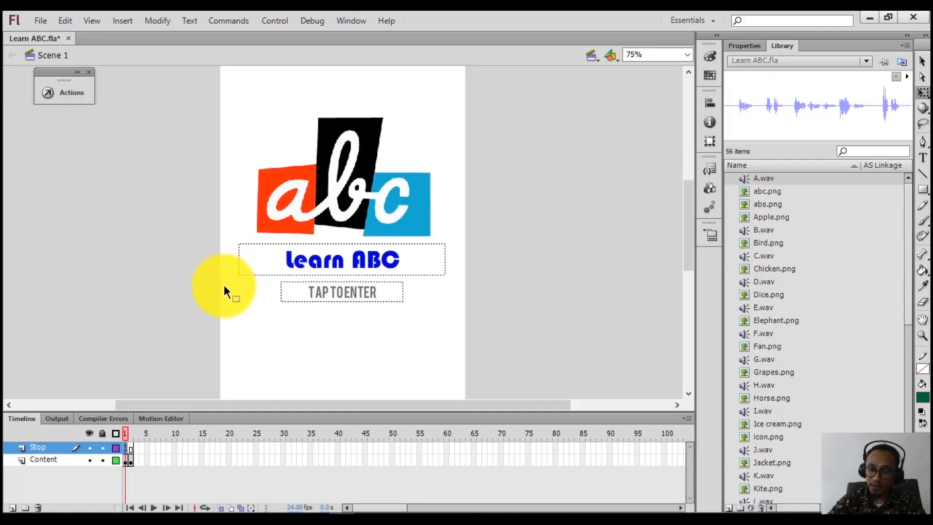
{"action": "key", "text": "ctrl+Return"}
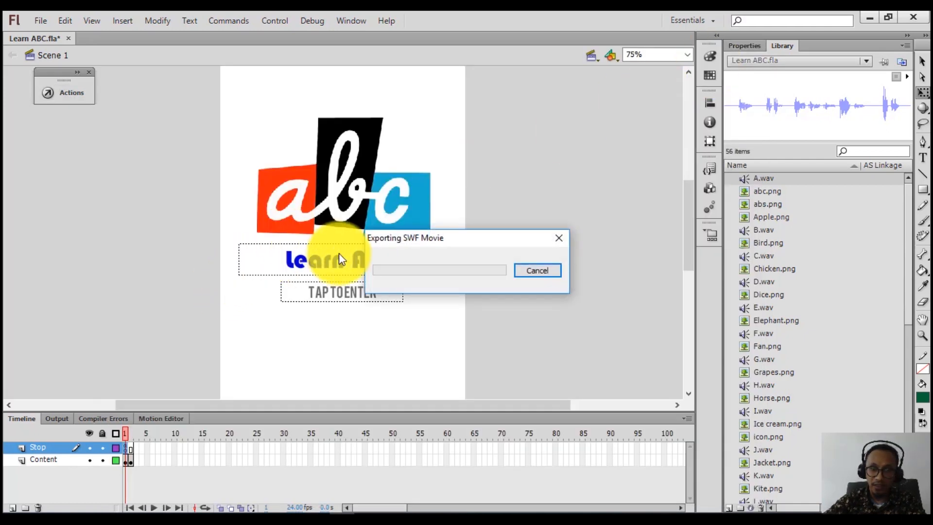
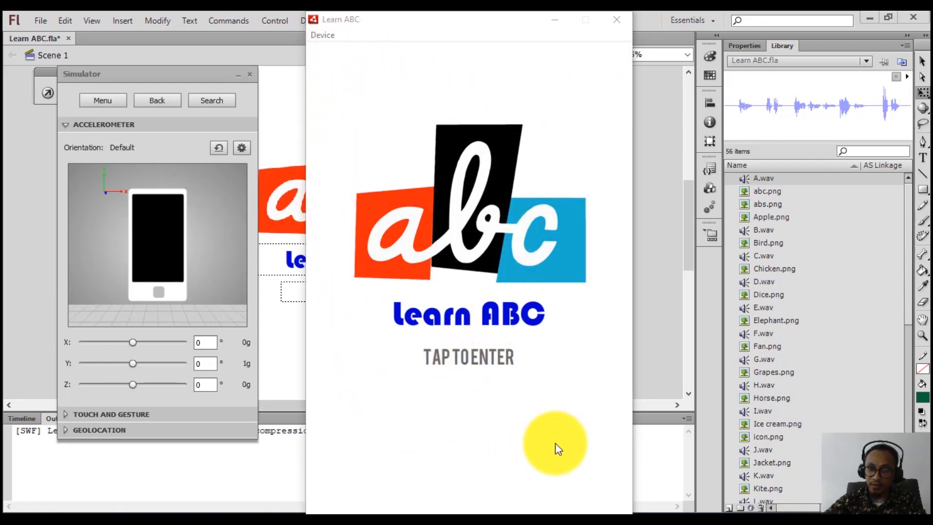
{"action": "left_click", "coordinate": [617, 20]}
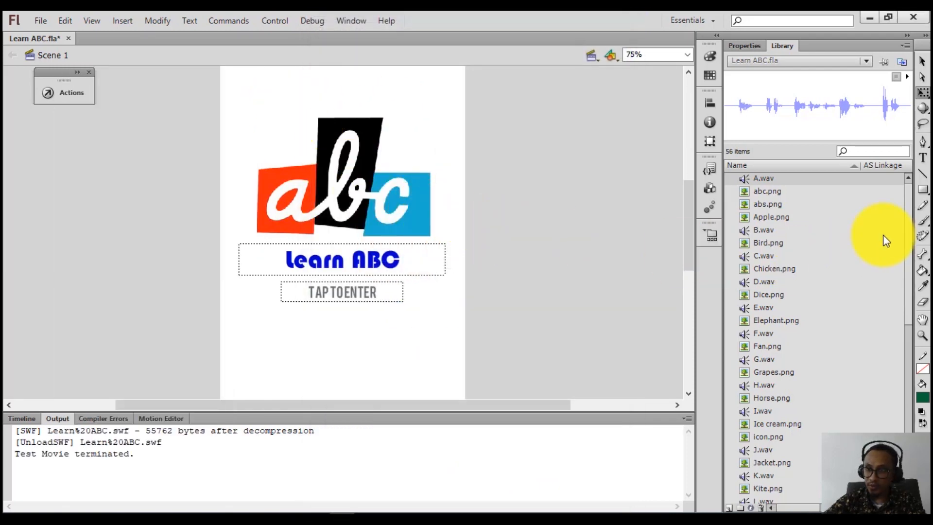
- Draw a dark green rectangle without a stroke over the frame 1 stage, about 473 px wide and 521 px high
{"action": "left_click", "coordinate": [923, 189]}
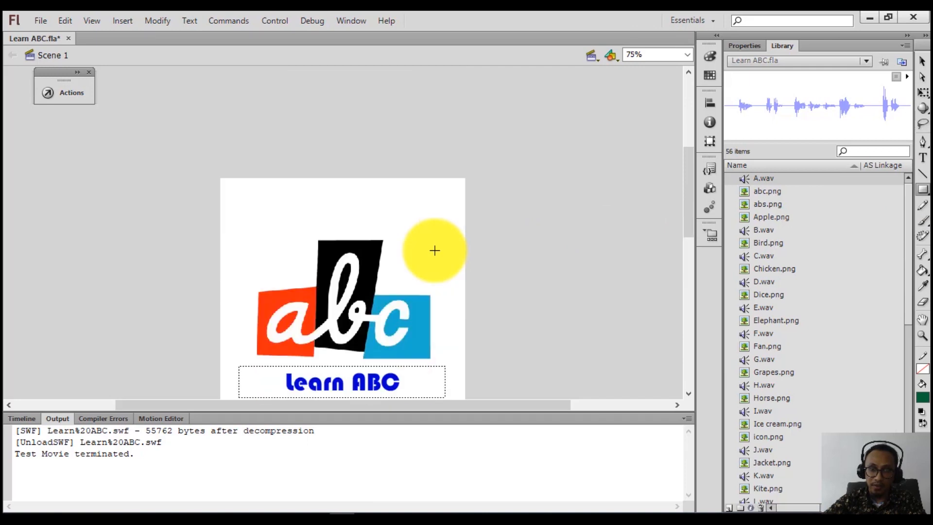
{"action": "scroll", "coordinate": [344, 234], "scroll_direction": "up", "scroll_amount": 2}
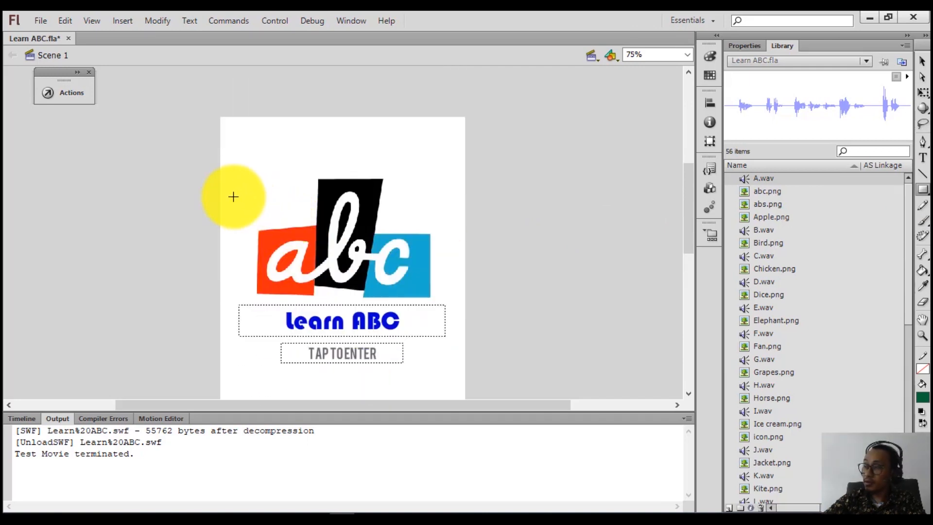
{"action": "mouse_move", "coordinate": [222, 118]}
{"action": "left_mouse_down"}
{"action": "mouse_move", "coordinate": [250, 162]}
{"action": "mouse_move", "coordinate": [425, 350]}
{"action": "mouse_move", "coordinate": [434, 459]}
{"action": "mouse_move", "coordinate": [458, 376]}
{"action": "mouse_move", "coordinate": [463, 384]}
{"action": "left_mouse_up"}
{"action": "scroll", "coordinate": [523, 335], "scroll_direction": "down", "scroll_amount": 3}
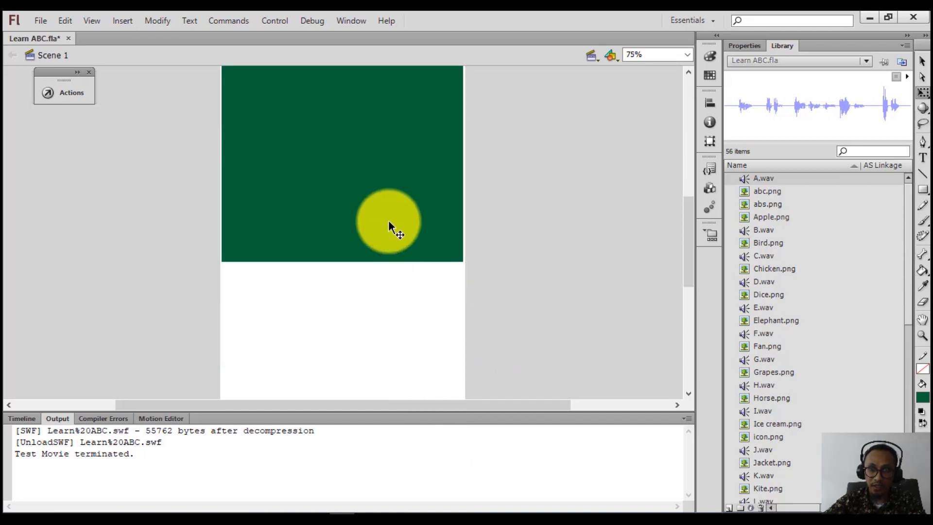
- Stretch the green rectangle down to the stage's lower edge with Free Transform, about 792 px high
{"action": "key", "text": "q"}
{"action": "left_click", "coordinate": [379, 233]}
{"action": "left_click_drag", "start_coordinate": [343, 262], "coordinate": [350, 359]}
{"action": "scroll", "coordinate": [389, 330], "scroll_direction": "down", "scroll_amount": 4}
{"action": "scroll", "coordinate": [396, 308], "scroll_direction": "up", "scroll_amount": 1}
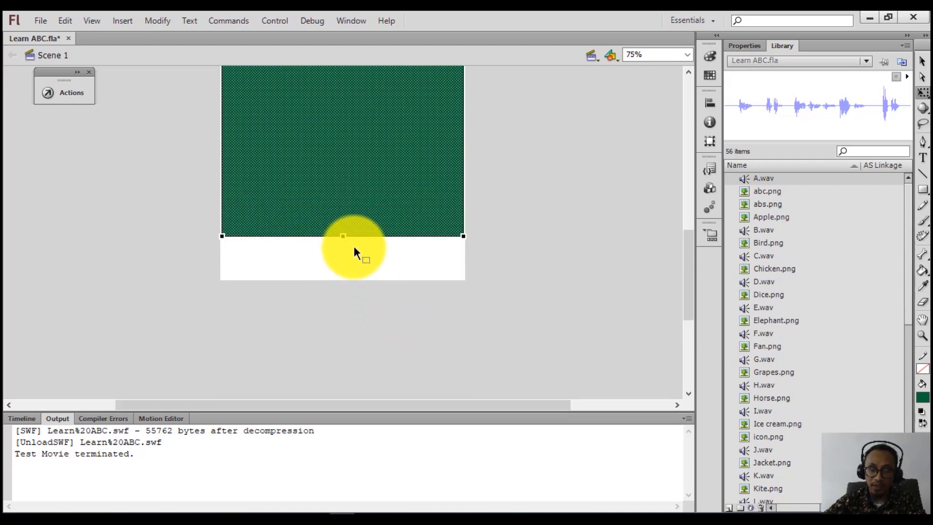
{"action": "left_click_drag", "start_coordinate": [343, 238], "coordinate": [332, 280]}
{"action": "scroll", "coordinate": [516, 285], "scroll_direction": "up", "scroll_amount": 2}
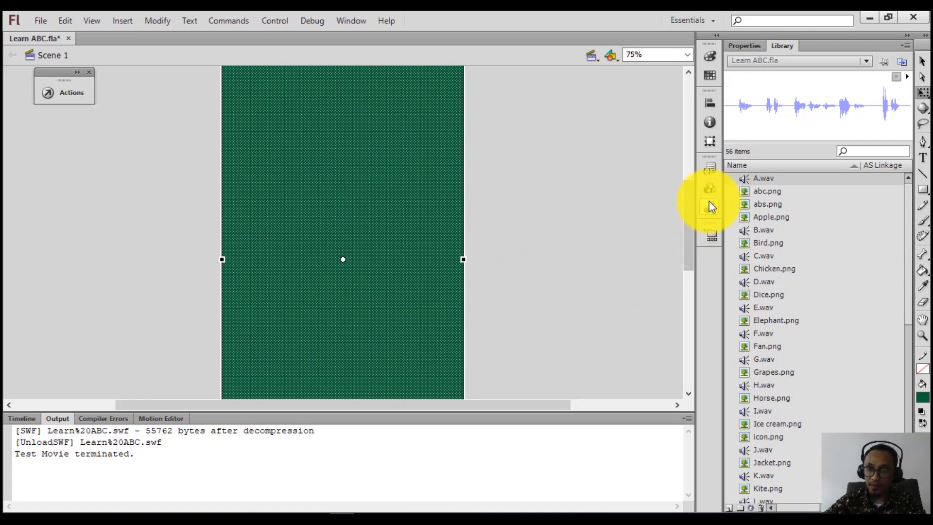
- Make the rectangle's fill fully transparent by lowering its alpha, and reselect the invisible shape
{"action": "left_click", "coordinate": [743, 47]}
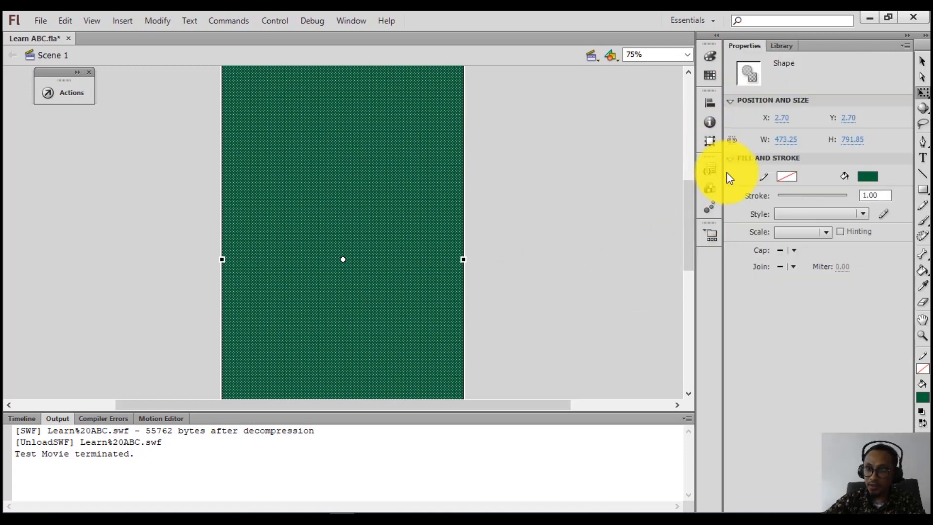
{"action": "left_click", "coordinate": [866, 177]}
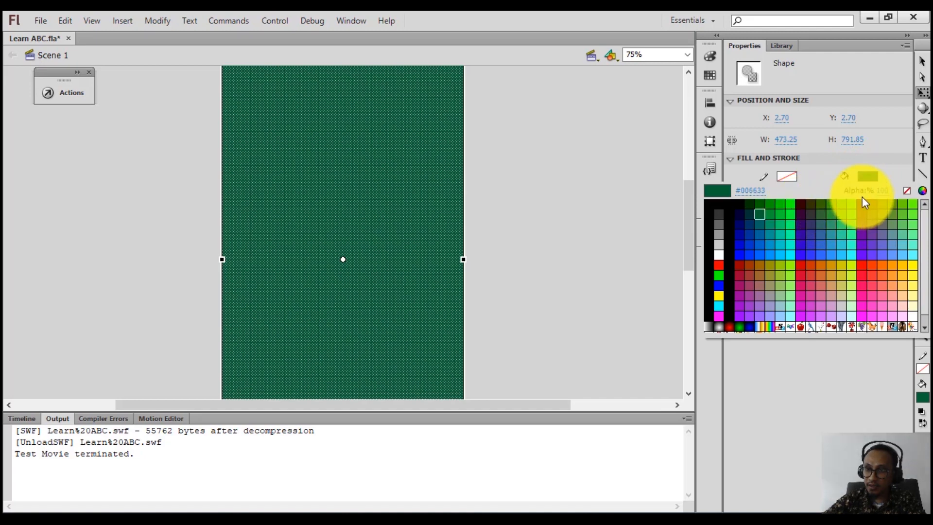
{"action": "left_click_drag", "start_coordinate": [883, 195], "coordinate": [802, 191]}
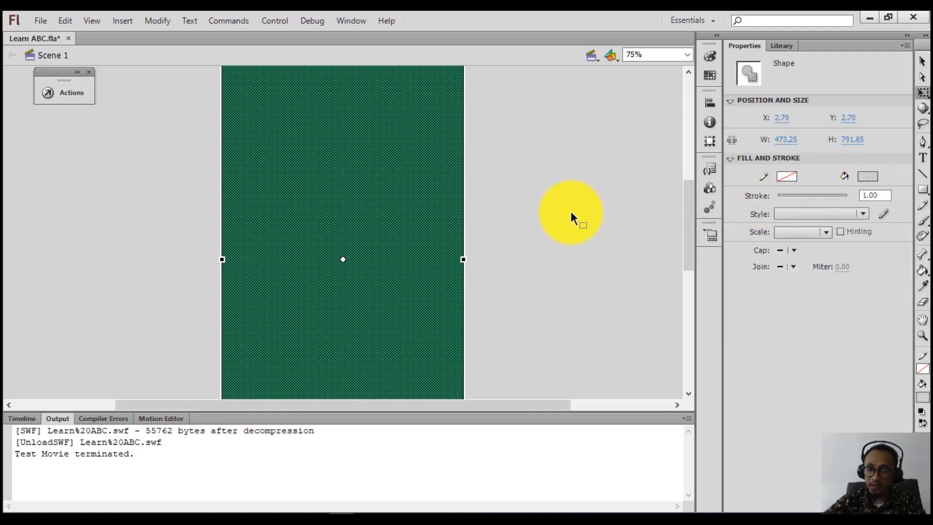
{"action": "left_click", "coordinate": [570, 211]}
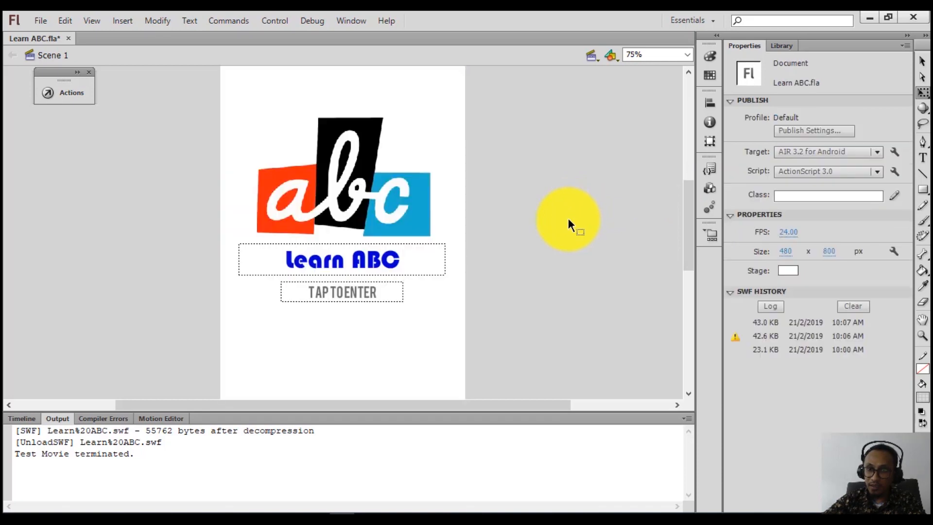
{"action": "left_click", "coordinate": [421, 170]}
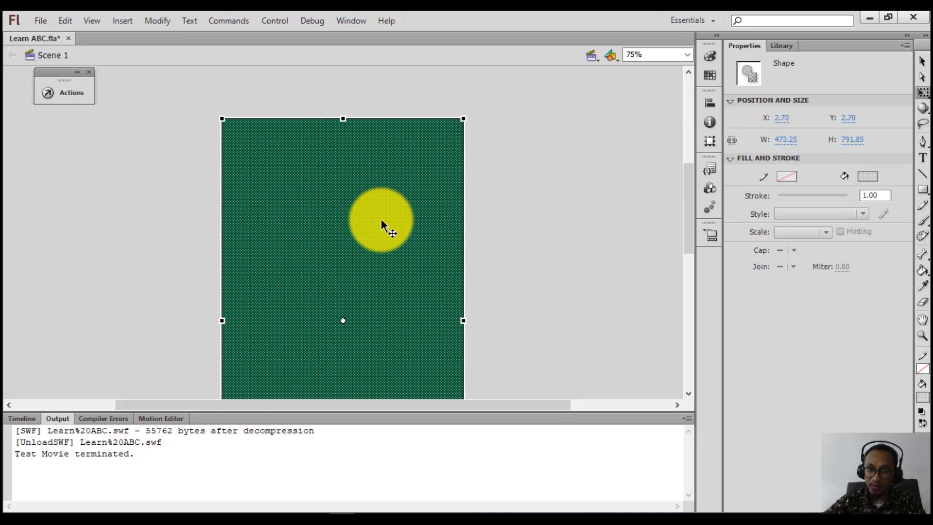
- Show the timeline and undo the rectangle's transparency and stretch changes
{"action": "left_click", "coordinate": [22, 418]}
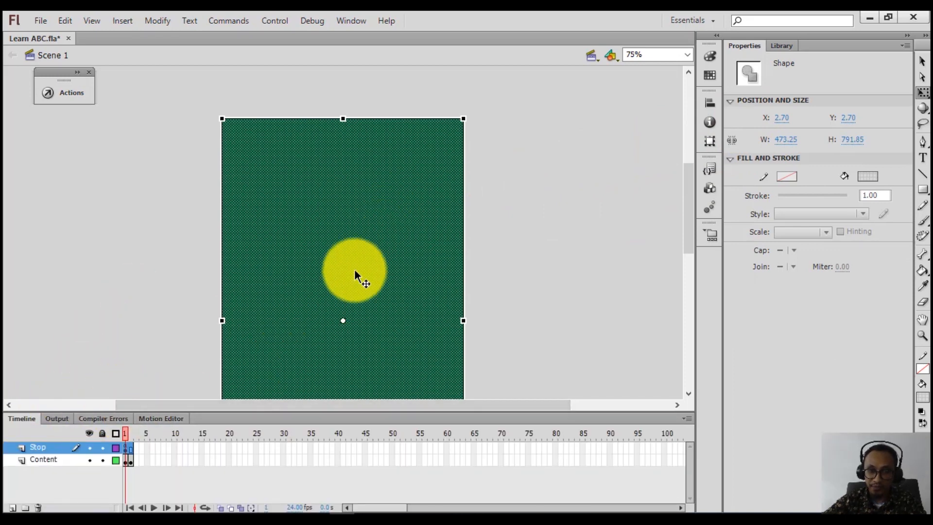
{"action": "key", "text": "Delete"}
{"action": "key", "text": "ctrl+z"}
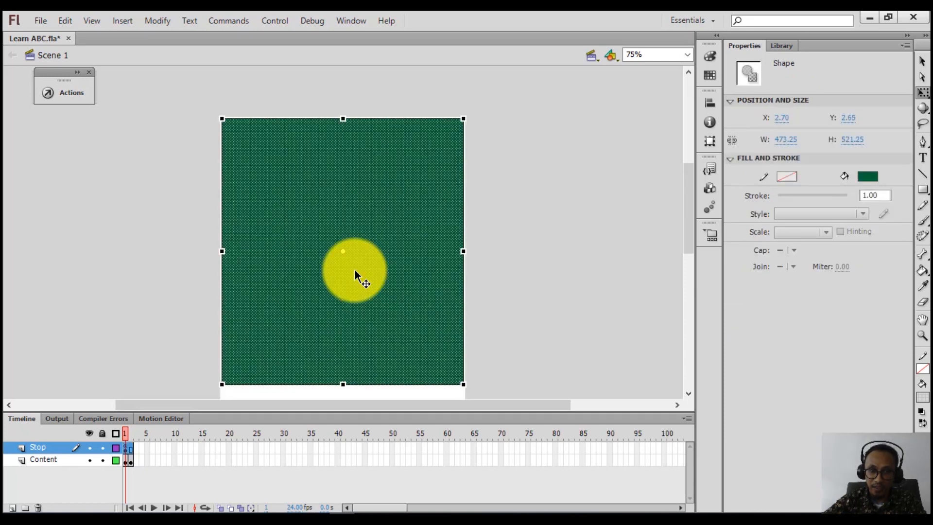
- Stretch the rectangle to the stage's lower edge, about 797 px high, and move it from the Stop layer to frame 1 of the Content layer
{"action": "scroll", "coordinate": [354, 269], "scroll_direction": "down", "scroll_amount": 5}
{"action": "left_click_drag", "start_coordinate": [343, 140], "coordinate": [329, 280]}
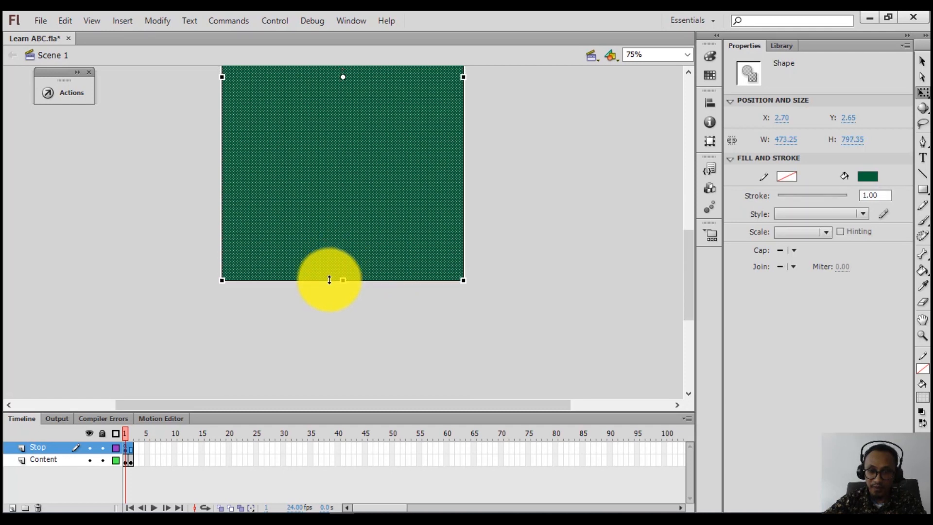
{"action": "key", "text": "Delete"}
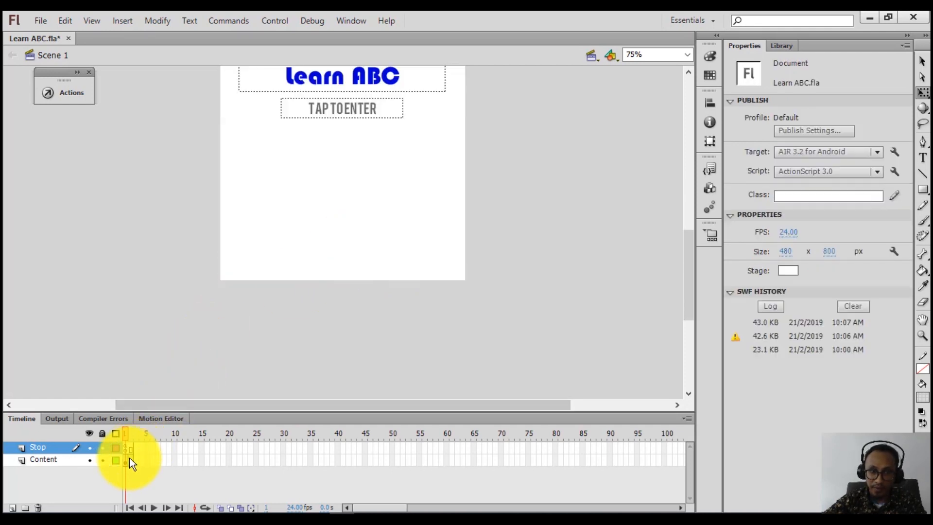
{"action": "left_click", "coordinate": [127, 459]}
{"action": "scroll", "coordinate": [288, 313], "scroll_direction": "up", "scroll_amount": 3}
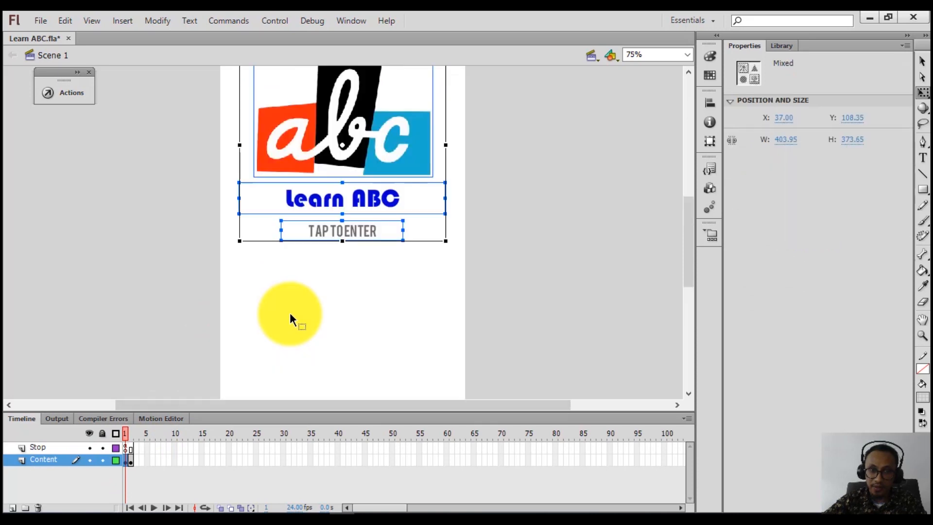
{"action": "left_click", "coordinate": [195, 289]}
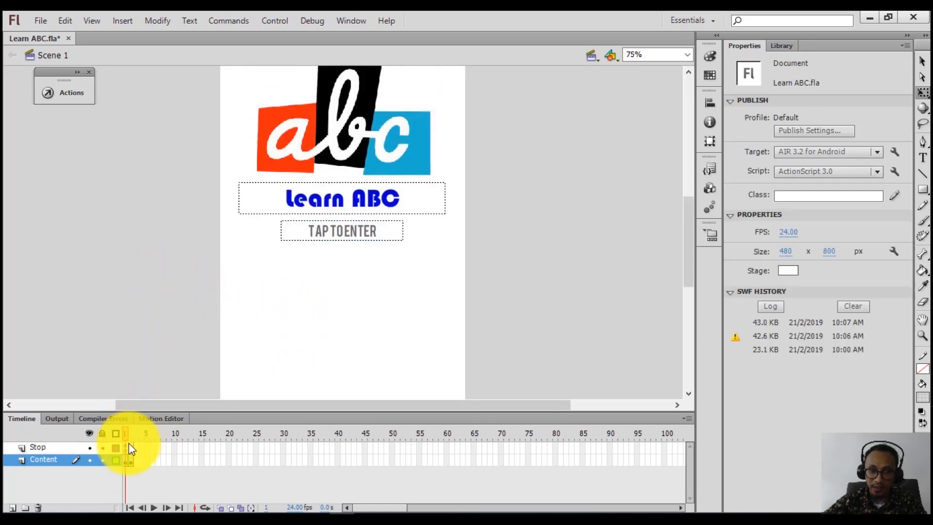
{"action": "key", "text": "ctrl+z"}
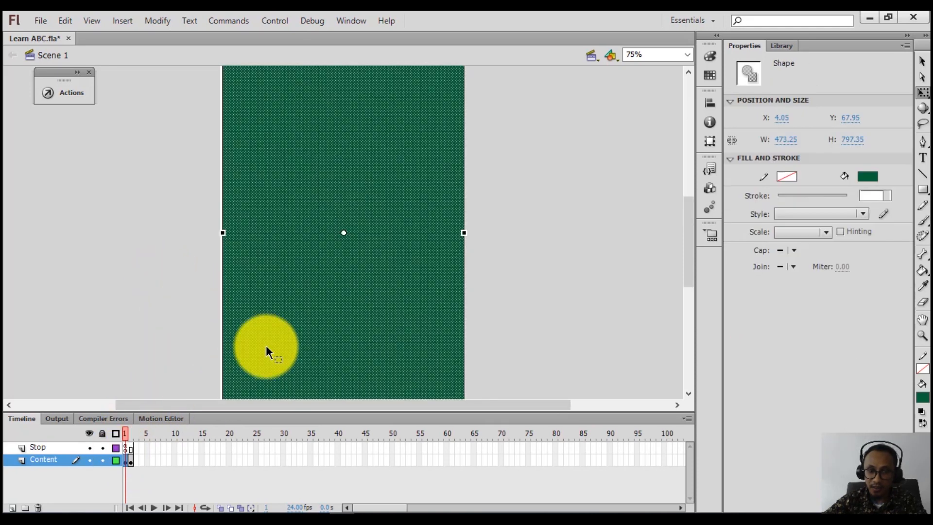
- Extend the rectangle's top edge to just above the stage's top, making the shape about 871 px high
{"action": "scroll", "coordinate": [337, 333], "scroll_direction": "up", "scroll_amount": 2}
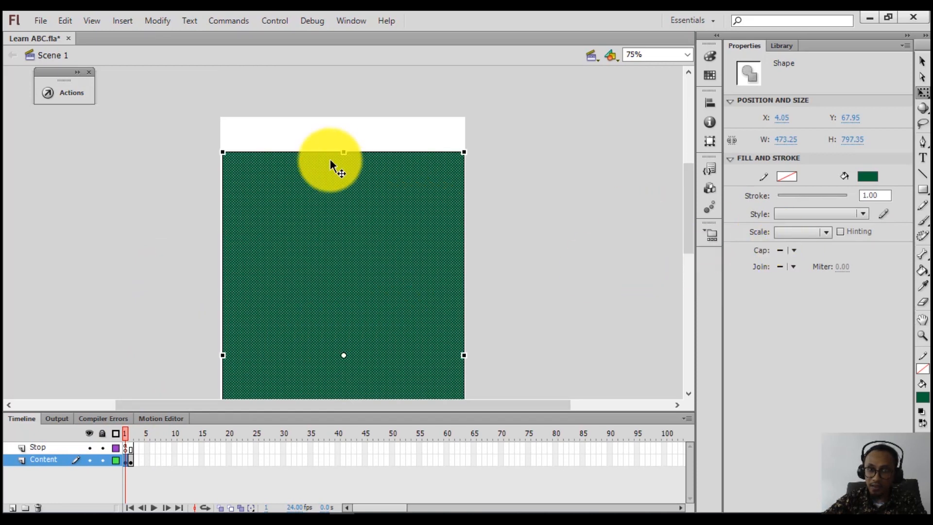
{"action": "left_click_drag", "start_coordinate": [344, 153], "coordinate": [341, 116]}
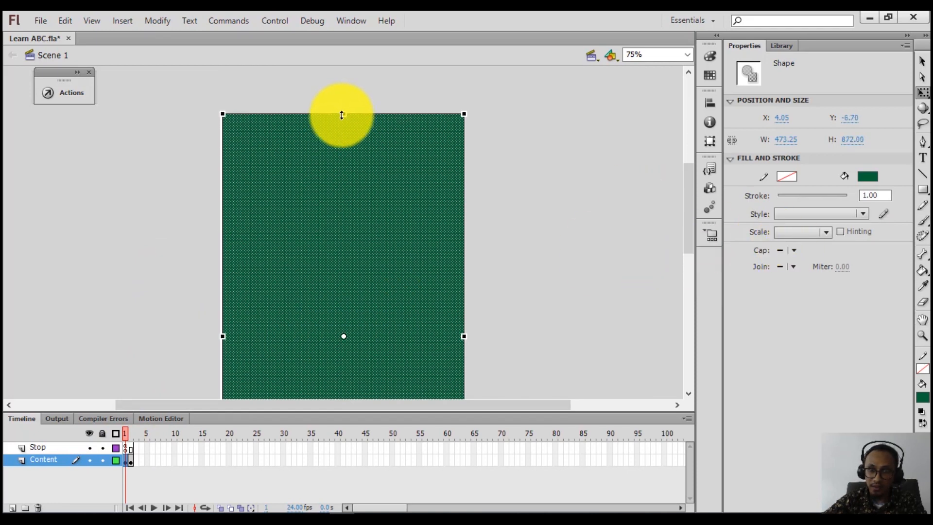
{"action": "scroll", "coordinate": [538, 209], "scroll_direction": "down", "scroll_amount": 4}
{"action": "left_click", "coordinate": [538, 209]}
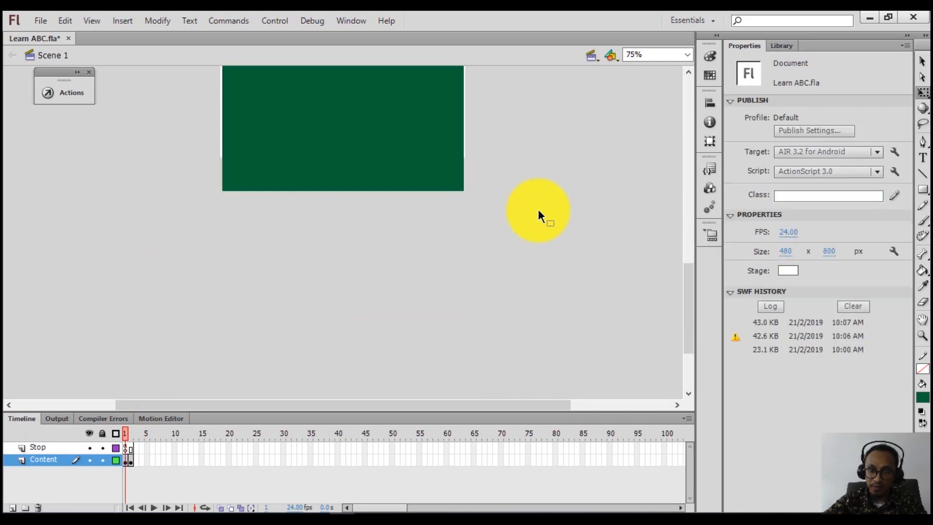
{"action": "scroll", "coordinate": [442, 265], "scroll_direction": "up", "scroll_amount": 5}
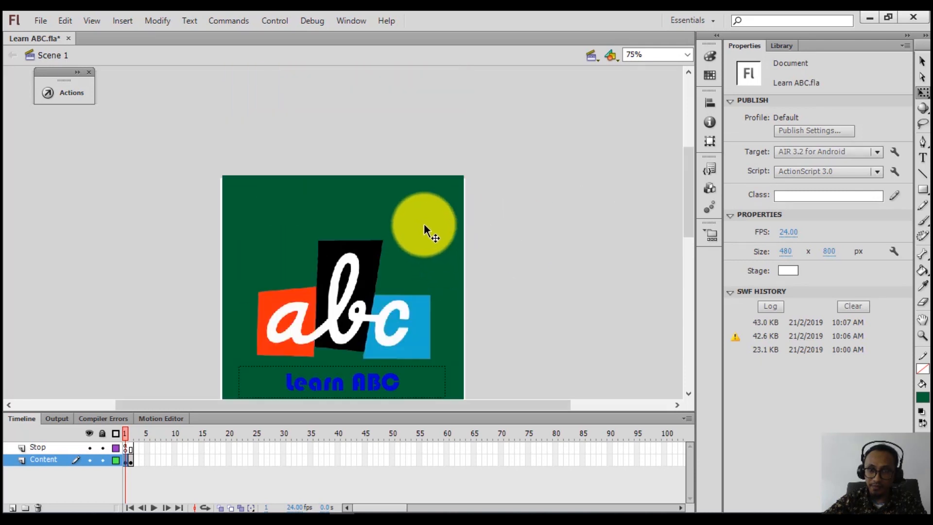
- Set the fill alpha of the green rectangle to 0%
{"action": "left_click", "coordinate": [423, 223]}
{"action": "left_click", "coordinate": [860, 178]}
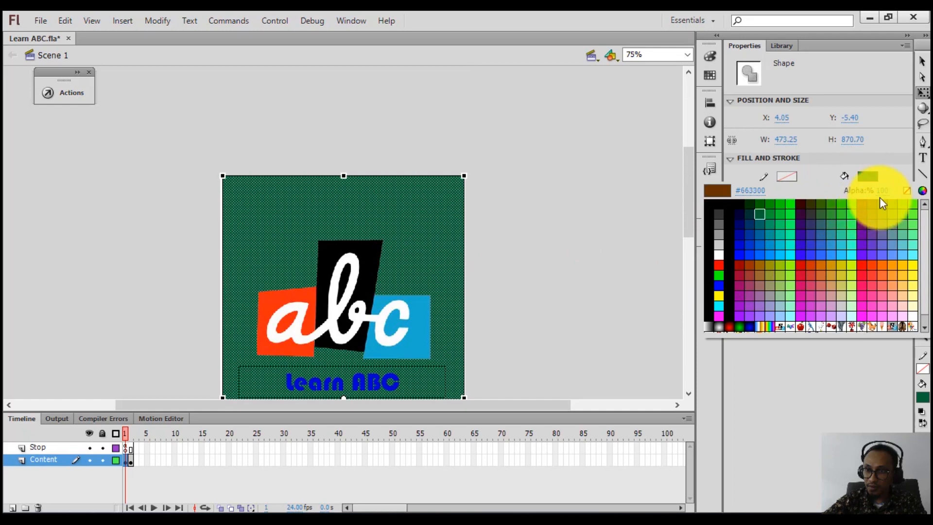
{"action": "type", "text": "0"}
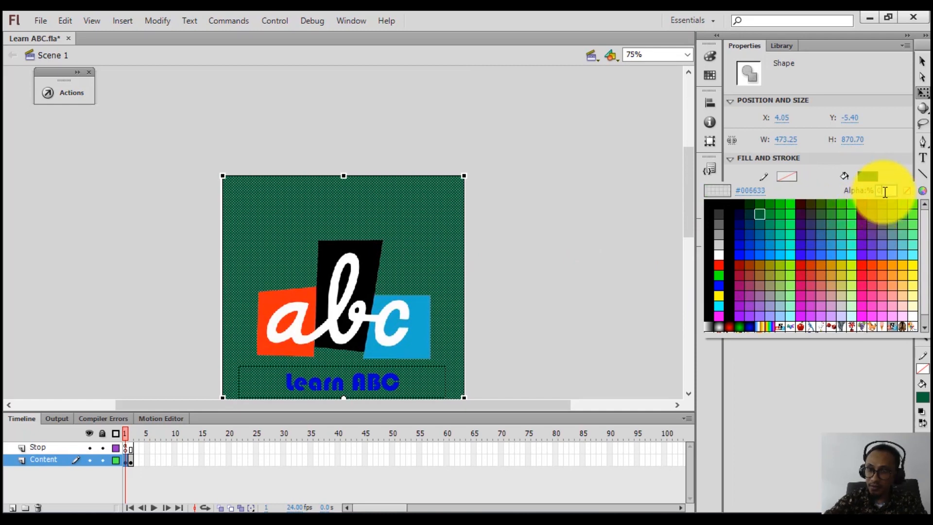
{"action": "key", "text": "Return"}
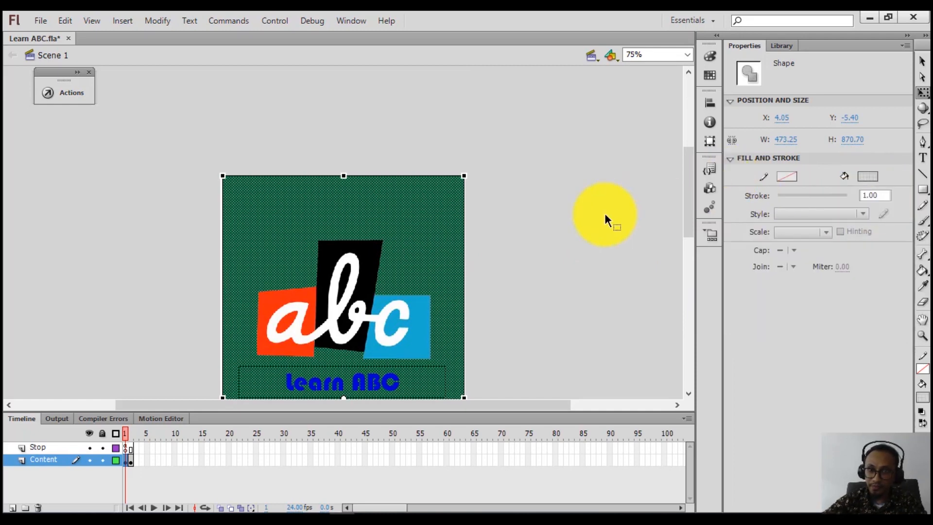
{"action": "left_click", "coordinate": [604, 213]}
- Convert the transparent rectangle to a Button symbol named tap
{"action": "scroll", "coordinate": [584, 224], "scroll_direction": "down", "scroll_amount": 3}
{"action": "left_click", "coordinate": [391, 86]}
{"action": "scroll", "coordinate": [601, 273], "scroll_direction": "up", "scroll_amount": 3}
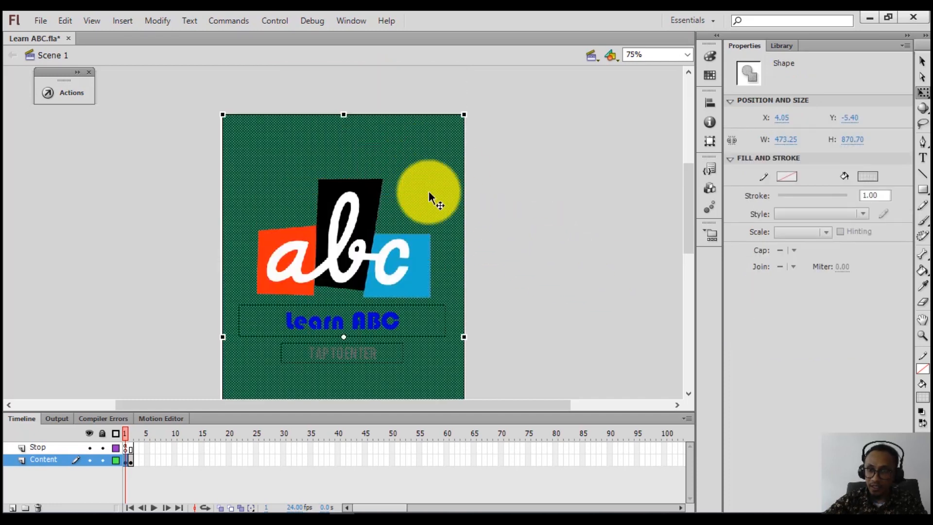
{"action": "right_click", "coordinate": [415, 152]}
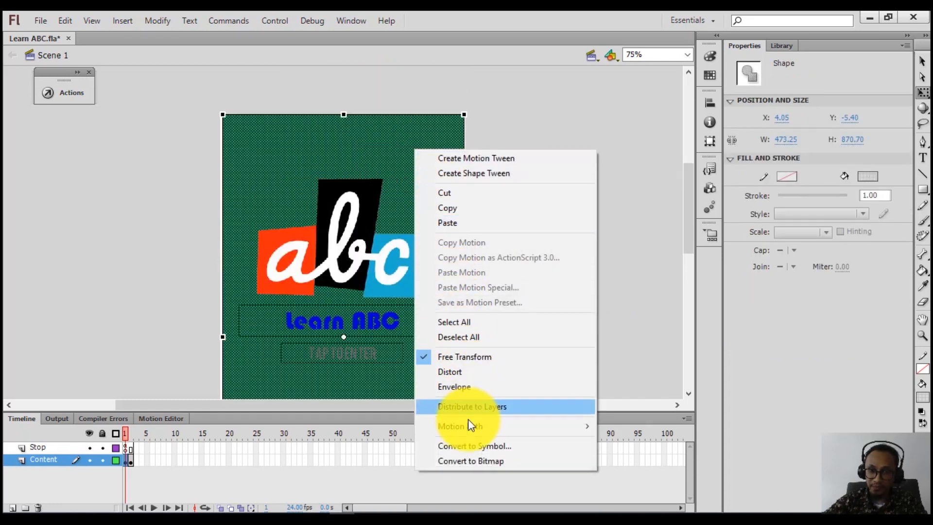
{"action": "left_click", "coordinate": [461, 447]}
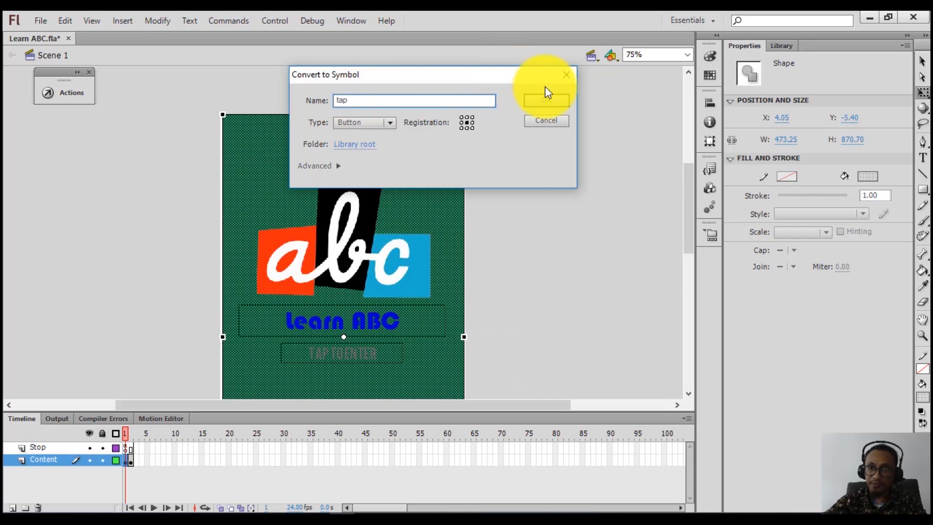
{"action": "left_click", "coordinate": [544, 106]}
{"action": "left_click", "coordinate": [546, 189]}
- Give the invisible tap button on the stage the instance name btntap
{"action": "scroll", "coordinate": [548, 211], "scroll_direction": "down", "scroll_amount": 3}
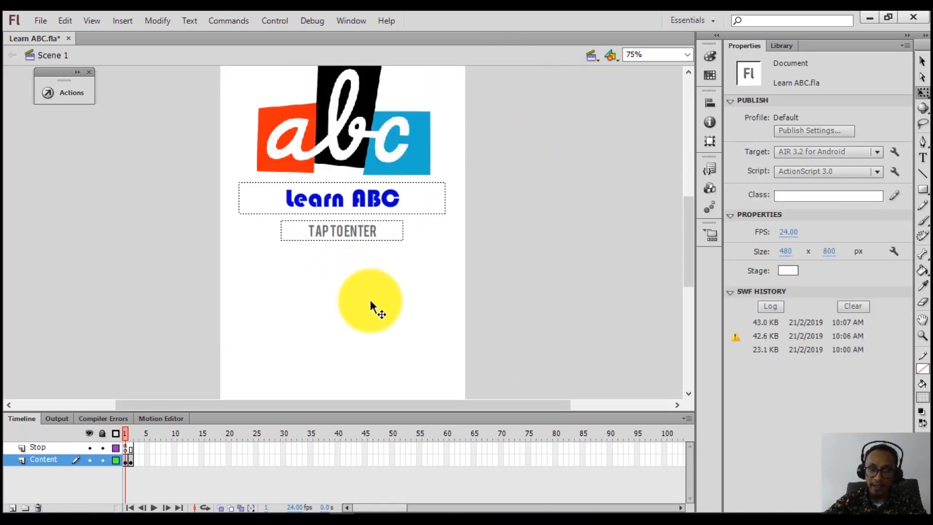
{"action": "left_click", "coordinate": [404, 323]}
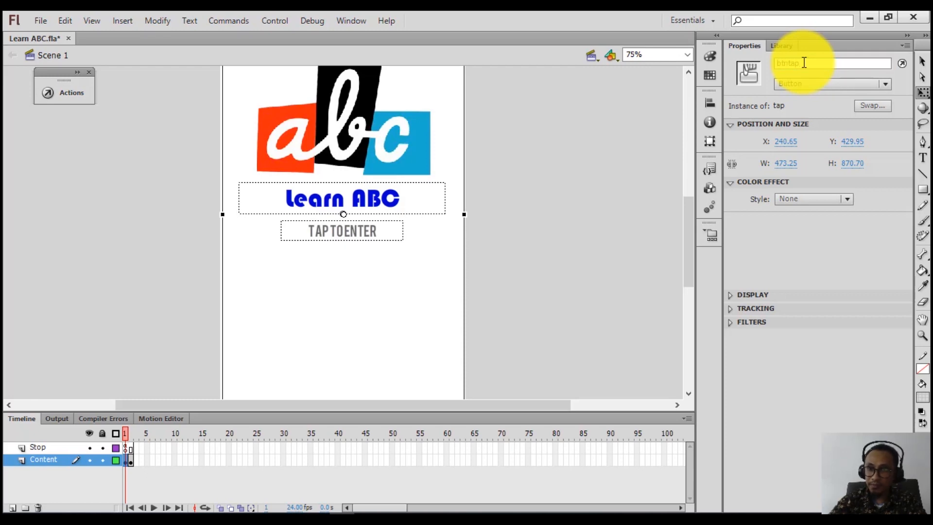
{"action": "scroll", "coordinate": [610, 286], "scroll_direction": "down", "scroll_amount": 2}
{"action": "left_click", "coordinate": [591, 250]}
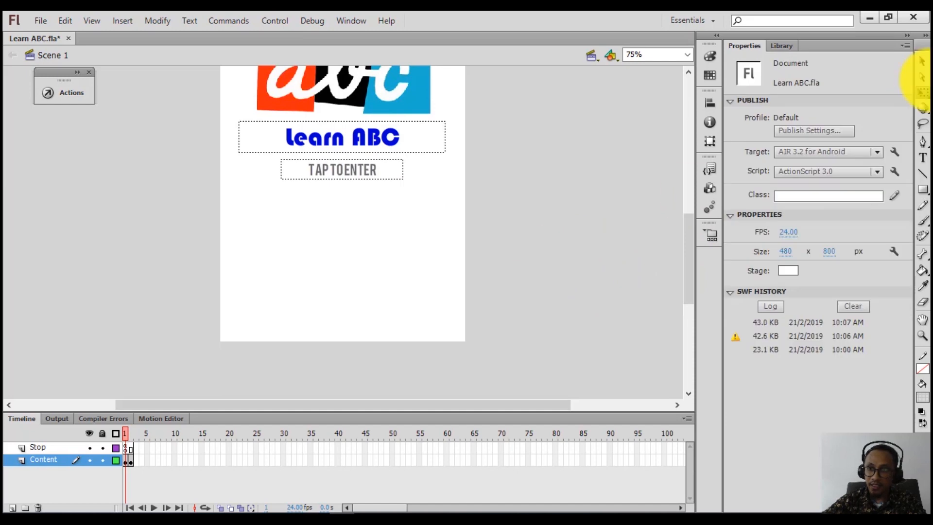
{"action": "right_click", "coordinate": [322, 243]}
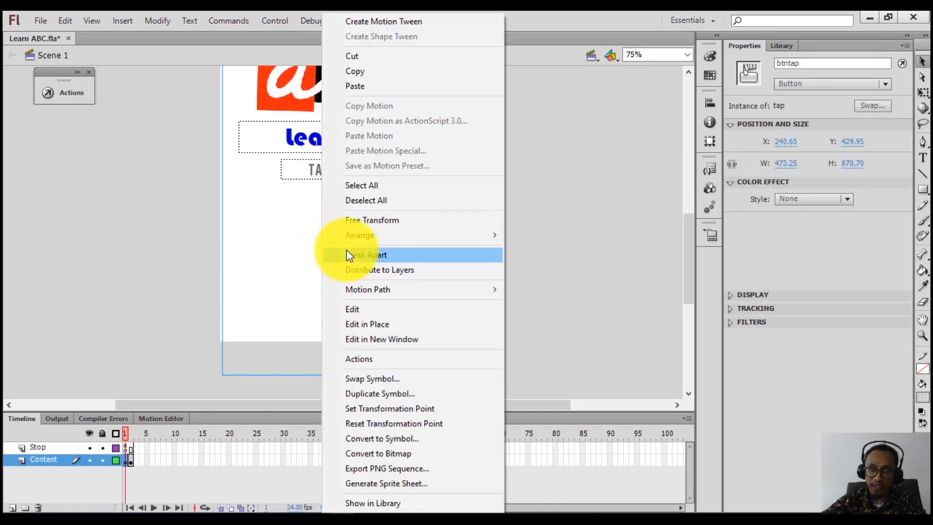
{"action": "mouse_move", "coordinate": [476, 293]}
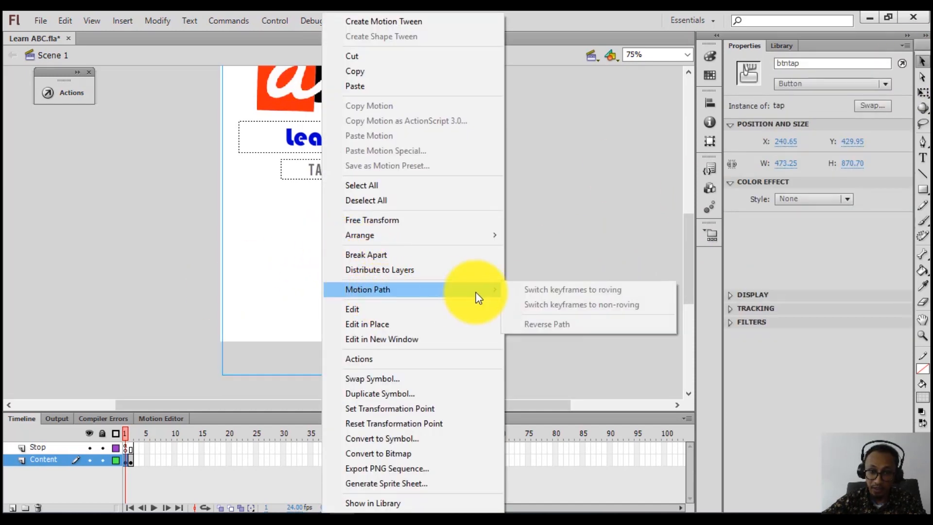
{"action": "left_click", "coordinate": [598, 197]}
- Shrink the tap button with Free Transform so its lower edge meets the stage's lower edge, about 745 px high
{"action": "left_click", "coordinate": [313, 308]}
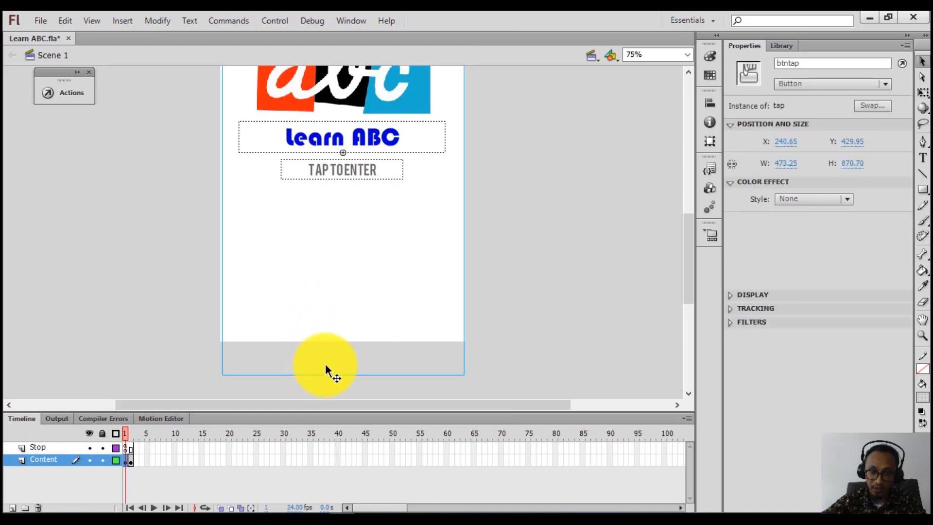
{"action": "left_click", "coordinate": [922, 93]}
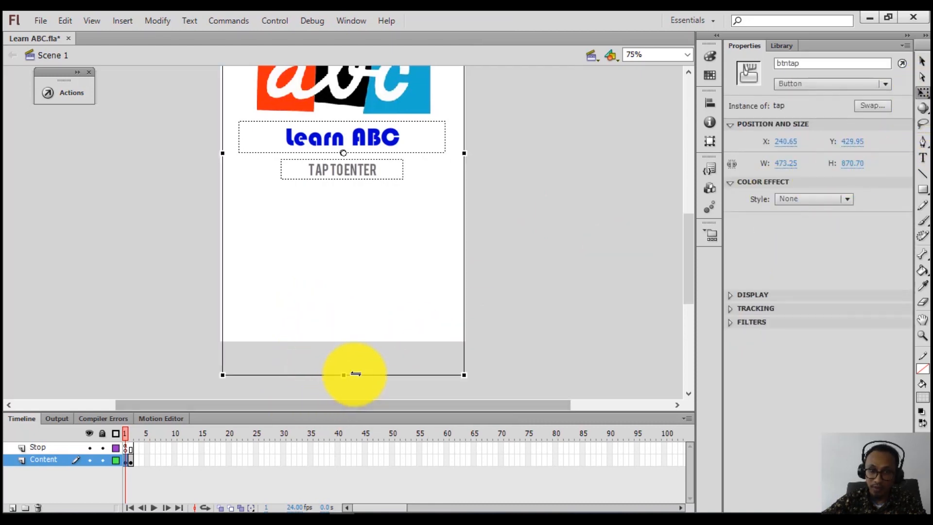
{"action": "left_click_drag", "start_coordinate": [344, 374], "coordinate": [345, 343]}
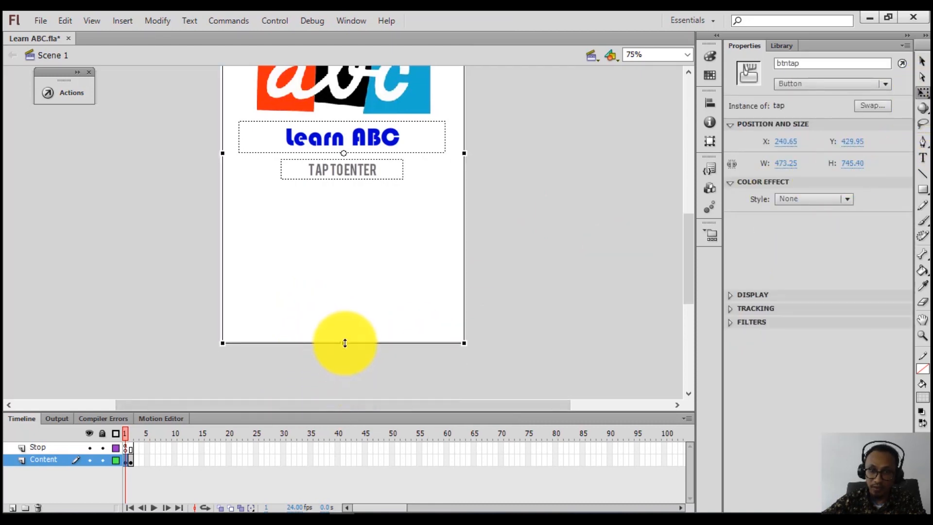
- Resize the invisible tap button with Free Transform to span the stage from upper to lower edge, about 794 px high
{"action": "scroll", "coordinate": [622, 318], "scroll_direction": "up", "scroll_amount": 3}
{"action": "left_click_drag", "start_coordinate": [340, 146], "coordinate": [341, 113]}
{"action": "scroll", "coordinate": [547, 194], "scroll_direction": "down", "scroll_amount": 3}
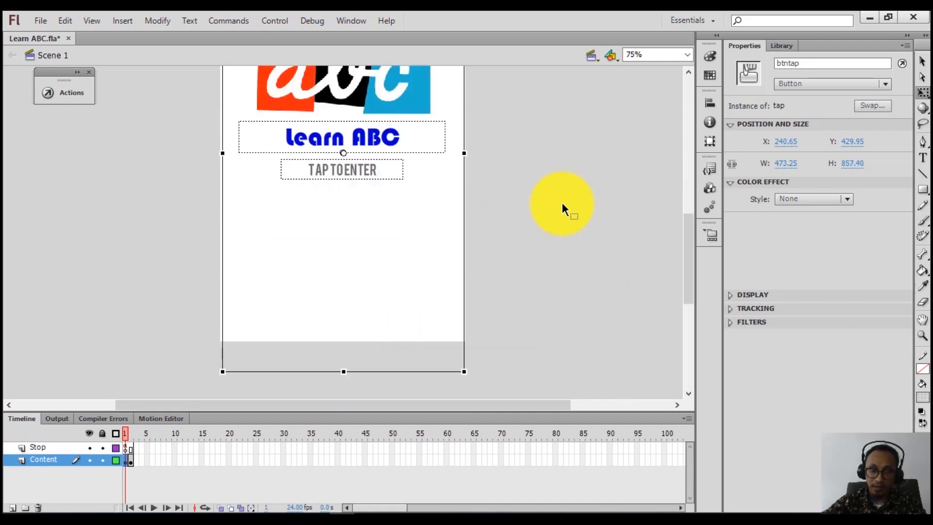
{"action": "scroll", "coordinate": [508, 245], "scroll_direction": "up", "scroll_amount": 3}
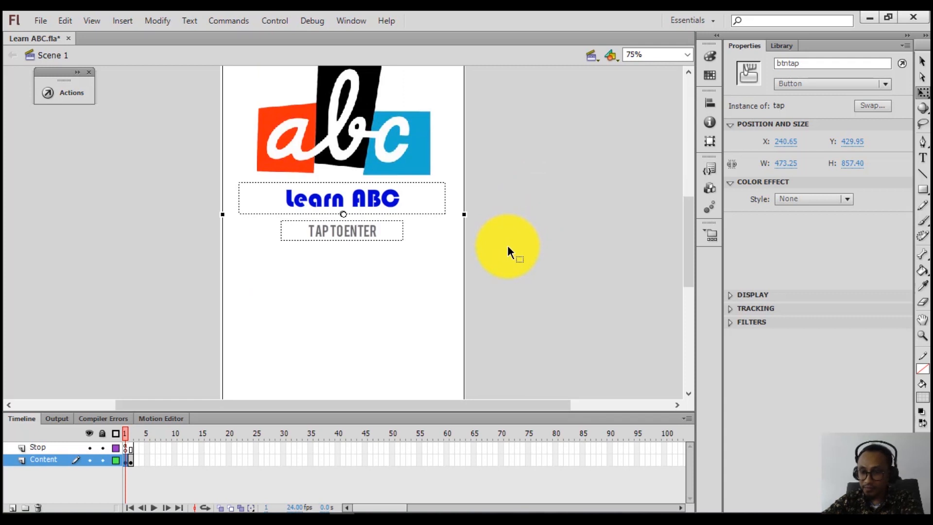
{"action": "key", "text": "ctrl+minus"}
{"action": "left_click_drag", "start_coordinate": [244, 338], "coordinate": [258, 290]}
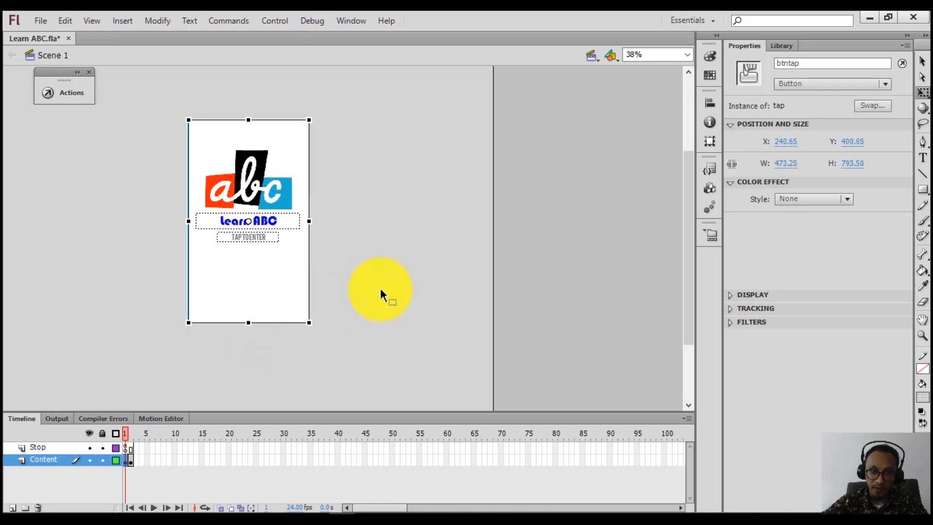
- Open the Actions and Code Snippets for the tap button and look through the Timeline Navigation snippet category
{"action": "left_click", "coordinate": [380, 288]}
{"action": "left_click", "coordinate": [258, 276]}
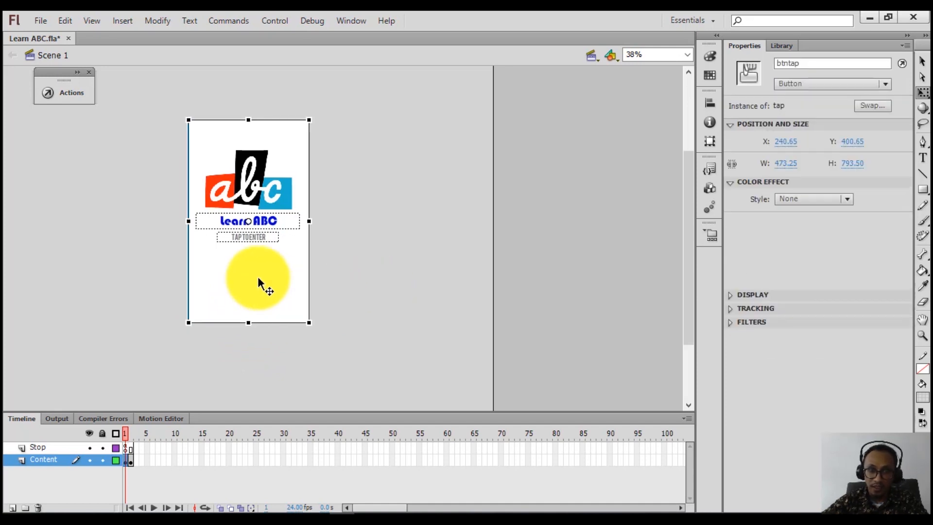
{"action": "right_click", "coordinate": [258, 276]}
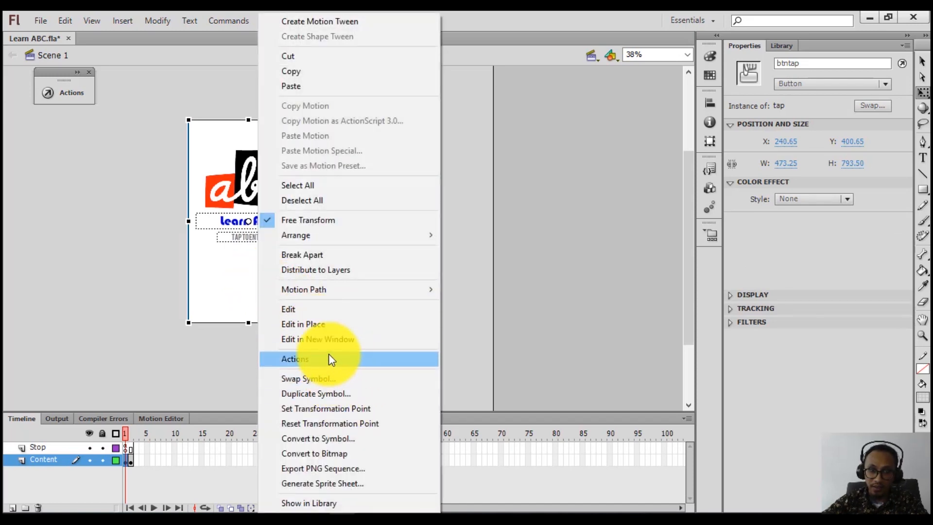
{"action": "left_click", "coordinate": [330, 359]}
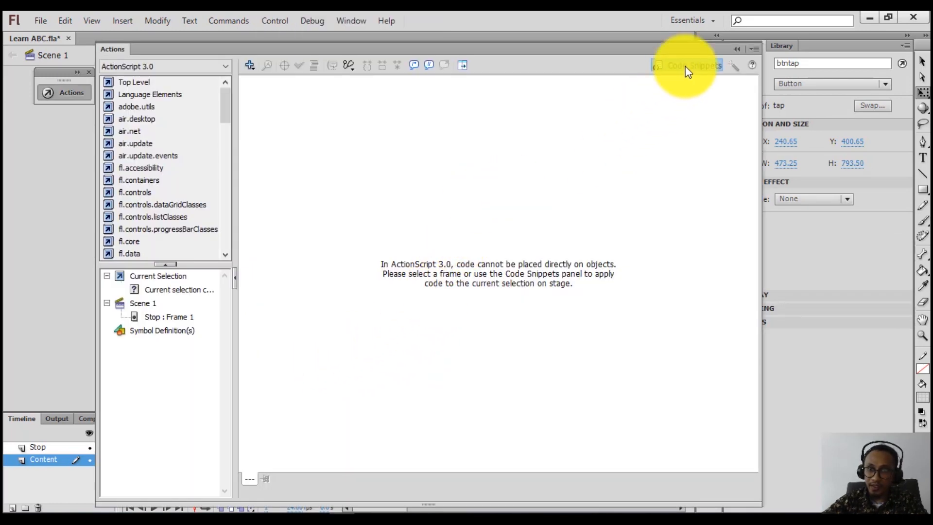
{"action": "left_click", "coordinate": [685, 66]}
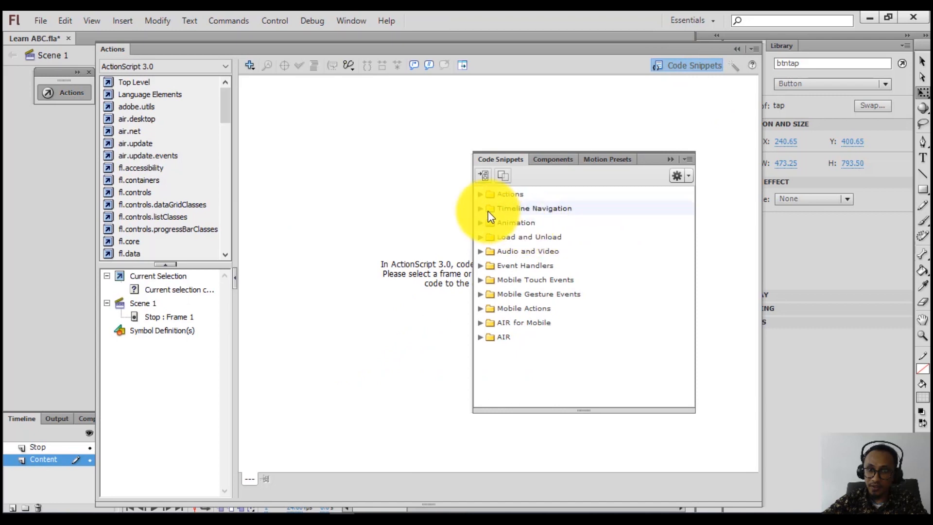
{"action": "left_click", "coordinate": [481, 209]}
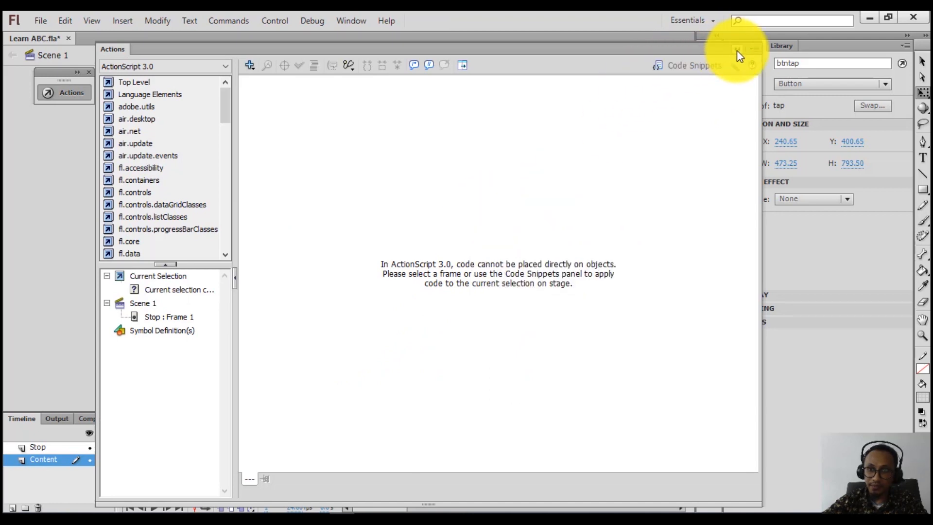
- Add the Click to Go to Frame and Stop code snippet to the btntap button on frame 1
{"action": "left_click", "coordinate": [736, 51]}
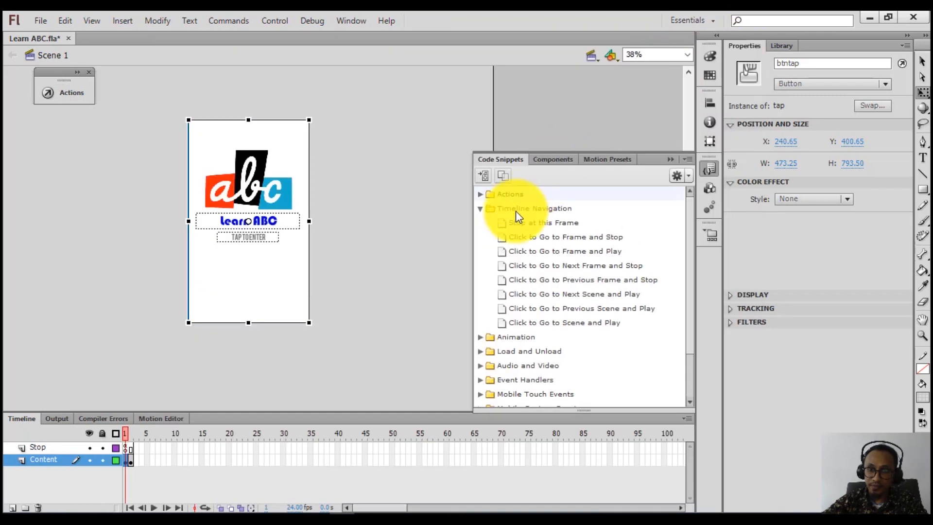
{"action": "left_click", "coordinate": [534, 240]}
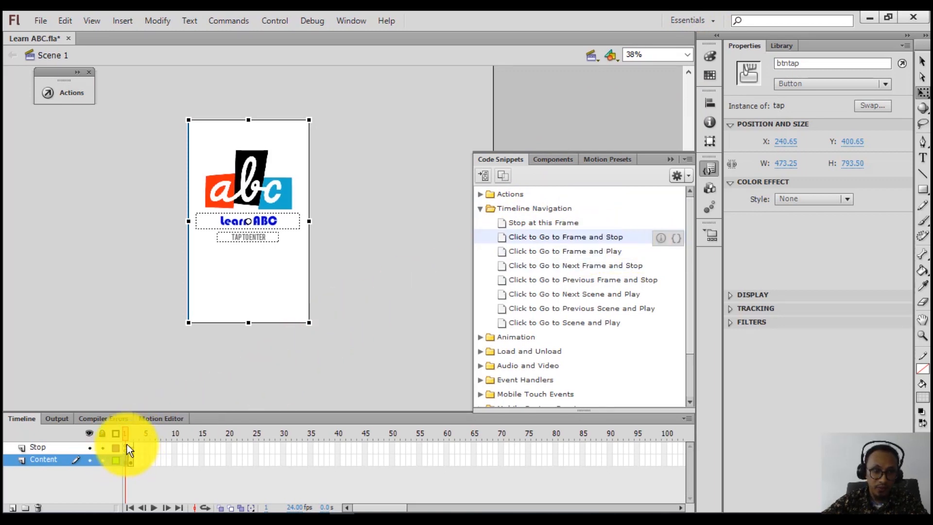
{"action": "left_click", "coordinate": [676, 238]}
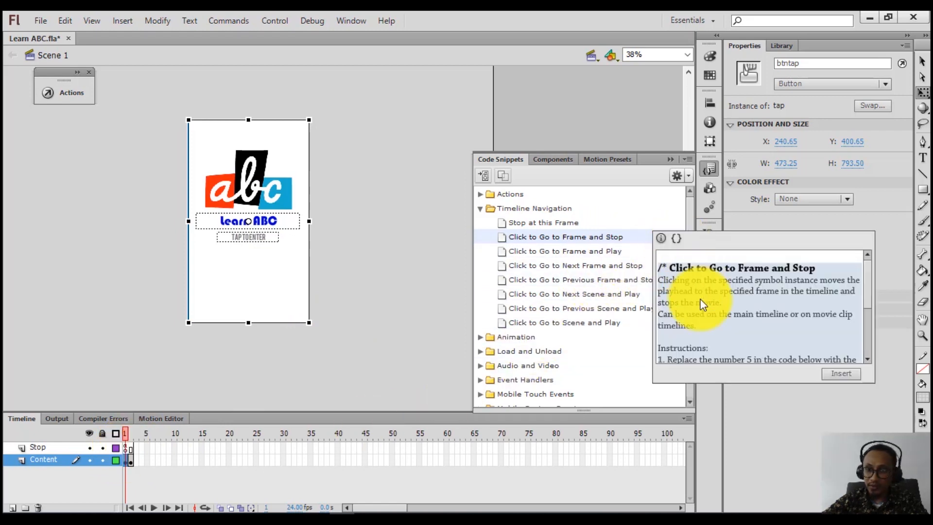
{"action": "left_click", "coordinate": [848, 372]}
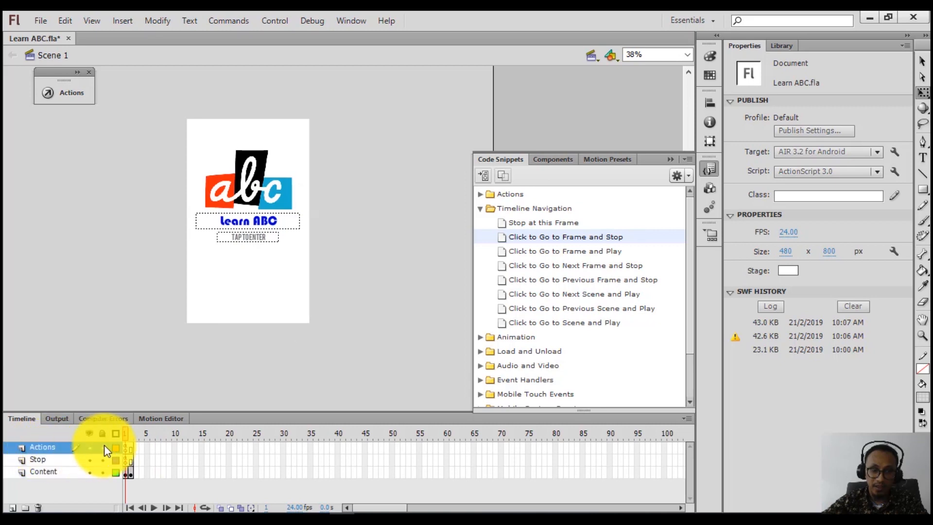
{"action": "left_click", "coordinate": [517, 317]}
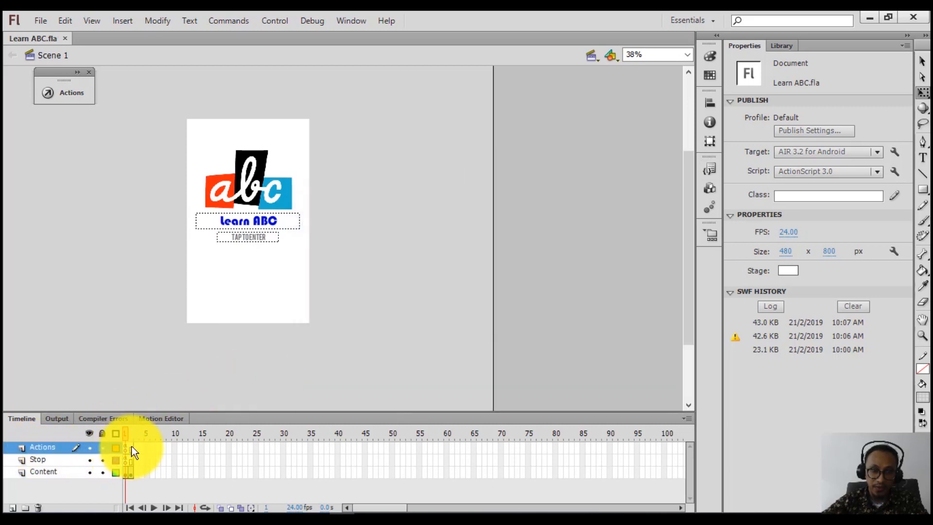
- In the Actions layer's frame 1 script, change the gotoAndStop target to frame 2
{"action": "right_click", "coordinate": [126, 448]}
{"action": "left_click", "coordinate": [151, 438]}
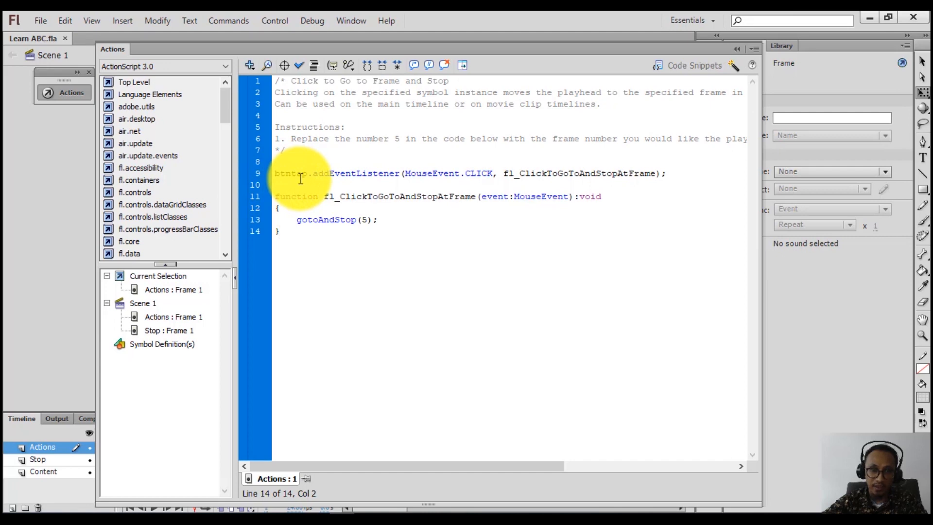
{"action": "double_click", "coordinate": [364, 219]}
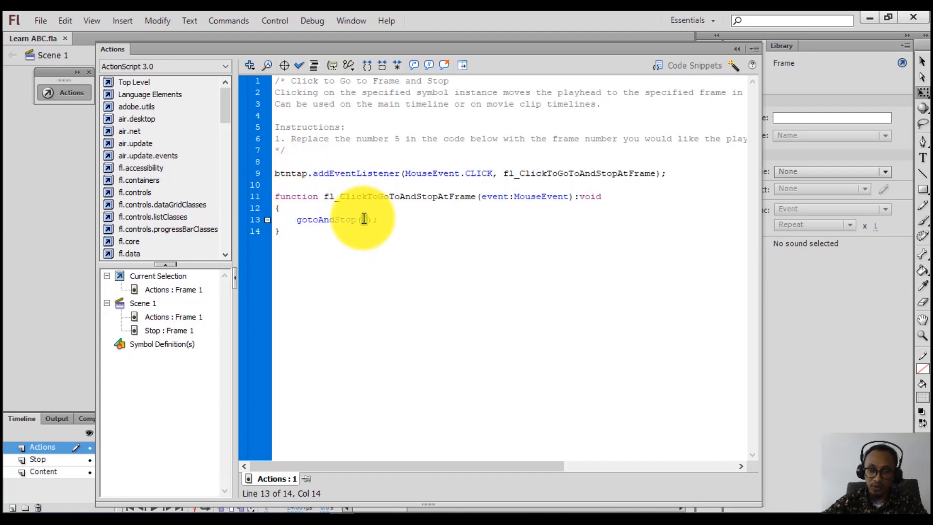
{"action": "type", "text": "2"}
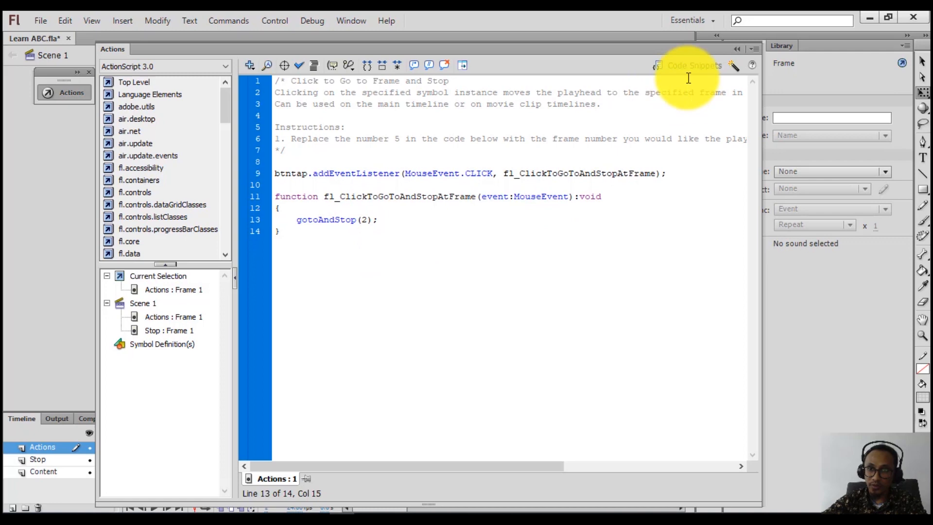
{"action": "left_click", "coordinate": [735, 49]}
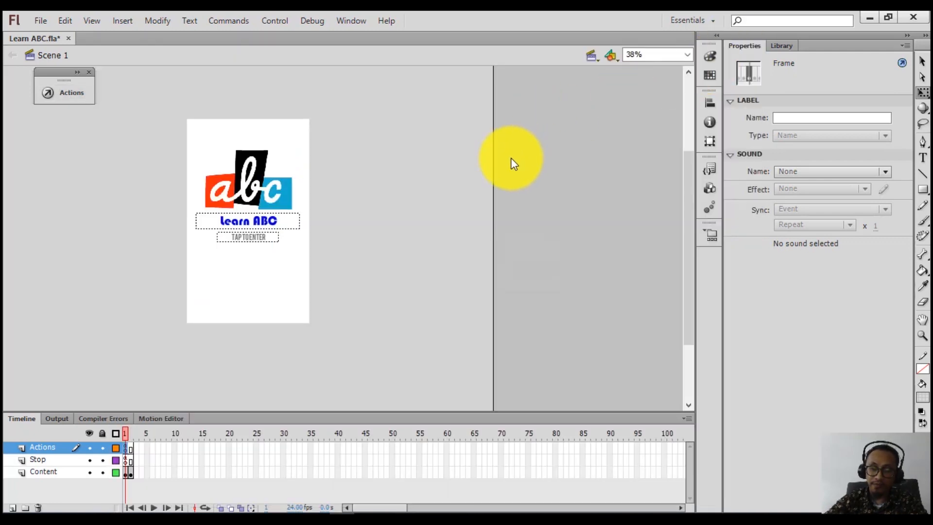
- Test the movie by tapping the opening screen and checking the apple page and its text, and end the test
{"action": "key", "text": "ctrl+Return"}
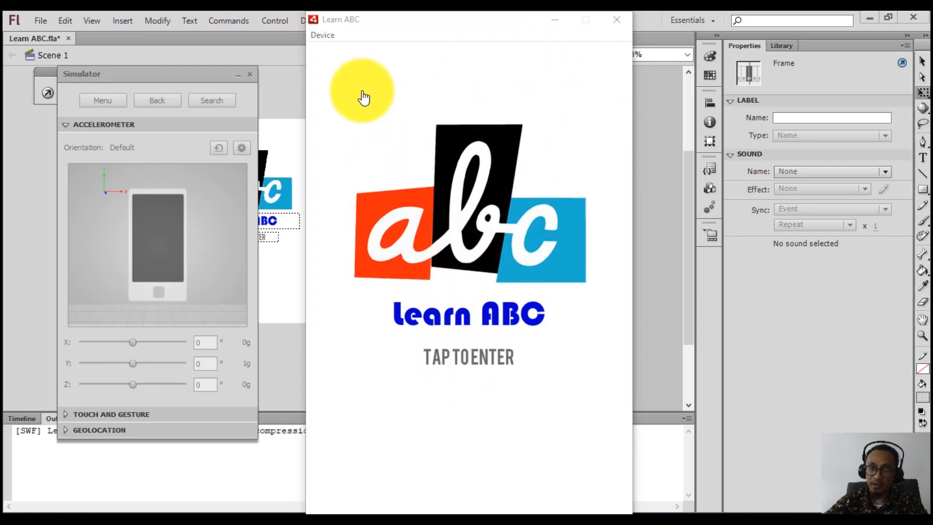
{"action": "left_click", "coordinate": [390, 109]}
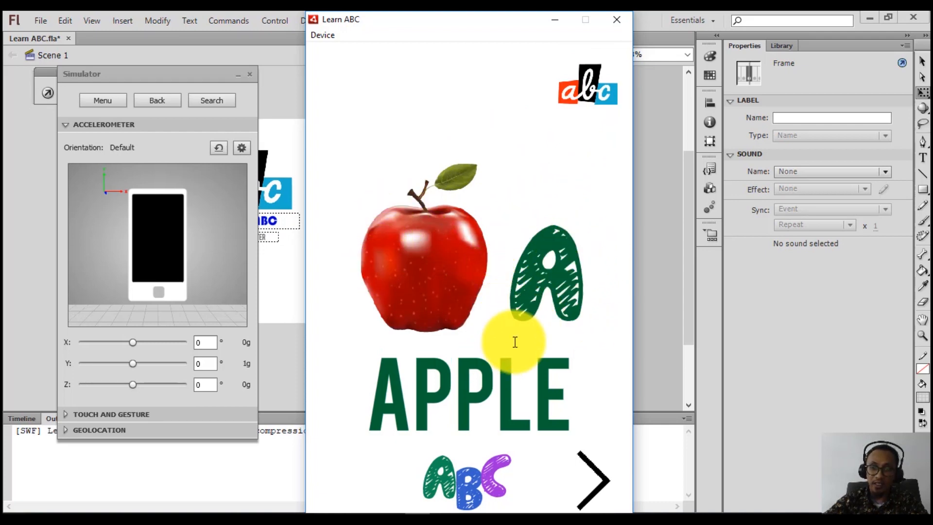
{"action": "double_click", "coordinate": [508, 386]}
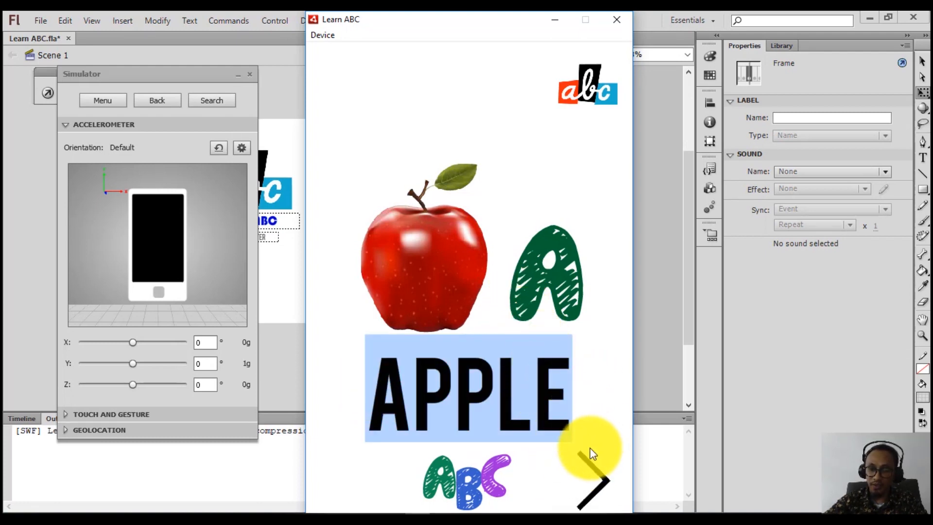
{"action": "left_click", "coordinate": [609, 394]}
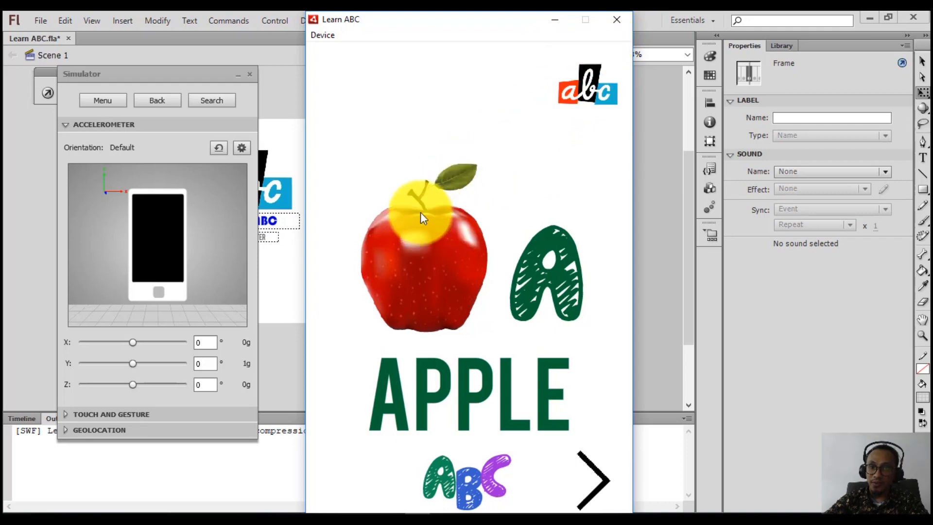
{"action": "left_click", "coordinate": [615, 22]}
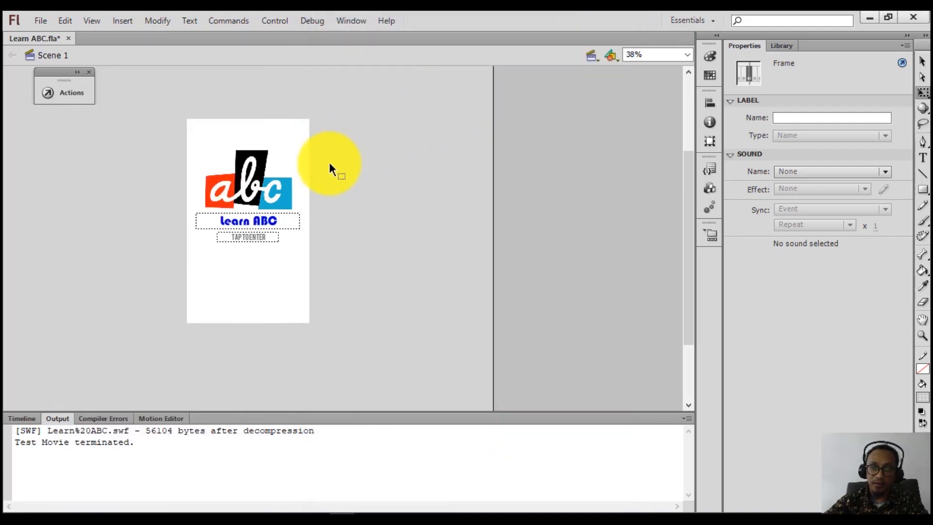
- On frame 2 of the Content layer, change the font of the single letter A beside the apple to Bebas
{"action": "left_click", "coordinate": [22, 419]}
{"action": "left_click", "coordinate": [131, 430]}
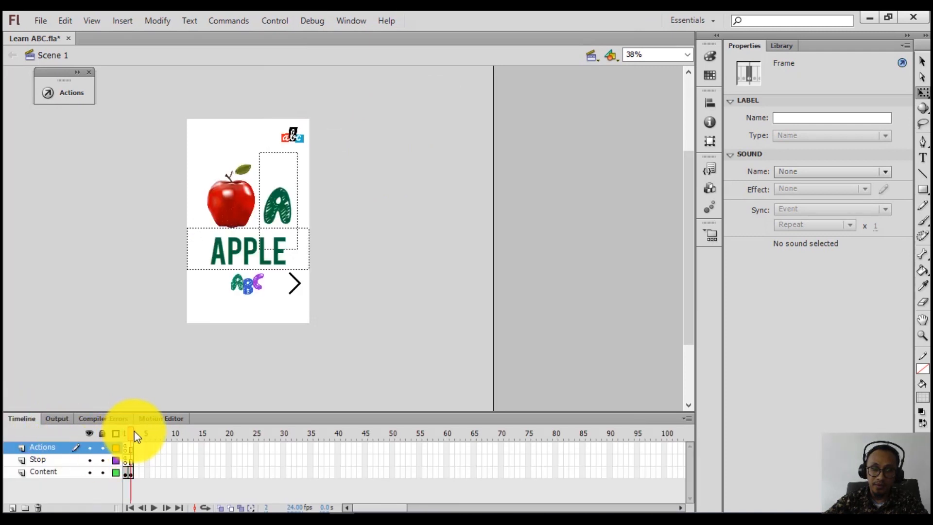
{"action": "left_click", "coordinate": [130, 470]}
{"action": "left_click", "coordinate": [131, 284]}
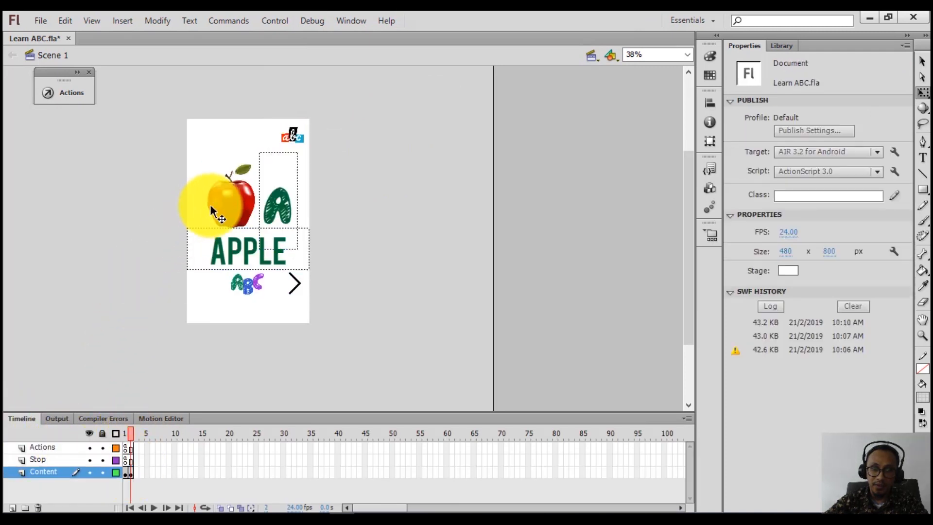
{"action": "left_click", "coordinate": [214, 199]}
{"action": "left_click", "coordinate": [282, 199], "text": "shift"}
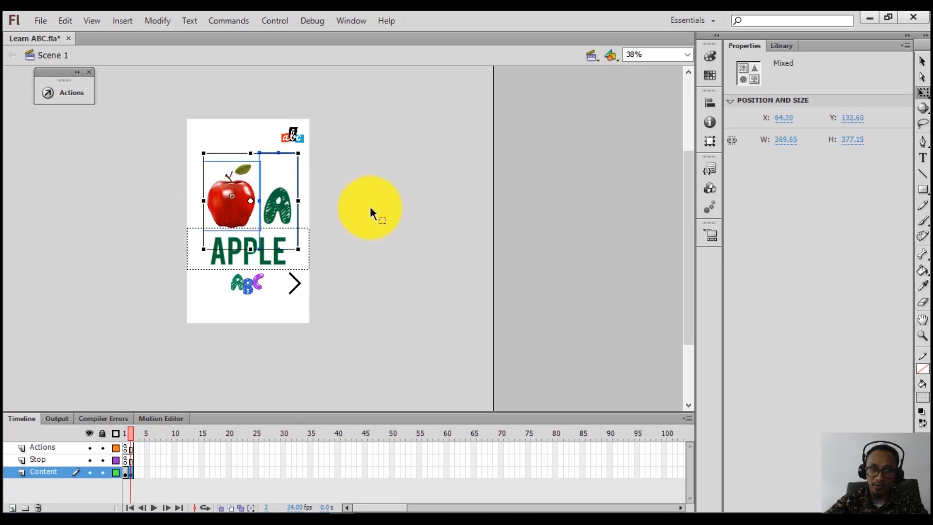
{"action": "left_click", "coordinate": [370, 211]}
{"action": "left_click", "coordinate": [279, 208]}
{"action": "double_click", "coordinate": [279, 208]}
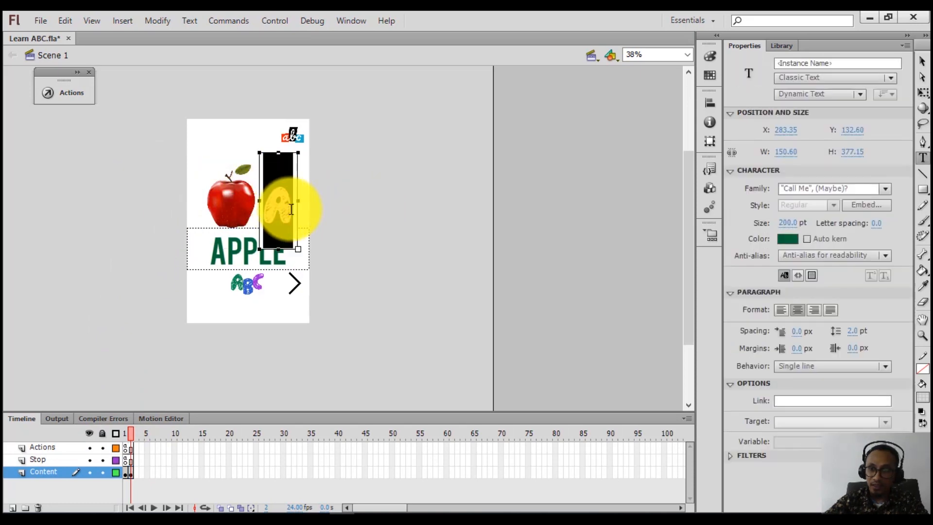
{"action": "left_click", "coordinate": [885, 190]}
{"action": "scroll", "coordinate": [867, 311], "scroll_direction": "down", "scroll_amount": 8}
{"action": "scroll", "coordinate": [868, 315], "scroll_direction": "down", "scroll_amount": 15}
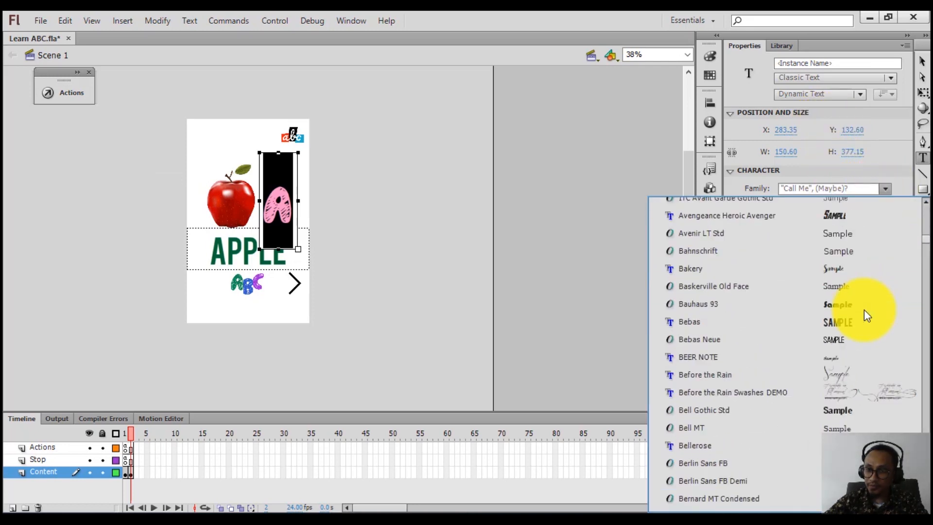
{"action": "left_click", "coordinate": [829, 320]}
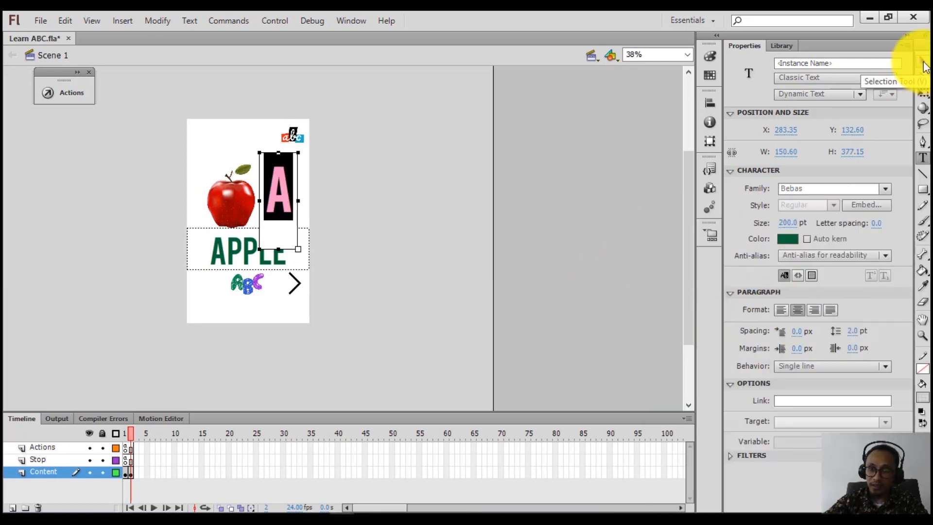
- Set the font size of the letter A to 150 pt
{"action": "left_click", "coordinate": [785, 223]}
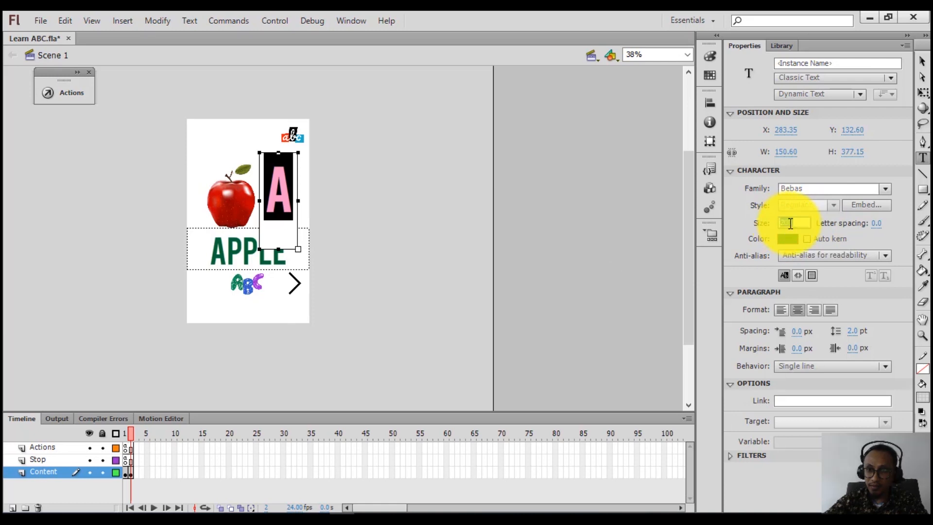
{"action": "type", "text": "15"}
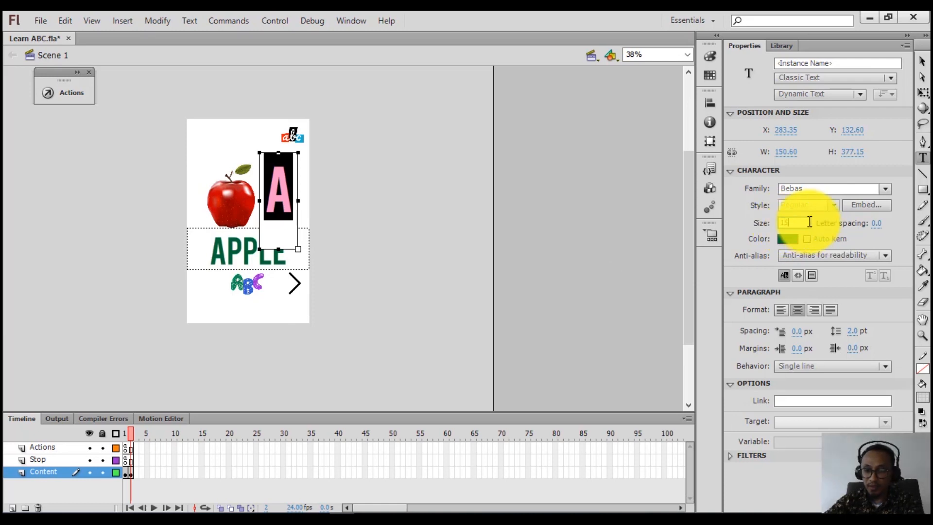
{"action": "type", "text": "0"}
{"action": "key", "text": "Return"}
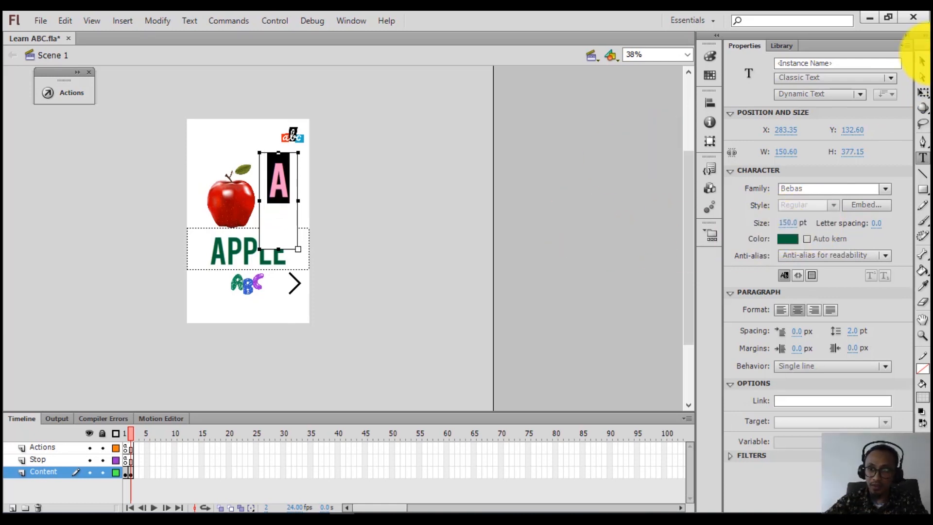
- Move the letter A slightly down beside the apple and shift the apple image up to about Y 140
{"action": "left_click", "coordinate": [923, 62]}
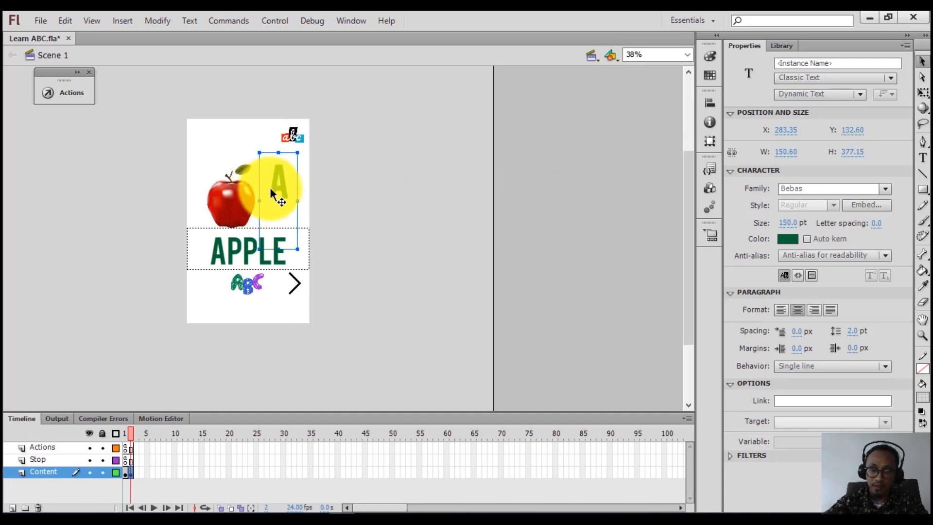
{"action": "left_click_drag", "start_coordinate": [278, 181], "coordinate": [242, 191]}
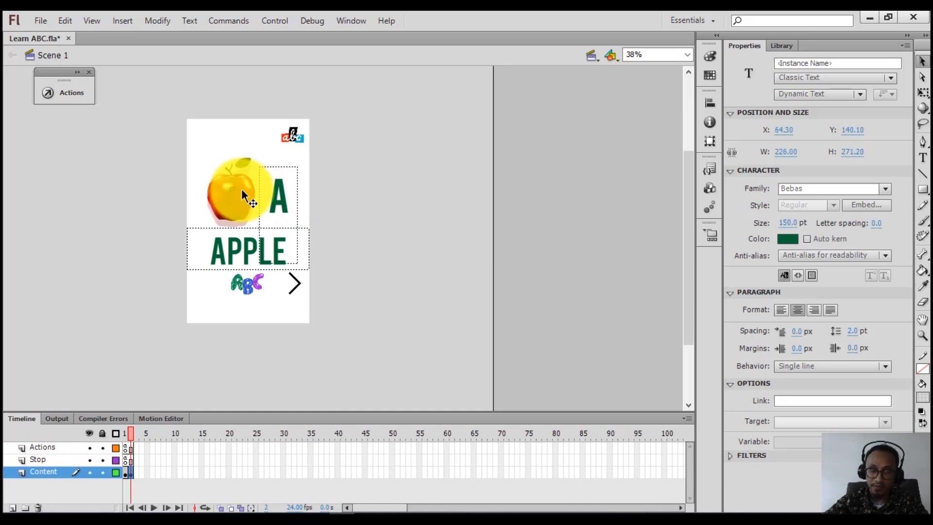
{"action": "left_click", "coordinate": [243, 194]}
{"action": "left_click", "coordinate": [366, 189]}
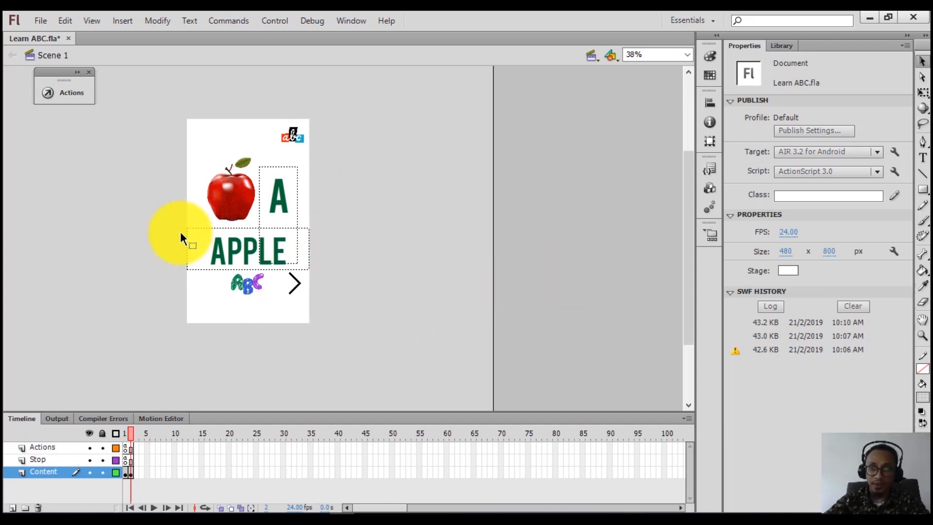
- Convert the apple image to a button symbol named btnapple
{"action": "left_click", "coordinate": [224, 194]}
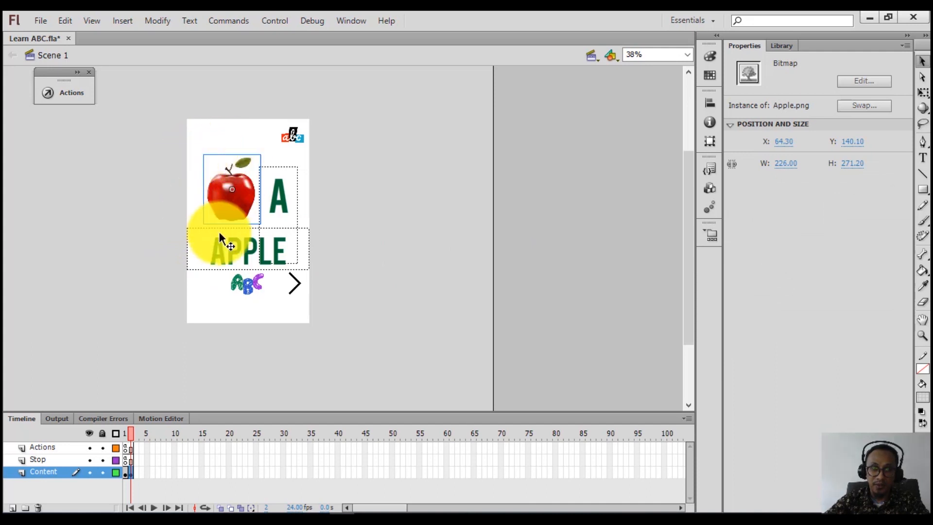
{"action": "right_click", "coordinate": [231, 205]}
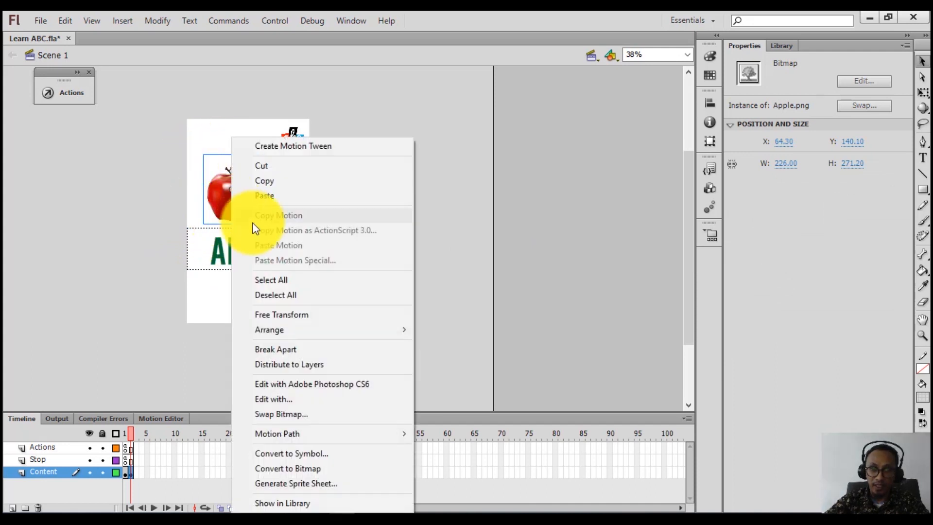
{"action": "left_click", "coordinate": [286, 451]}
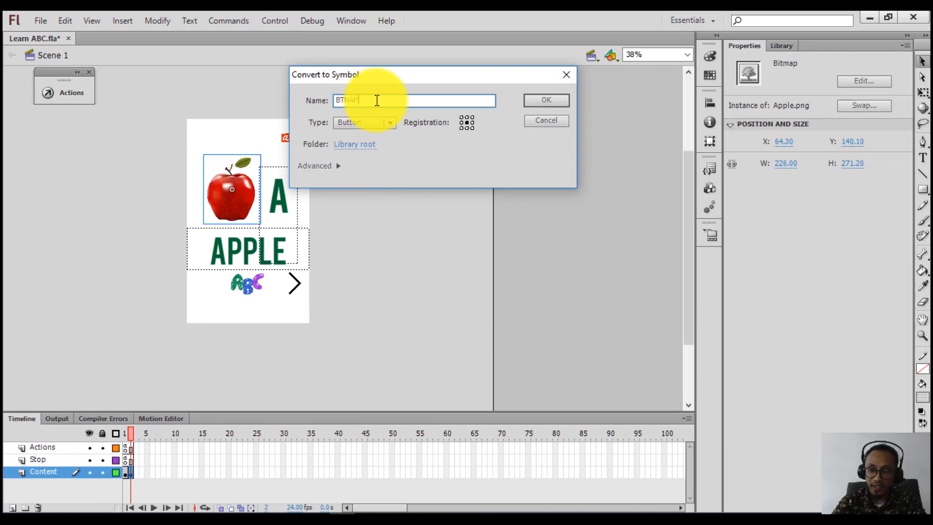
{"action": "left_click", "coordinate": [547, 101]}
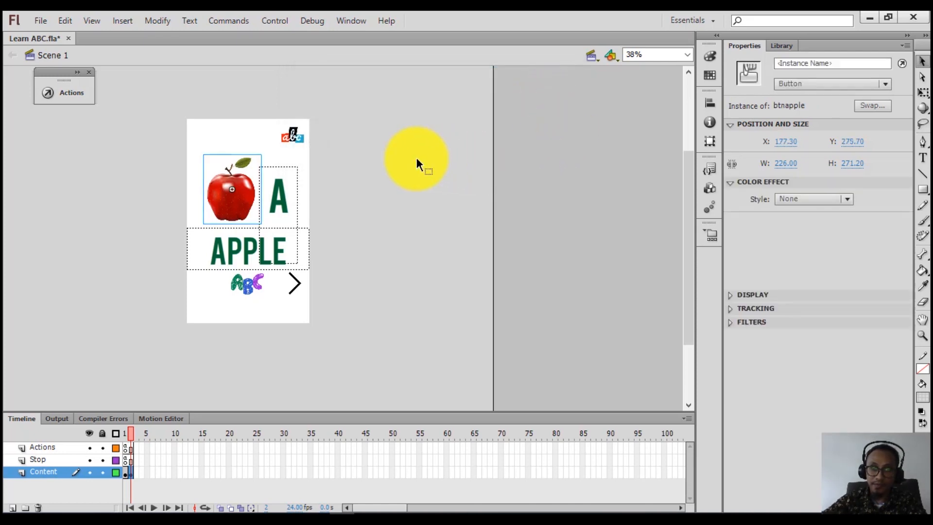
- Open the btnapple button for editing and insert a keyframe in the Down state of Layer 1
{"action": "double_click", "coordinate": [232, 204]}
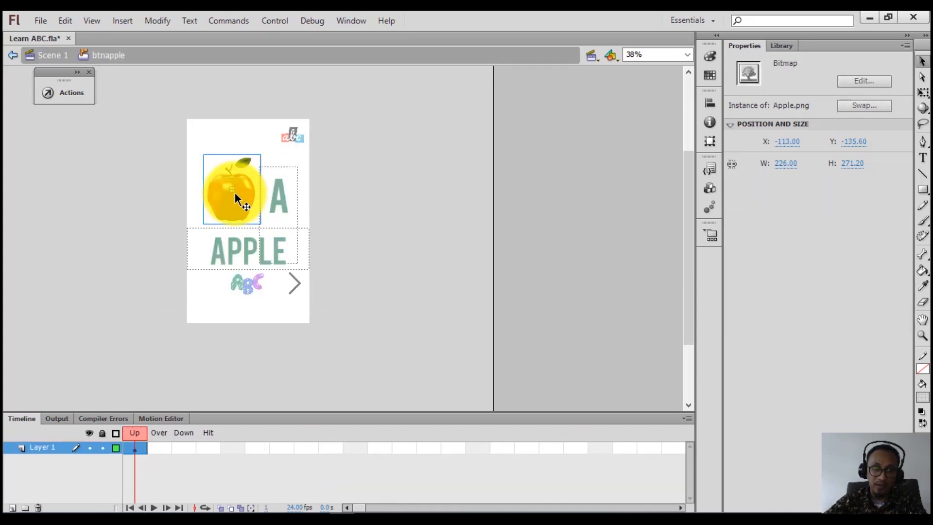
{"action": "left_click", "coordinate": [130, 453]}
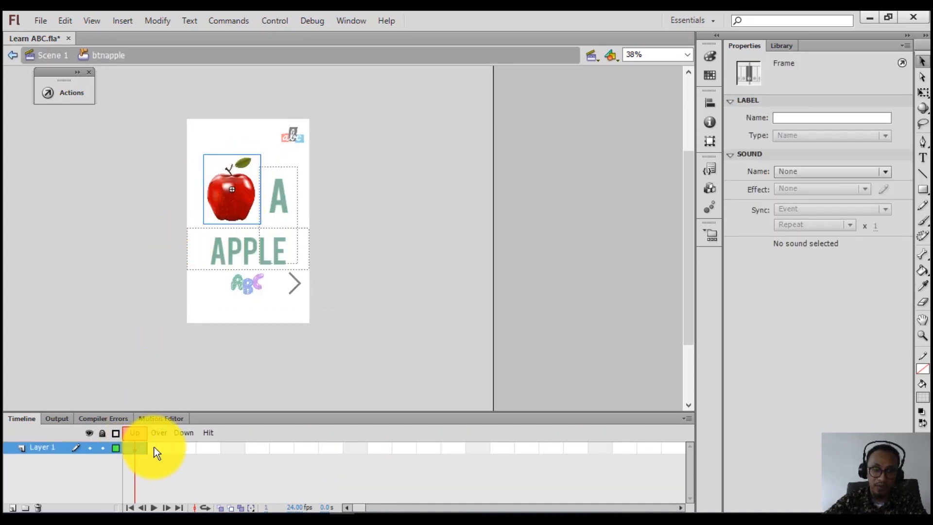
{"action": "left_click", "coordinate": [156, 447]}
{"action": "left_click", "coordinate": [175, 447]}
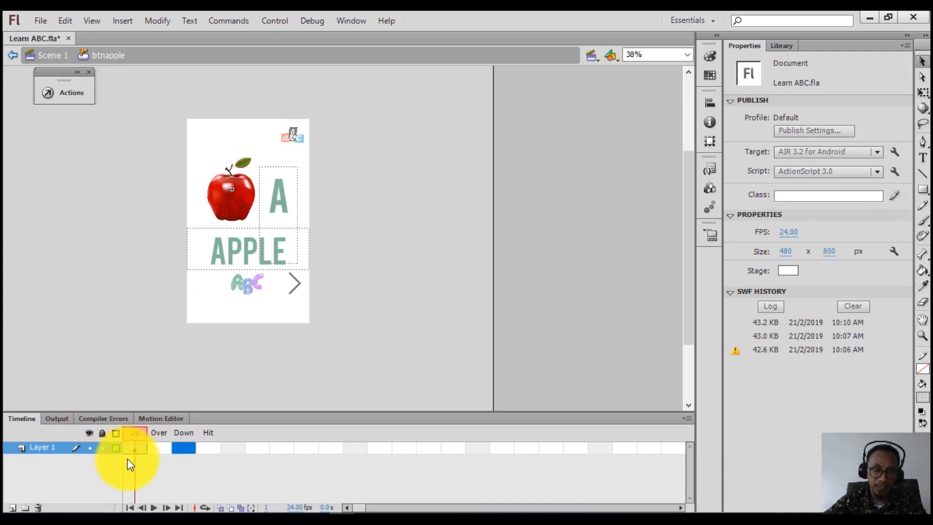
{"action": "left_click", "coordinate": [140, 449]}
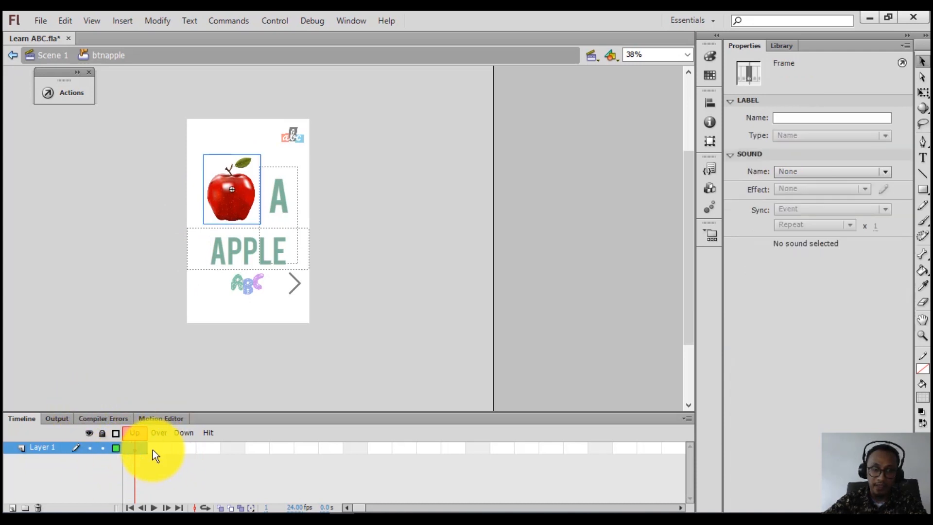
{"action": "left_click", "coordinate": [180, 448]}
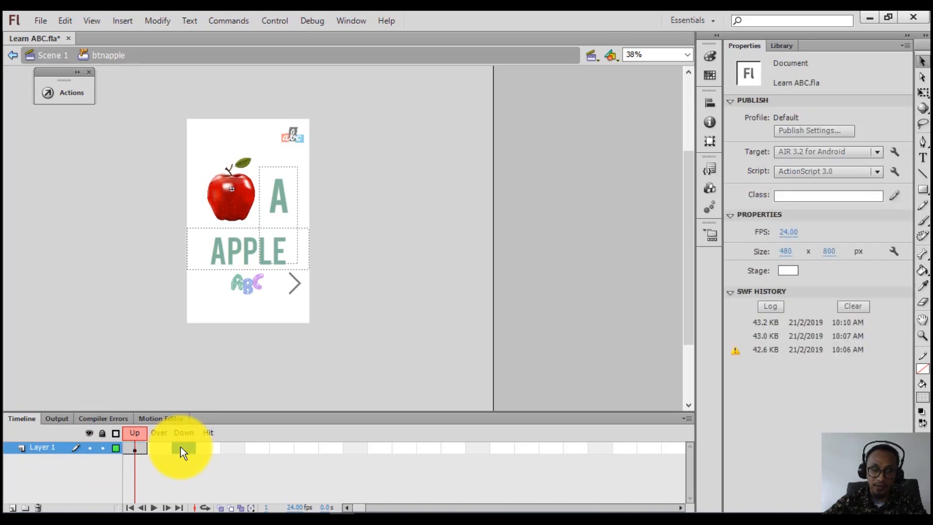
{"action": "right_click", "coordinate": [179, 447]}
{"action": "left_click", "coordinate": [246, 178]}
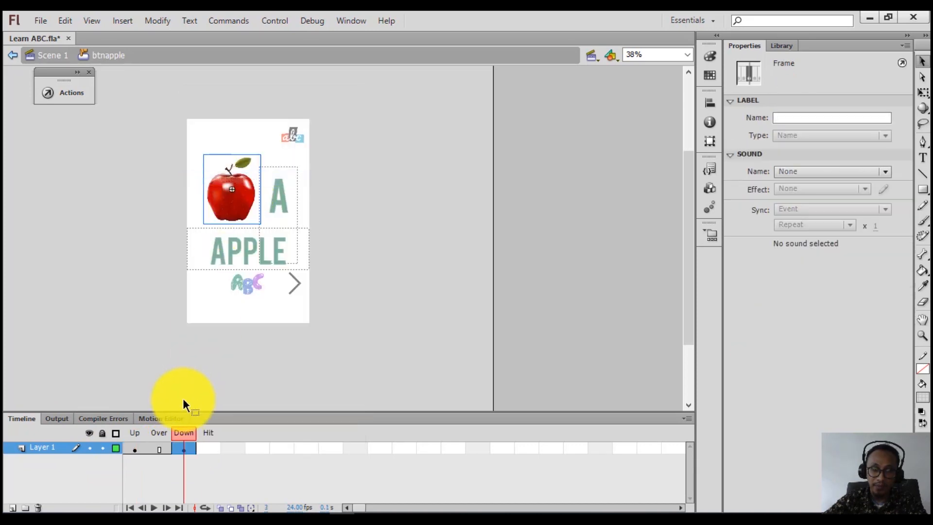
- Add a new layer above the apple layer inside btnapple and select its Down frame
{"action": "left_click", "coordinate": [14, 508]}
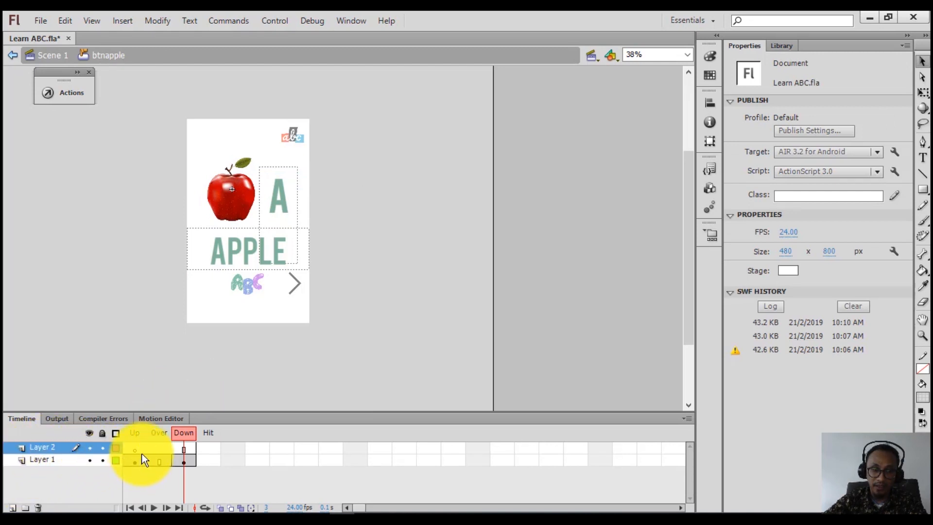
{"action": "left_click", "coordinate": [180, 451]}
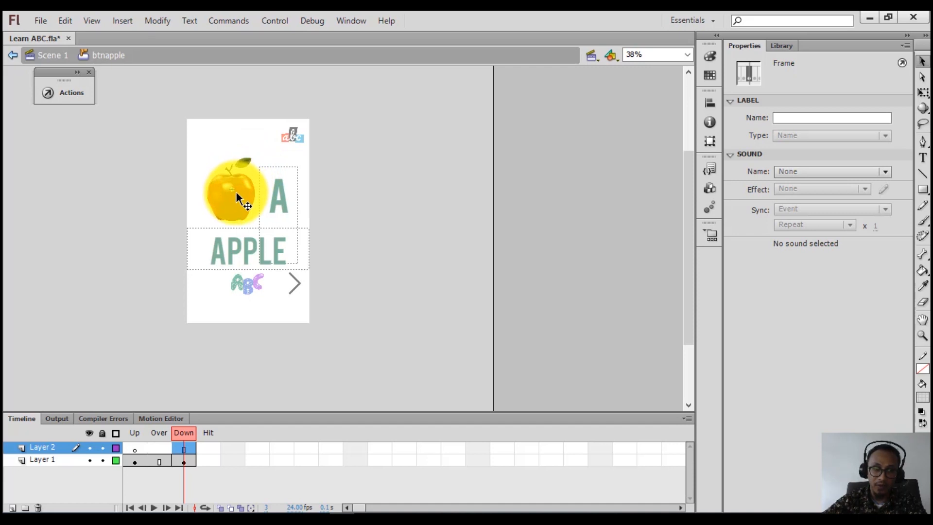
{"action": "left_click_drag", "start_coordinate": [237, 195], "coordinate": [243, 366]}
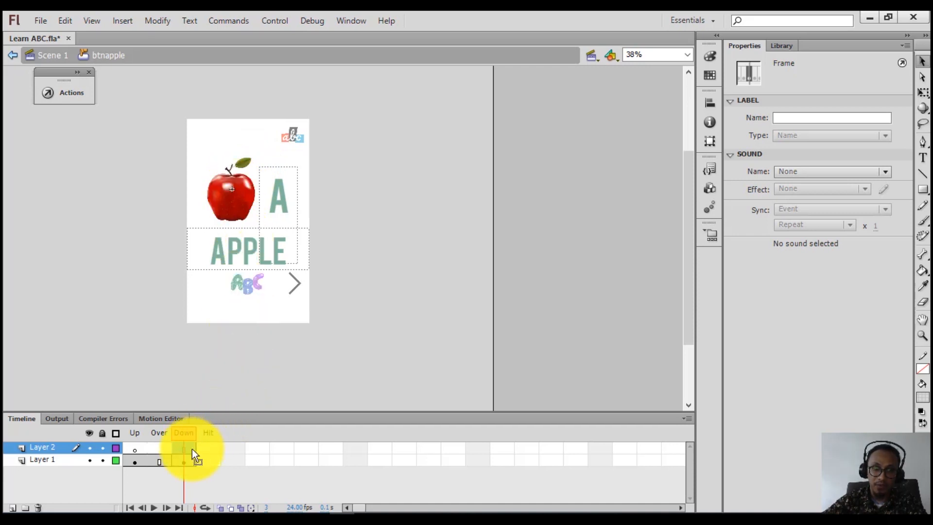
{"action": "left_click", "coordinate": [177, 460]}
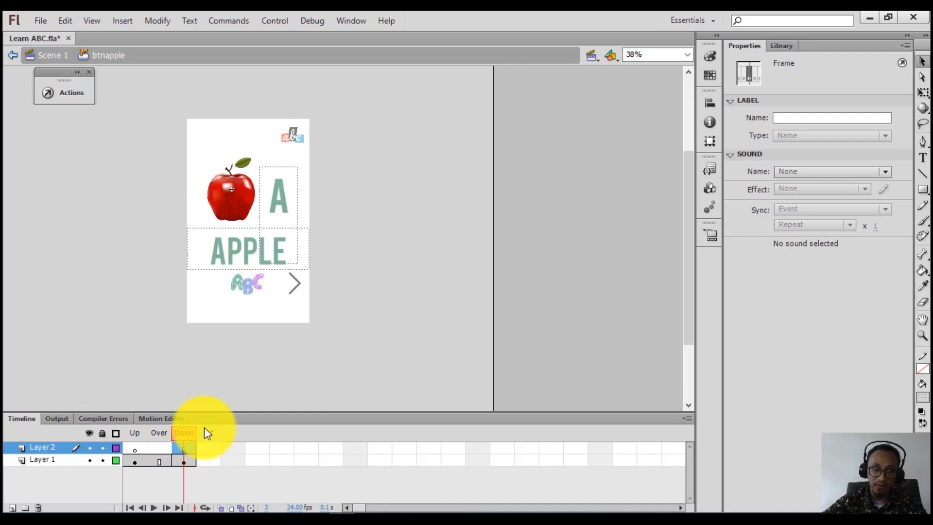
{"action": "left_click_drag", "start_coordinate": [186, 460], "coordinate": [188, 446]}
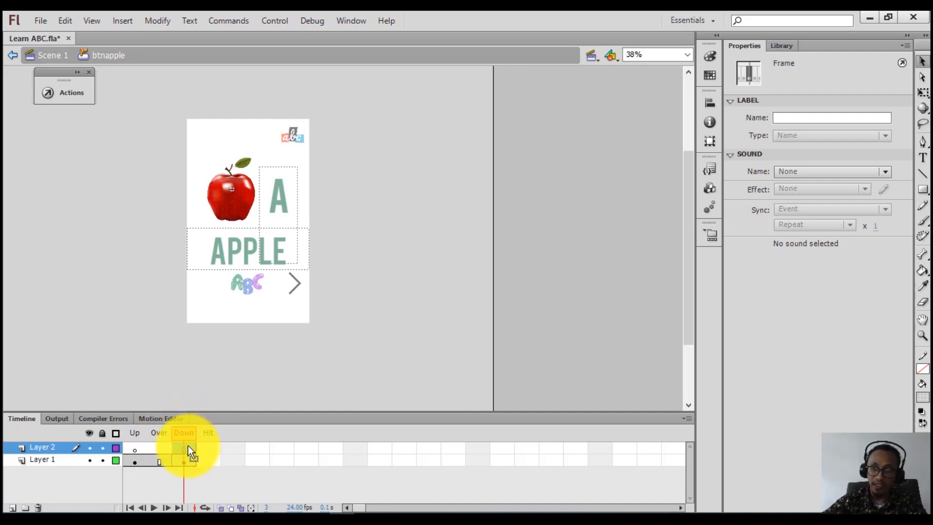
- Try to add the A.wav sound from the library to Layer 2, and undo it
{"action": "left_click", "coordinate": [789, 46]}
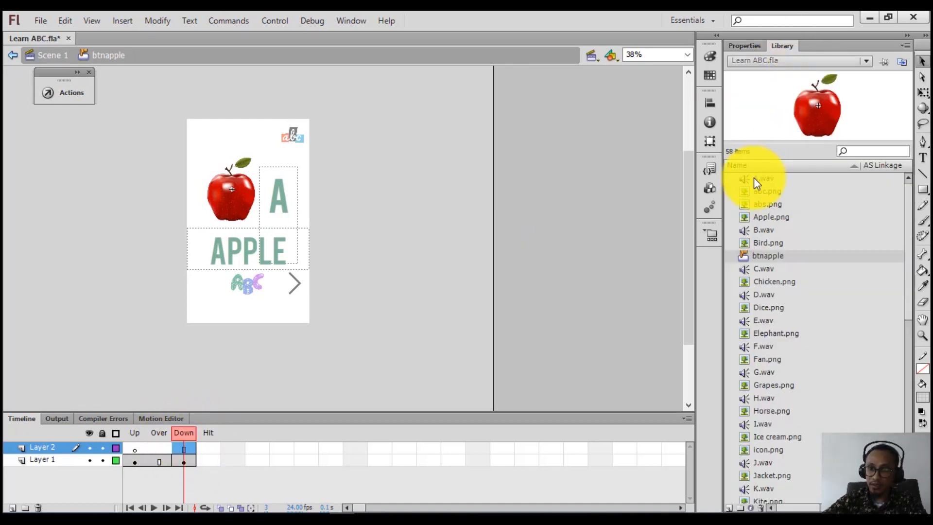
{"action": "left_click", "coordinate": [768, 180]}
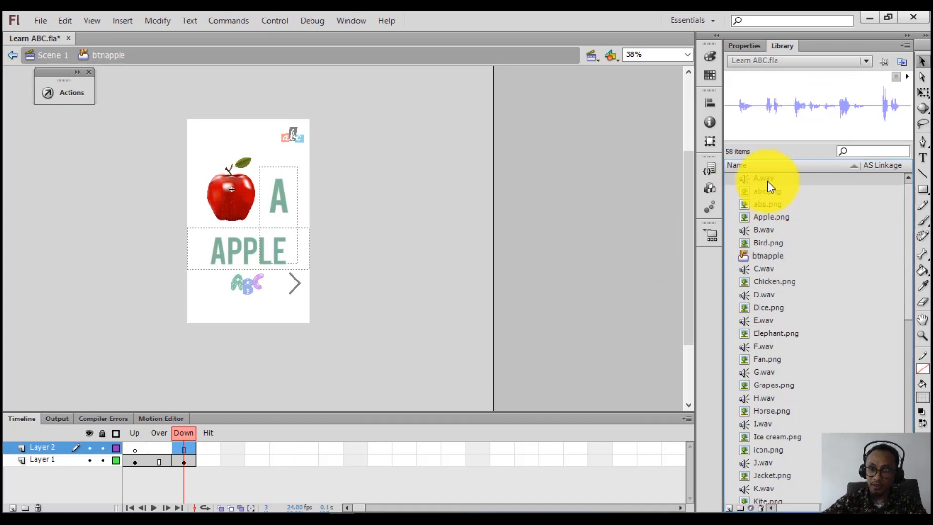
{"action": "left_click_drag", "start_coordinate": [747, 180], "coordinate": [232, 208]}
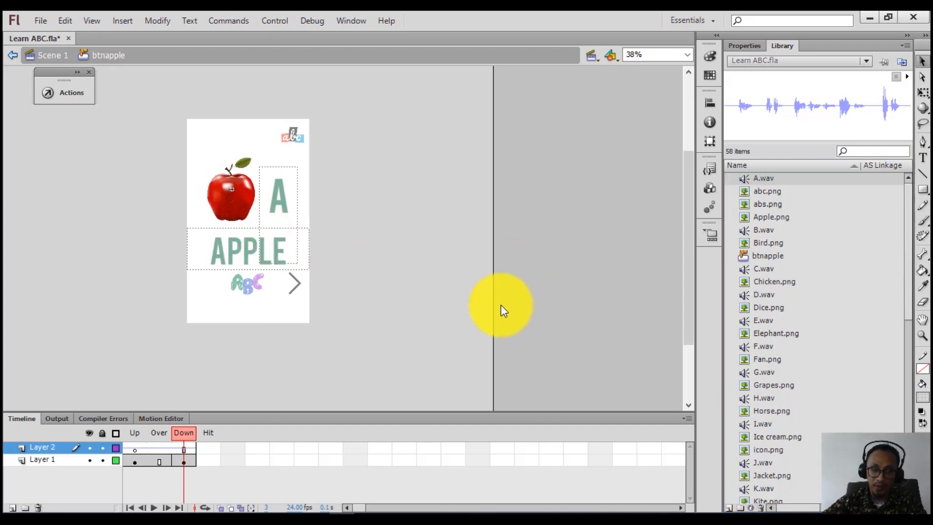
{"action": "key", "text": "ctrl+z"}
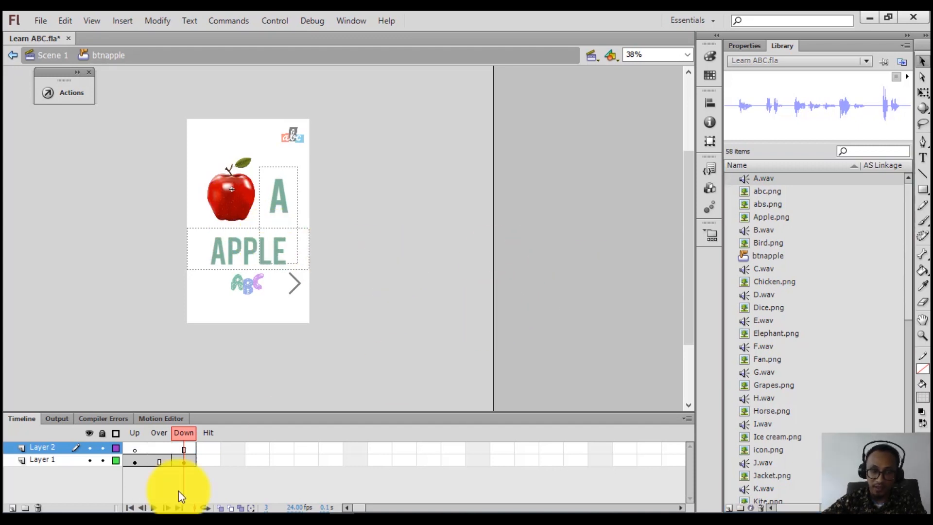
- Insert a blank keyframe in the Down state of Layer 2 and add the A.wav sound from the library to it
{"action": "right_click", "coordinate": [184, 447]}
{"action": "left_click", "coordinate": [255, 193]}
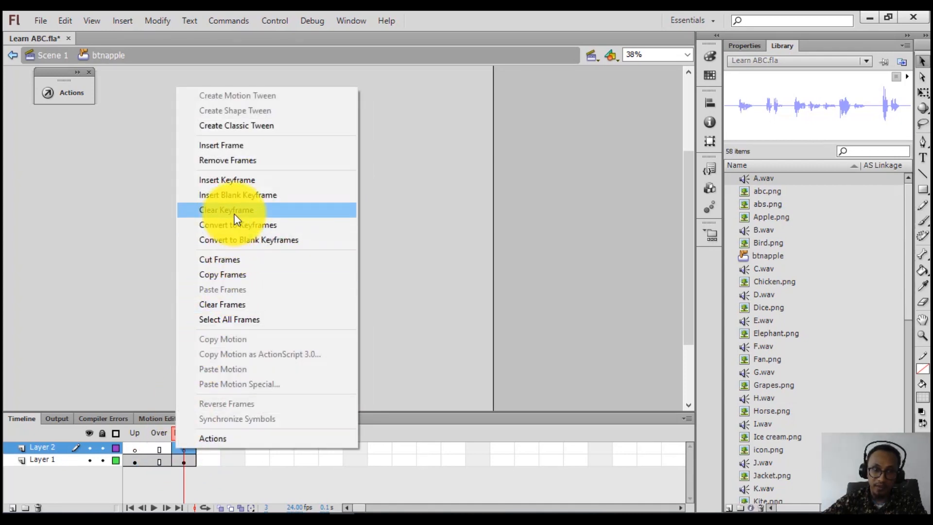
{"action": "left_click", "coordinate": [345, 378]}
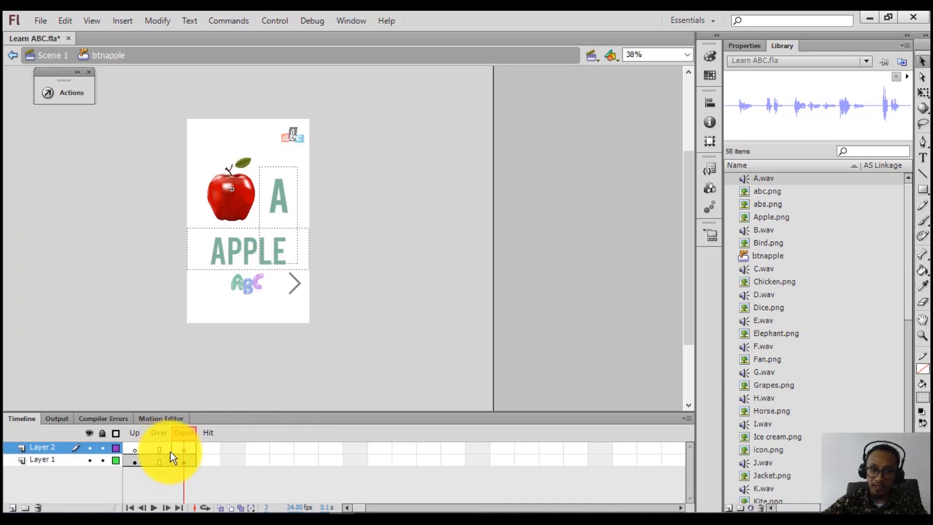
{"action": "left_click", "coordinate": [183, 447]}
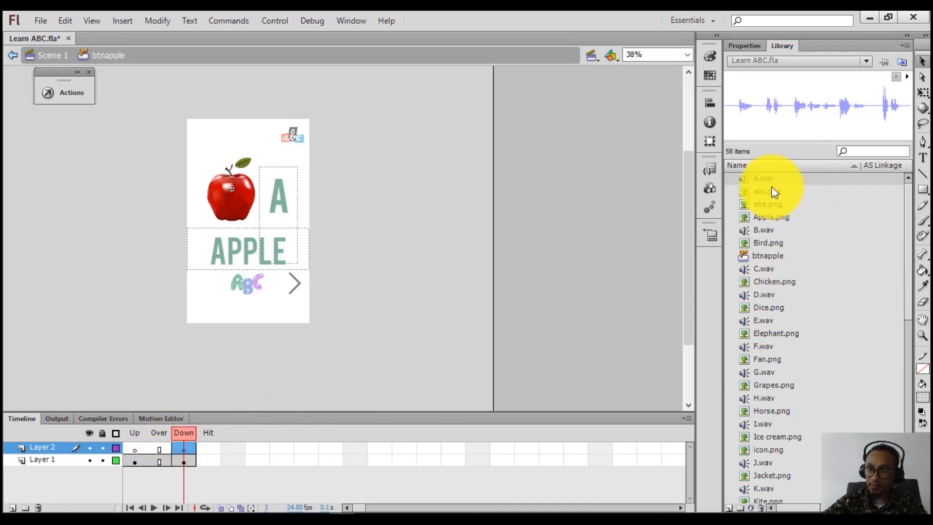
{"action": "left_click_drag", "start_coordinate": [761, 182], "coordinate": [244, 205]}
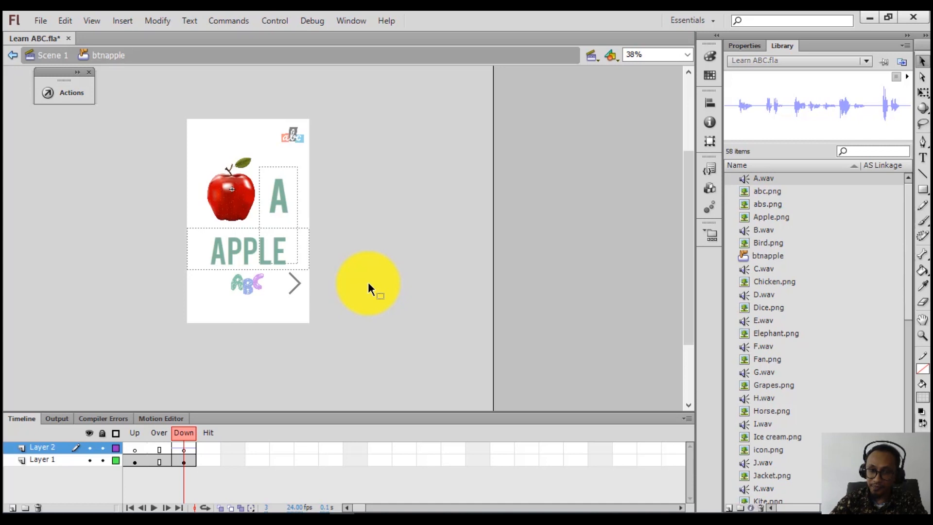
- Test the movie, enter the apple page to check the apple button, and close the preview
{"action": "key", "text": "ctrl+Return"}
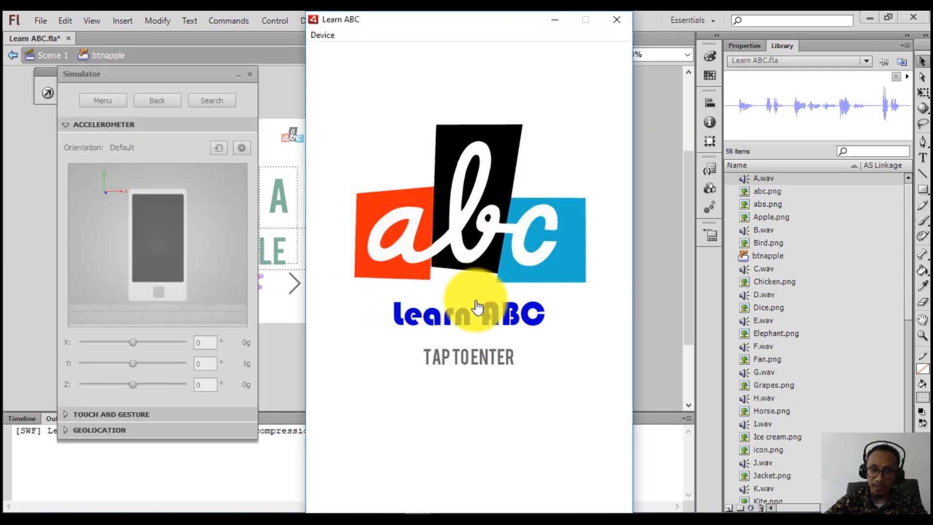
{"action": "left_click", "coordinate": [476, 306]}
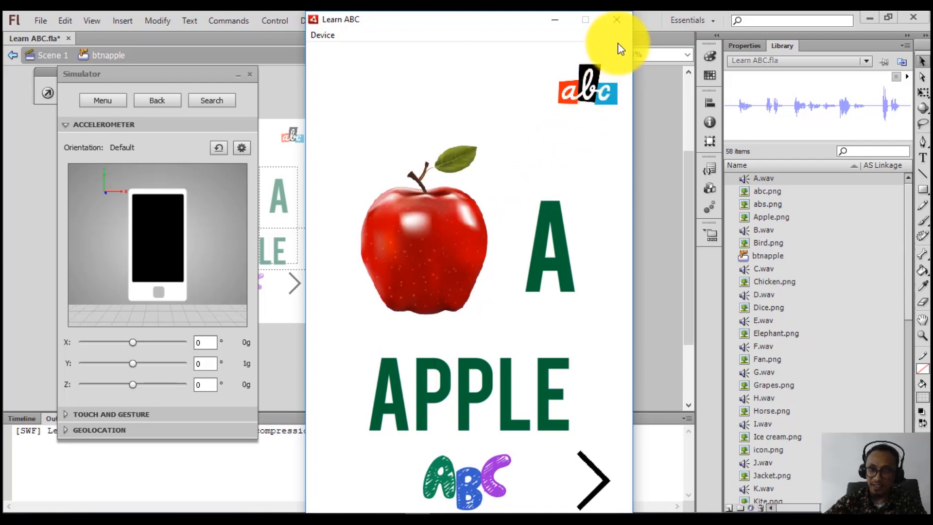
{"action": "left_click", "coordinate": [615, 20]}
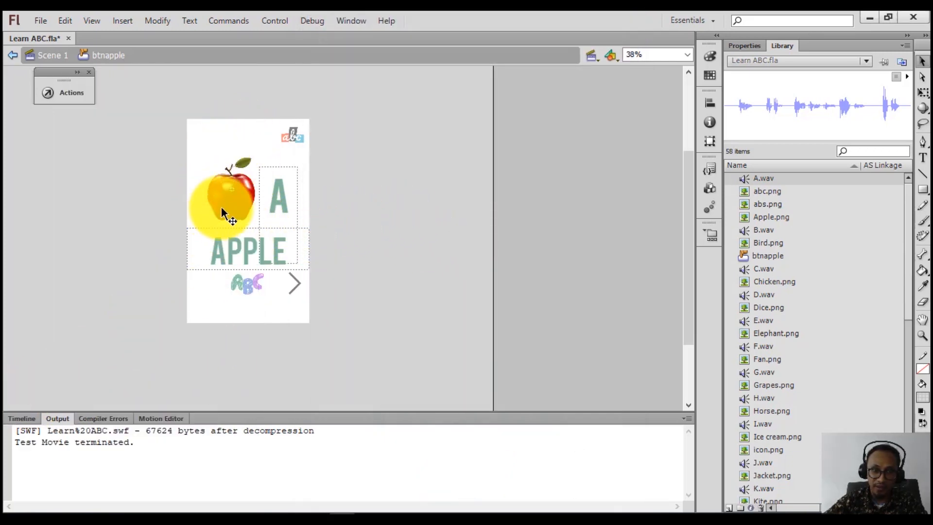
- Set the sync of the A.wav sound on Layer 2's Down frame to Start
{"action": "left_click", "coordinate": [27, 422]}
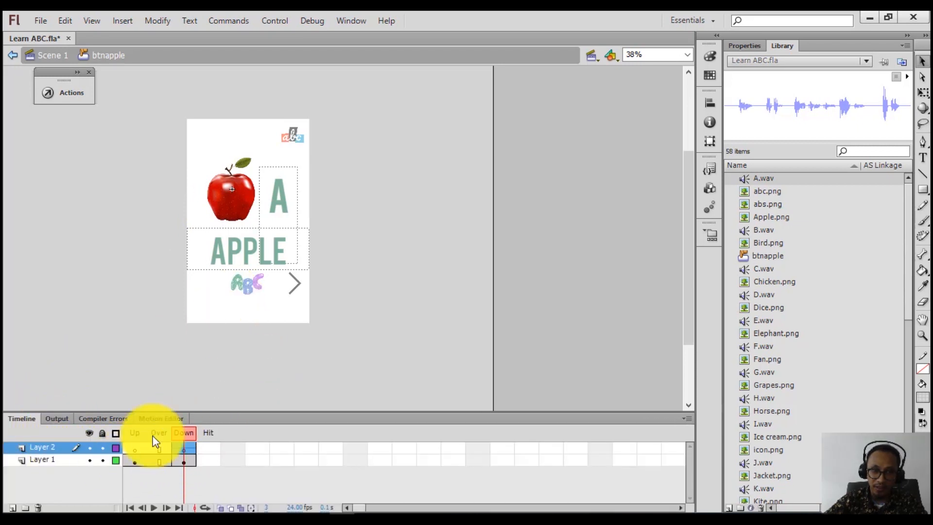
{"action": "key", "text": "F6"}
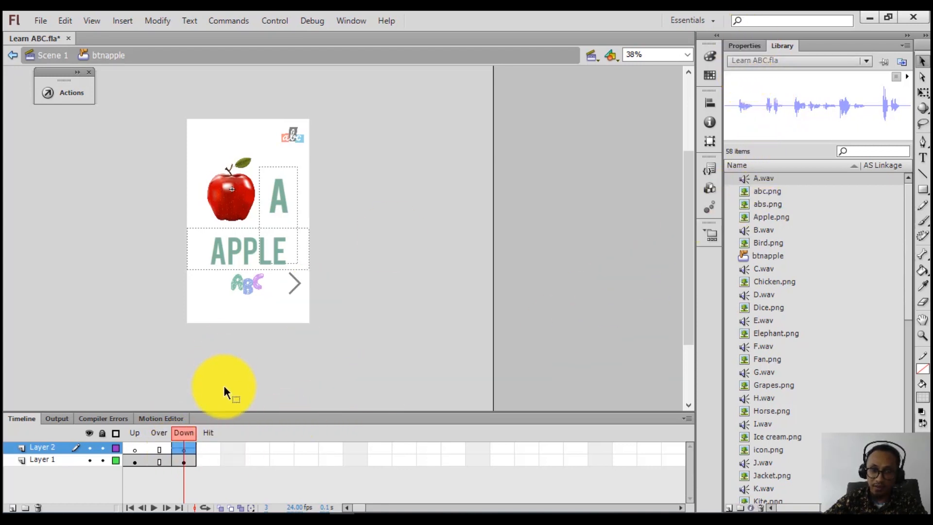
{"action": "left_click", "coordinate": [746, 45]}
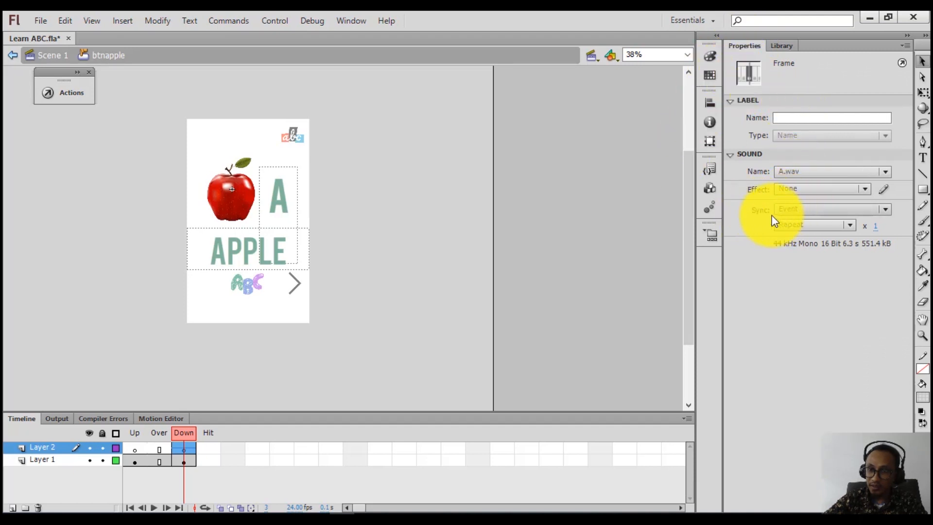
{"action": "left_click", "coordinate": [790, 215]}
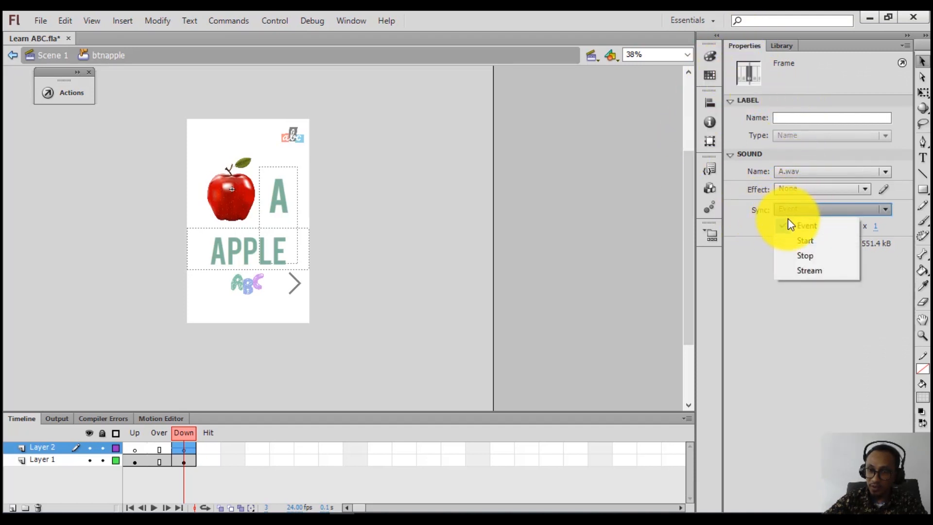
{"action": "left_click", "coordinate": [791, 240]}
{"action": "left_click", "coordinate": [590, 226]}
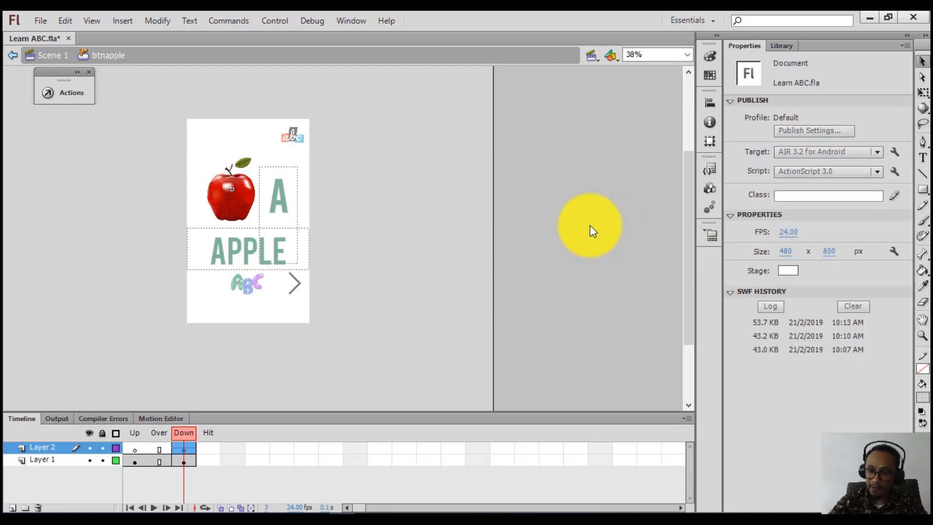
- Test the movie again on the apple page to check the sound with Start sync, then end the test
{"action": "key", "text": "ctrl+Return"}
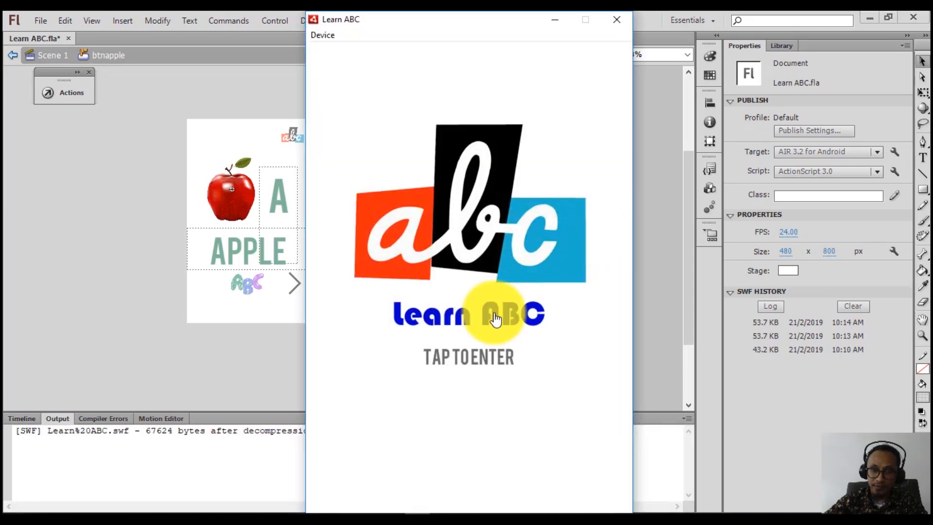
{"action": "left_click", "coordinate": [477, 333]}
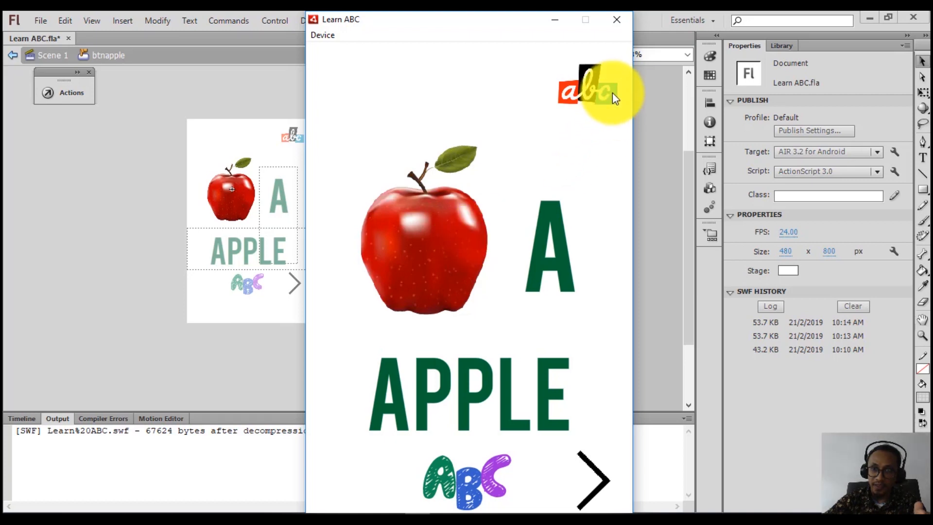
{"action": "left_click", "coordinate": [616, 20]}
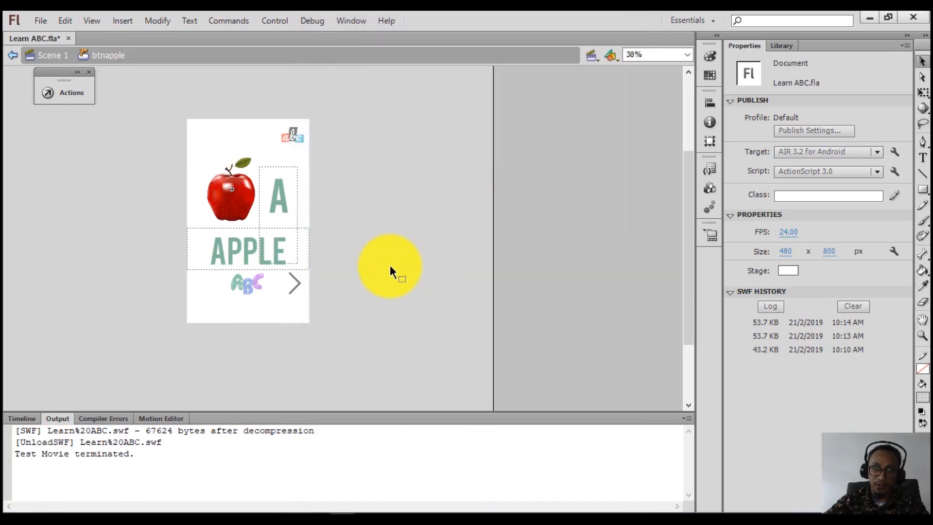
- Leave the btnapple symbol and return to Scene 1 with its timeline shown
{"action": "double_click", "coordinate": [390, 264]}
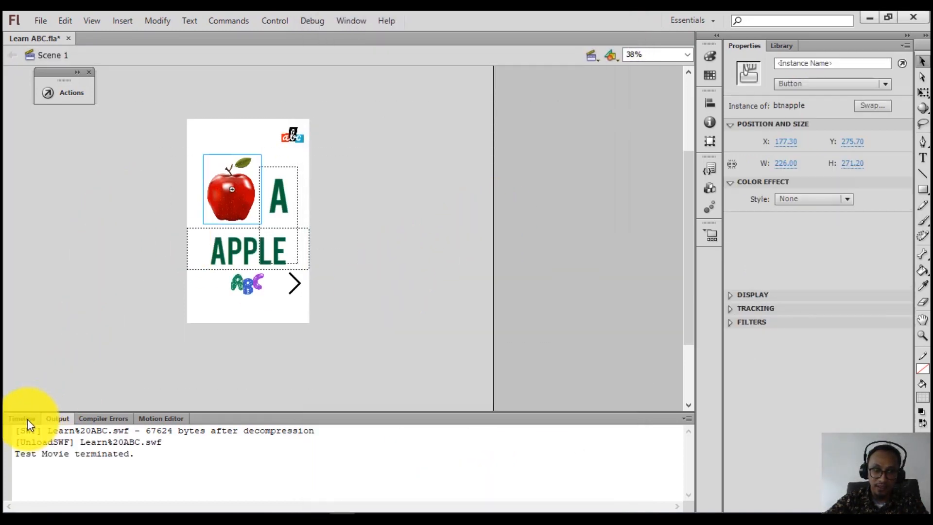
{"action": "left_click", "coordinate": [28, 419]}
{"action": "scroll", "coordinate": [94, 334], "scroll_direction": "down", "scroll_amount": 3}
{"action": "scroll", "coordinate": [113, 314], "scroll_direction": "up", "scroll_amount": 2}
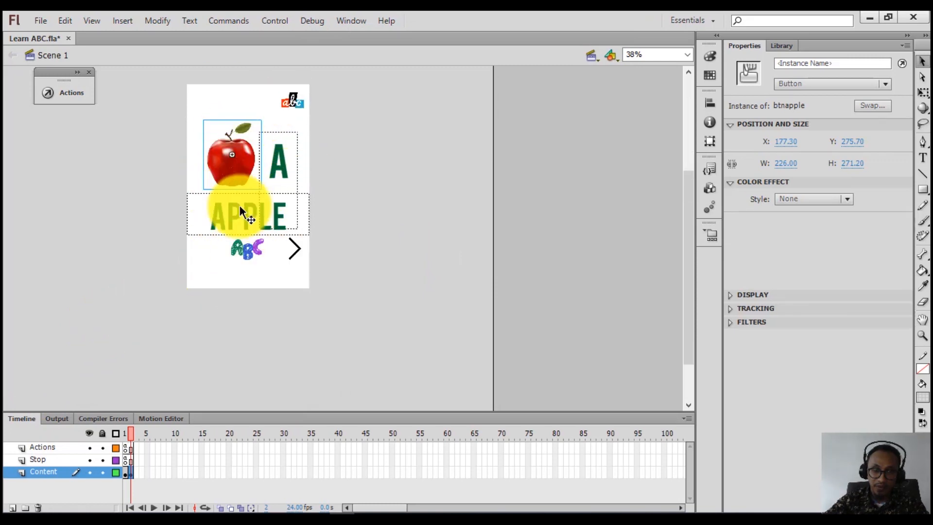
- Convert the colourful ABC picture on frame 2 to a button symbol named btnmain
{"action": "left_click", "coordinate": [242, 253]}
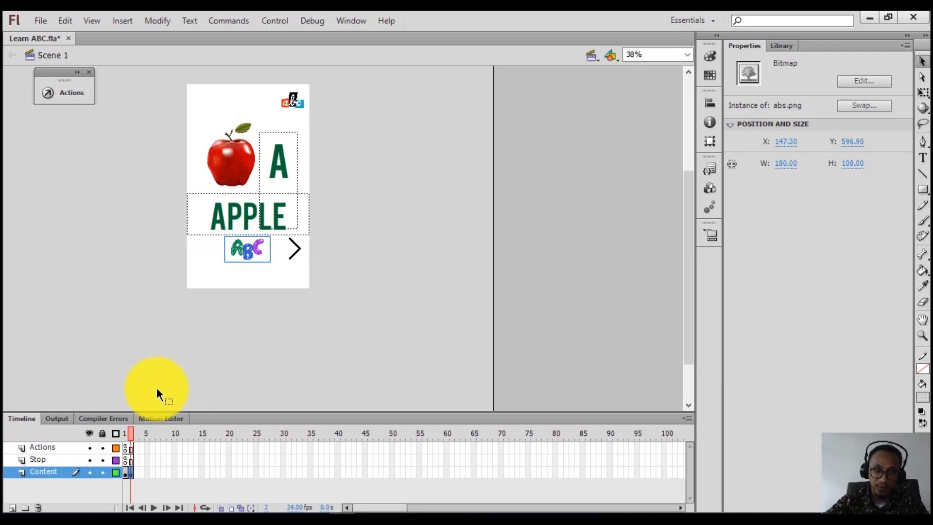
{"action": "left_click", "coordinate": [124, 433]}
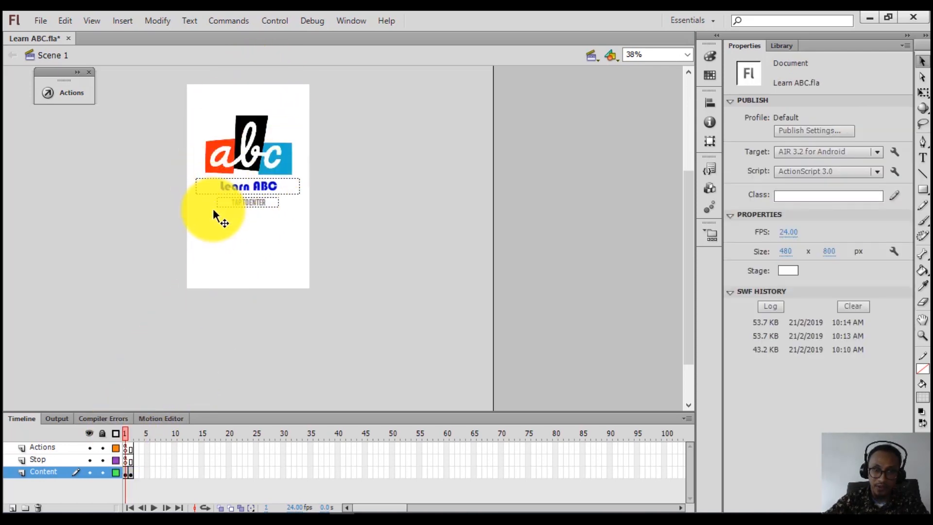
{"action": "left_click", "coordinate": [130, 435]}
{"action": "left_click", "coordinate": [246, 244]}
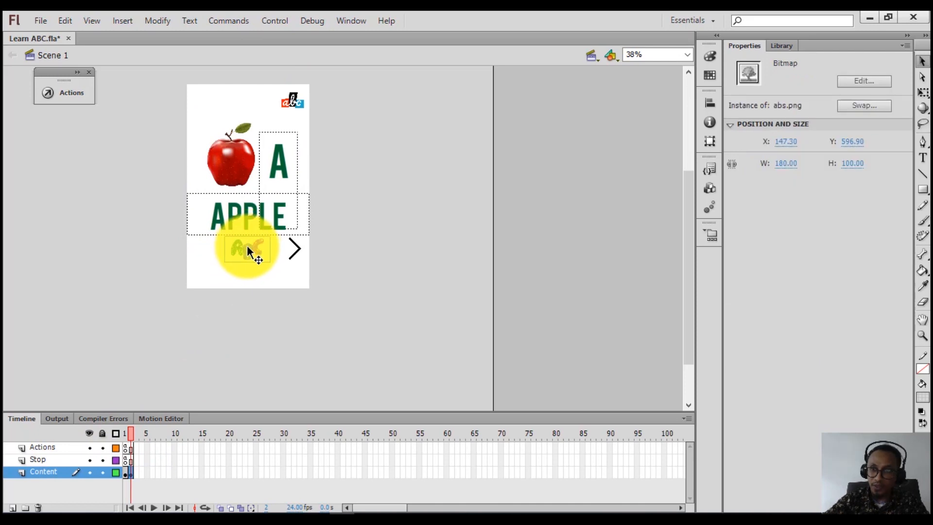
{"action": "right_click", "coordinate": [250, 250]}
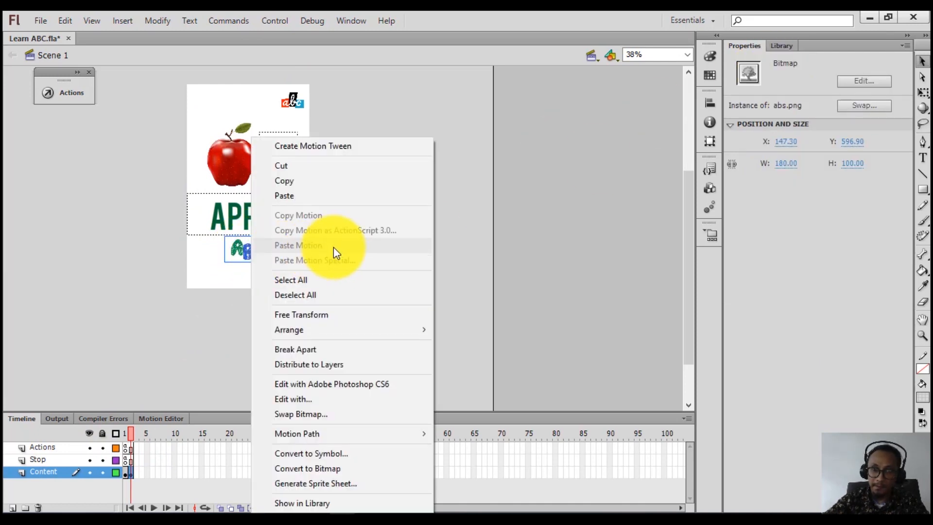
{"action": "left_click", "coordinate": [310, 454]}
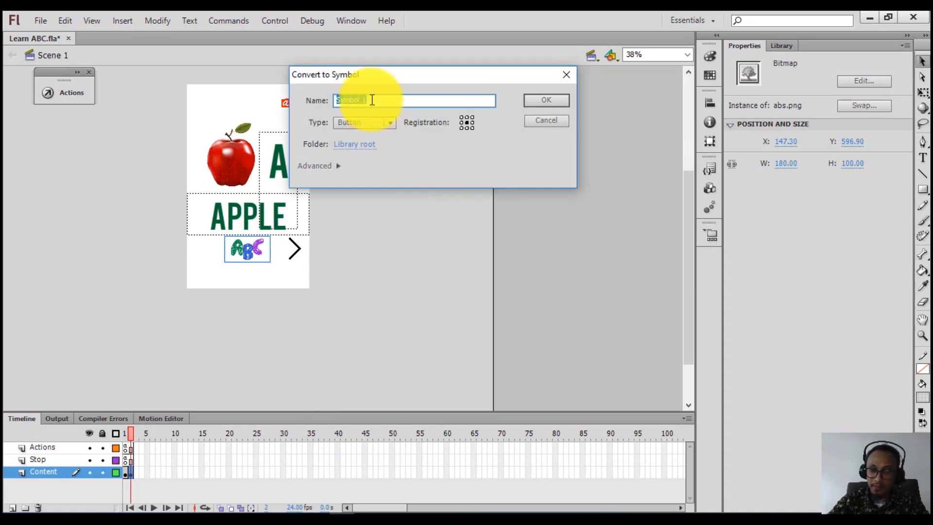
{"action": "type", "text": "btnmain"}
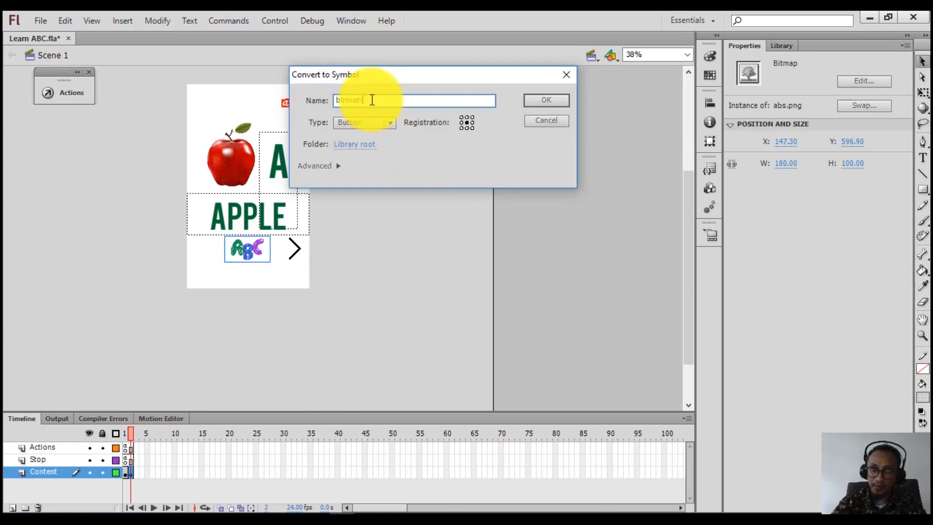
{"action": "left_click", "coordinate": [531, 102]}
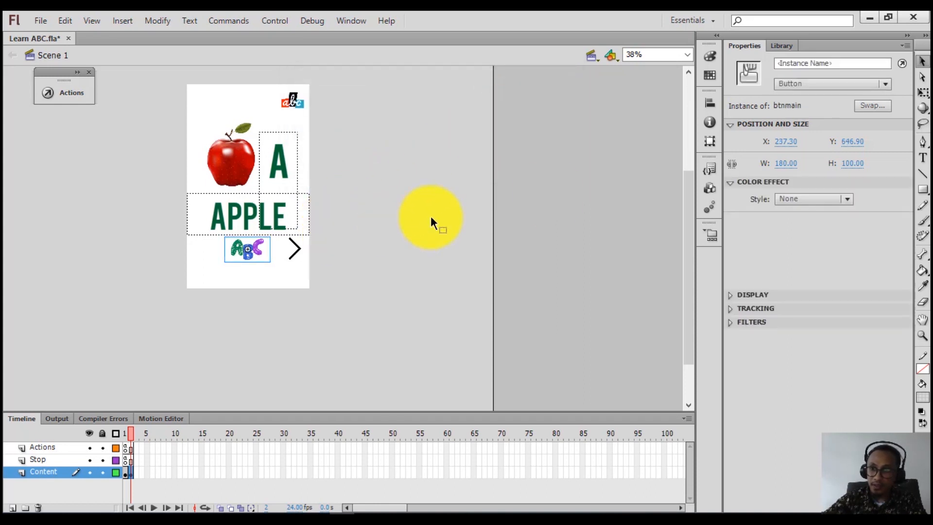
- Give the ABC button on the apple page the instance name btnmain
{"action": "left_click", "coordinate": [785, 63]}
{"action": "type", "text": "btnmain"}
{"action": "key", "text": "Return"}
- Insert the Click to Go to Frame and Stop code snippet for the btnmain button
{"action": "right_click", "coordinate": [258, 252]}
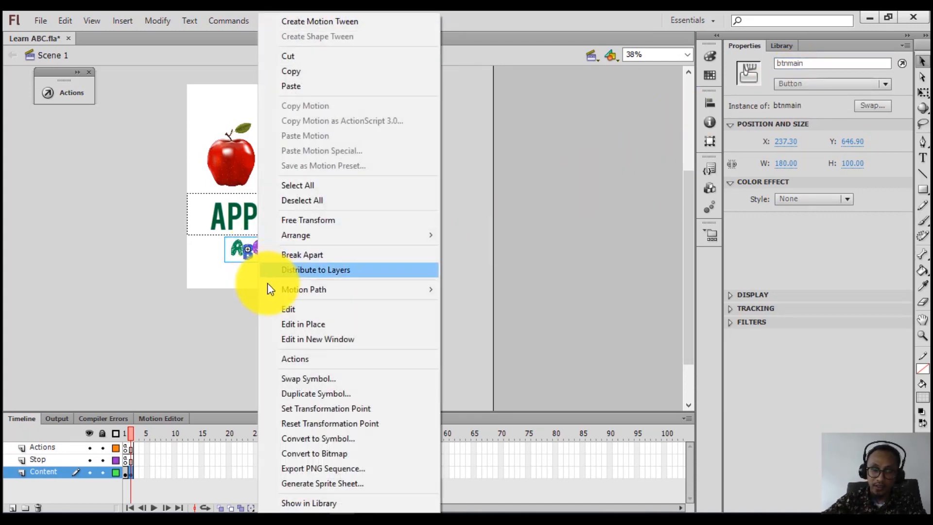
{"action": "left_click", "coordinate": [307, 357]}
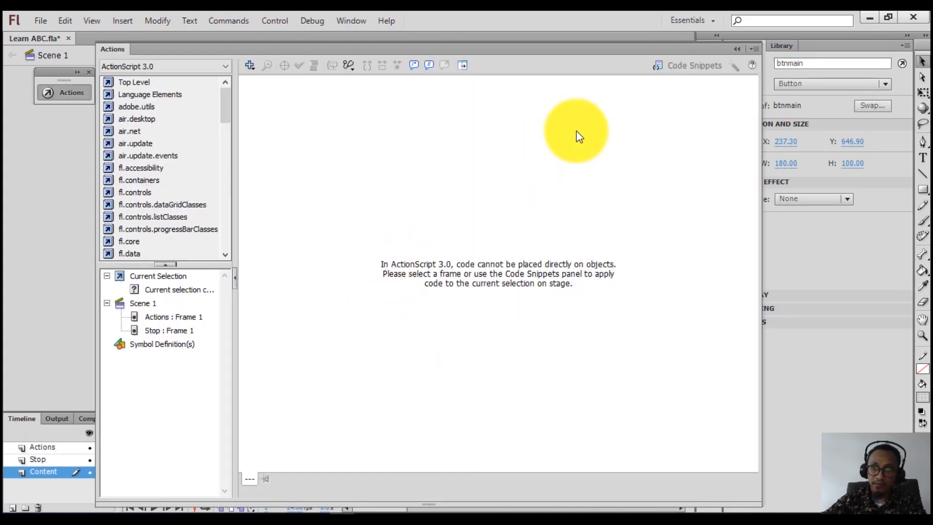
{"action": "left_click", "coordinate": [687, 65]}
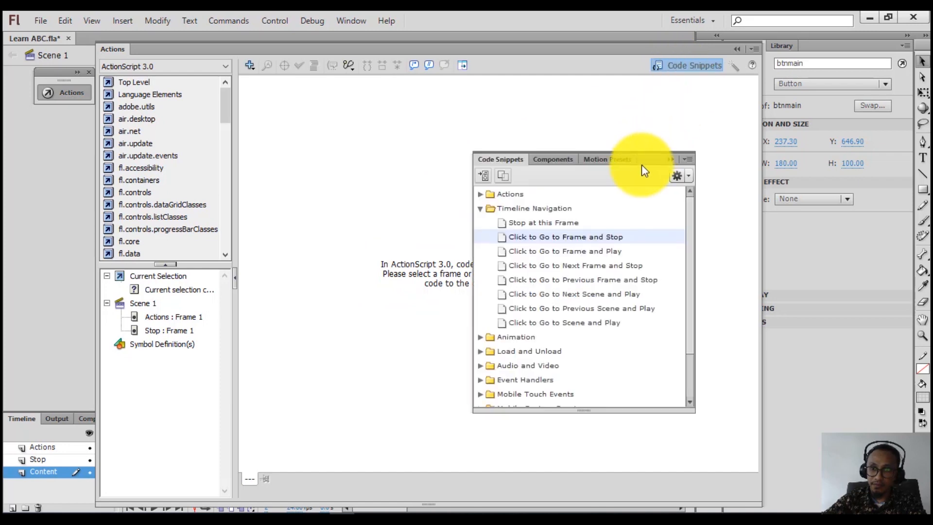
{"action": "double_click", "coordinate": [553, 238]}
{"action": "left_click", "coordinate": [740, 48]}
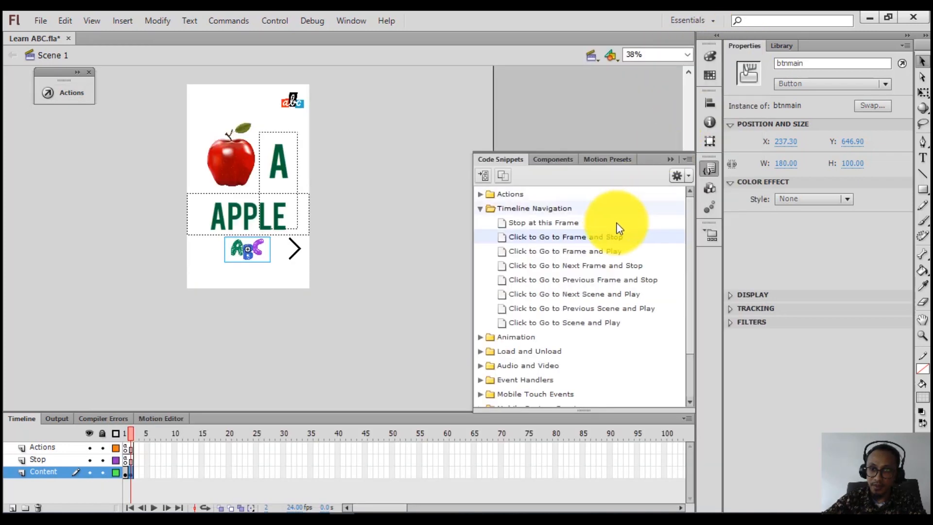
{"action": "left_click", "coordinate": [677, 238]}
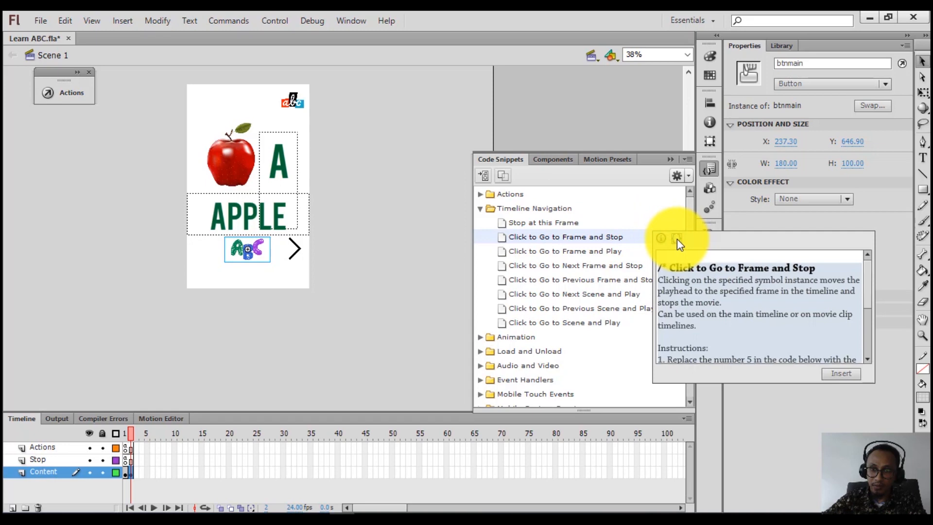
{"action": "left_click", "coordinate": [845, 375]}
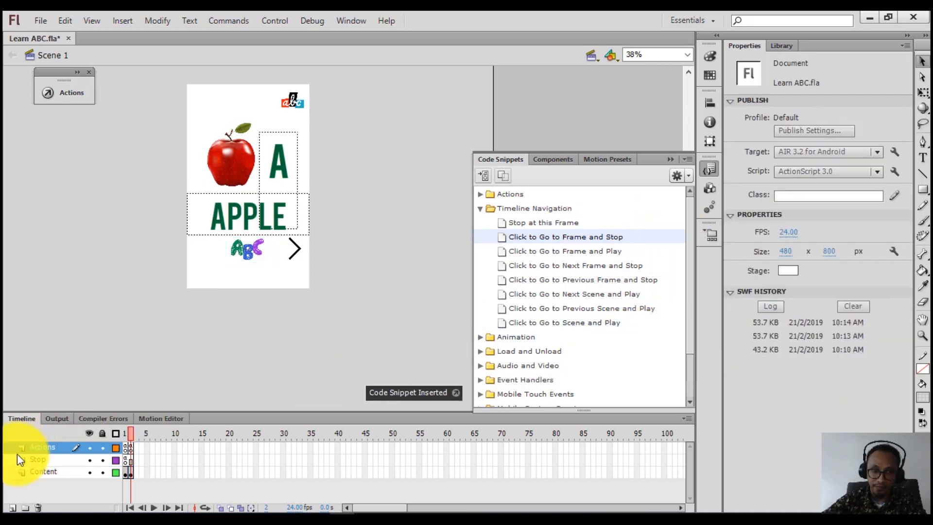
- Change the gotoAndStop frame number to 1 in the btnmain code on frame 2 of the Actions layer
{"action": "left_click", "coordinate": [134, 452]}
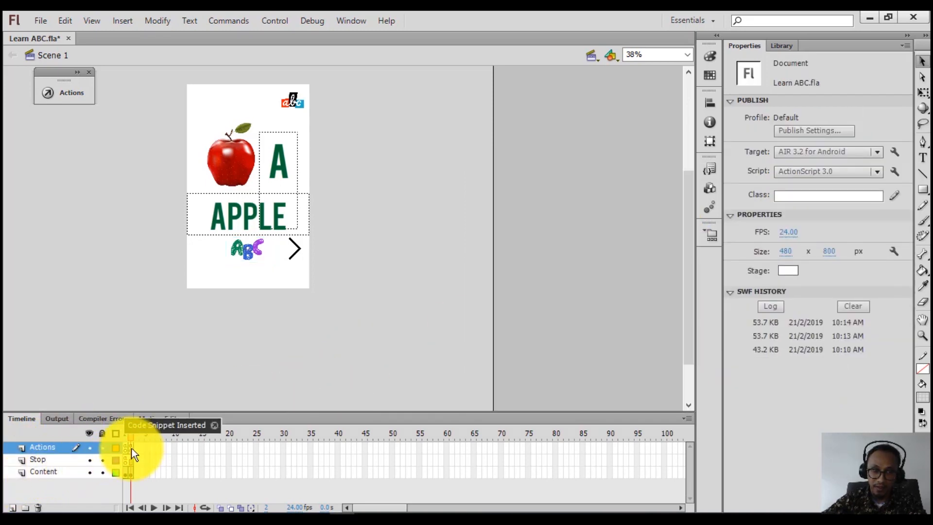
{"action": "right_click", "coordinate": [131, 448]}
{"action": "left_click", "coordinate": [151, 440]}
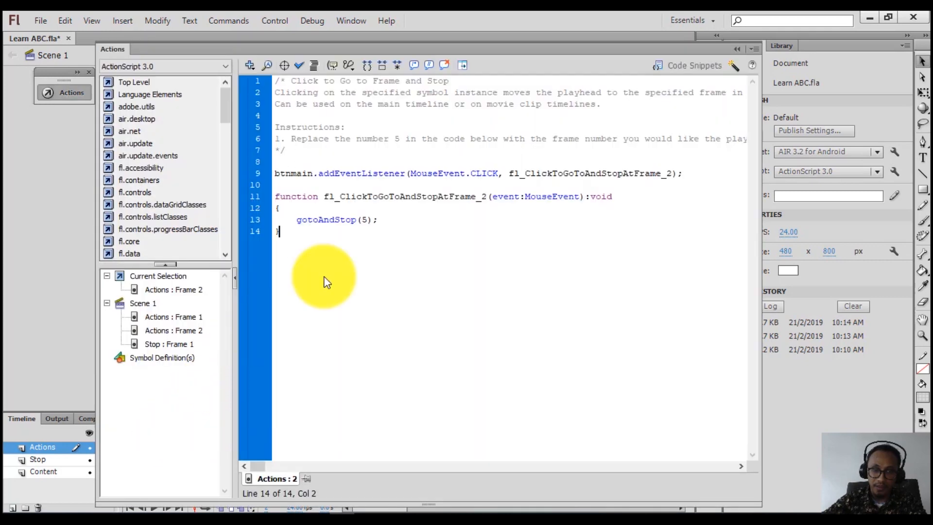
{"action": "double_click", "coordinate": [292, 174]}
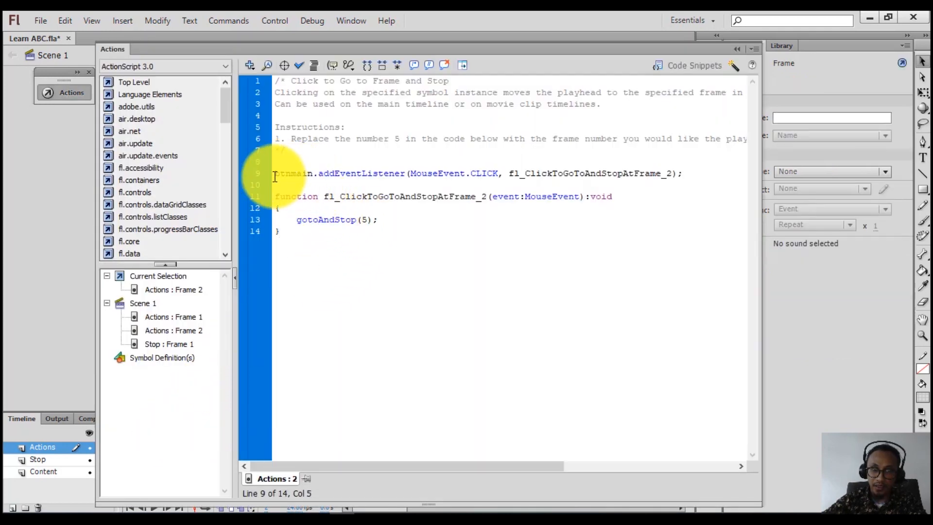
{"action": "left_click", "coordinate": [364, 220]}
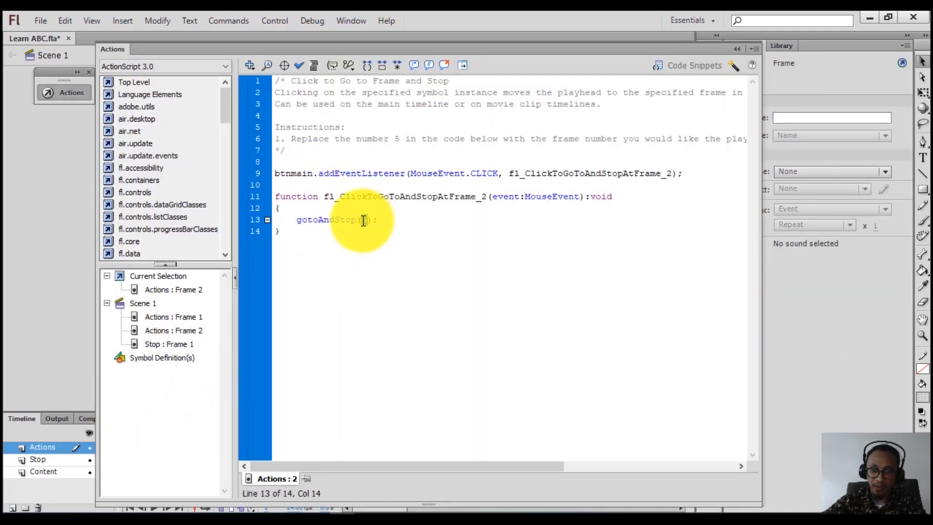
{"action": "double_click", "coordinate": [364, 220]}
{"action": "type", "text": "2"}
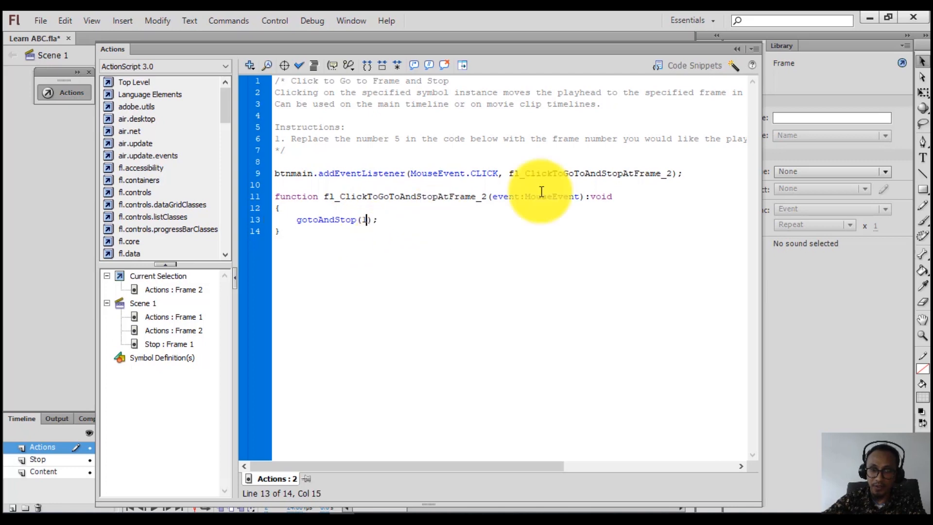
{"action": "left_click", "coordinate": [738, 49]}
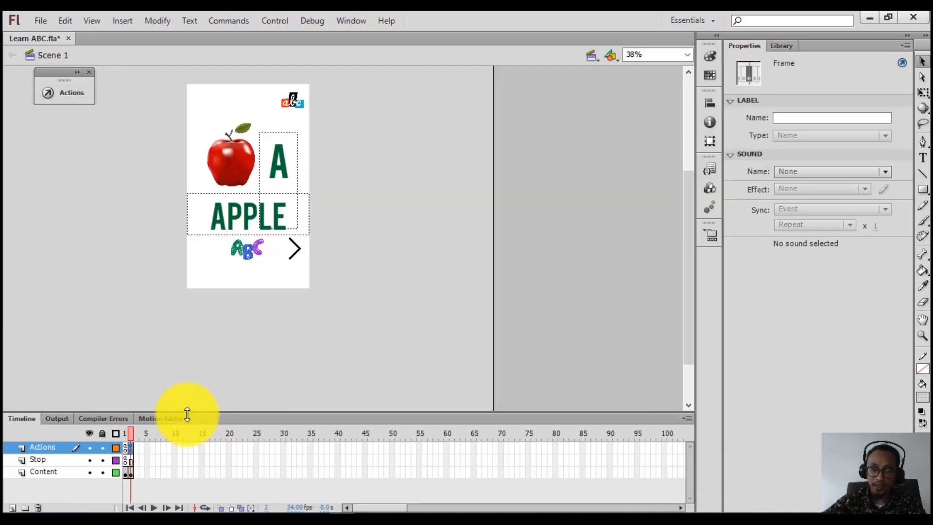
- Test the movie from the start screen, enter the apple page, go back with the ABC button, and close the preview
{"action": "left_click", "coordinate": [125, 431]}
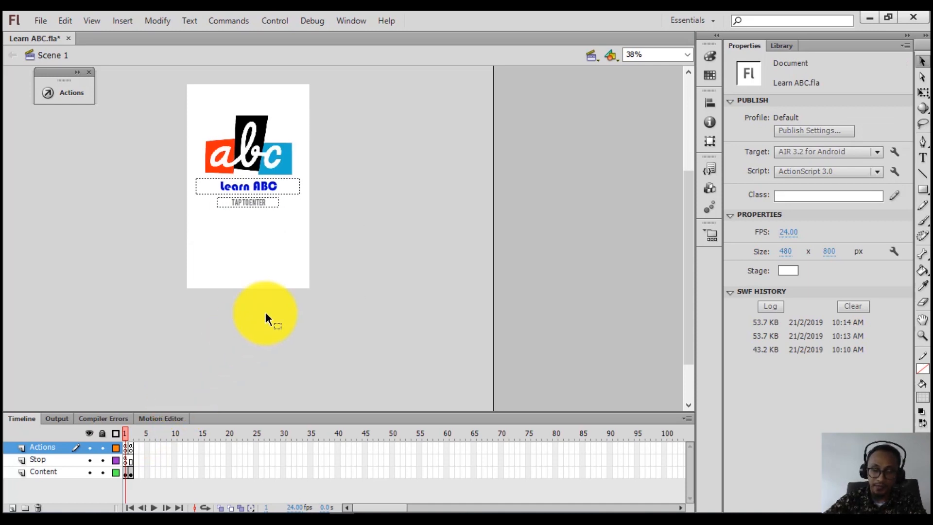
{"action": "key", "text": "ctrl+Return"}
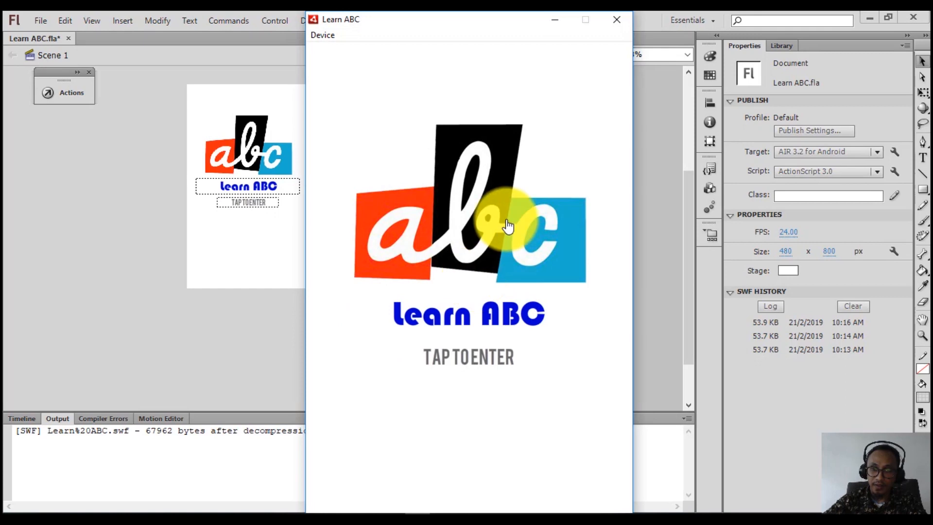
{"action": "left_click", "coordinate": [500, 219]}
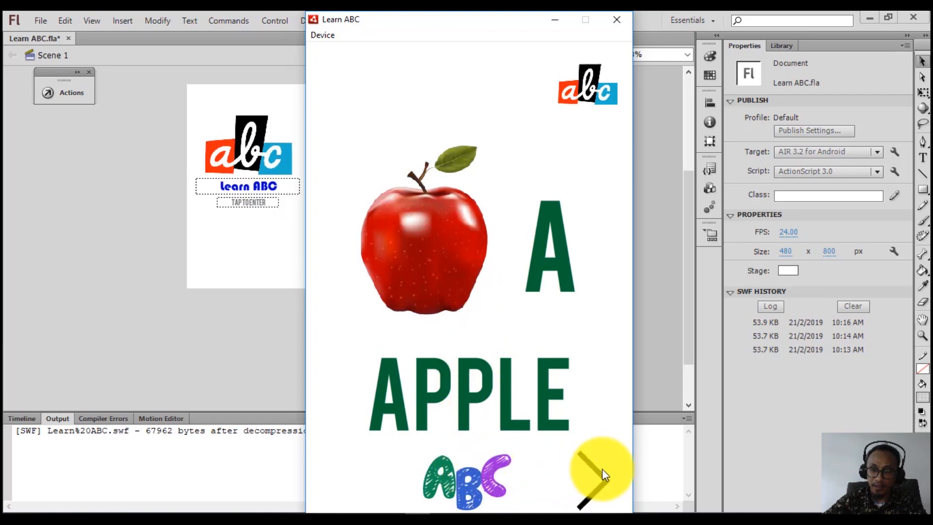
{"action": "left_click", "coordinate": [481, 486]}
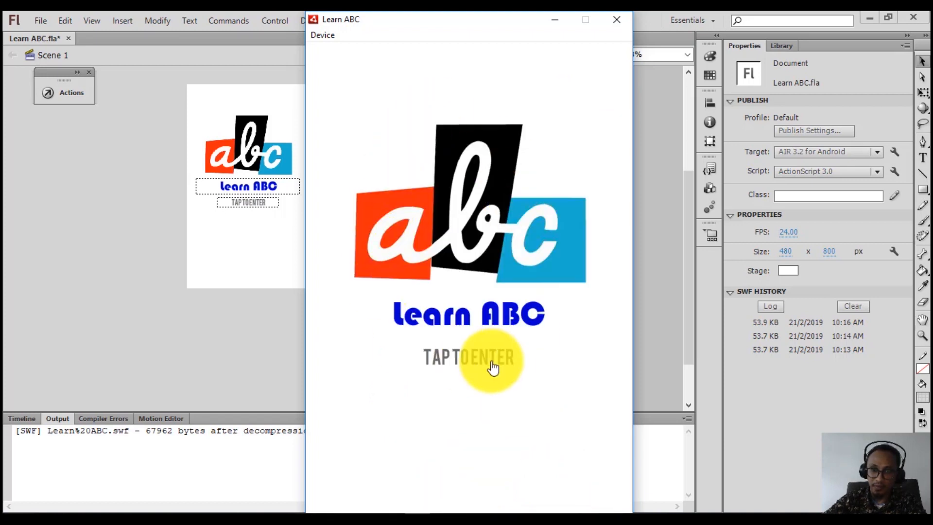
{"action": "left_click", "coordinate": [615, 21]}
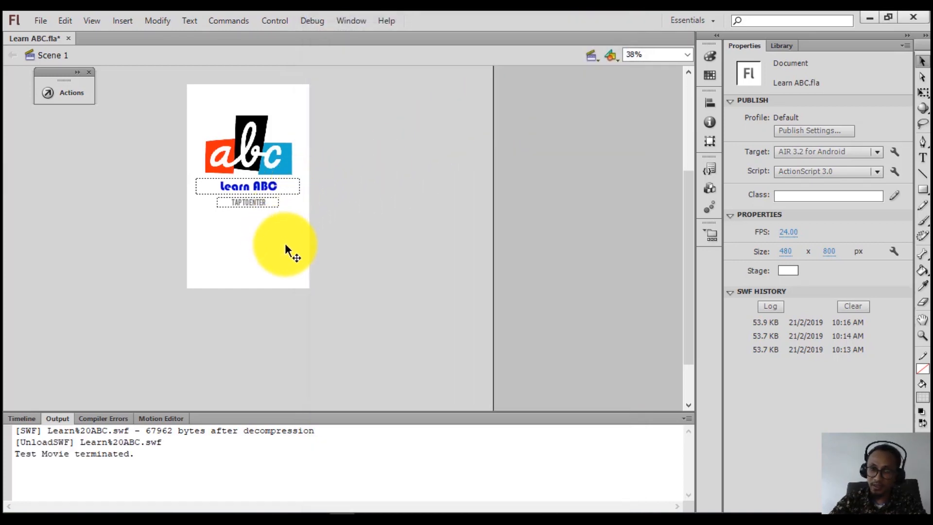
- Run the movie test once more to recheck entering the apple page and returning with the ABC button, then end it
{"action": "key", "text": "ctrl+Return"}
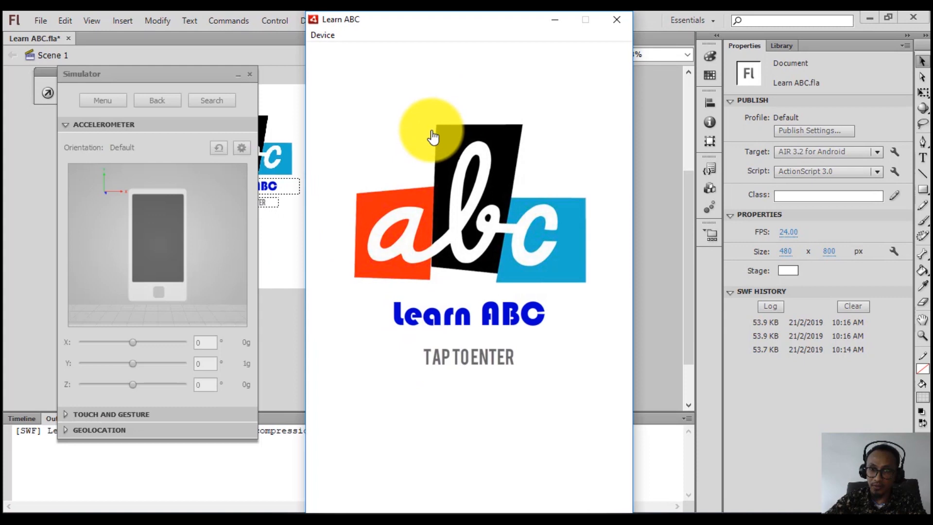
{"action": "left_click", "coordinate": [431, 146]}
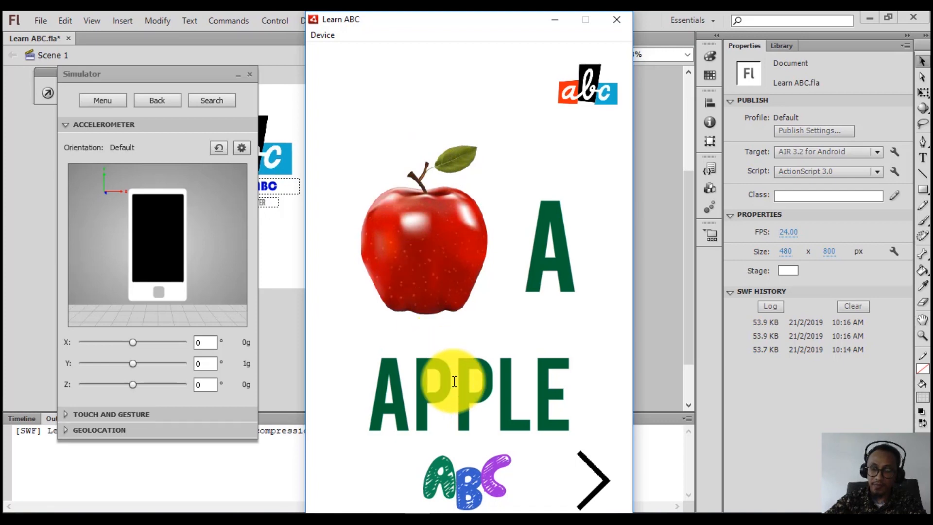
{"action": "left_click", "coordinate": [464, 482]}
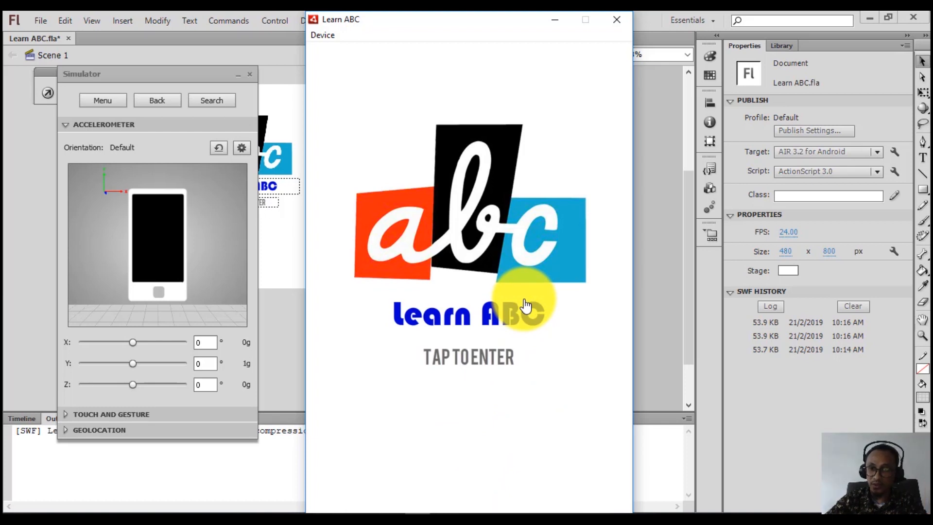
{"action": "left_click", "coordinate": [615, 19]}
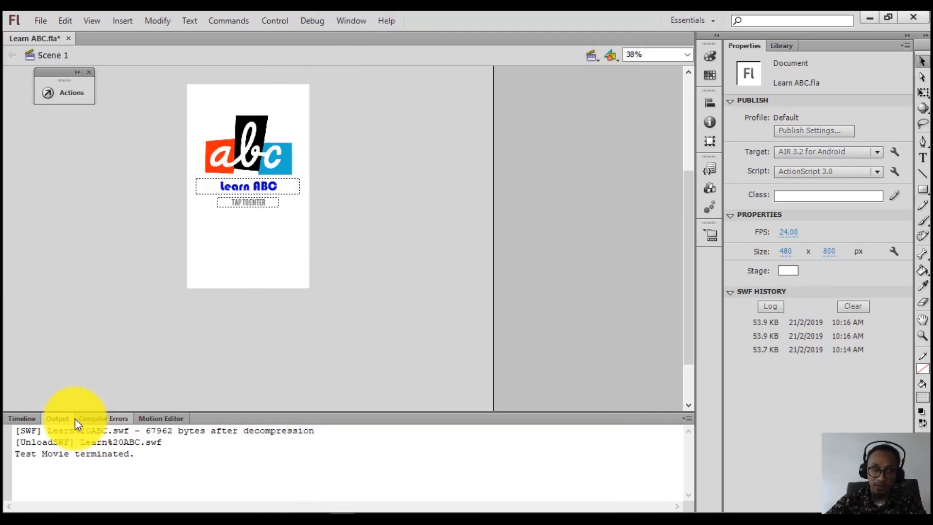
- Insert the Click to Stop All Sounds code snippet for the btnmain button on frame 2
{"action": "left_click", "coordinate": [21, 420]}
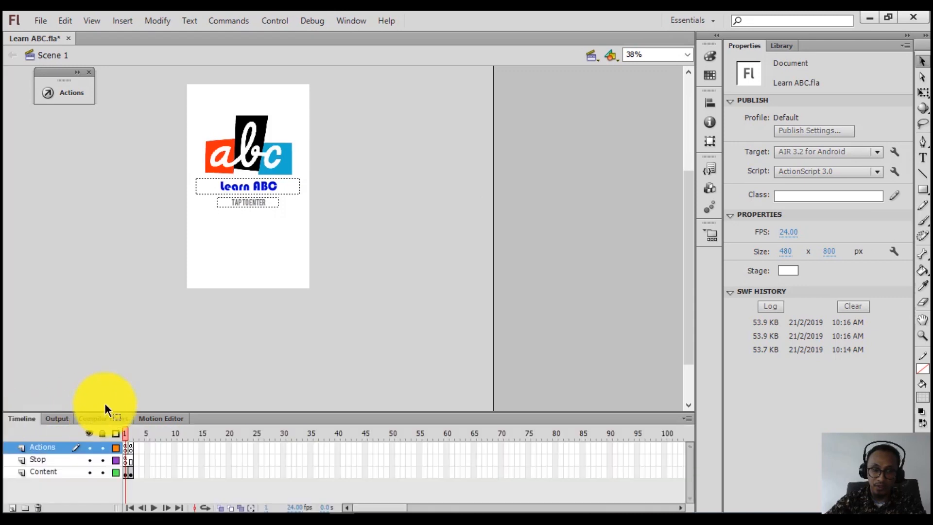
{"action": "left_click", "coordinate": [130, 434]}
{"action": "left_click", "coordinate": [241, 247]}
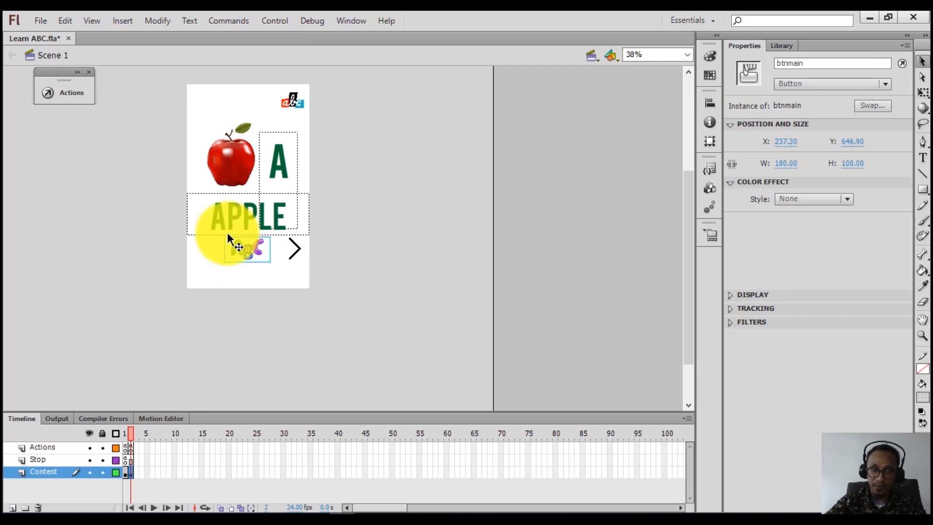
{"action": "right_click", "coordinate": [247, 256]}
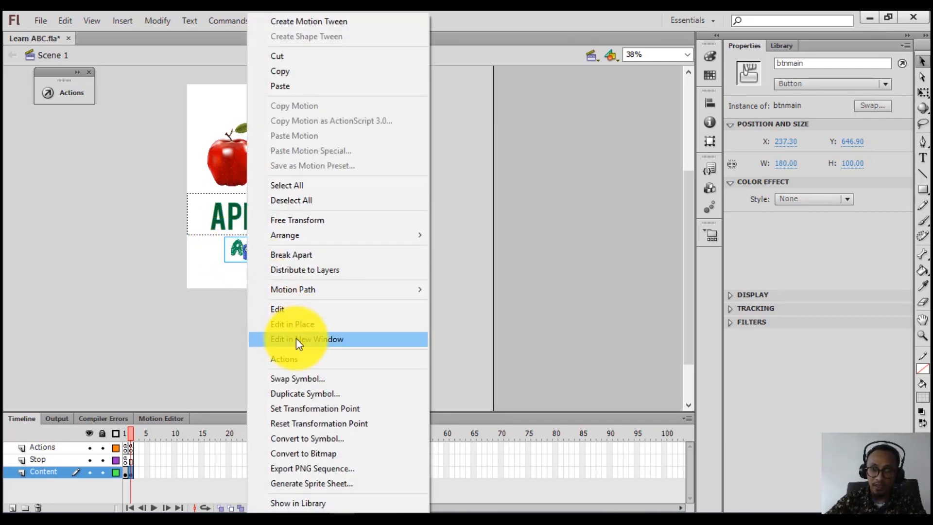
{"action": "left_click", "coordinate": [291, 358]}
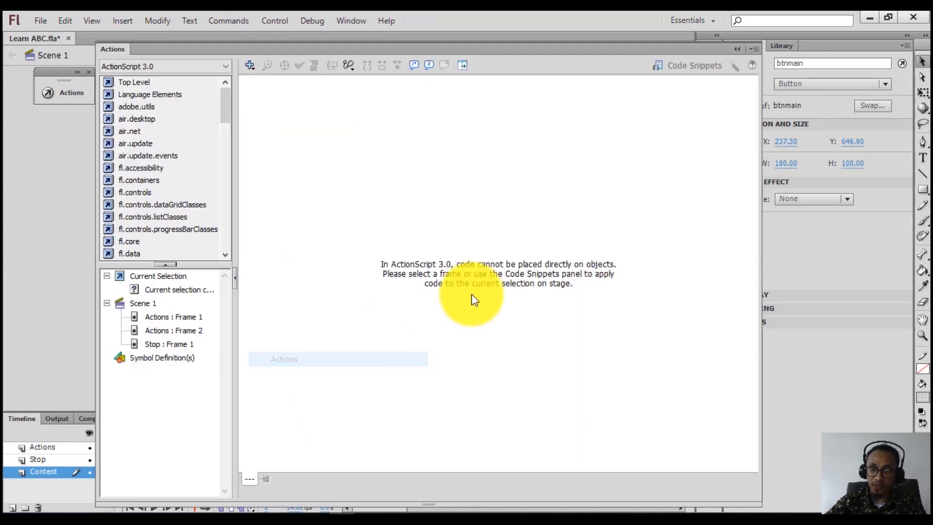
{"action": "left_click", "coordinate": [680, 66]}
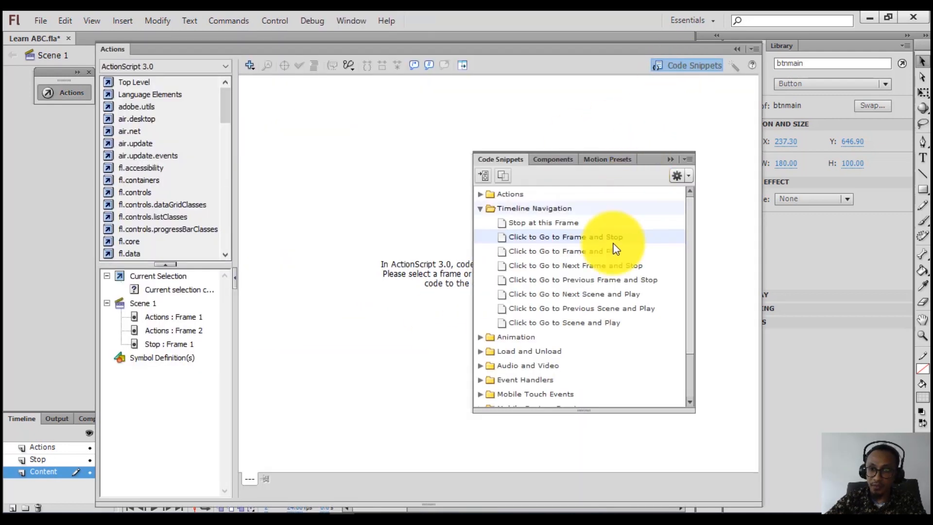
{"action": "left_click", "coordinate": [476, 365]}
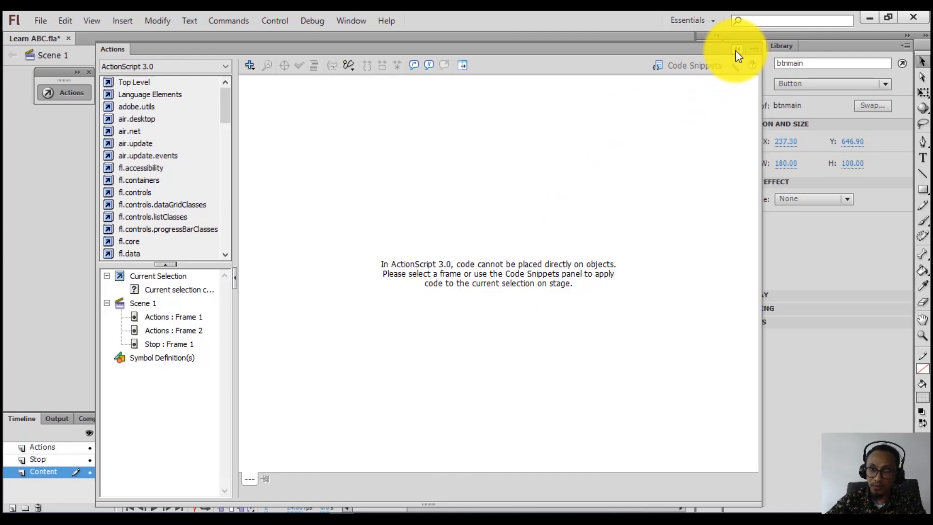
{"action": "left_click", "coordinate": [737, 48]}
{"action": "scroll", "coordinate": [502, 336], "scroll_direction": "down", "scroll_amount": 1}
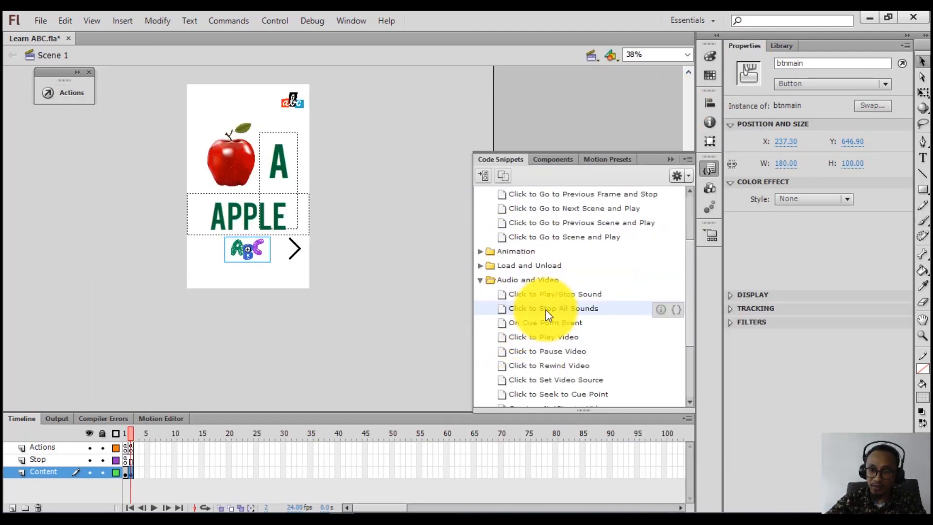
{"action": "left_click", "coordinate": [677, 310]}
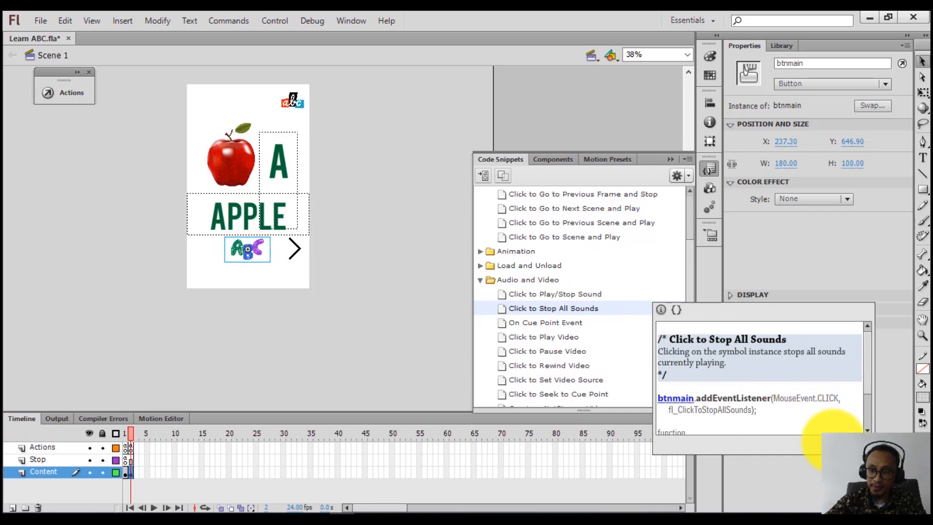
{"action": "left_click", "coordinate": [832, 441]}
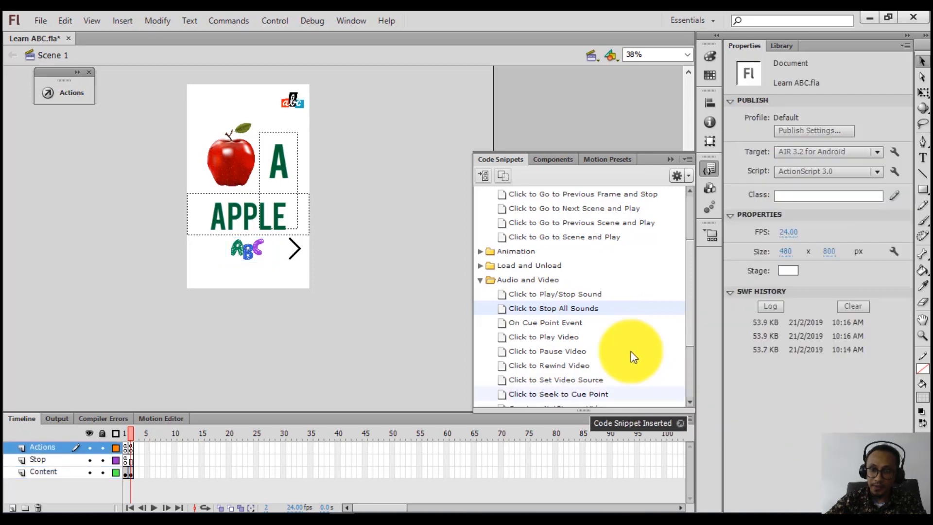
{"action": "left_click", "coordinate": [672, 159]}
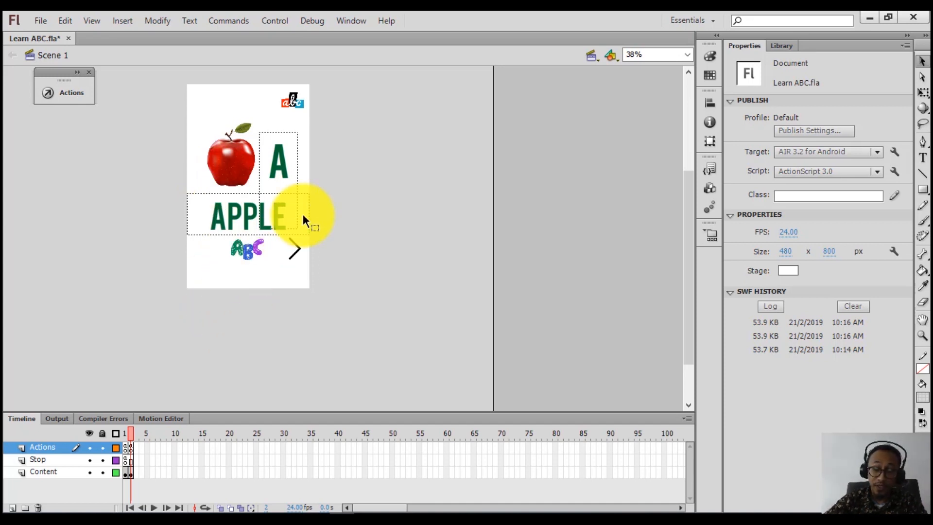
- Test the movie by entering the apple page and returning with the ABC button, and close the preview
{"action": "key", "text": "ctrl+Return"}
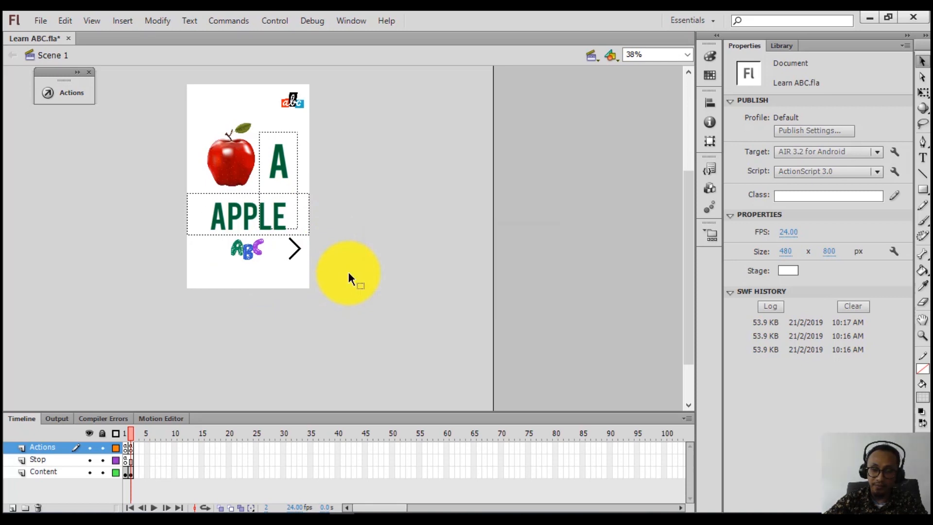
{"action": "left_click", "coordinate": [452, 232]}
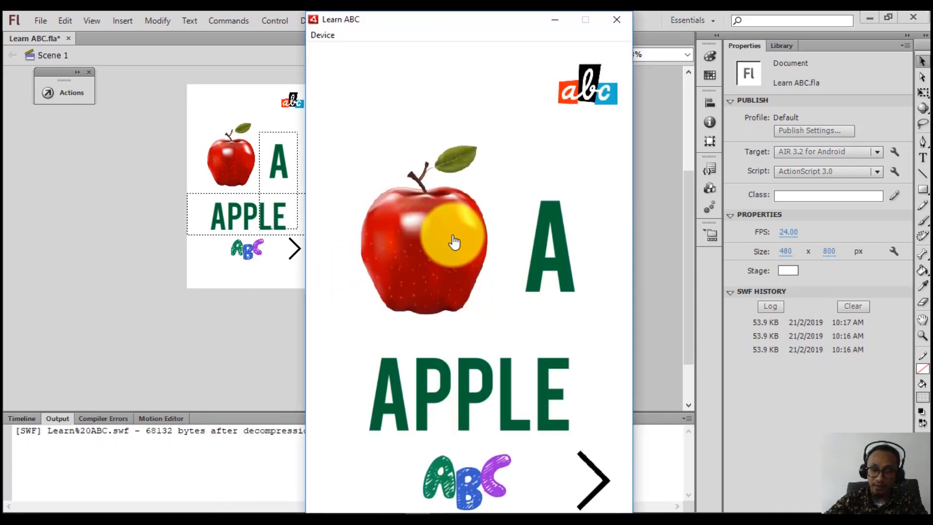
{"action": "left_click", "coordinate": [459, 488]}
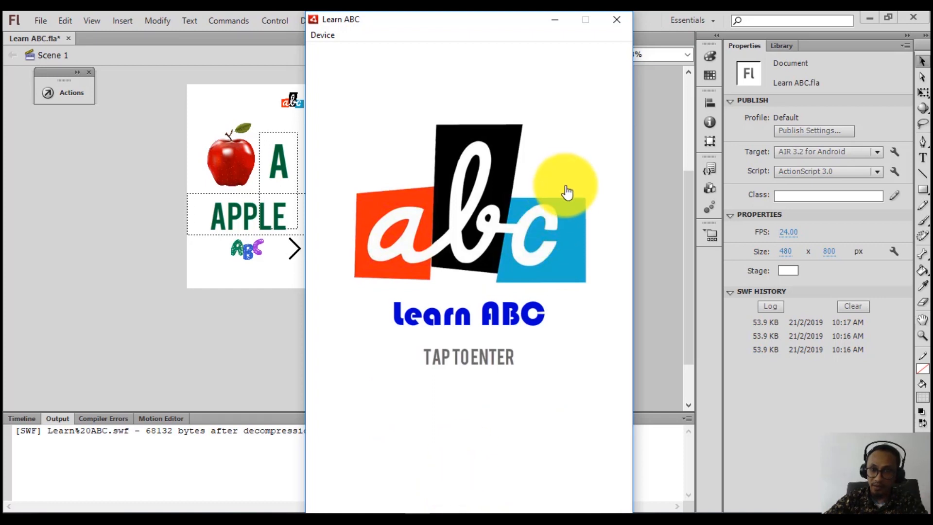
{"action": "left_click", "coordinate": [617, 22]}
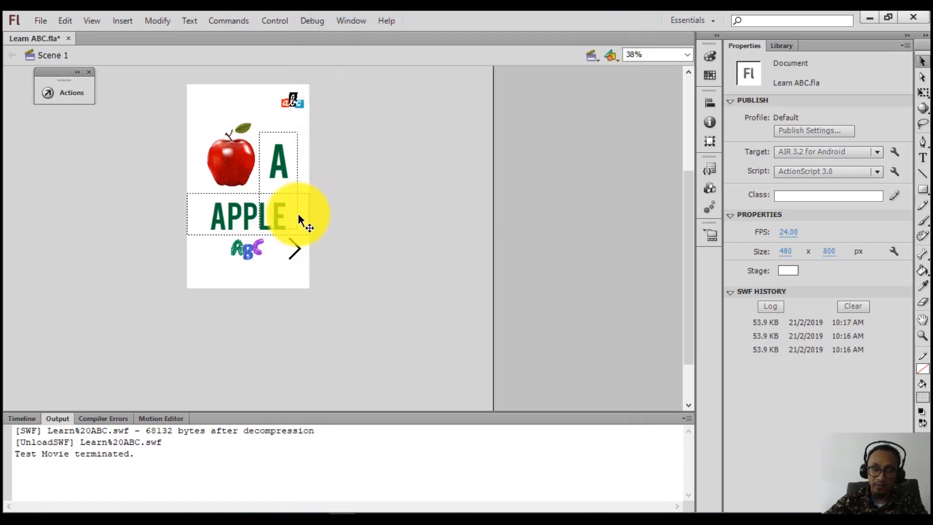
- Insert a keyframe at frame 3 of the Content layer that duplicates the apple page
{"action": "left_click", "coordinate": [22, 419]}
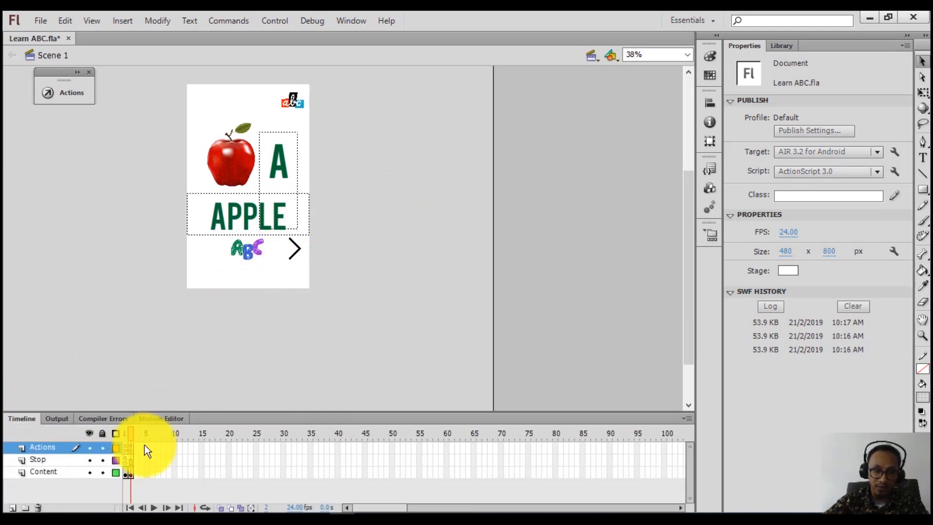
{"action": "left_click", "coordinate": [131, 473]}
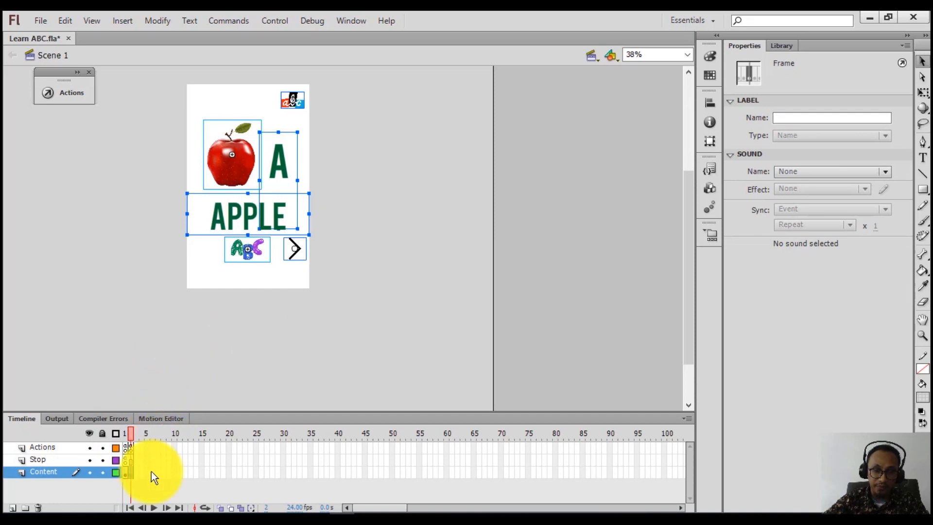
{"action": "left_click_drag", "start_coordinate": [135, 473], "coordinate": [135, 472]}
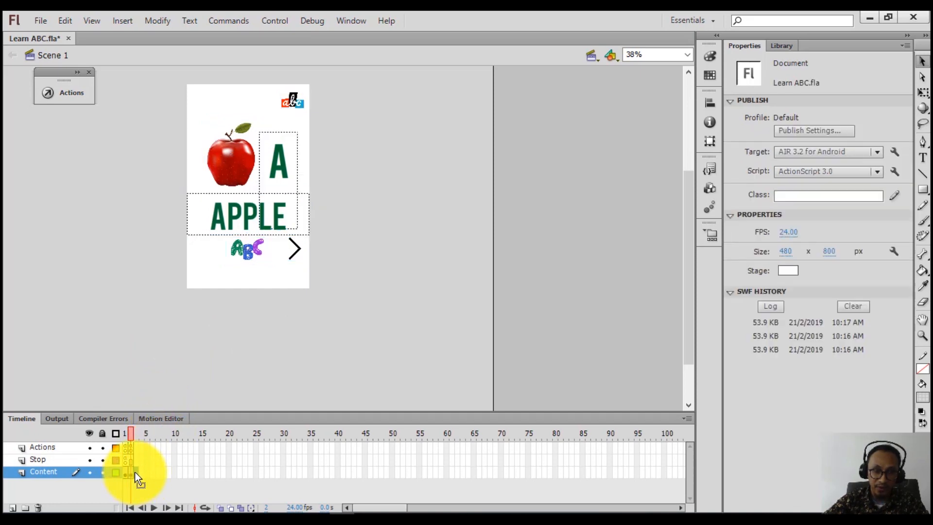
{"action": "right_click", "coordinate": [135, 472]}
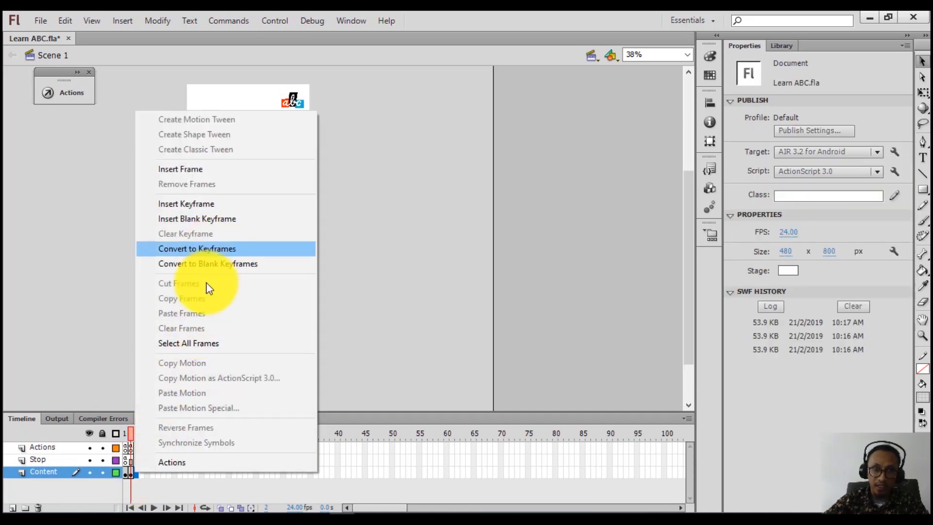
{"action": "left_click", "coordinate": [325, 296]}
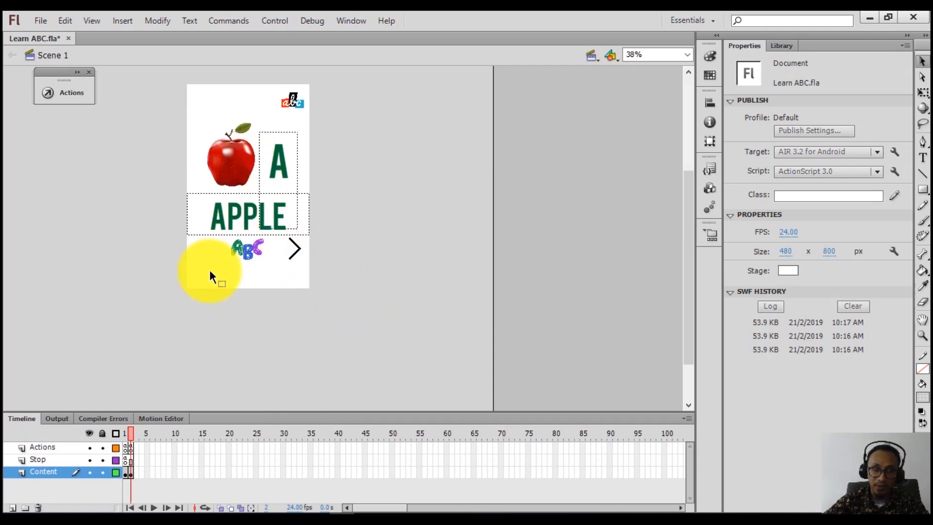
{"action": "right_click", "coordinate": [135, 472]}
{"action": "left_click", "coordinate": [217, 210]}
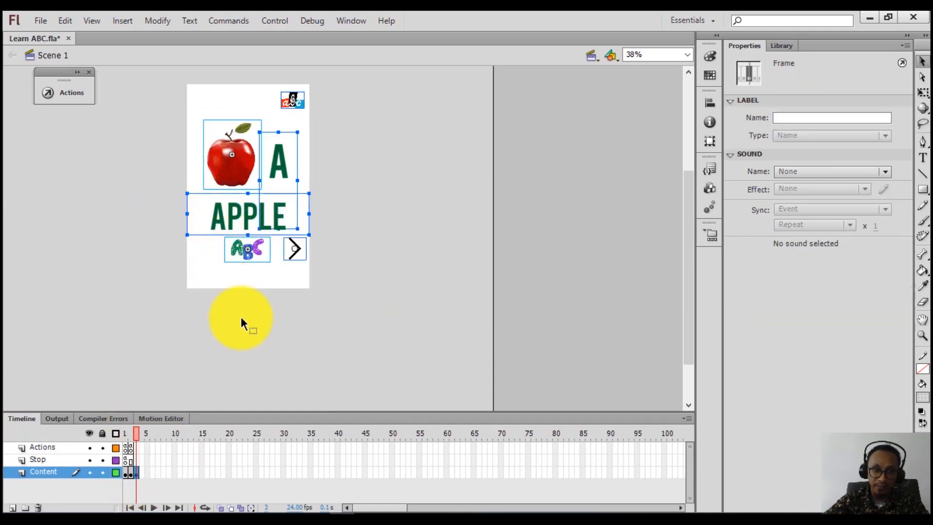
- Compare frames 2 and 3 of the Content layer
{"action": "left_click", "coordinate": [131, 470]}
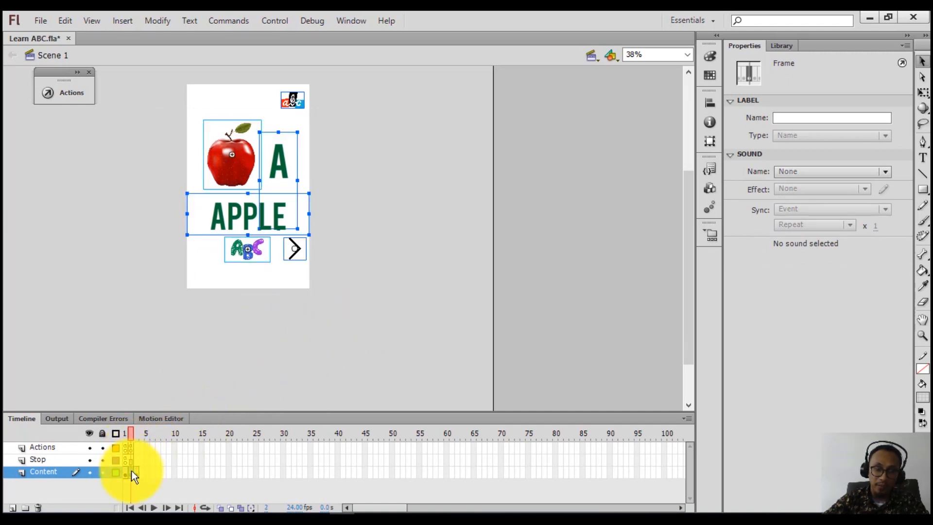
{"action": "left_click", "coordinate": [136, 473]}
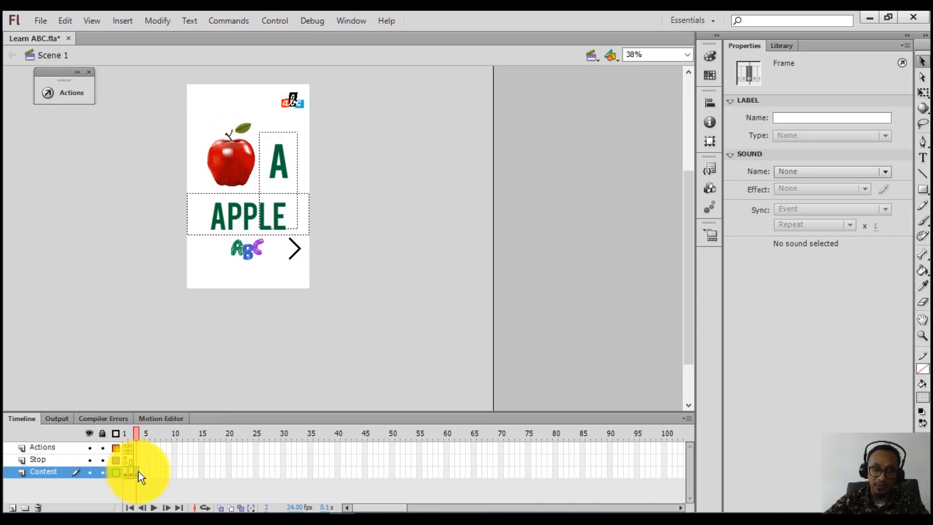
{"action": "left_click", "coordinate": [133, 471]}
{"action": "left_click", "coordinate": [136, 471]}
{"action": "left_click", "coordinate": [130, 472]}
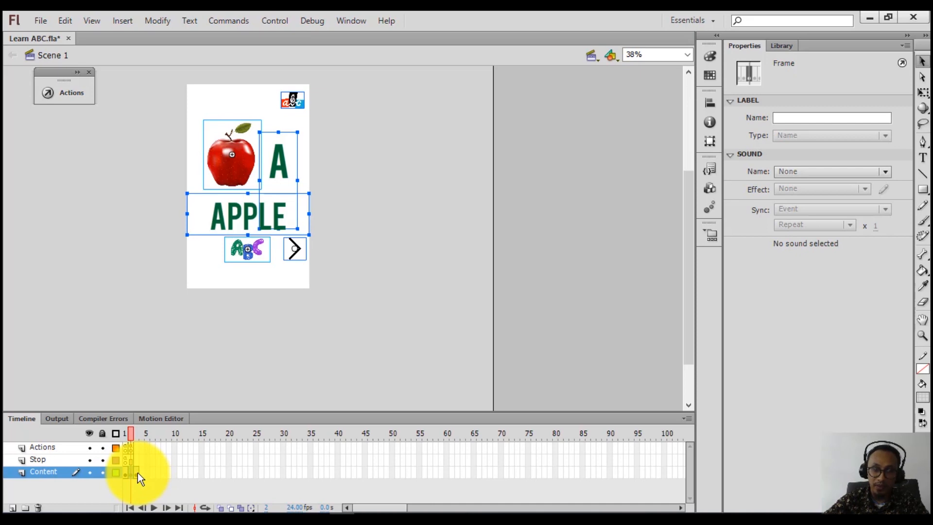
{"action": "left_click", "coordinate": [136, 472]}
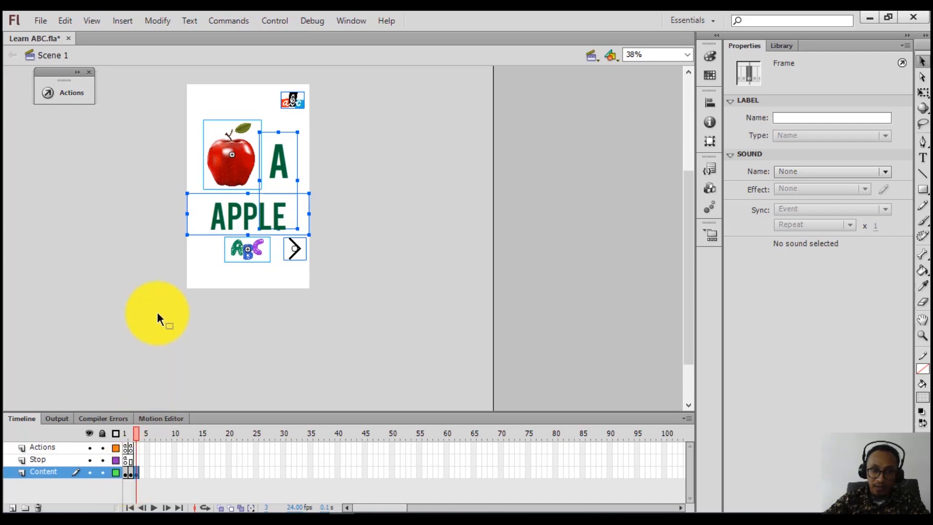
- Change the large letter beside the apple on frame 3 to B
{"action": "left_click", "coordinate": [157, 312]}
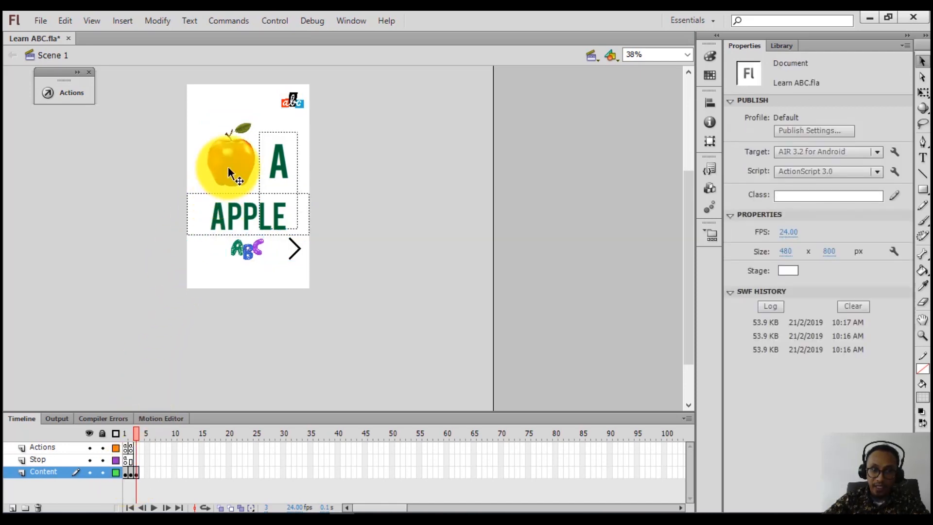
{"action": "left_click", "coordinate": [272, 166]}
{"action": "double_click", "coordinate": [272, 164]}
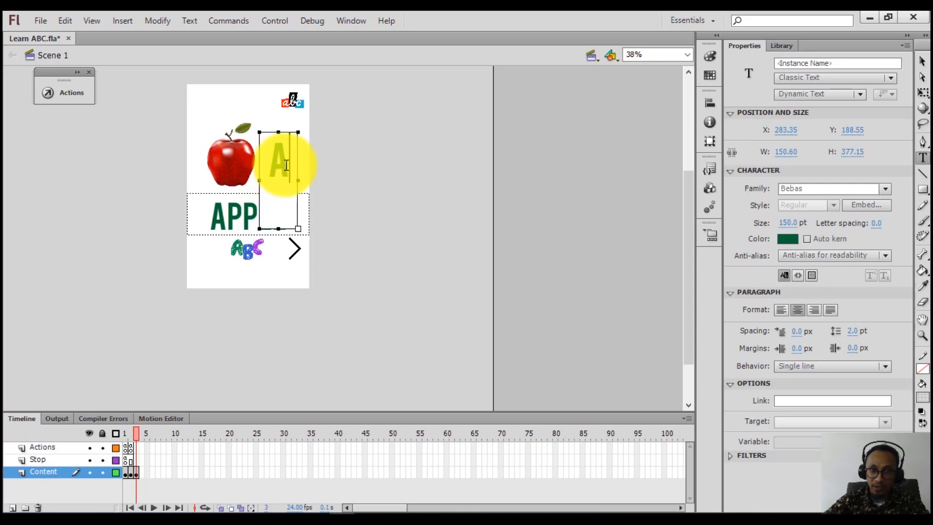
{"action": "double_click", "coordinate": [272, 164]}
{"action": "type", "text": "B"}
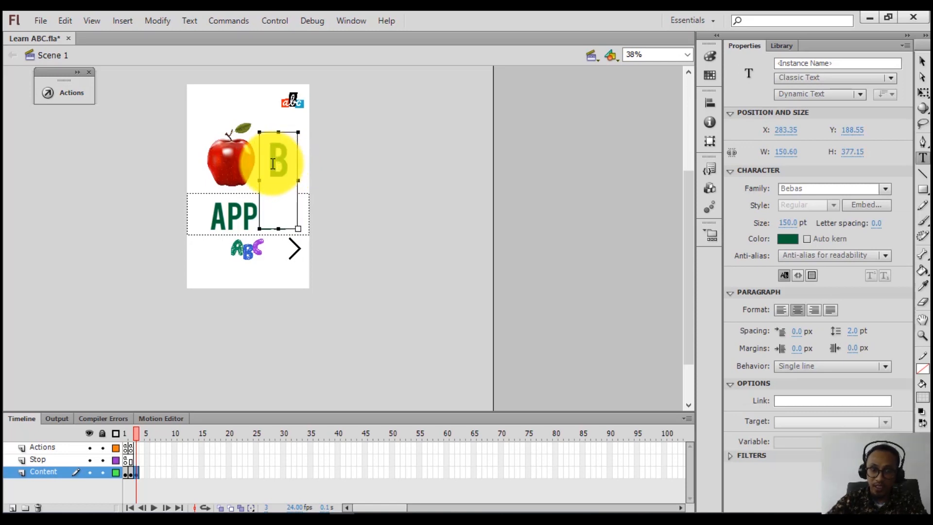
{"action": "left_click", "coordinate": [142, 188]}
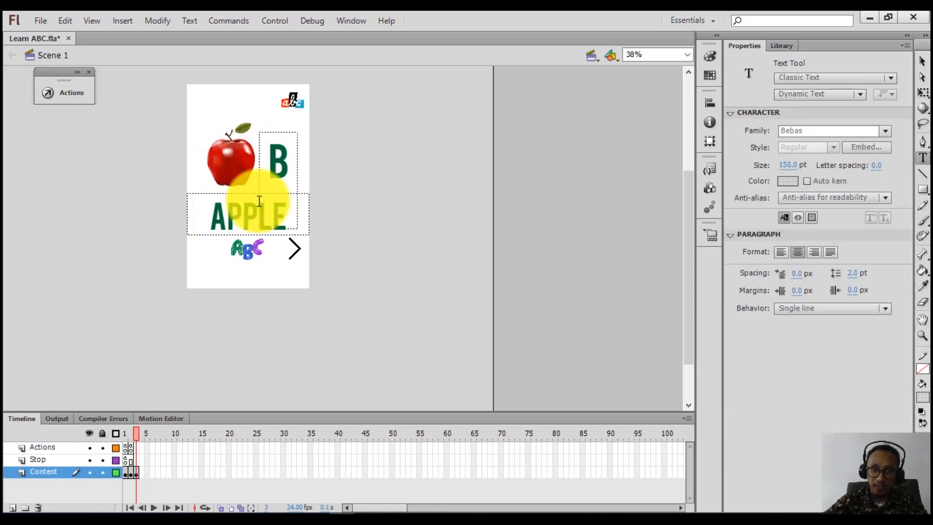
- Replace the word APPLE on frame 3 with BIRD
{"action": "left_click", "coordinate": [216, 209]}
{"action": "left_click_drag", "start_coordinate": [209, 210], "coordinate": [339, 208]}
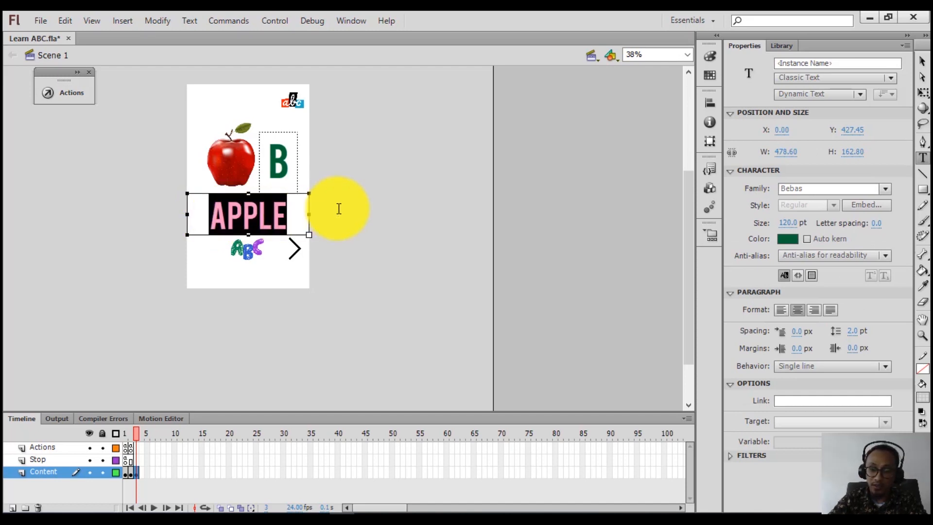
{"action": "type", "text": "BIRD"}
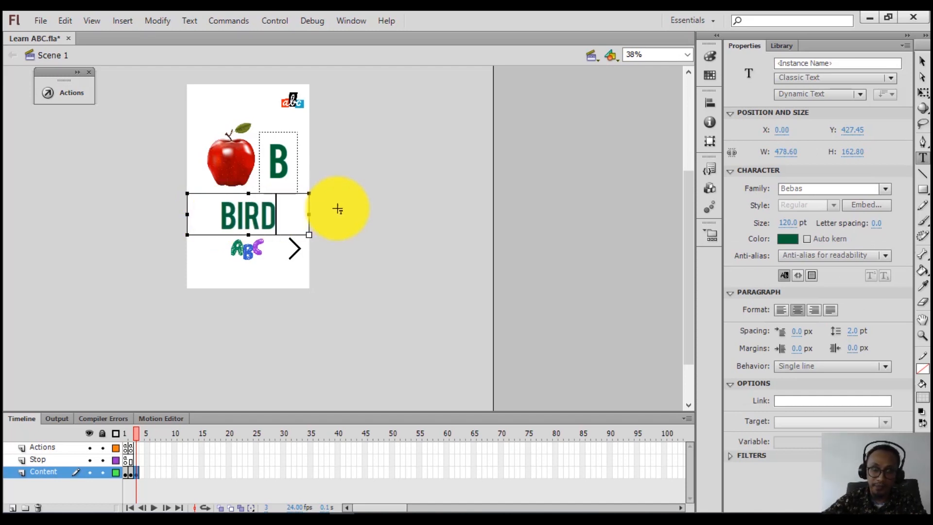
{"action": "key", "text": "Escape"}
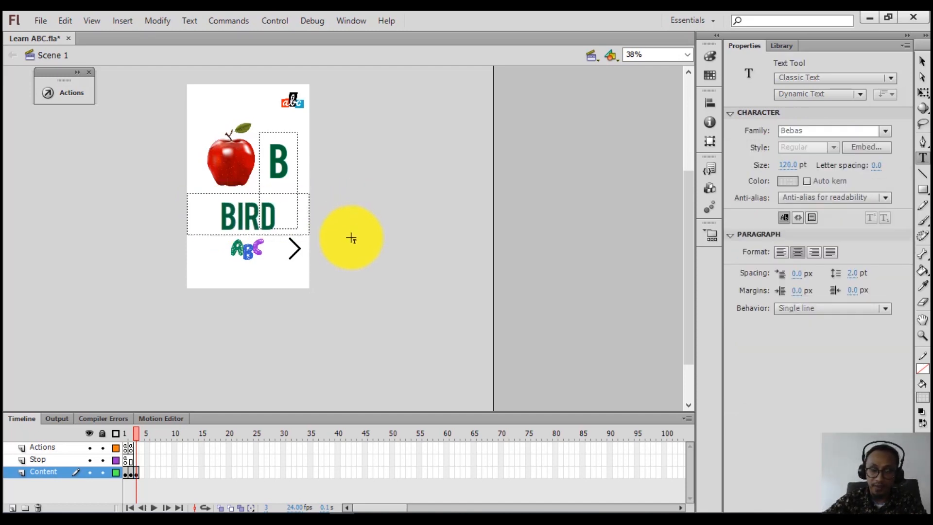
- Place the Bird.png image from the library on frame 3, in the empty area beside the stage
{"action": "left_click", "coordinate": [782, 45]}
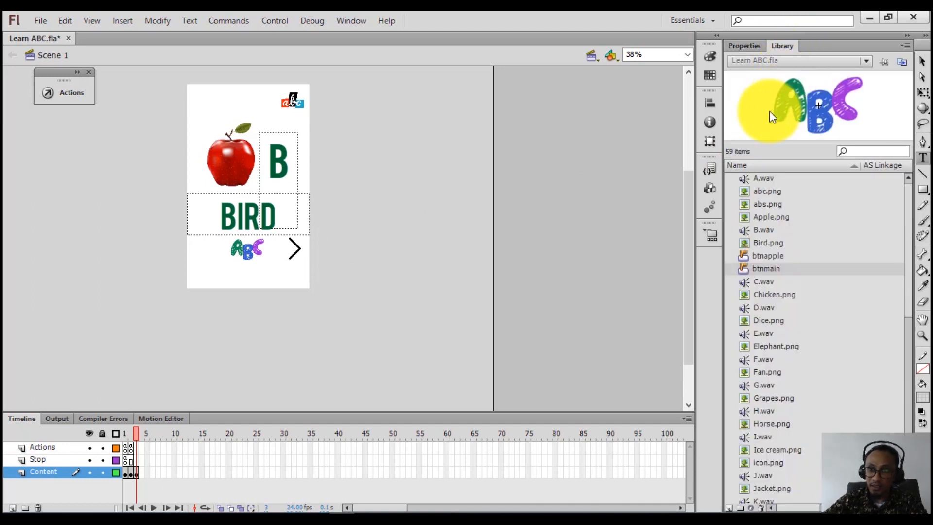
{"action": "left_click", "coordinate": [756, 243]}
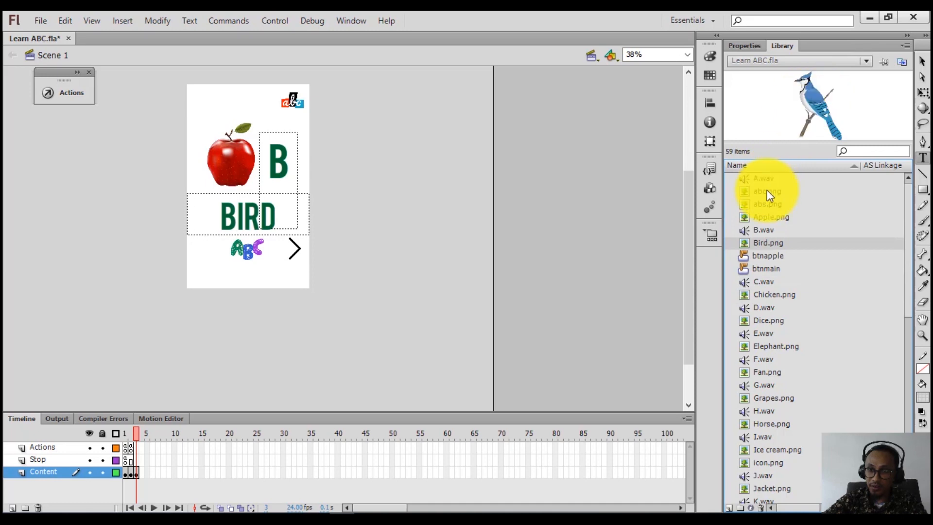
{"action": "left_click_drag", "start_coordinate": [817, 107], "coordinate": [654, 160]}
{"action": "left_click_drag", "start_coordinate": [754, 243], "coordinate": [434, 229]}
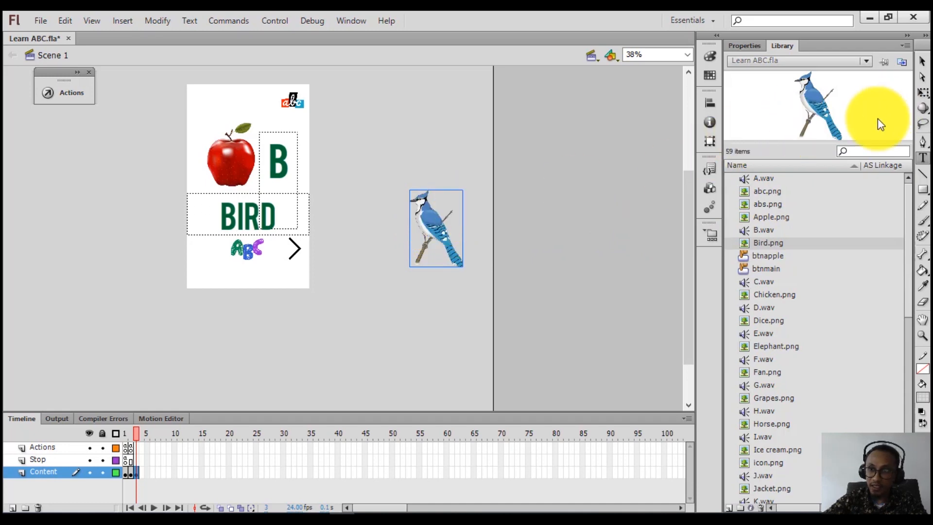
{"action": "left_click", "coordinate": [922, 62]}
{"action": "left_click_drag", "start_coordinate": [408, 239], "coordinate": [408, 179]}
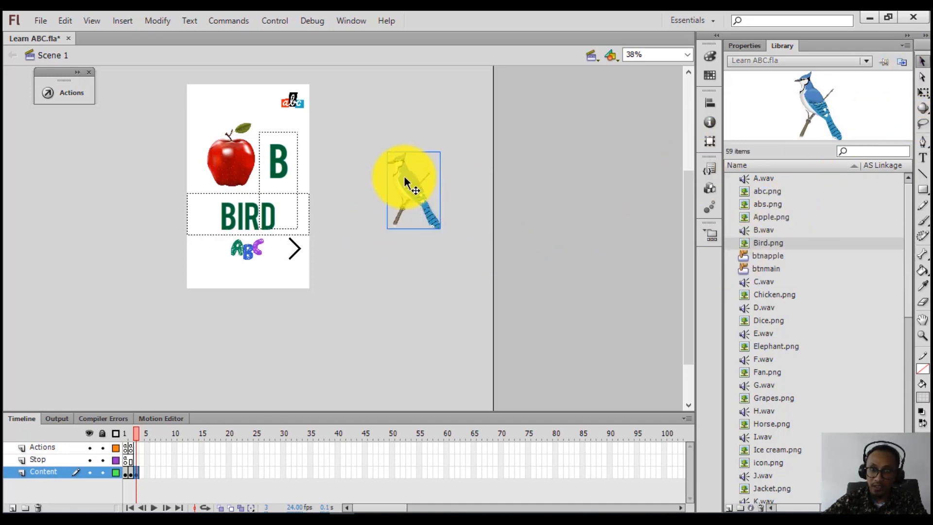
- Convert the bird image beside the stage to a button symbol named btnbird
{"action": "right_click", "coordinate": [404, 187]}
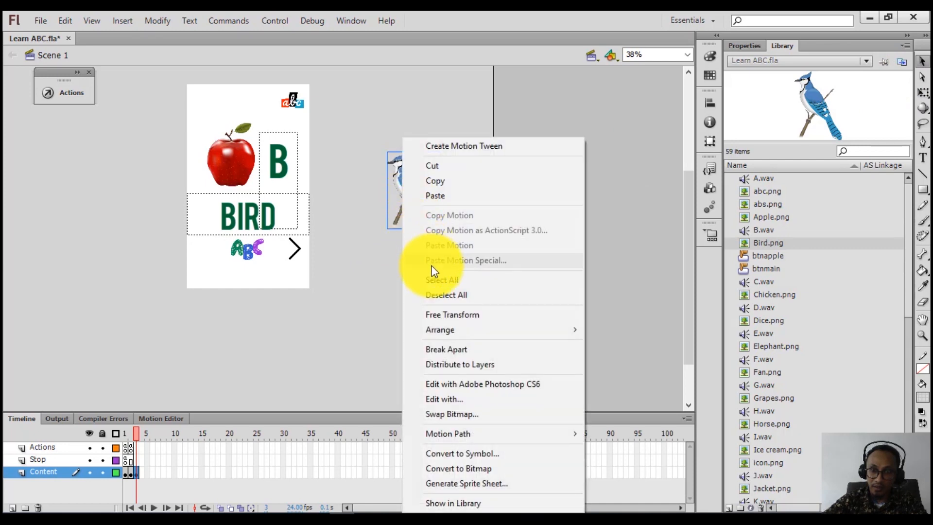
{"action": "left_click", "coordinate": [450, 452]}
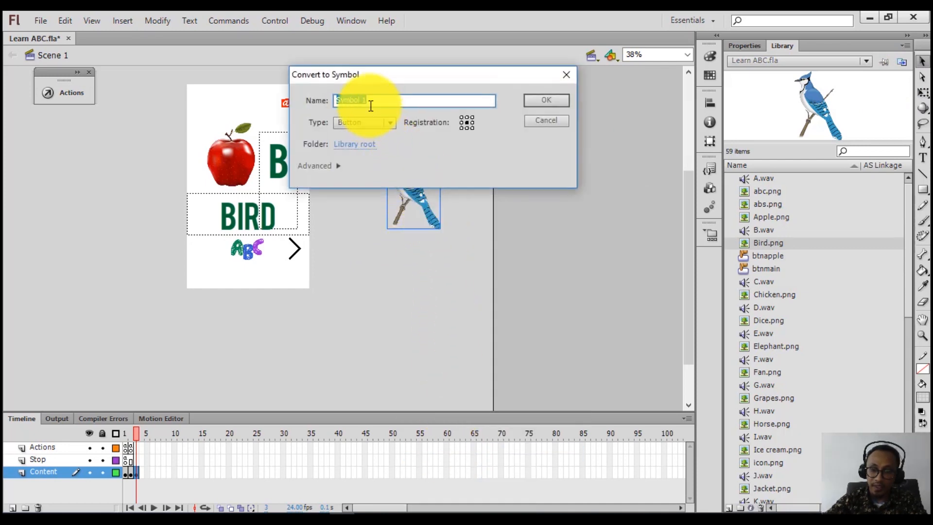
{"action": "type", "text": "btnbi"}
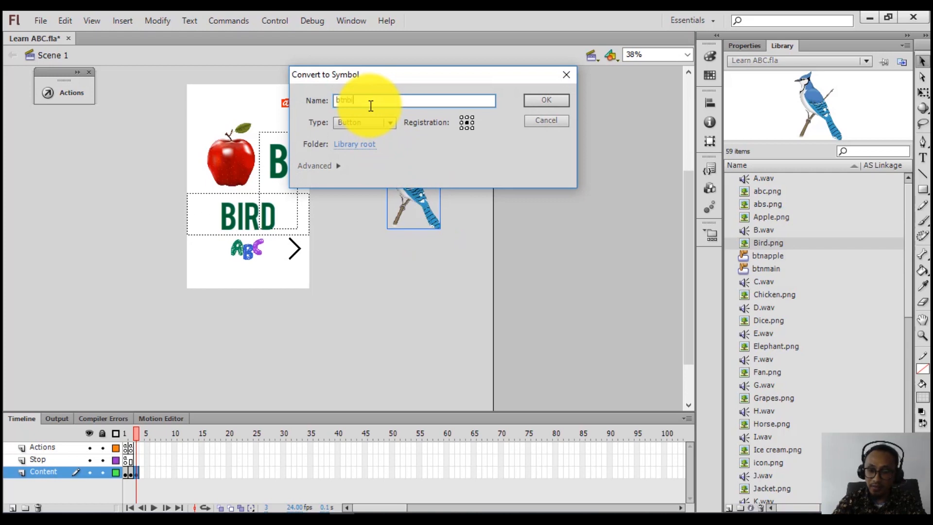
{"action": "type", "text": "rd"}
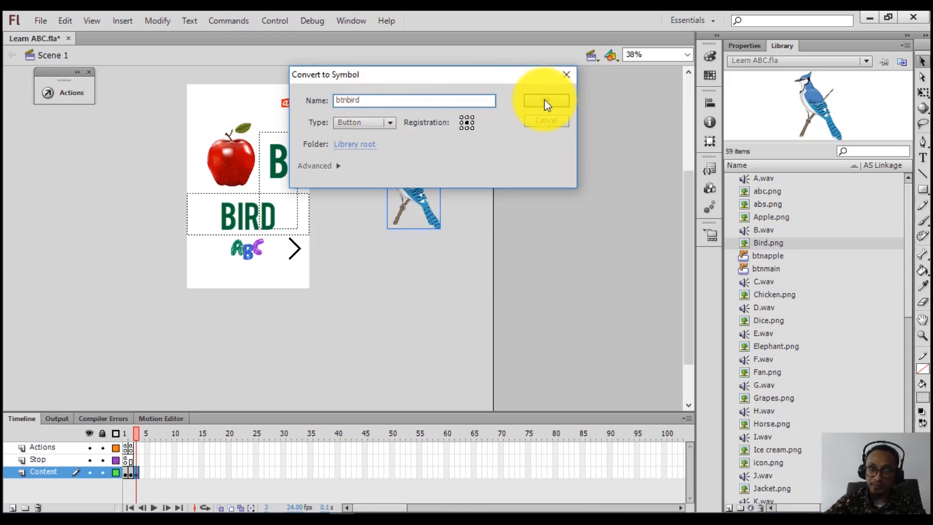
{"action": "left_click", "coordinate": [545, 102]}
- Cut the bird button instance from the empty area beside the stage
{"action": "left_click_drag", "start_coordinate": [421, 169], "coordinate": [407, 182]}
{"action": "right_click", "coordinate": [407, 185]}
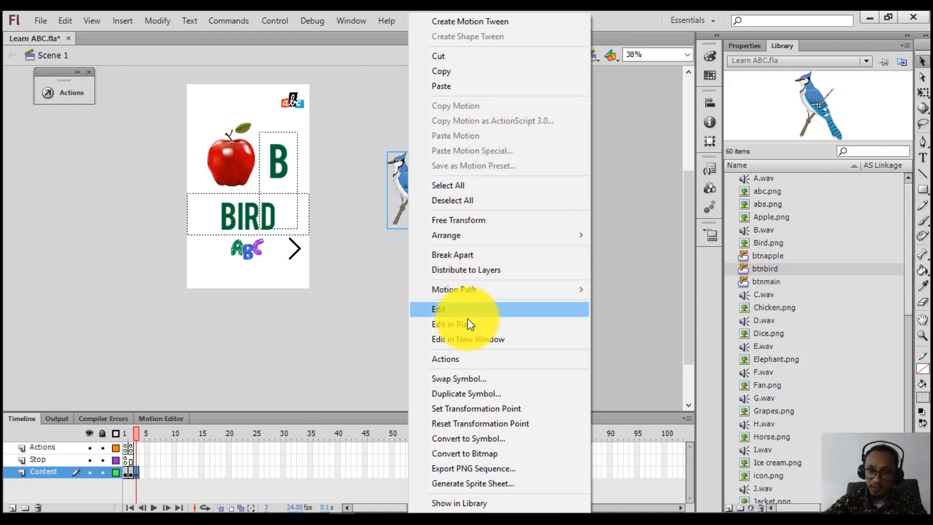
{"action": "left_click", "coordinate": [444, 56]}
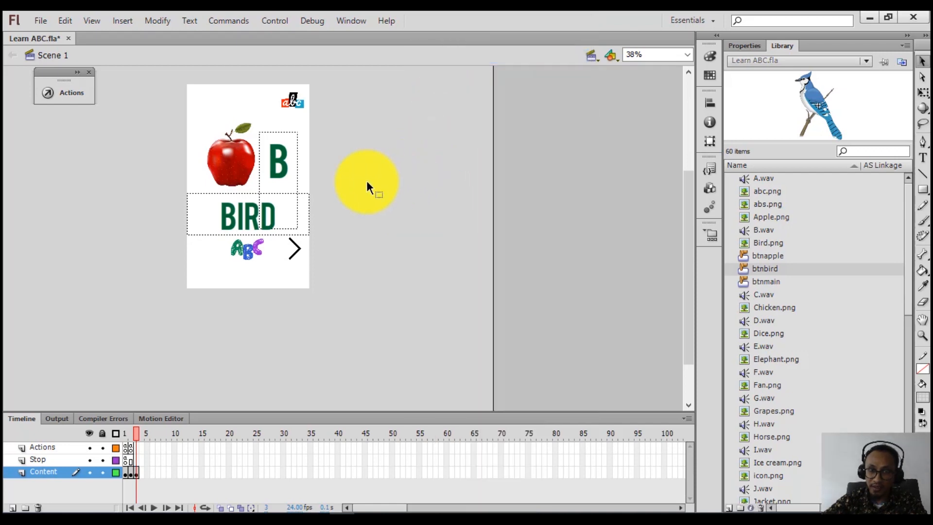
- Swap the apple button on frame 3 for the btnbird symbol
{"action": "left_click", "coordinate": [237, 159]}
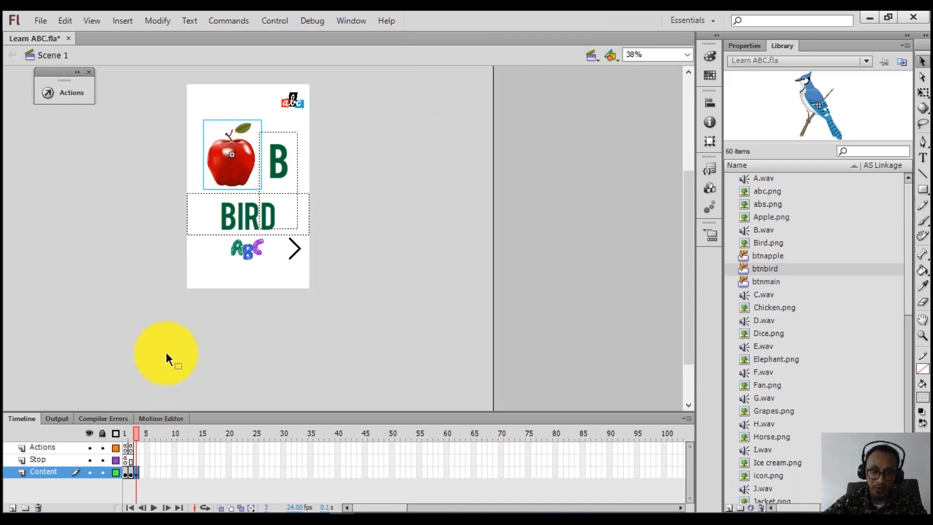
{"action": "right_click", "coordinate": [234, 170]}
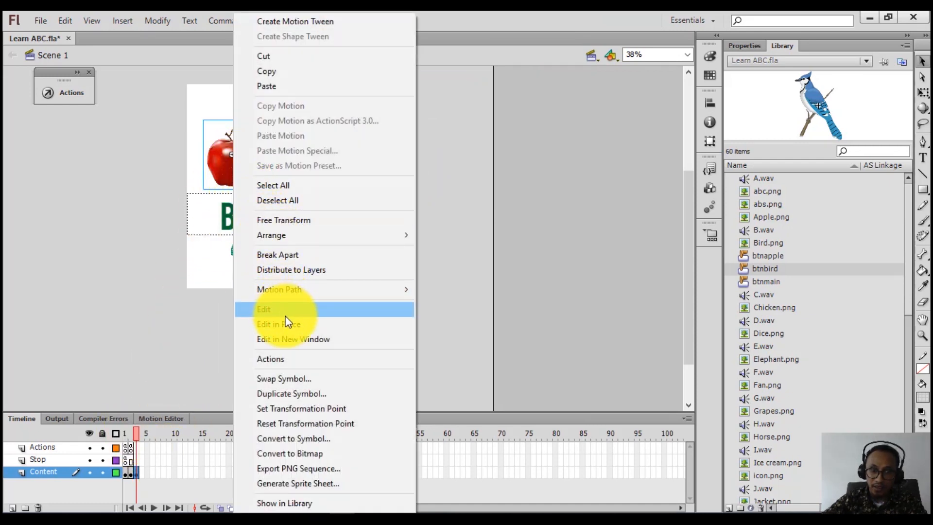
{"action": "left_click", "coordinate": [284, 378]}
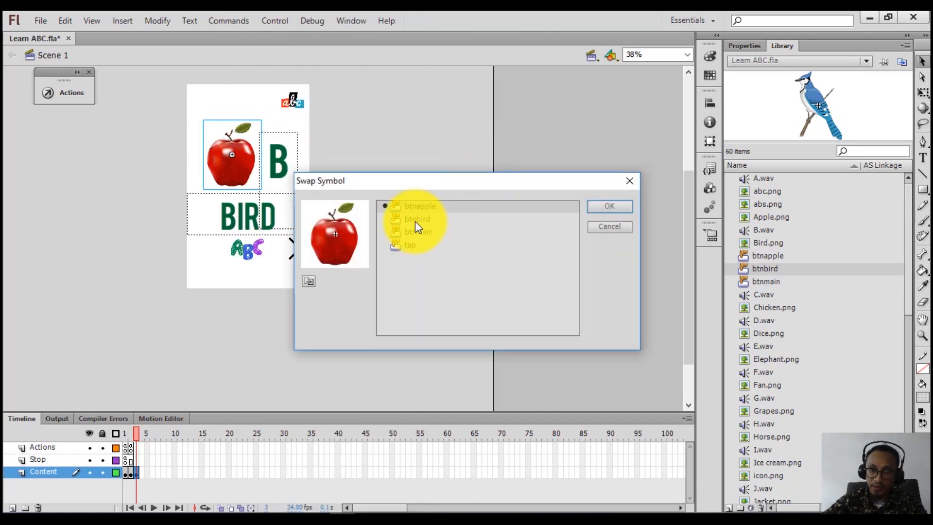
{"action": "left_click", "coordinate": [415, 220]}
{"action": "left_click", "coordinate": [609, 208]}
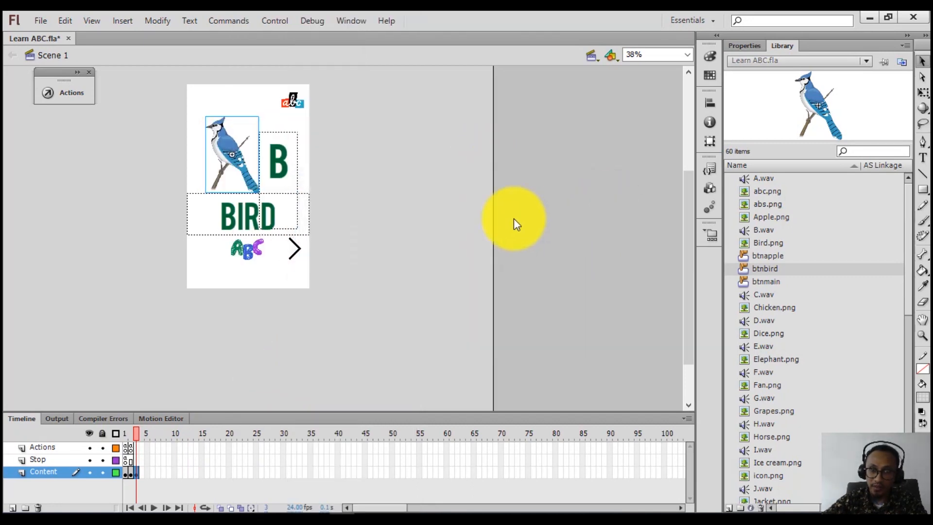
{"action": "left_click", "coordinate": [465, 193]}
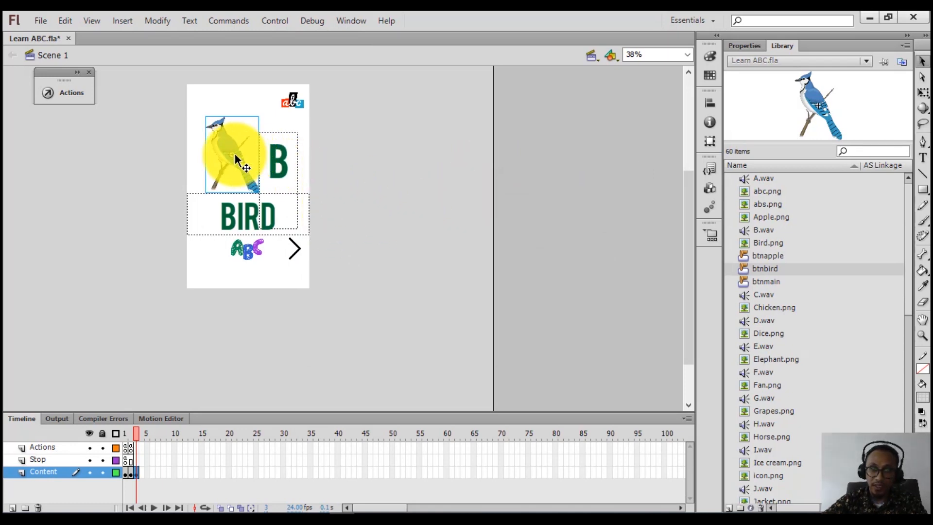
{"action": "left_click", "coordinate": [234, 181]}
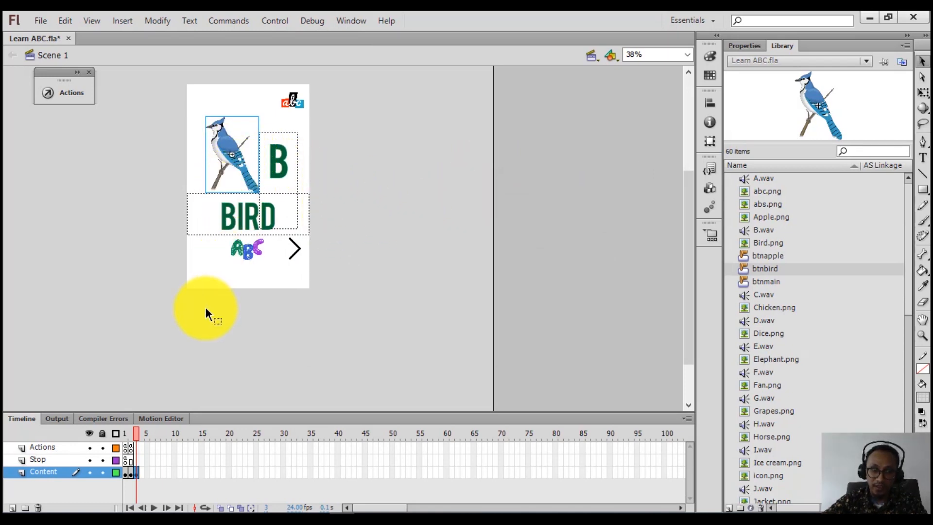
- Open the bird button for editing in place and insert a keyframe in its Down state
{"action": "double_click", "coordinate": [238, 170]}
{"action": "left_click", "coordinate": [182, 446]}
{"action": "right_click", "coordinate": [183, 445]}
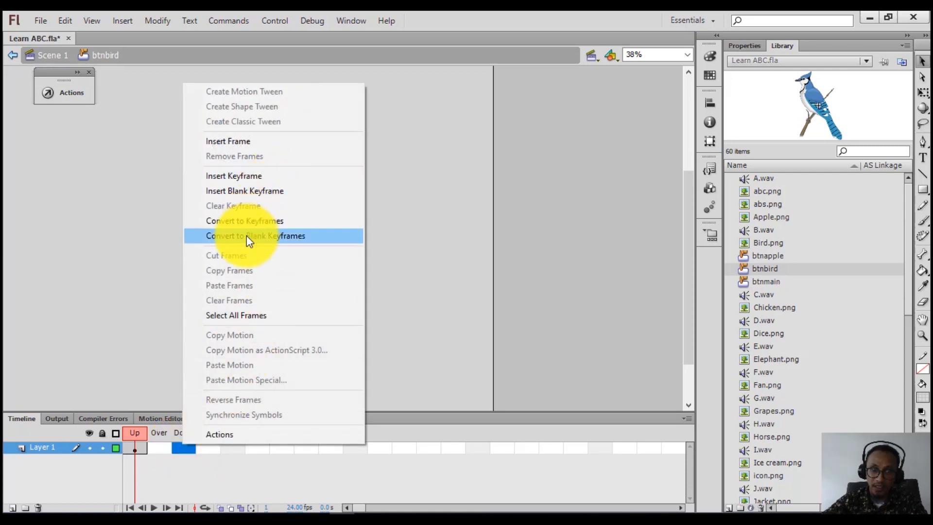
{"action": "left_click", "coordinate": [252, 177]}
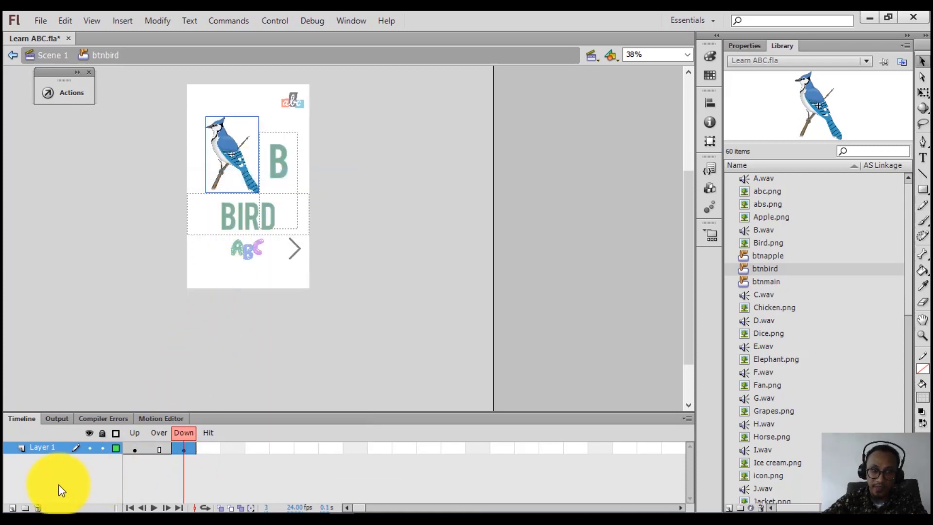
- Add a new layer to btnbird with a blank keyframe at Down, and place the B.wav sound on it
{"action": "left_click", "coordinate": [12, 507]}
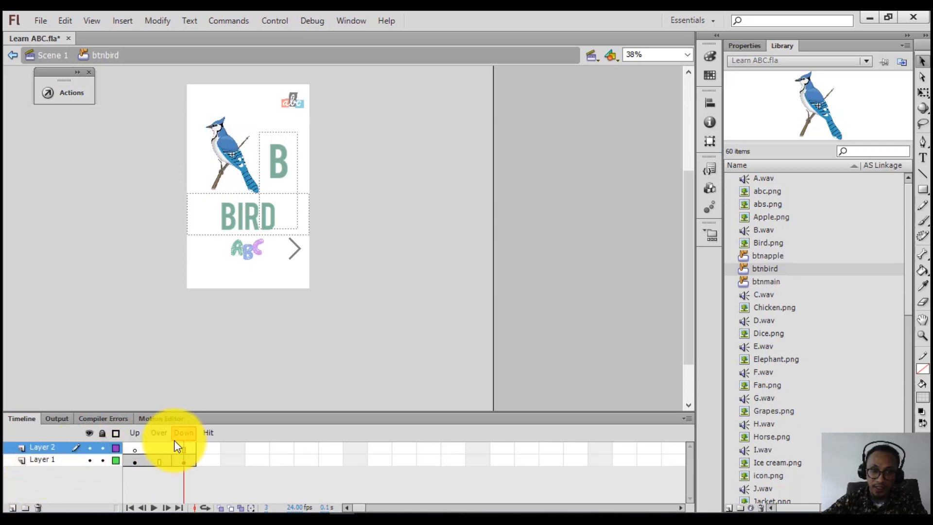
{"action": "right_click", "coordinate": [188, 448]}
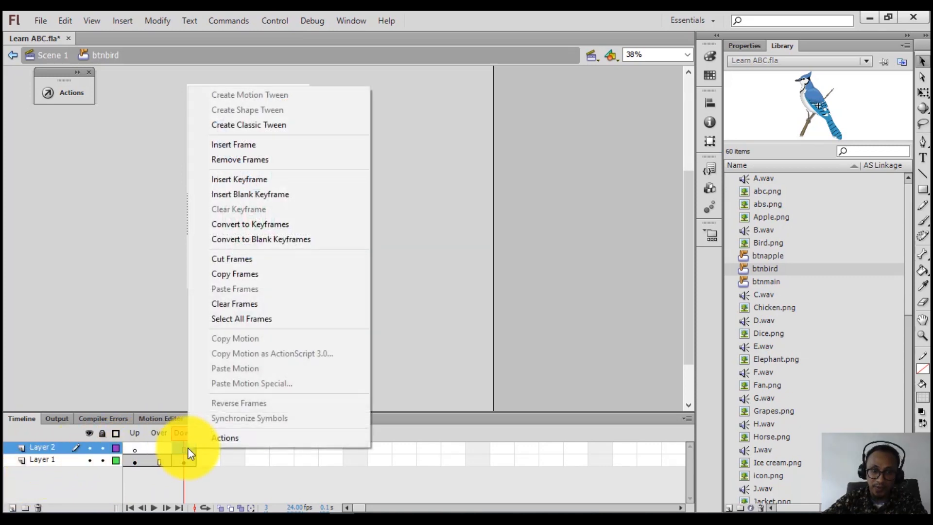
{"action": "left_click", "coordinate": [264, 194]}
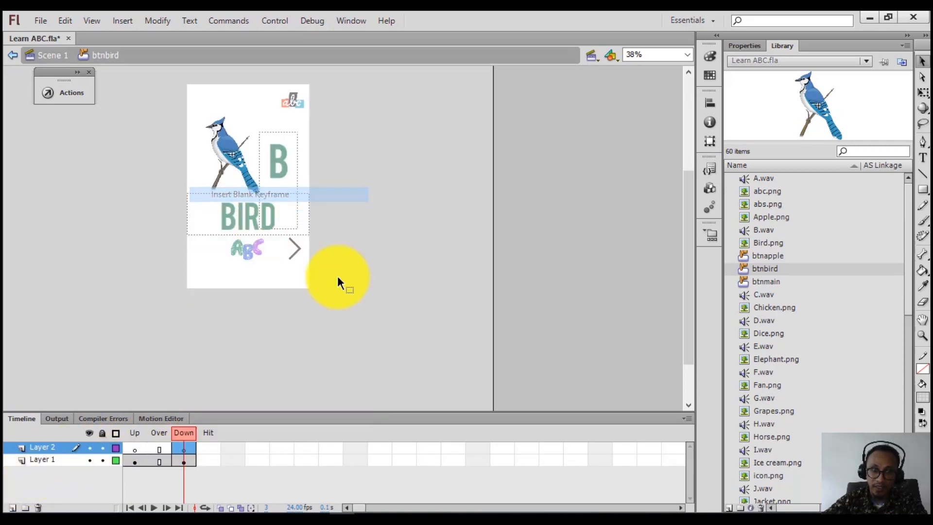
{"action": "left_click", "coordinate": [765, 231]}
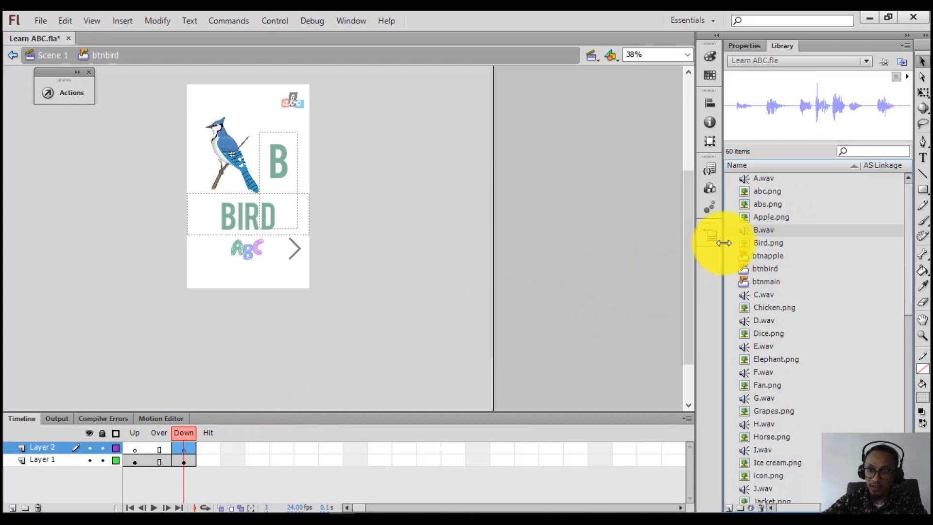
{"action": "left_click_drag", "start_coordinate": [745, 230], "coordinate": [237, 163]}
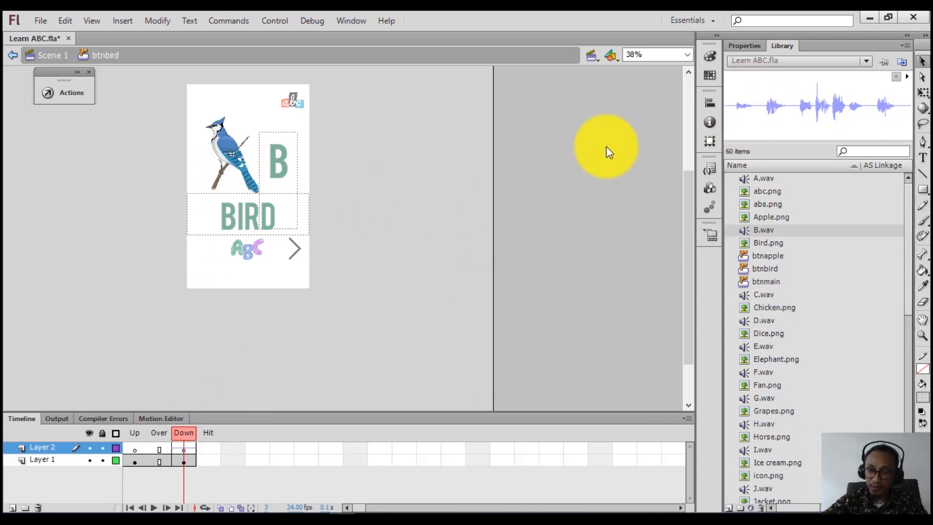
- Set the sync of the B.wav sound on the Down frame to Start and return to Scene 1
{"action": "left_click", "coordinate": [739, 47]}
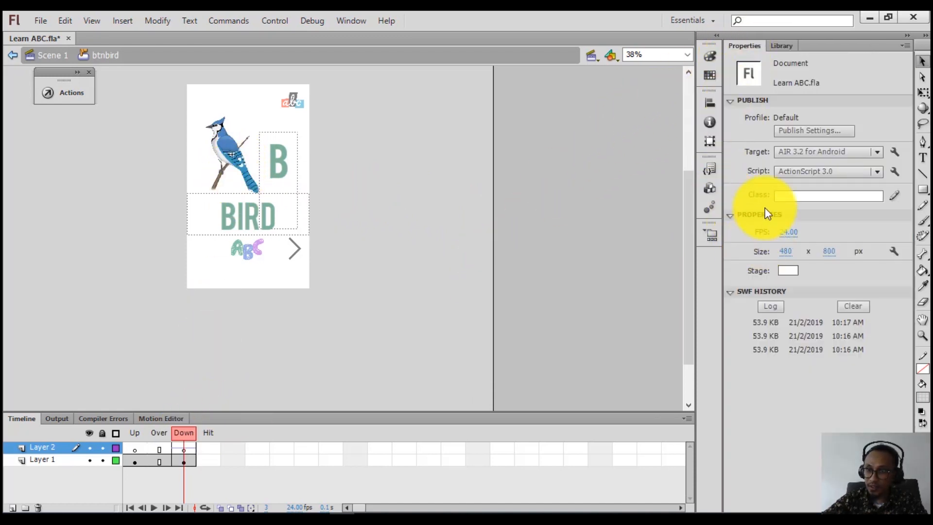
{"action": "left_click", "coordinate": [183, 448]}
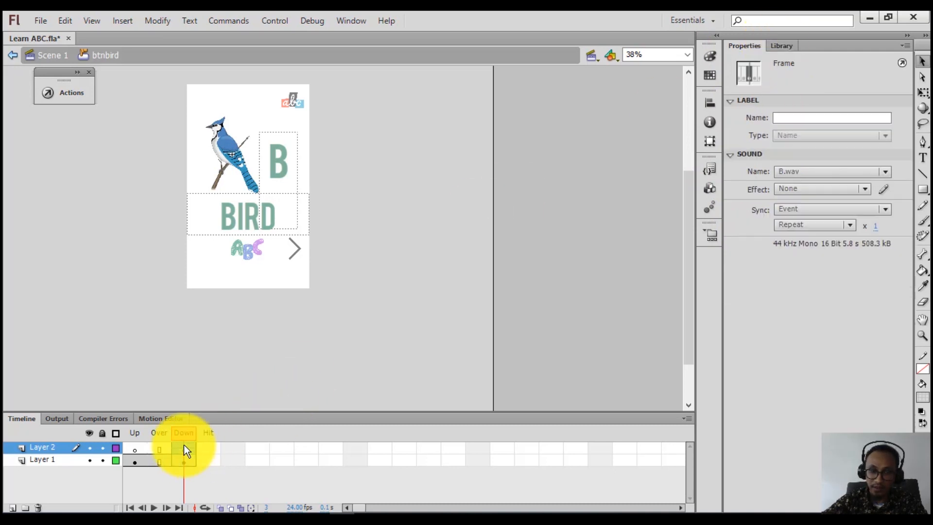
{"action": "left_click", "coordinate": [789, 212]}
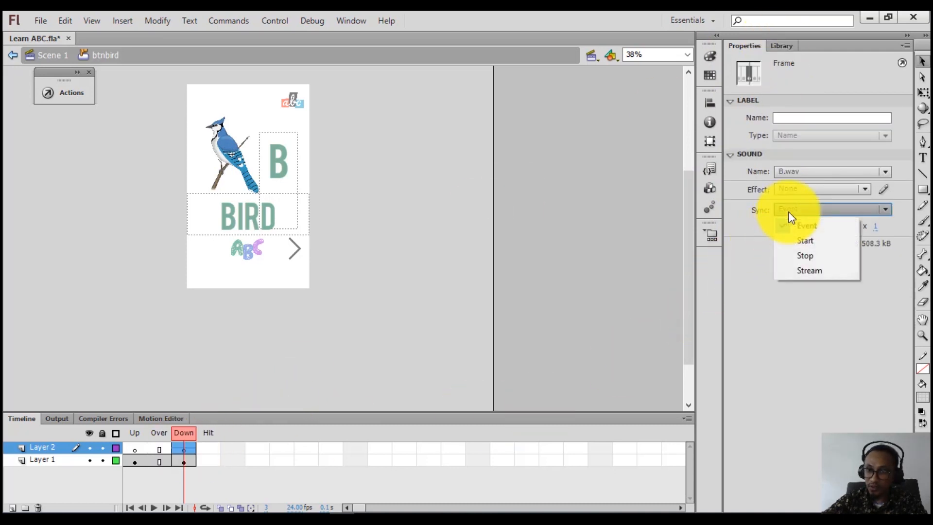
{"action": "left_click", "coordinate": [797, 241]}
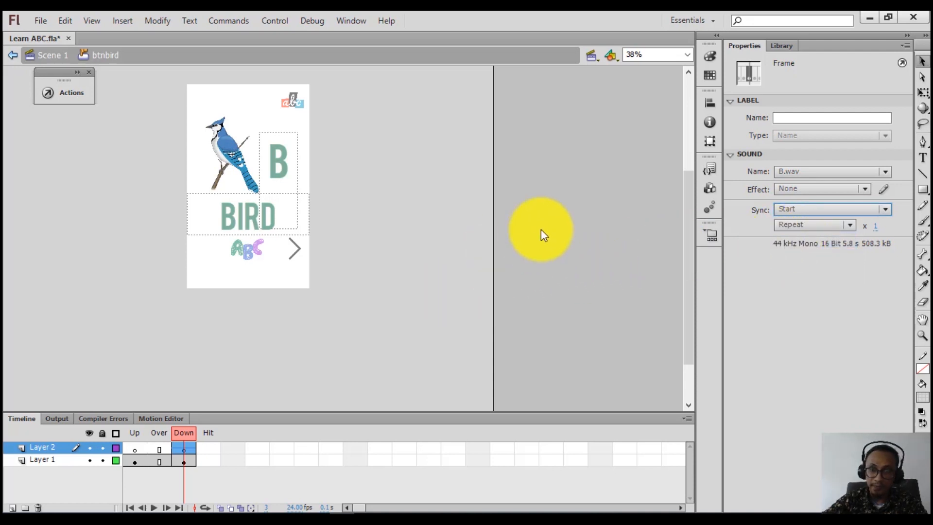
{"action": "left_click", "coordinate": [60, 58]}
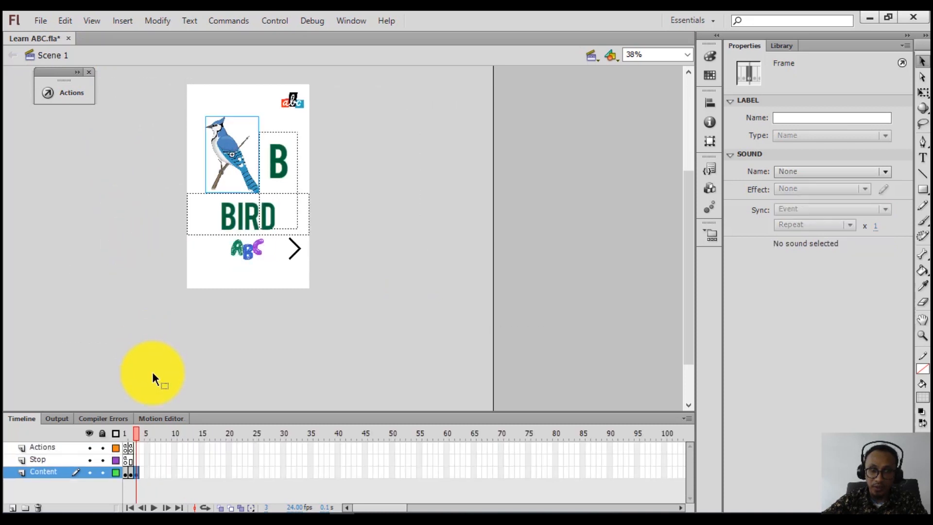
- Convert the navigation arrow on frame 2 of the Content layer to a button symbol named btnnext
{"action": "left_click", "coordinate": [130, 474]}
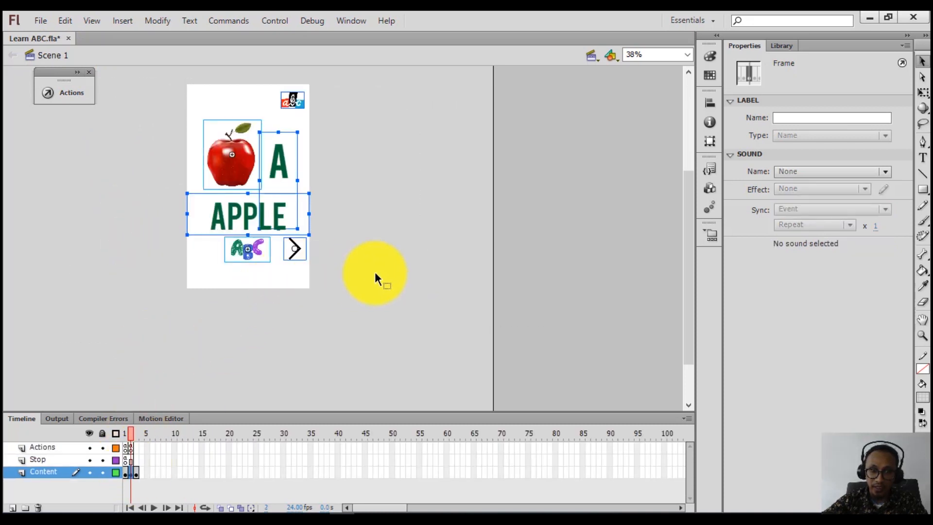
{"action": "left_click", "coordinate": [332, 260]}
{"action": "left_click", "coordinate": [298, 257]}
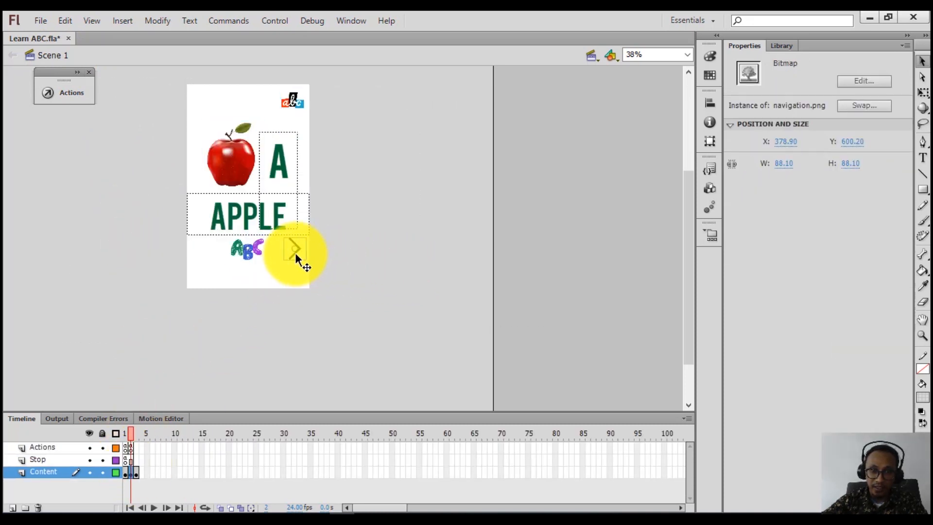
{"action": "right_click", "coordinate": [296, 256]}
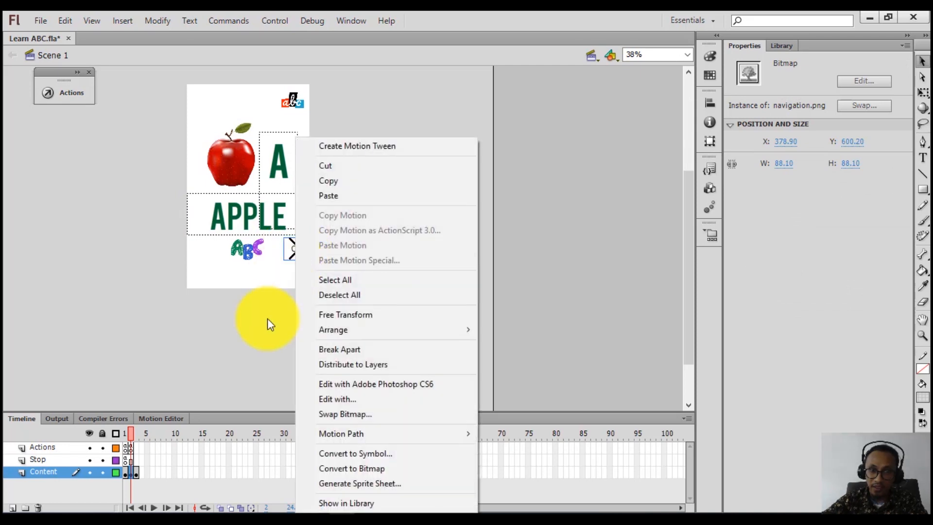
{"action": "left_click", "coordinate": [299, 288]}
{"action": "left_click", "coordinate": [293, 252]}
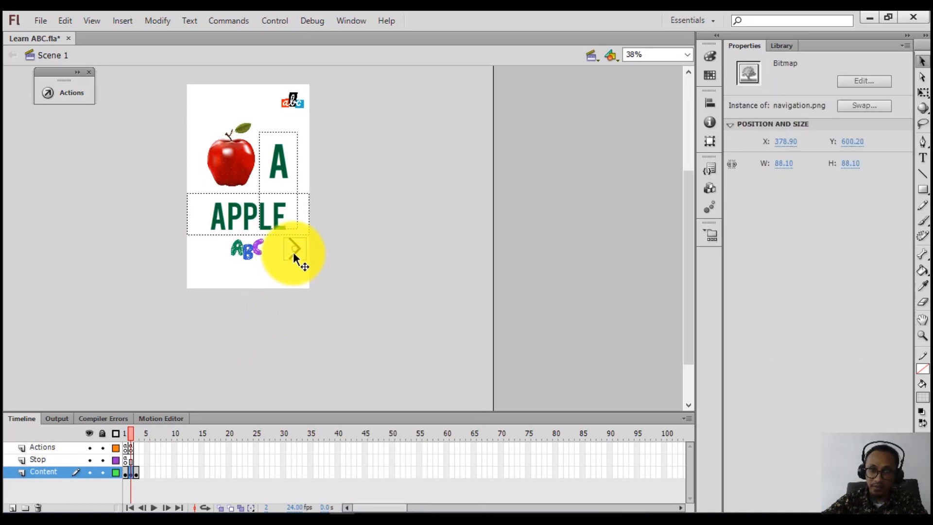
{"action": "right_click", "coordinate": [293, 251]}
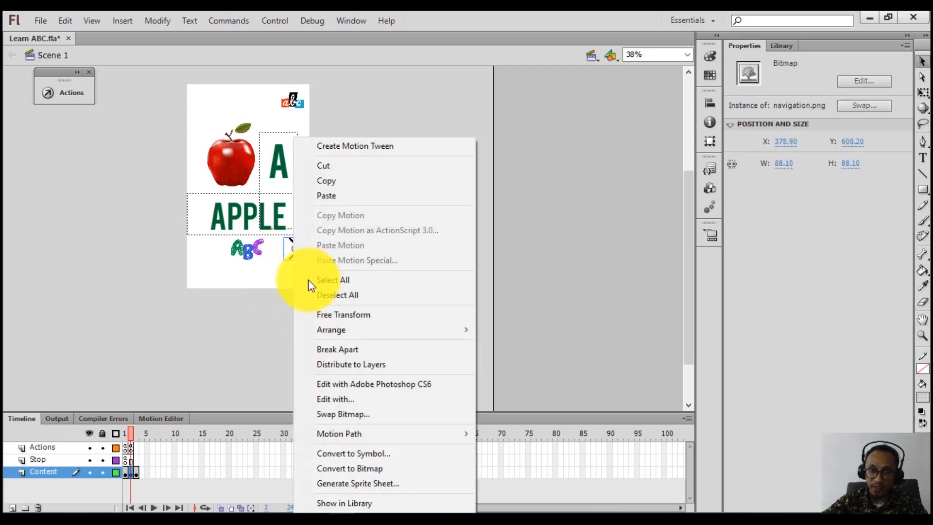
{"action": "left_click", "coordinate": [353, 453]}
{"action": "type", "text": "btnnext"}
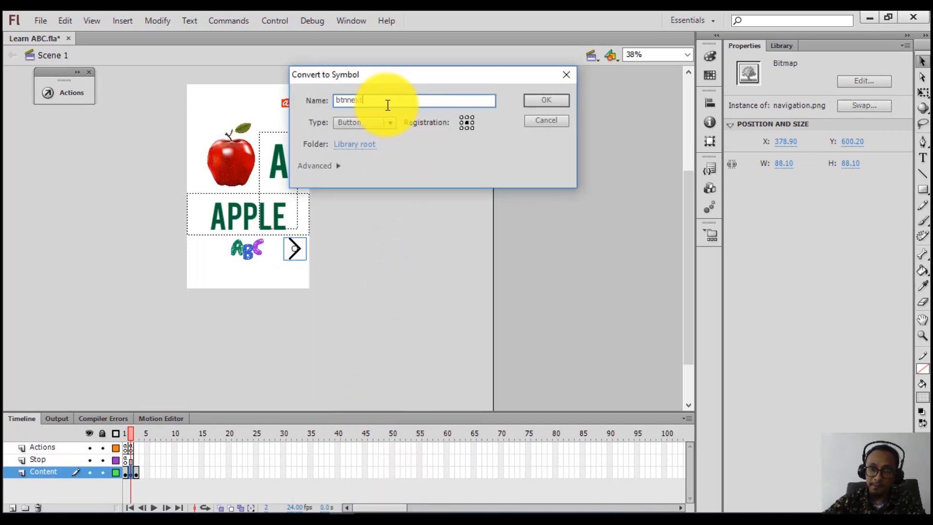
{"action": "left_click", "coordinate": [535, 104]}
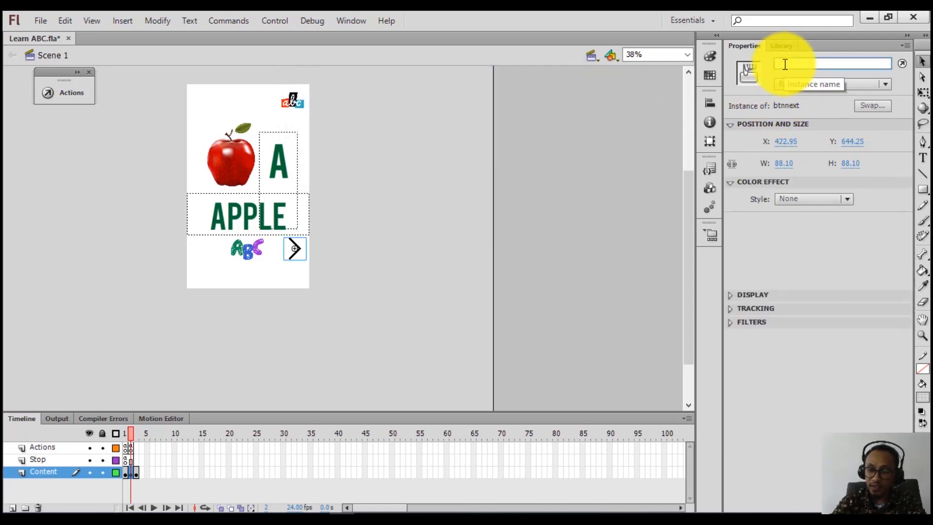
- Give the arrow button on the apple page the instance name btnnext
{"action": "type", "text": "btnnex"}
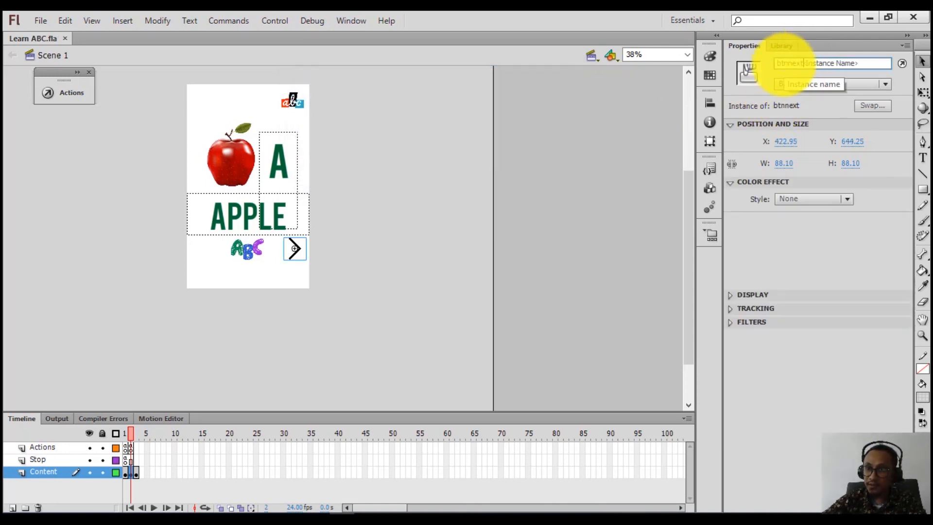
{"action": "type", "text": "t"}
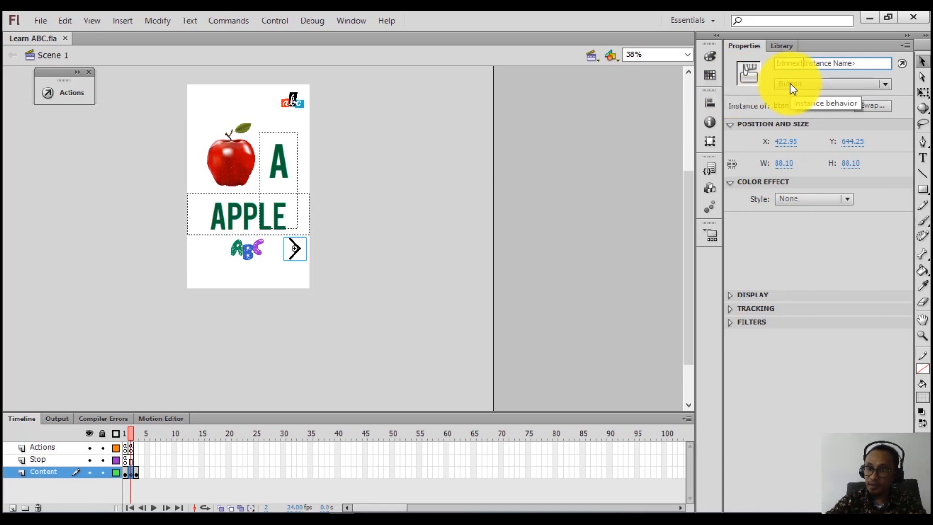
{"action": "key", "text": "Return"}
{"action": "left_click", "coordinate": [311, 267]}
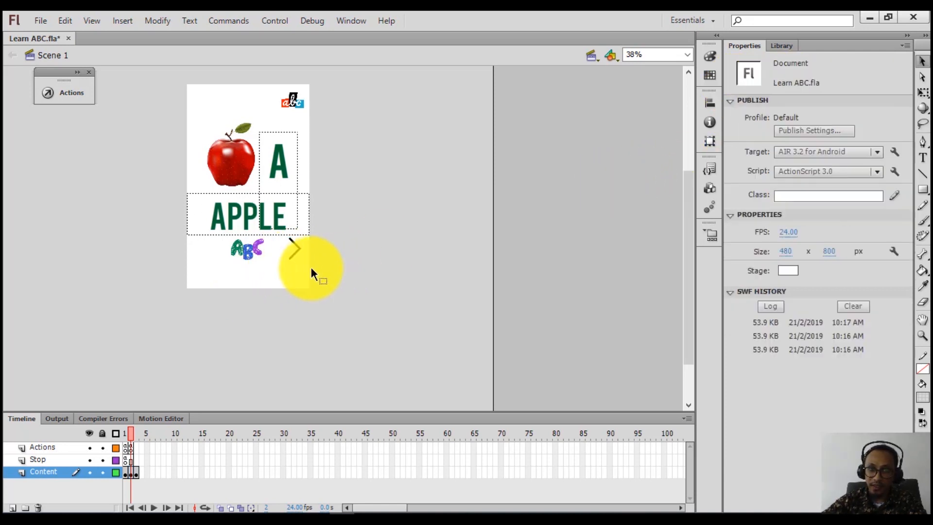
{"action": "left_click", "coordinate": [291, 251]}
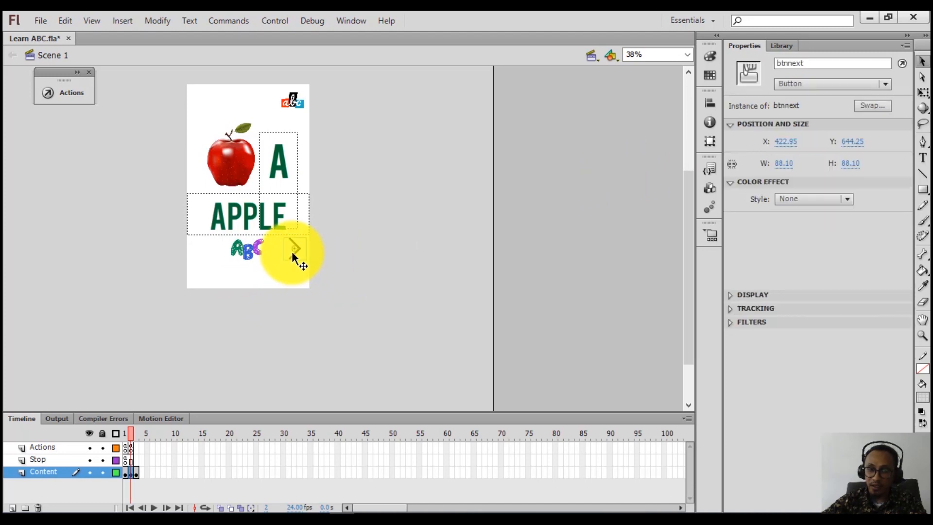
- Add the Click to Go to Next Frame and Stop code snippet to the btnnext arrow on the apple page
{"action": "right_click", "coordinate": [292, 251]}
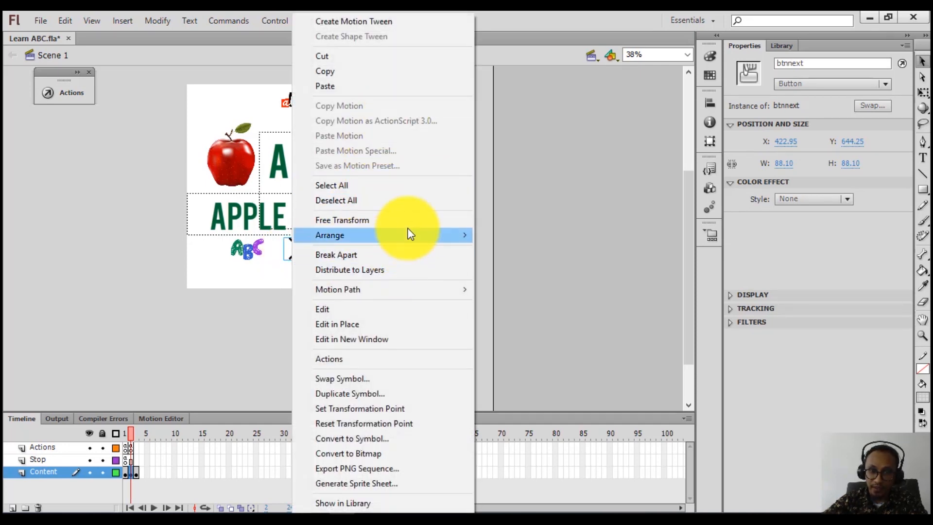
{"action": "left_click", "coordinate": [350, 359]}
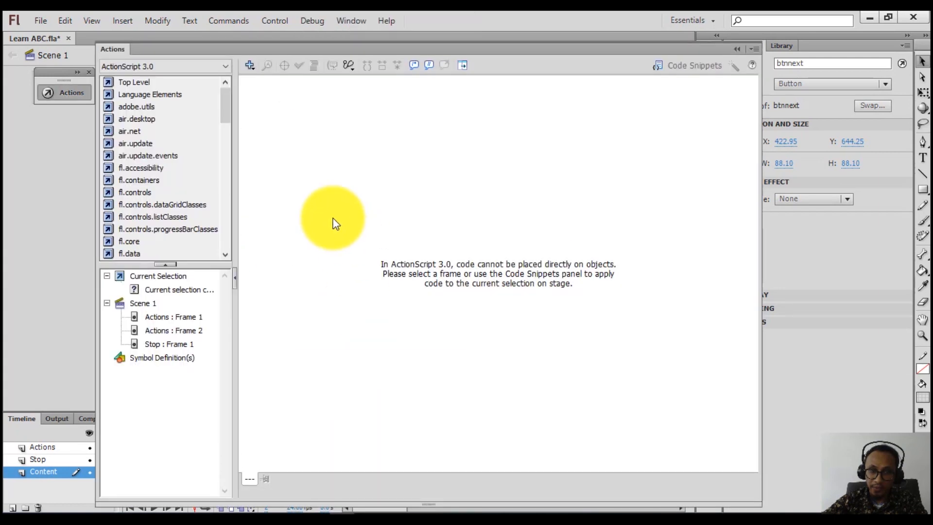
{"action": "left_click", "coordinate": [677, 66]}
{"action": "scroll", "coordinate": [551, 279], "scroll_direction": "up", "scroll_amount": 2}
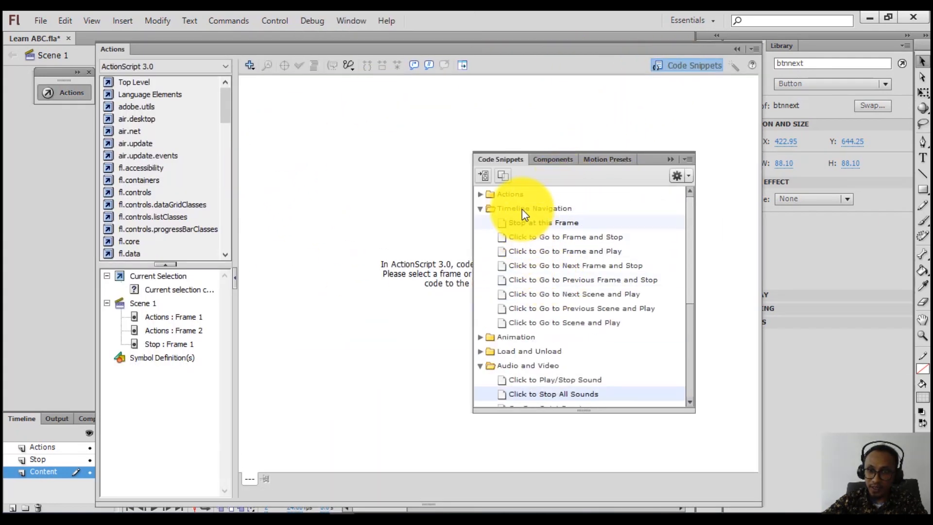
{"action": "double_click", "coordinate": [513, 239]}
{"action": "left_click", "coordinate": [738, 50]}
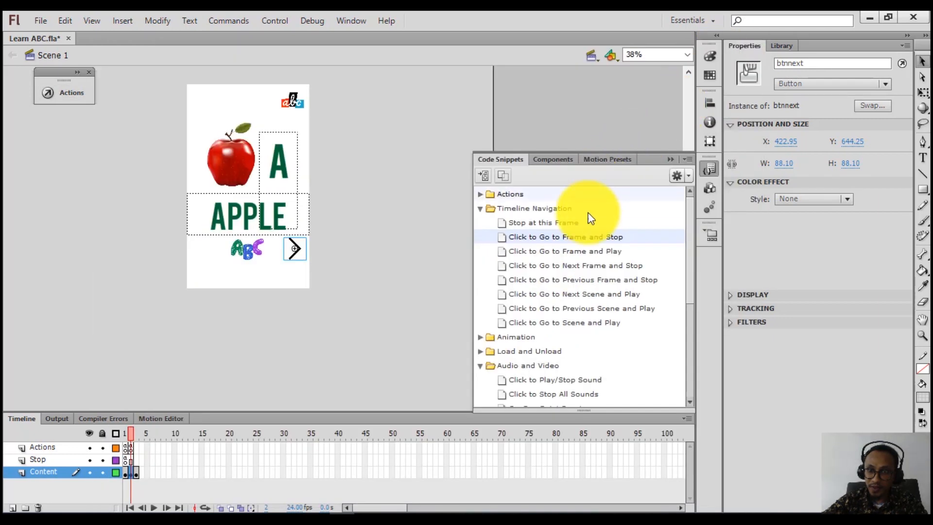
{"action": "left_click", "coordinate": [677, 238]}
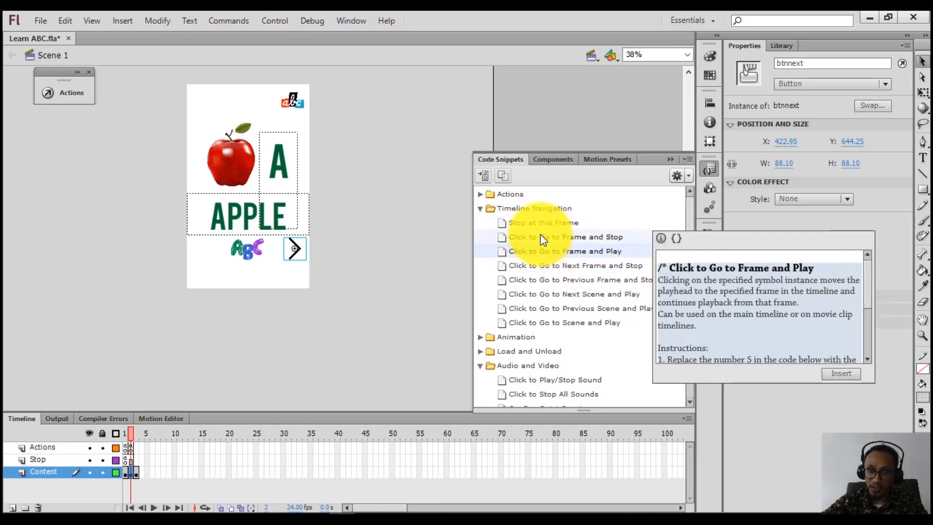
{"action": "left_click", "coordinate": [541, 248]}
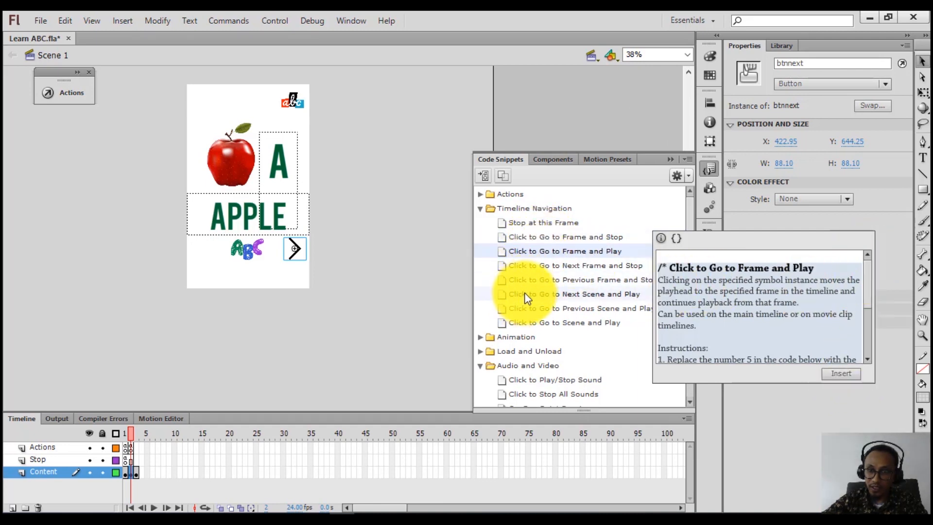
{"action": "left_click", "coordinate": [541, 265]}
{"action": "left_click", "coordinate": [833, 372]}
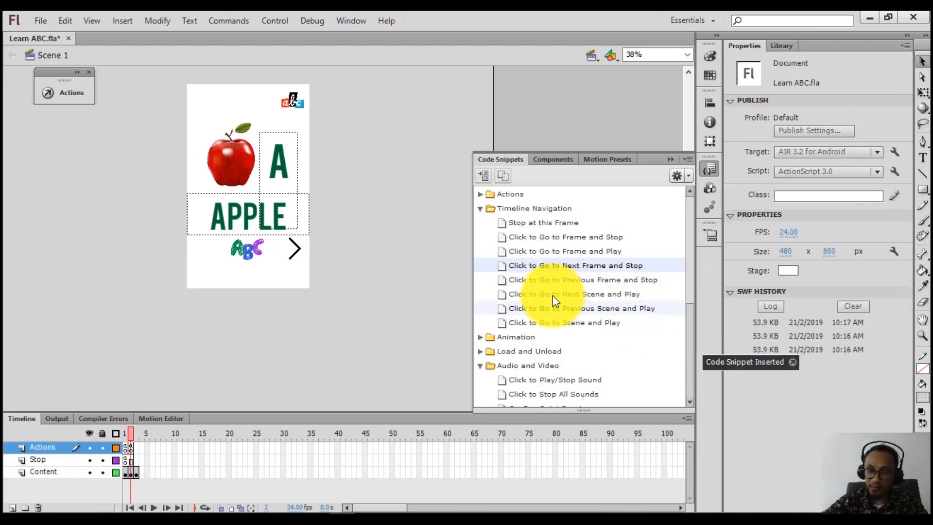
{"action": "left_click", "coordinate": [669, 161]}
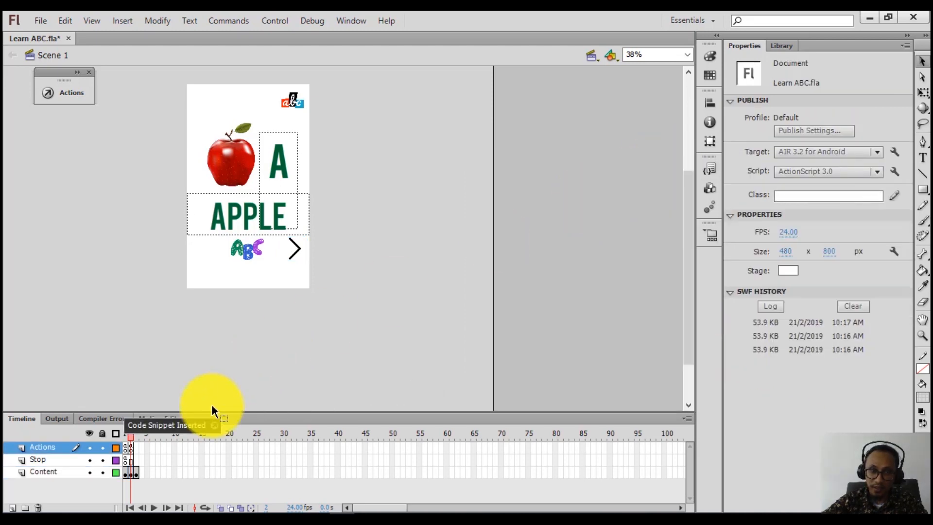
- Review the ActionScript on frame 2 of the Actions layer, including the btnnext event listener
{"action": "right_click", "coordinate": [130, 448]}
{"action": "left_click", "coordinate": [147, 441]}
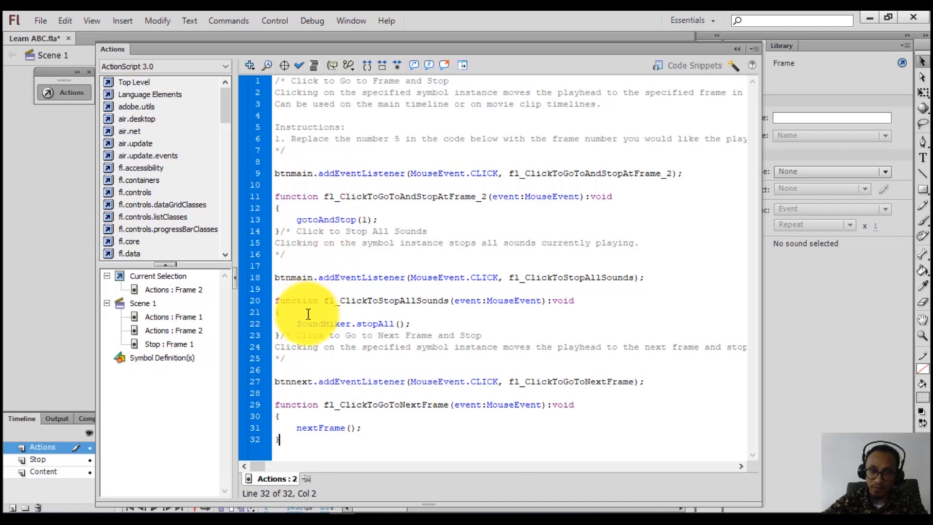
{"action": "left_click", "coordinate": [737, 48]}
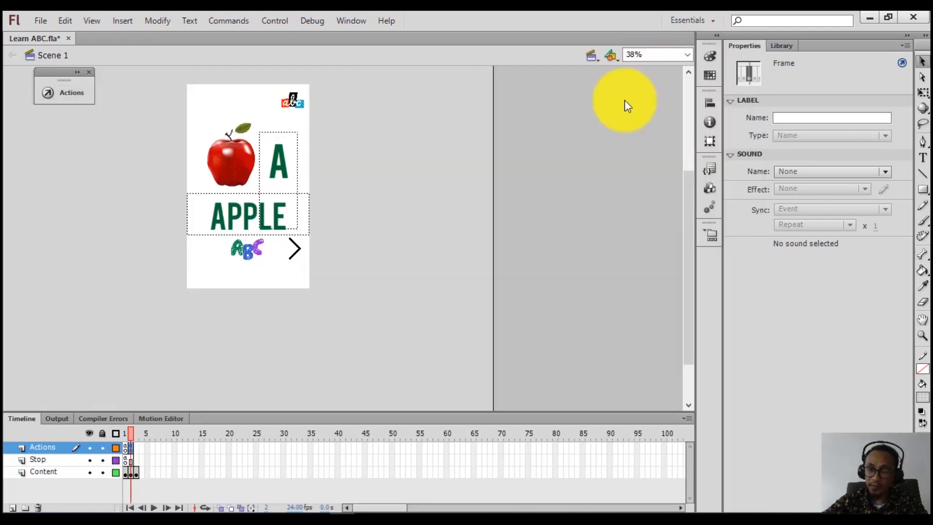
{"action": "left_click", "coordinate": [524, 196]}
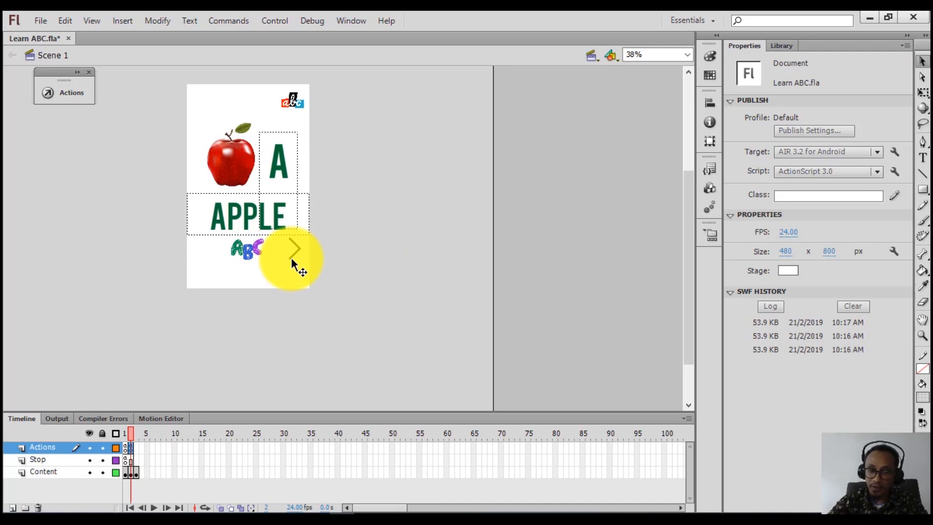
- Test the movie by entering the app, advancing from apple to bird, returning to the start screen and repeating the advance
{"action": "key", "text": "ctrl+Return"}
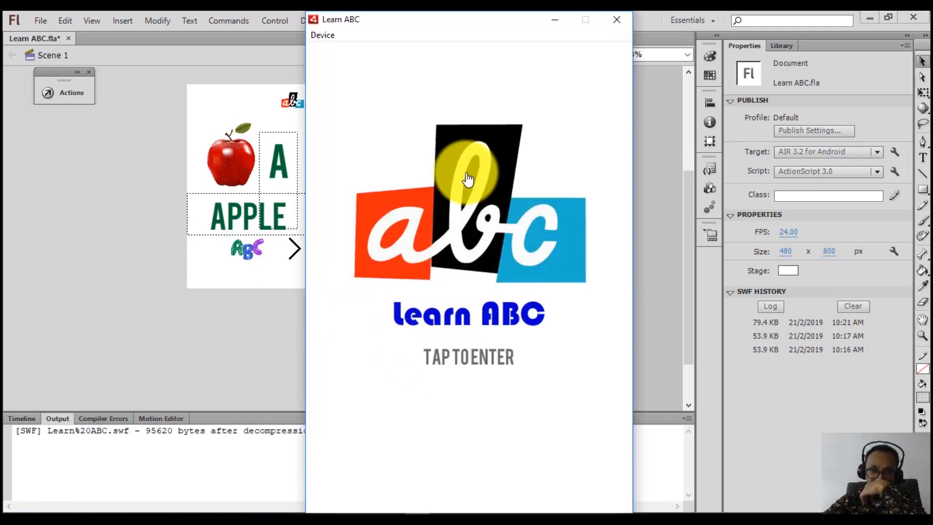
{"action": "left_click", "coordinate": [468, 180]}
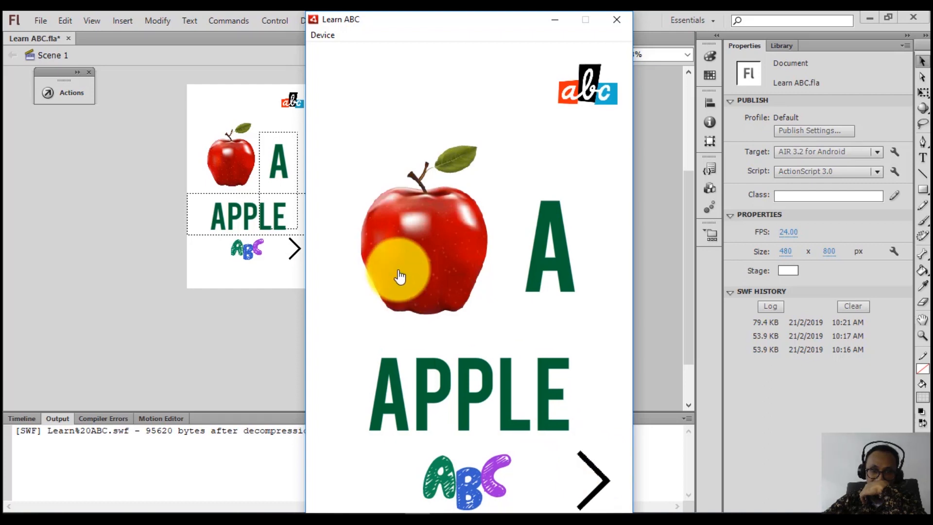
{"action": "left_click", "coordinate": [597, 469]}
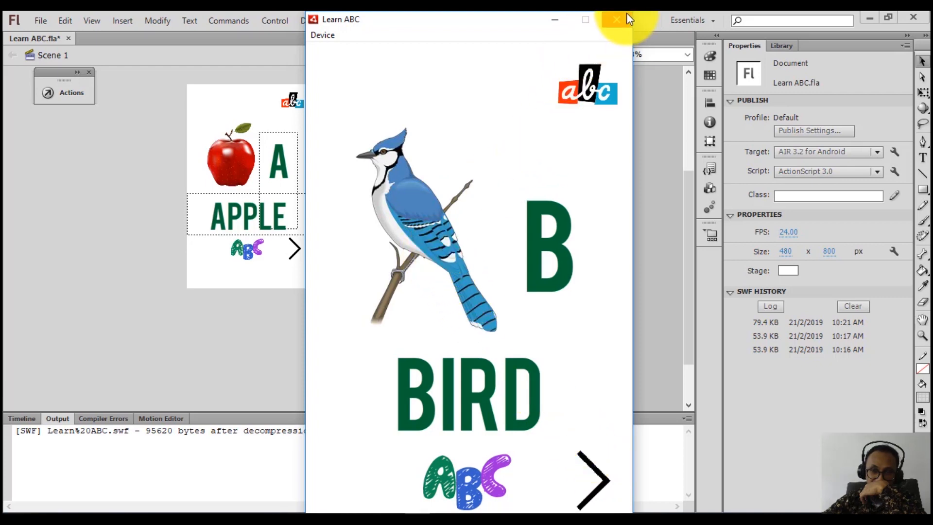
{"action": "left_click", "coordinate": [466, 485]}
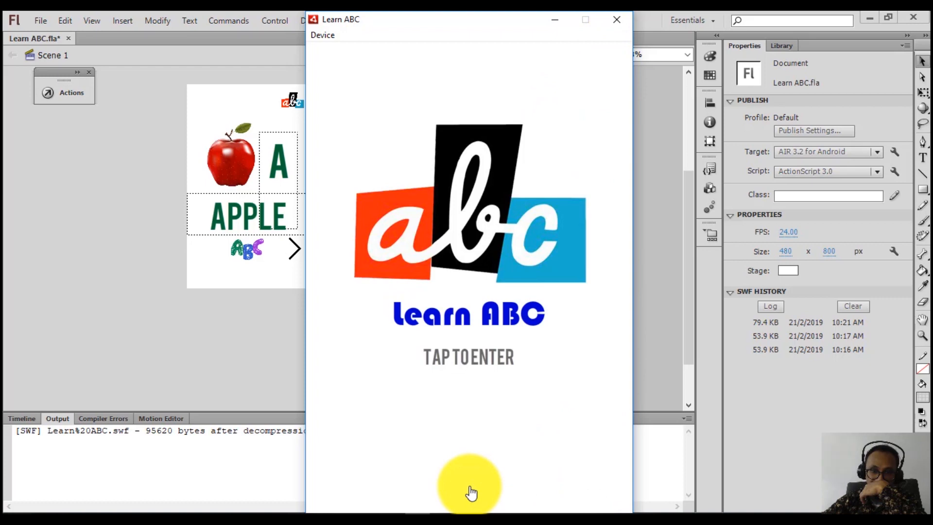
{"action": "left_click", "coordinate": [469, 245]}
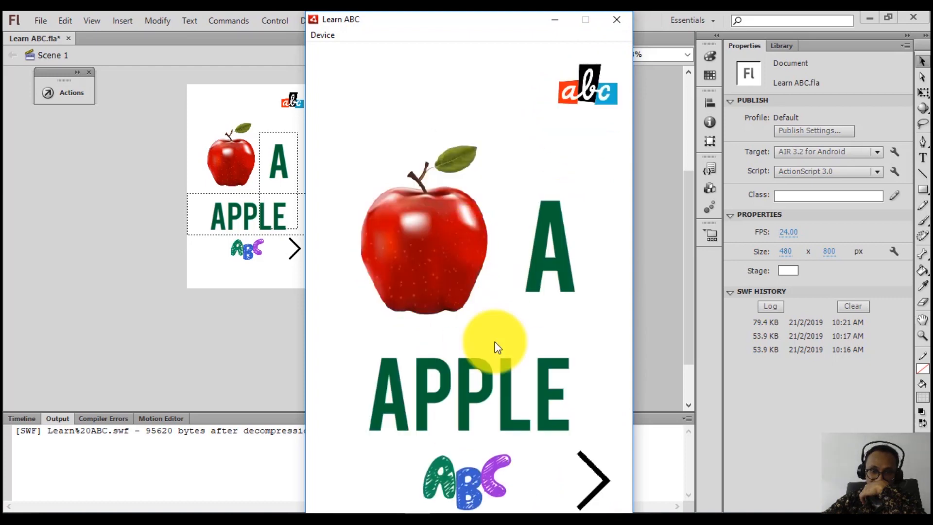
{"action": "left_click", "coordinate": [587, 470]}
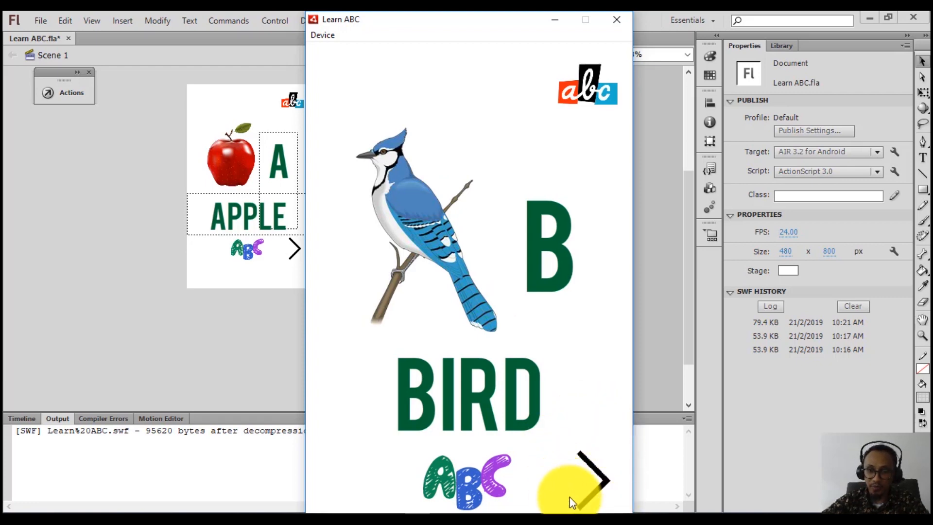
{"action": "left_click", "coordinate": [617, 19]}
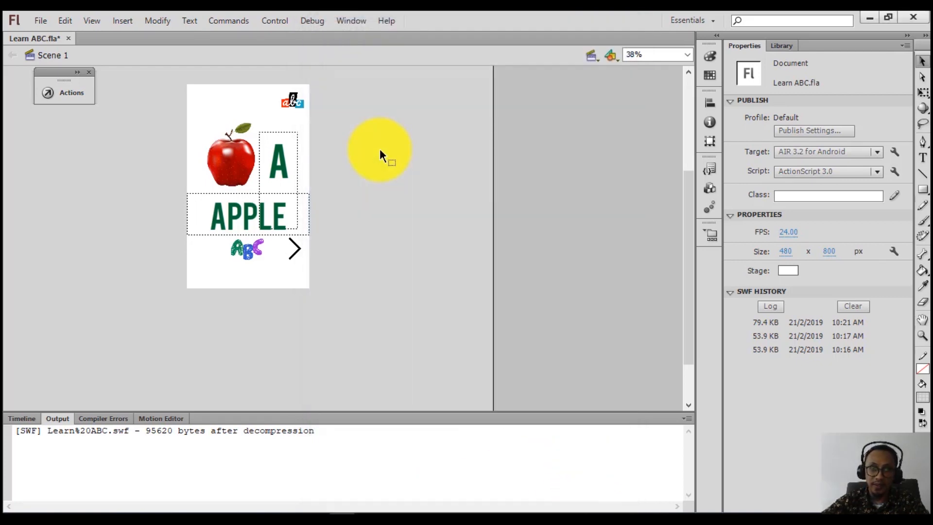
- Add the Click to Stop All Sounds code snippet to the btnnext arrow on the apple page
{"action": "left_click", "coordinate": [20, 419]}
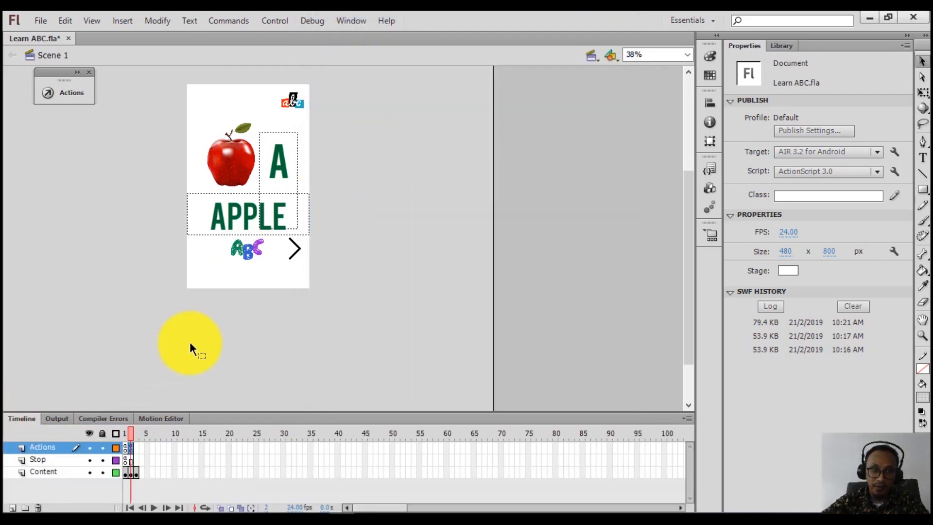
{"action": "left_click", "coordinate": [299, 250]}
{"action": "right_click", "coordinate": [298, 250]}
{"action": "left_click", "coordinate": [339, 360]}
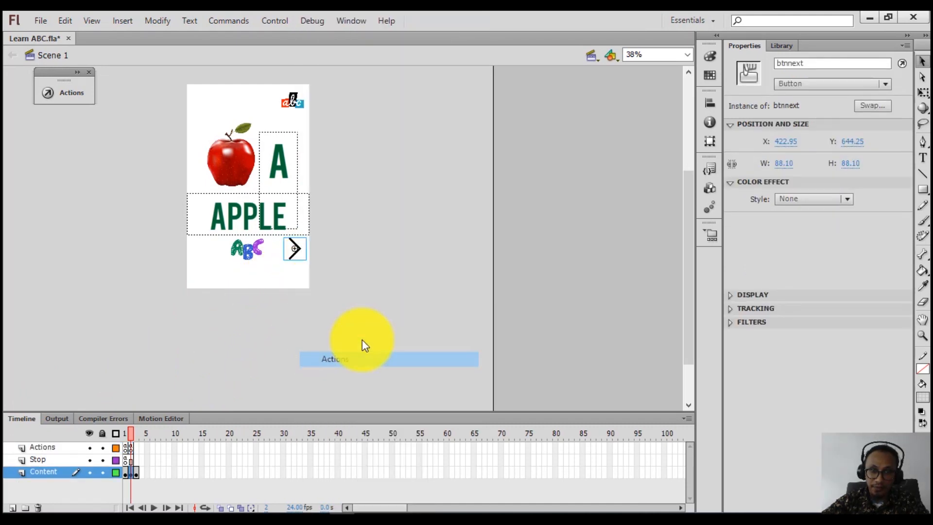
{"action": "left_click", "coordinate": [687, 65]}
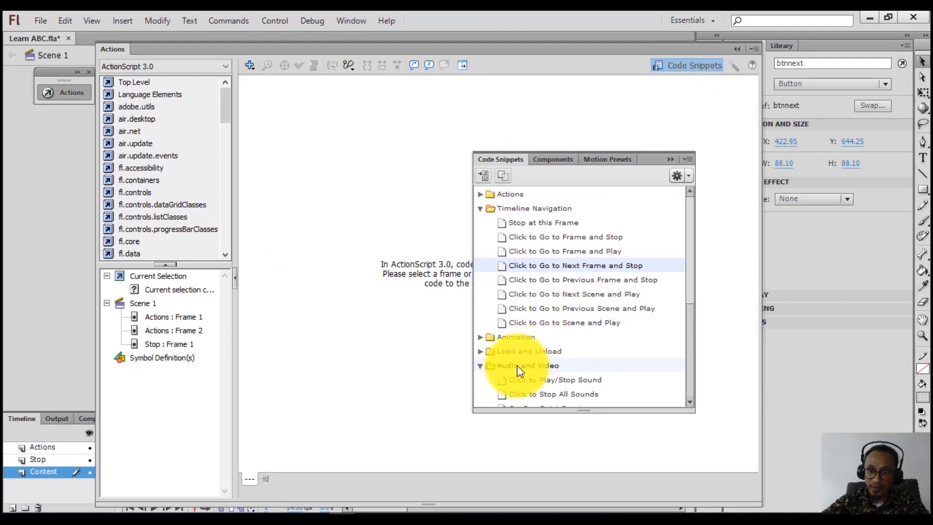
{"action": "scroll", "coordinate": [514, 370], "scroll_direction": "down", "scroll_amount": 3}
{"action": "double_click", "coordinate": [556, 267]}
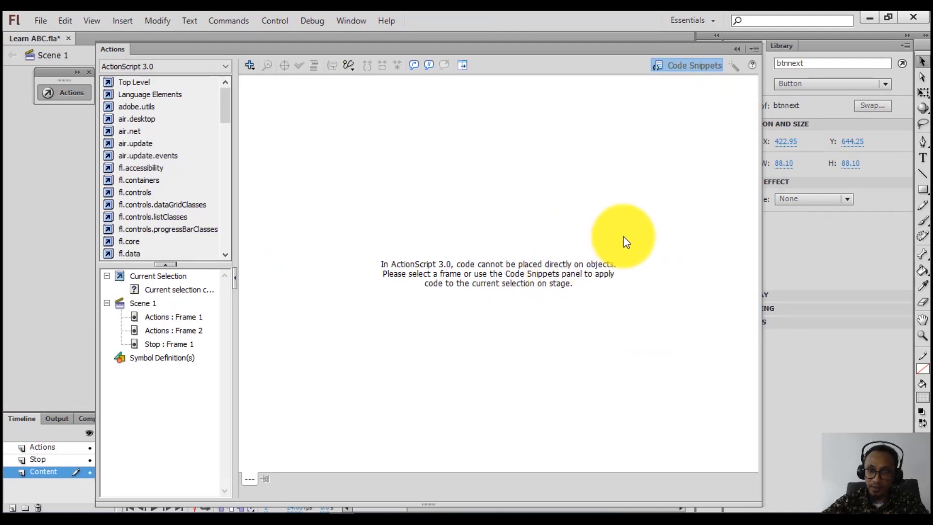
{"action": "left_click", "coordinate": [737, 49]}
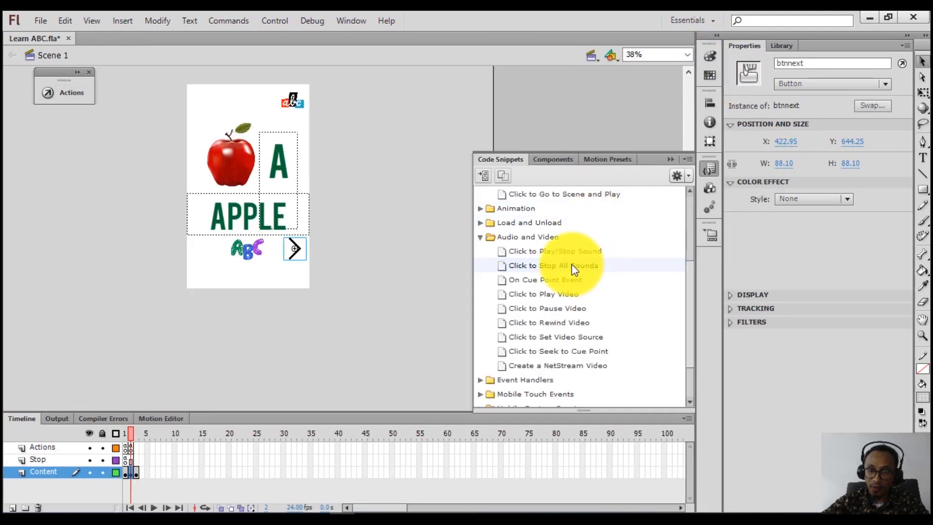
{"action": "mouse_move", "coordinate": [572, 264]}
{"action": "left_click", "coordinate": [676, 267]}
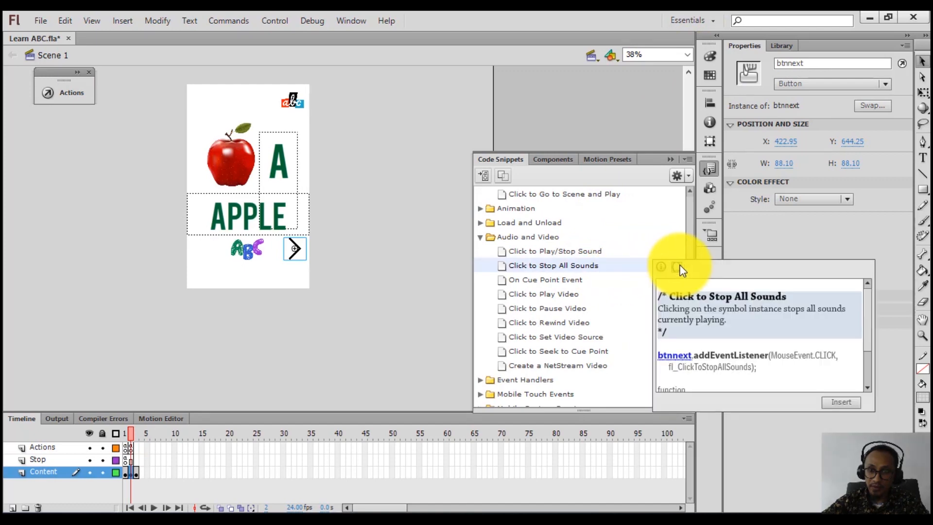
{"action": "left_click", "coordinate": [842, 403]}
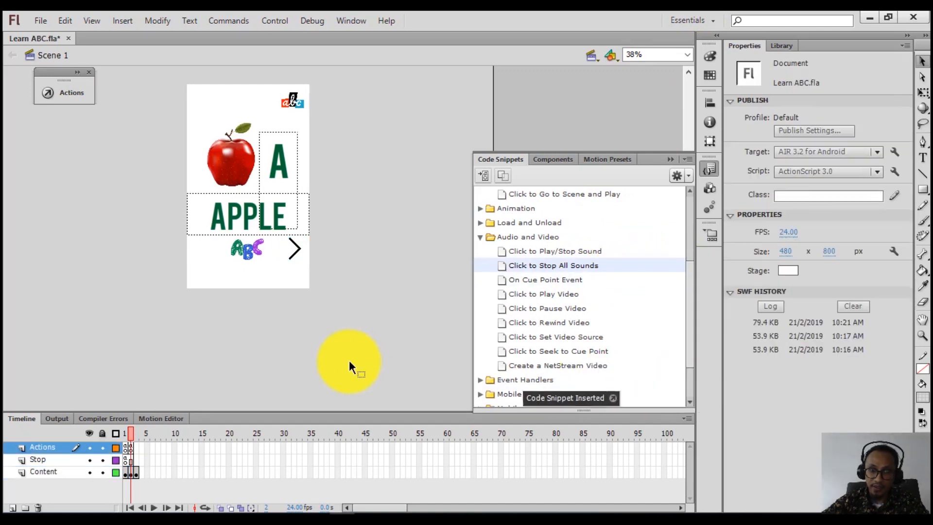
{"action": "left_click", "coordinate": [349, 360]}
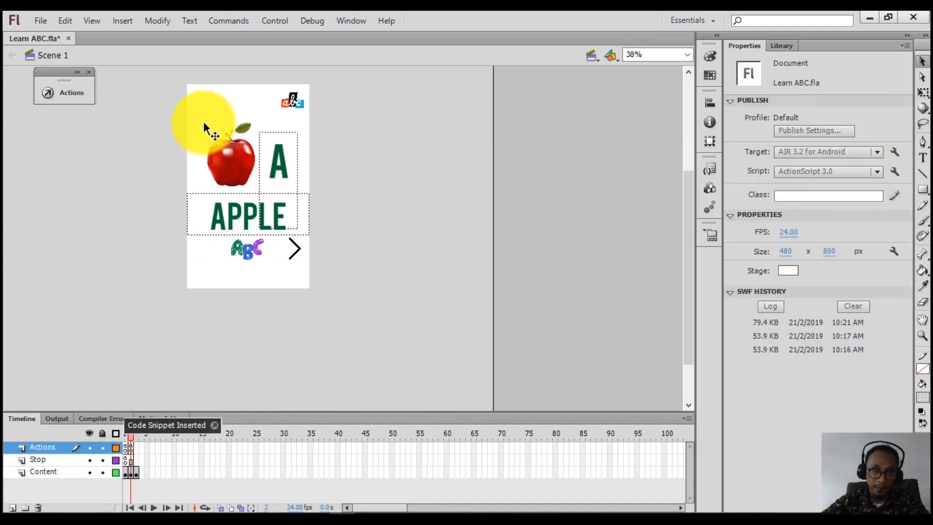
- Go to the bird page on frame 3 and duplicate the btnnext library symbol as a button named btnprev
{"action": "left_click", "coordinate": [138, 437]}
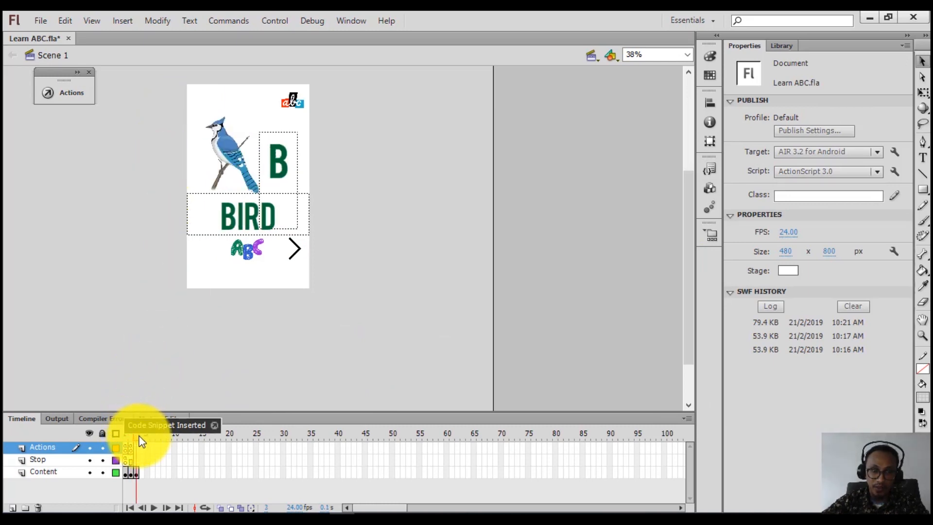
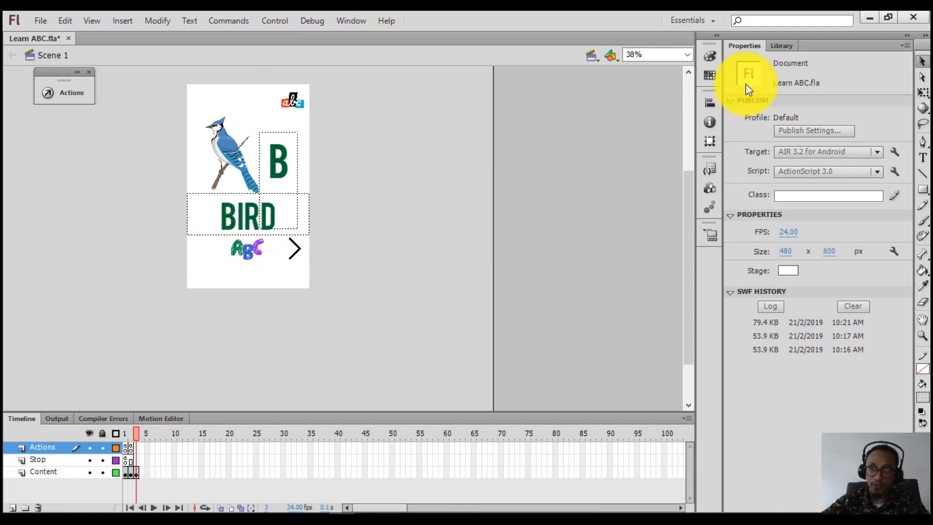
{"action": "left_click", "coordinate": [780, 45]}
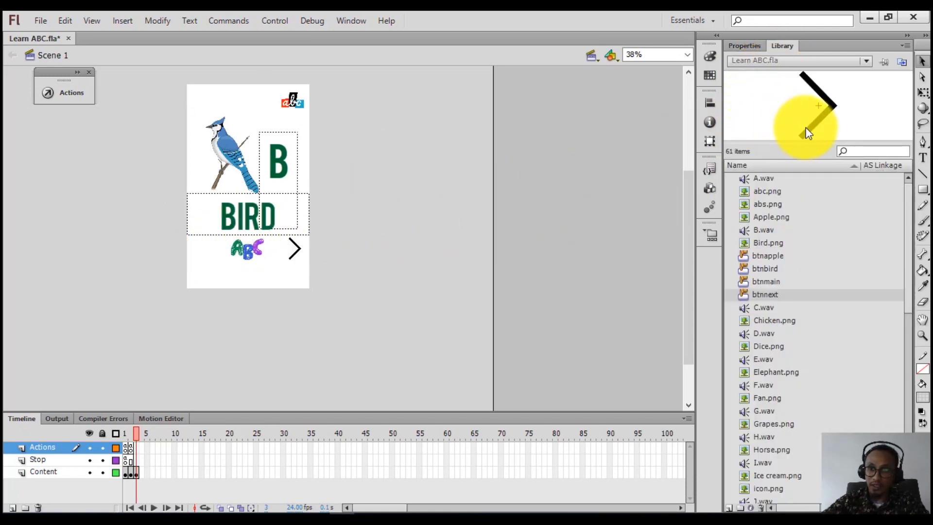
{"action": "right_click", "coordinate": [762, 294]}
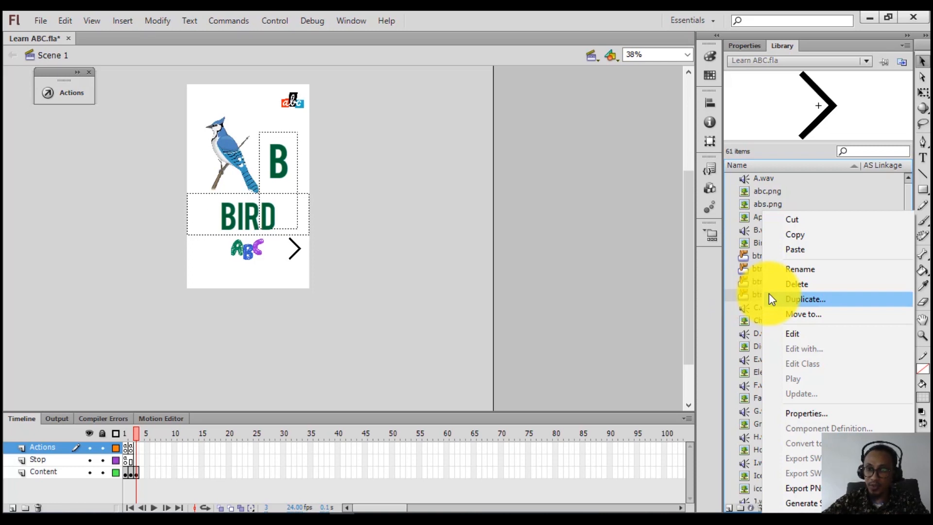
{"action": "left_click", "coordinate": [772, 299]}
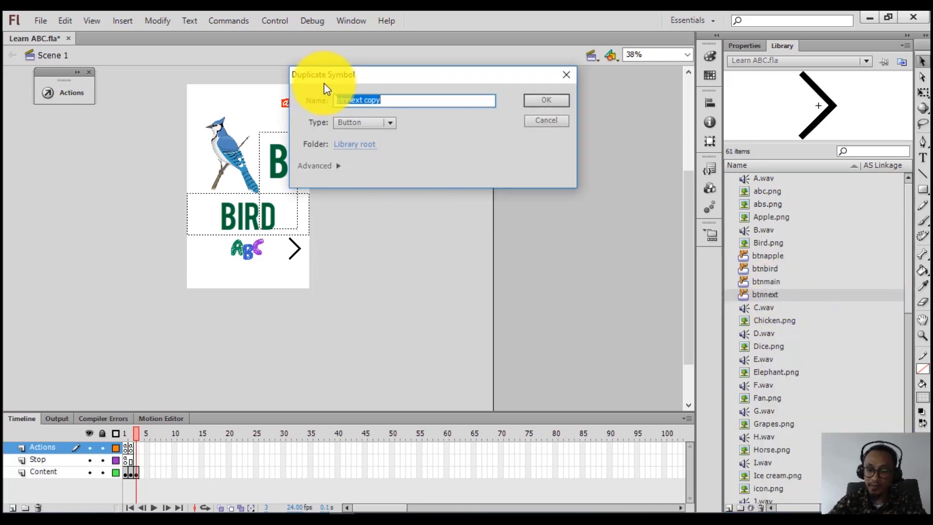
{"action": "type", "text": "btnprev"}
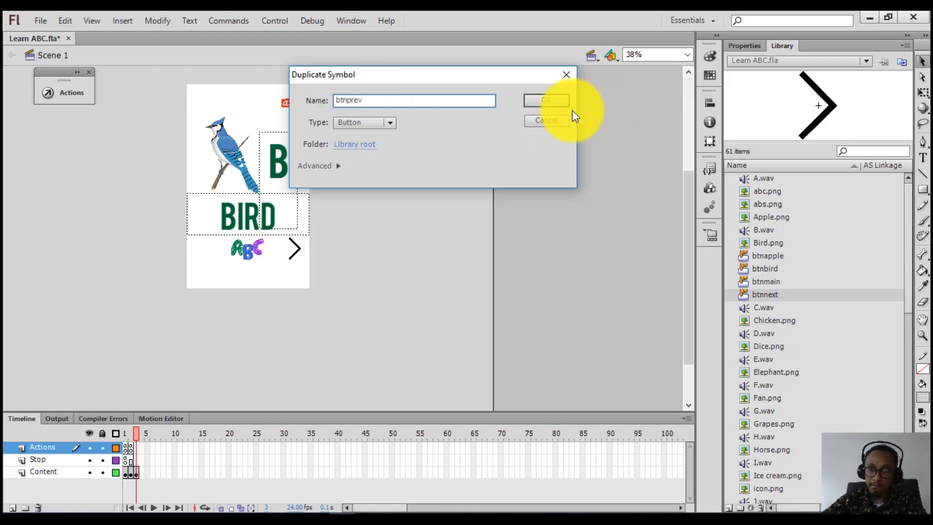
{"action": "left_click", "coordinate": [552, 102]}
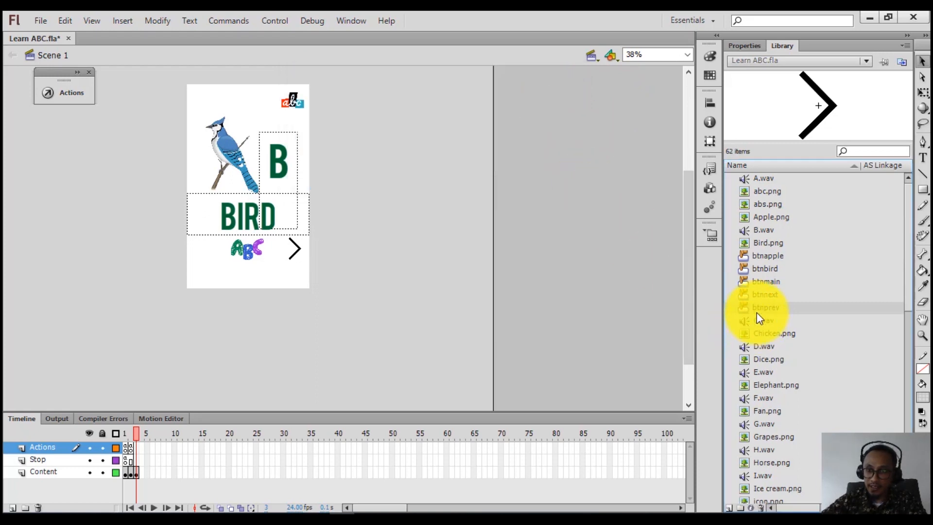
- Place btnprev on frame 3 of the Content layer, left of the ABC picture and level with the next arrow
{"action": "left_click_drag", "start_coordinate": [754, 308], "coordinate": [117, 486]}
{"action": "left_click", "coordinate": [135, 471]}
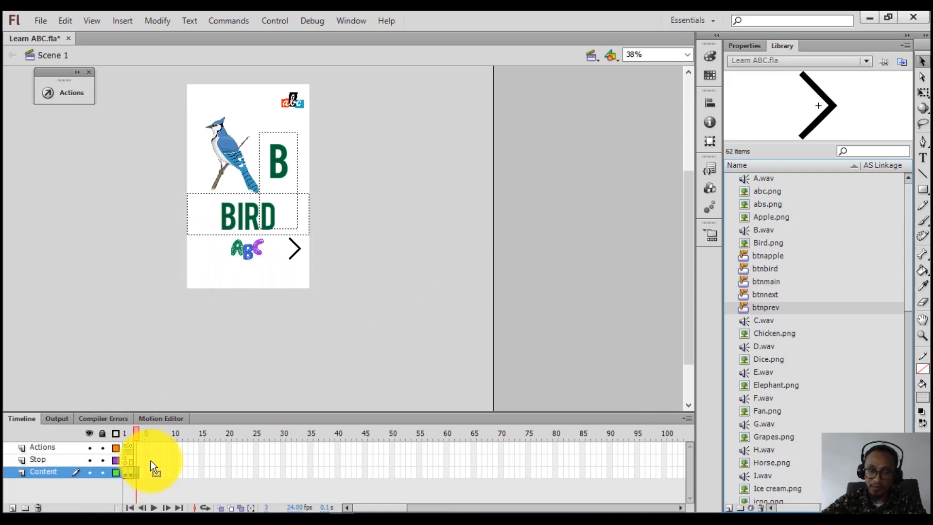
{"action": "left_click_drag", "start_coordinate": [743, 308], "coordinate": [204, 249]}
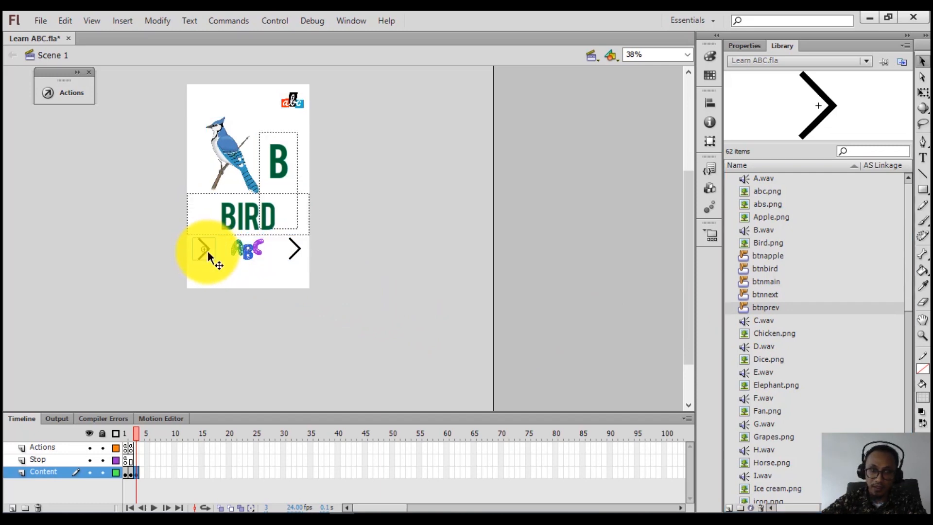
- Rotate the btnprev arrow on the bird page with Free Transform by half a turn so it points left
{"action": "right_click", "coordinate": [208, 252]}
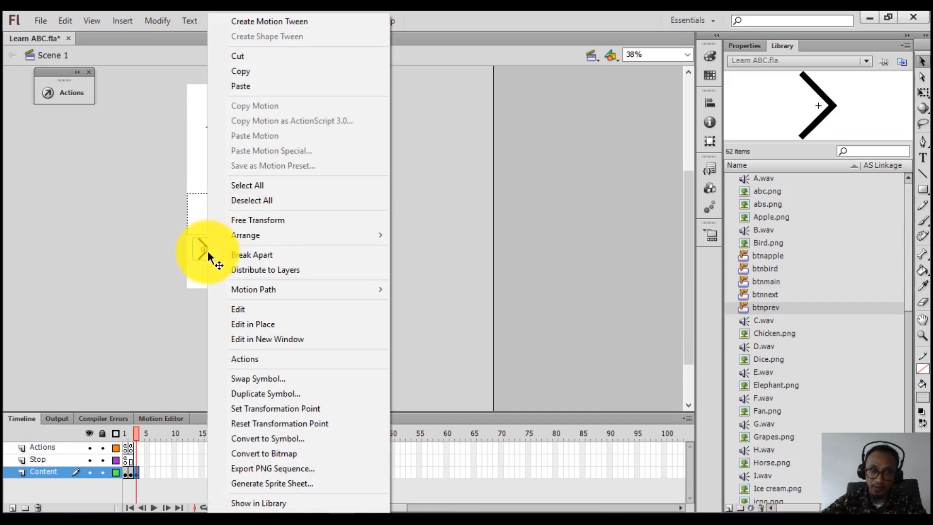
{"action": "left_click", "coordinate": [255, 225]}
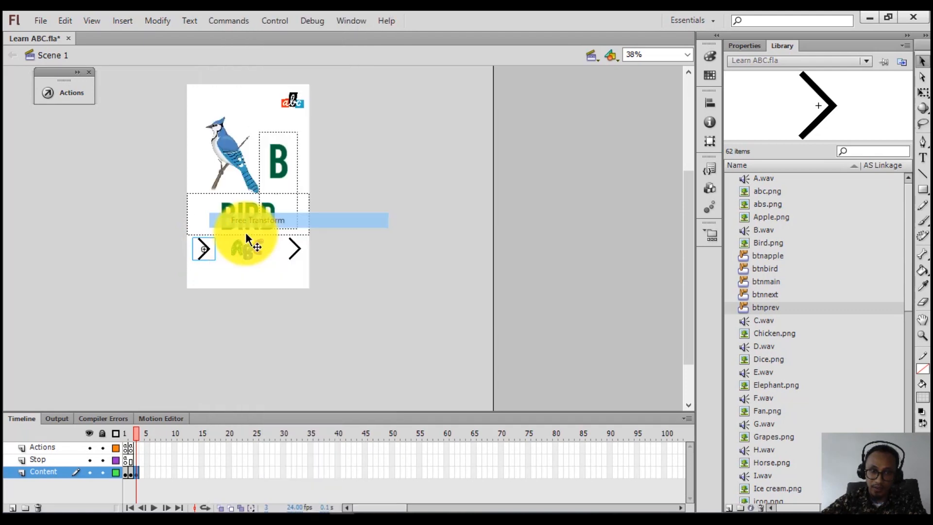
{"action": "left_click_drag", "start_coordinate": [221, 231], "coordinate": [179, 277]}
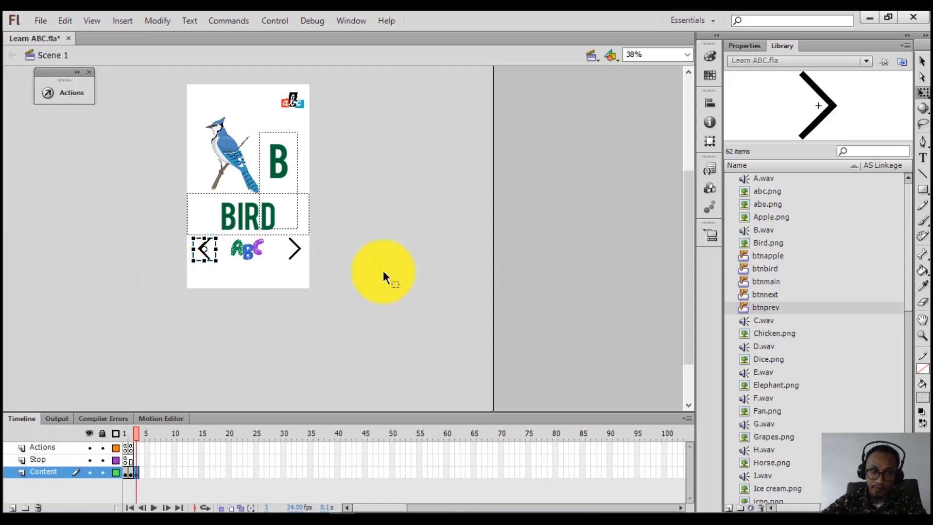
{"action": "left_click", "coordinate": [453, 249]}
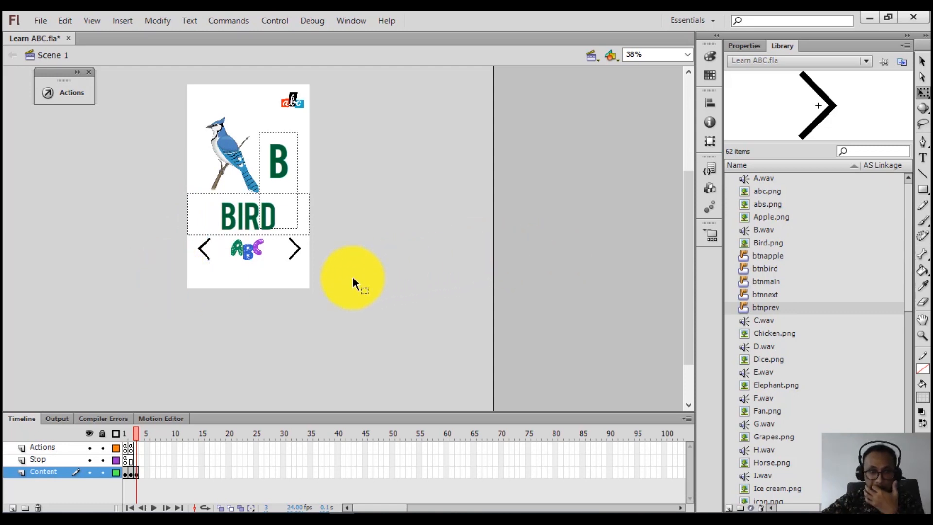
- Give the left-pointing arrow on the bird page the instance name btnprev
{"action": "left_click", "coordinate": [203, 250]}
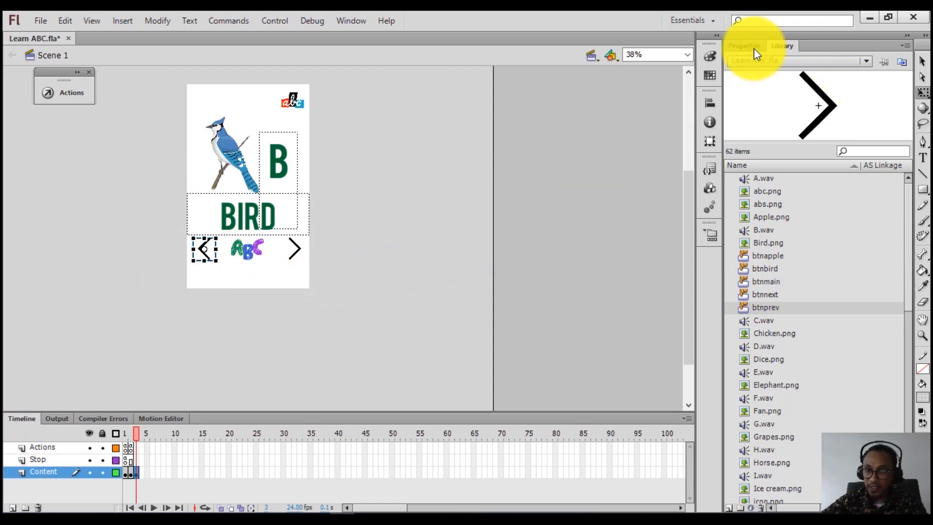
{"action": "left_click", "coordinate": [741, 46]}
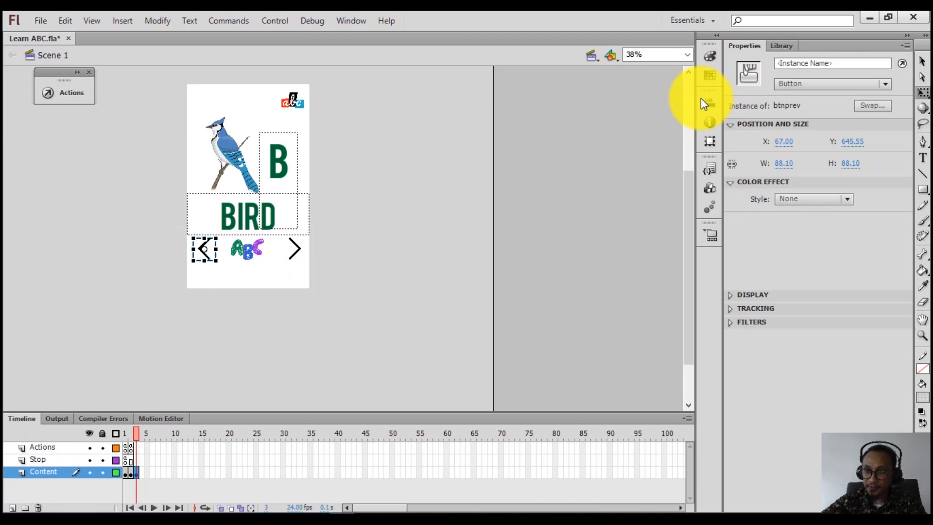
{"action": "left_click", "coordinate": [833, 63]}
{"action": "type", "text": "btnprev"}
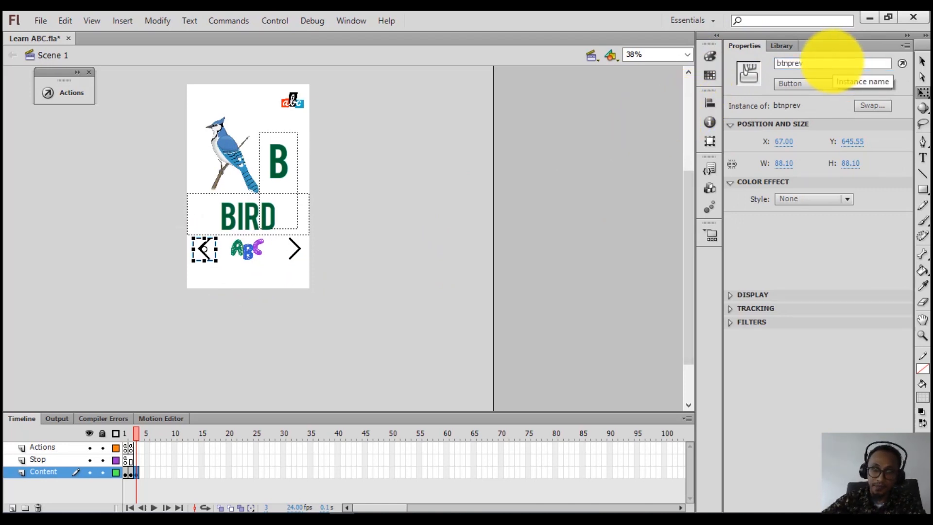
{"action": "key", "text": "Return"}
{"action": "left_click", "coordinate": [444, 265]}
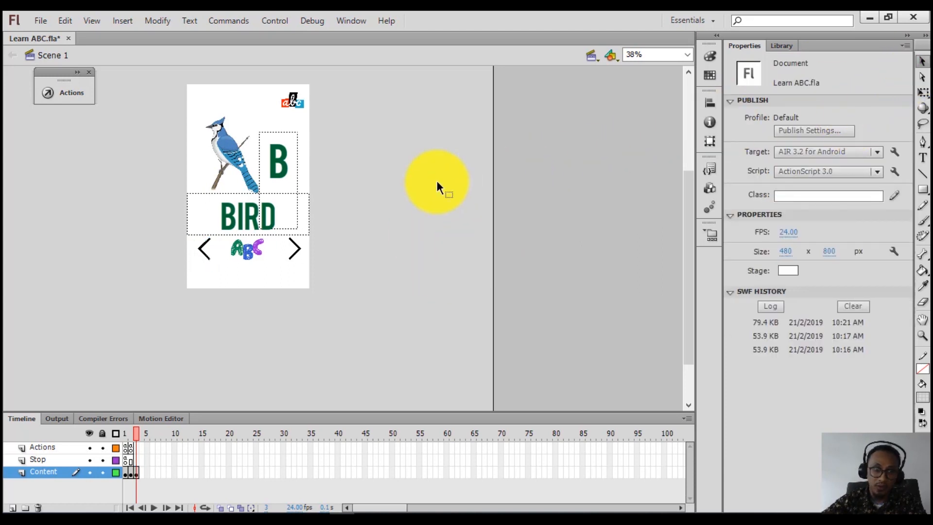
{"action": "left_click", "coordinate": [204, 254]}
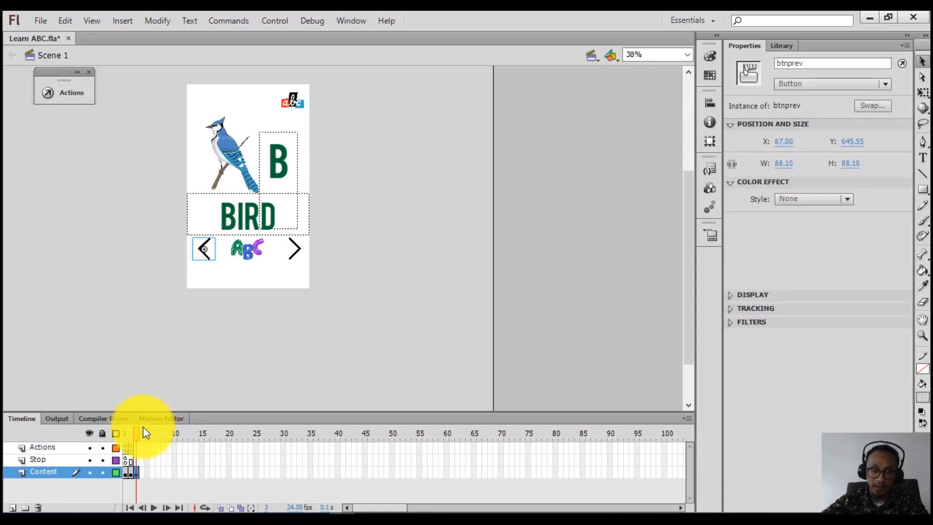
{"action": "left_click", "coordinate": [126, 432]}
{"action": "left_click", "coordinate": [130, 432]}
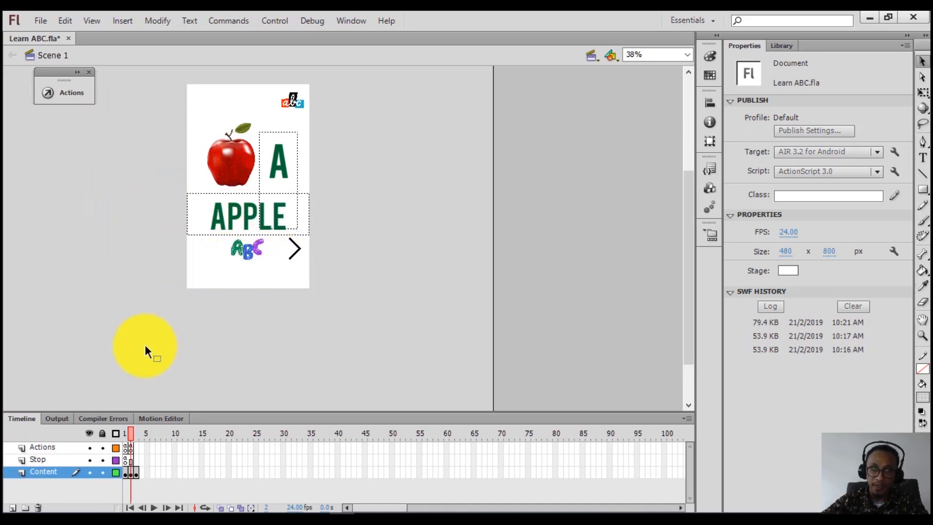
{"action": "left_click", "coordinate": [135, 437]}
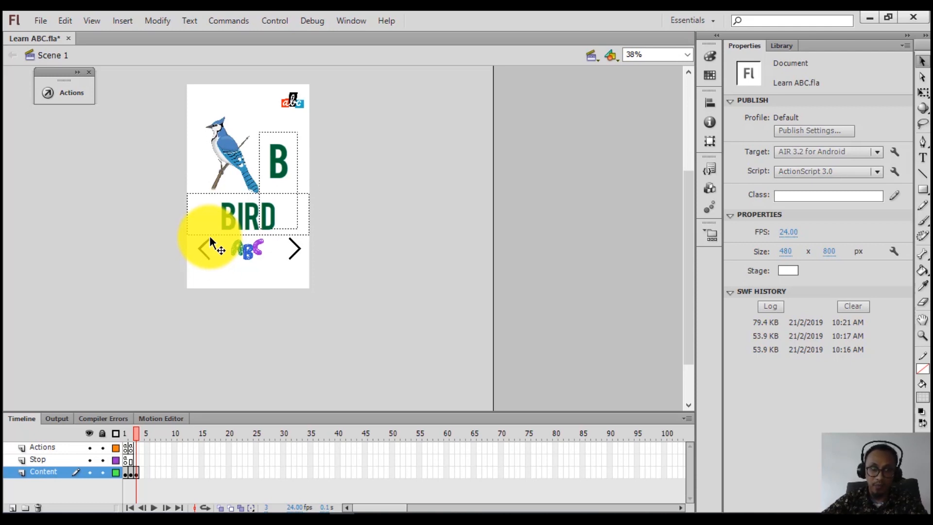
- Try the Click to Go to Frame and Stop code snippet on the btnprev arrow of the bird page
{"action": "left_click", "coordinate": [205, 249]}
{"action": "right_click", "coordinate": [205, 248]}
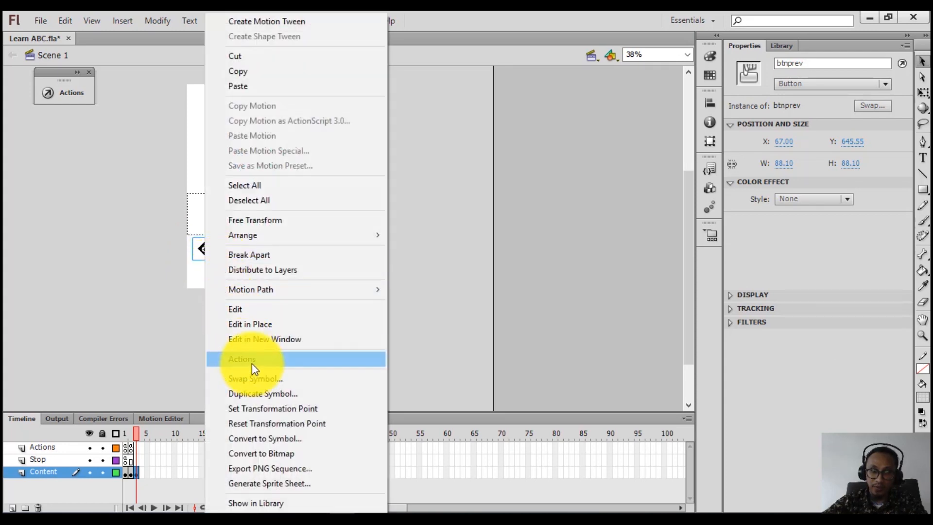
{"action": "left_click", "coordinate": [251, 363]}
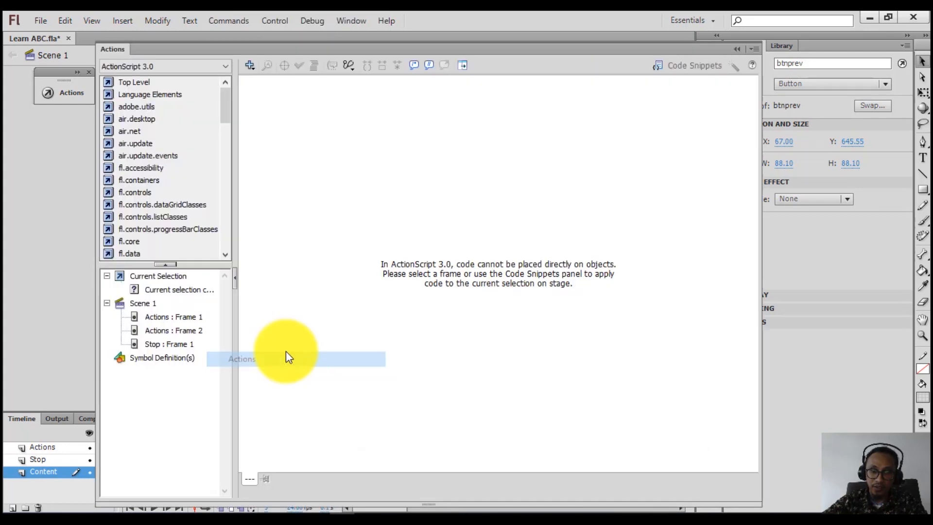
{"action": "left_click", "coordinate": [695, 68]}
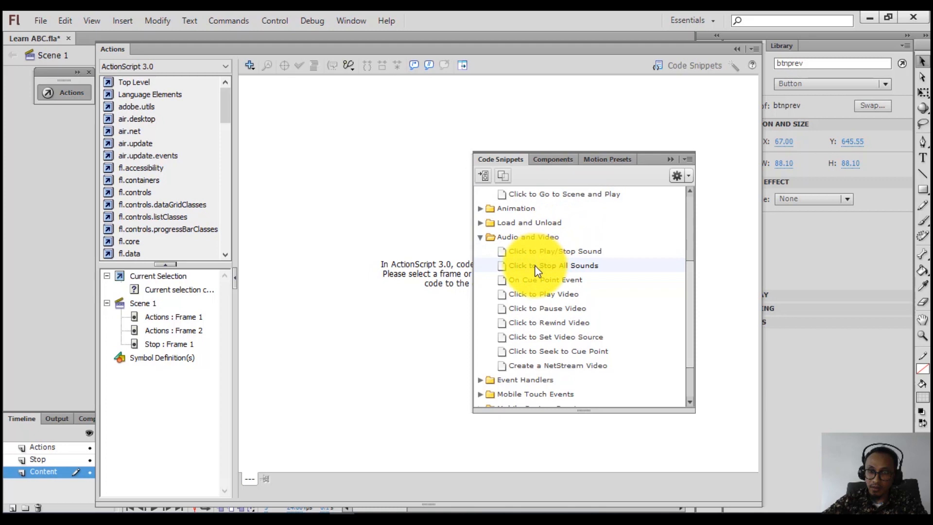
{"action": "scroll", "coordinate": [512, 208], "scroll_direction": "up", "scroll_amount": 3}
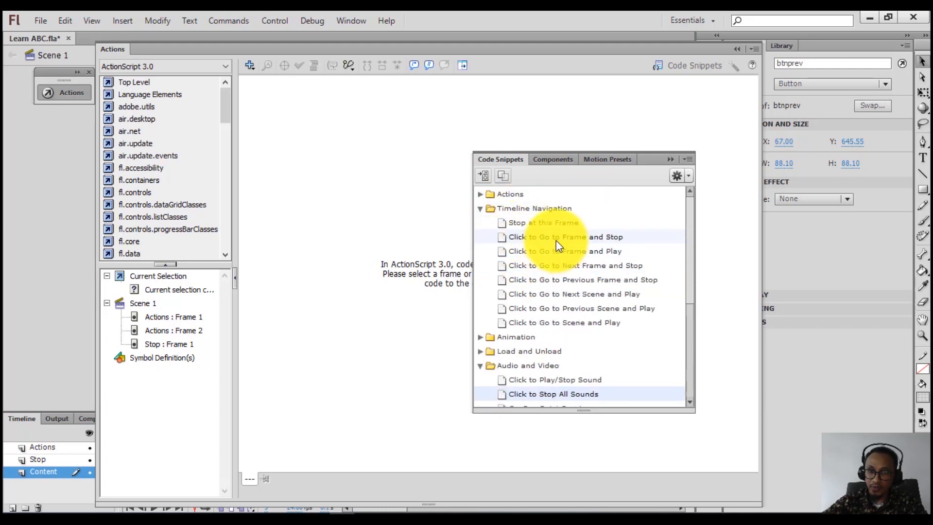
{"action": "left_click", "coordinate": [676, 238]}
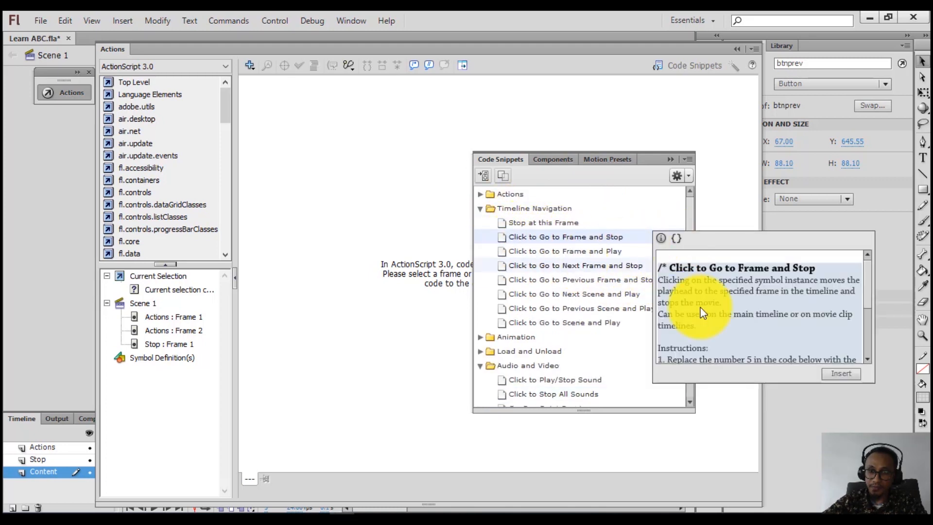
{"action": "left_click", "coordinate": [842, 372]}
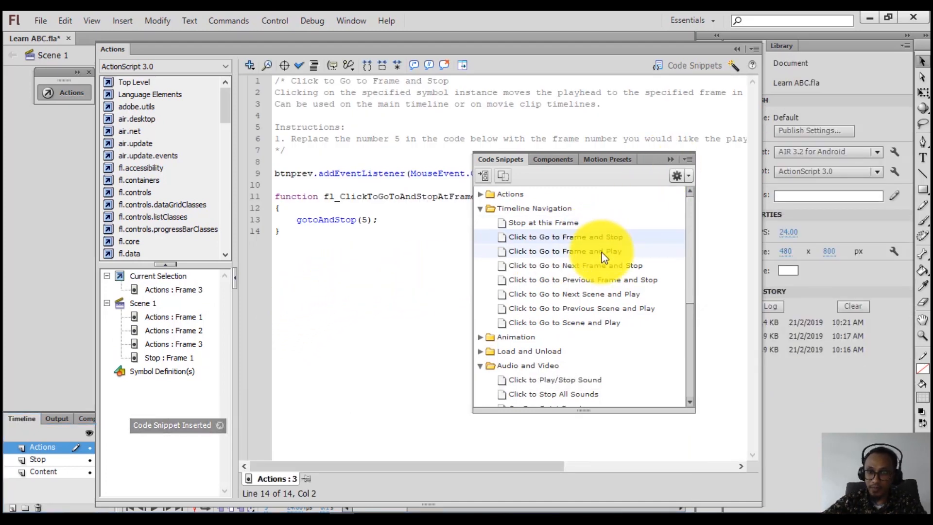
- Delete all of the Click to Go to Frame and Stop code from the frame 3 actions
{"action": "left_click", "coordinate": [565, 279]}
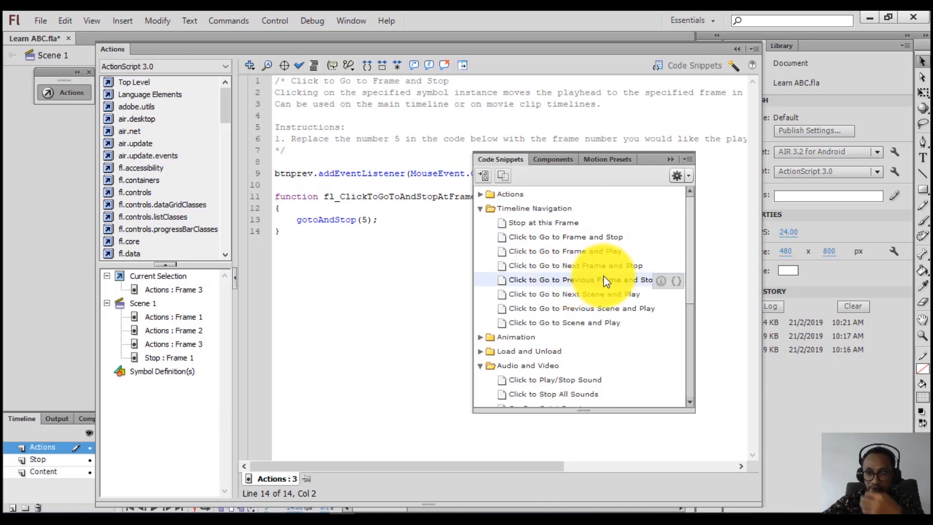
{"action": "left_click", "coordinate": [678, 281]}
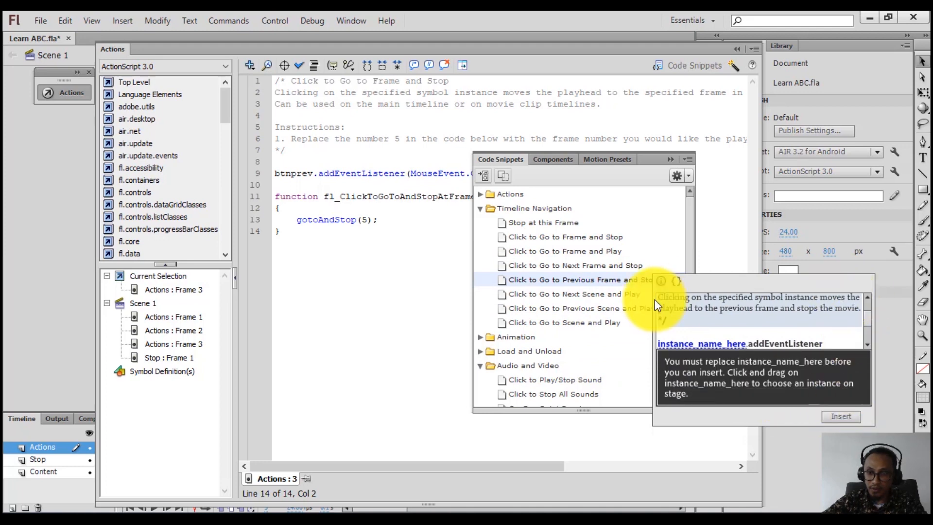
{"action": "left_click", "coordinate": [319, 259]}
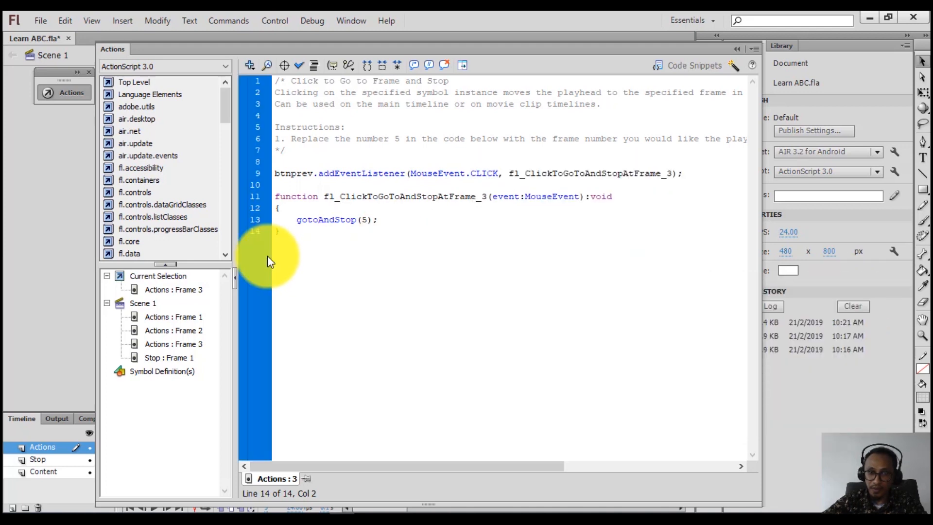
{"action": "key", "text": "ctrl+a"}
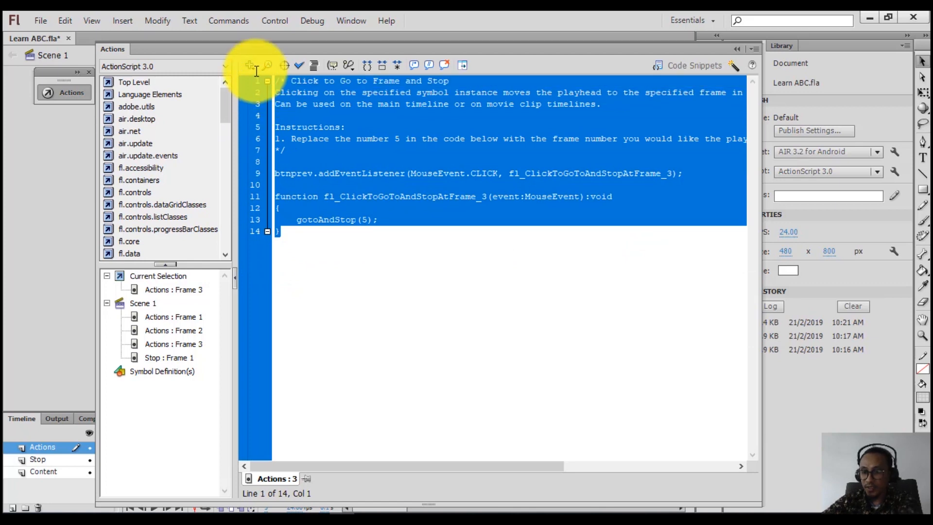
{"action": "key", "text": "Delete"}
{"action": "left_click", "coordinate": [739, 47]}
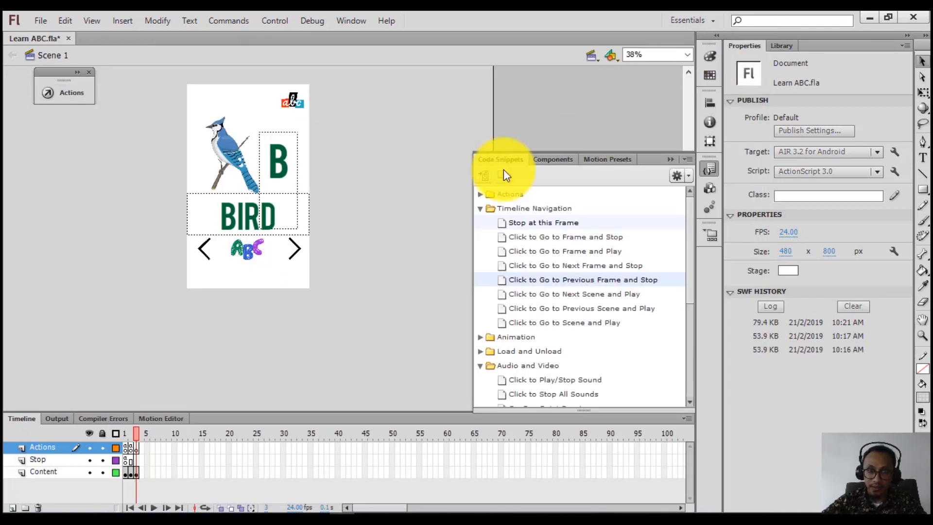
- Add the Click to Go to Previous Frame and Stop code snippet to the btnprev arrow on the bird page
{"action": "left_click", "coordinate": [200, 244]}
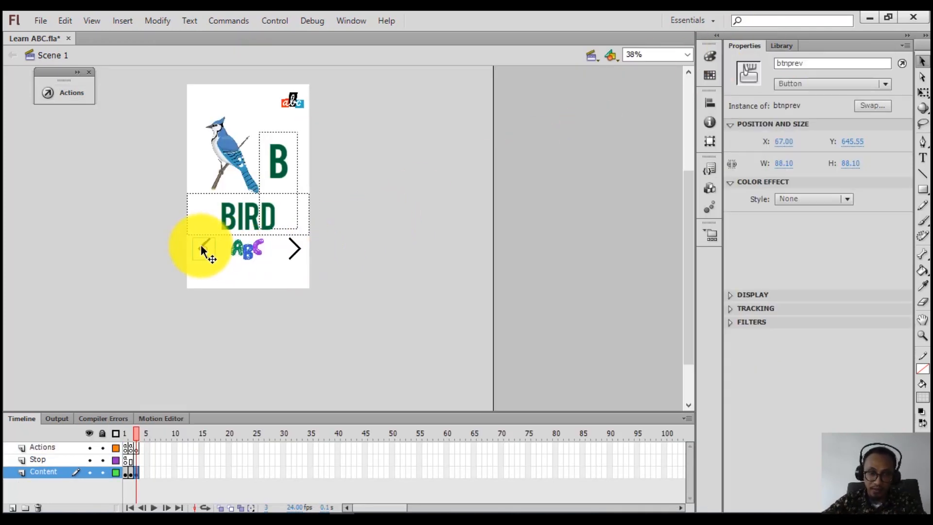
{"action": "right_click", "coordinate": [200, 244]}
{"action": "left_click", "coordinate": [263, 359]}
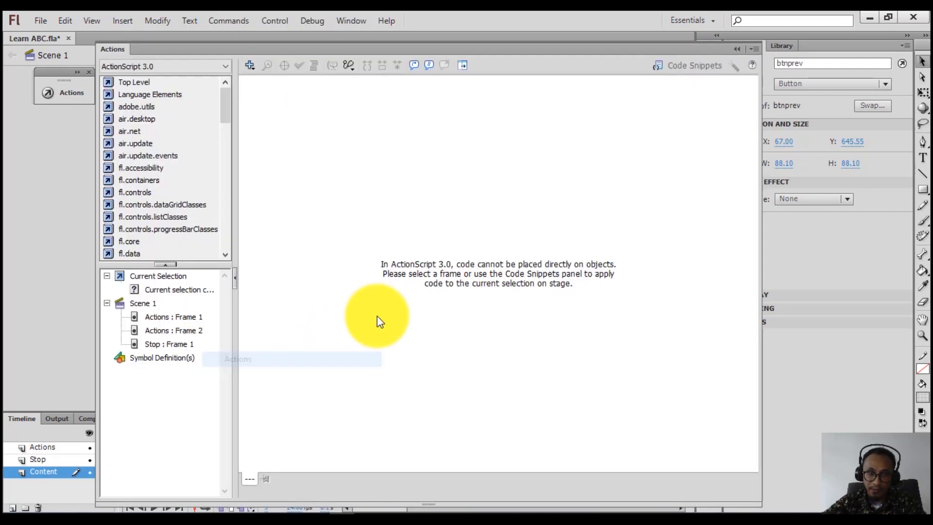
{"action": "left_click", "coordinate": [685, 66]}
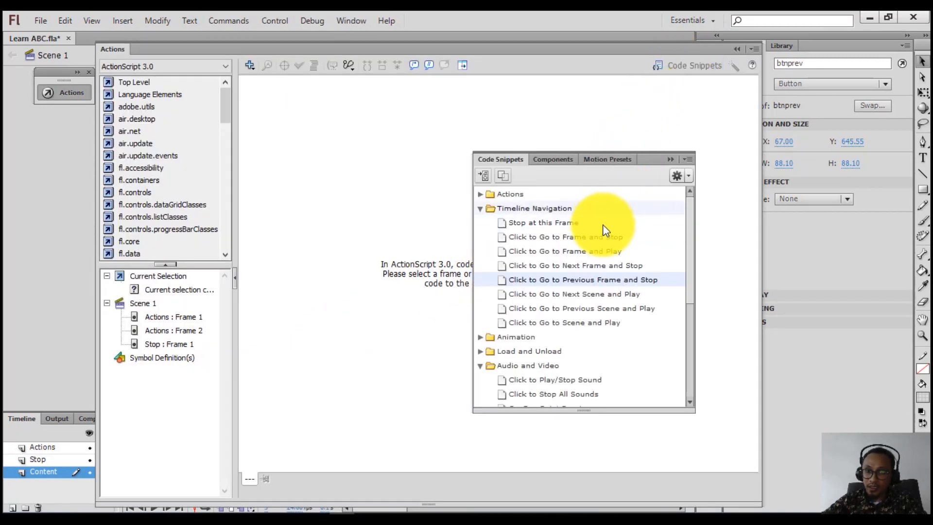
{"action": "double_click", "coordinate": [568, 280]}
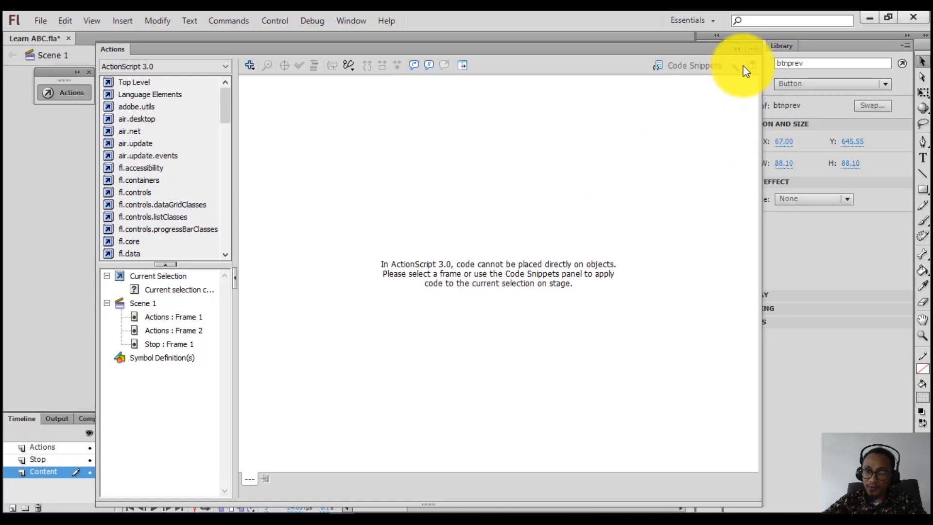
{"action": "left_click", "coordinate": [738, 50]}
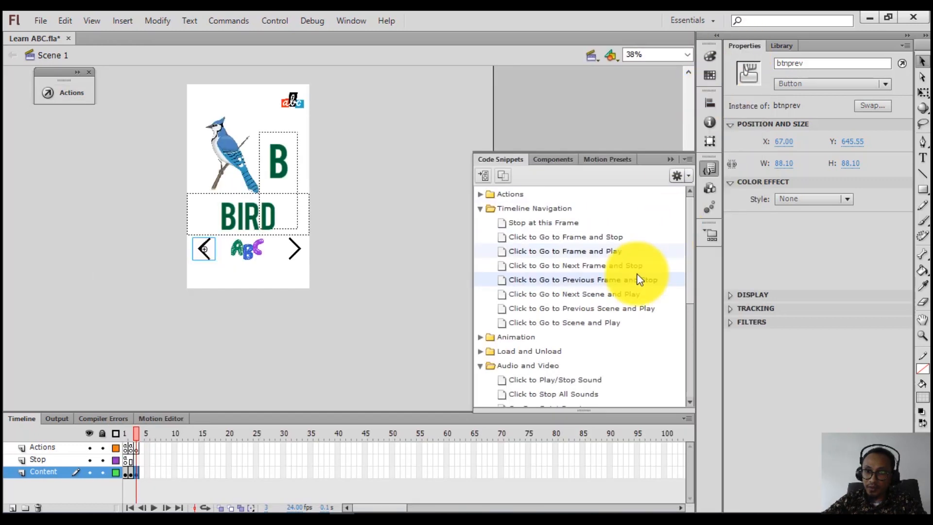
{"action": "double_click", "coordinate": [605, 281]}
{"action": "left_click", "coordinate": [381, 204]}
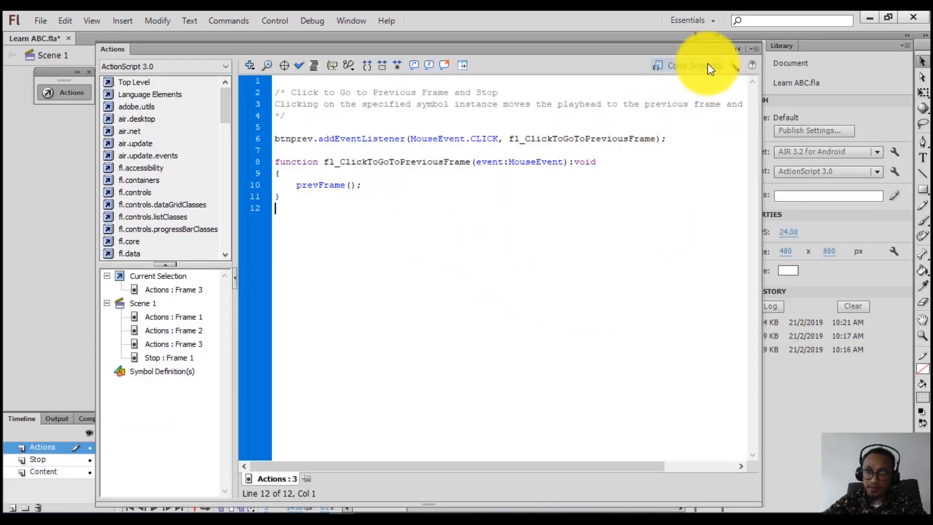
{"action": "left_click", "coordinate": [735, 50]}
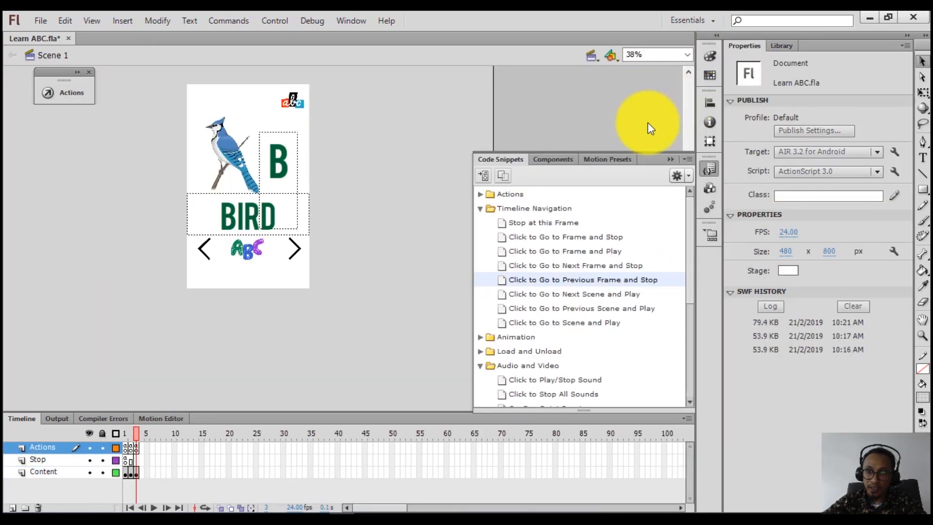
- Add the Click to Stop All Sounds code snippet to the btnprev arrow on the bird page
{"action": "left_click", "coordinate": [209, 252]}
{"action": "right_click", "coordinate": [208, 253]}
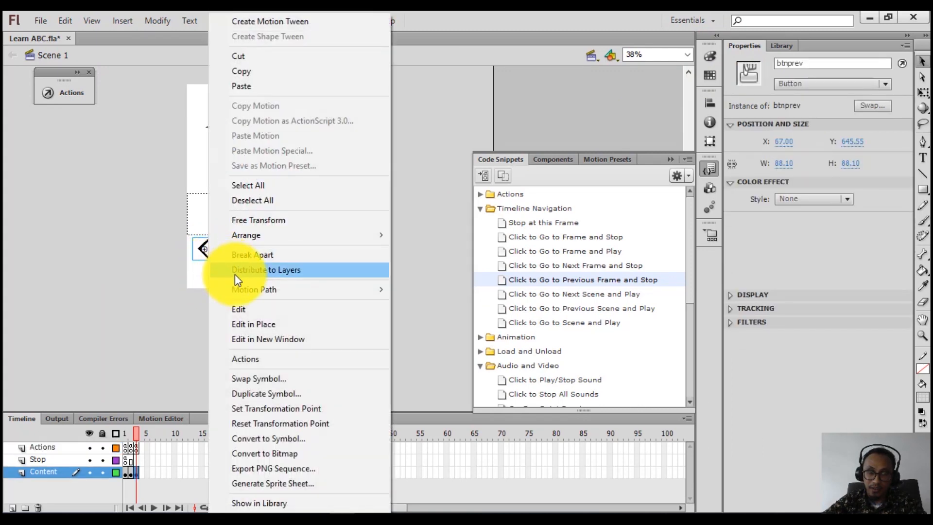
{"action": "left_click", "coordinate": [273, 357]}
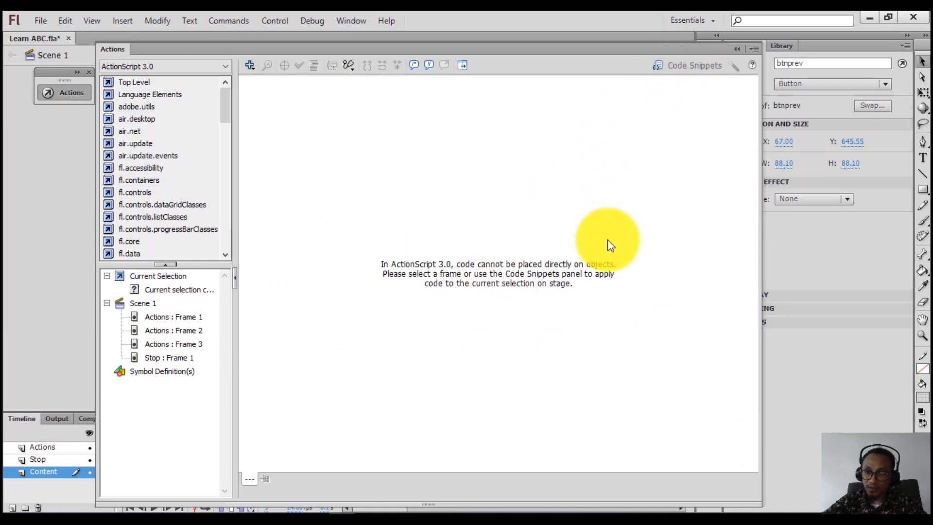
{"action": "left_click", "coordinate": [690, 64]}
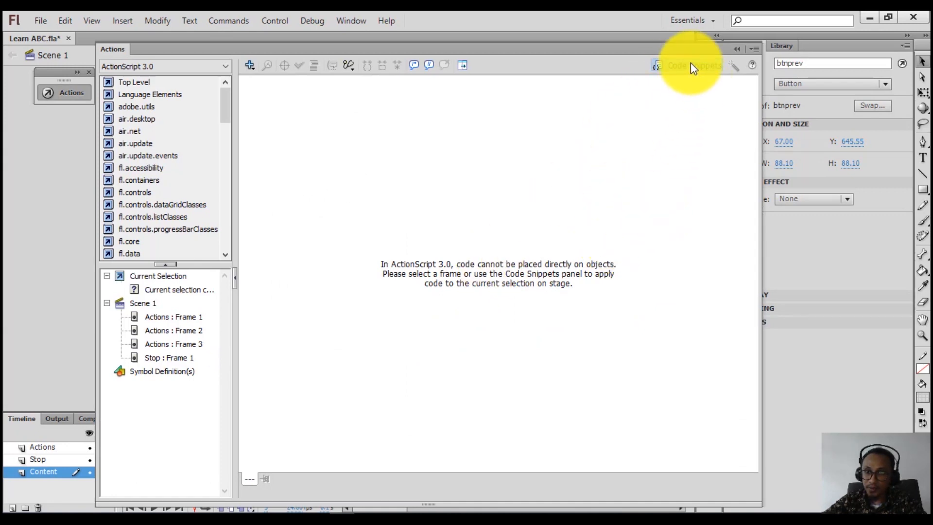
{"action": "left_click", "coordinate": [737, 49]}
{"action": "scroll", "coordinate": [542, 331], "scroll_direction": "down", "scroll_amount": 2}
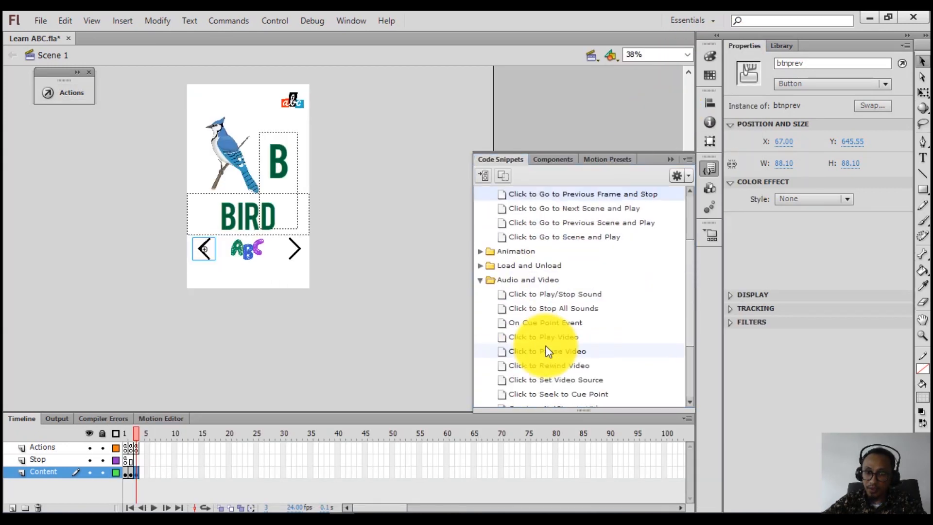
{"action": "double_click", "coordinate": [543, 313]}
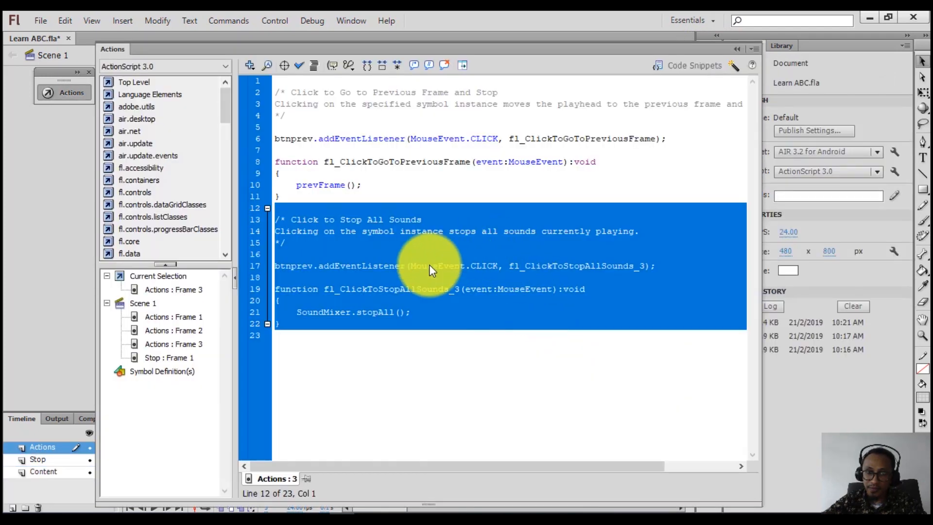
{"action": "left_click", "coordinate": [736, 49]}
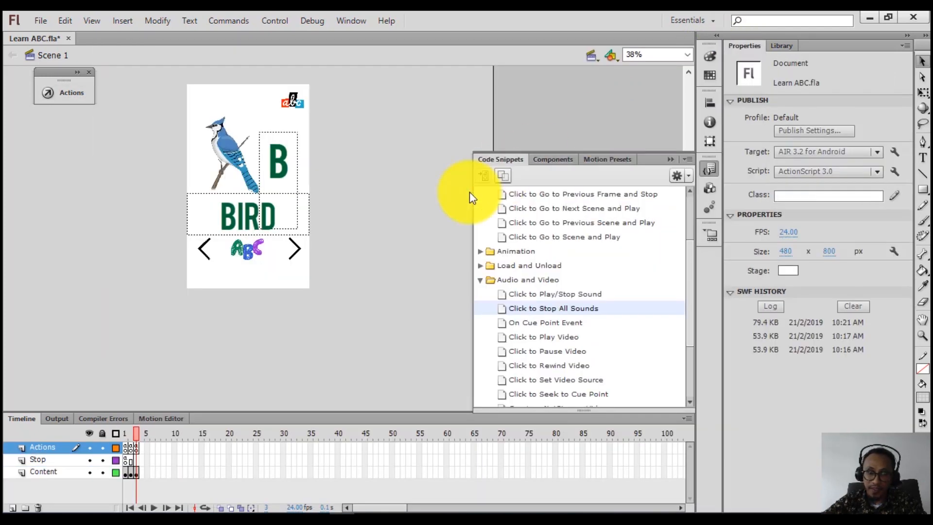
- Review the frame 2 actions code, checking the btnnext Go to Next Frame and Stop All Sounds blocks
{"action": "left_click", "coordinate": [131, 447]}
{"action": "right_click", "coordinate": [132, 447]}
{"action": "left_click", "coordinate": [138, 440]}
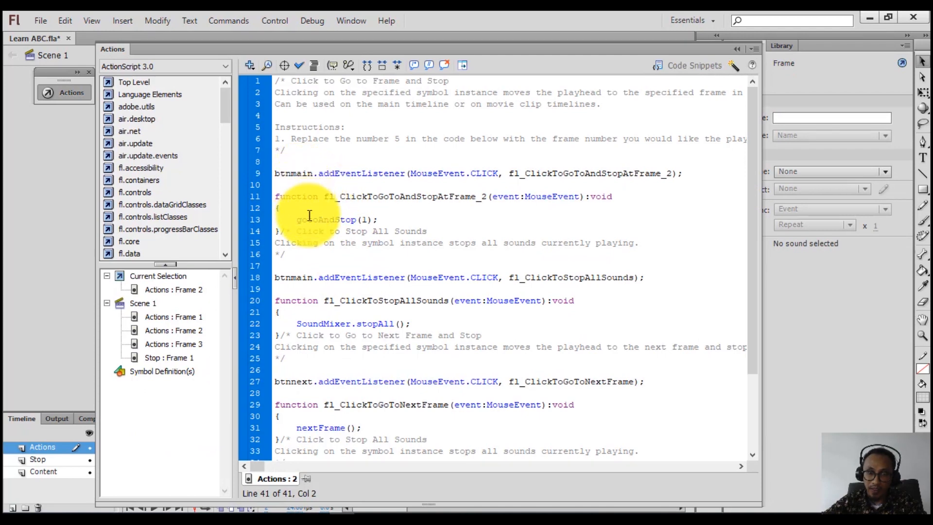
{"action": "scroll", "coordinate": [316, 233], "scroll_direction": "down", "scroll_amount": 1}
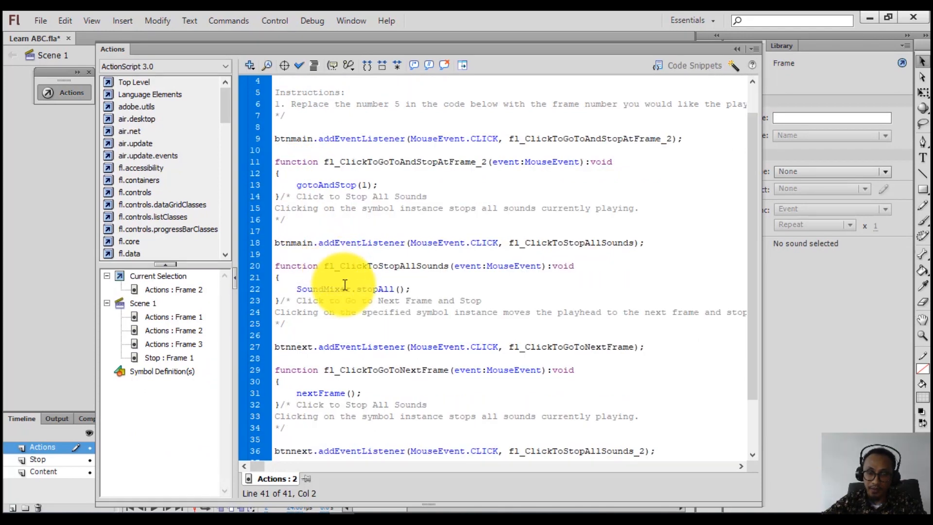
{"action": "scroll", "coordinate": [345, 285], "scroll_direction": "down", "scroll_amount": 1}
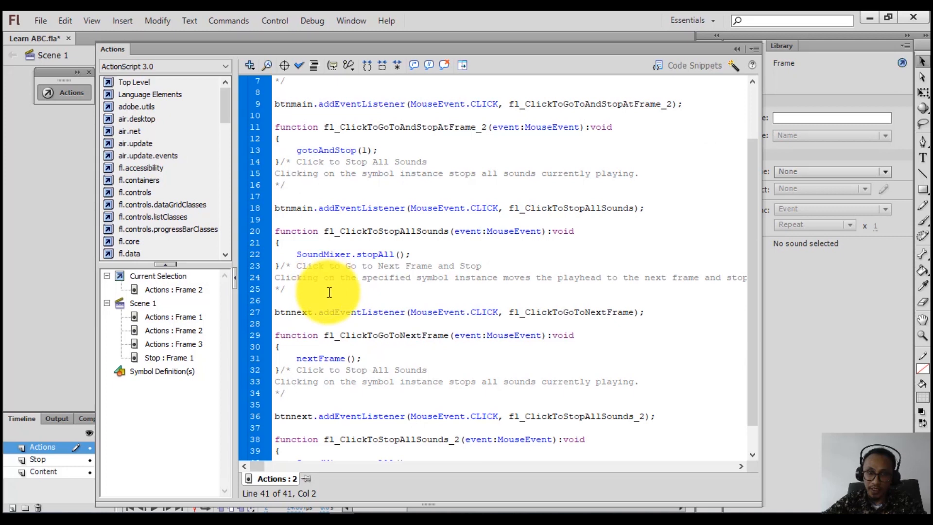
{"action": "scroll", "coordinate": [326, 291], "scroll_direction": "down", "scroll_amount": 1}
{"action": "scroll", "coordinate": [330, 292], "scroll_direction": "up", "scroll_amount": 2}
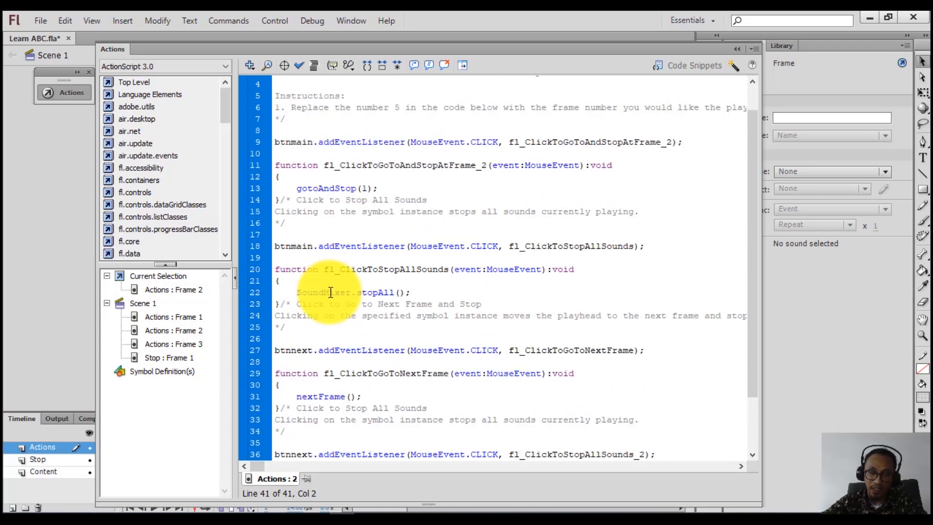
{"action": "scroll", "coordinate": [330, 292], "scroll_direction": "down", "scroll_amount": 2}
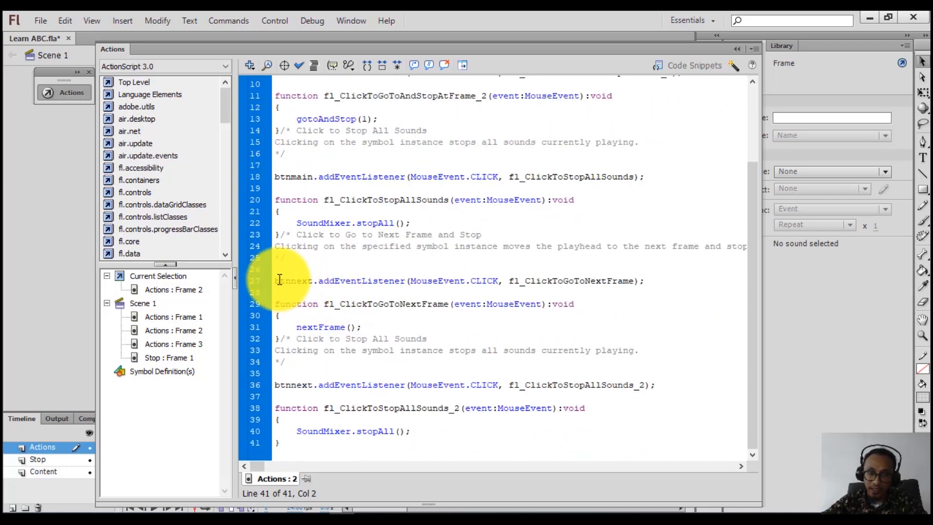
{"action": "left_click_drag", "start_coordinate": [273, 280], "coordinate": [497, 359]}
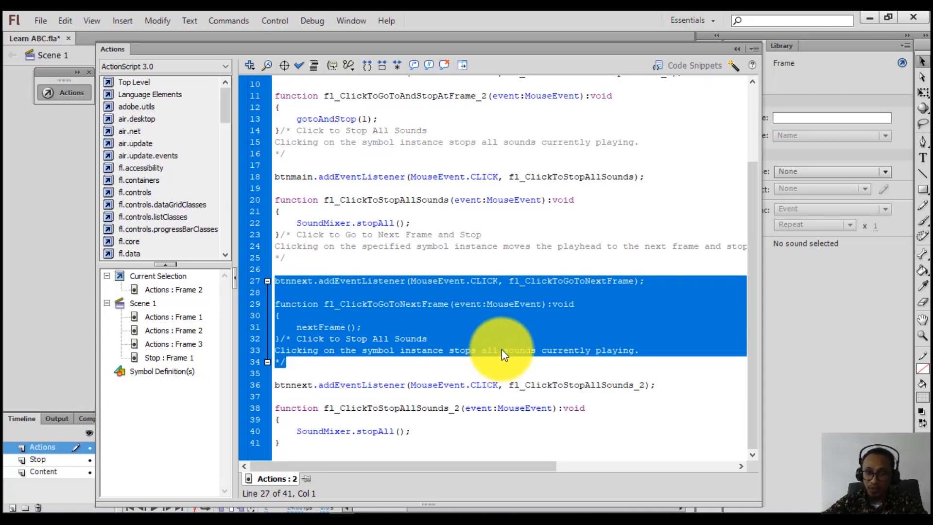
{"action": "left_click_drag", "start_coordinate": [281, 443], "coordinate": [266, 374]}
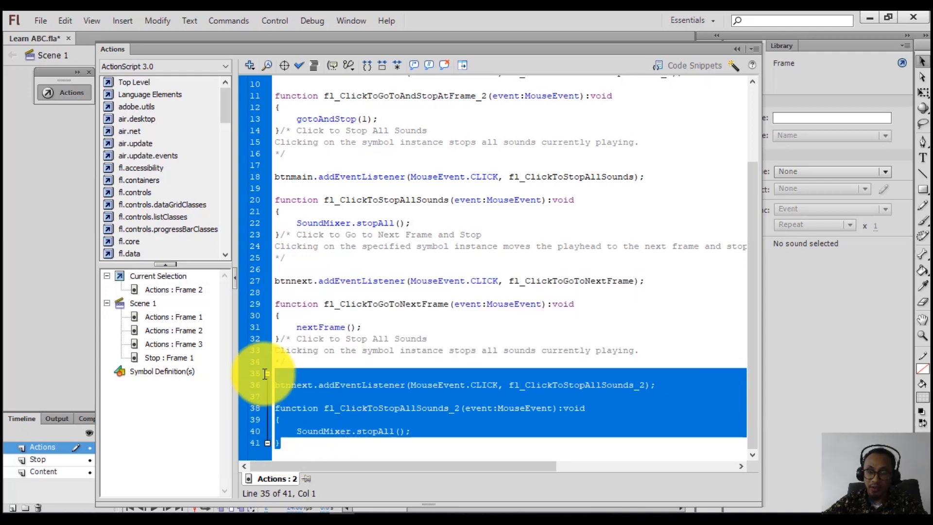
{"action": "left_click", "coordinate": [736, 49]}
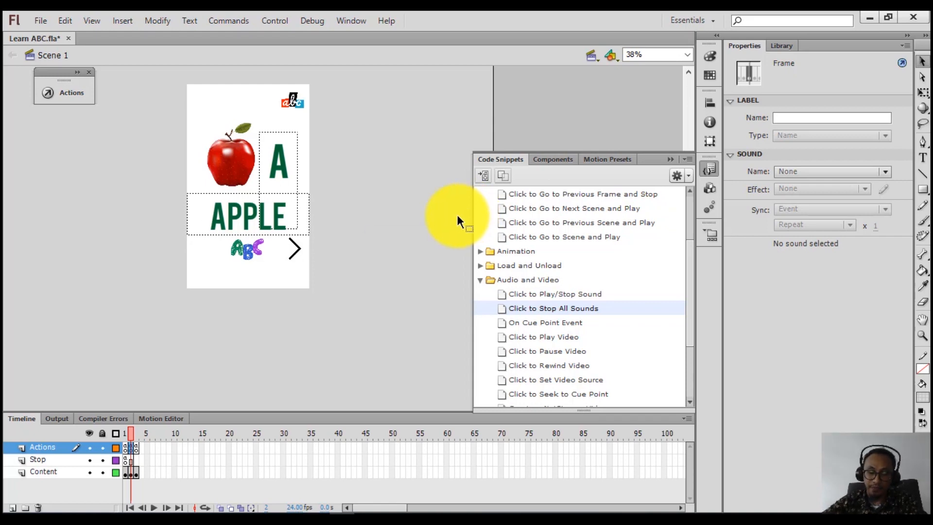
- Test the movie, trying tap-to-enter and the next, previous and main buttons across the apple and bird pages
{"action": "key", "text": "ctrl+Return"}
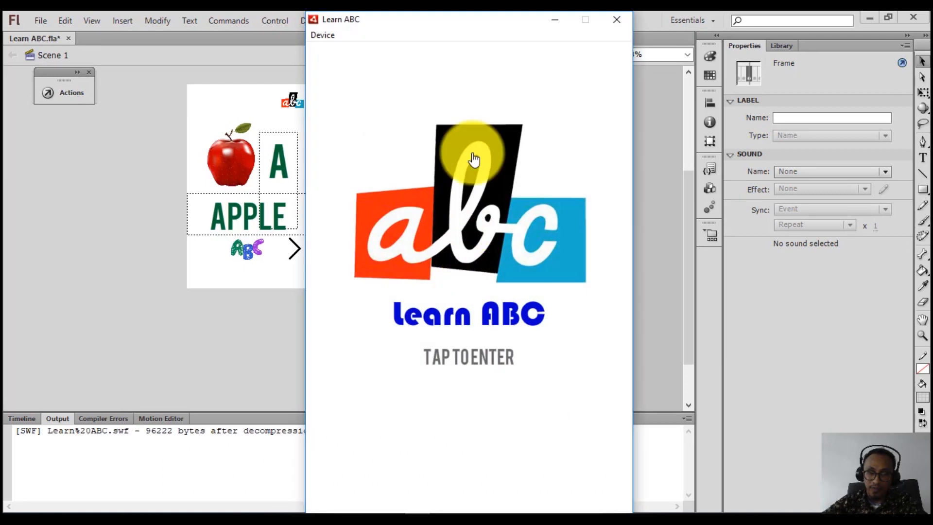
{"action": "left_click", "coordinate": [418, 112]}
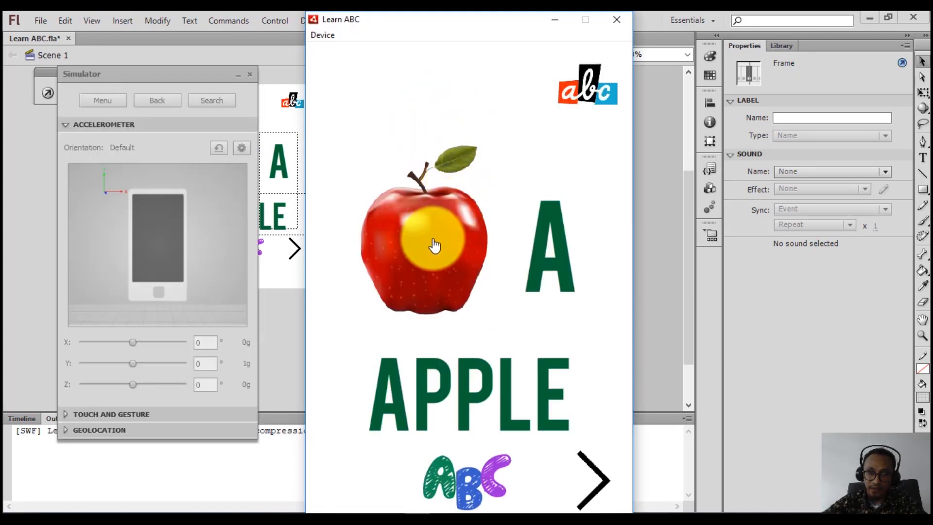
{"action": "left_click", "coordinate": [590, 467]}
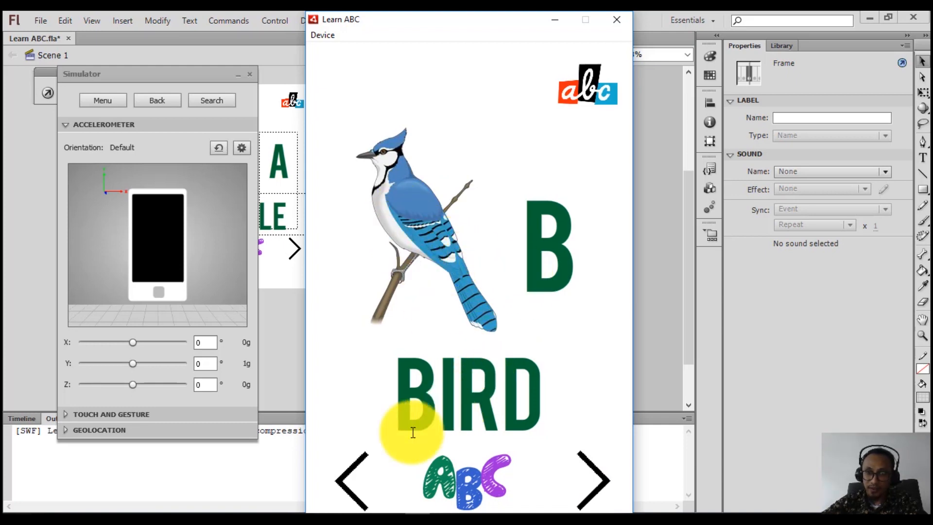
{"action": "left_click", "coordinate": [354, 466]}
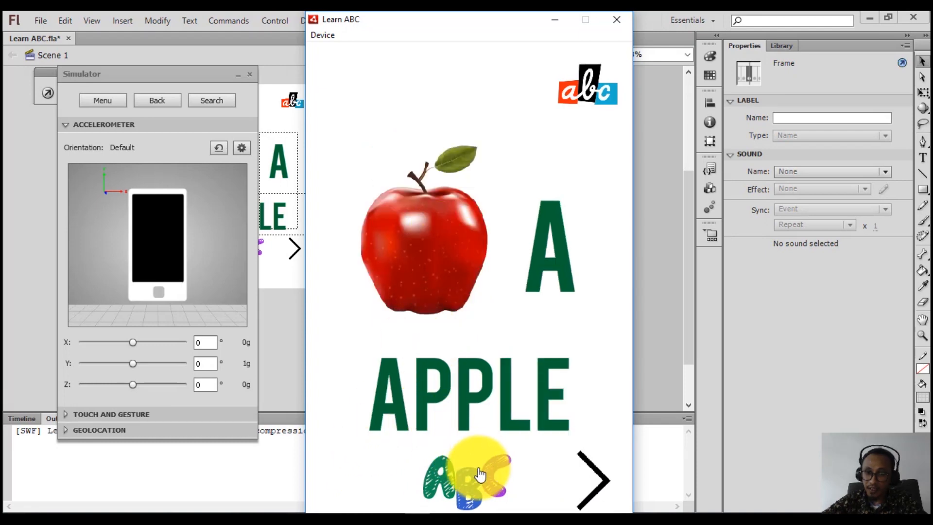
{"action": "left_click", "coordinate": [593, 480]}
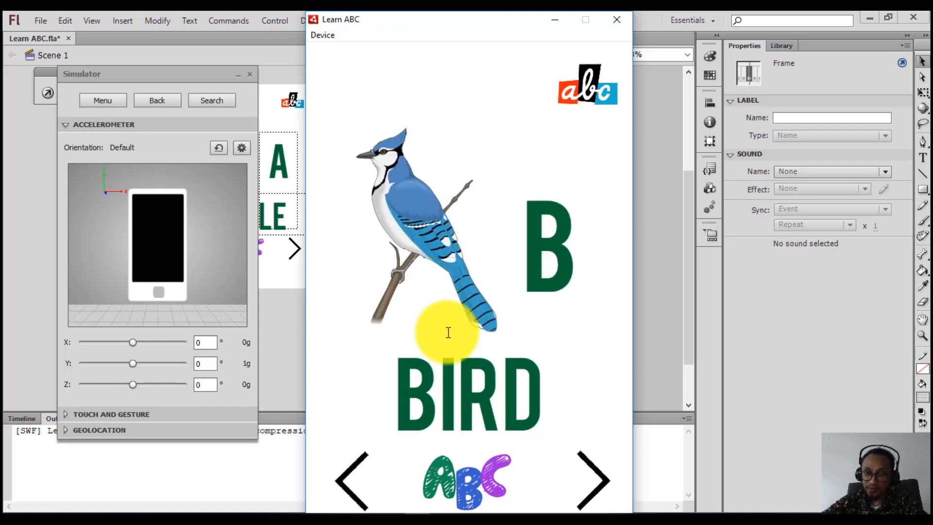
{"action": "left_click", "coordinate": [353, 476]}
{"action": "left_click", "coordinate": [464, 483]}
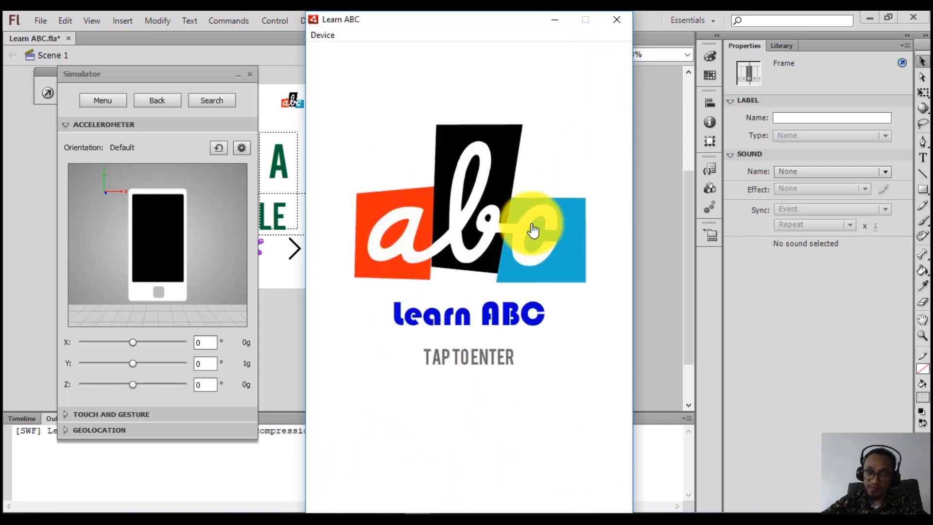
{"action": "left_click", "coordinate": [616, 20]}
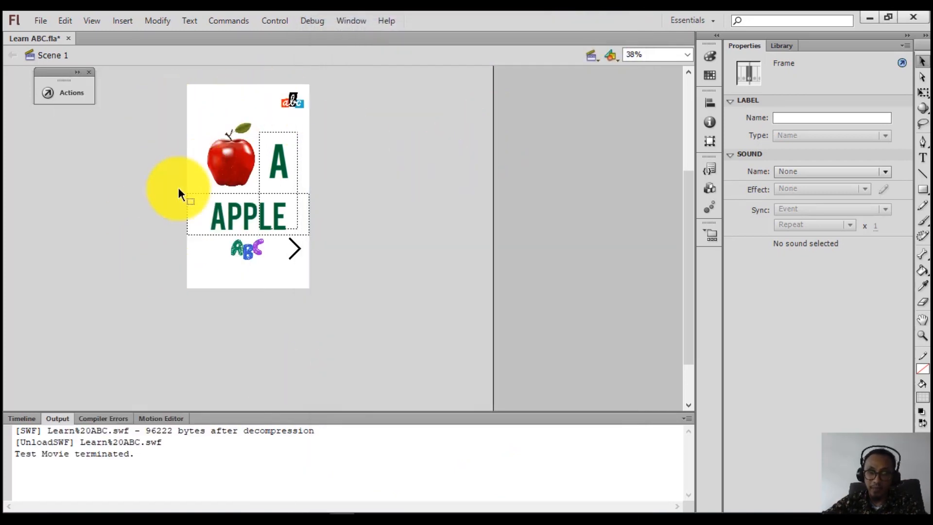
- Insert a keyframe at frame 4 of the Content layer to duplicate the bird page
{"action": "left_click", "coordinate": [27, 417]}
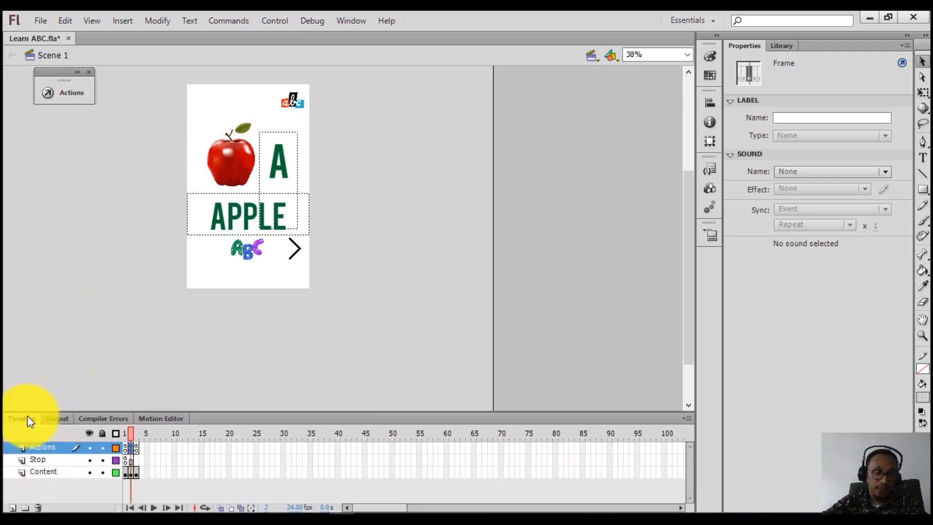
{"action": "left_click", "coordinate": [138, 436]}
{"action": "left_click", "coordinate": [143, 468]}
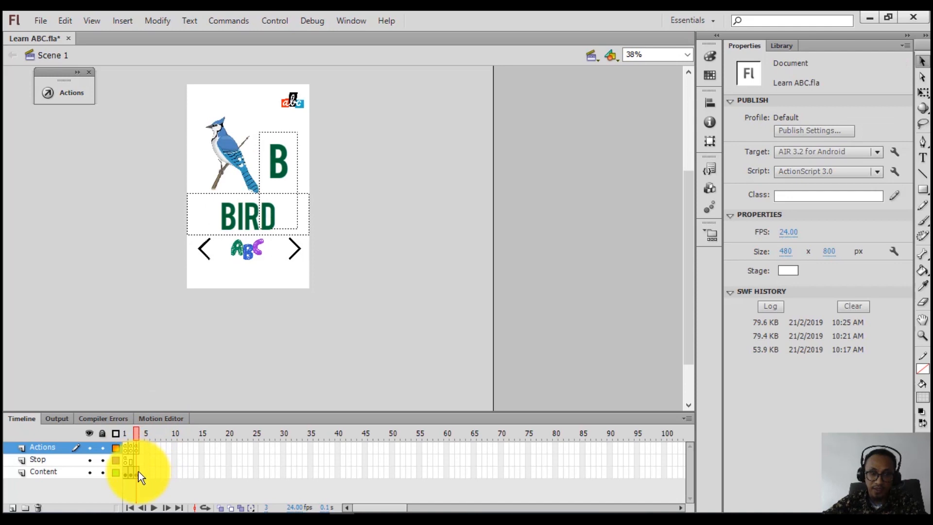
{"action": "left_click", "coordinate": [138, 471]}
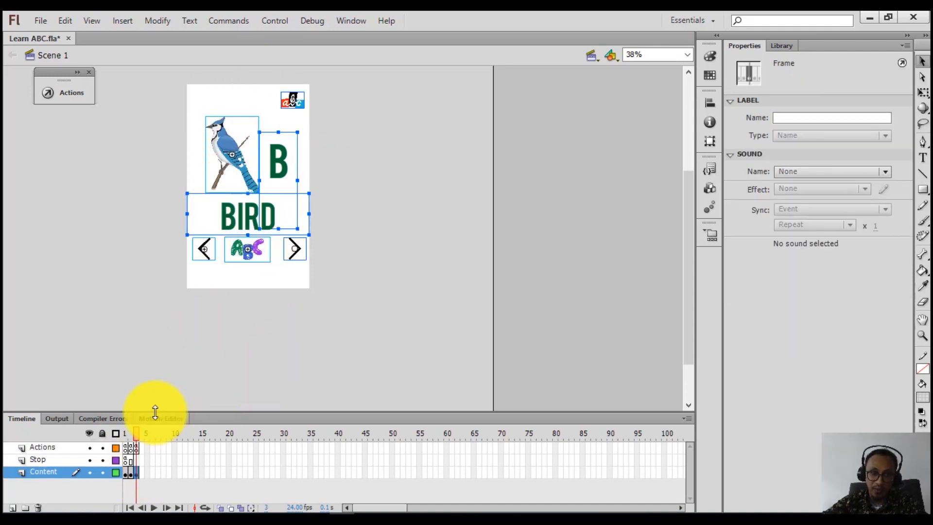
{"action": "left_click", "coordinate": [142, 473]}
{"action": "right_click", "coordinate": [141, 473]}
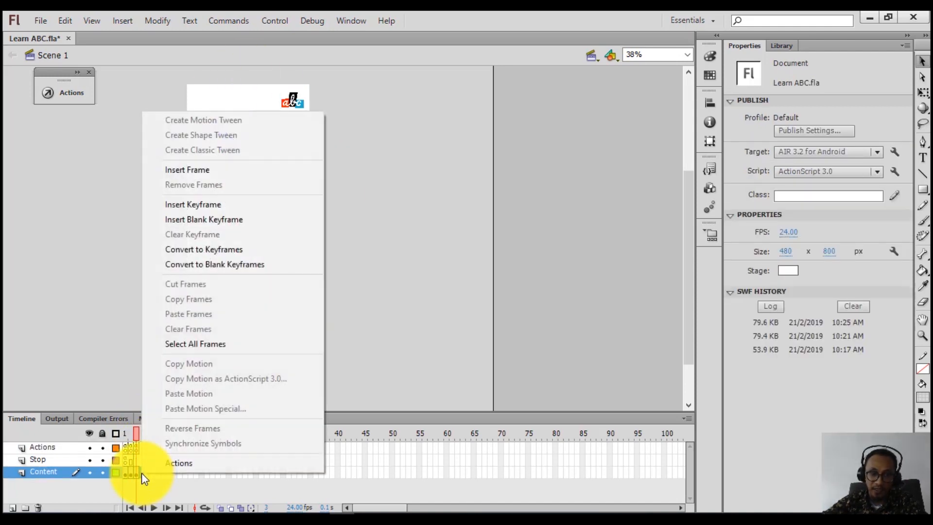
{"action": "left_click", "coordinate": [139, 473]}
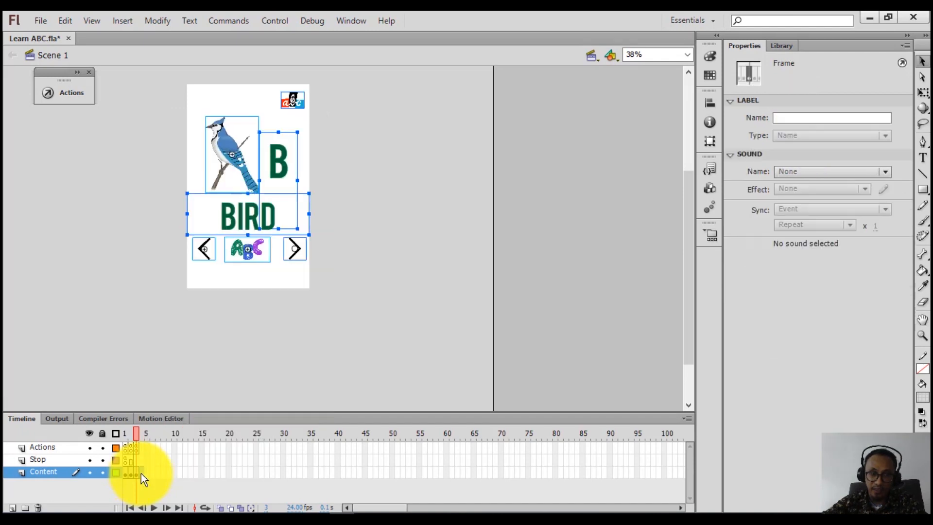
{"action": "right_click", "coordinate": [141, 473]}
{"action": "left_click", "coordinate": [223, 203]}
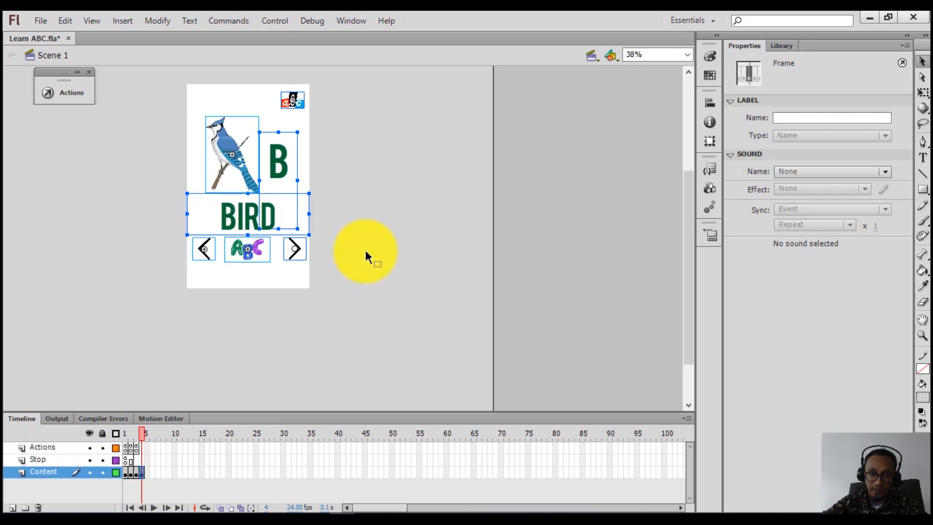
{"action": "left_click", "coordinate": [311, 345]}
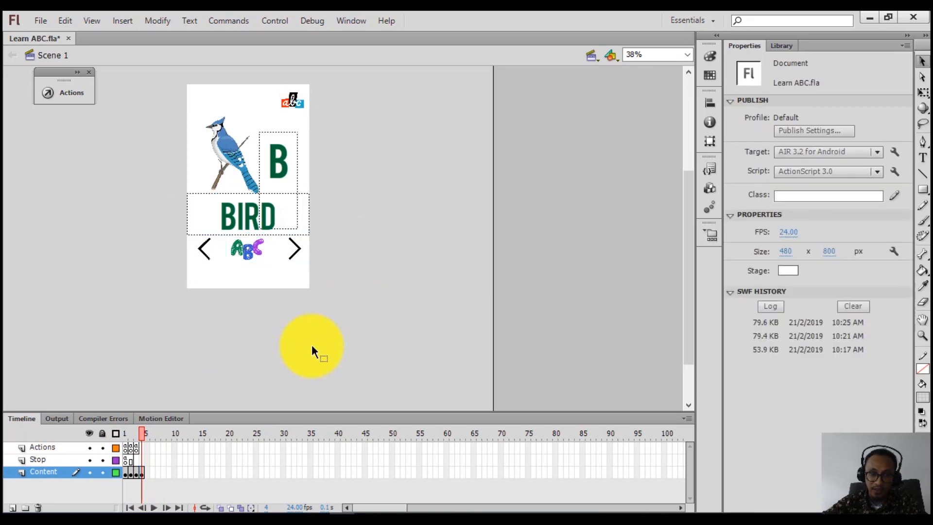
- Change the letter on the frame 4 page to C and the word to CHICKEN
{"action": "left_click", "coordinate": [141, 474]}
{"action": "left_click", "coordinate": [363, 155]}
{"action": "double_click", "coordinate": [275, 160]}
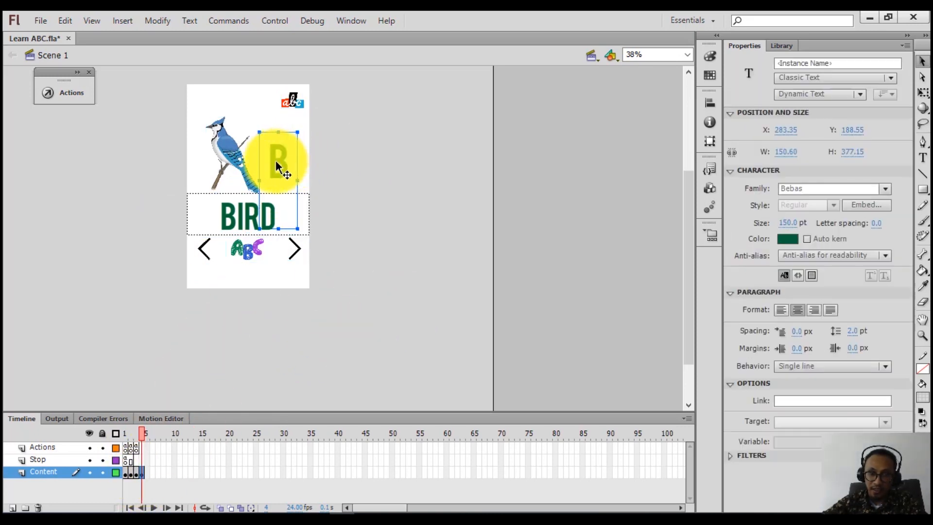
{"action": "type", "text": "C"}
{"action": "left_click", "coordinate": [380, 150]}
{"action": "left_click_drag", "start_coordinate": [221, 214], "coordinate": [301, 223]}
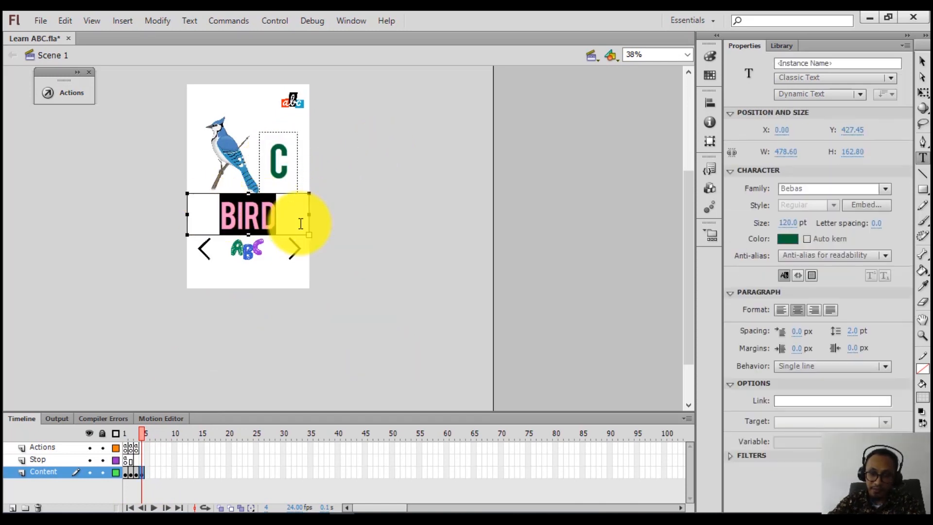
{"action": "type", "text": "CHICKEN"}
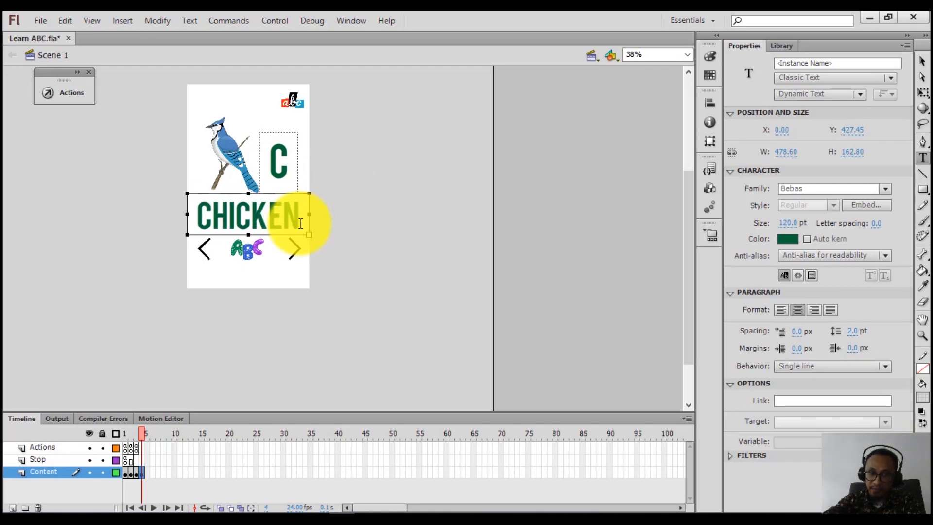
{"action": "left_click", "coordinate": [398, 200]}
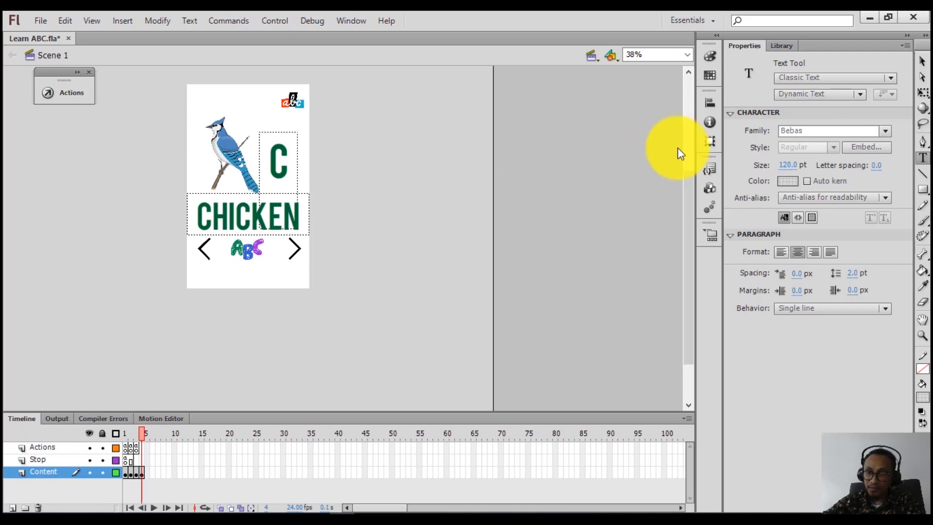
- Place the Chicken.png image from the library beside the stage on frame 4
{"action": "left_click", "coordinate": [782, 46]}
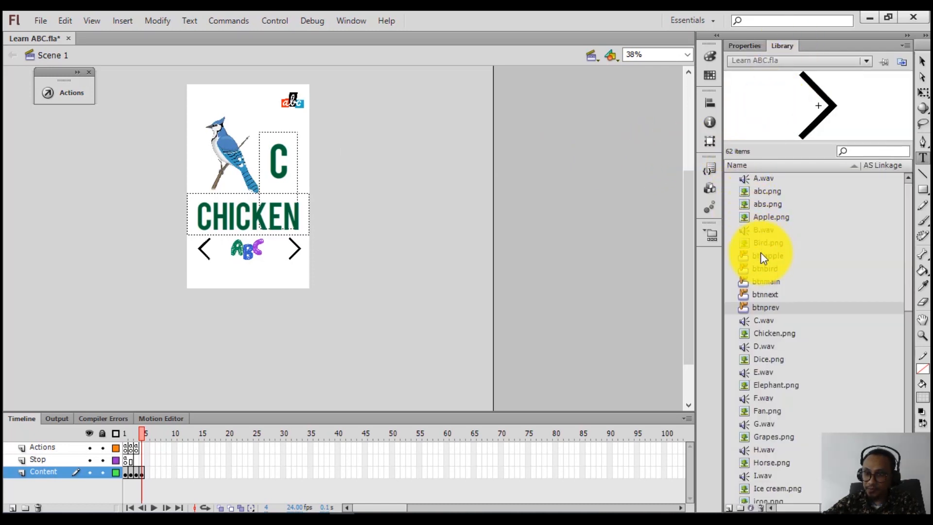
{"action": "scroll", "coordinate": [757, 316], "scroll_direction": "down", "scroll_amount": 1}
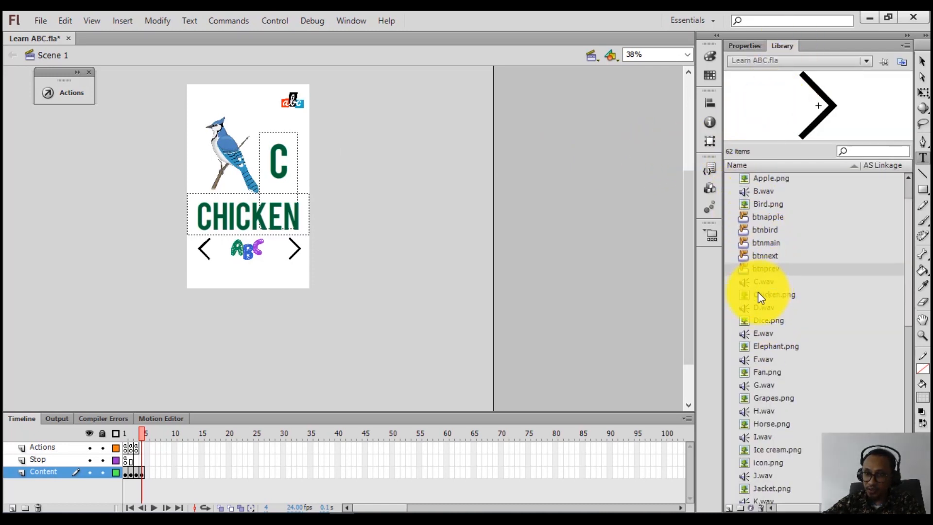
{"action": "left_click", "coordinate": [763, 295]}
{"action": "left_click_drag", "start_coordinate": [762, 295], "coordinate": [424, 240]}
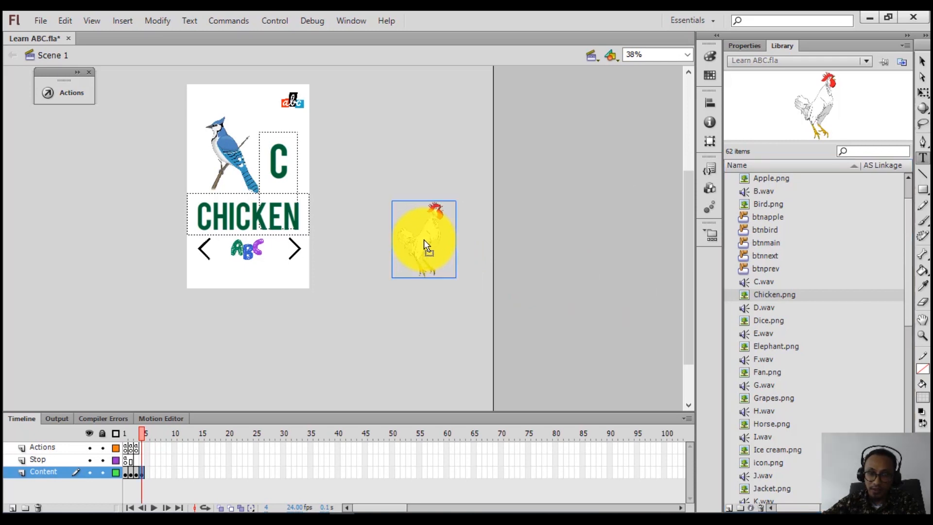
- Convert the chicken image to a Button symbol named btnchicken
{"action": "left_click", "coordinate": [922, 61]}
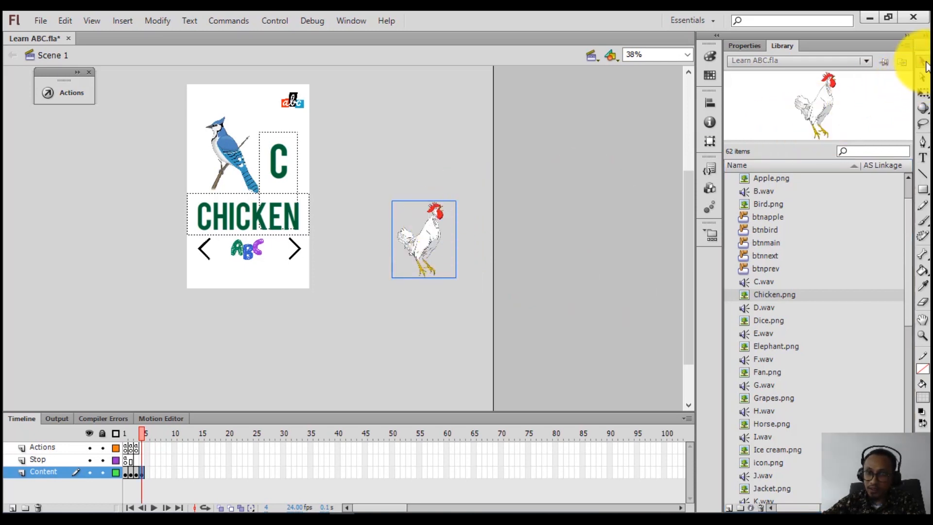
{"action": "right_click", "coordinate": [426, 235]}
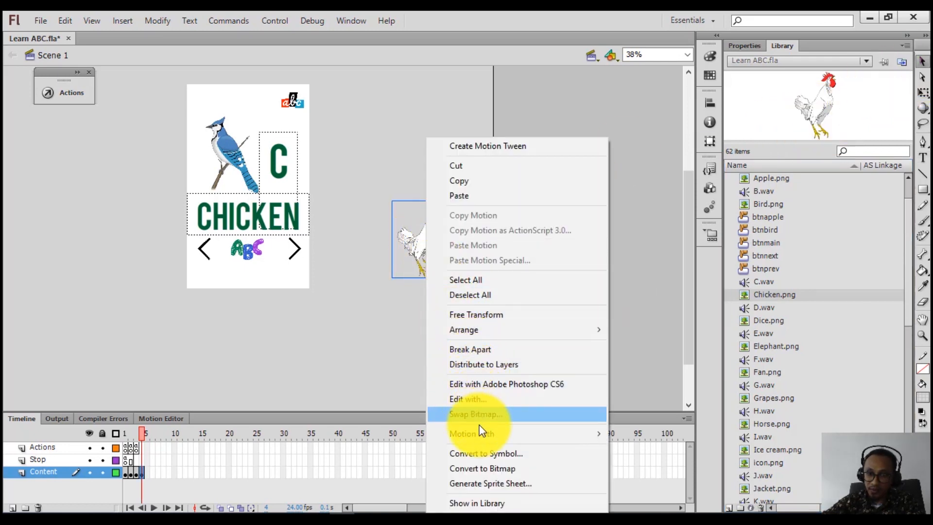
{"action": "left_click", "coordinate": [485, 454]}
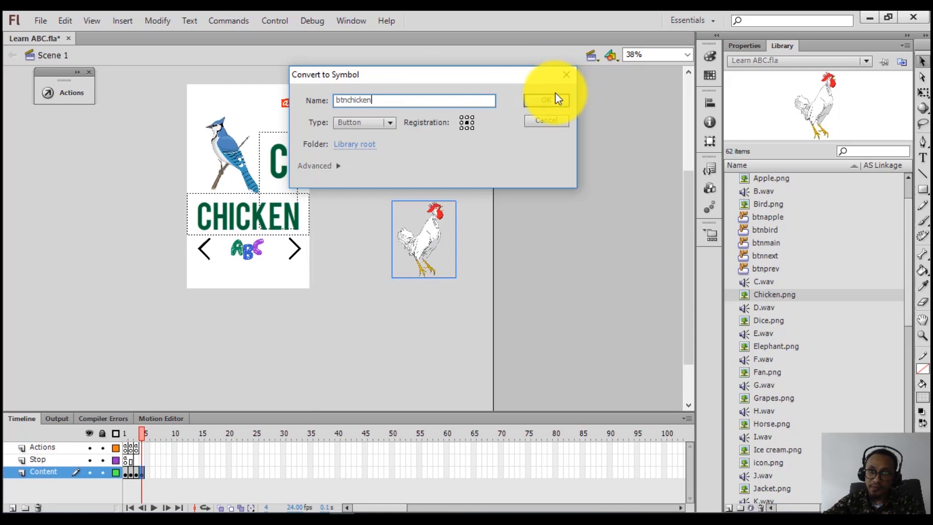
{"action": "left_click", "coordinate": [547, 102]}
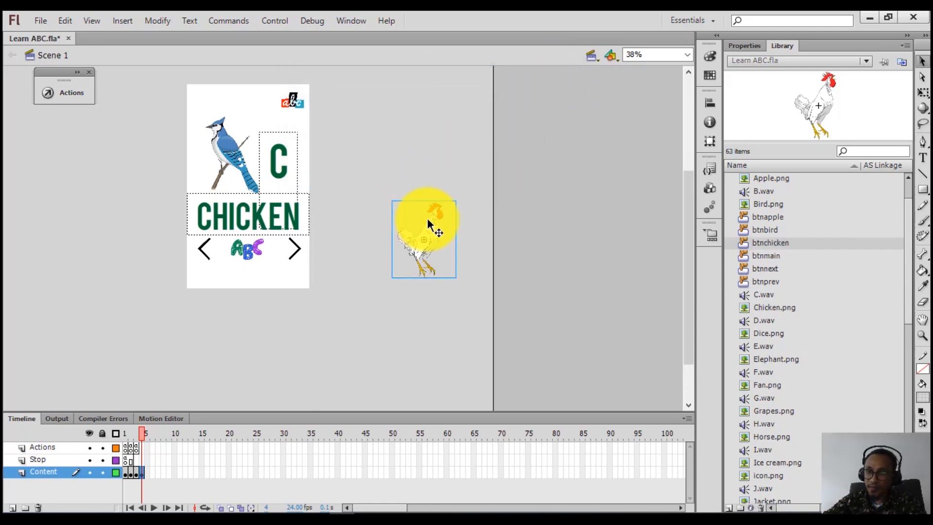
- Remove the spare chicken beside the stage and swap the bird button on the frame 4 page for the btnchicken symbol
{"action": "left_click_drag", "start_coordinate": [427, 217], "coordinate": [219, 148]}
{"action": "right_click", "coordinate": [220, 148]}
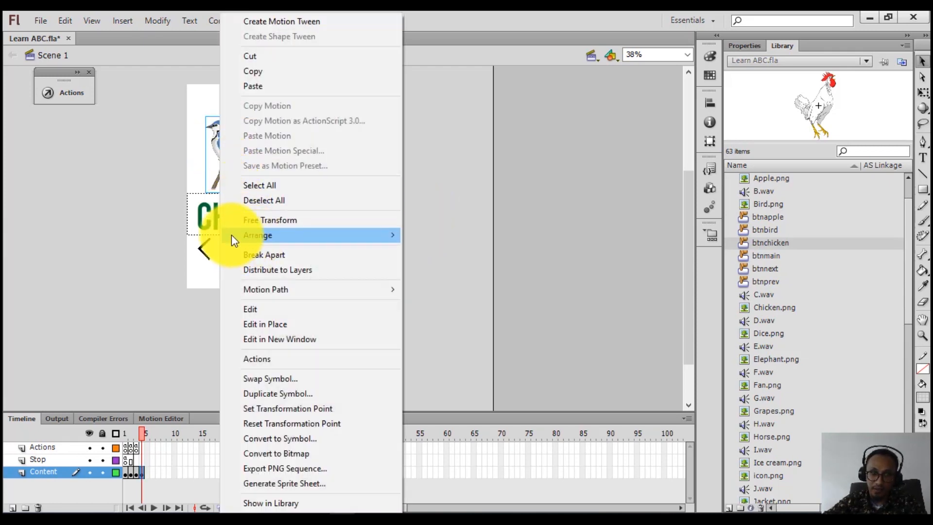
{"action": "left_click", "coordinate": [261, 379]}
{"action": "left_click", "coordinate": [407, 232]}
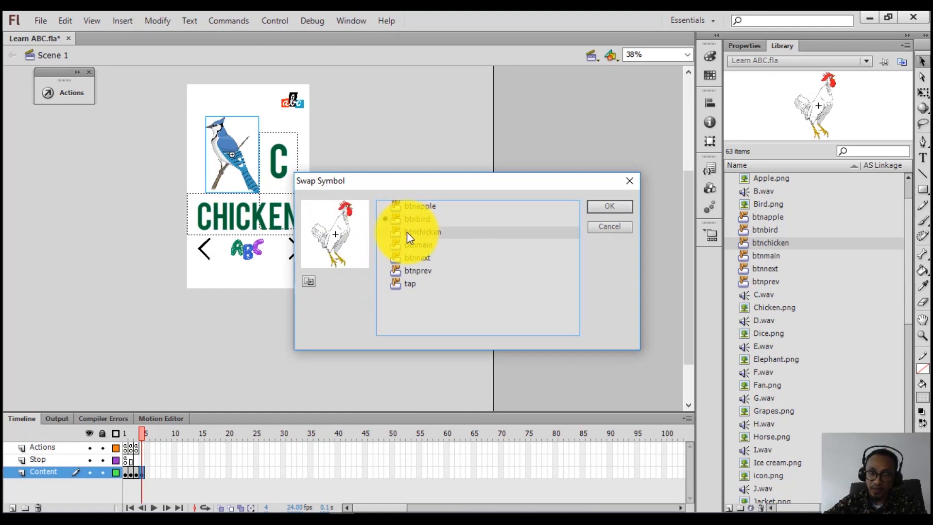
{"action": "left_click", "coordinate": [609, 207]}
{"action": "left_click_drag", "start_coordinate": [261, 158], "coordinate": [246, 155]}
- Open the chicken button for editing and insert a keyframe in the Down state of its image layer
{"action": "double_click", "coordinate": [246, 155]}
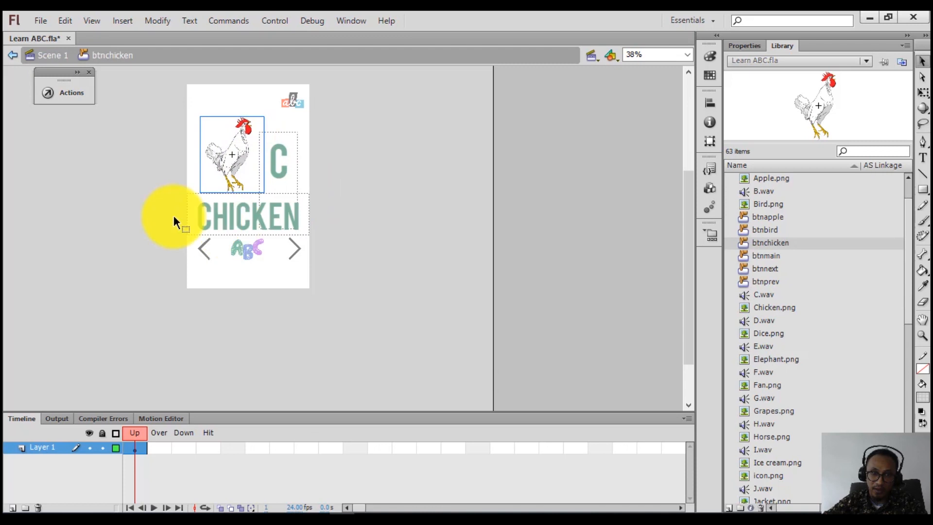
{"action": "right_click", "coordinate": [183, 448]}
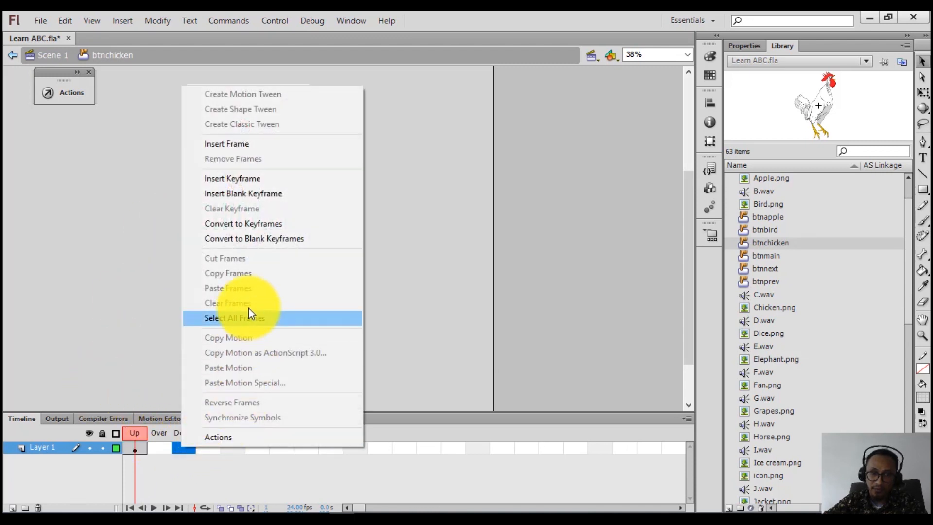
{"action": "left_click", "coordinate": [234, 180]}
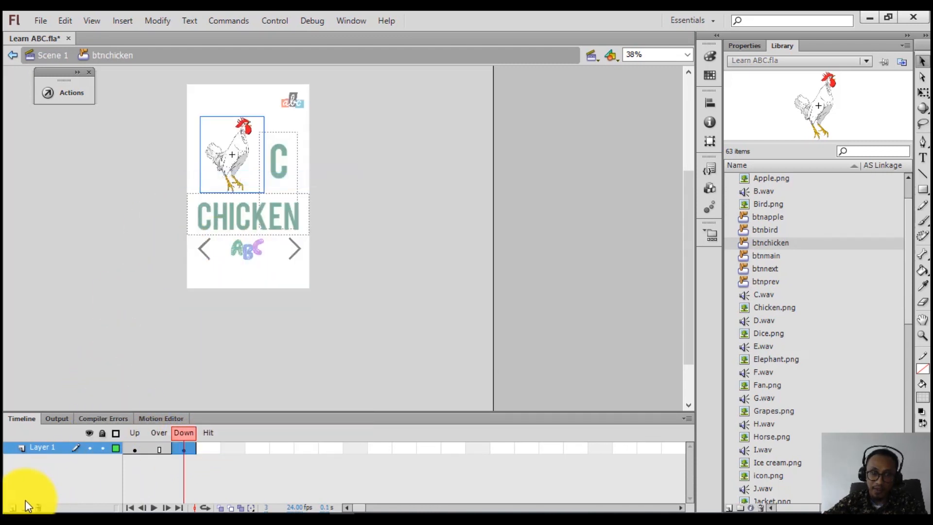
- Add a new layer inside btnchicken with a blank keyframe on the Down state and place the C.wav sound there
{"action": "left_click", "coordinate": [12, 507]}
{"action": "right_click", "coordinate": [183, 448]}
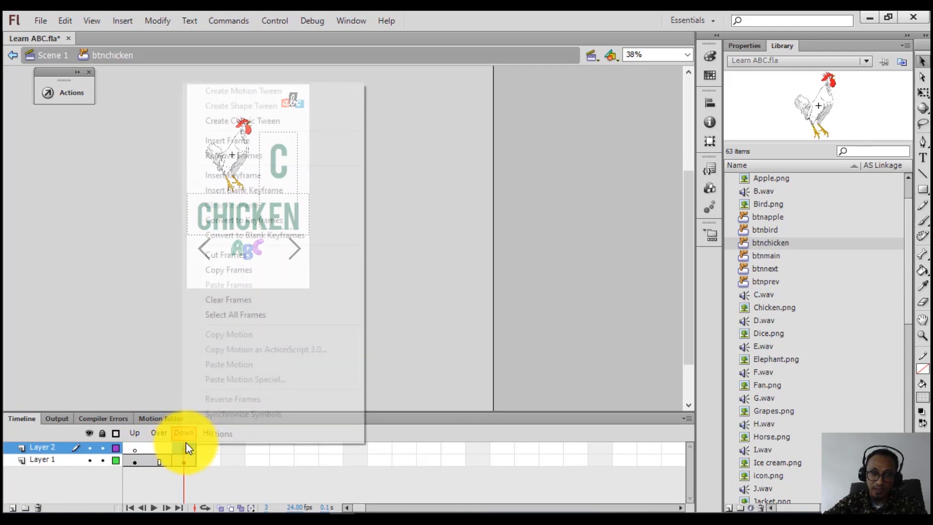
{"action": "left_click", "coordinate": [257, 191]}
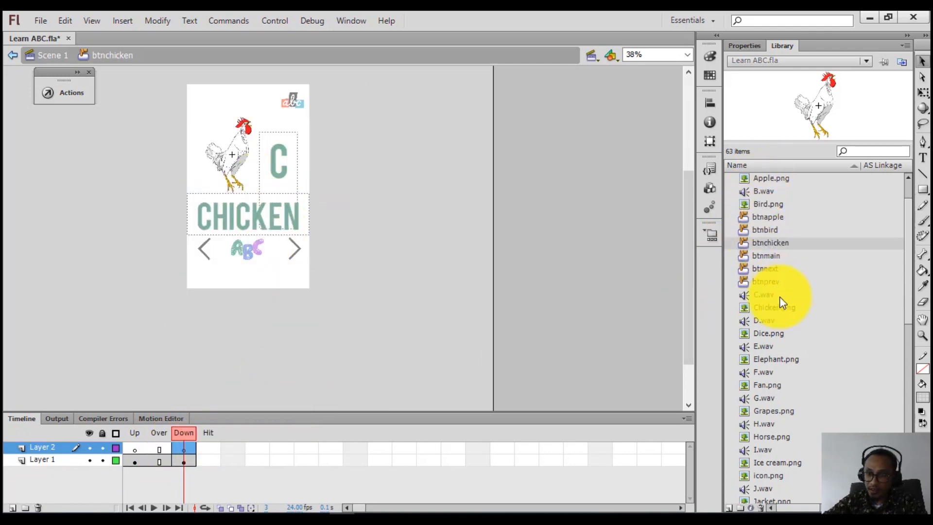
{"action": "left_click_drag", "start_coordinate": [746, 295], "coordinate": [404, 249]}
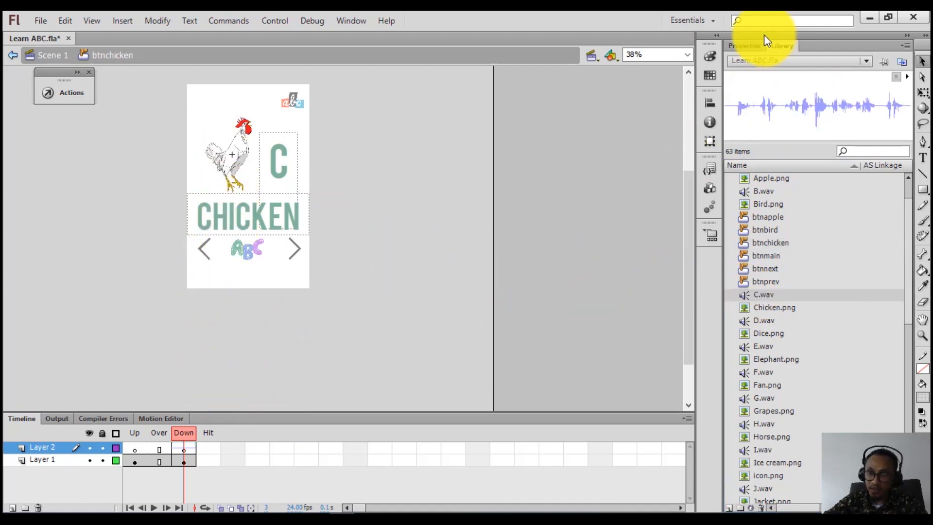
- Set the sync of the C.wav sound on the Down frame to Start
{"action": "left_click", "coordinate": [748, 46]}
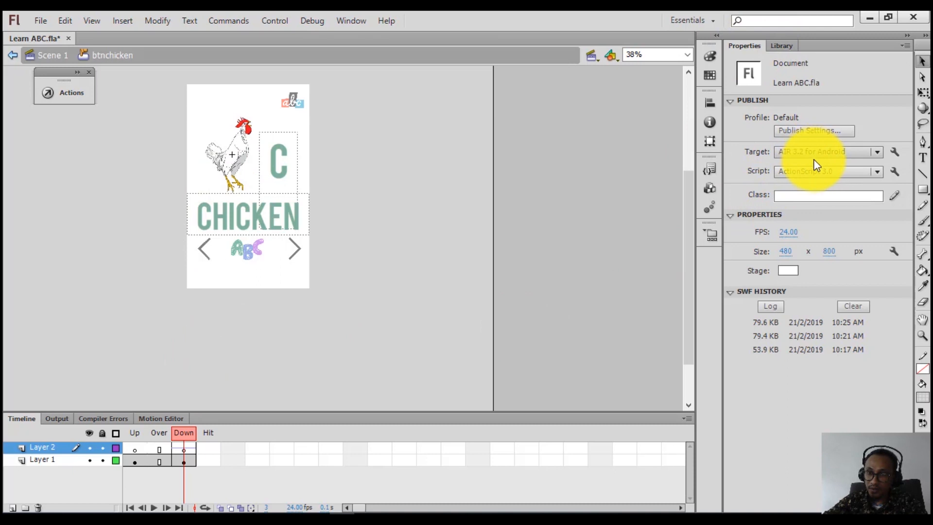
{"action": "left_click", "coordinate": [185, 446]}
{"action": "left_click", "coordinate": [793, 209]}
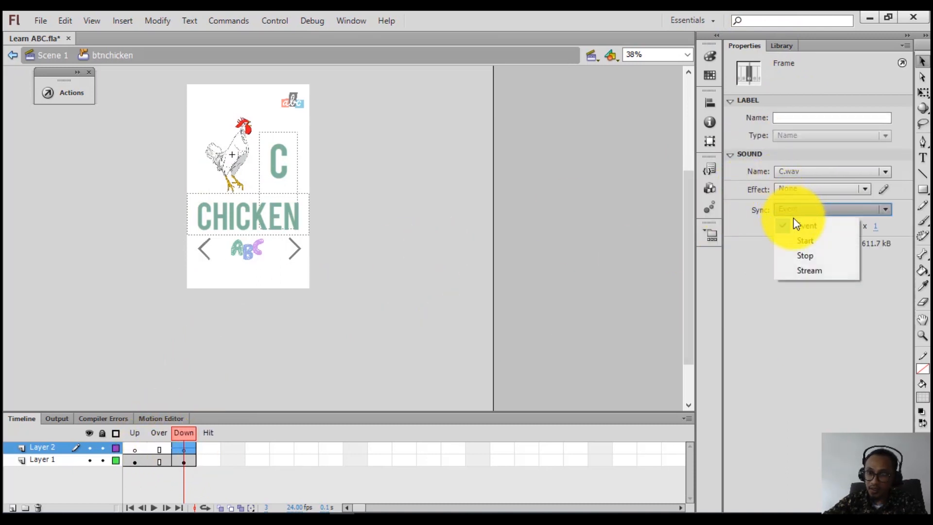
{"action": "left_click", "coordinate": [804, 240]}
{"action": "left_click", "coordinate": [581, 223]}
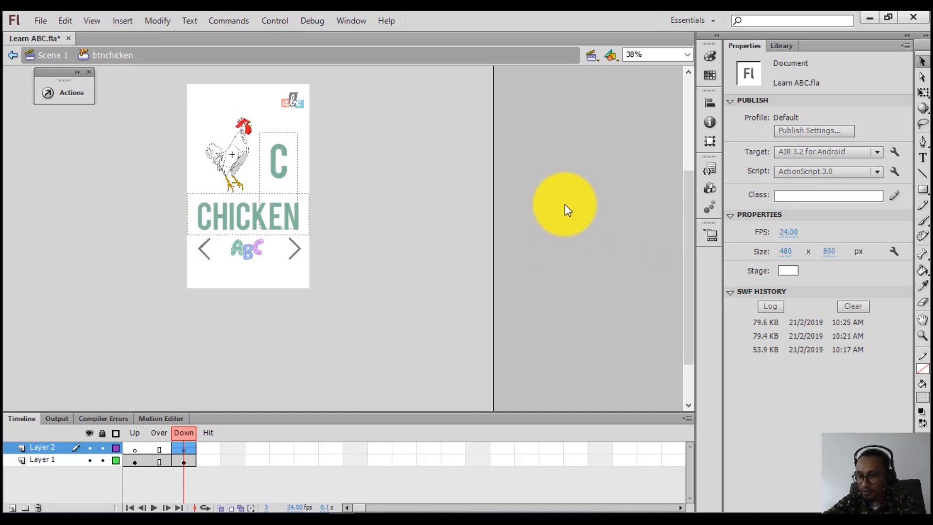
- Test the movie by entering from the tap screen and navigating forward and back between the APPLE and BIRD pages
{"action": "key", "text": "ctrl+Return"}
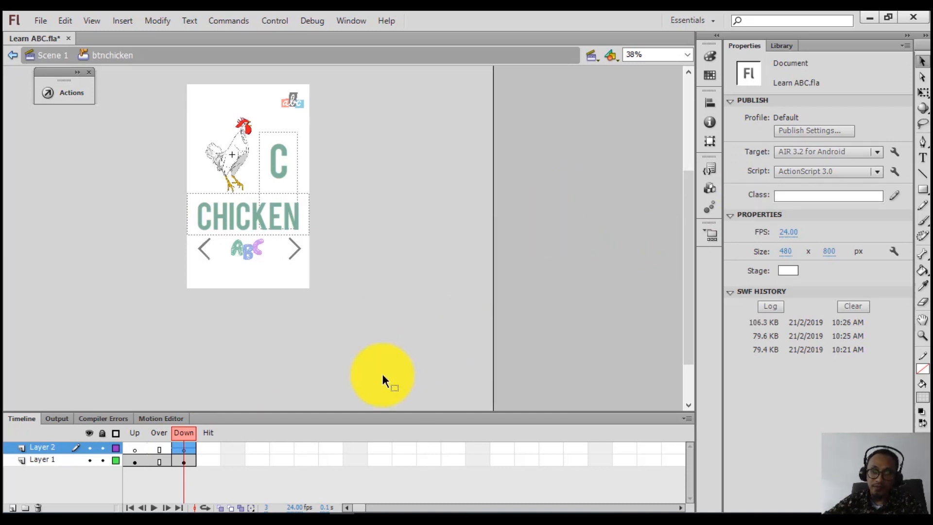
{"action": "left_click", "coordinate": [452, 351]}
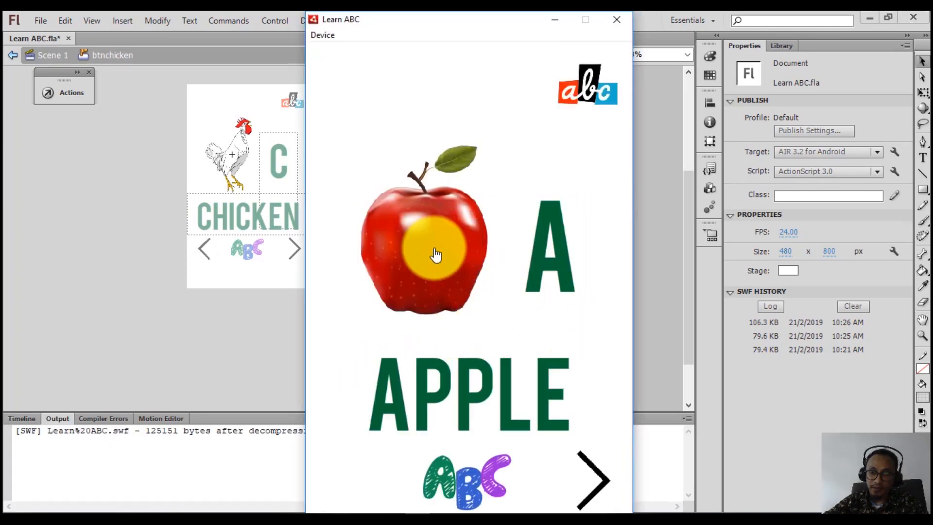
{"action": "left_click", "coordinate": [592, 478]}
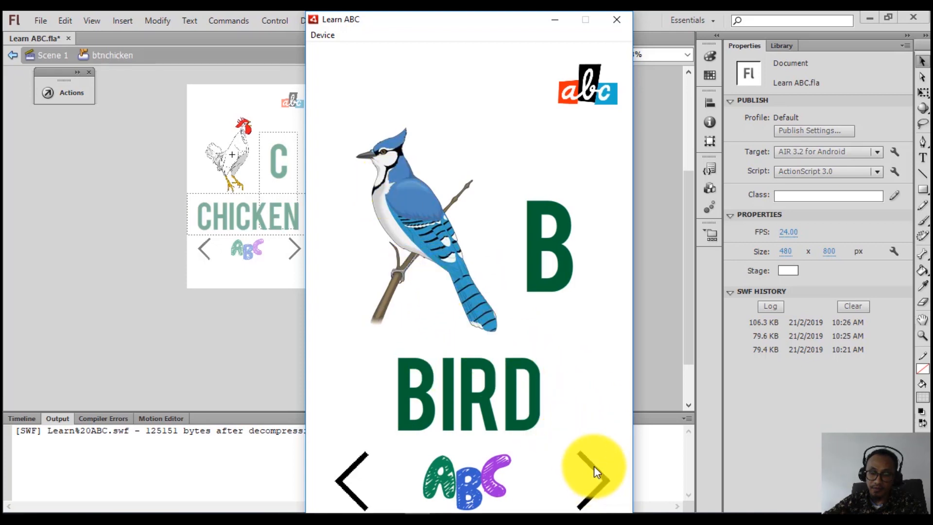
{"action": "left_click", "coordinate": [345, 471]}
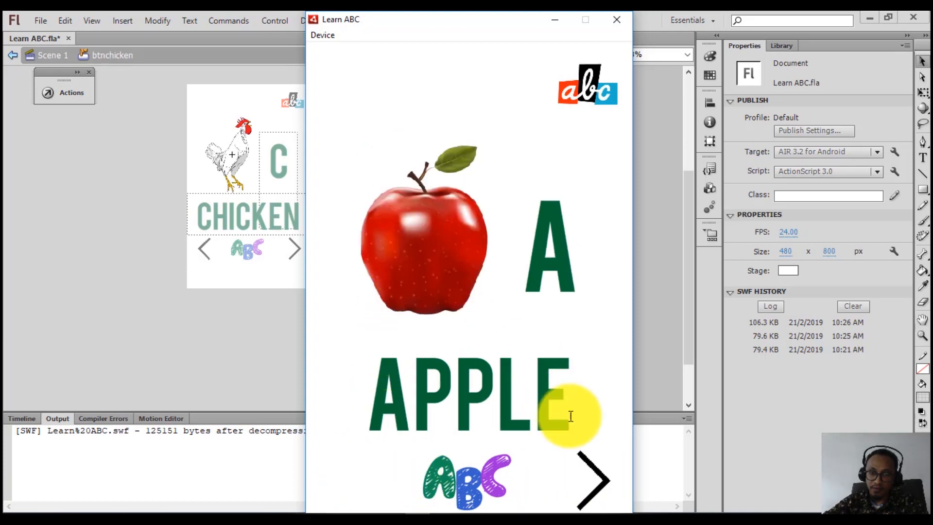
{"action": "left_click", "coordinate": [592, 467]}
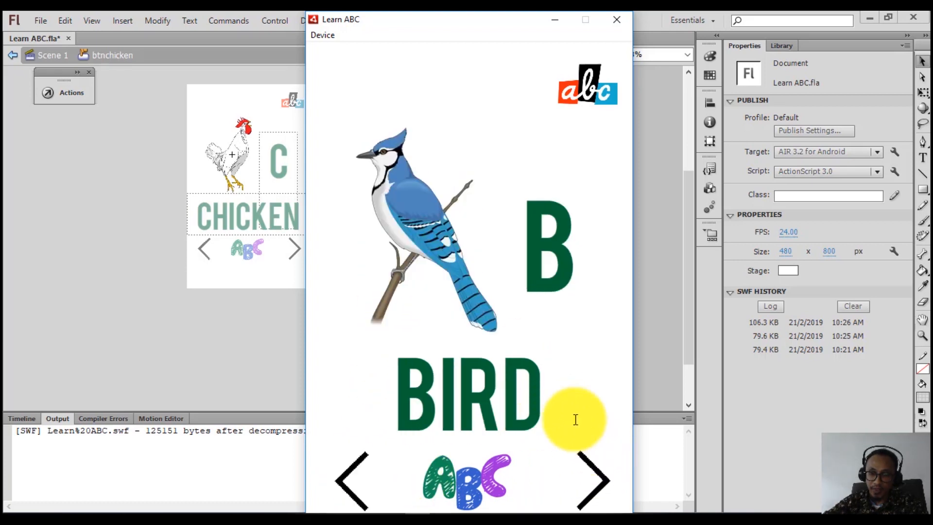
- Close the test movie, leave btnchicken editing for Scene 1, and select the next arrow on the Chicken frame
{"action": "left_click", "coordinate": [627, 19]}
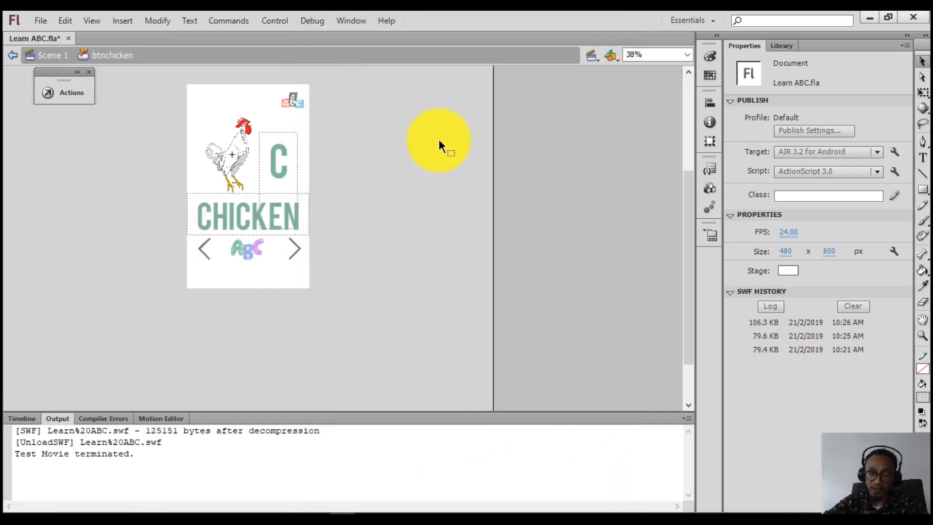
{"action": "left_click", "coordinate": [28, 418]}
{"action": "double_click", "coordinate": [102, 322]}
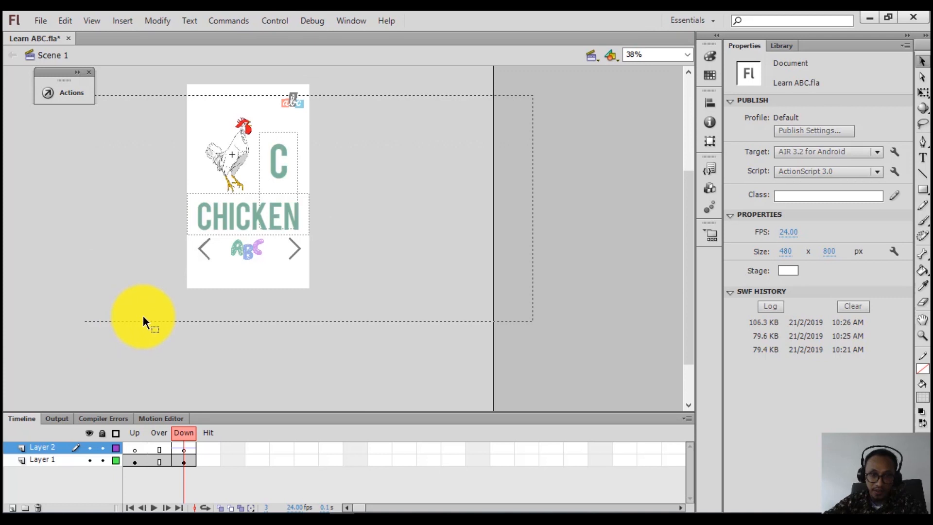
{"action": "left_click", "coordinate": [295, 249]}
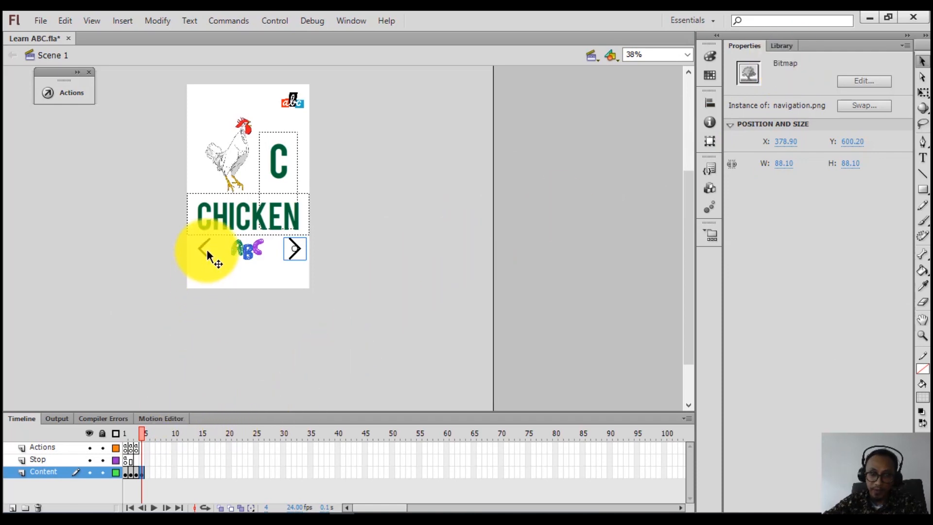
{"action": "right_click", "coordinate": [298, 249]}
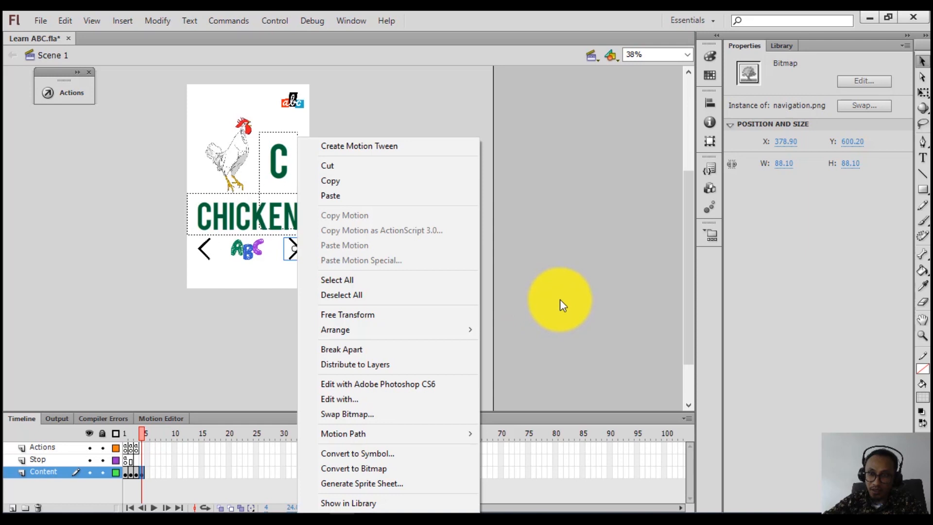
{"action": "left_click", "coordinate": [560, 300]}
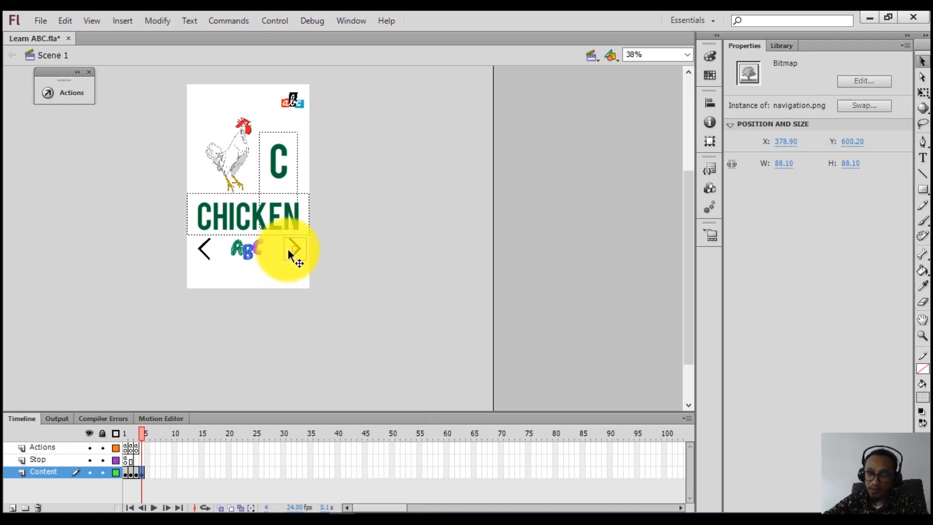
{"action": "left_click", "coordinate": [863, 106]}
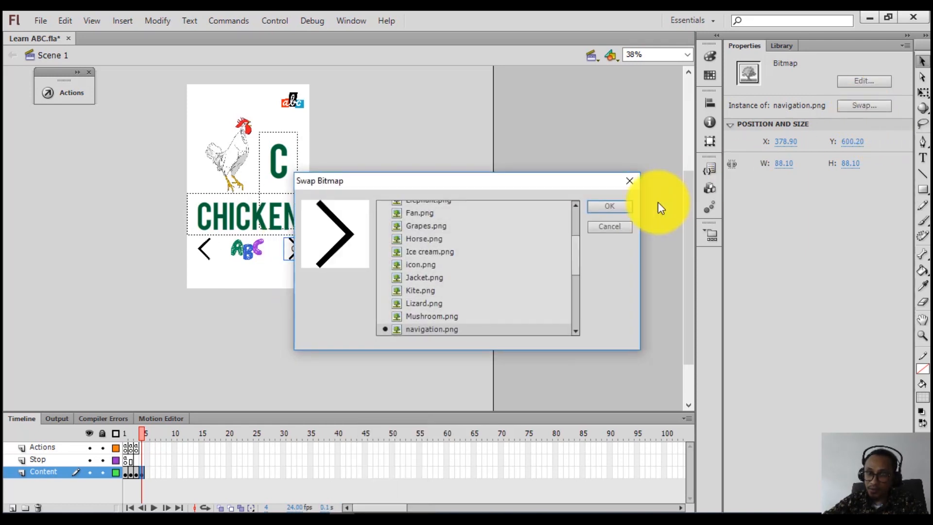
{"action": "scroll", "coordinate": [460, 268], "scroll_direction": "up", "scroll_amount": 2}
{"action": "scroll", "coordinate": [464, 270], "scroll_direction": "down", "scroll_amount": 4}
{"action": "scroll", "coordinate": [463, 272], "scroll_direction": "down", "scroll_amount": 2}
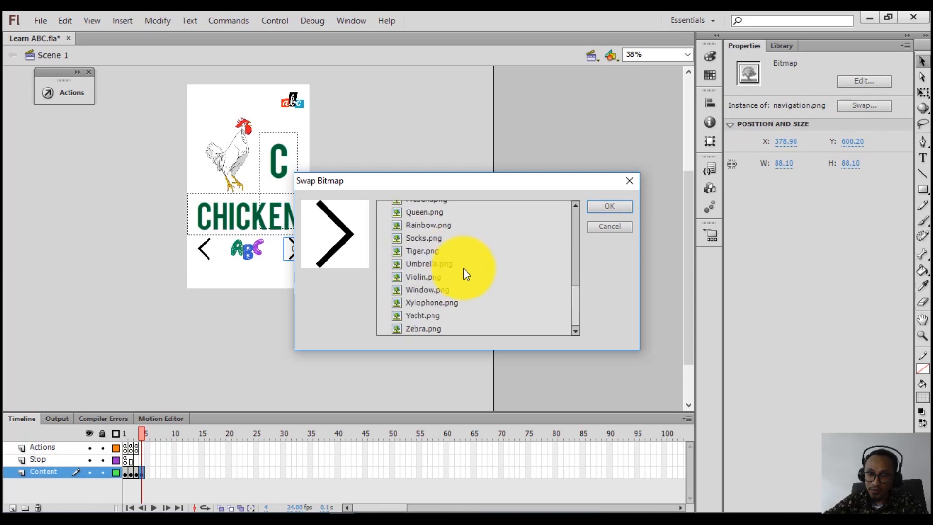
{"action": "scroll", "coordinate": [463, 271], "scroll_direction": "up", "scroll_amount": 7}
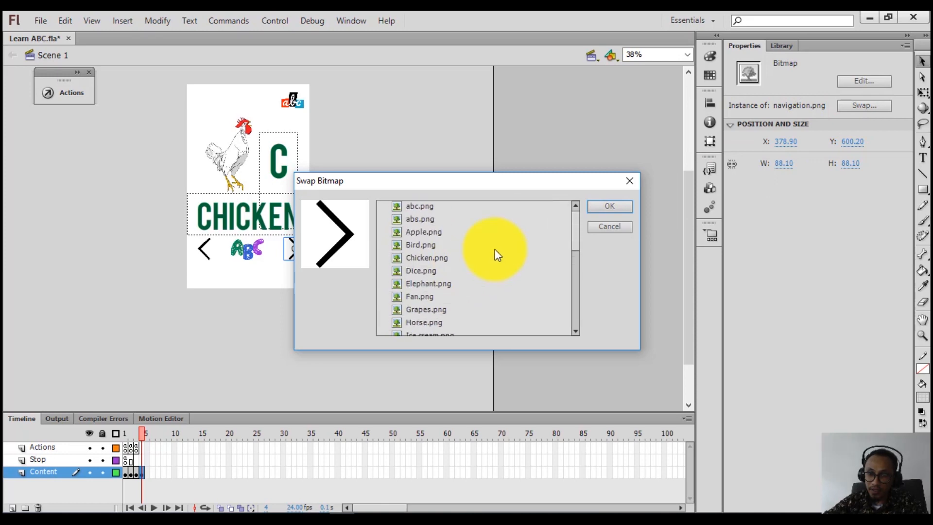
{"action": "left_click", "coordinate": [629, 180]}
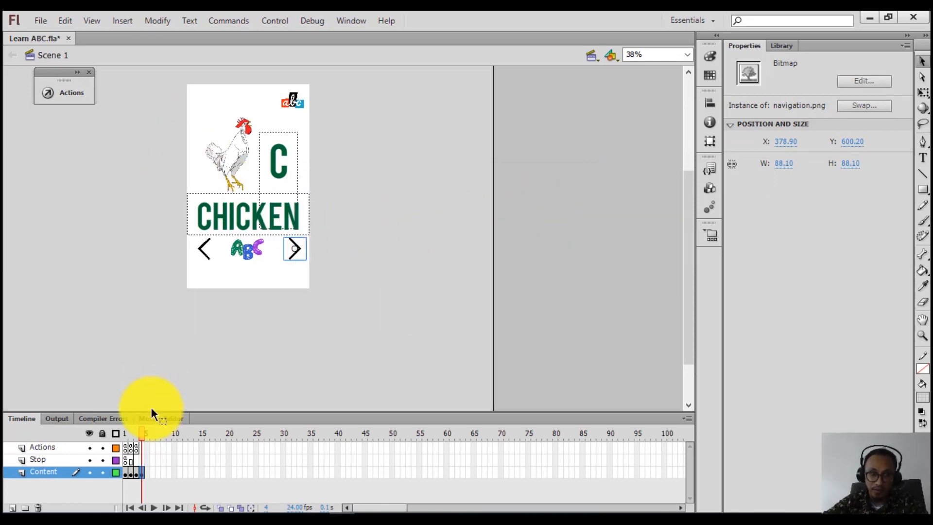
- Compare the next arrows on the Bird and Apple frames and review the frame 3 script of the Actions layer
{"action": "left_click", "coordinate": [136, 434]}
{"action": "left_click", "coordinate": [290, 249]}
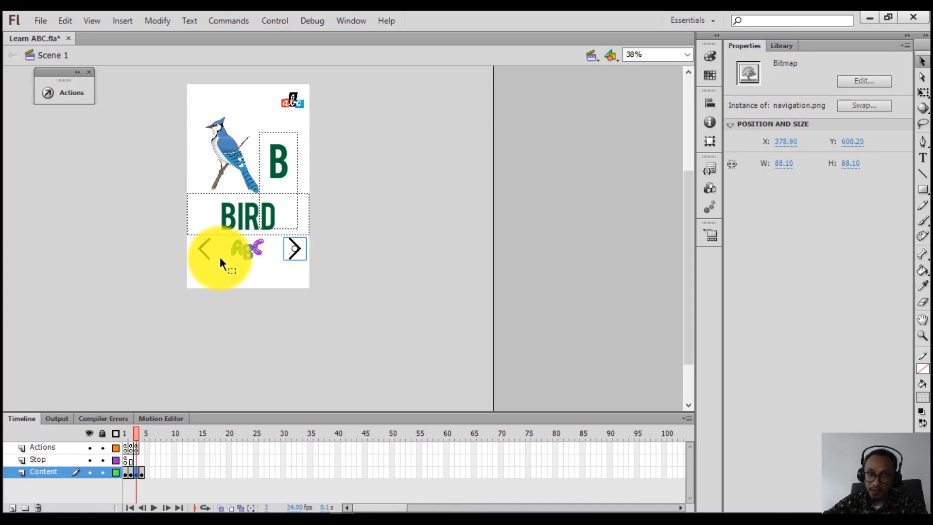
{"action": "left_click", "coordinate": [130, 439]}
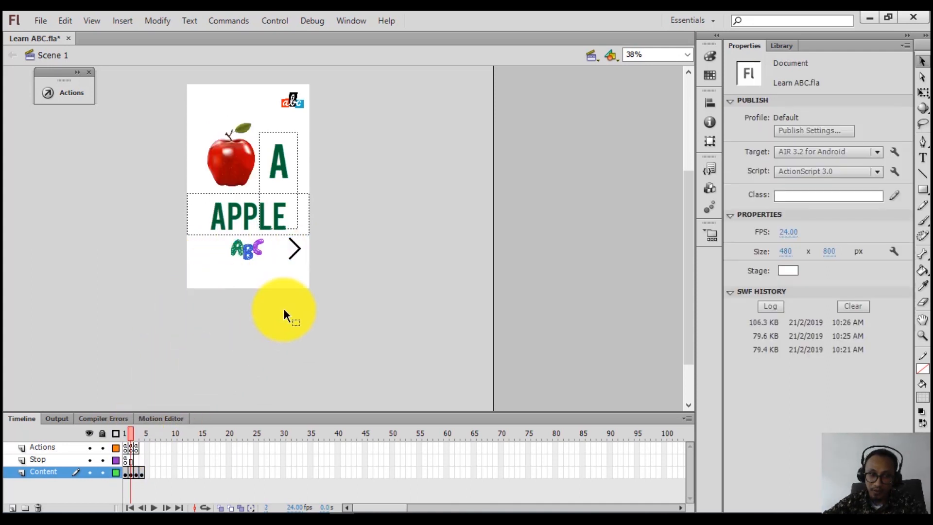
{"action": "left_click", "coordinate": [295, 249]}
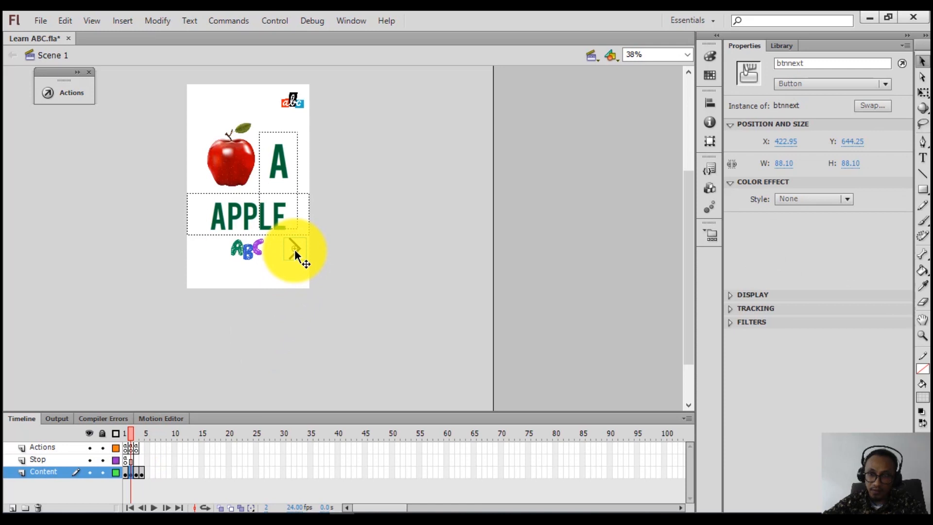
{"action": "left_click", "coordinate": [136, 435]}
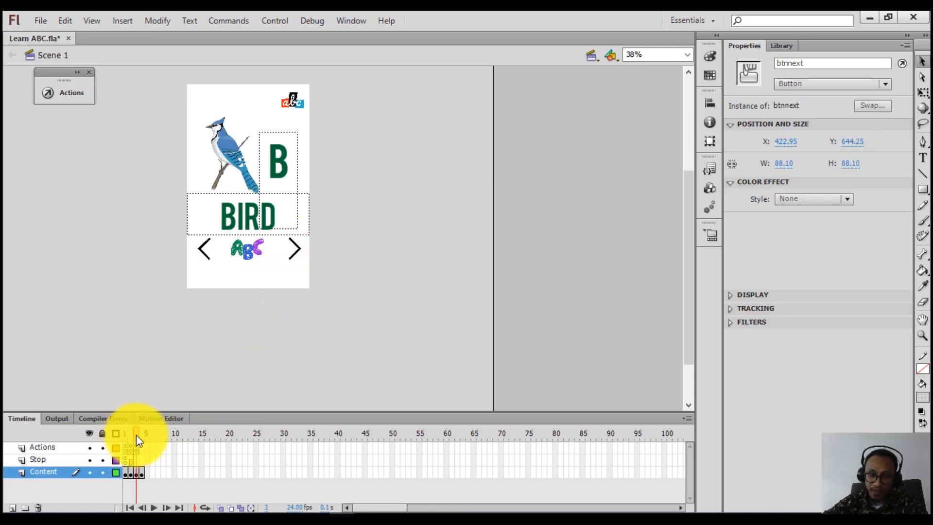
{"action": "left_click", "coordinate": [140, 440]}
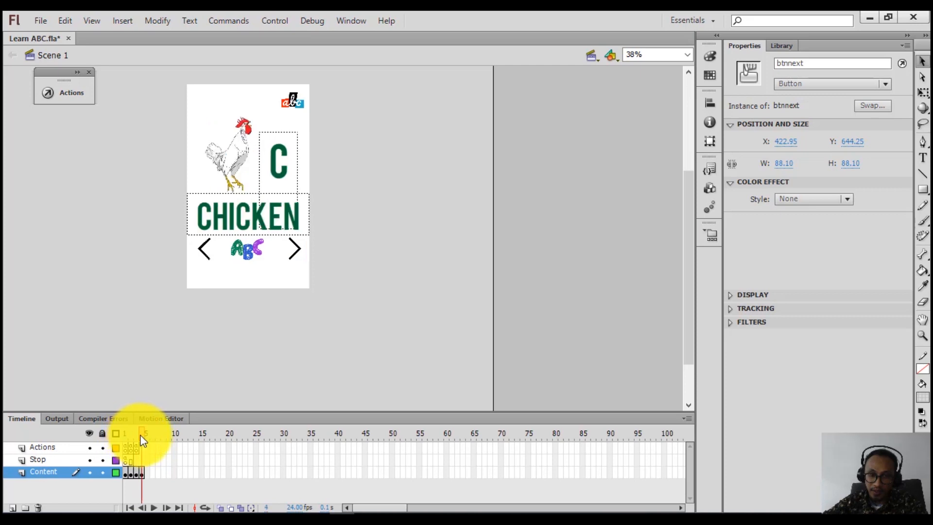
{"action": "left_click", "coordinate": [138, 448]}
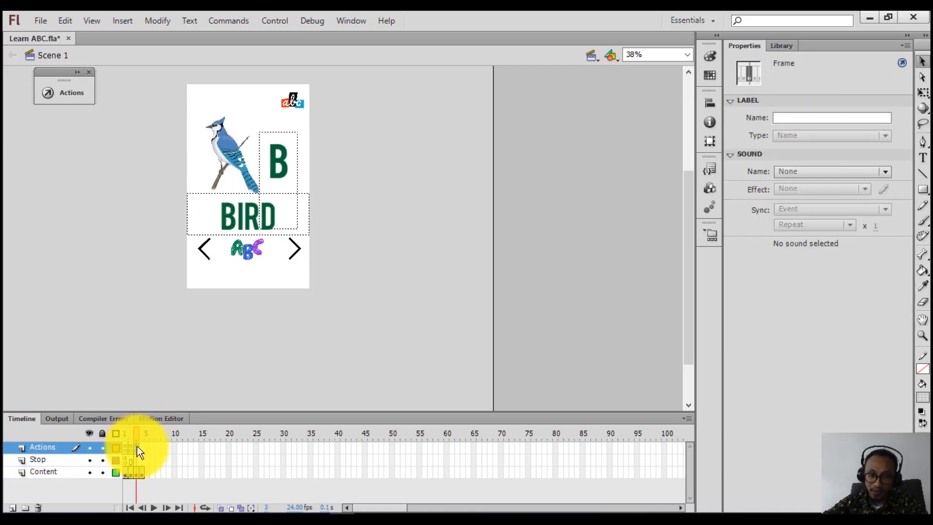
{"action": "right_click", "coordinate": [137, 446]}
{"action": "left_click", "coordinate": [154, 437]}
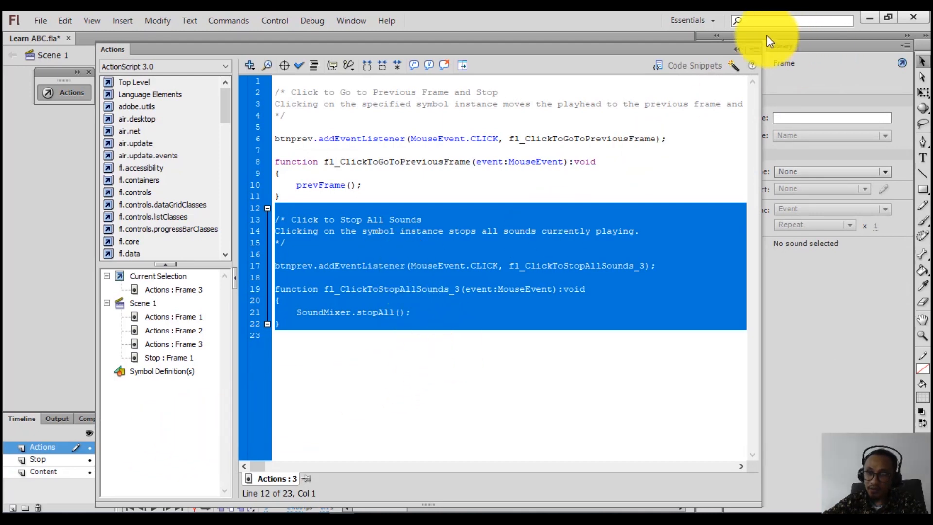
{"action": "left_click", "coordinate": [736, 49]}
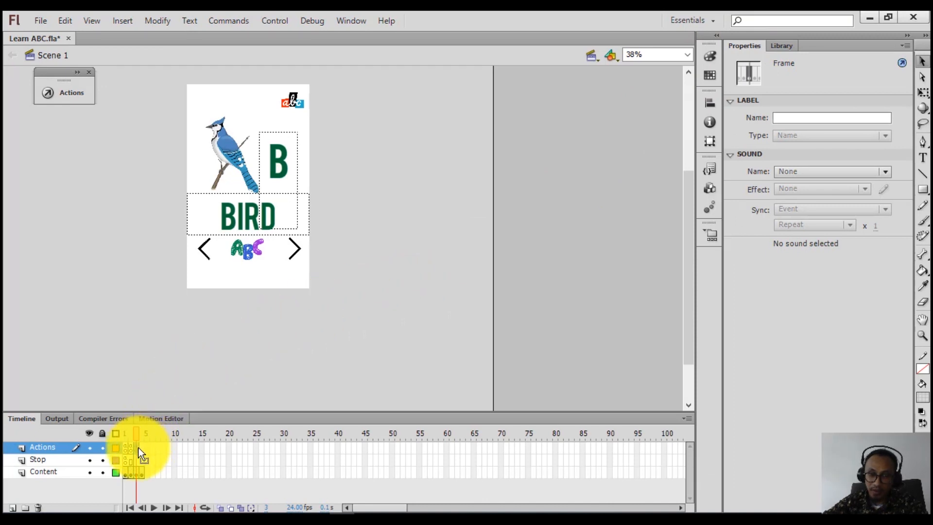
- Copy the btnnext button from the Apple frame, frame 2 of the Content layer
{"action": "left_click", "coordinate": [291, 249]}
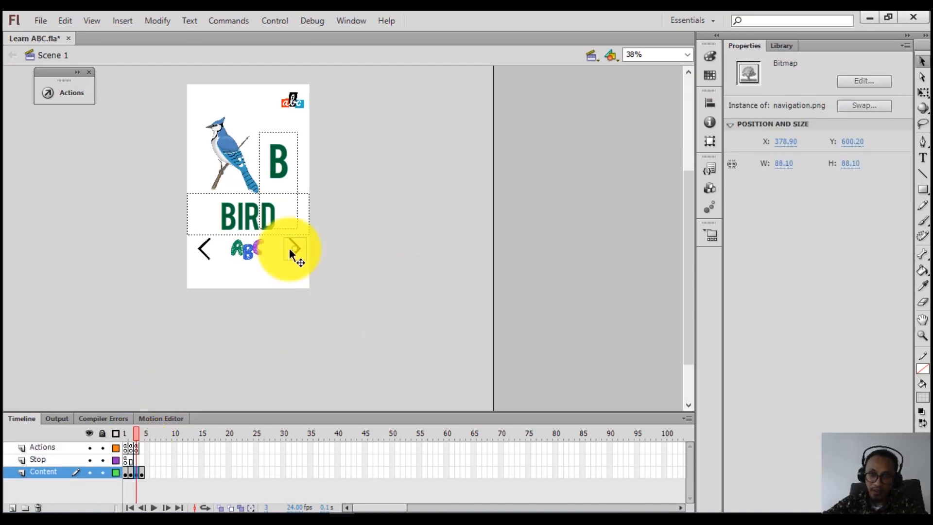
{"action": "left_click", "coordinate": [130, 474]}
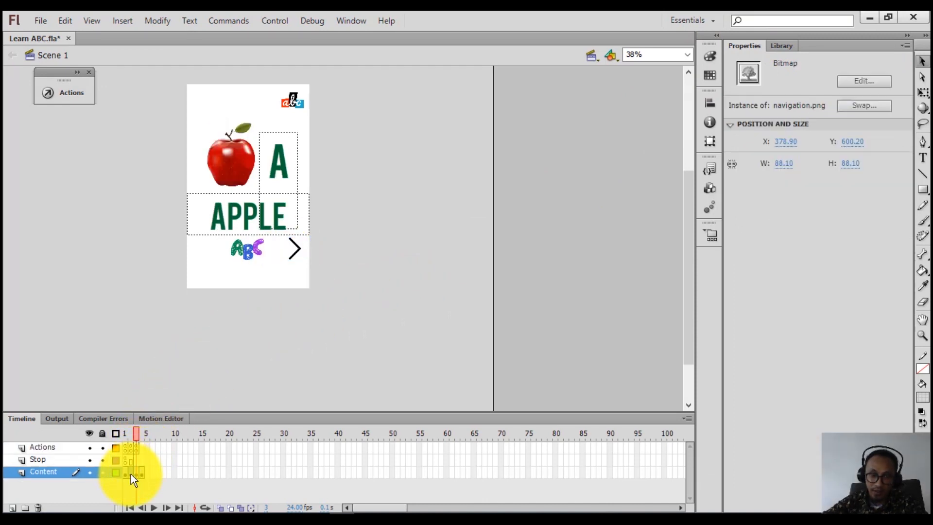
{"action": "left_click", "coordinate": [296, 249]}
{"action": "right_click", "coordinate": [296, 250]}
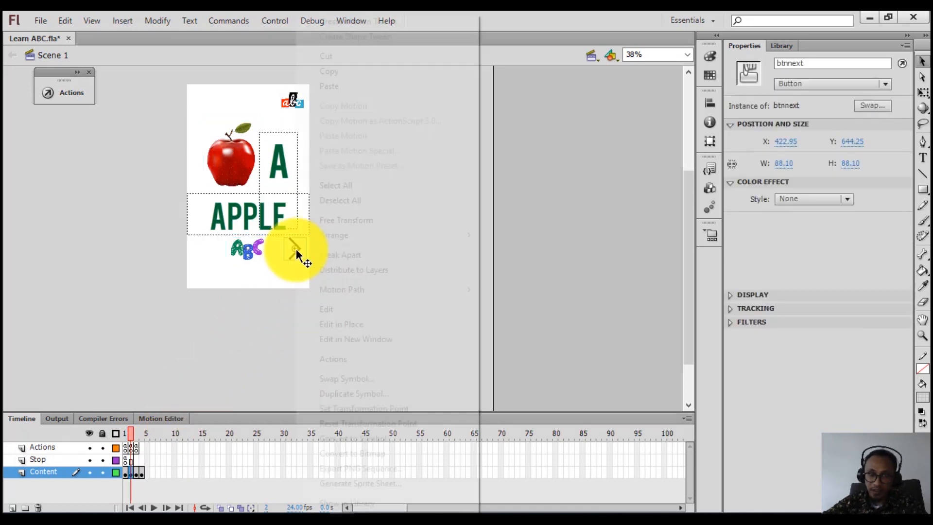
{"action": "left_click", "coordinate": [338, 72]}
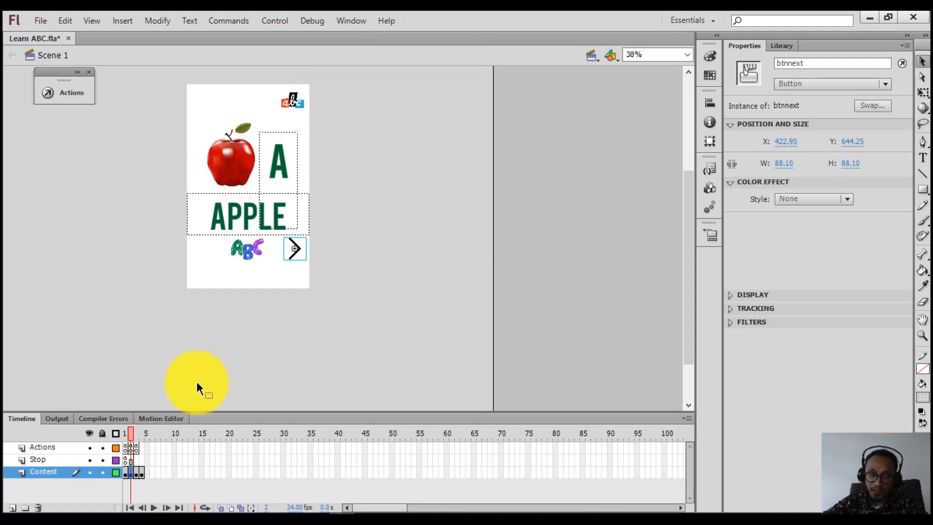
- Delete the navigation.png next-arrow bitmap from the Bird frame, frame 3 of the Content layer
{"action": "left_click", "coordinate": [135, 472]}
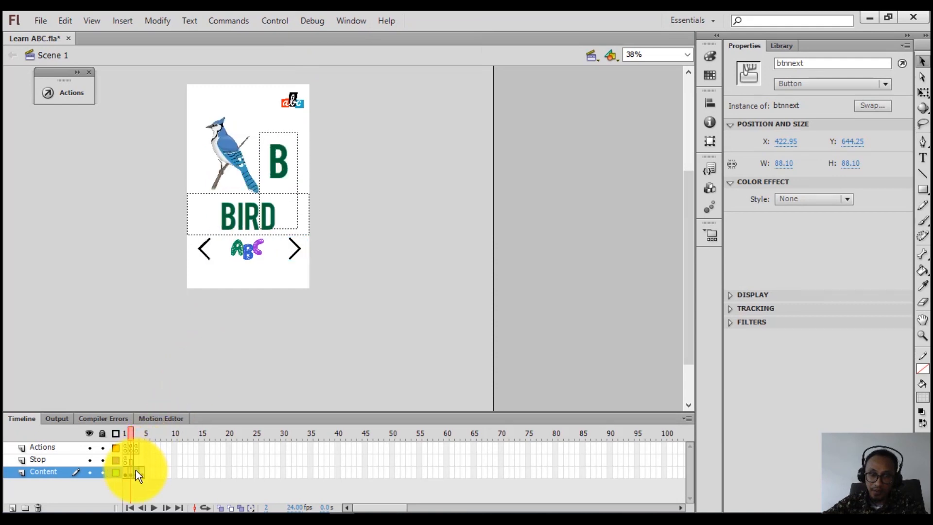
{"action": "left_click", "coordinate": [310, 270]}
{"action": "left_click", "coordinate": [297, 246]}
{"action": "right_click", "coordinate": [298, 246]}
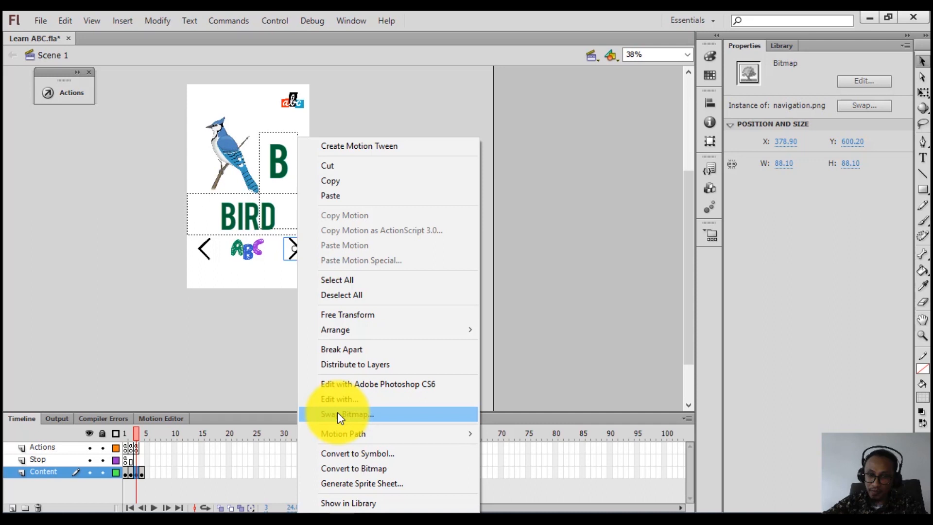
{"action": "left_click", "coordinate": [257, 319]}
{"action": "left_click", "coordinate": [294, 246]}
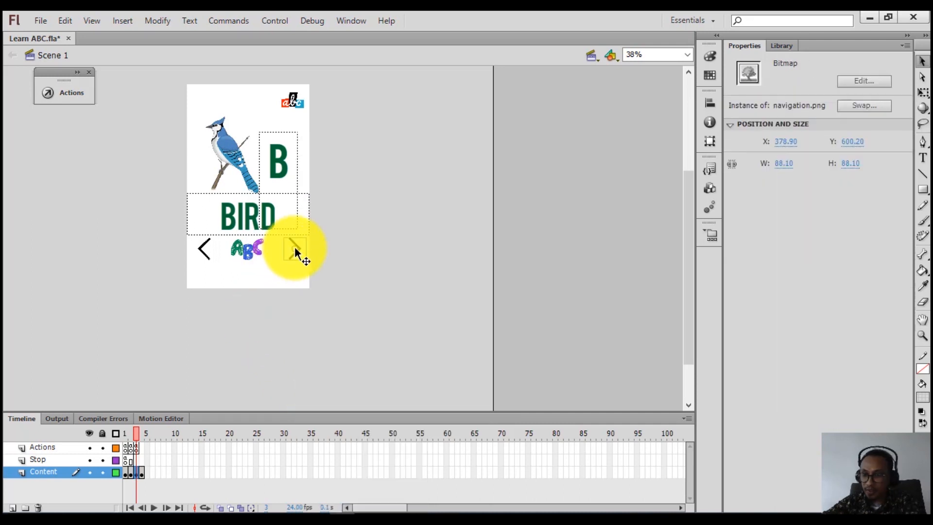
{"action": "key", "text": "Delete"}
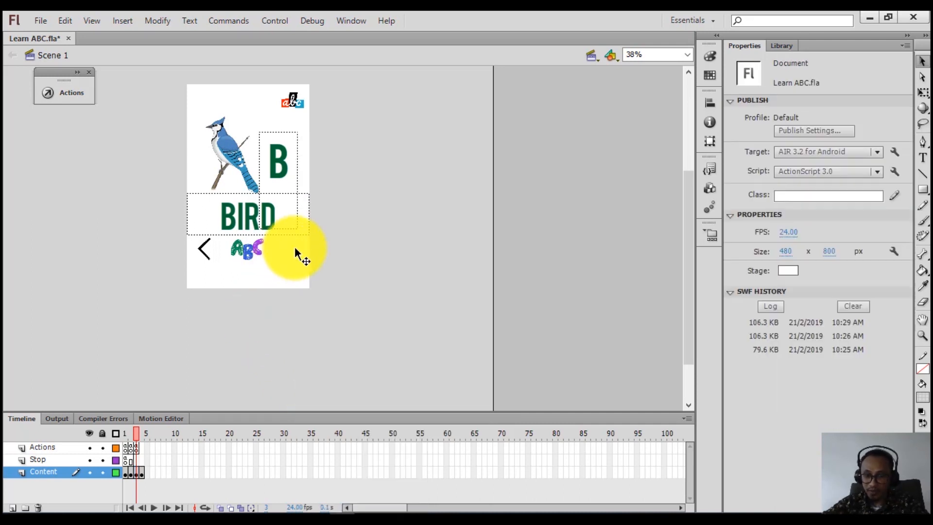
- Paste the btnnext button into the Bird frame and place it opposite btnprev at about X 413.55, Y 645.55
{"action": "key", "text": "ctrl+v"}
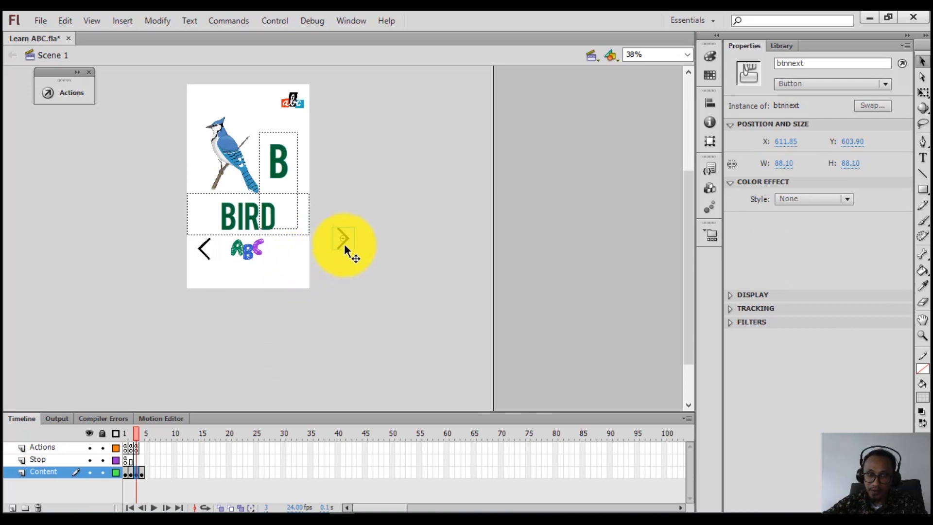
{"action": "left_click_drag", "start_coordinate": [348, 237], "coordinate": [296, 246]}
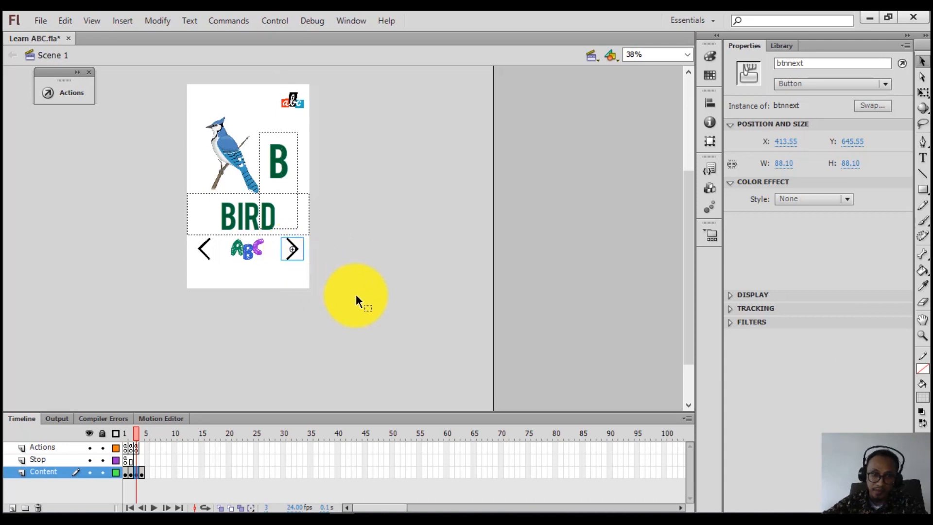
{"action": "left_click", "coordinate": [356, 293]}
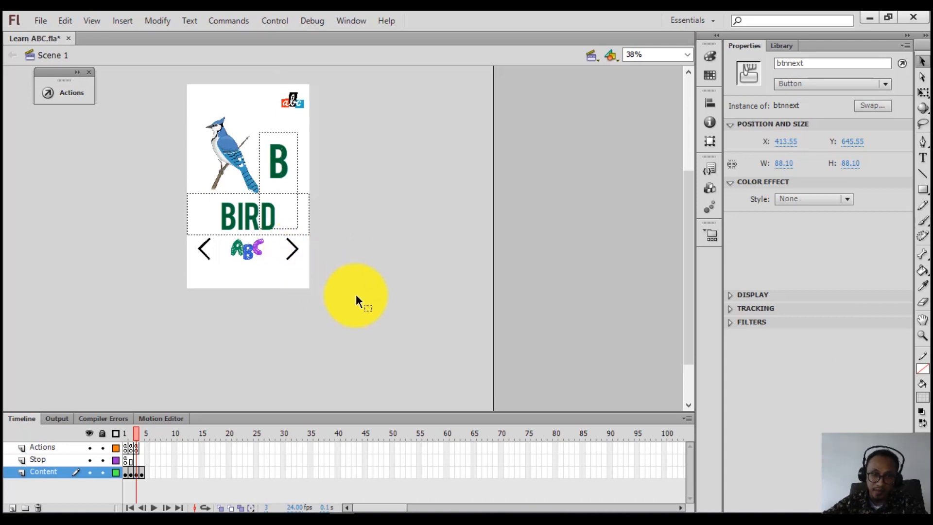
- Copy the btnprev button from the Bird frame and check both navigation arrows on the Chicken frame
{"action": "left_click", "coordinate": [203, 252]}
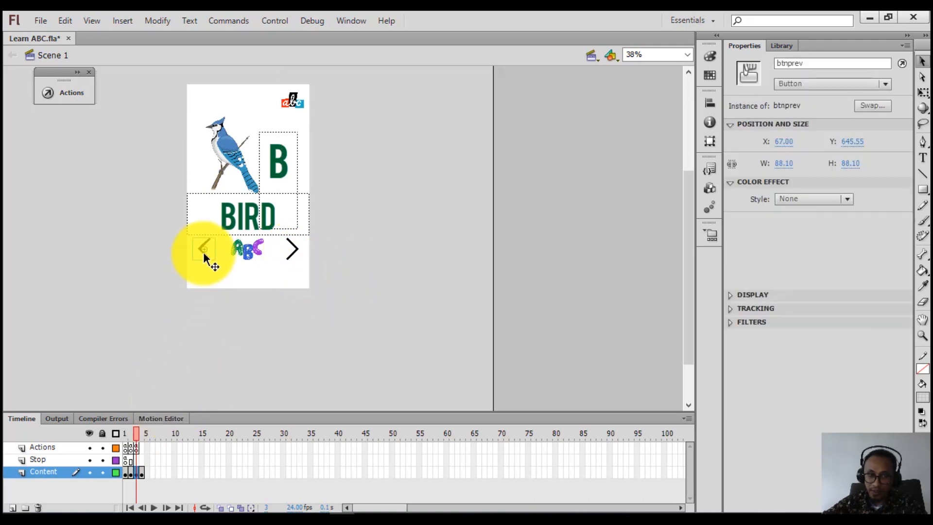
{"action": "right_click", "coordinate": [204, 255]}
{"action": "left_click", "coordinate": [237, 71]}
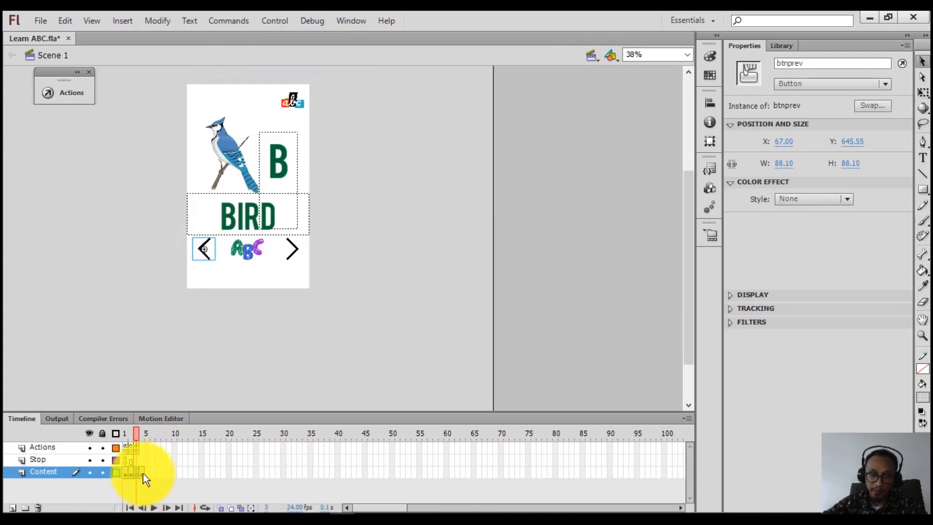
{"action": "left_click", "coordinate": [143, 474]}
{"action": "left_click", "coordinate": [214, 265]}
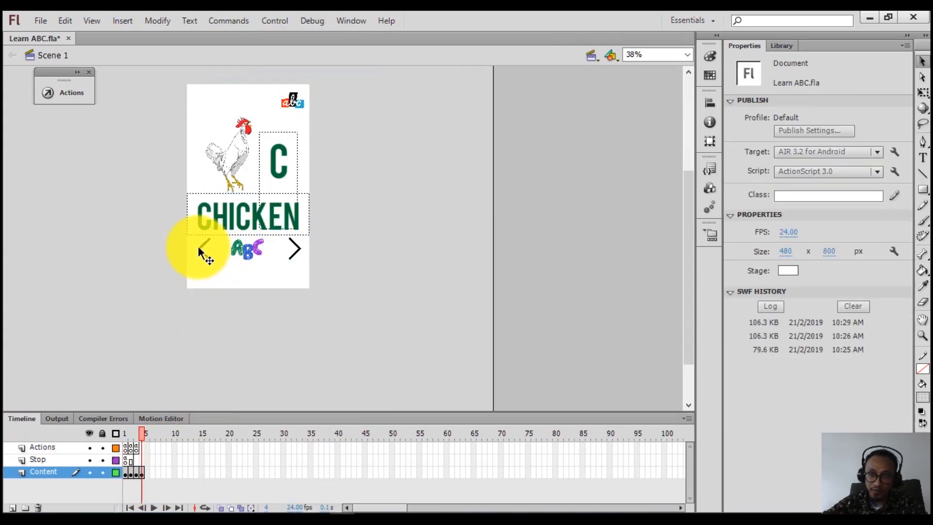
{"action": "left_click", "coordinate": [197, 246]}
{"action": "left_click", "coordinate": [294, 247]}
- Copy the btnnext button from the Bird frame, frame 3 of the Content layer, and return to the Chicken frame
{"action": "left_click", "coordinate": [137, 472]}
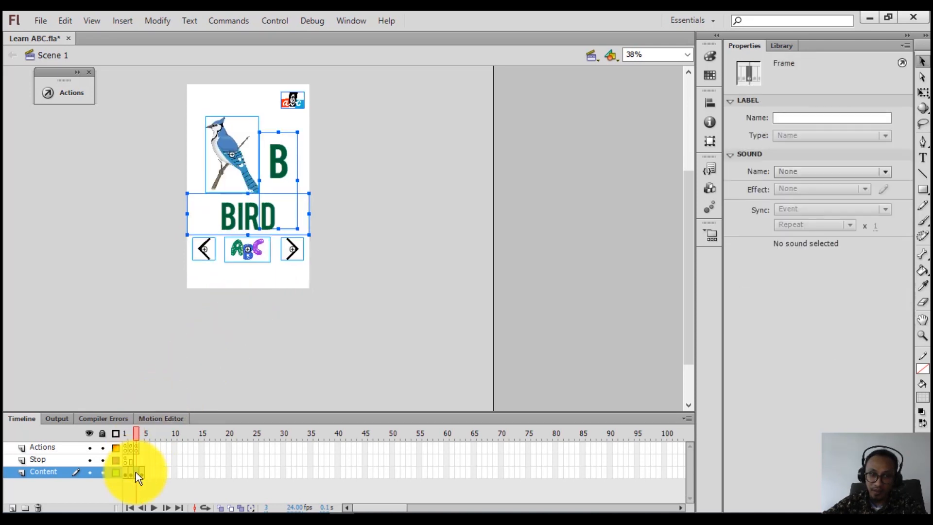
{"action": "left_click", "coordinate": [293, 292]}
{"action": "left_click", "coordinate": [291, 250]}
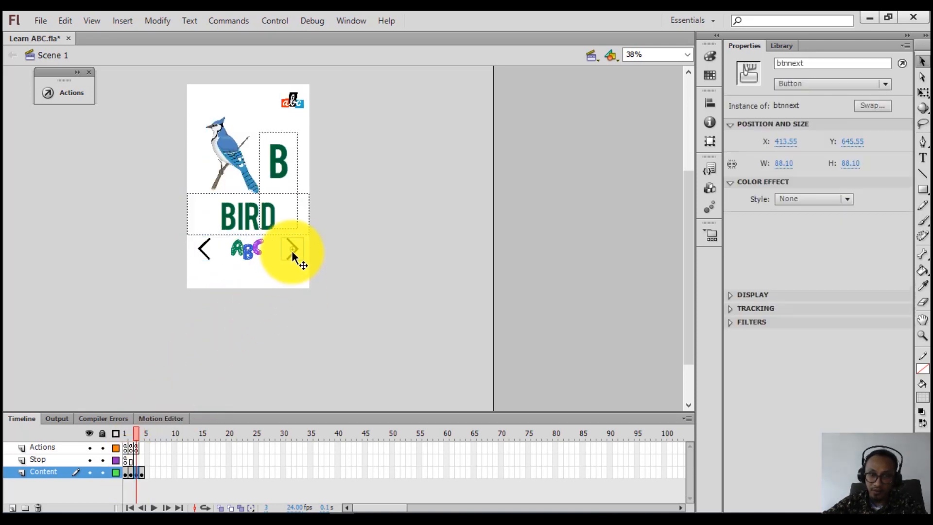
{"action": "left_click", "coordinate": [142, 470]}
{"action": "left_click", "coordinate": [300, 302]}
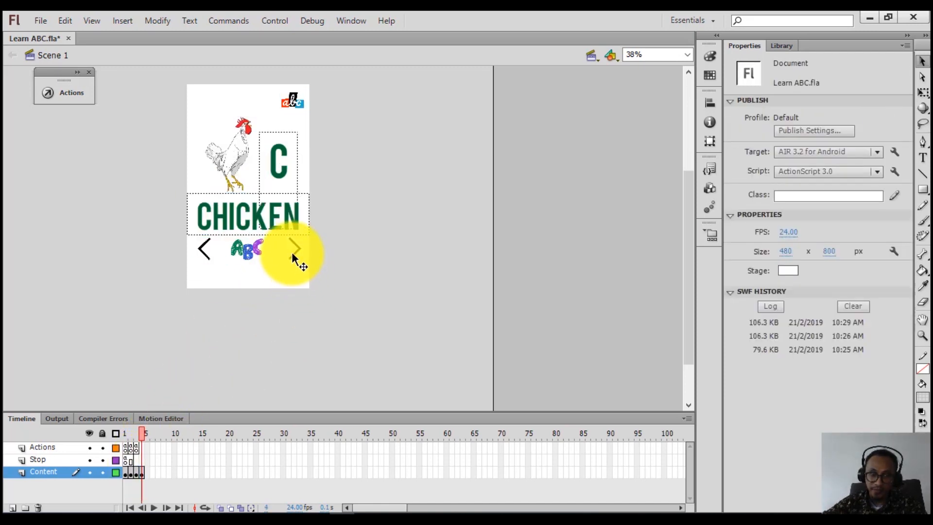
- Replace the navigation.png next-arrow bitmap on the Chicken frame with the copied btnnext button, placed opposite the previous arrow
{"action": "left_click", "coordinate": [292, 252]}
{"action": "right_click", "coordinate": [292, 252]}
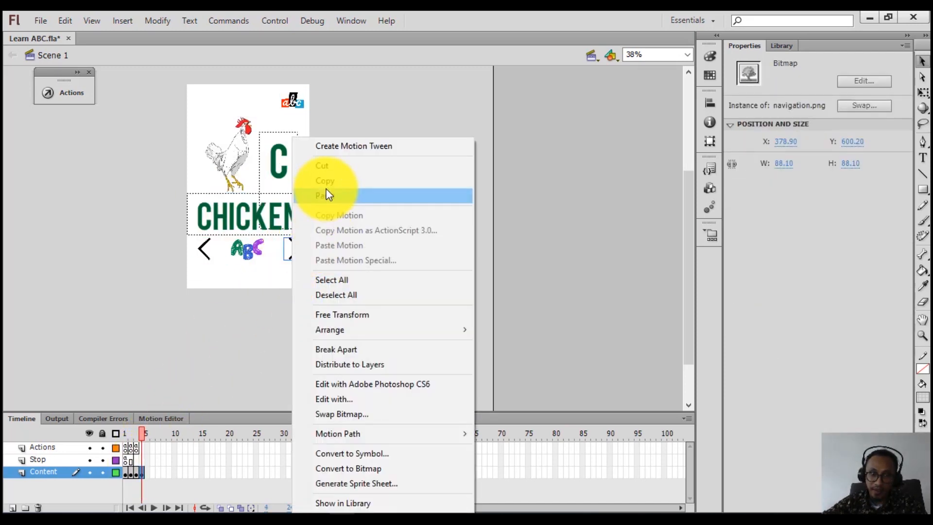
{"action": "left_click", "coordinate": [323, 193]}
{"action": "left_click", "coordinate": [292, 245]}
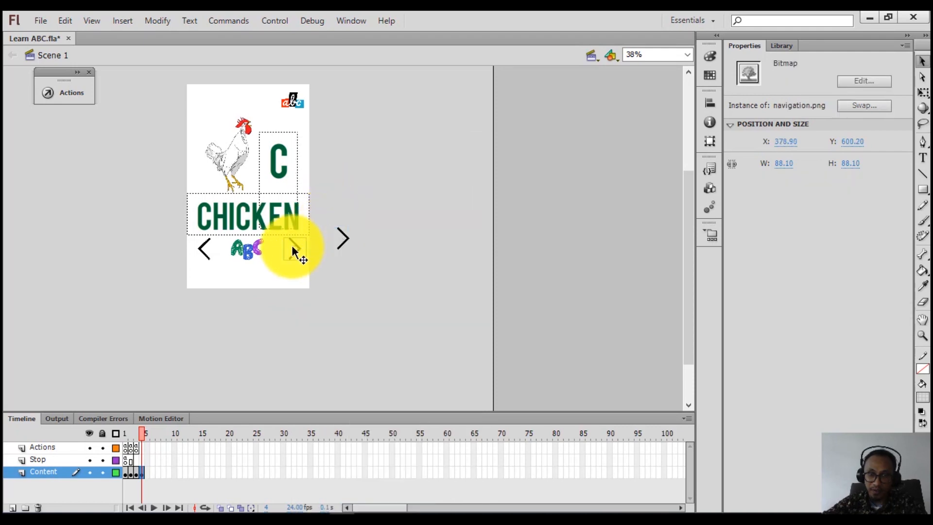
{"action": "key", "text": "Delete"}
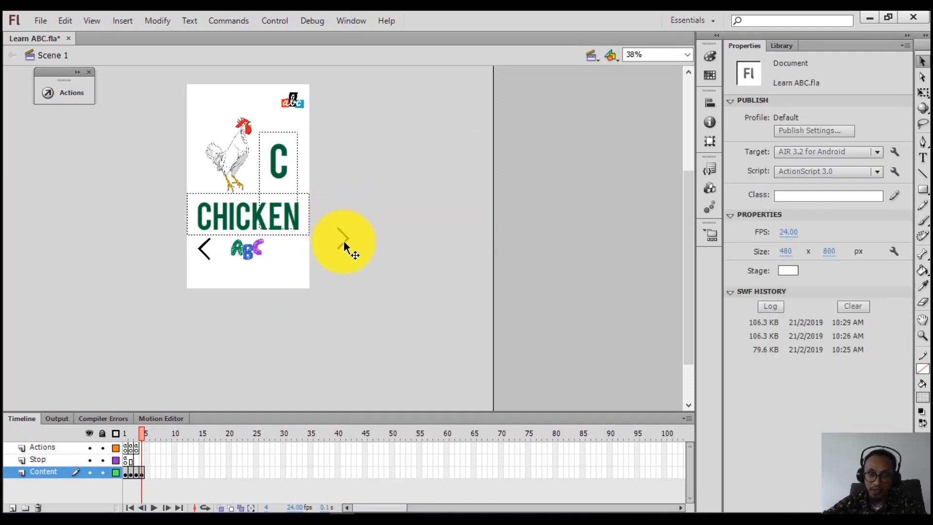
{"action": "left_click", "coordinate": [344, 239]}
{"action": "left_click_drag", "start_coordinate": [345, 238], "coordinate": [297, 249]}
{"action": "left_click", "coordinate": [374, 266]}
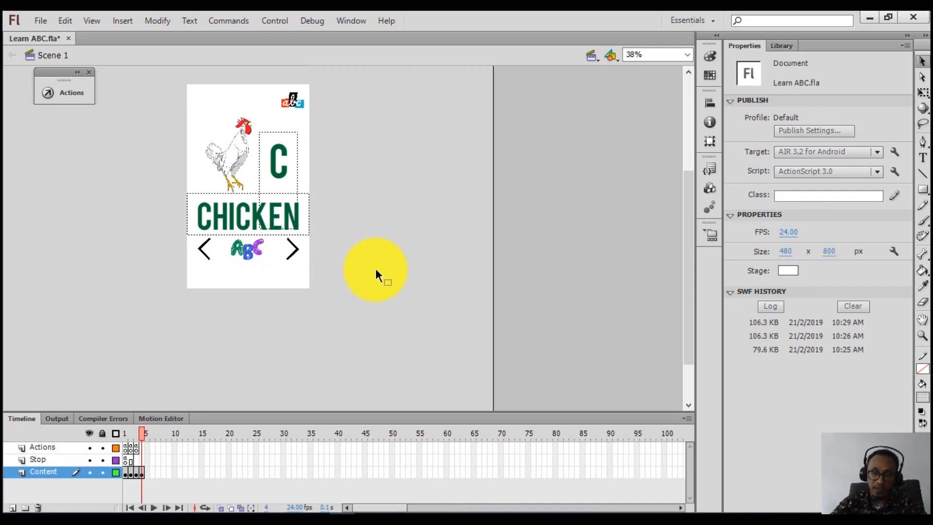
- Test the movie by going forward from Apple to Bird and Chicken and back to Bird, then close the preview
{"action": "key", "text": "ctrl+Return"}
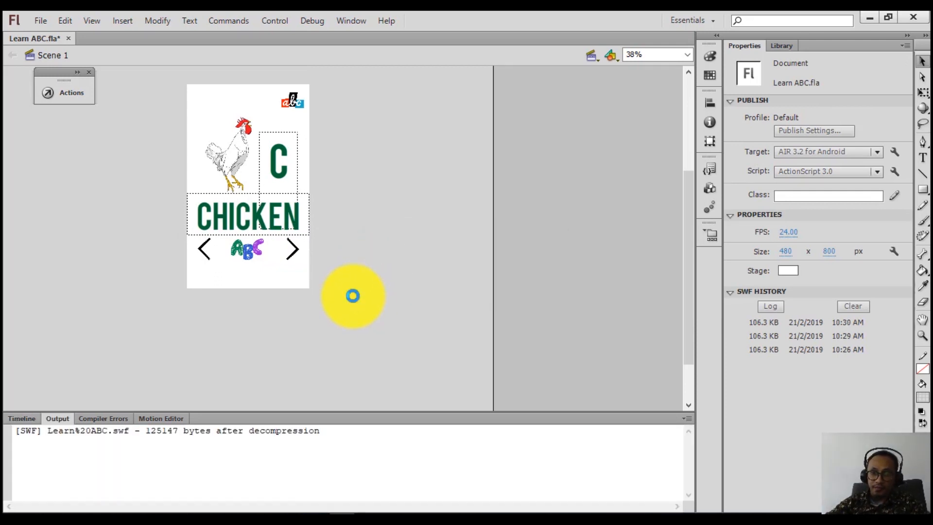
{"action": "left_click", "coordinate": [457, 164]}
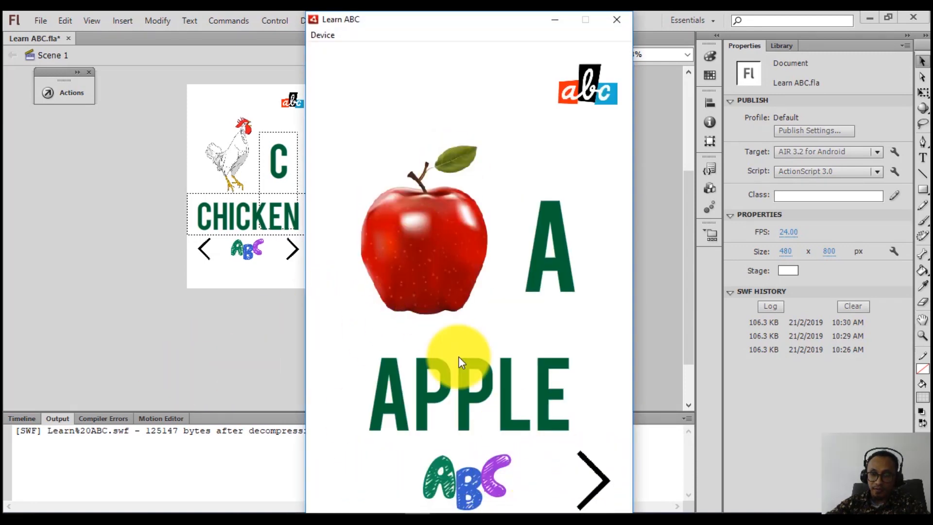
{"action": "left_click", "coordinate": [591, 472]}
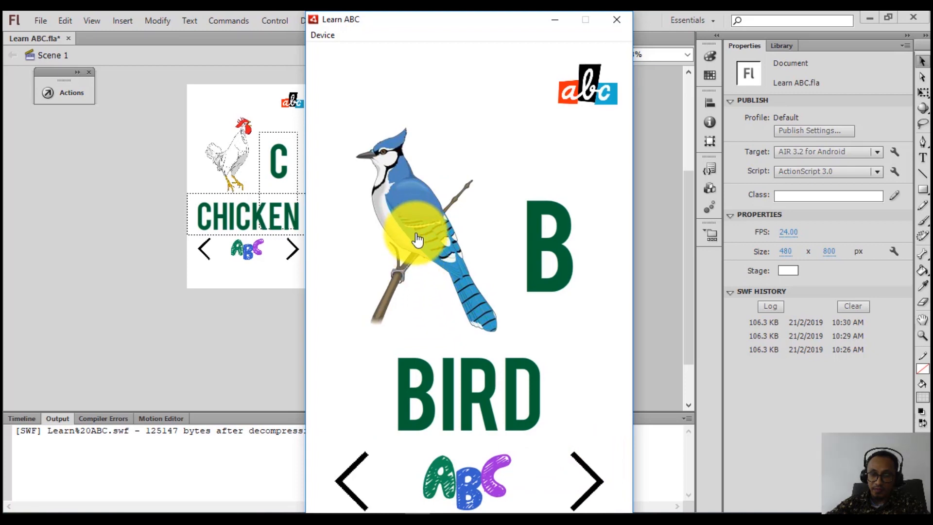
{"action": "left_click", "coordinate": [586, 472]}
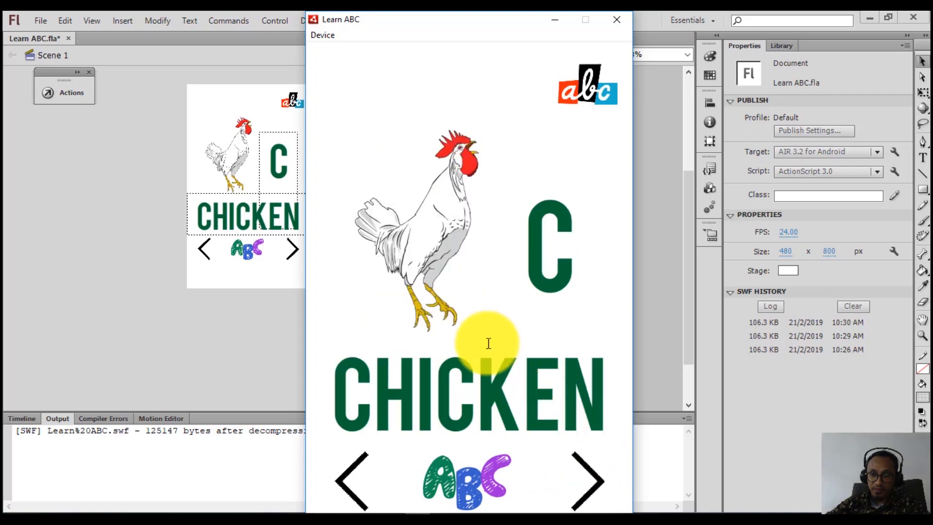
{"action": "left_click", "coordinate": [357, 463]}
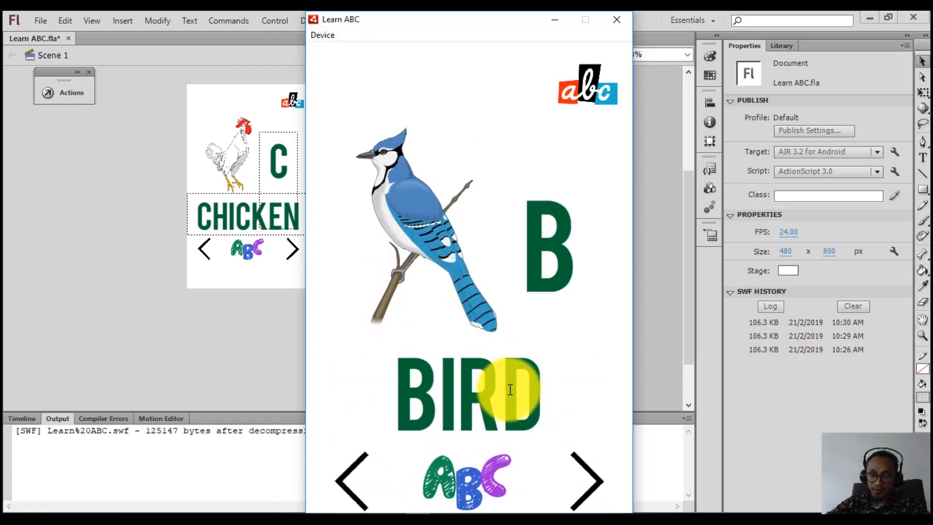
{"action": "left_click", "coordinate": [615, 24]}
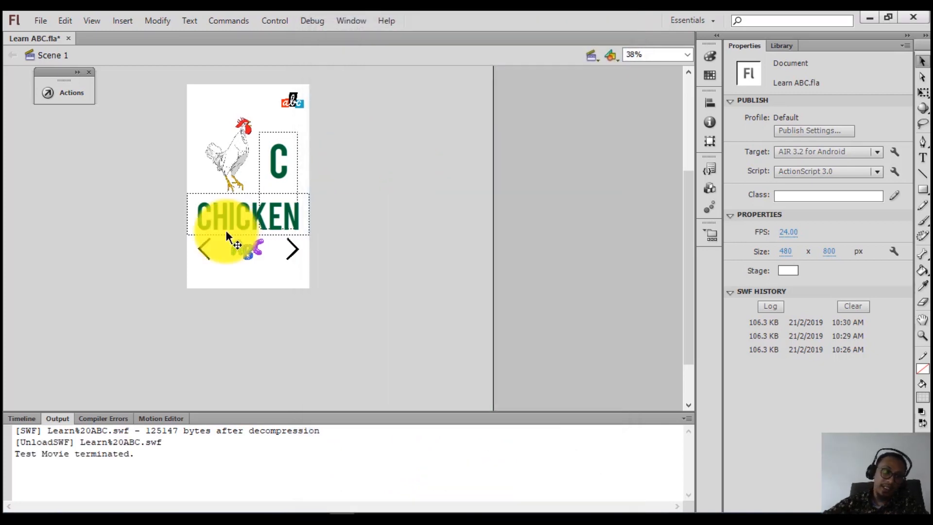
- Insert a keyframe after the Chicken frame, at frame 5 of the Content layer
{"action": "left_click", "coordinate": [29, 419]}
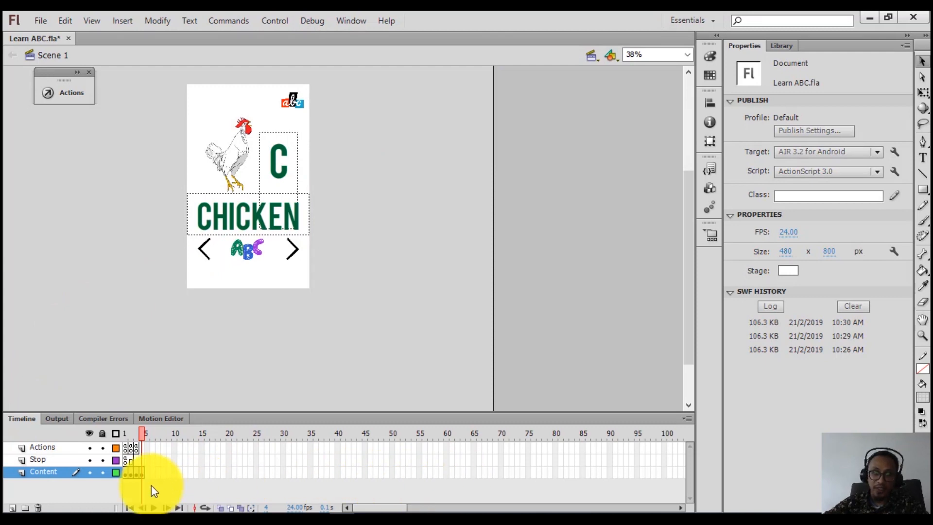
{"action": "mouse_move", "coordinate": [143, 432]}
{"action": "left_mouse_down"}
{"action": "mouse_move", "coordinate": [123, 436]}
{"action": "mouse_move", "coordinate": [141, 437]}
{"action": "left_mouse_up"}
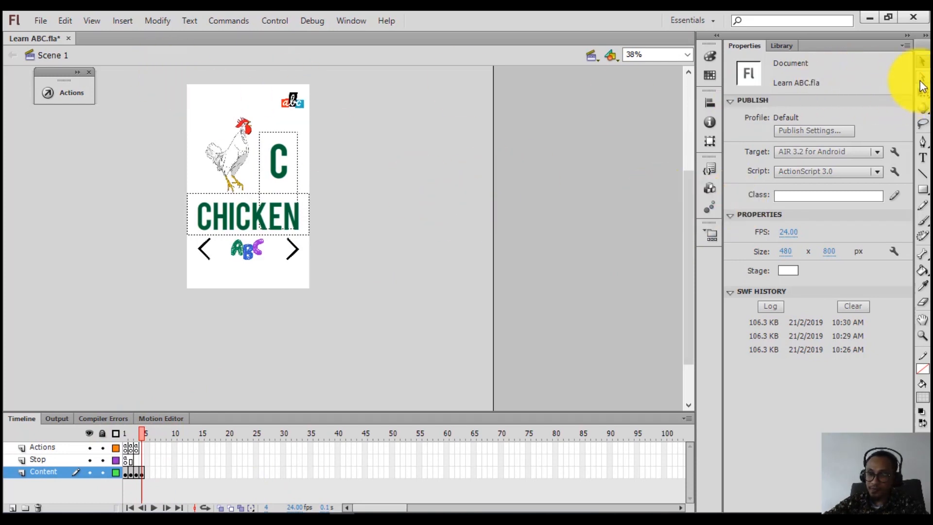
{"action": "left_click", "coordinate": [922, 63]}
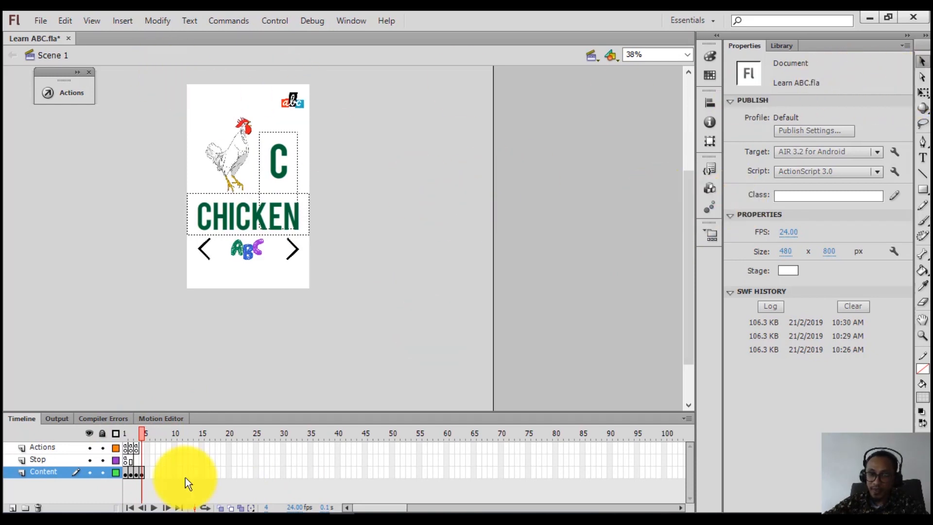
{"action": "left_click", "coordinate": [141, 470]}
{"action": "right_click", "coordinate": [142, 469]}
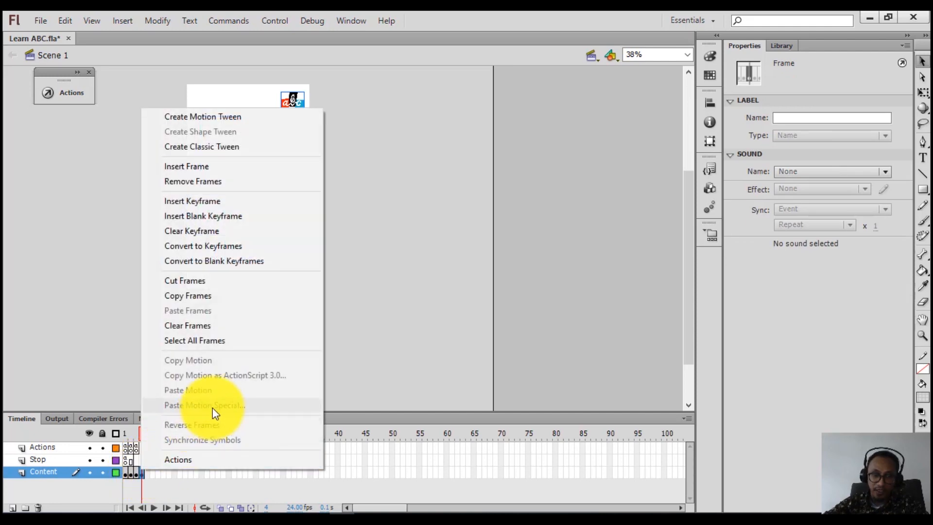
{"action": "left_click", "coordinate": [201, 203]}
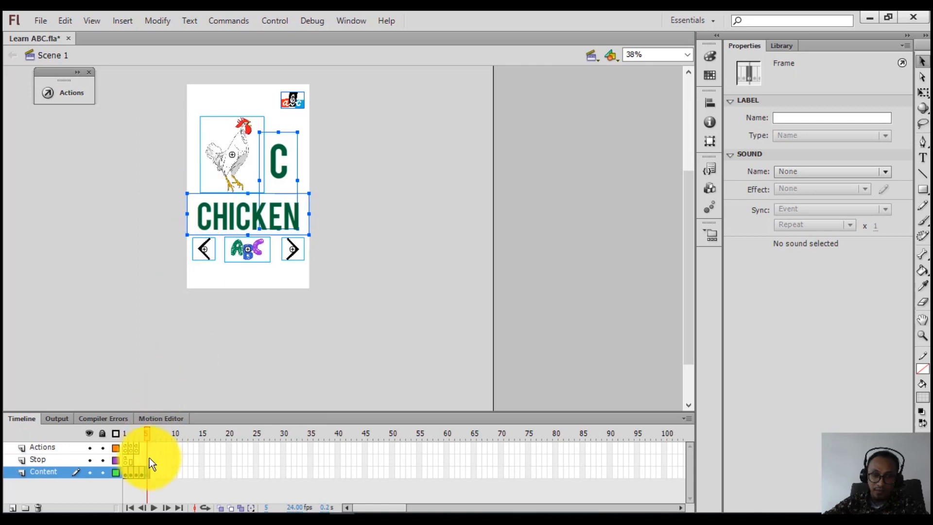
{"action": "left_click", "coordinate": [291, 281]}
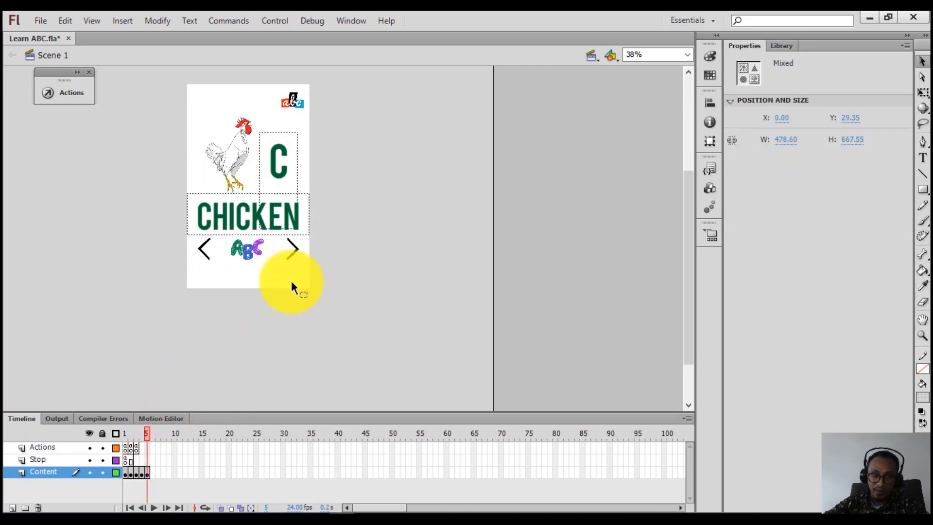
{"action": "left_click", "coordinate": [287, 248]}
{"action": "left_click", "coordinate": [171, 330]}
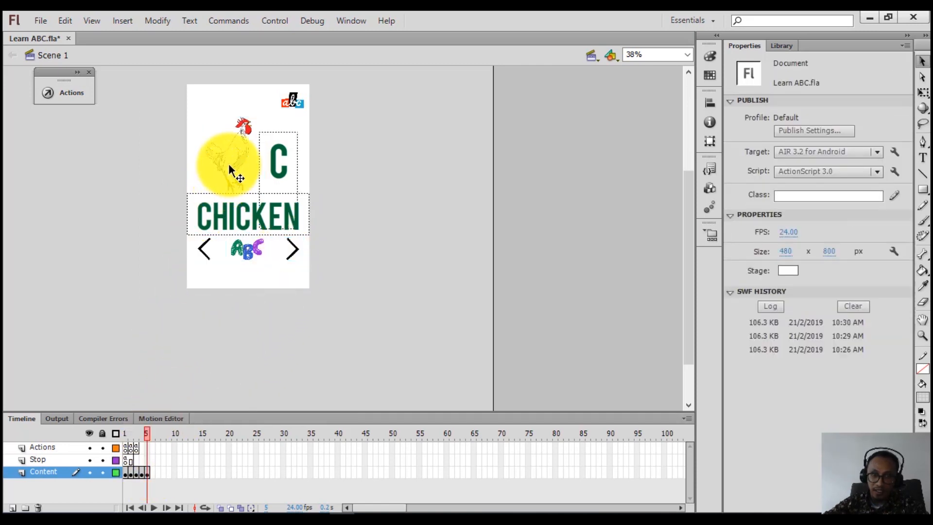
- Change the letter on frame 5 to D and the word below it to DICE
{"action": "double_click", "coordinate": [278, 162]}
{"action": "double_click", "coordinate": [277, 163]}
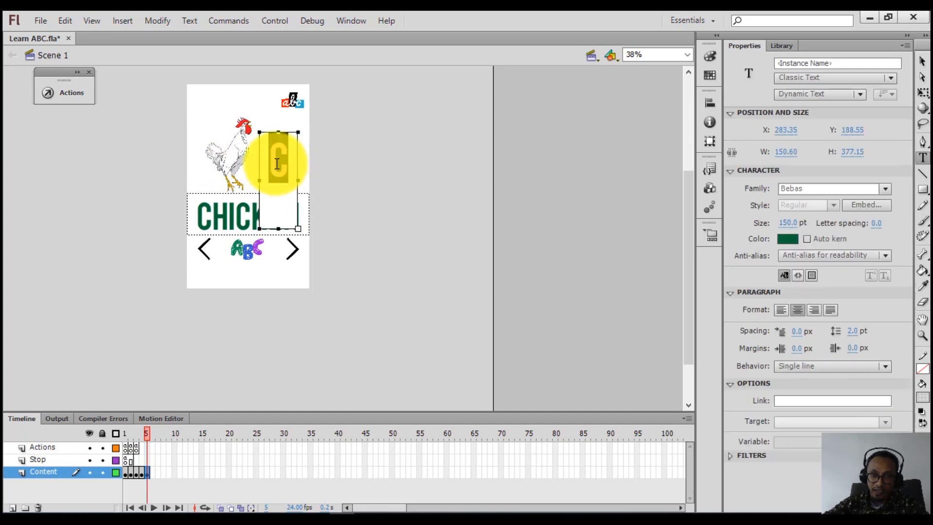
{"action": "left_click", "coordinate": [219, 216]}
{"action": "double_click", "coordinate": [235, 217]}
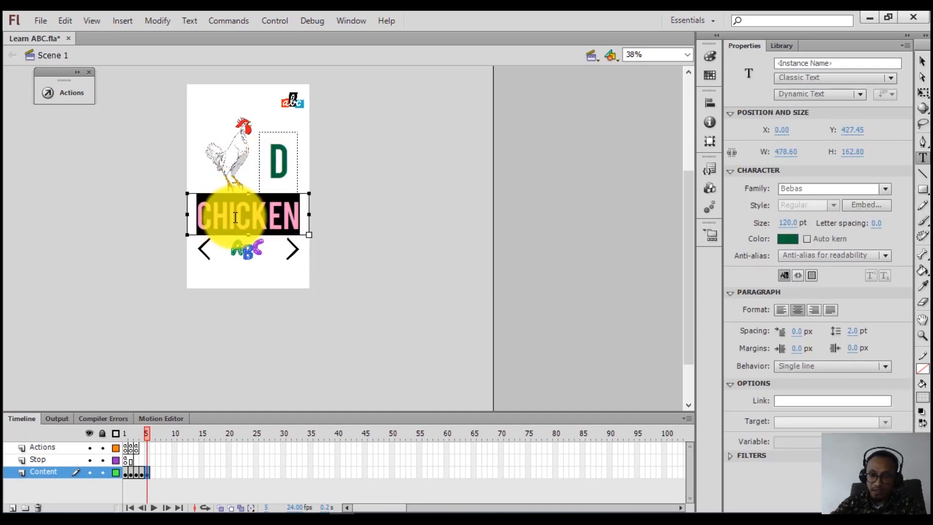
{"action": "type", "text": "DICE"}
{"action": "left_click", "coordinate": [125, 177]}
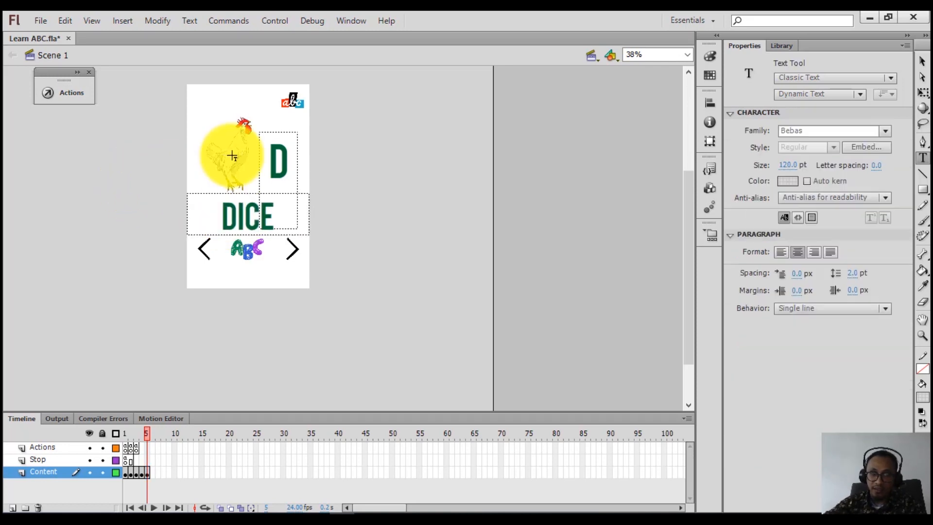
- Place the Dice.png bitmap from the library beside the page on frame 5
{"action": "left_click", "coordinate": [781, 46]}
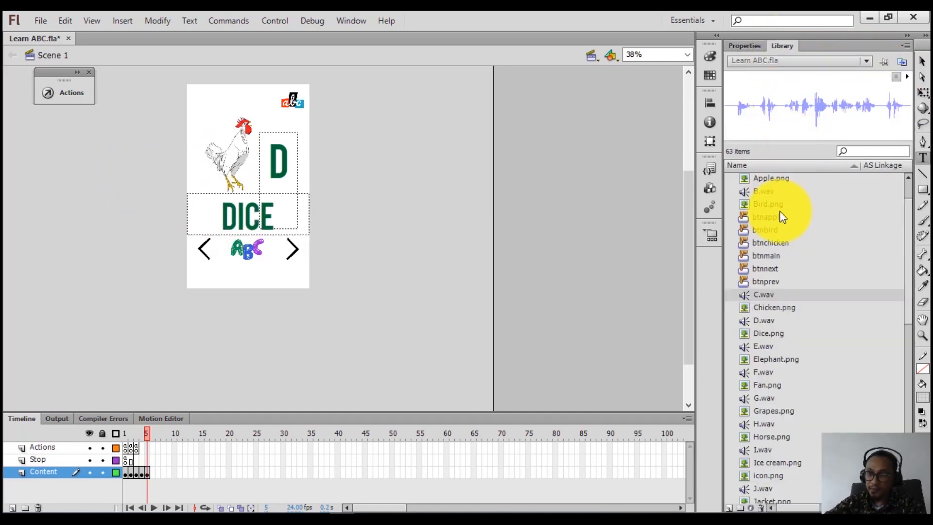
{"action": "scroll", "coordinate": [769, 320], "scroll_direction": "down", "scroll_amount": 4}
{"action": "scroll", "coordinate": [768, 317], "scroll_direction": "up", "scroll_amount": 2}
{"action": "left_click_drag", "start_coordinate": [760, 256], "coordinate": [421, 250]}
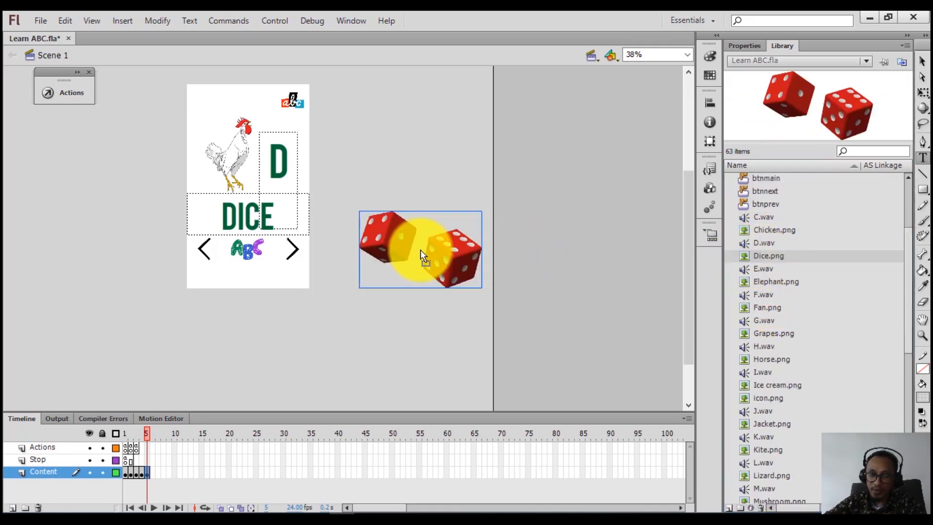
- Convert the dice bitmap to a button symbol named btndice and delete its instance beside the page
{"action": "left_click", "coordinate": [891, 82]}
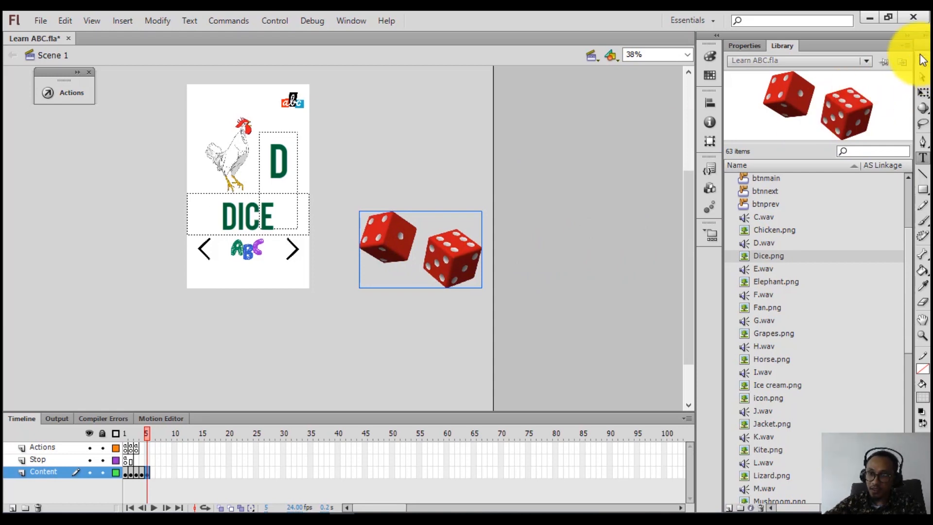
{"action": "right_click", "coordinate": [442, 237]}
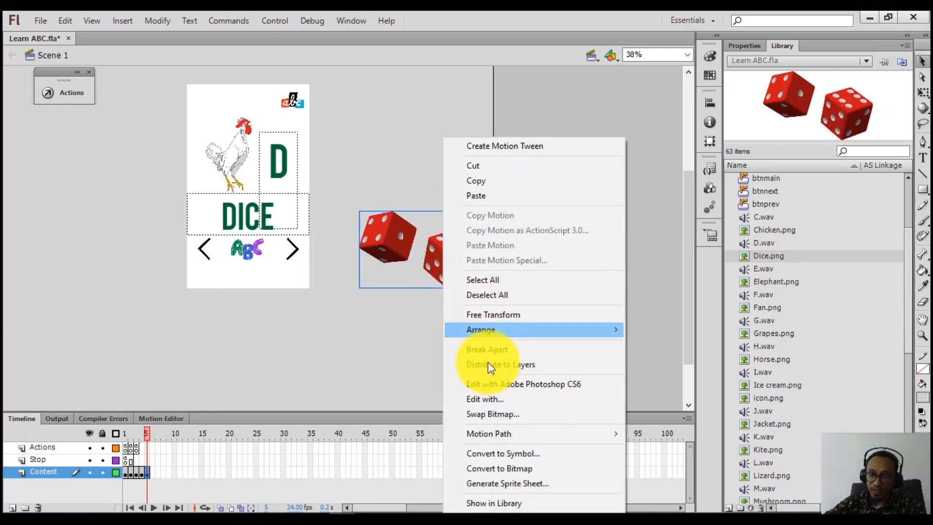
{"action": "left_click", "coordinate": [481, 453]}
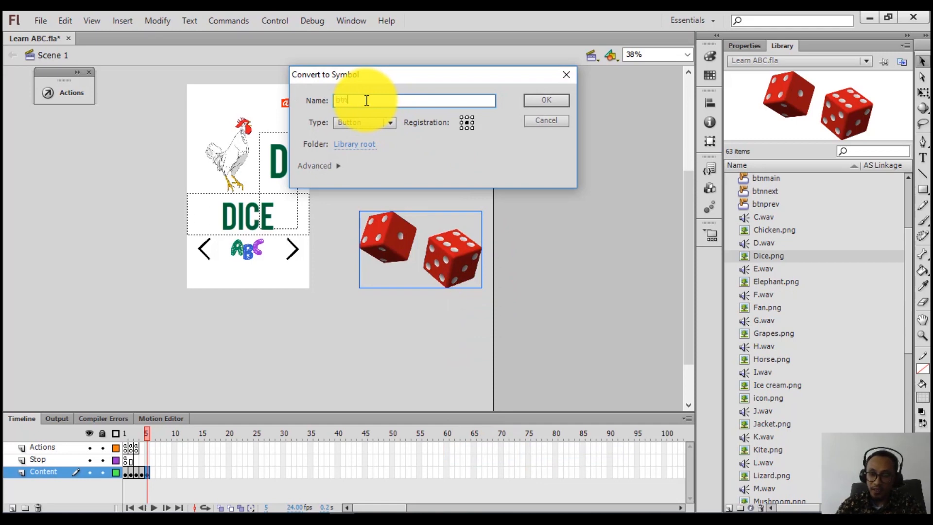
{"action": "key", "text": "Return"}
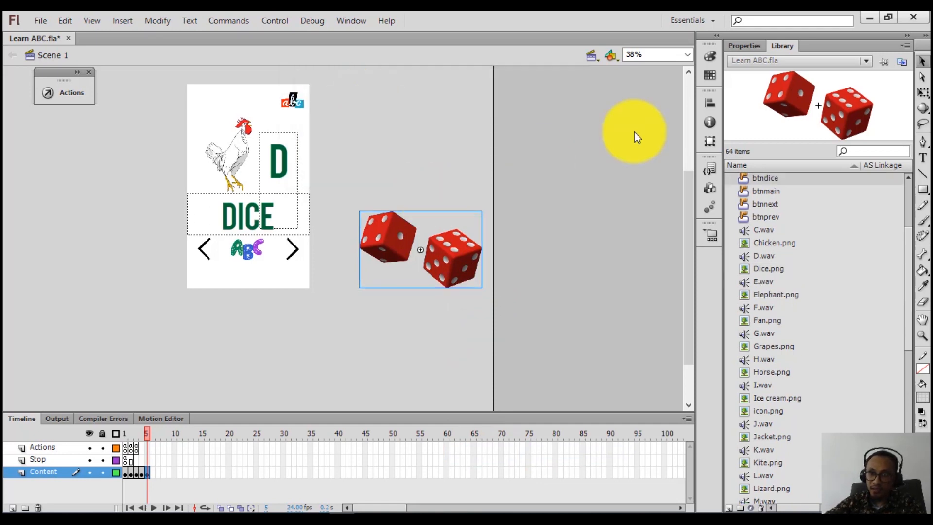
{"action": "key", "text": "Delete"}
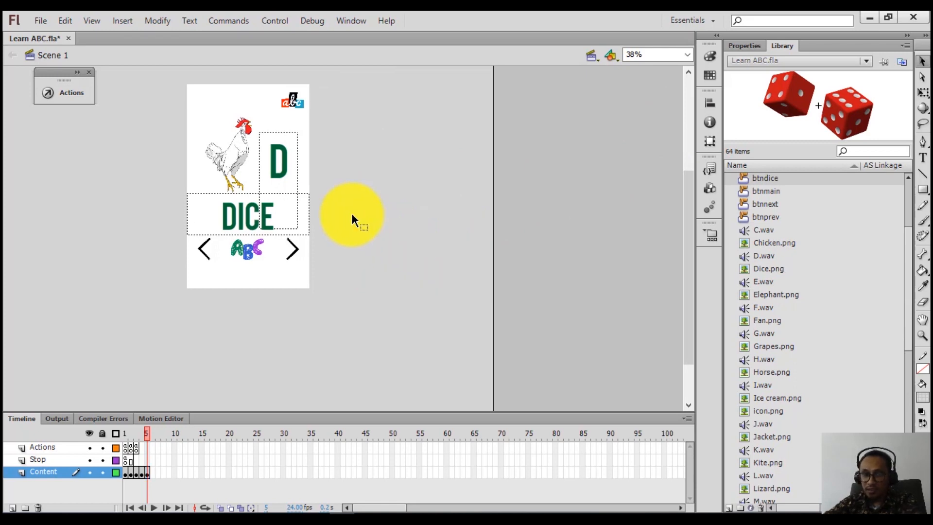
- Swap the chicken button on frame 5 for the btndice symbol
{"action": "left_click", "coordinate": [222, 151]}
{"action": "right_click", "coordinate": [234, 157]}
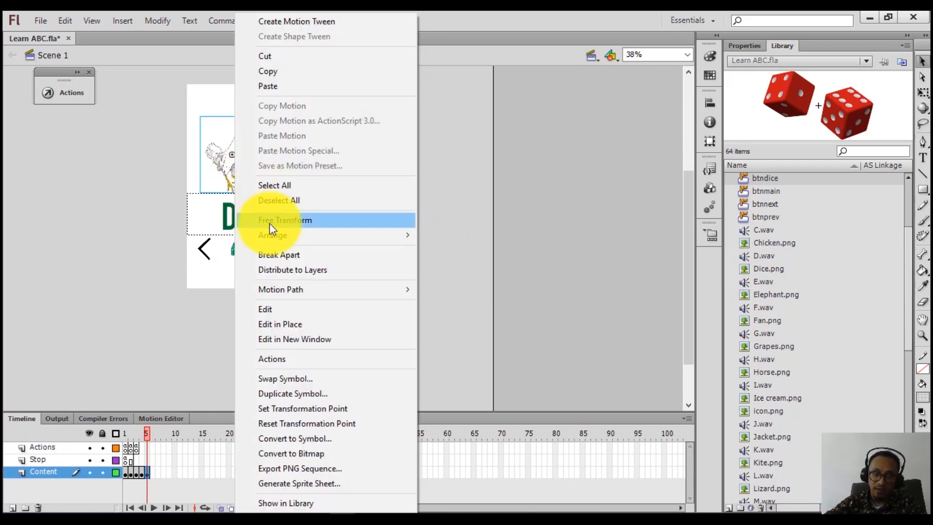
{"action": "left_click", "coordinate": [288, 379]}
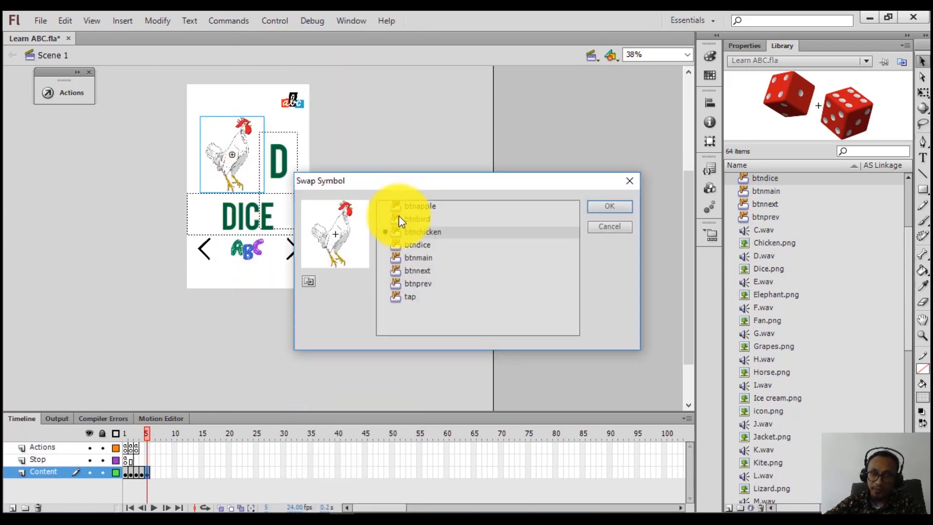
{"action": "left_click", "coordinate": [410, 245]}
{"action": "left_click", "coordinate": [595, 207]}
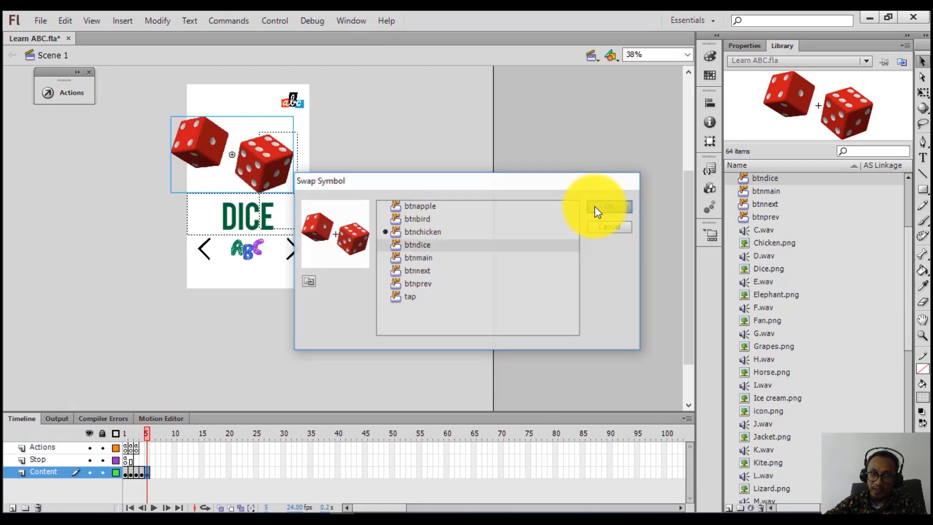
- Scale the dice button down with Free Transform so it fits on the page beside the letter D
{"action": "left_click", "coordinate": [922, 92]}
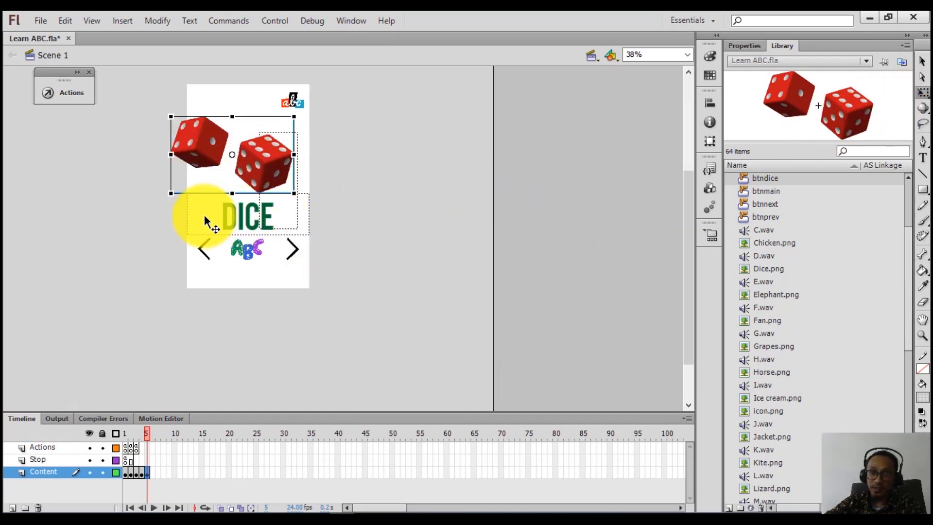
{"action": "left_click_drag", "start_coordinate": [293, 193], "coordinate": [266, 180]}
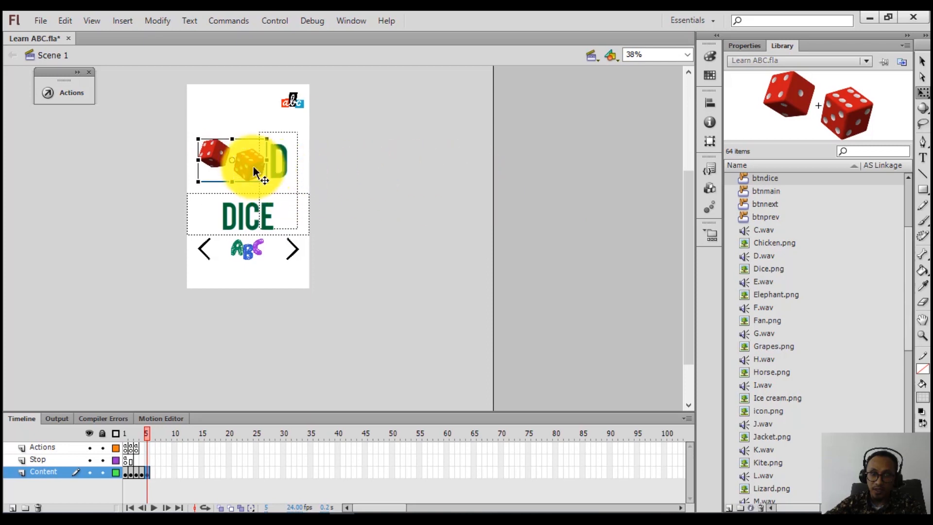
- Open the btndice symbol for editing and insert a keyframe on its Down state
{"action": "left_click", "coordinate": [402, 179]}
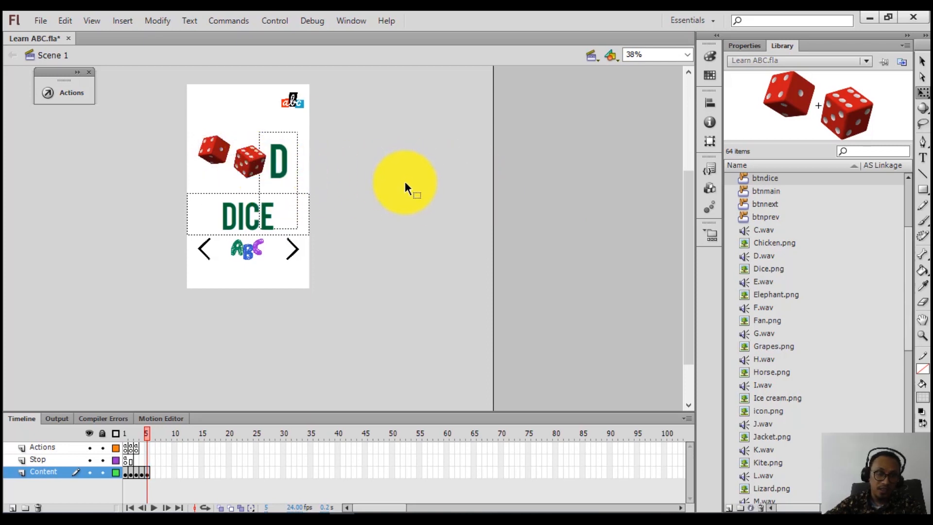
{"action": "left_click", "coordinate": [243, 158]}
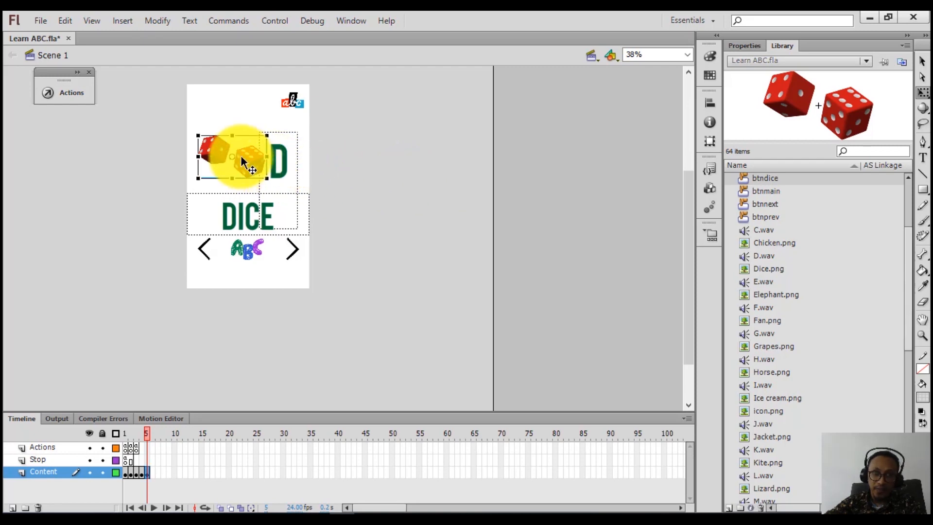
{"action": "left_click", "coordinate": [922, 61]}
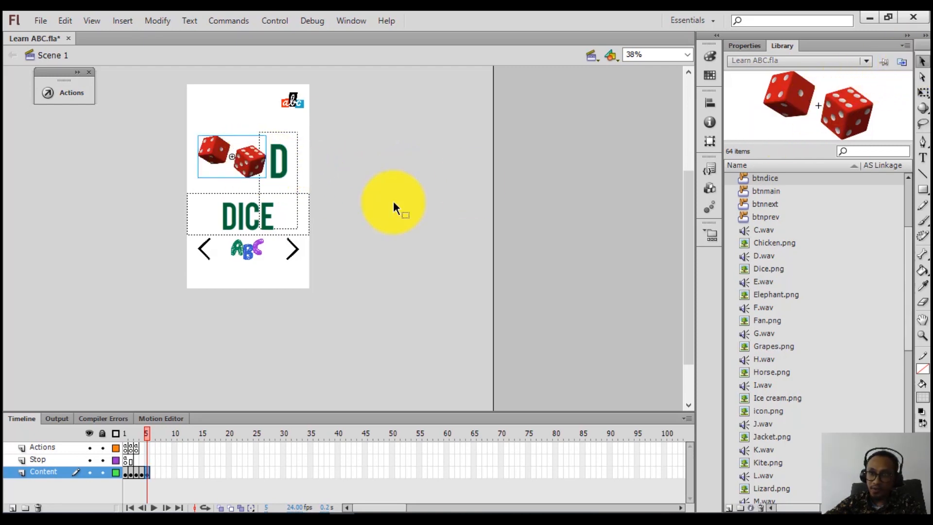
{"action": "double_click", "coordinate": [238, 183]}
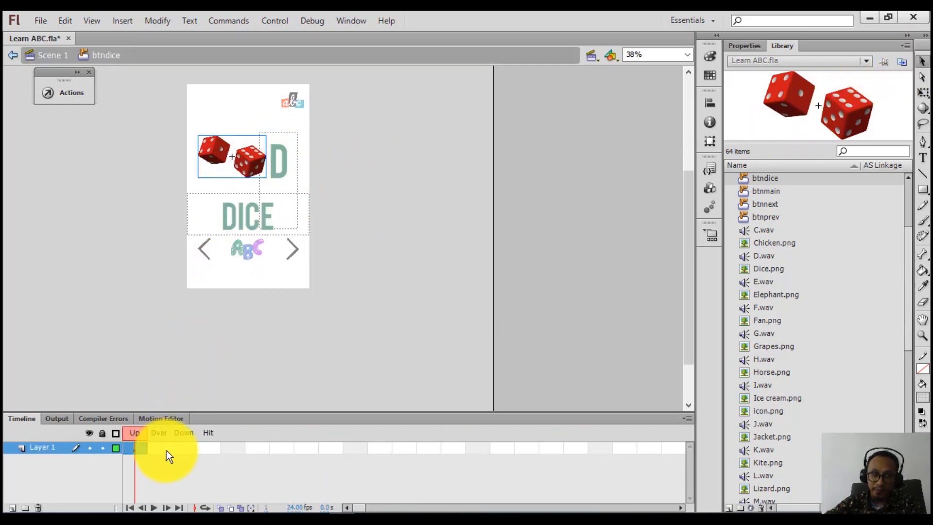
{"action": "right_click", "coordinate": [184, 448]}
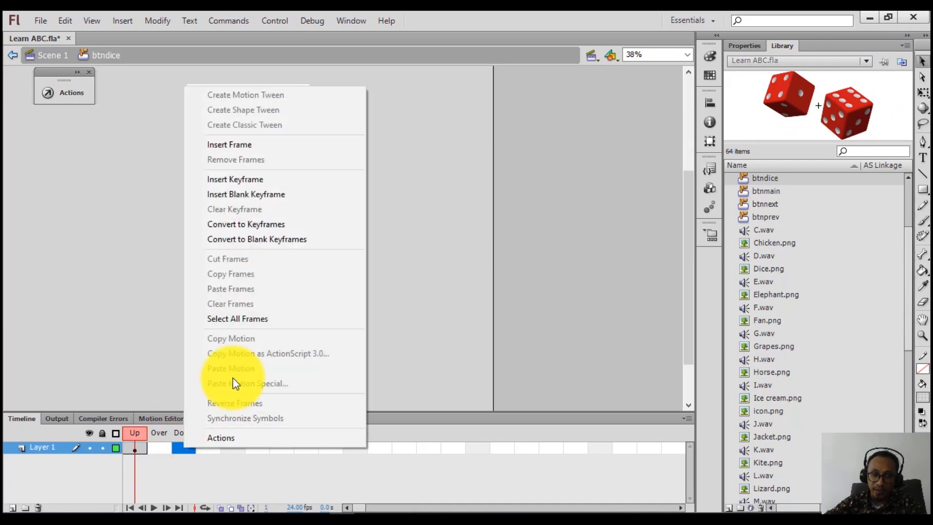
{"action": "left_click", "coordinate": [250, 180]}
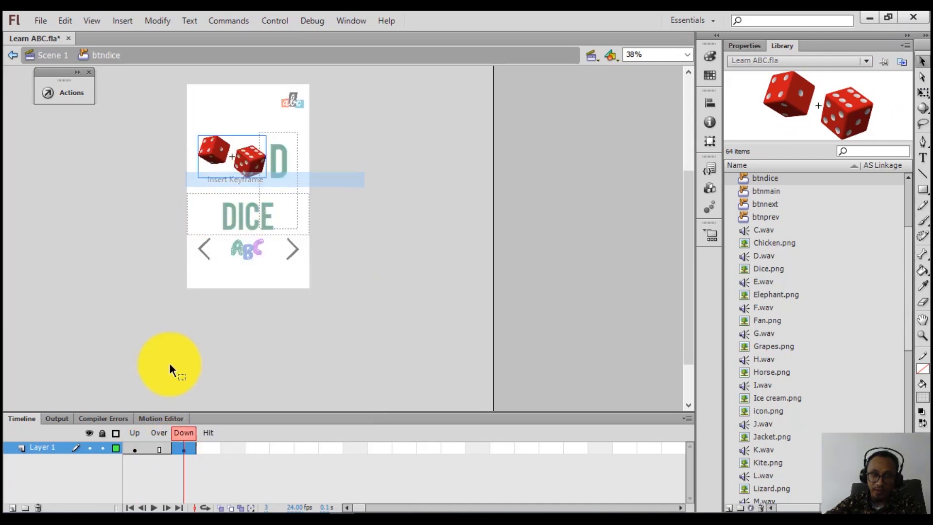
- Add a new layer inside btndice and insert a blank keyframe on its Down state
{"action": "left_click", "coordinate": [12, 508]}
{"action": "right_click", "coordinate": [177, 450]}
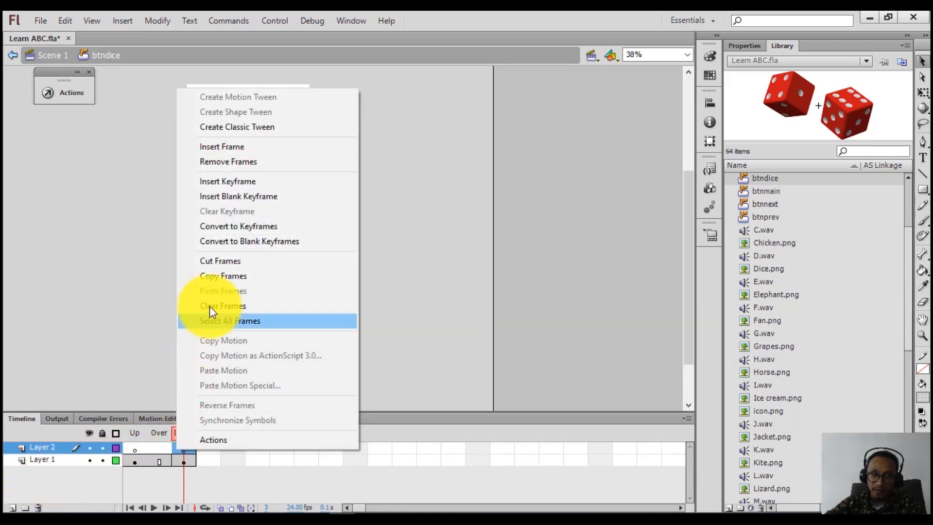
{"action": "left_click", "coordinate": [234, 197]}
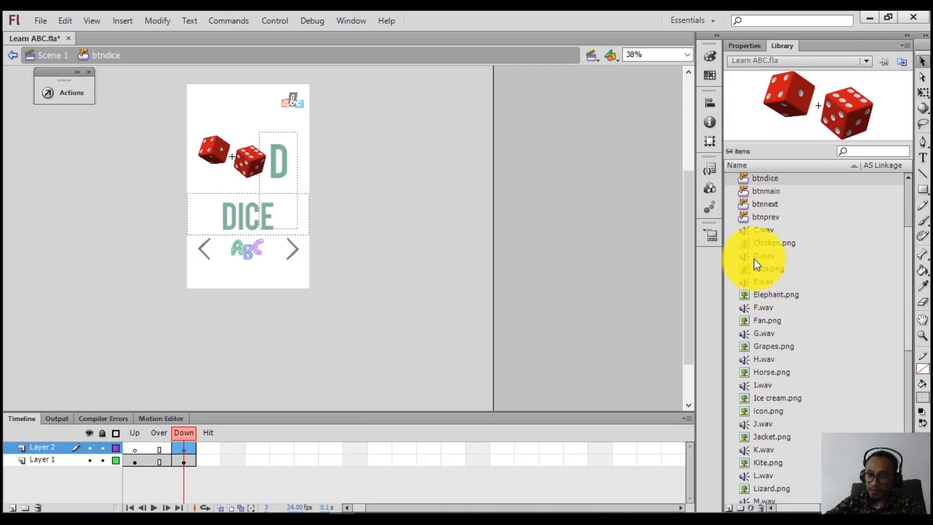
- Place the D.wav sound on the new layer's Down frame and set its sync to Start
{"action": "left_click_drag", "start_coordinate": [758, 256], "coordinate": [234, 168]}
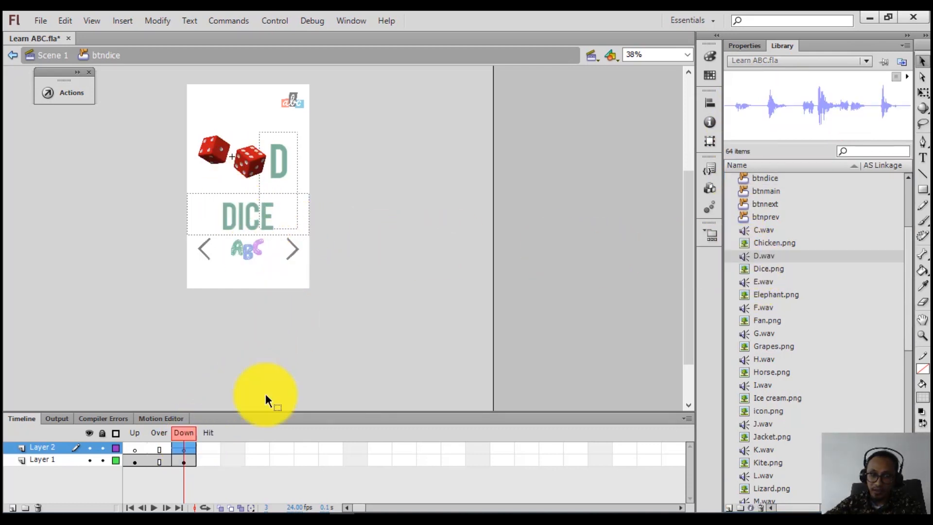
{"action": "left_click", "coordinate": [752, 46]}
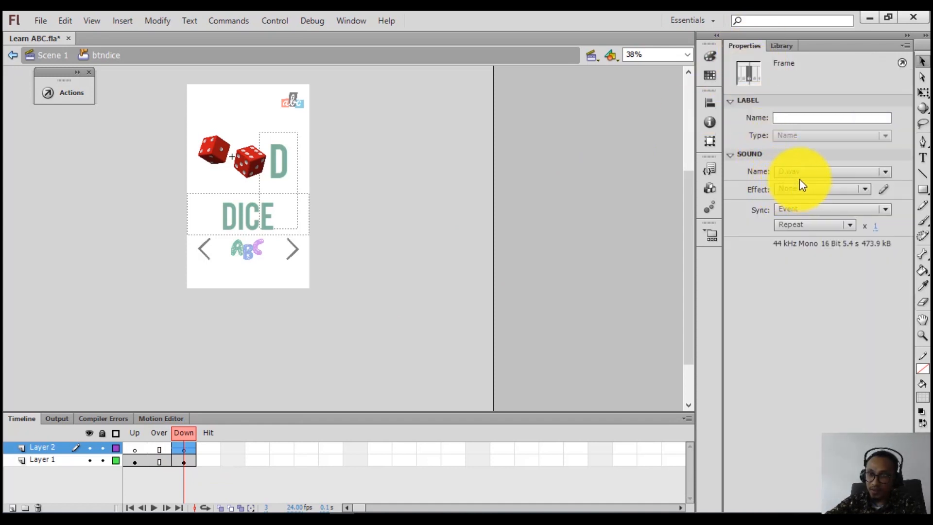
{"action": "left_click", "coordinate": [796, 209]}
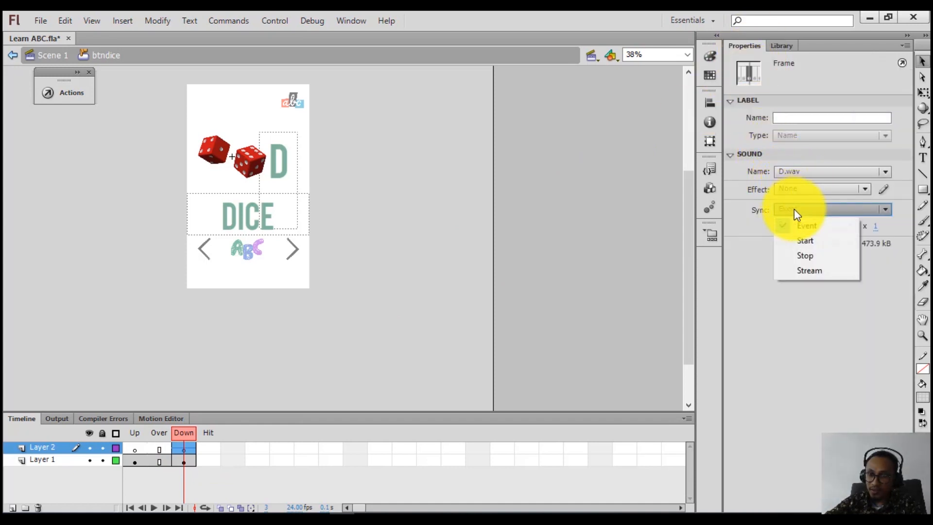
{"action": "left_click", "coordinate": [793, 240]}
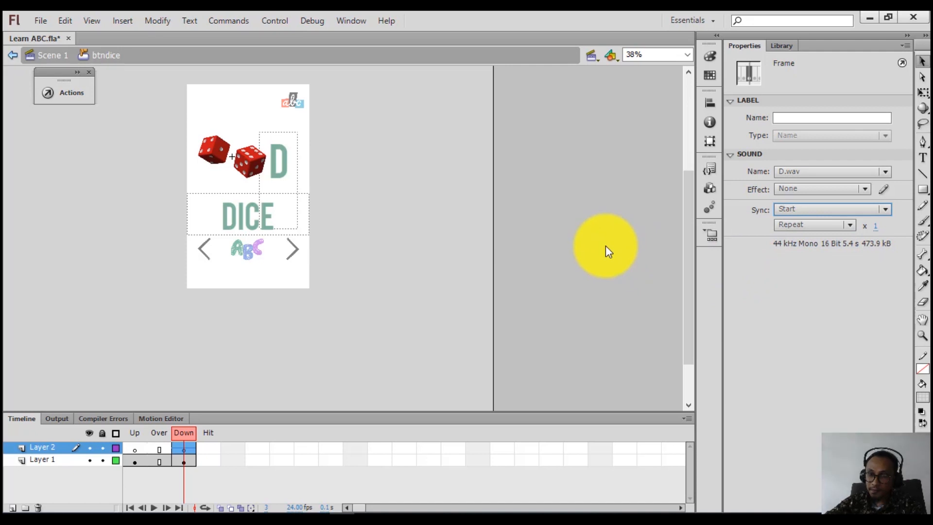
{"action": "left_click", "coordinate": [574, 266]}
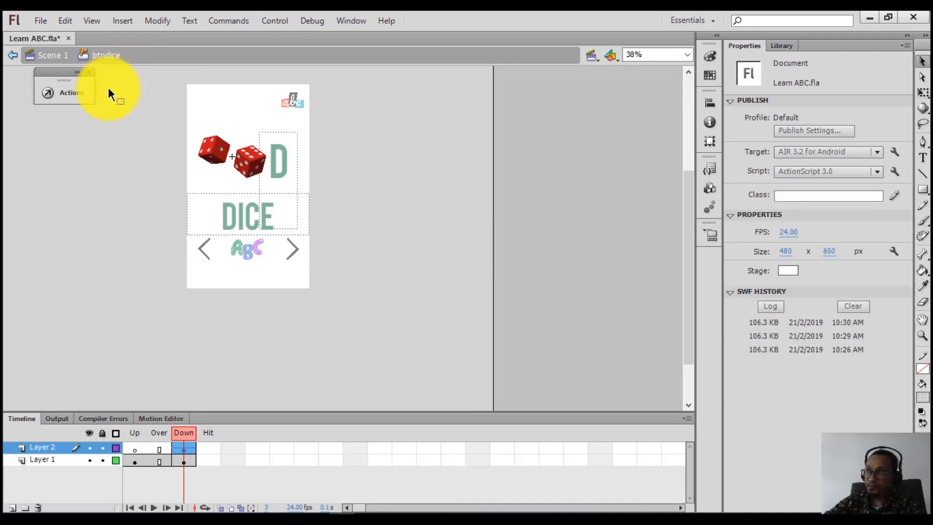
- Test the movie by paging forward from Apple to Dice and back, return to the title screen, and close the preview
{"action": "key", "text": "ctrl+Return"}
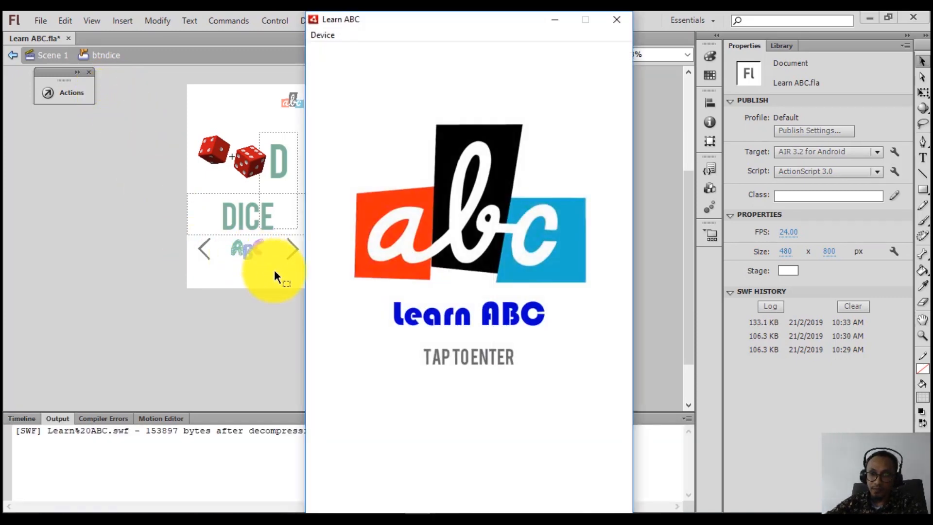
{"action": "left_click", "coordinate": [430, 209]}
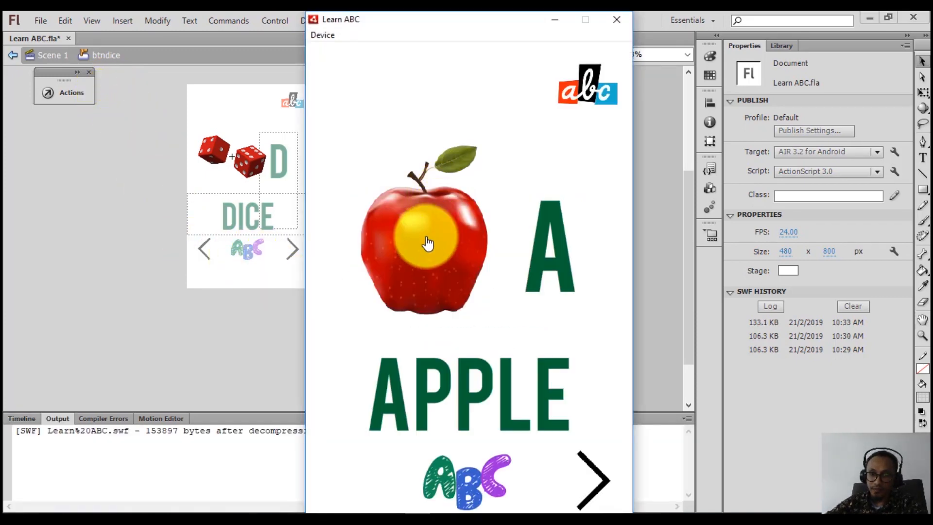
{"action": "left_click", "coordinate": [587, 466]}
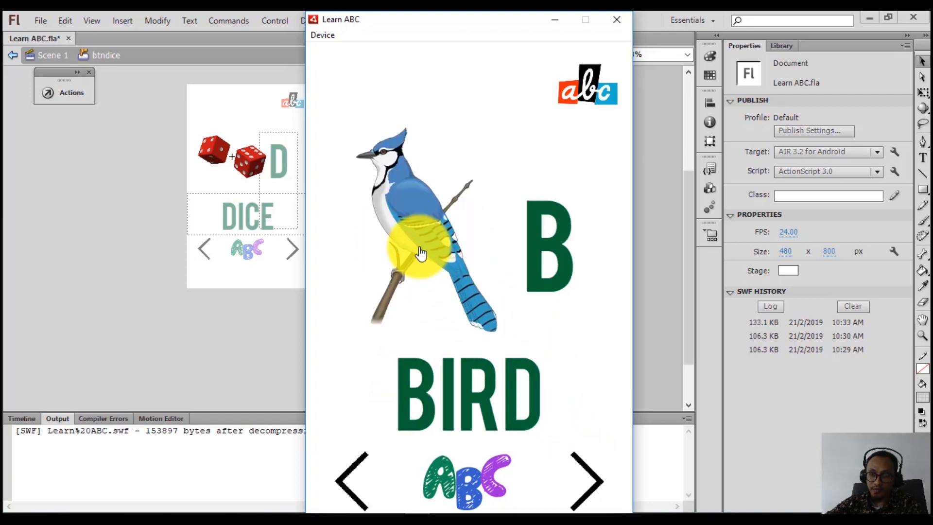
{"action": "left_click", "coordinate": [587, 476]}
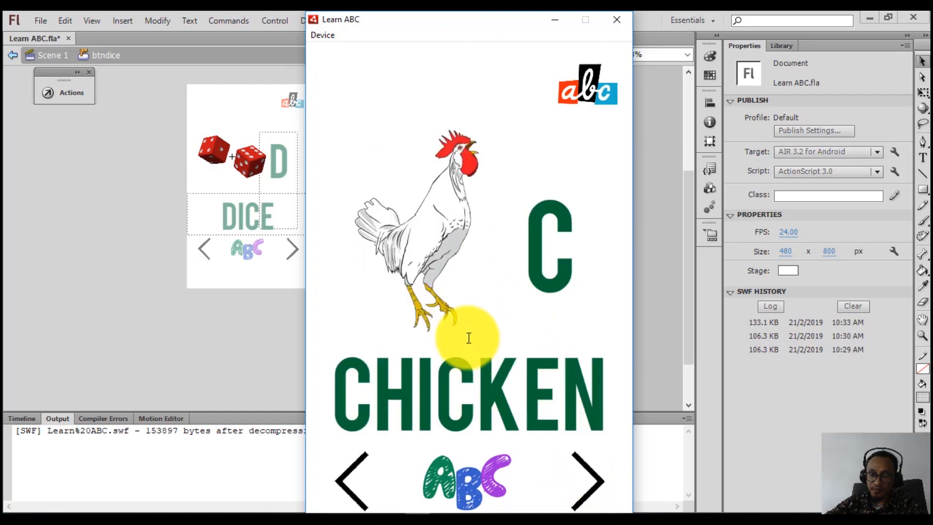
{"action": "left_click", "coordinate": [585, 474]}
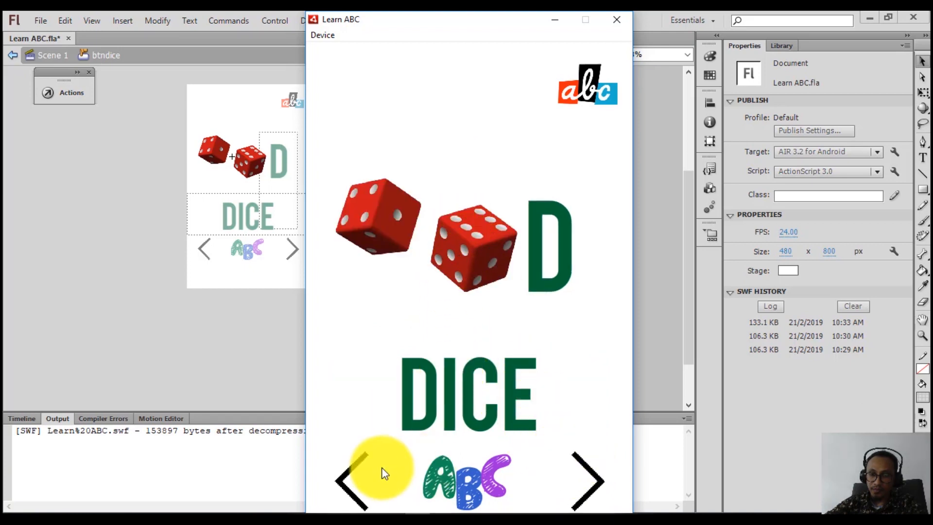
{"action": "left_click", "coordinate": [354, 475]}
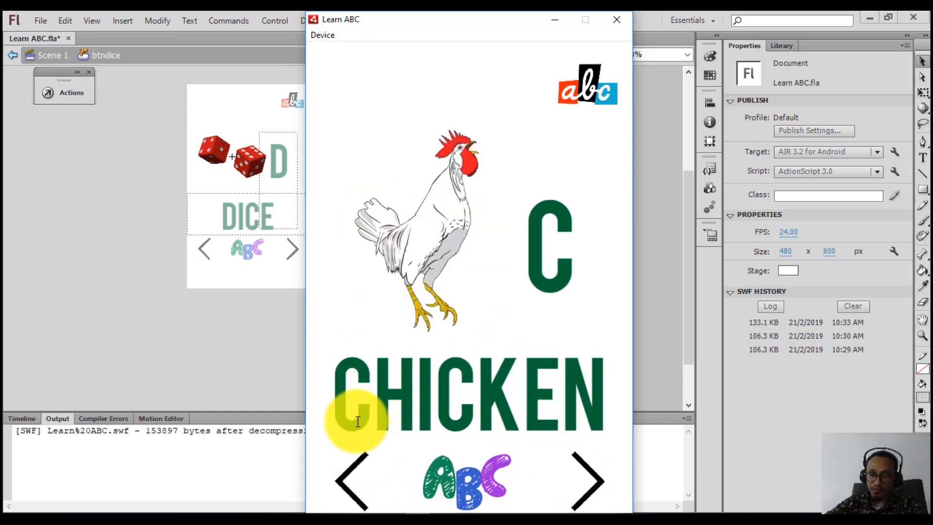
{"action": "left_click", "coordinate": [342, 465]}
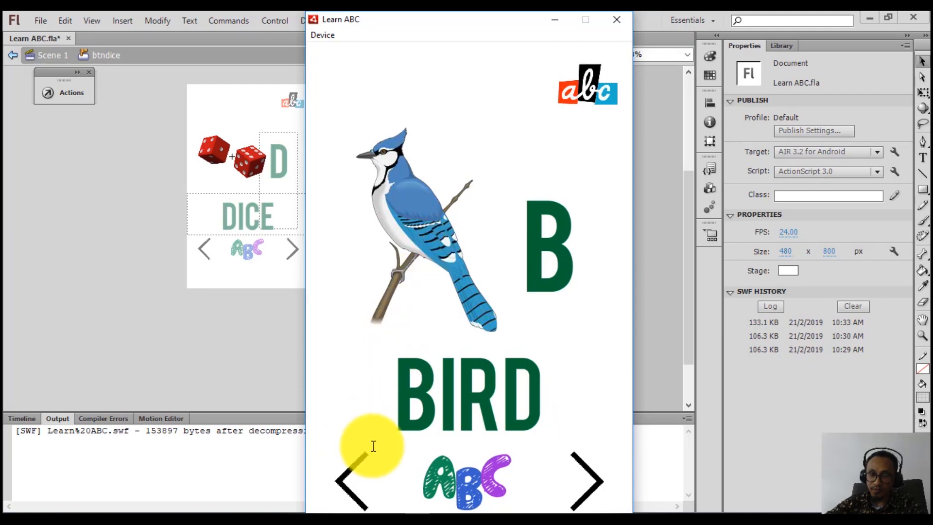
{"action": "left_click", "coordinate": [352, 474]}
{"action": "left_click", "coordinate": [443, 469]}
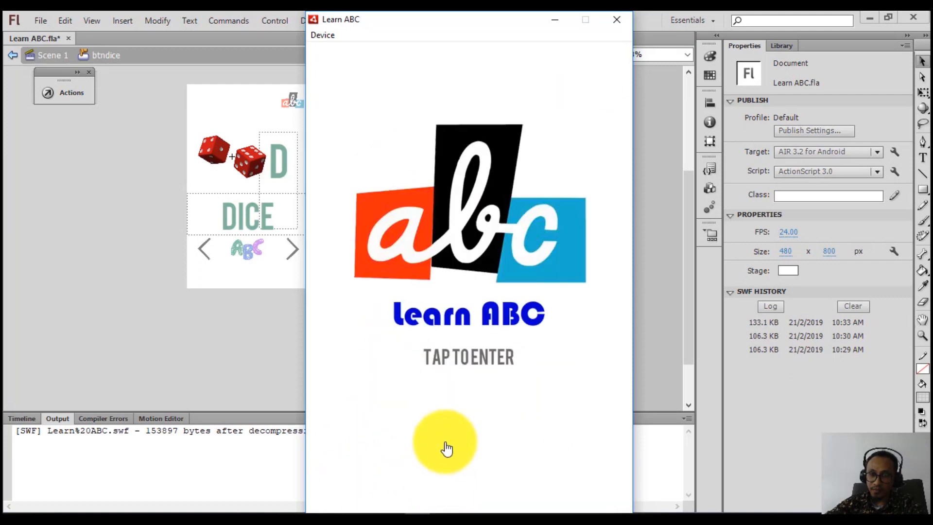
{"action": "left_click", "coordinate": [617, 19]}
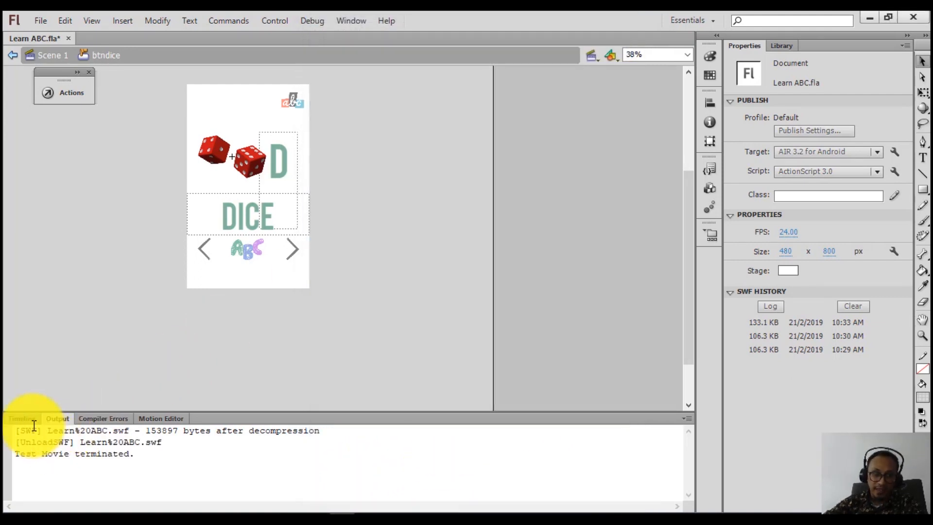
- Return from btndice to Scene 1 and insert a keyframe on frame 6 of the Content layer
{"action": "left_click", "coordinate": [29, 421]}
{"action": "double_click", "coordinate": [168, 314]}
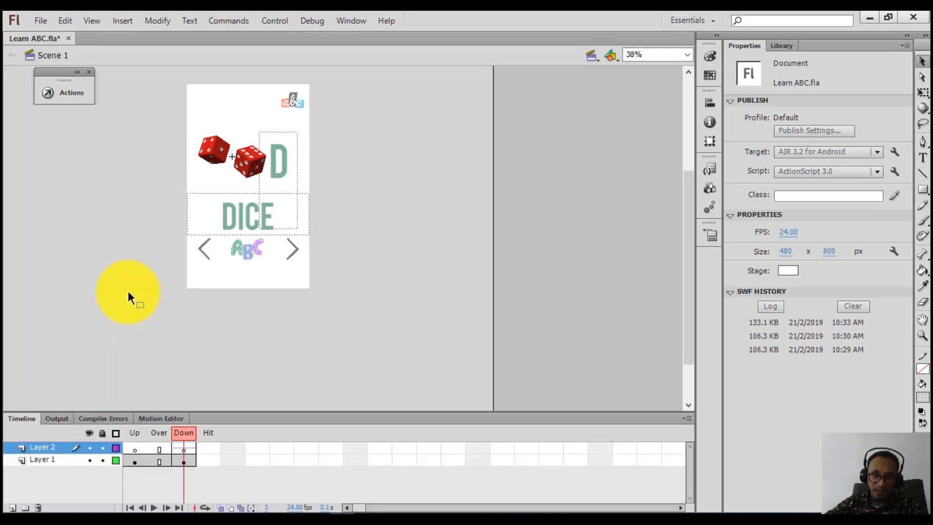
{"action": "left_click", "coordinate": [777, 45]}
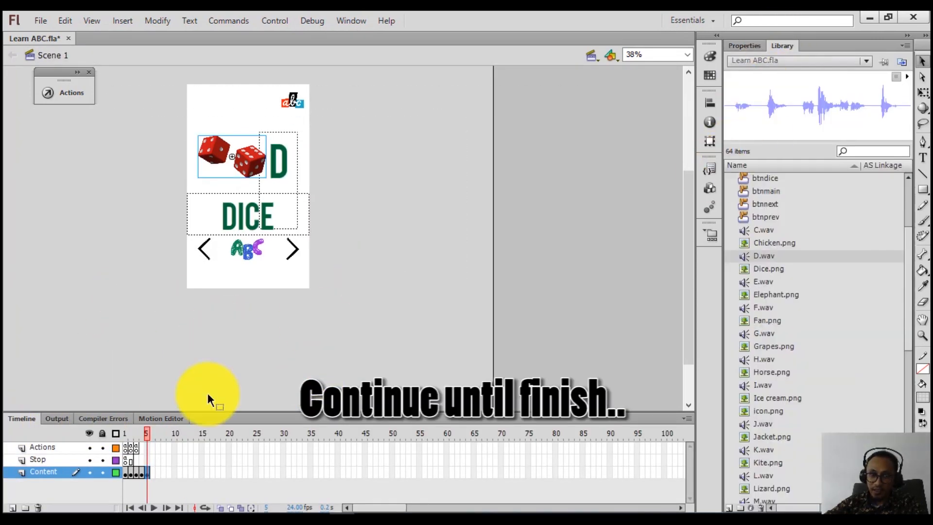
{"action": "right_click", "coordinate": [150, 473]}
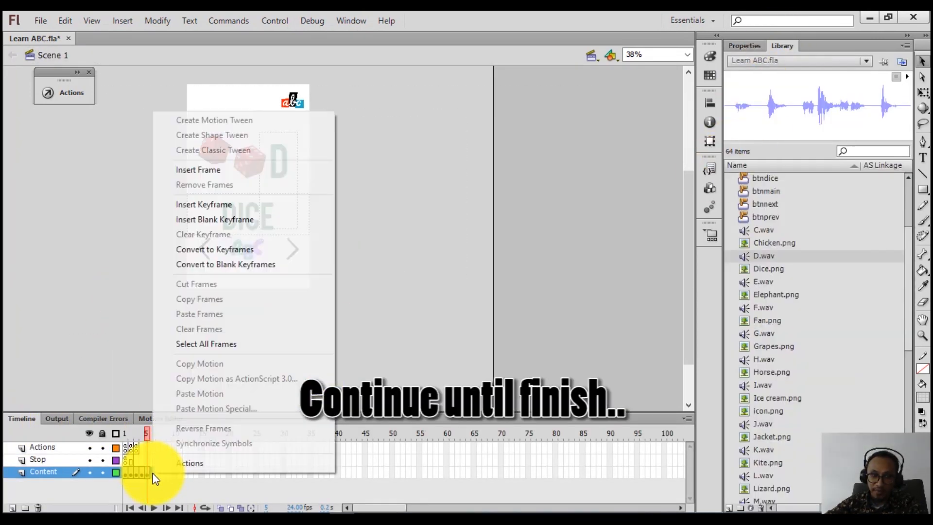
{"action": "left_click", "coordinate": [225, 209]}
- Replace the large letter D on frame 6 with E
{"action": "left_click", "coordinate": [177, 288]}
{"action": "double_click", "coordinate": [282, 173]}
{"action": "key", "text": "BackSpace"}
{"action": "type", "text": "E"}
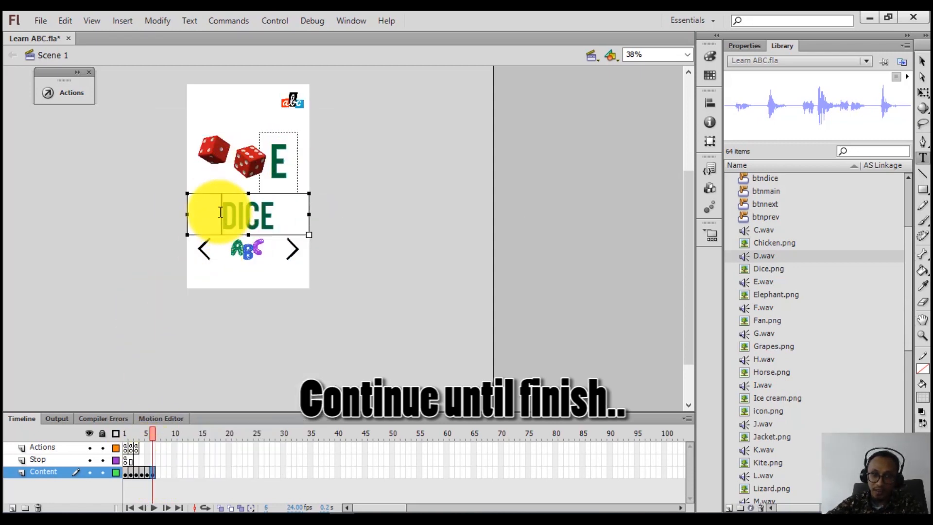
- Change the word DICE on frame 6 to ELEPHANT and set its font size to 96 pt
{"action": "left_click_drag", "start_coordinate": [219, 209], "coordinate": [286, 218]}
{"action": "type", "text": "ELEPHANT"}
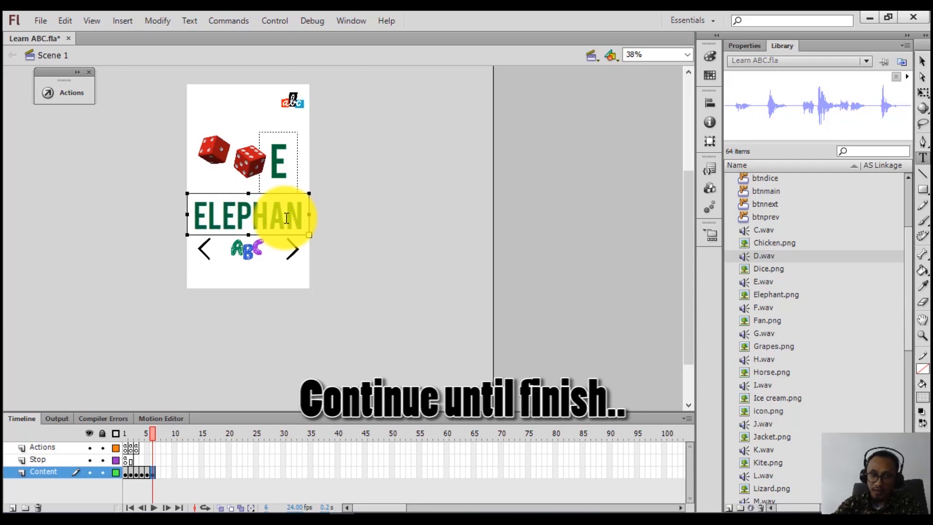
{"action": "left_click", "coordinate": [758, 44]}
{"action": "left_click_drag", "start_coordinate": [787, 223], "coordinate": [786, 222]}
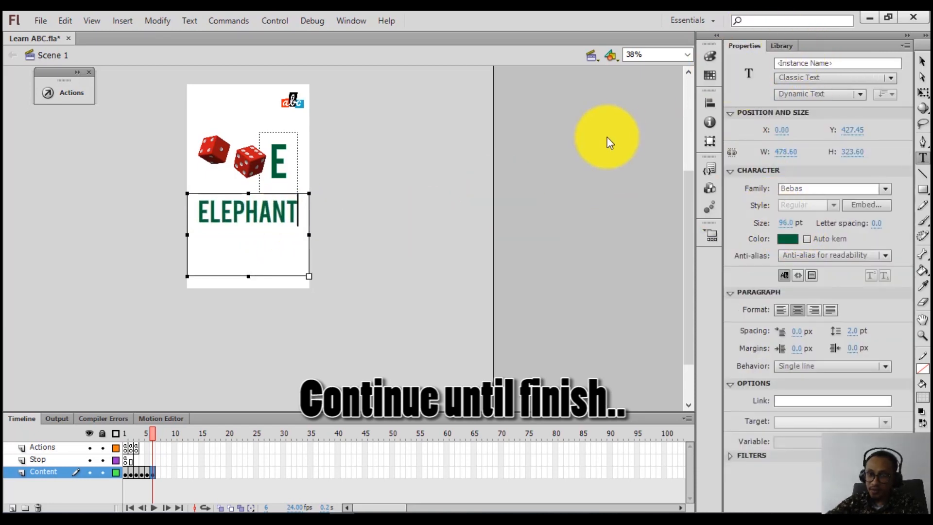
- Place the Elephant.png bitmap from the library beside the page on frame 6
{"action": "left_click", "coordinate": [922, 61]}
{"action": "left_click", "coordinate": [245, 168]}
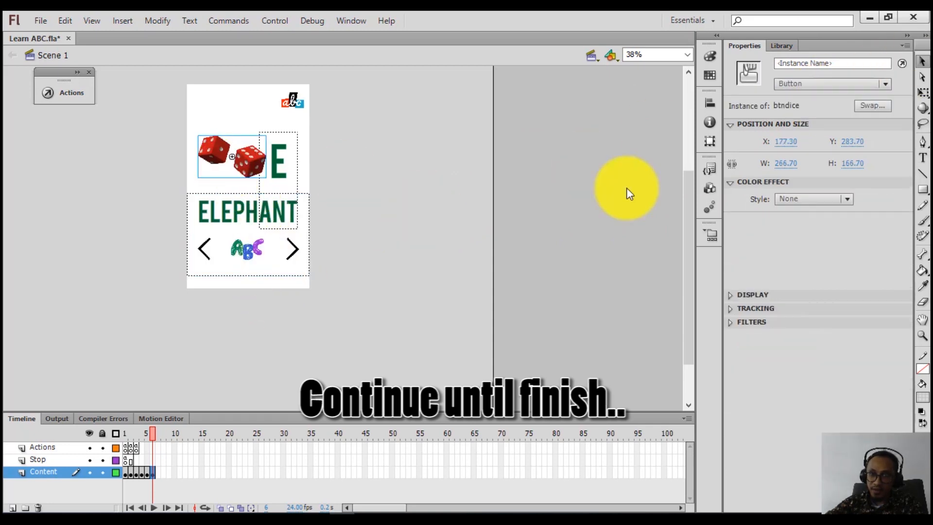
{"action": "left_click", "coordinate": [777, 44]}
{"action": "left_click_drag", "start_coordinate": [776, 294], "coordinate": [465, 261]}
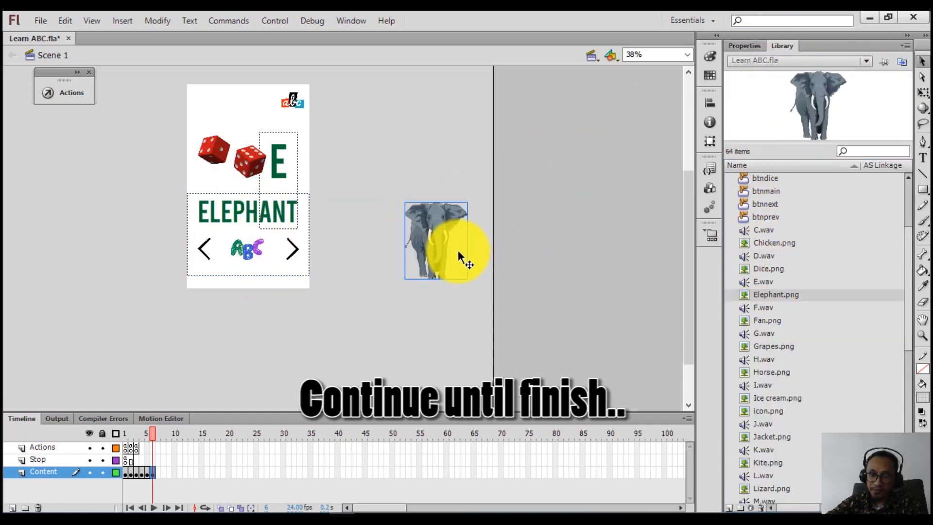
- Convert the elephant bitmap to a button symbol named BTNELEPHANT and delete its instance beside the page
{"action": "right_click", "coordinate": [442, 245]}
{"action": "left_click", "coordinate": [496, 452]}
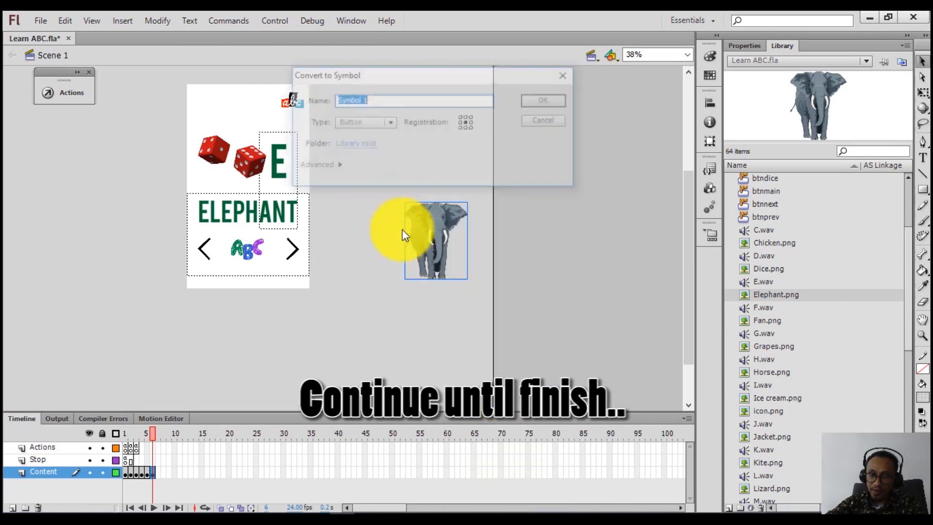
{"action": "type", "text": "BTNELEPHANT"}
{"action": "key", "text": "Return"}
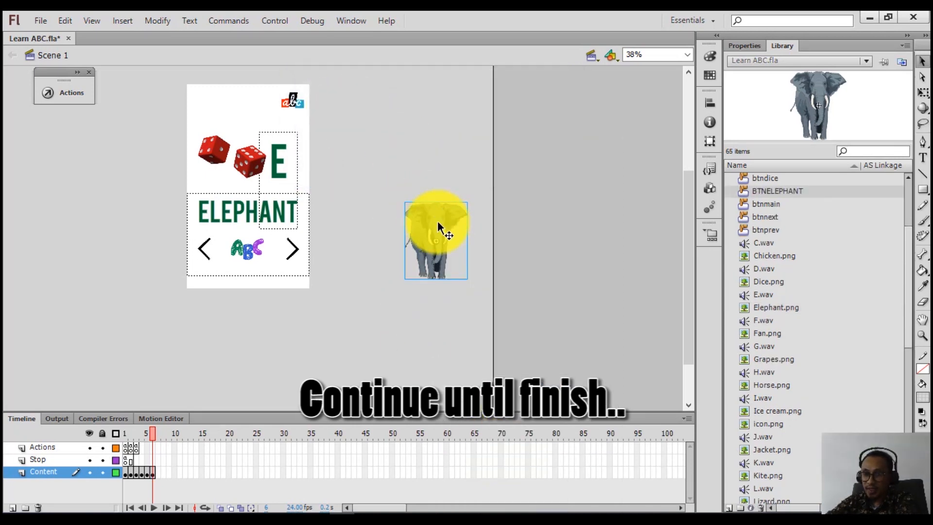
{"action": "key", "text": "Delete"}
- Swap the dice button on frame 6 for BTNELEPHANT and enlarge it to fill the space beside the letter E
{"action": "right_click", "coordinate": [249, 160]}
{"action": "left_click", "coordinate": [314, 379]}
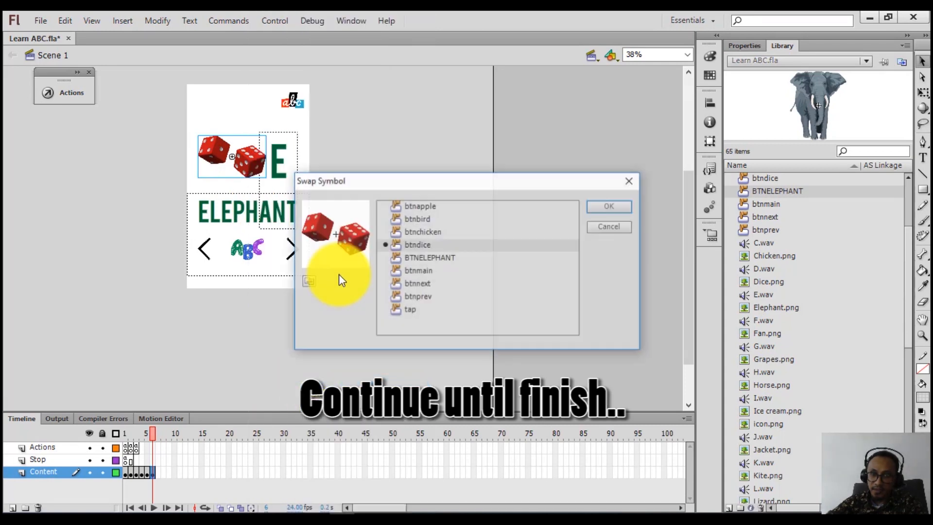
{"action": "left_click", "coordinate": [444, 258]}
{"action": "left_click", "coordinate": [609, 207]}
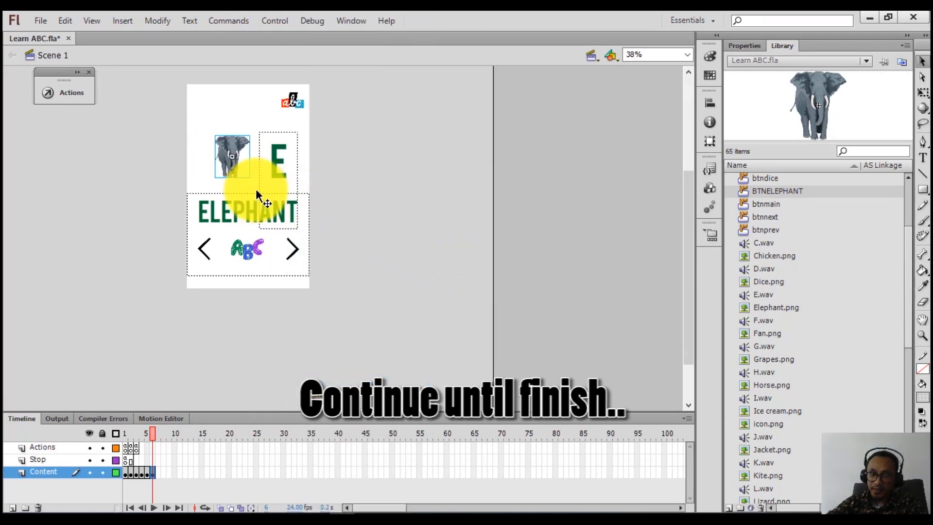
{"action": "left_click_drag", "start_coordinate": [251, 179], "coordinate": [259, 197]}
{"action": "left_click", "coordinate": [408, 187]}
- Open BTNELEPHANT for editing, insert a keyframe on its Down state and add a new layer
{"action": "double_click", "coordinate": [219, 152]}
{"action": "right_click", "coordinate": [185, 446]}
{"action": "left_click", "coordinate": [247, 179]}
{"action": "left_click", "coordinate": [13, 506]}
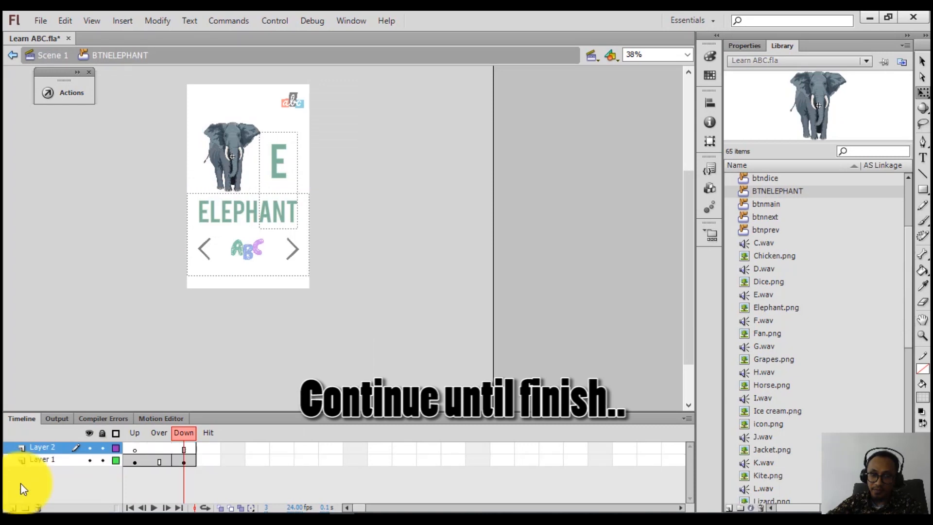
- Insert a keyframe on the Down state of Layer 2 in BTNELEPHANT and attach the E.wav sound to it
{"action": "right_click", "coordinate": [185, 450]}
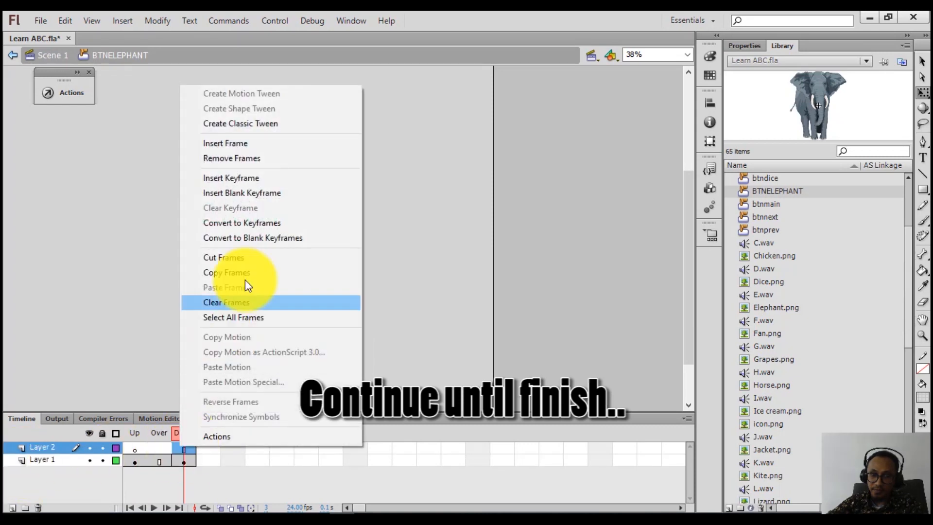
{"action": "left_click", "coordinate": [227, 179]}
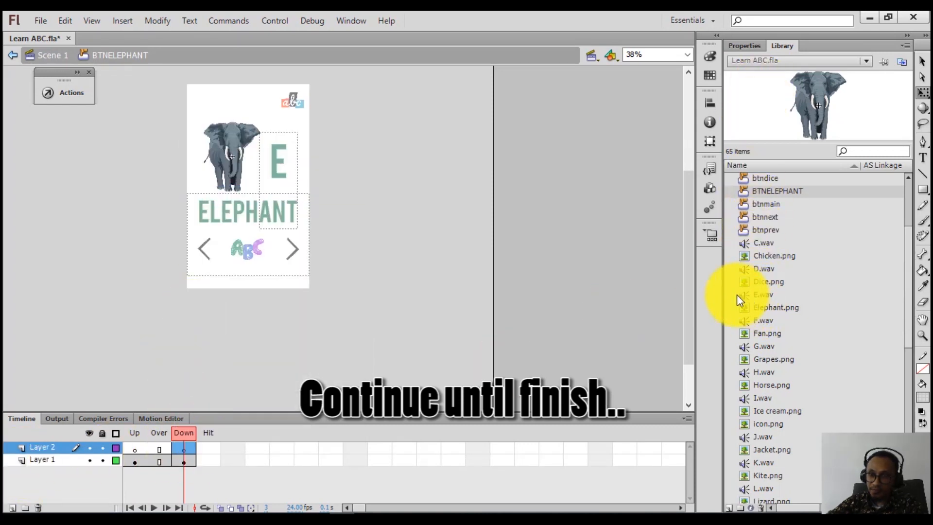
{"action": "left_click_drag", "start_coordinate": [745, 295], "coordinate": [236, 167]}
- Change the sync mode of the sound on BTNELEPHANT's Down frame and return to Scene 1
{"action": "left_click", "coordinate": [744, 46]}
{"action": "left_click", "coordinate": [184, 449]}
{"action": "left_click", "coordinate": [826, 209]}
{"action": "left_click", "coordinate": [789, 240]}
{"action": "left_click", "coordinate": [566, 235]}
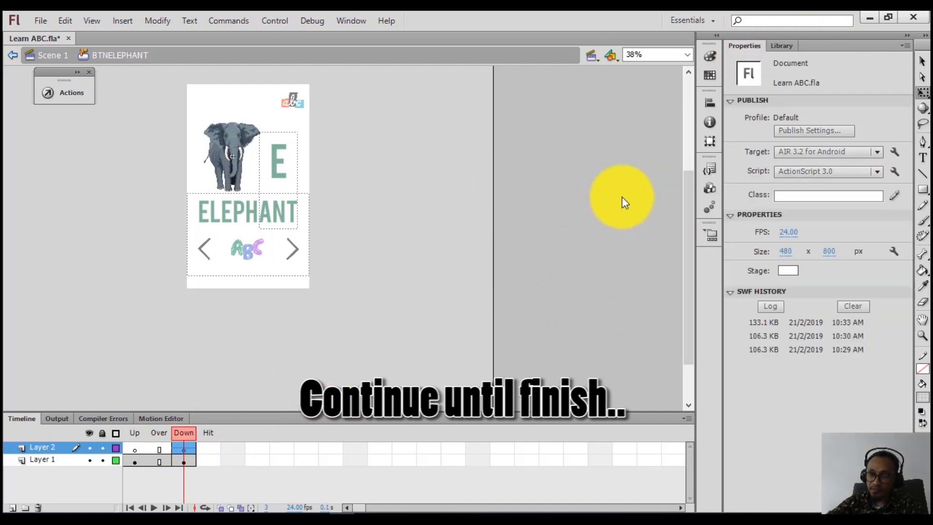
{"action": "double_click", "coordinate": [116, 332]}
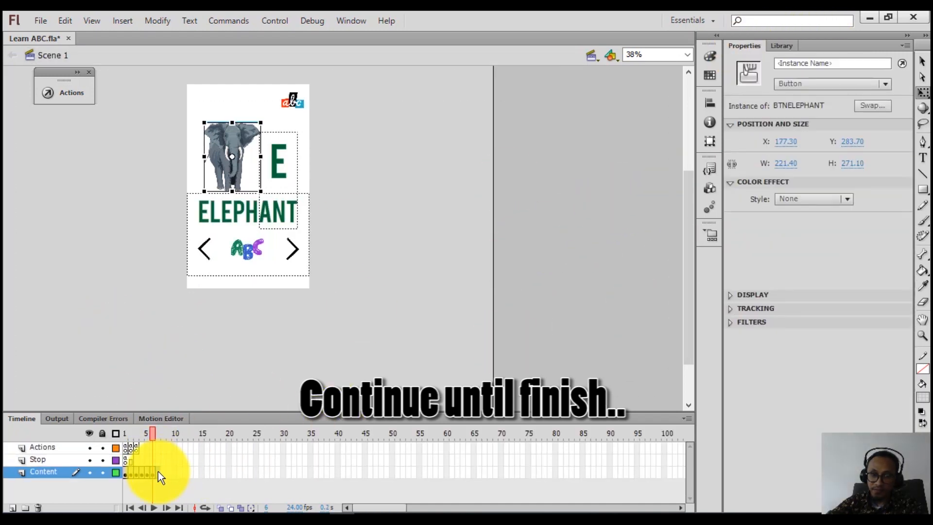
- Insert a keyframe on frame 7 of the Content layer
{"action": "right_click", "coordinate": [159, 471]}
{"action": "left_click", "coordinate": [212, 204]}
{"action": "left_click", "coordinate": [580, 197]}
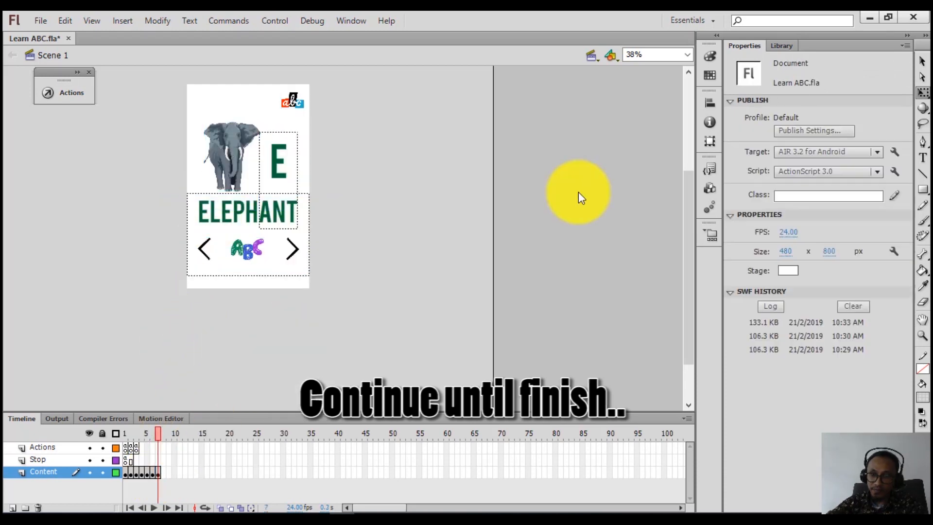
- Change the letter on frame 7 to F and the word below it to FAN
{"action": "left_click", "coordinate": [779, 46]}
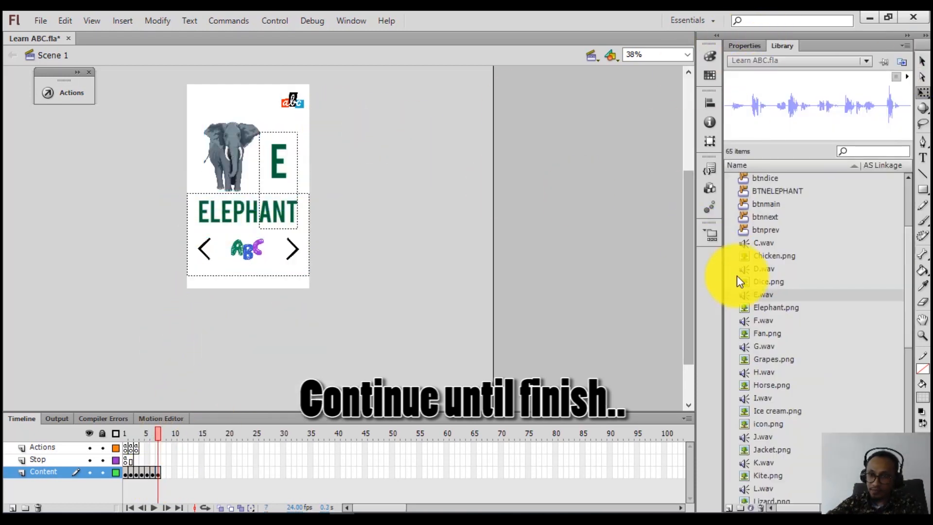
{"action": "left_click", "coordinate": [765, 333]}
{"action": "double_click", "coordinate": [267, 166]}
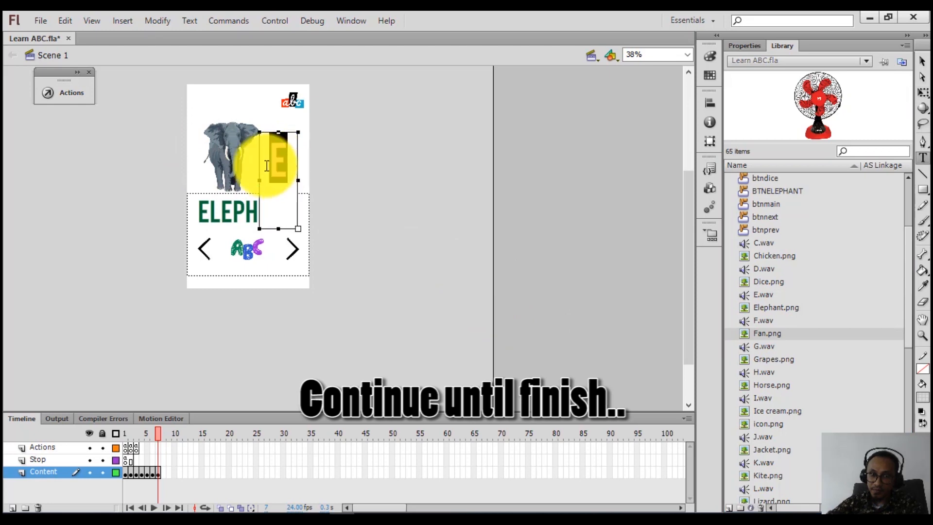
{"action": "type", "text": "F"}
{"action": "left_click", "coordinate": [236, 214]}
{"action": "double_click", "coordinate": [260, 210]}
{"action": "type", "text": "FAN"}
{"action": "left_click", "coordinate": [363, 185]}
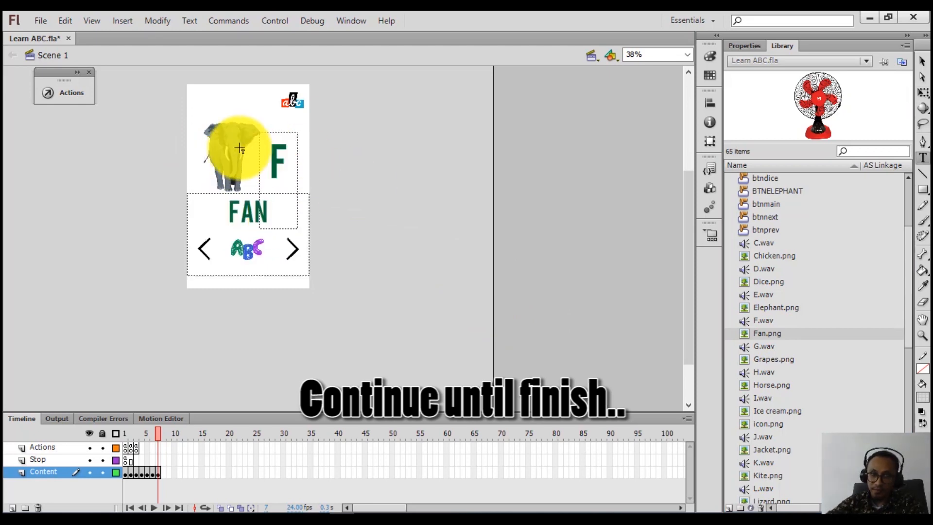
- Place the Fan.png bitmap from the library beside the page on frame 7 and scale it down
{"action": "left_click_drag", "start_coordinate": [754, 337], "coordinate": [427, 280]}
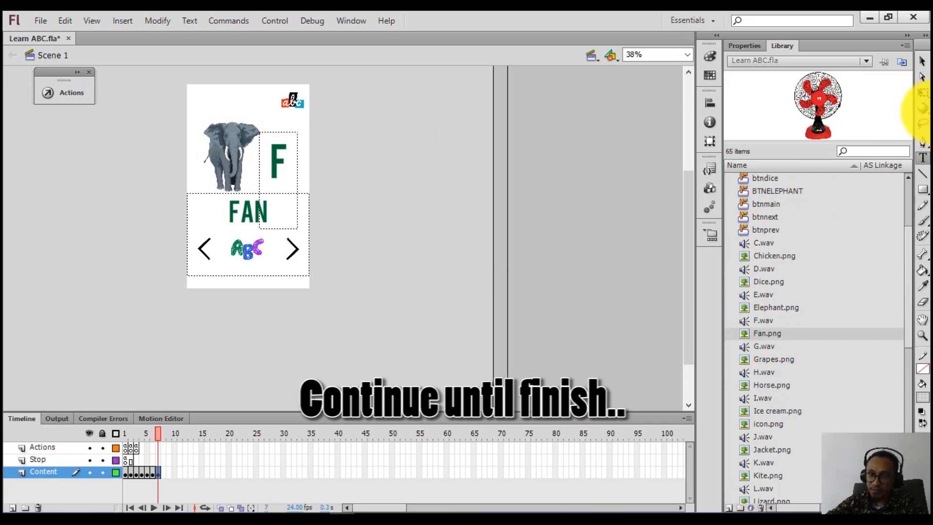
{"action": "left_click", "coordinate": [923, 92]}
{"action": "left_click_drag", "start_coordinate": [499, 122], "coordinate": [441, 203]}
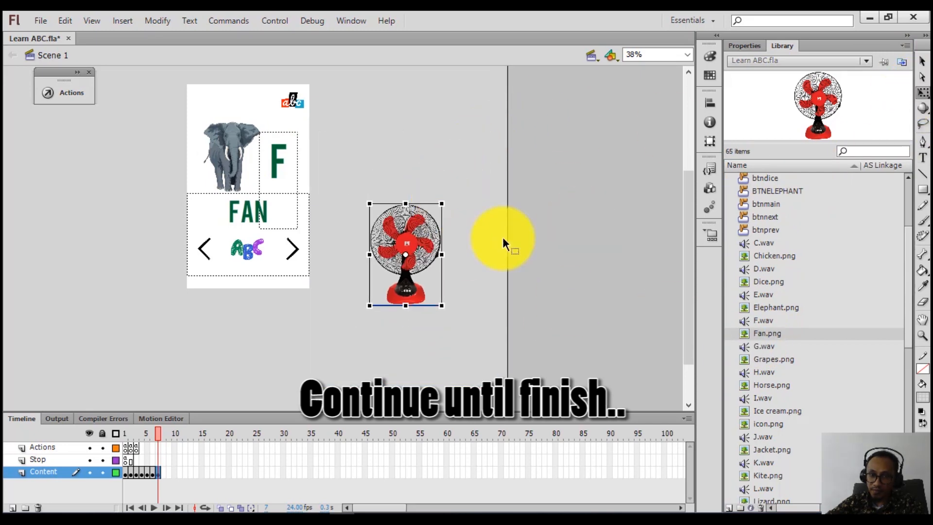
- Convert the fan bitmap to a button symbol named btnfan and delete its instance beside the page
{"action": "right_click", "coordinate": [418, 240]}
{"action": "left_click", "coordinate": [425, 453]}
{"action": "type", "text": "btnfan"}
{"action": "key", "text": "Return"}
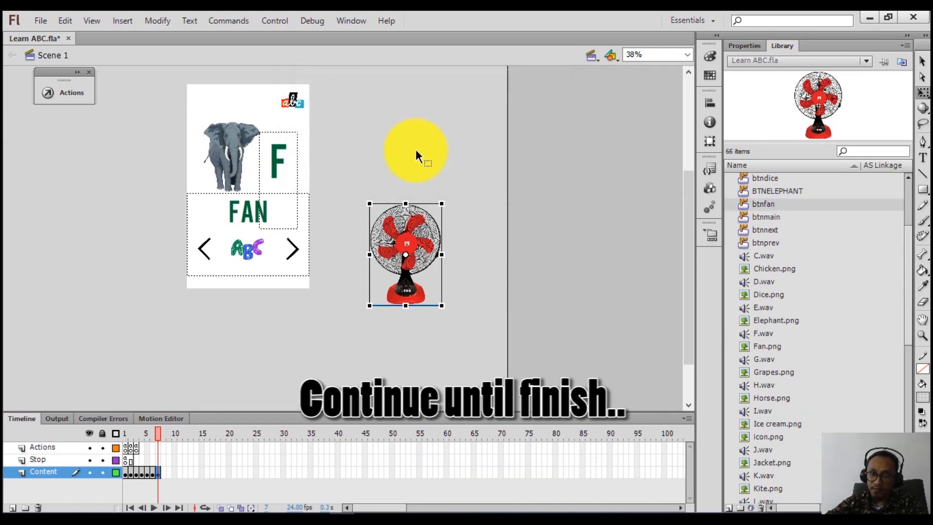
{"action": "key", "text": "Delete"}
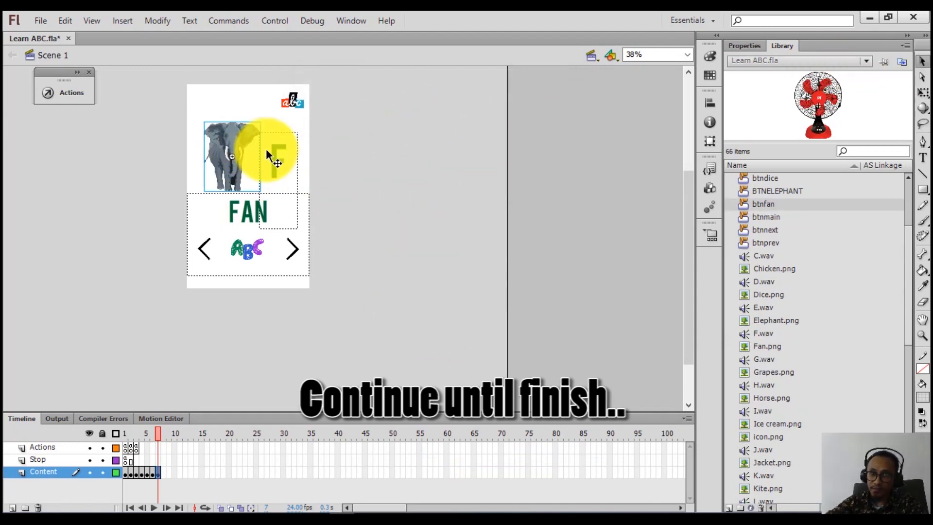
- Swap the elephant button on frame 7 for btnfan and shrink it to fit above the word FAN
{"action": "right_click", "coordinate": [235, 182]}
{"action": "left_click", "coordinate": [281, 379]}
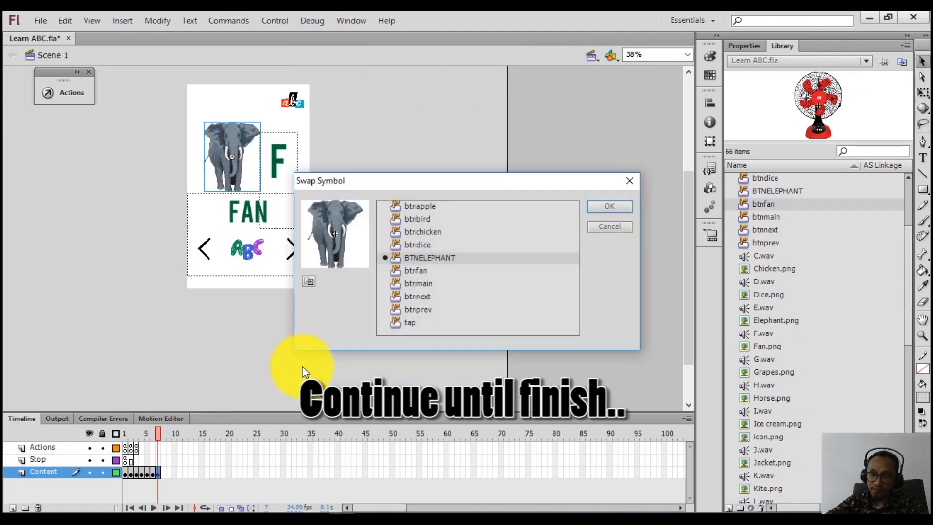
{"action": "double_click", "coordinate": [401, 270]}
{"action": "left_click", "coordinate": [923, 93]}
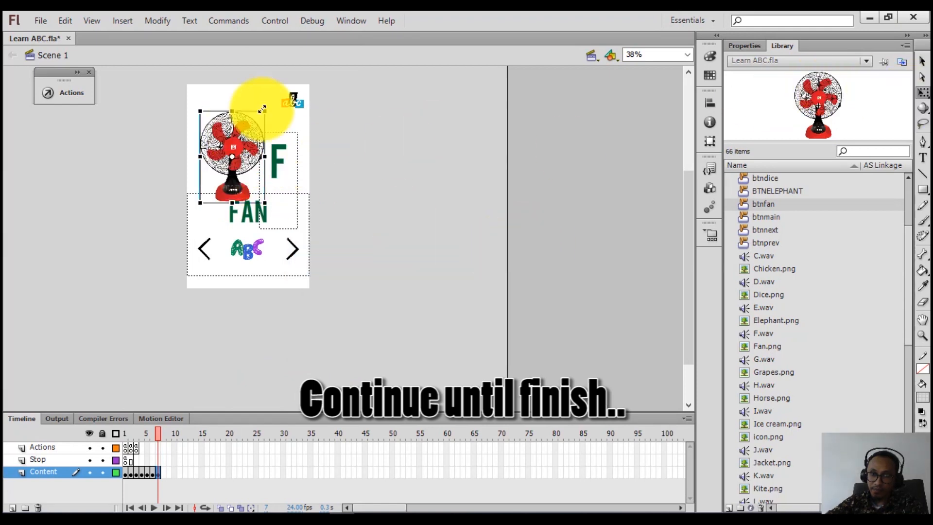
{"action": "left_click_drag", "start_coordinate": [265, 112], "coordinate": [258, 120]}
{"action": "left_click", "coordinate": [316, 178]}
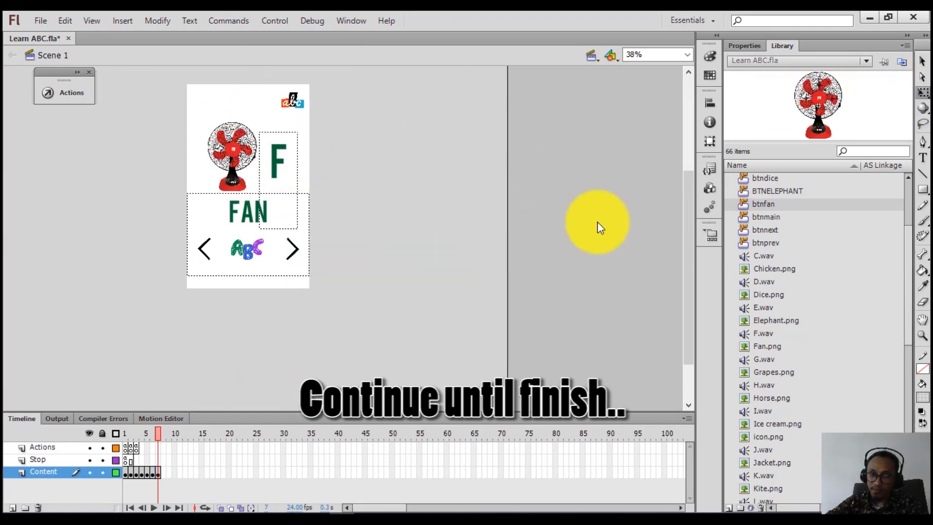
- Open btnfan for editing and insert a keyframe on its Down state
{"action": "double_click", "coordinate": [217, 159]}
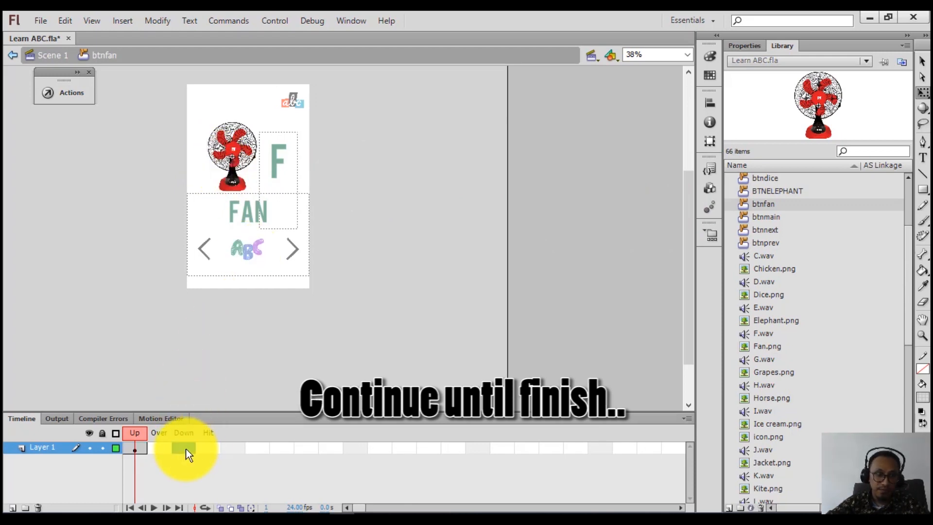
{"action": "right_click", "coordinate": [184, 447]}
{"action": "left_click", "coordinate": [240, 180]}
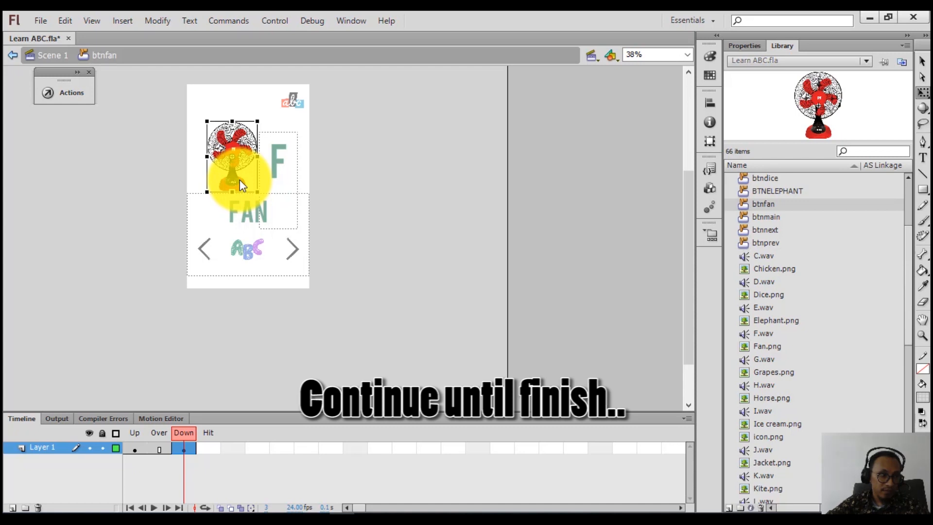
{"action": "left_click", "coordinate": [162, 183]}
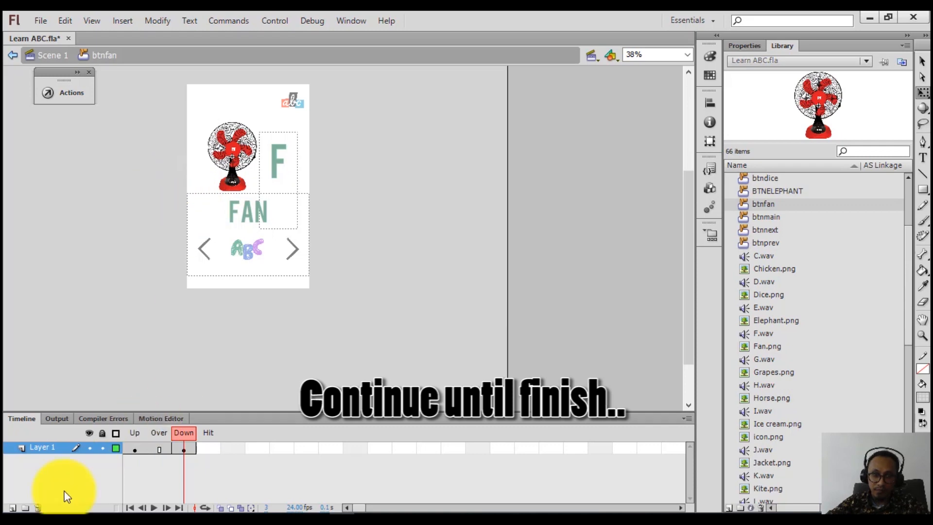
- Add a new layer in btnfan with a keyframe on the Down state and attach the F.wav sound to it
{"action": "left_click", "coordinate": [13, 508]}
{"action": "right_click", "coordinate": [183, 448]}
{"action": "left_click", "coordinate": [257, 187]}
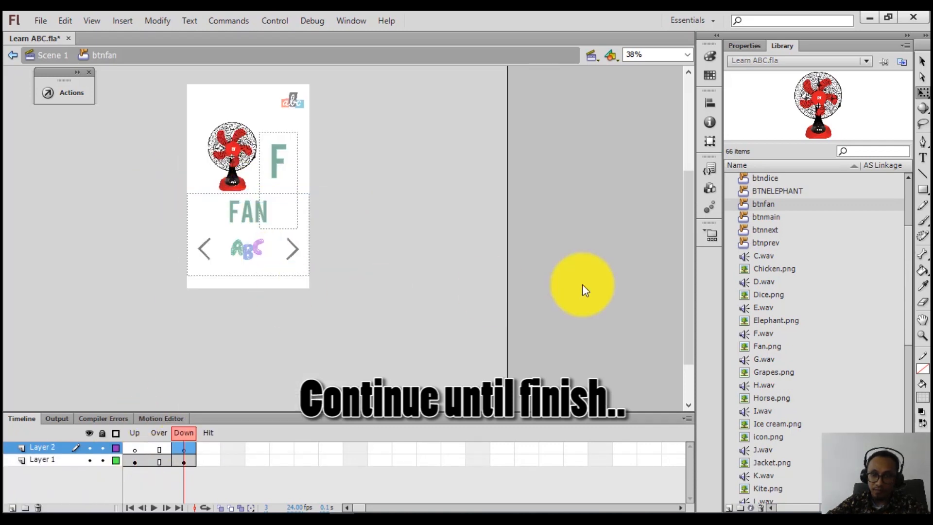
{"action": "left_click_drag", "start_coordinate": [745, 333], "coordinate": [230, 171]}
- Change the sync mode of F.wav on btnfan's Down frame and return to Scene 1
{"action": "left_click", "coordinate": [185, 448]}
{"action": "left_click", "coordinate": [745, 45]}
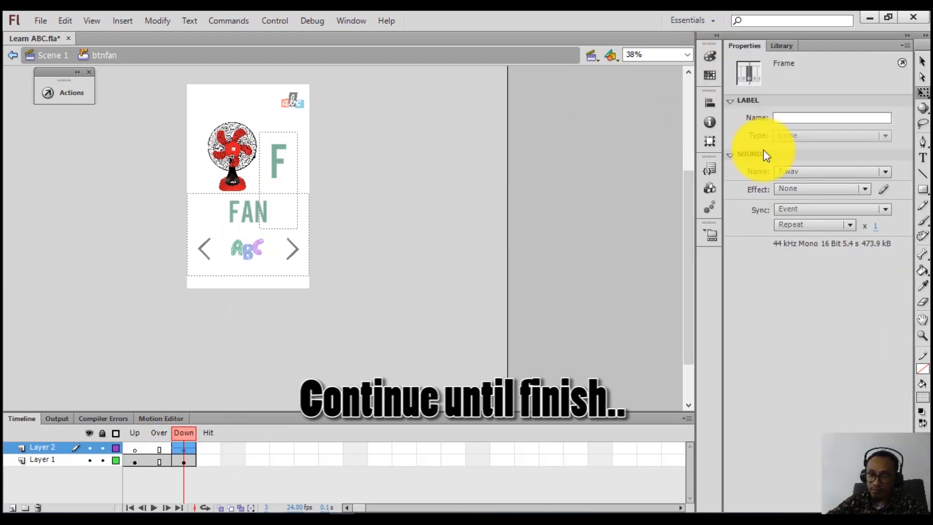
{"action": "left_click", "coordinate": [797, 209]}
{"action": "left_click", "coordinate": [805, 240]}
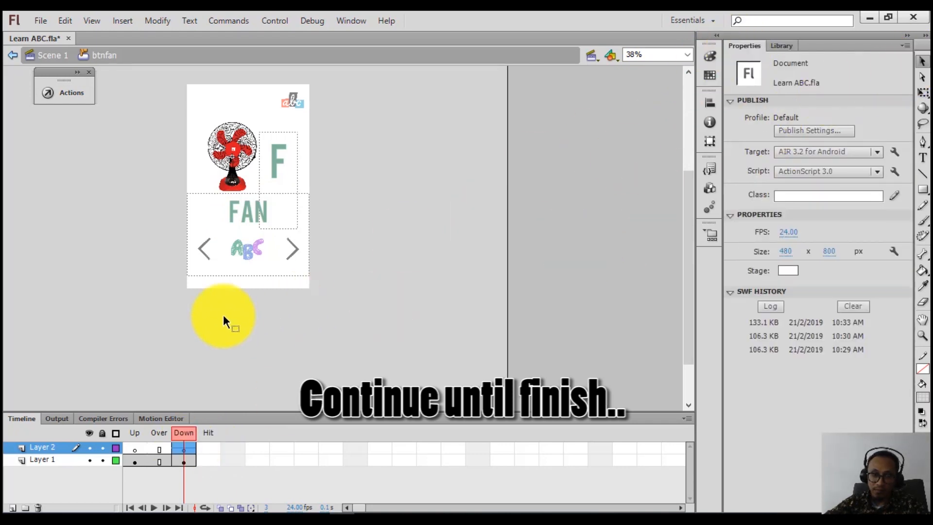
{"action": "double_click", "coordinate": [221, 343]}
- Insert a keyframe on frame 8 of the Content layer
{"action": "left_click_drag", "start_coordinate": [125, 471], "coordinate": [163, 471]}
{"action": "right_click", "coordinate": [164, 471]}
{"action": "left_click", "coordinate": [245, 262]}
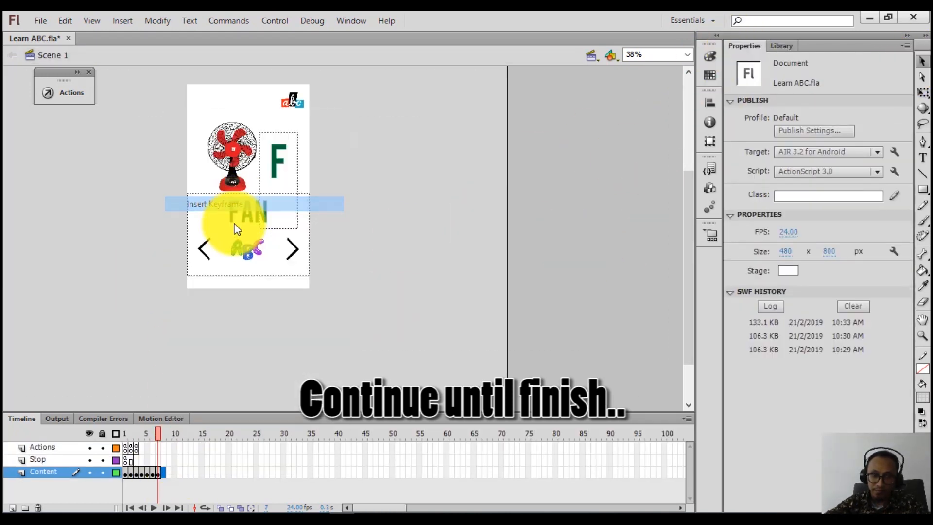
{"action": "left_click", "coordinate": [236, 364]}
- Change the letter on frame 8 to G and the word below it to GRAPES
{"action": "left_click", "coordinate": [278, 163]}
{"action": "key", "text": "t"}
{"action": "double_click", "coordinate": [278, 163]}
{"action": "type", "text": "G"}
{"action": "double_click", "coordinate": [291, 220]}
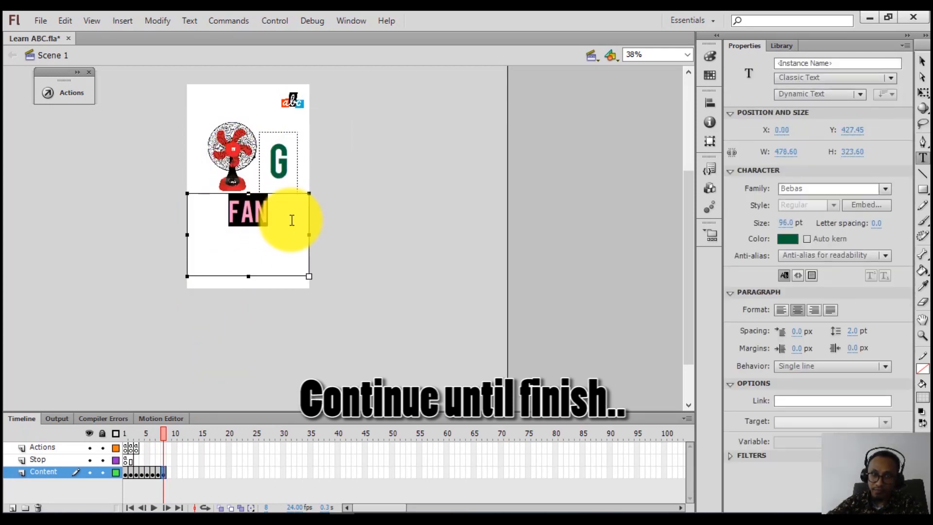
{"action": "left_click", "coordinate": [780, 45]}
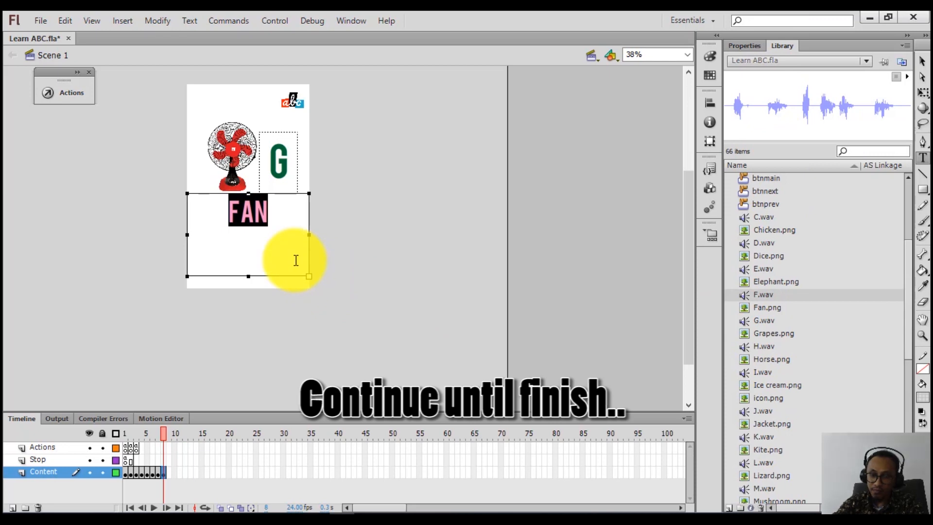
{"action": "type", "text": "GRAPES"}
{"action": "left_click", "coordinate": [532, 202]}
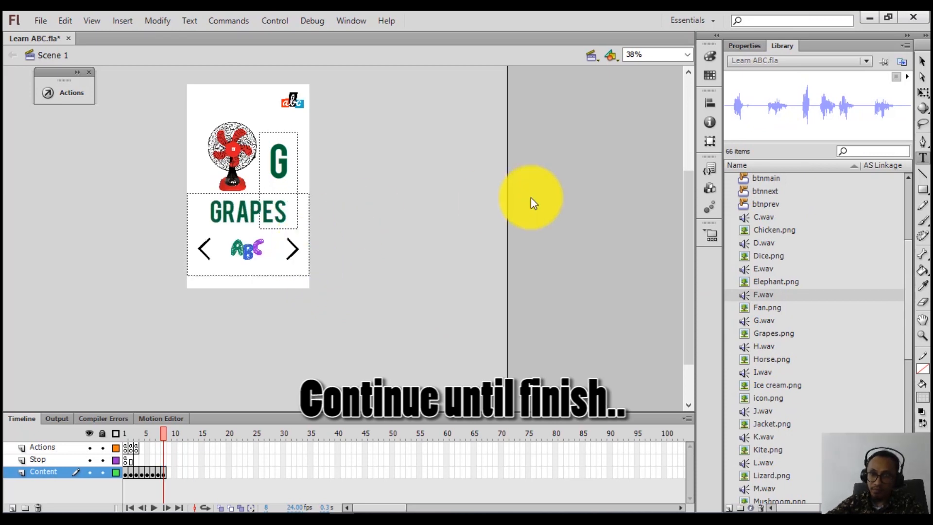
- Place a scaled-down copy of the Grapes.png bitmap on frame 8 and delete the oversized duplicate
{"action": "left_click_drag", "start_coordinate": [761, 333], "coordinate": [414, 278]}
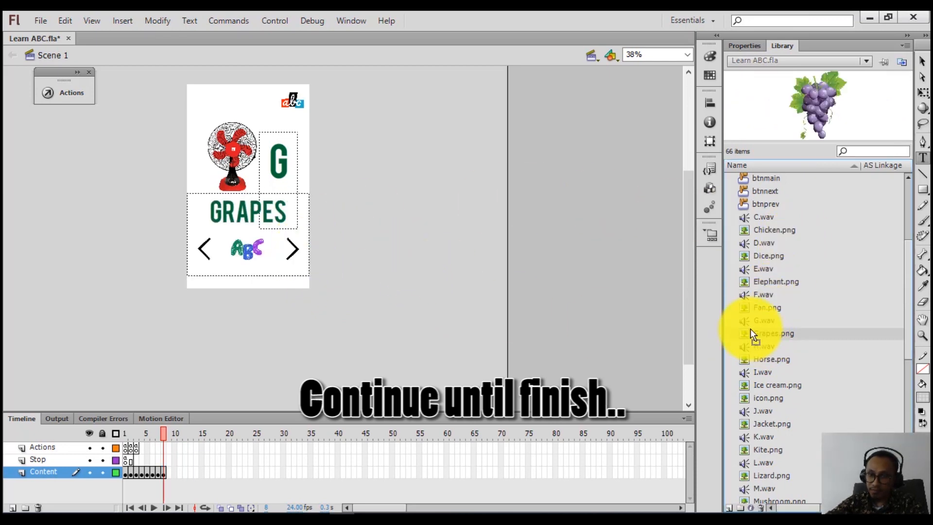
{"action": "left_click_drag", "start_coordinate": [751, 334], "coordinate": [455, 291]}
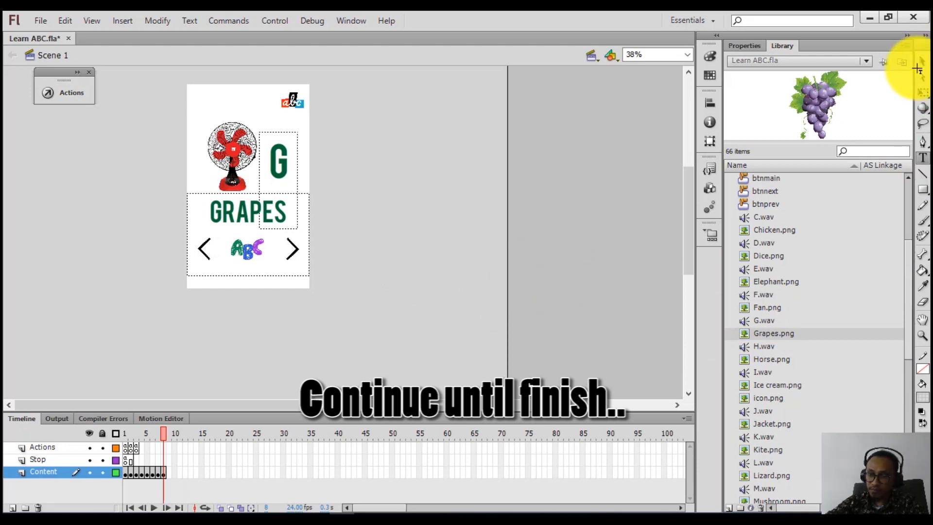
{"action": "left_click", "coordinate": [922, 61]}
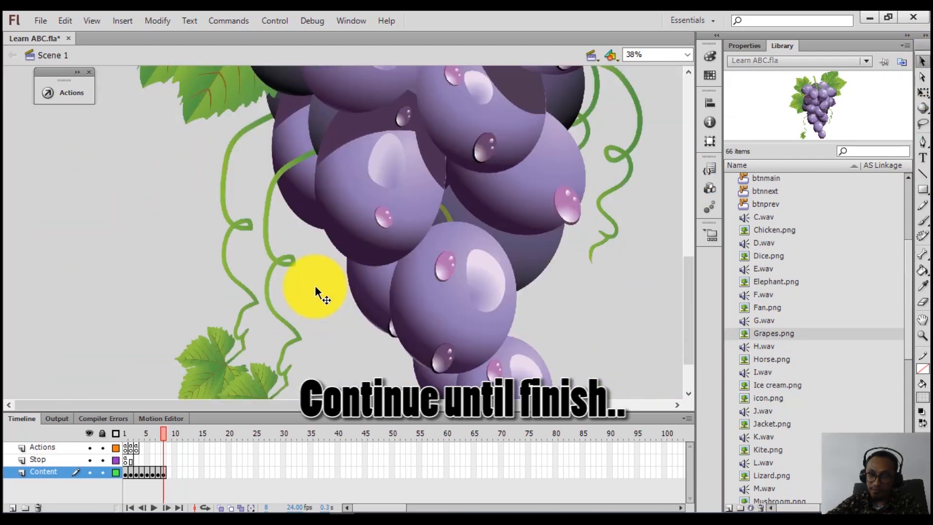
{"action": "key", "text": "ctrl+minus"}
{"action": "key", "text": "ctrl+minus"}
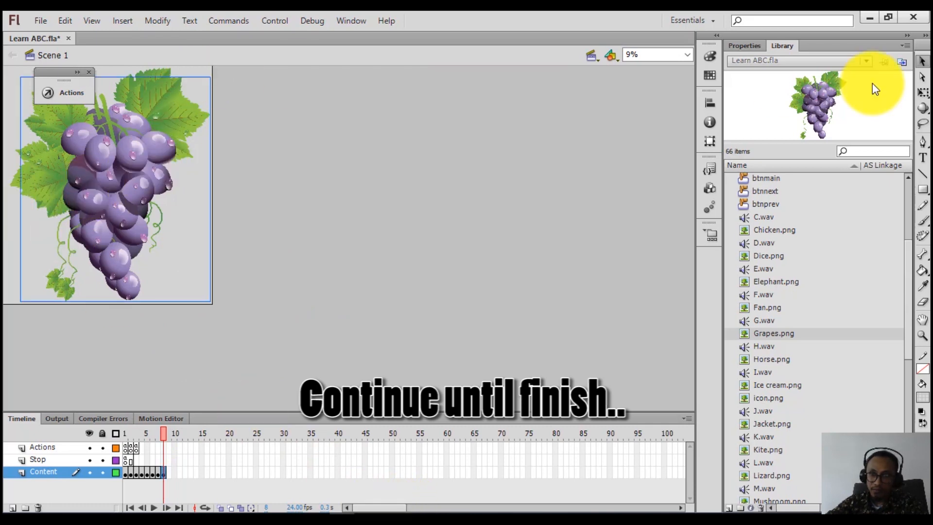
{"action": "key", "text": "q"}
{"action": "left_click_drag", "start_coordinate": [209, 77], "coordinate": [129, 153]}
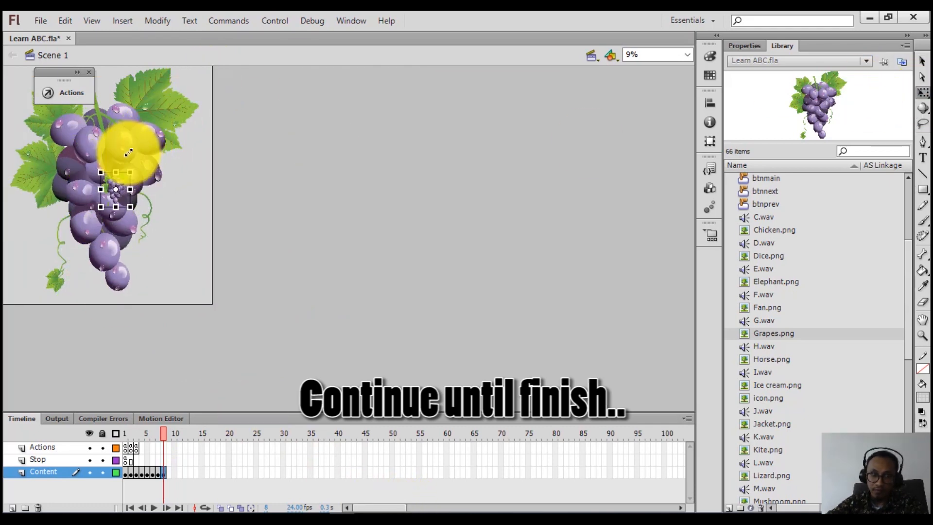
{"action": "left_click", "coordinate": [136, 140]}
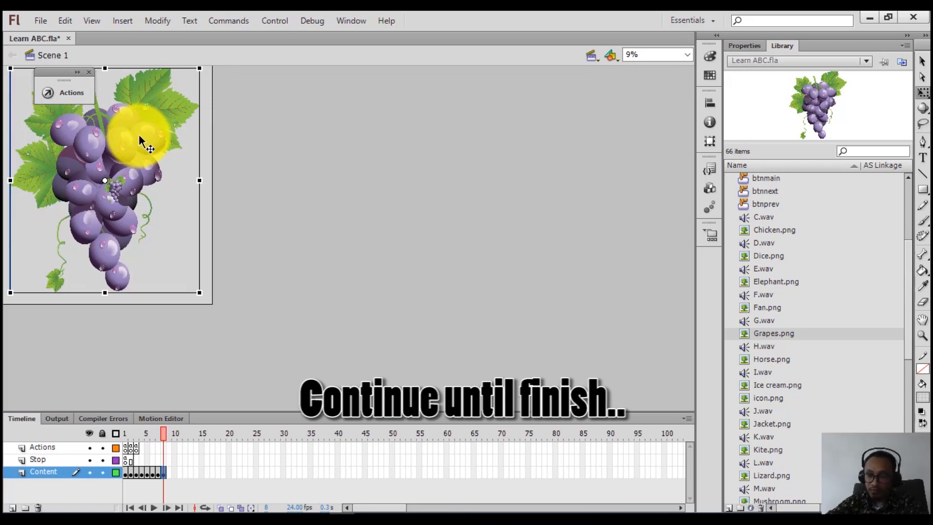
{"action": "key", "text": "Delete"}
- Move the small grapes bitmap up beside the page and shrink it further
{"action": "key", "text": "ctrl+equal"}
{"action": "key", "text": "ctrl+equal"}
{"action": "key", "text": "ctrl+equal"}
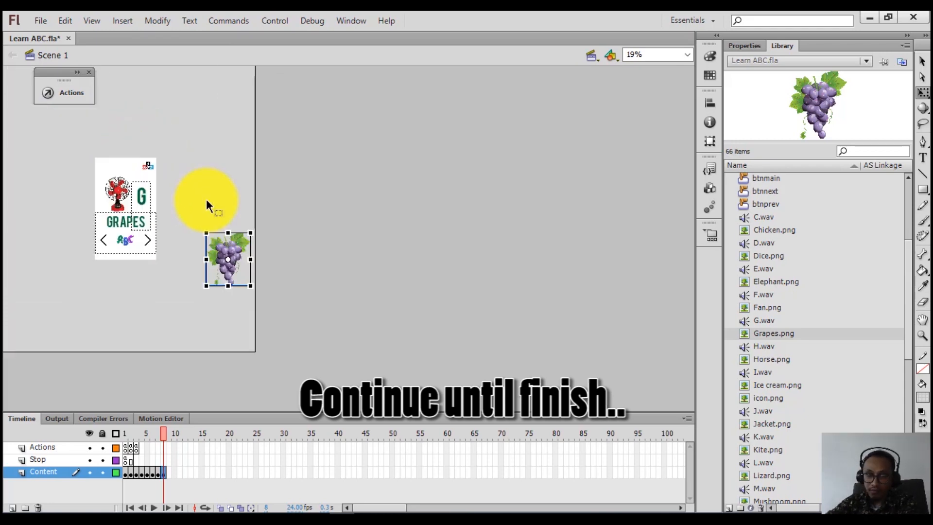
{"action": "scroll", "coordinate": [267, 218], "scroll_direction": "up", "scroll_amount": 3}
{"action": "scroll", "coordinate": [267, 218], "scroll_direction": "down", "scroll_amount": 2}
{"action": "left_click_drag", "start_coordinate": [541, 258], "coordinate": [343, 165]}
{"action": "scroll", "coordinate": [391, 196], "scroll_direction": "up", "scroll_amount": 3}
{"action": "left_click_drag", "start_coordinate": [367, 272], "coordinate": [388, 178]}
{"action": "left_click_drag", "start_coordinate": [488, 122], "coordinate": [438, 171]}
{"action": "left_click", "coordinate": [469, 243]}
- Convert the grapes bitmap to a button symbol named btngrapes and delete its instance beside the page
{"action": "right_click", "coordinate": [387, 229]}
{"action": "left_click", "coordinate": [438, 453]}
{"action": "type", "text": "btngrapes"}
{"action": "key", "text": "Return"}
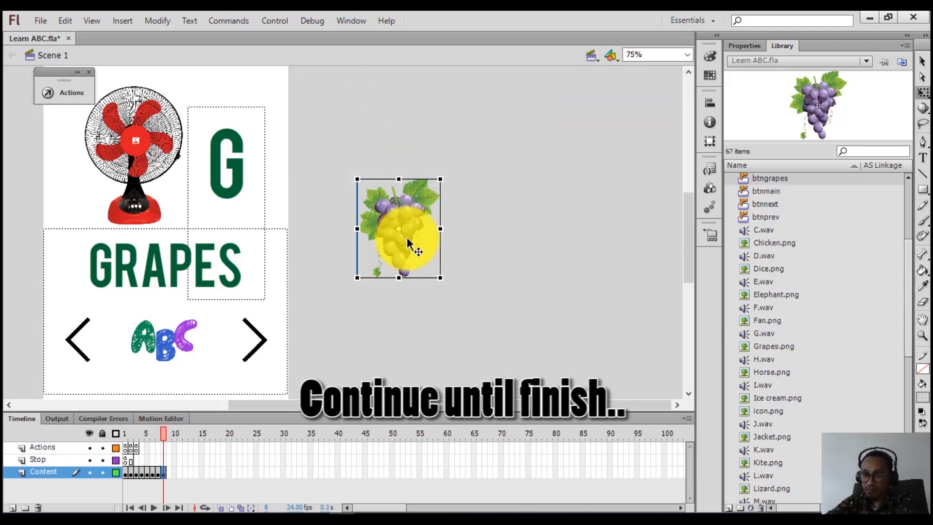
{"action": "key", "text": "Delete"}
- Swap the fan button on frame 8 for btngrapes and enlarge it to fill the space beside the letter G
{"action": "left_click", "coordinate": [115, 156]}
{"action": "right_click", "coordinate": [141, 160]}
{"action": "left_click", "coordinate": [204, 378]}
{"action": "left_click", "coordinate": [409, 284]}
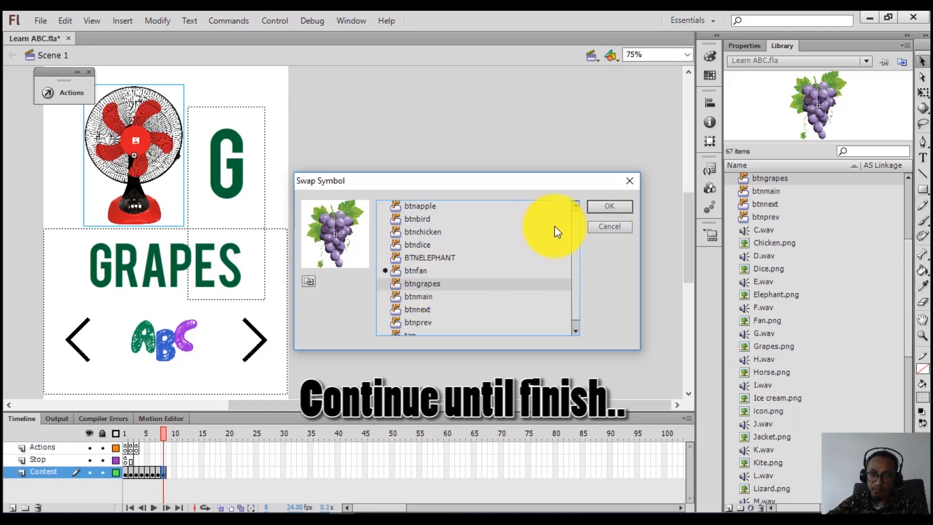
{"action": "key", "text": "Return"}
{"action": "left_click", "coordinate": [923, 93]}
{"action": "left_click_drag", "start_coordinate": [167, 199], "coordinate": [188, 237]}
{"action": "scroll", "coordinate": [476, 171], "scroll_direction": "up", "scroll_amount": 1}
{"action": "scroll", "coordinate": [470, 171], "scroll_direction": "down", "scroll_amount": 1}
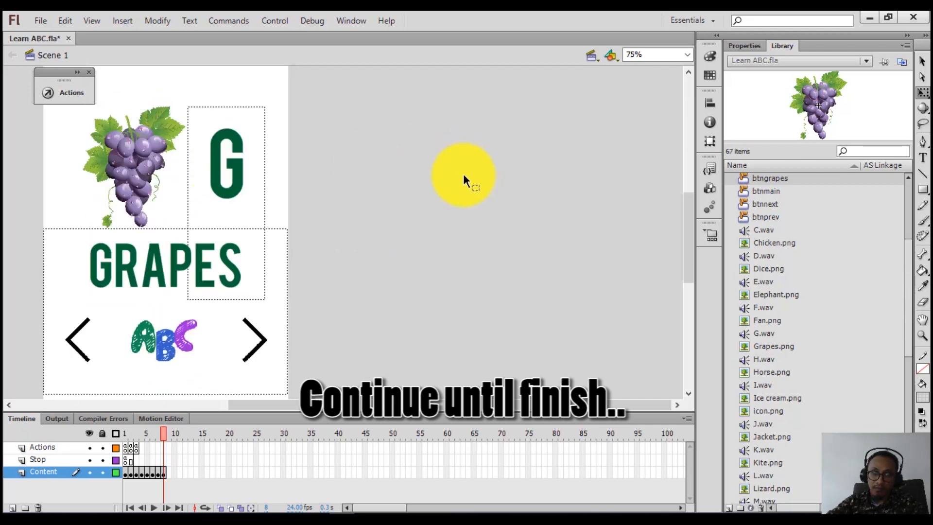
- Nudge the grapes button slightly upward beside the letter G
{"action": "scroll", "coordinate": [463, 172], "scroll_direction": "up", "scroll_amount": 1}
{"action": "left_click_drag", "start_coordinate": [137, 201], "coordinate": [137, 196]}
{"action": "left_click", "coordinate": [387, 241]}
- Inside btngrapes, insert a keyframe on the Down state and add a new layer with a blank keyframe on Down
{"action": "left_click", "coordinate": [151, 217]}
{"action": "double_click", "coordinate": [151, 220]}
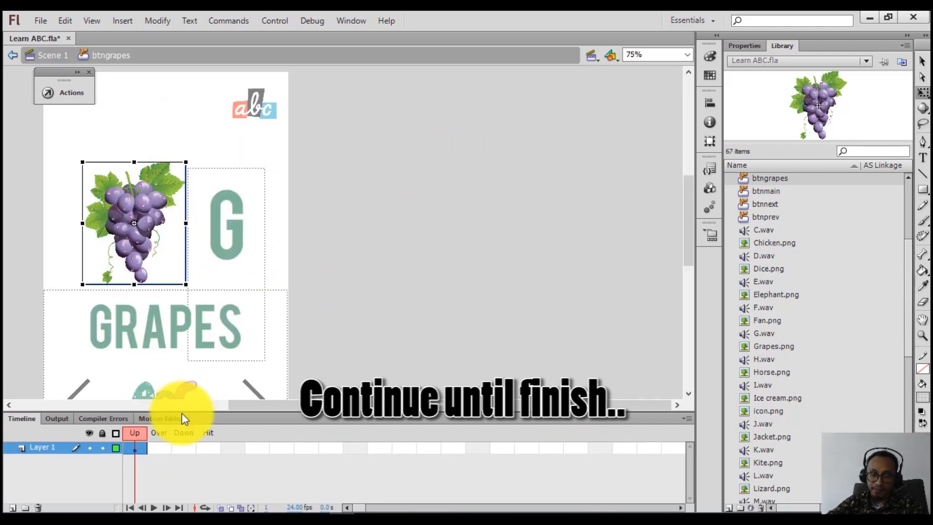
{"action": "right_click", "coordinate": [184, 448]}
{"action": "left_click", "coordinate": [238, 176]}
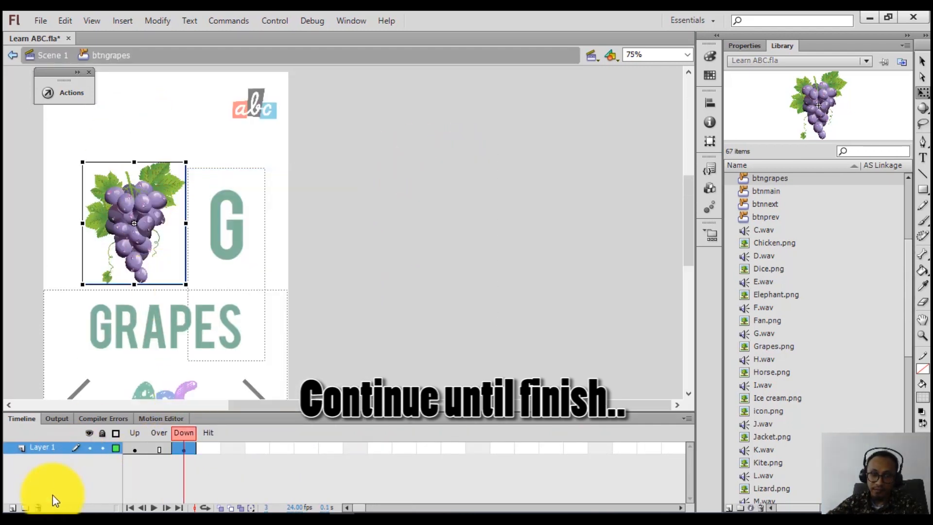
{"action": "left_click", "coordinate": [13, 507]}
{"action": "right_click", "coordinate": [176, 446]}
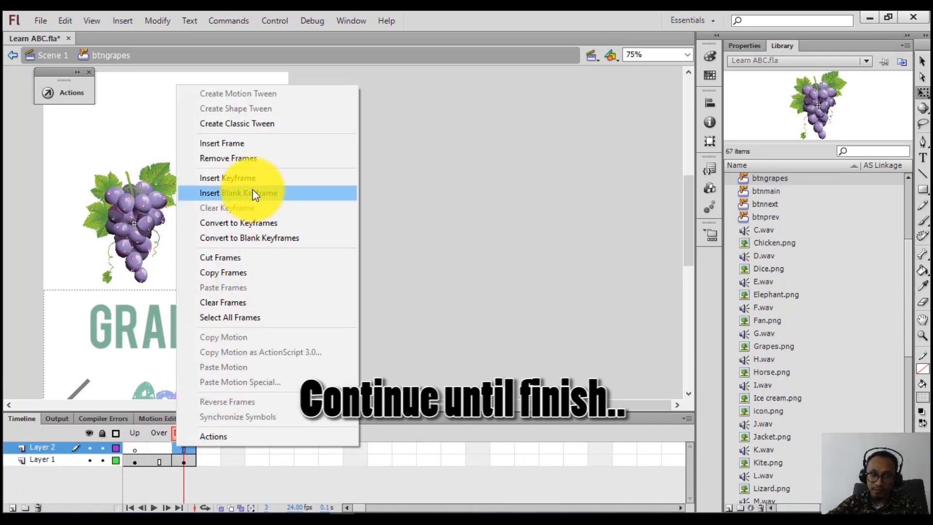
{"action": "left_click", "coordinate": [251, 192]}
- Add G.wav to the Down frame of Layer 2 in btngrapes and change the sound's sync mode
{"action": "left_click_drag", "start_coordinate": [750, 336], "coordinate": [283, 291]}
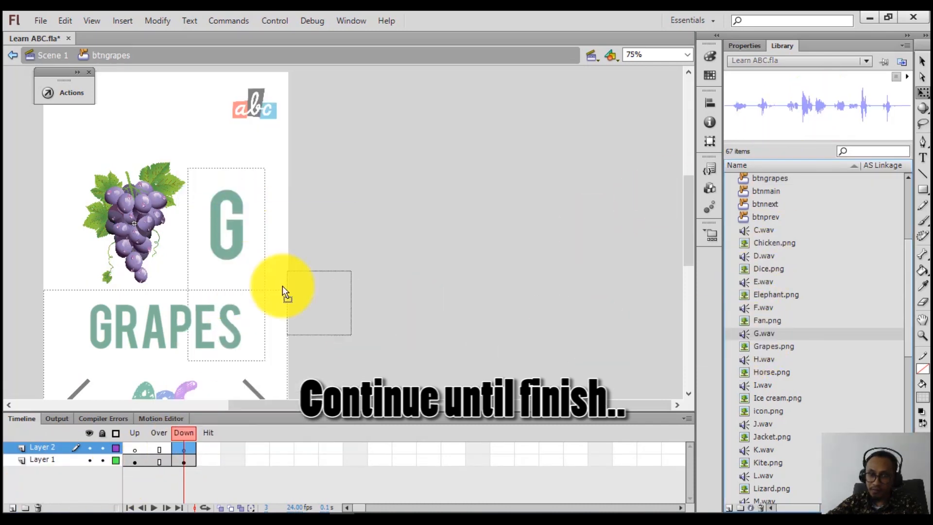
{"action": "left_click_drag", "start_coordinate": [148, 312], "coordinate": [149, 314]}
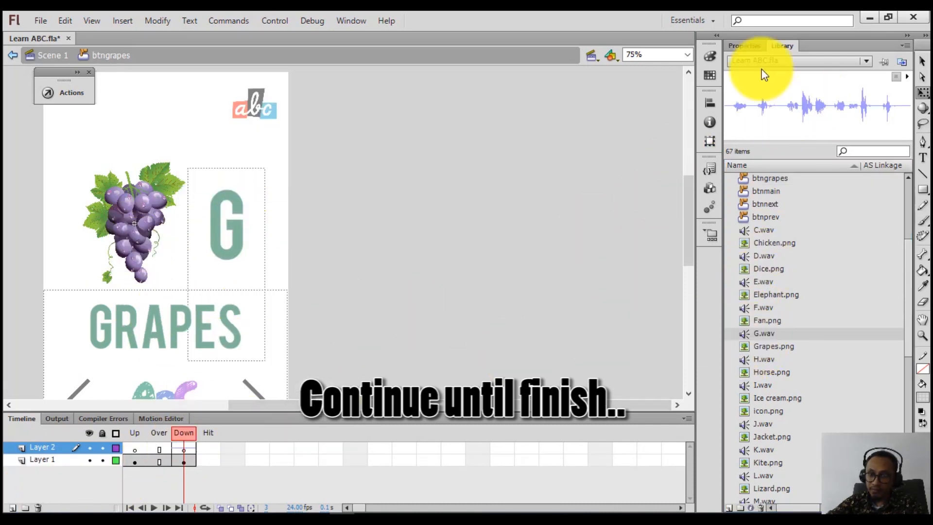
{"action": "left_click", "coordinate": [737, 46]}
{"action": "left_click", "coordinate": [802, 208]}
{"action": "left_click", "coordinate": [798, 235]}
{"action": "left_click", "coordinate": [500, 253]}
- Save Learn ABC.fla and run the app in the test simulator
{"action": "left_click", "coordinate": [34, 22]}
{"action": "left_click", "coordinate": [62, 141]}
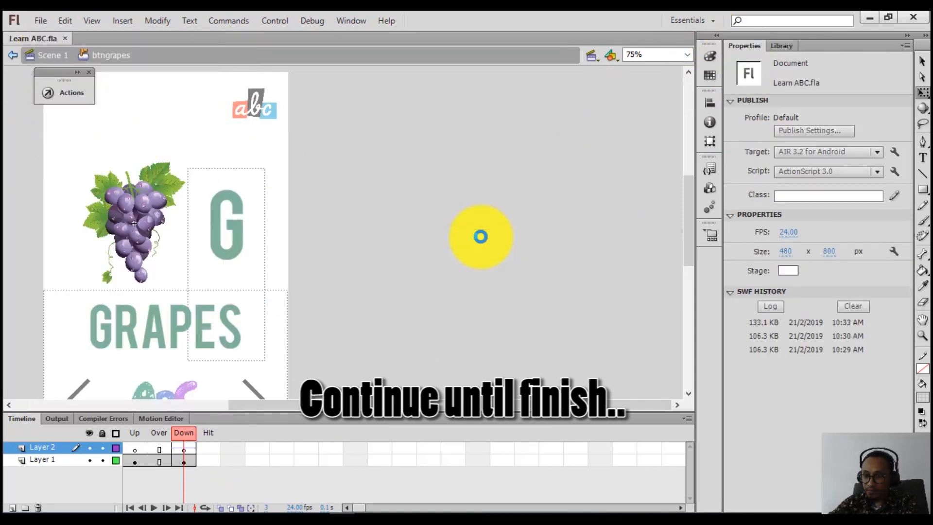
{"action": "key", "text": "ctrl+Return"}
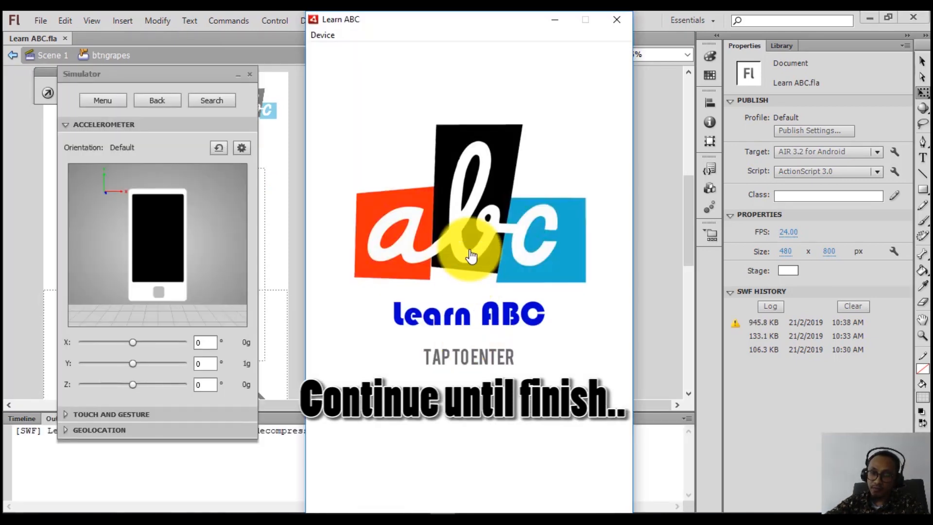
- Enter the app preview, page forward and back through the letter screens, and close the preview
{"action": "left_click", "coordinate": [470, 256]}
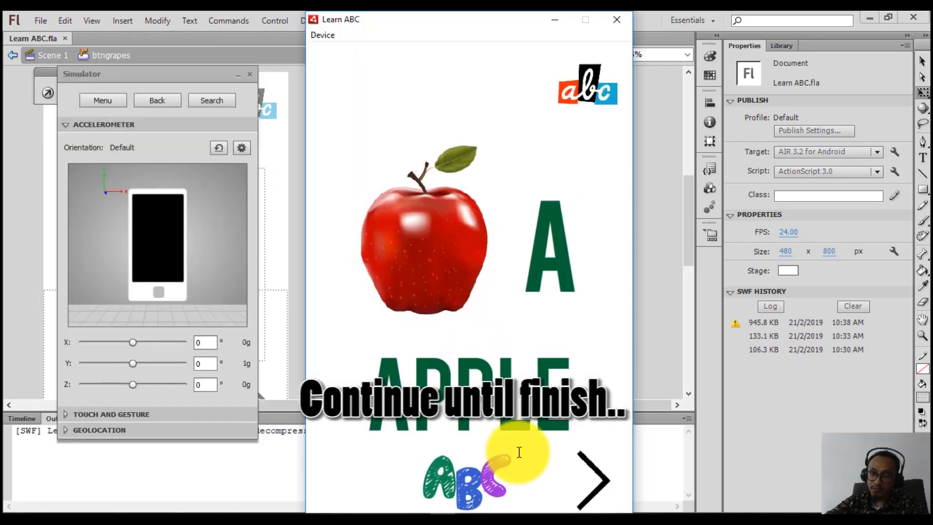
{"action": "left_click", "coordinate": [594, 478]}
{"action": "left_click", "coordinate": [592, 479]}
{"action": "left_click", "coordinate": [593, 481]}
{"action": "left_click", "coordinate": [592, 482]}
{"action": "left_click", "coordinate": [593, 482]}
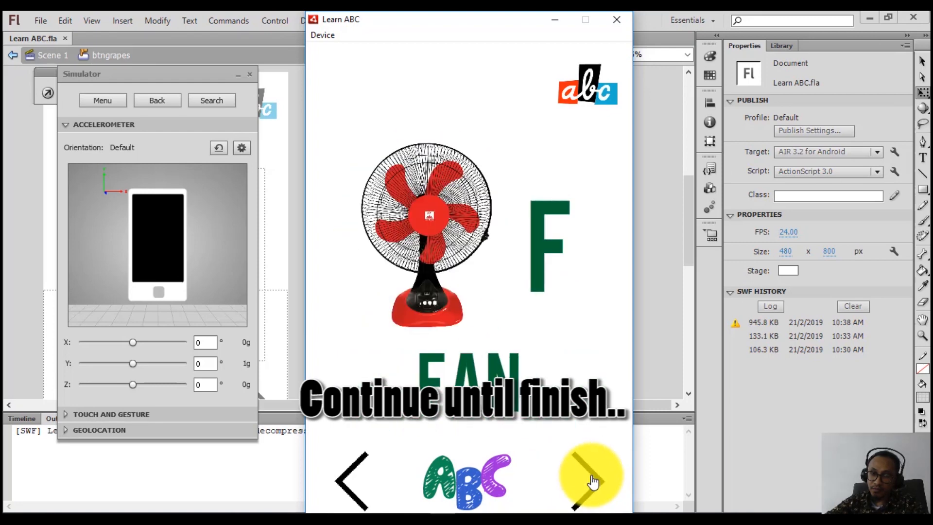
{"action": "left_click", "coordinate": [593, 483]}
{"action": "left_click", "coordinate": [351, 479]}
{"action": "left_click", "coordinate": [352, 479]}
{"action": "left_click", "coordinate": [352, 478]}
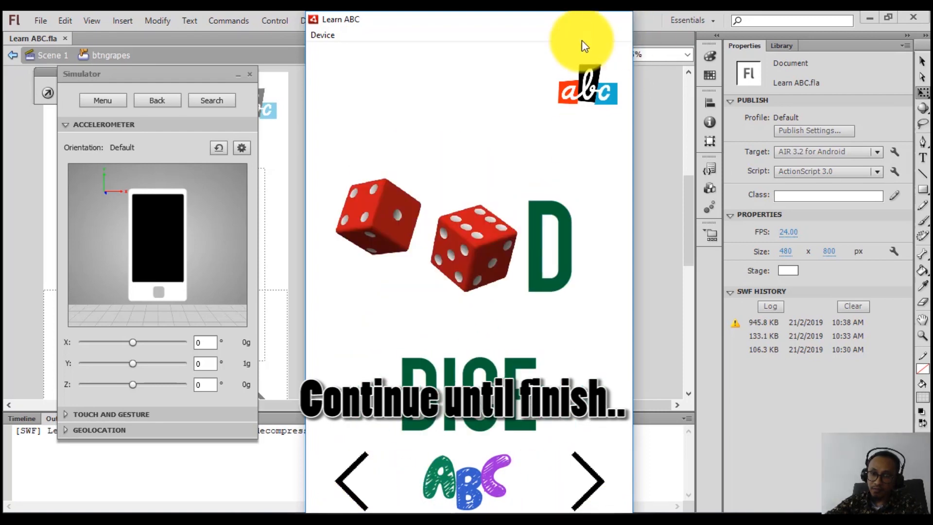
{"action": "left_click", "coordinate": [616, 20]}
- Return to Scene 1 and insert a keyframe at frame 9 of the Content layer, duplicating the grapes page
{"action": "left_click", "coordinate": [21, 419]}
{"action": "left_click_drag", "start_coordinate": [263, 404], "coordinate": [210, 404]}
{"action": "scroll", "coordinate": [381, 336], "scroll_direction": "down", "scroll_amount": 3}
{"action": "double_click", "coordinate": [99, 302]}
{"action": "left_click", "coordinate": [168, 473]}
{"action": "right_click", "coordinate": [168, 473]}
{"action": "left_click", "coordinate": [238, 204]}
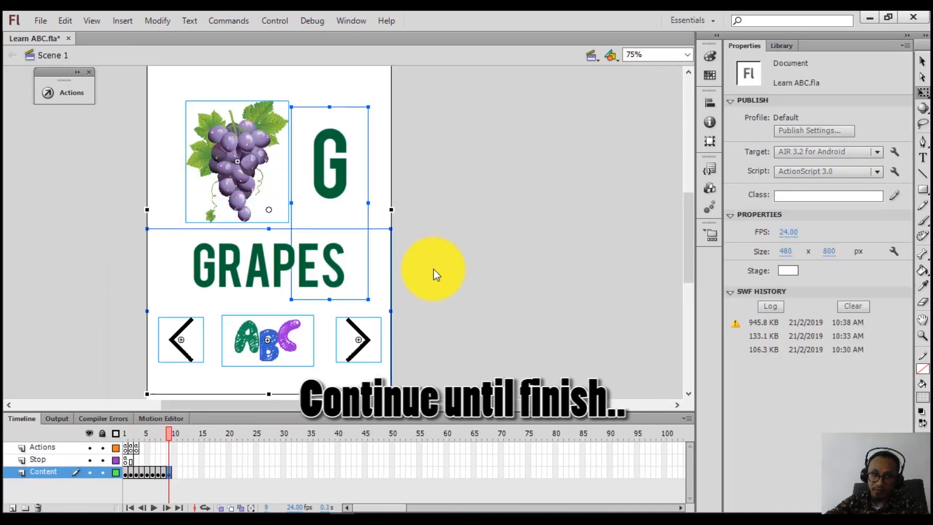
- Change the letter on frame 9 to H and the word to HORSE
{"action": "left_click", "coordinate": [424, 232]}
{"action": "double_click", "coordinate": [345, 184]}
{"action": "key", "text": "BackSpace"}
{"action": "type", "text": "H"}
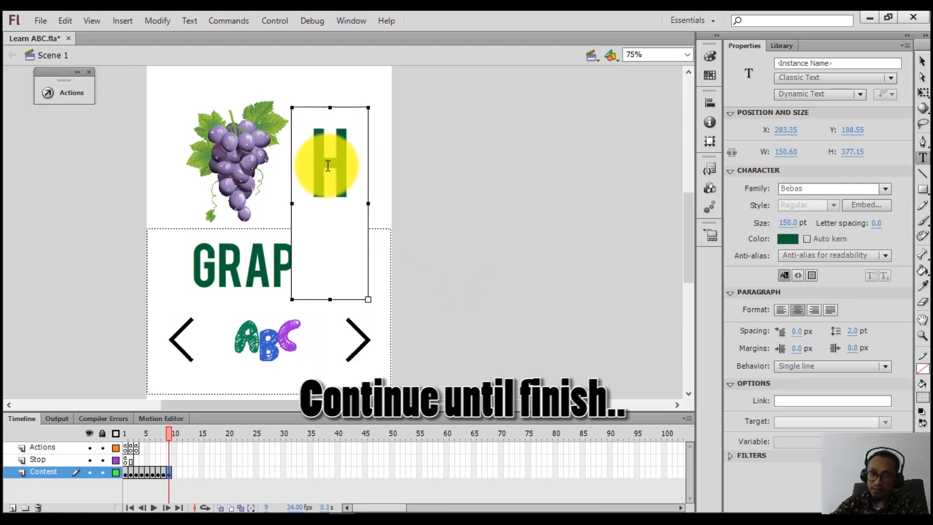
{"action": "left_click", "coordinate": [250, 252]}
{"action": "double_click", "coordinate": [247, 254]}
{"action": "type", "text": "HORSE"}
{"action": "left_click", "coordinate": [479, 209]}
- Place Horse.png beside the page and convert it to a button symbol named btnhorse
{"action": "left_click", "coordinate": [781, 46]}
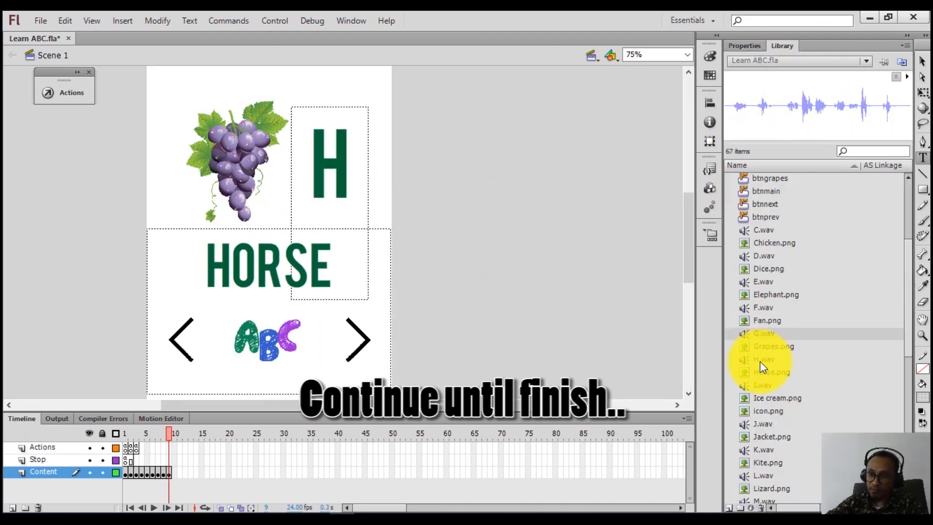
{"action": "left_click_drag", "start_coordinate": [747, 371], "coordinate": [500, 244]}
{"action": "left_click", "coordinate": [922, 62]}
{"action": "right_click", "coordinate": [500, 240]}
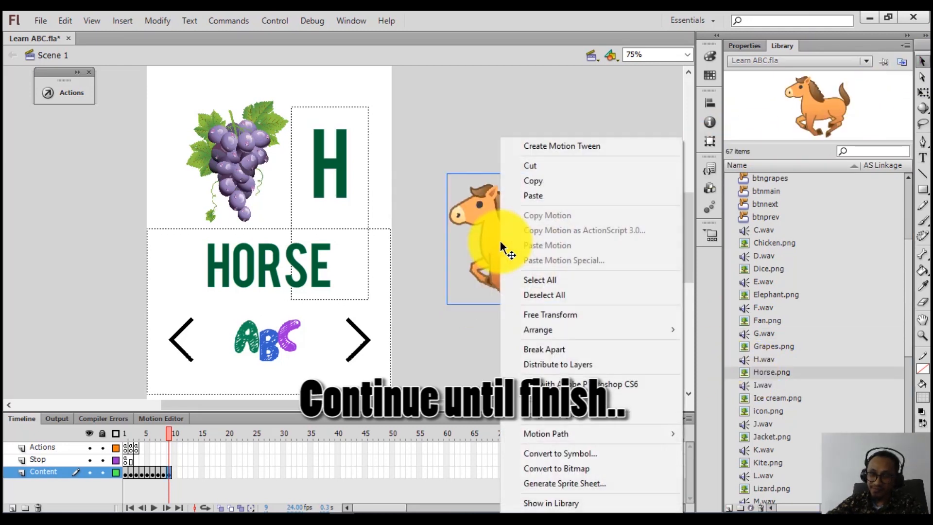
{"action": "left_click", "coordinate": [558, 451]}
{"action": "key", "text": "Return"}
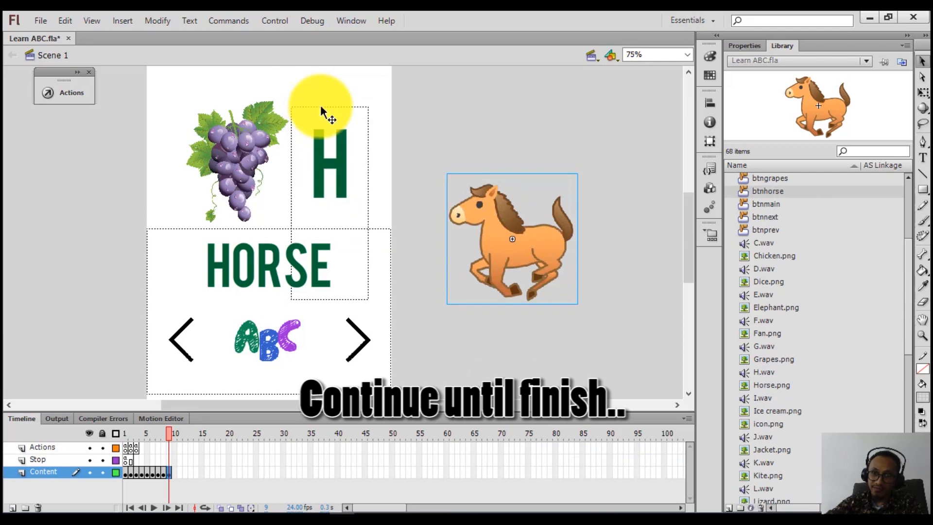
- Delete the horse instance beside the page and swap the grapes button on frame 9 for btnhorse
{"action": "right_click", "coordinate": [481, 219]}
{"action": "key", "text": "Escape"}
{"action": "key", "text": "Delete"}
{"action": "right_click", "coordinate": [242, 166]}
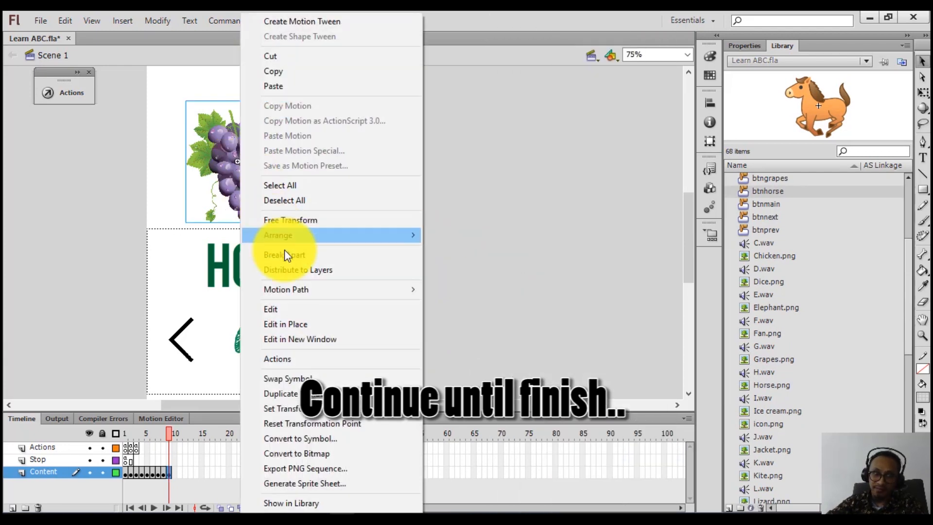
{"action": "left_click", "coordinate": [280, 376]}
{"action": "double_click", "coordinate": [414, 297]}
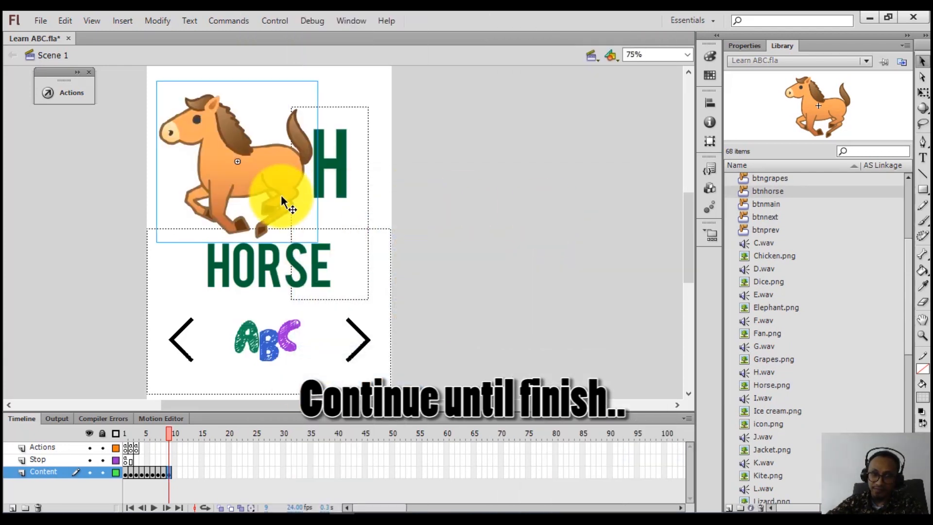
- Inside btnhorse, insert a keyframe on the Down state and add a new layer with a blank keyframe on Down
{"action": "double_click", "coordinate": [246, 191]}
{"action": "left_click", "coordinate": [184, 448]}
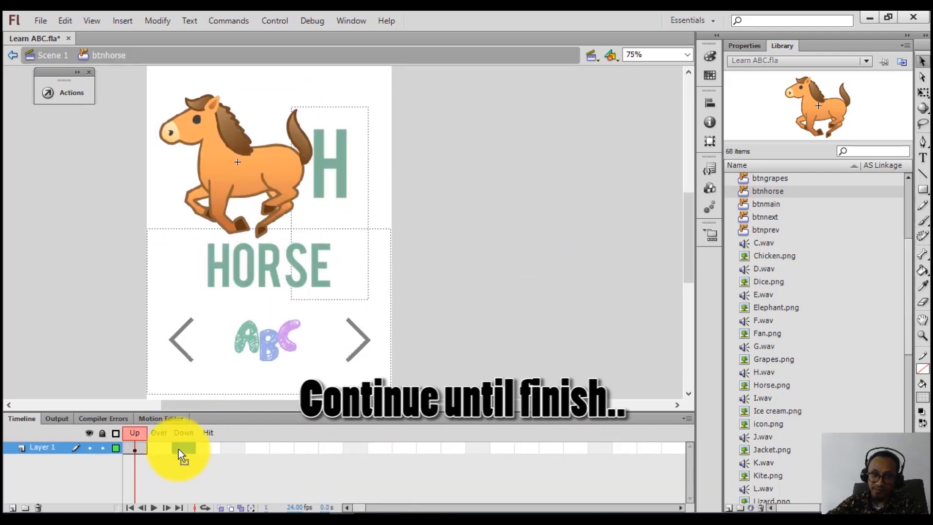
{"action": "right_click", "coordinate": [181, 448]}
{"action": "left_click", "coordinate": [250, 181]}
{"action": "left_click", "coordinate": [12, 508]}
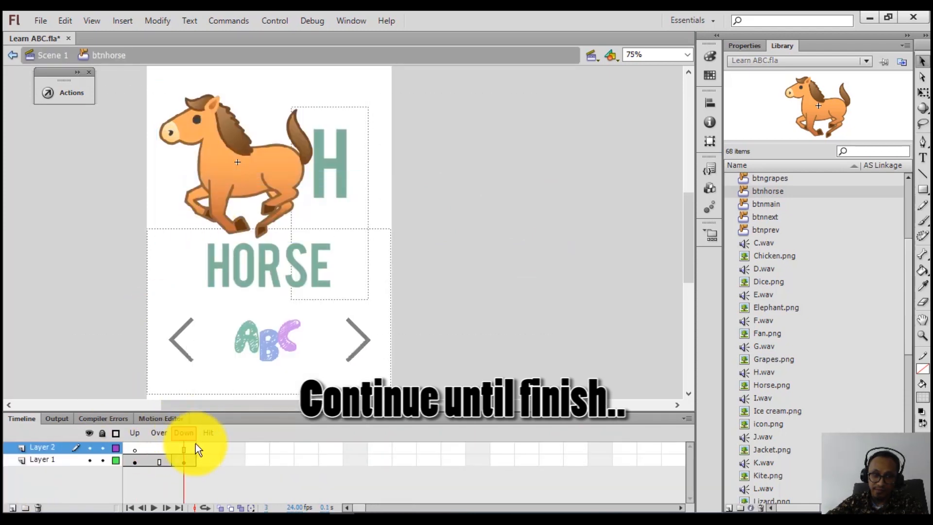
{"action": "right_click", "coordinate": [183, 447]}
{"action": "left_click", "coordinate": [270, 192]}
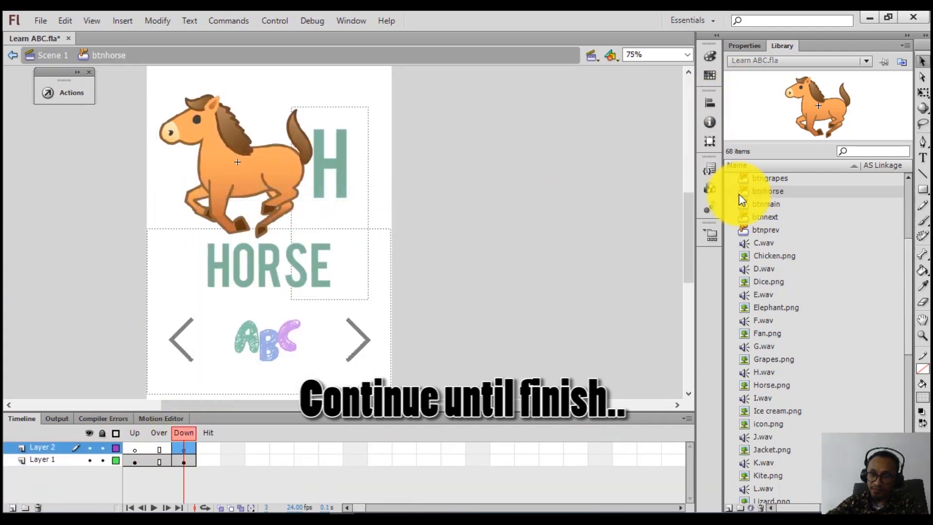
- Add H.wav to the Down frame of Layer 2 in btnhorse, change its sync mode, and return to Scene 1
{"action": "left_click_drag", "start_coordinate": [749, 383], "coordinate": [250, 198]}
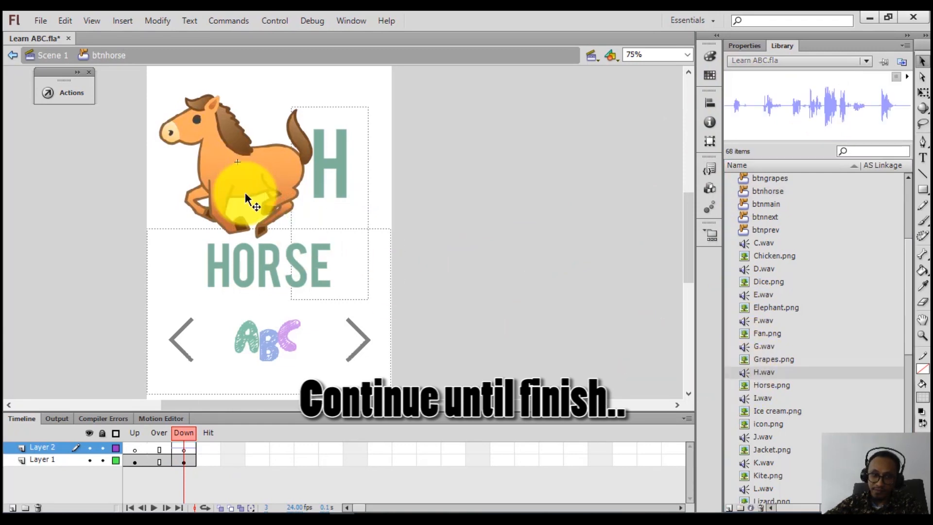
{"action": "left_click", "coordinate": [755, 47]}
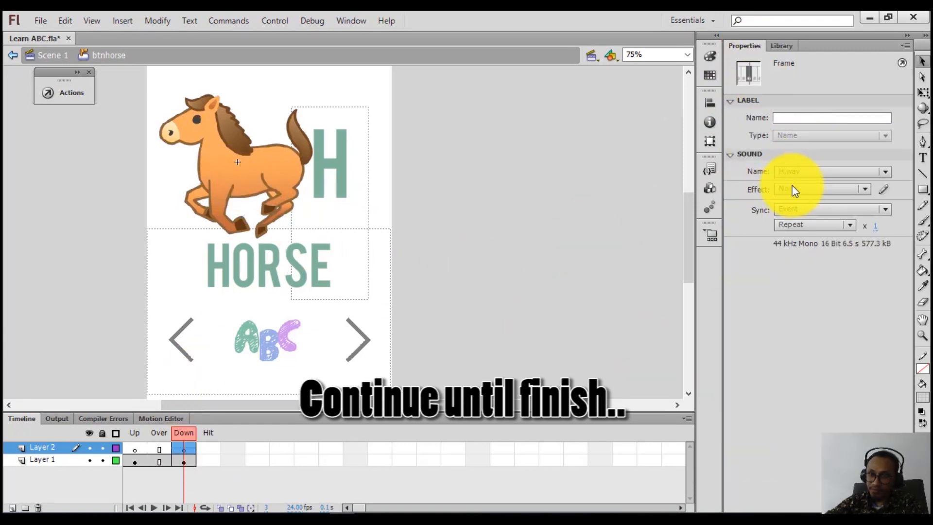
{"action": "left_click", "coordinate": [791, 210]}
{"action": "left_click", "coordinate": [788, 240]}
{"action": "double_click", "coordinate": [590, 238]}
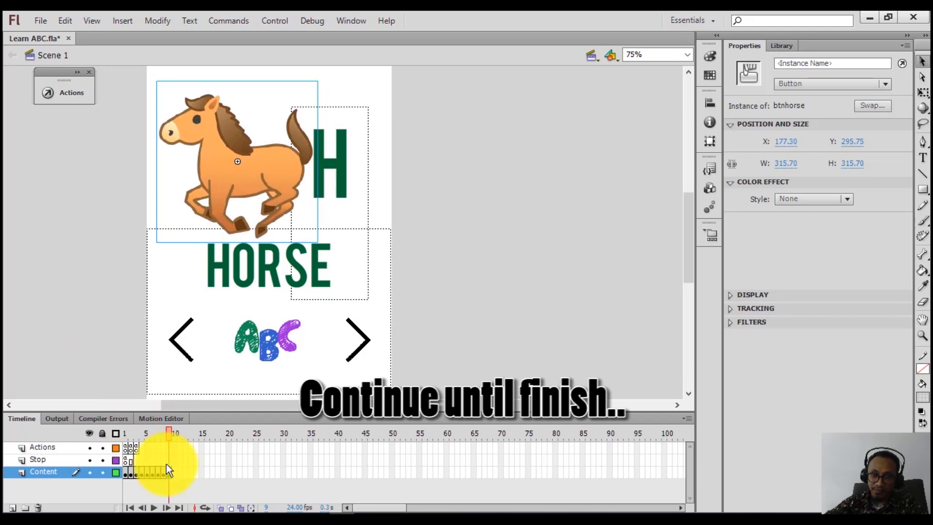
- Insert a keyframe at frame 10 of the Content layer and change its letter to I
{"action": "right_click", "coordinate": [173, 474]}
{"action": "left_click", "coordinate": [254, 204]}
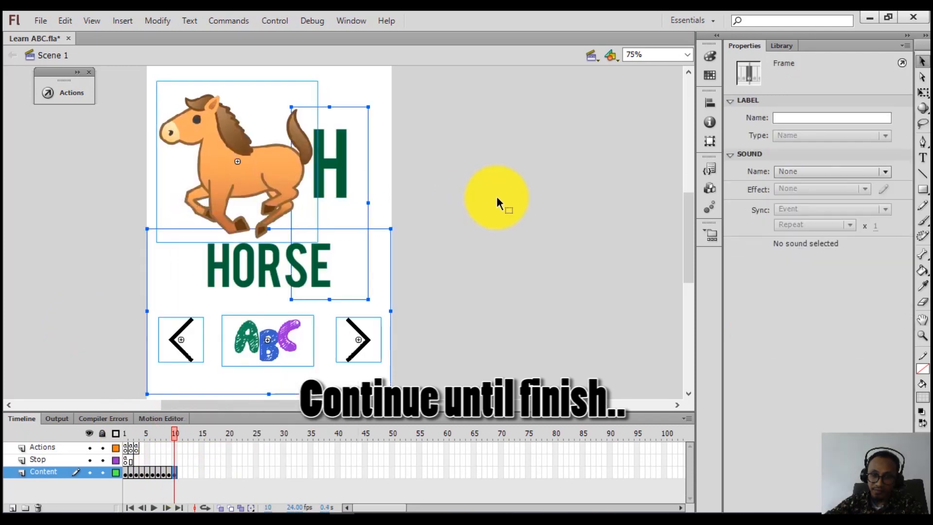
{"action": "left_click", "coordinate": [355, 161]}
{"action": "double_click", "coordinate": [354, 162]}
{"action": "double_click", "coordinate": [336, 162]}
{"action": "type", "text": "I"}
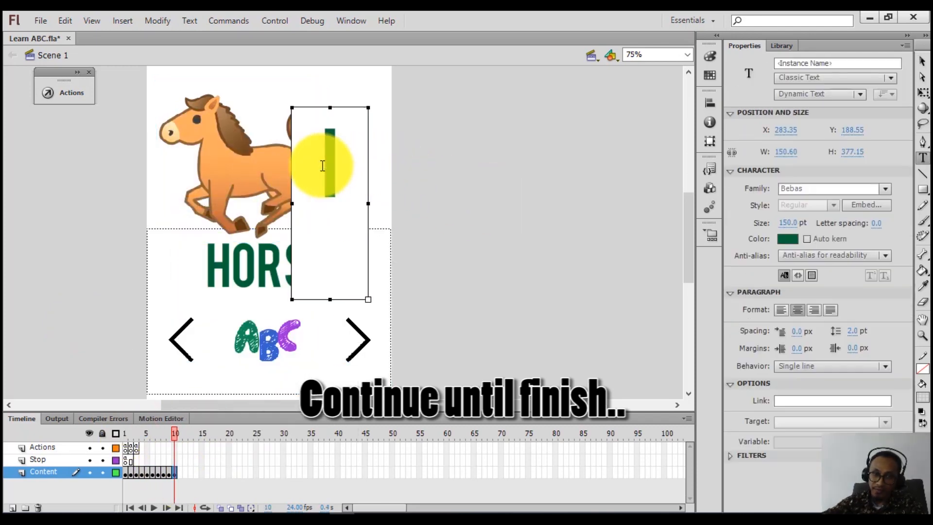
- Replace the word on frame 10 with ICE CREAM
{"action": "left_click", "coordinate": [782, 45]}
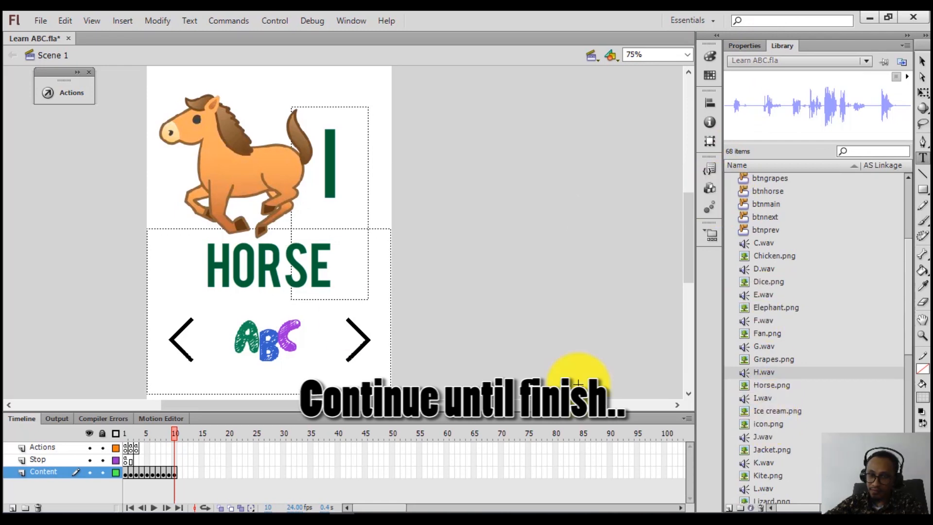
{"action": "double_click", "coordinate": [262, 262]}
{"action": "double_click", "coordinate": [263, 265]}
{"action": "type", "text": "ICE CRE"}
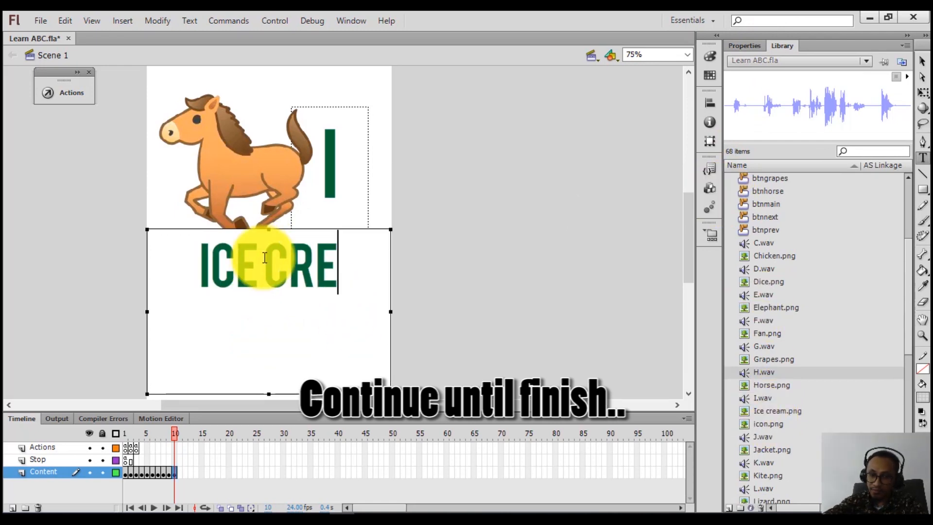
{"action": "type", "text": "AM"}
{"action": "key", "text": "Escape"}
- Place Ice cream.png beside the page and convert it to a button symbol named btnice
{"action": "left_click_drag", "start_coordinate": [754, 416], "coordinate": [471, 275]}
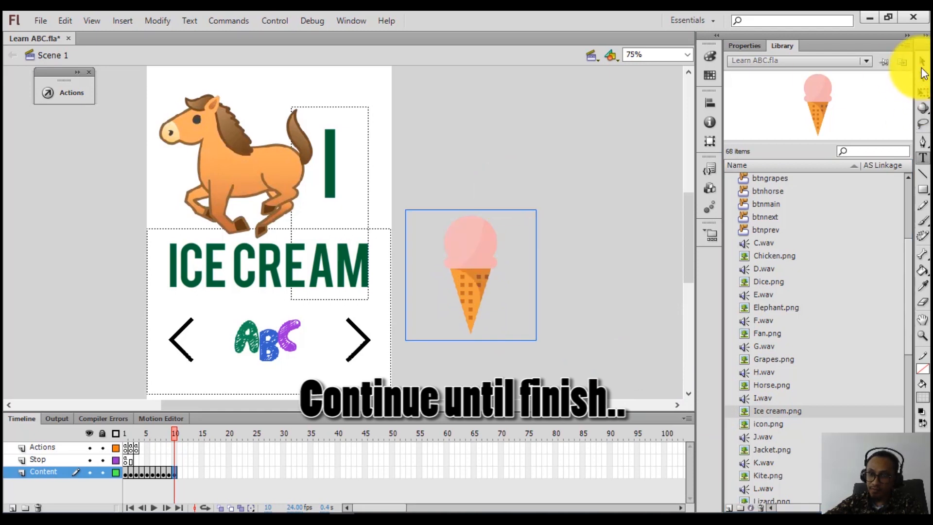
{"action": "left_click", "coordinate": [922, 61]}
{"action": "right_click", "coordinate": [491, 258]}
{"action": "left_click", "coordinate": [549, 452]}
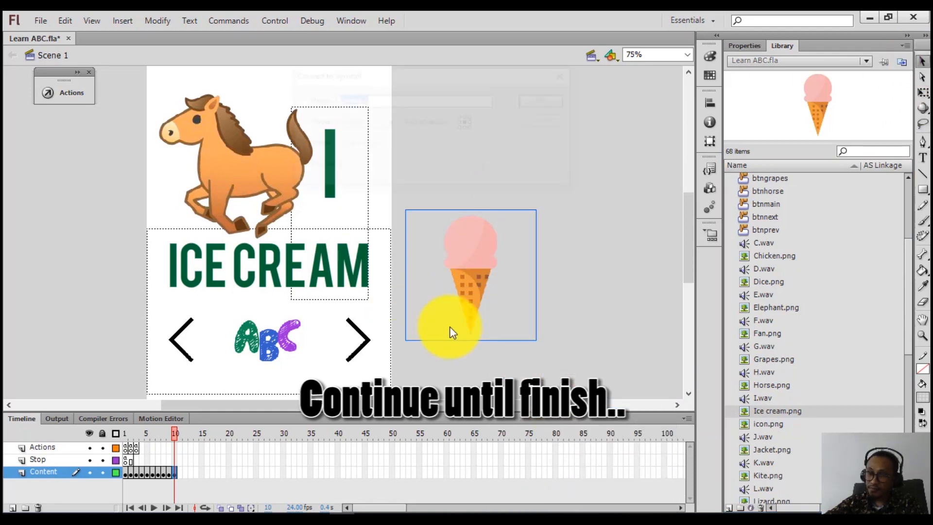
{"action": "type", "text": "btnice"}
{"action": "key", "text": "Return"}
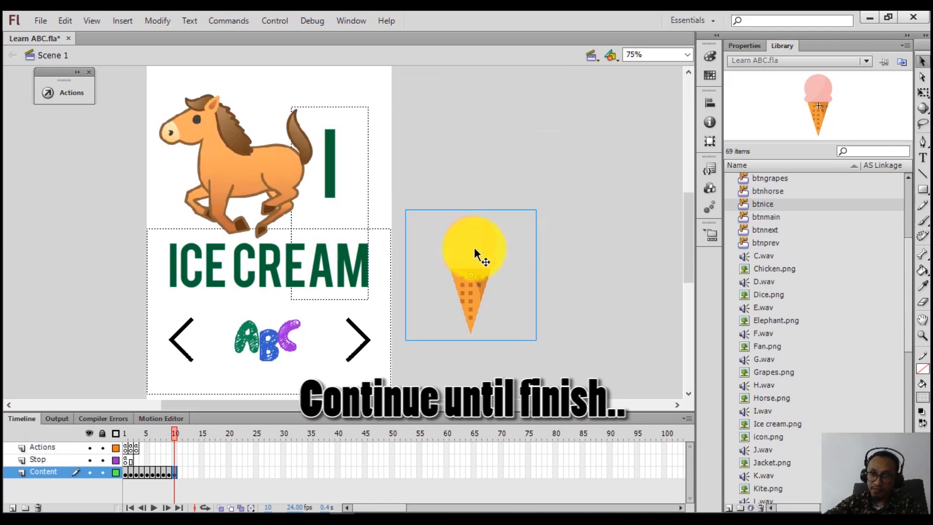
- Delete the ice cream instance beside the page and swap the horse button on frame 10 for btnice
{"action": "key", "text": "Delete"}
{"action": "left_click", "coordinate": [263, 167]}
{"action": "right_click", "coordinate": [262, 166]}
{"action": "left_click", "coordinate": [327, 377]}
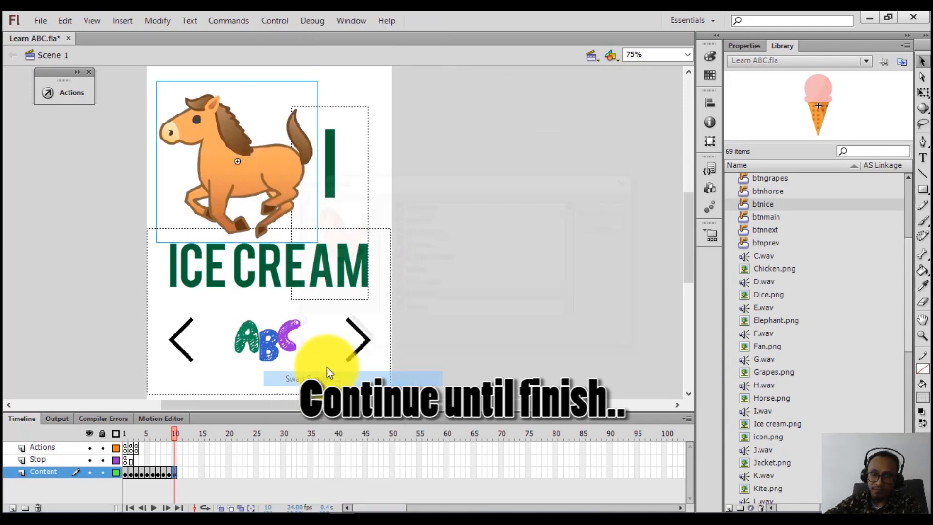
{"action": "left_click", "coordinate": [412, 311]}
{"action": "left_click", "coordinate": [608, 207]}
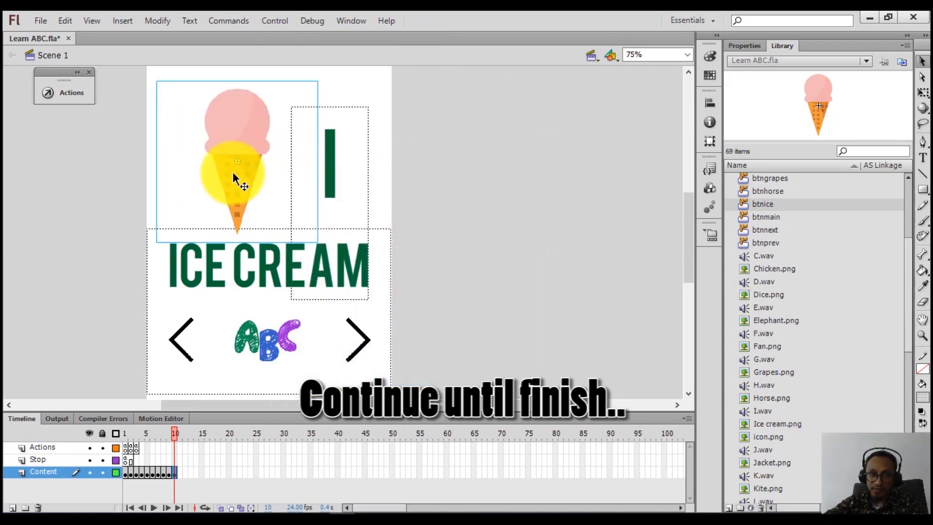
- Inside the ice cream button, insert a keyframe on the Down state and add a layer with a blank Down keyframe
{"action": "double_click", "coordinate": [232, 172]}
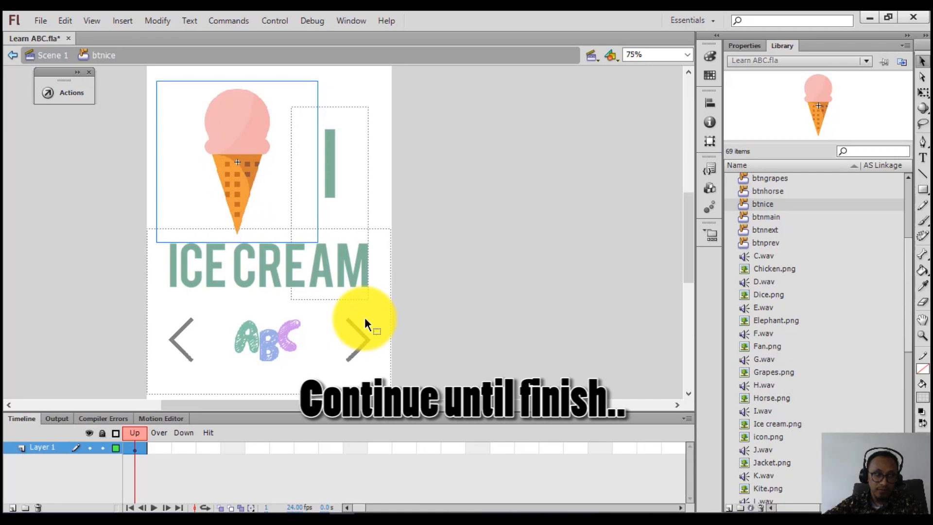
{"action": "right_click", "coordinate": [188, 447]}
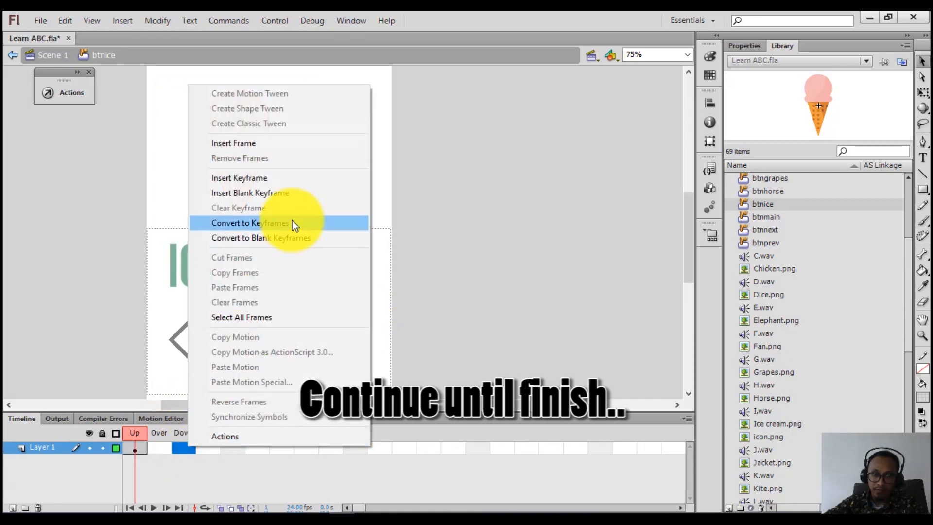
{"action": "left_click", "coordinate": [281, 188]}
{"action": "left_click", "coordinate": [13, 507]}
{"action": "right_click", "coordinate": [183, 447]}
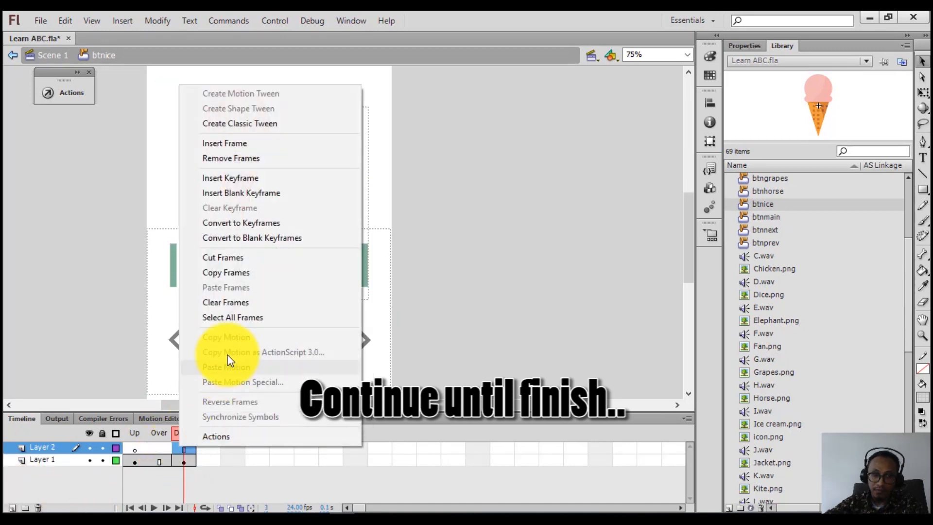
{"action": "left_click", "coordinate": [250, 196]}
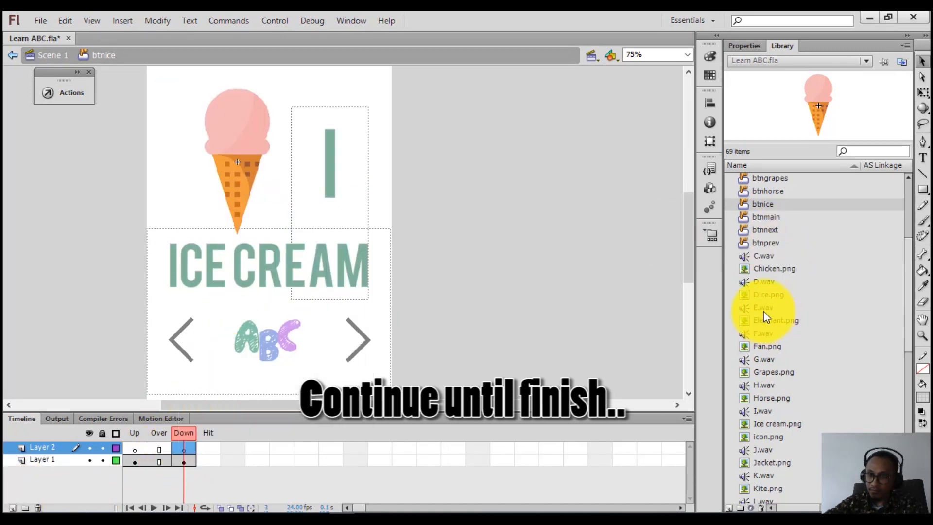
- Add I.wav to the new layer's Down frame, set its sync to Start, and return to Scene 1
{"action": "left_click_drag", "start_coordinate": [758, 430], "coordinate": [240, 333]}
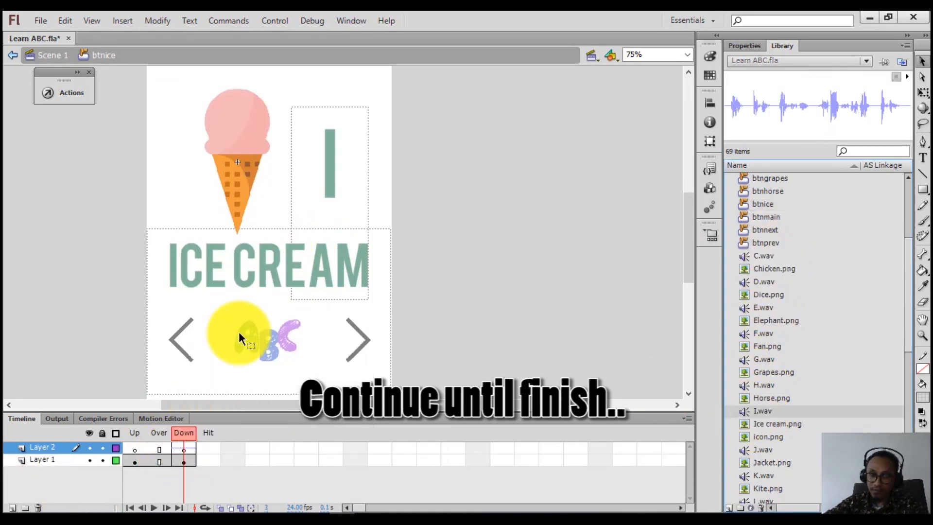
{"action": "left_click", "coordinate": [744, 46]}
{"action": "left_click", "coordinate": [182, 447]}
{"action": "left_click", "coordinate": [796, 210]}
{"action": "left_click", "coordinate": [791, 241]}
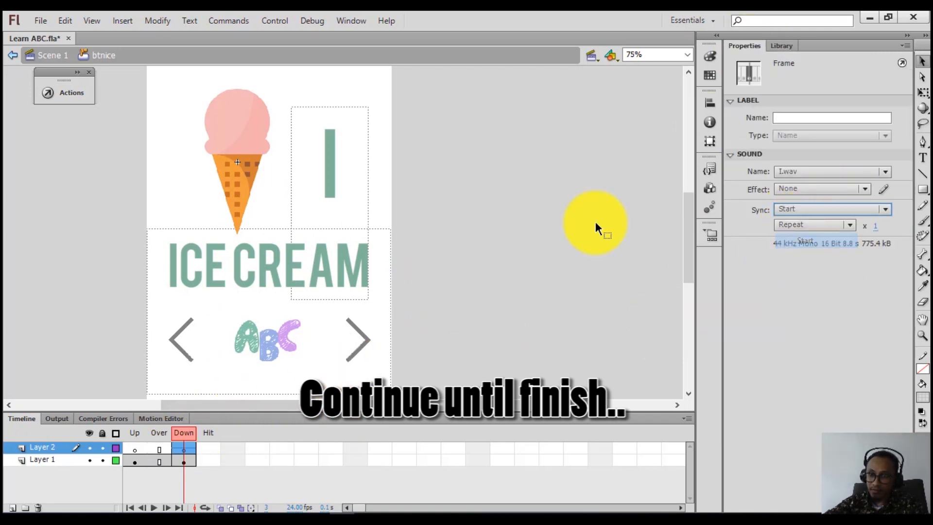
{"action": "double_click", "coordinate": [428, 278]}
- Insert a keyframe at frame 11 of the Content layer and change its letter to J
{"action": "right_click", "coordinate": [180, 472]}
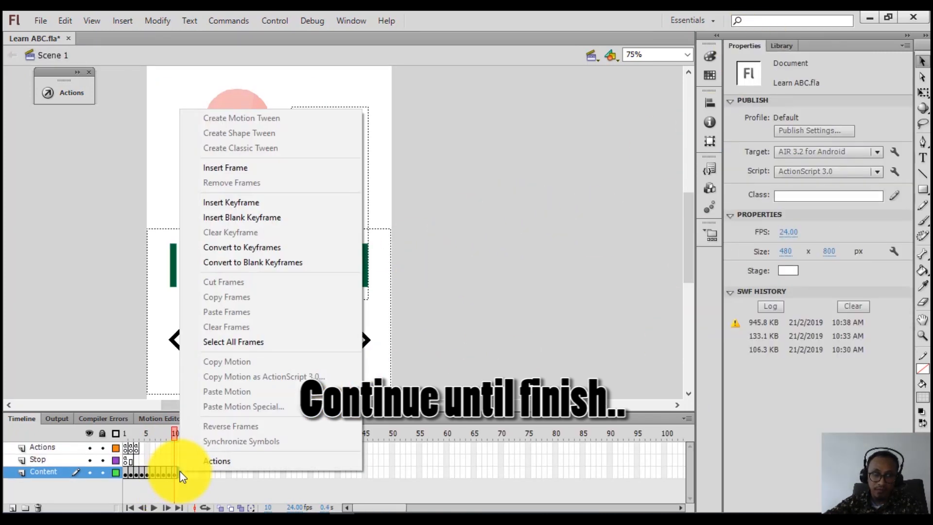
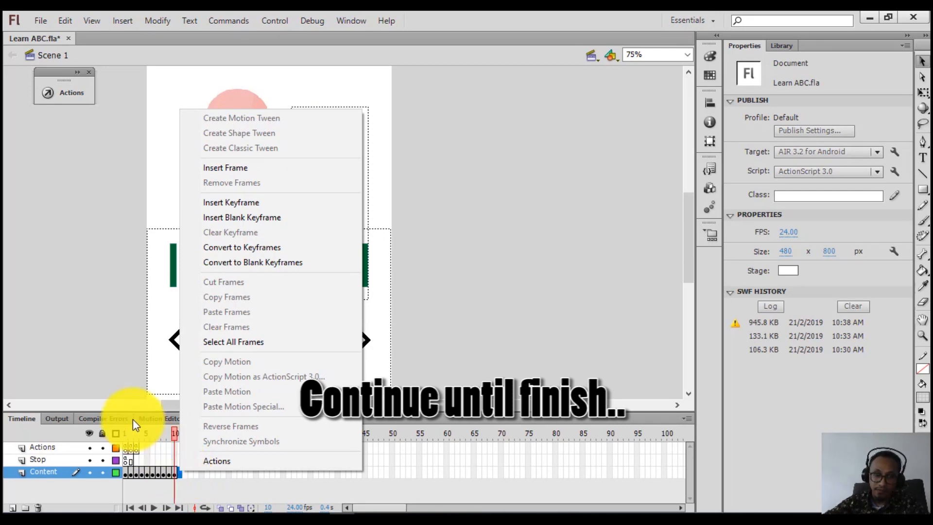
{"action": "left_click", "coordinate": [238, 202]}
{"action": "left_click", "coordinate": [490, 214]}
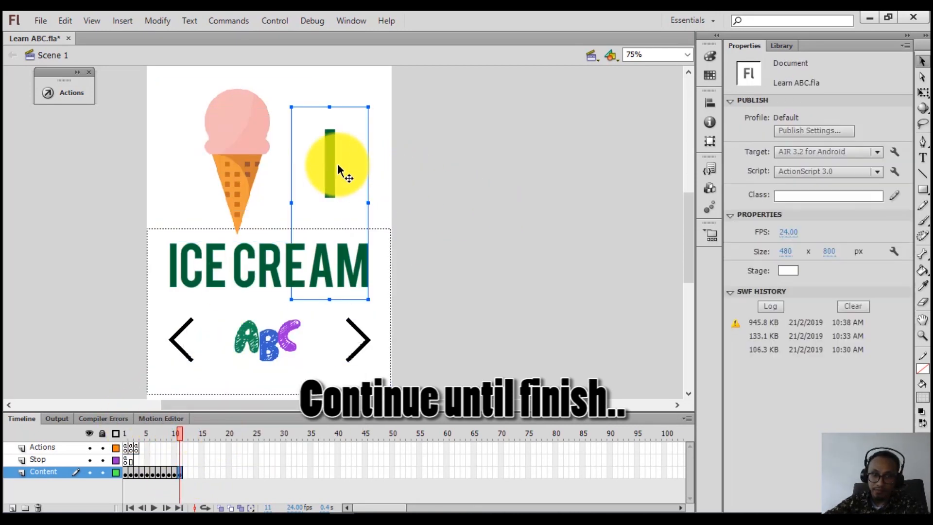
{"action": "double_click", "coordinate": [324, 162]}
{"action": "type", "text": "J"}
- Replace the word on frame 11 with JACKET
{"action": "left_click", "coordinate": [246, 261]}
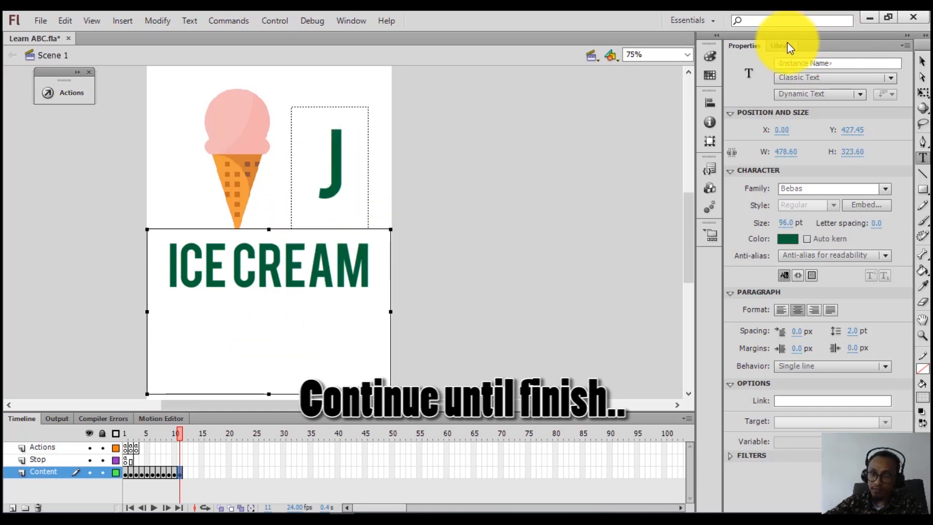
{"action": "left_click", "coordinate": [782, 45]}
{"action": "double_click", "coordinate": [271, 268]}
{"action": "type", "text": "JACKET"}
{"action": "left_click", "coordinate": [477, 200]}
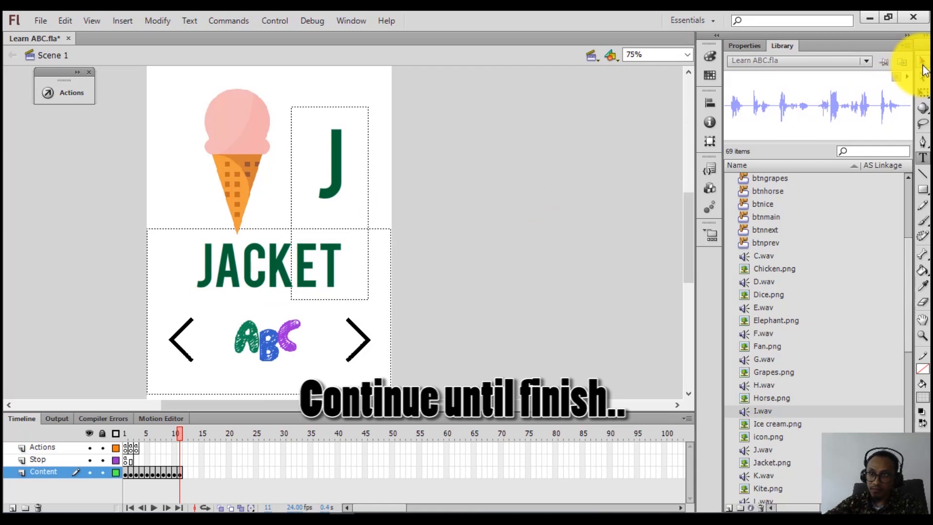
- Place Jacket.png beside the page and convert it to a button symbol named btnjacket
{"action": "scroll", "coordinate": [774, 401], "scroll_direction": "down", "scroll_amount": 1}
{"action": "left_click_drag", "start_coordinate": [763, 427], "coordinate": [532, 223]}
{"action": "right_click", "coordinate": [532, 223]}
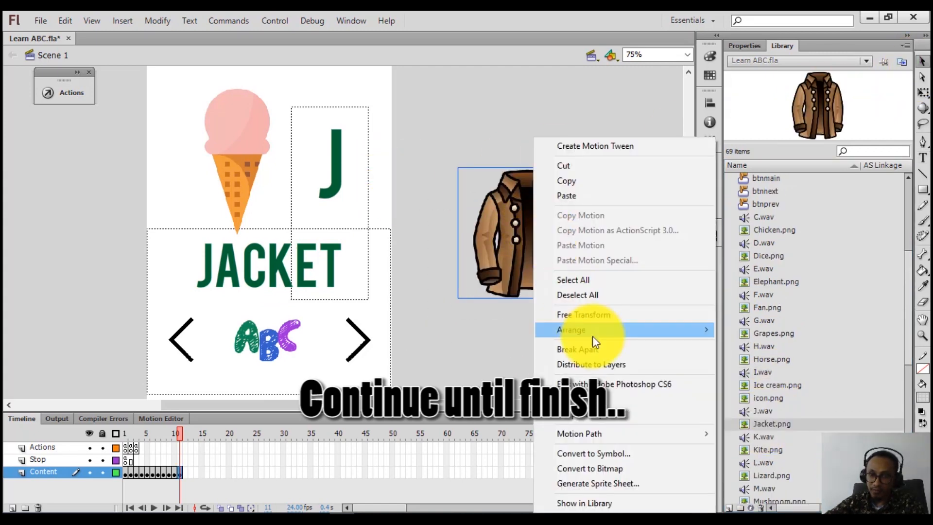
{"action": "left_click", "coordinate": [583, 453]}
{"action": "type", "text": "btnjacket"}
{"action": "key", "text": "Return"}
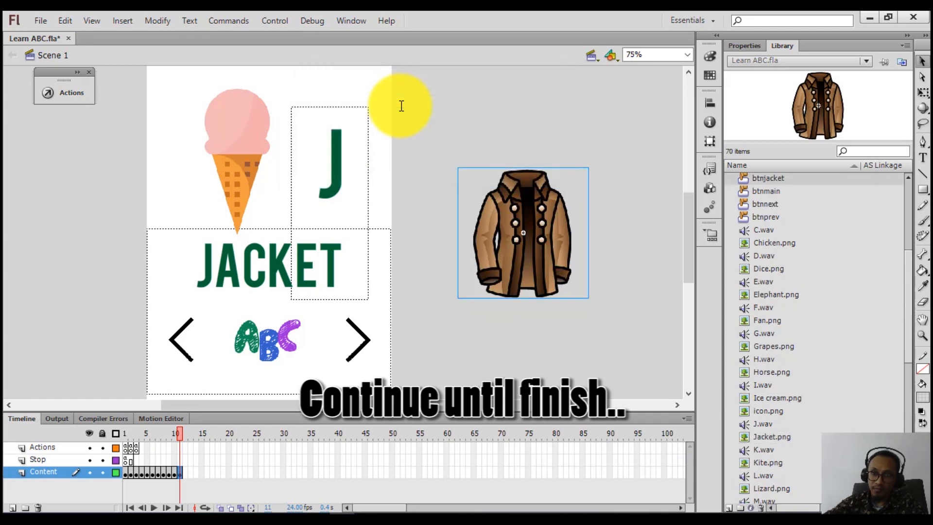
- Delete the jacket instance beside the page and swap the ice cream button on frame 11 for btnjacket
{"action": "right_click", "coordinate": [227, 183]}
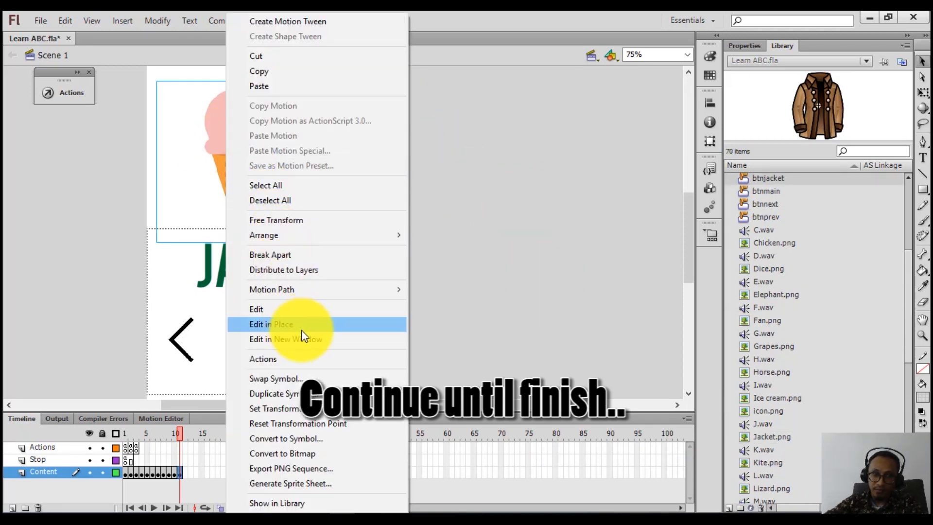
{"action": "left_click", "coordinate": [301, 379]}
{"action": "left_click", "coordinate": [421, 322]}
{"action": "double_click", "coordinate": [421, 322]}
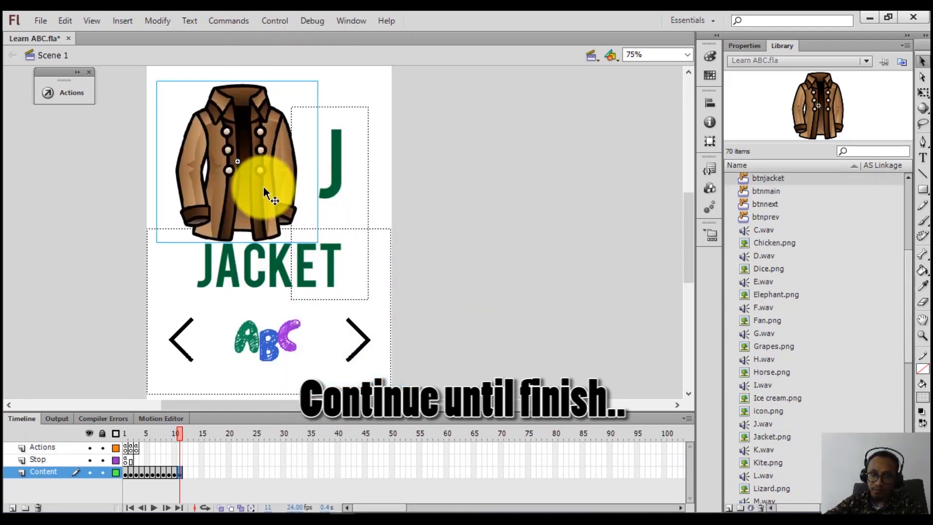
- Inside the jacket button, insert a keyframe on the Down state and add a layer with a blank Down keyframe
{"action": "double_click", "coordinate": [263, 185]}
{"action": "right_click", "coordinate": [187, 453]}
{"action": "left_click", "coordinate": [238, 184]}
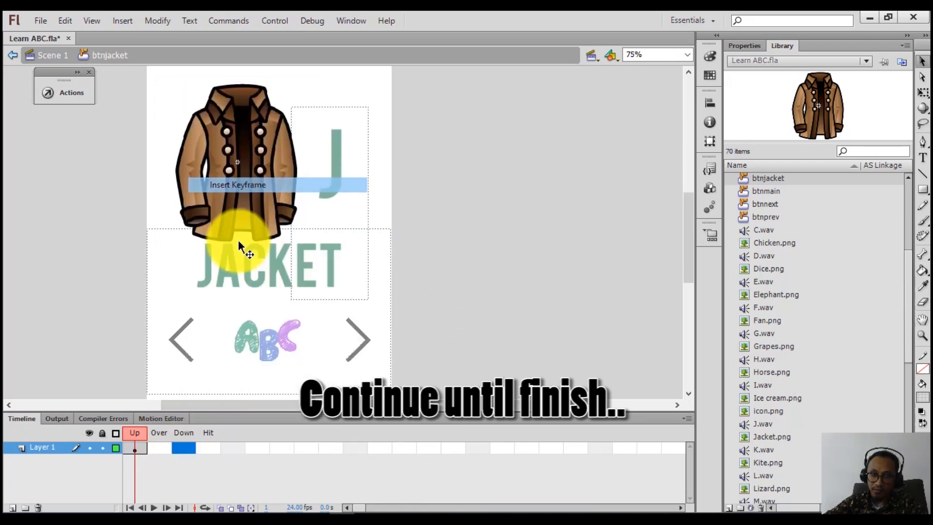
{"action": "left_click", "coordinate": [13, 508]}
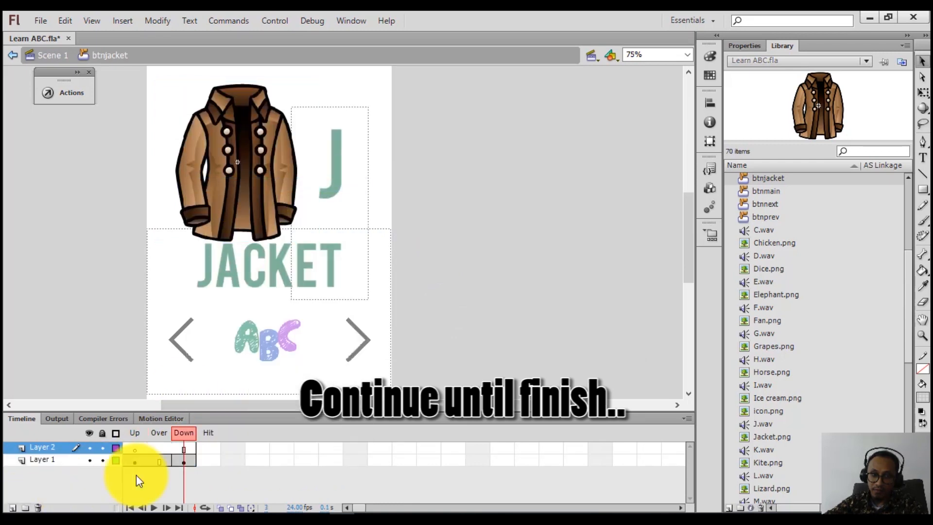
{"action": "right_click", "coordinate": [180, 450]}
{"action": "left_click", "coordinate": [258, 199]}
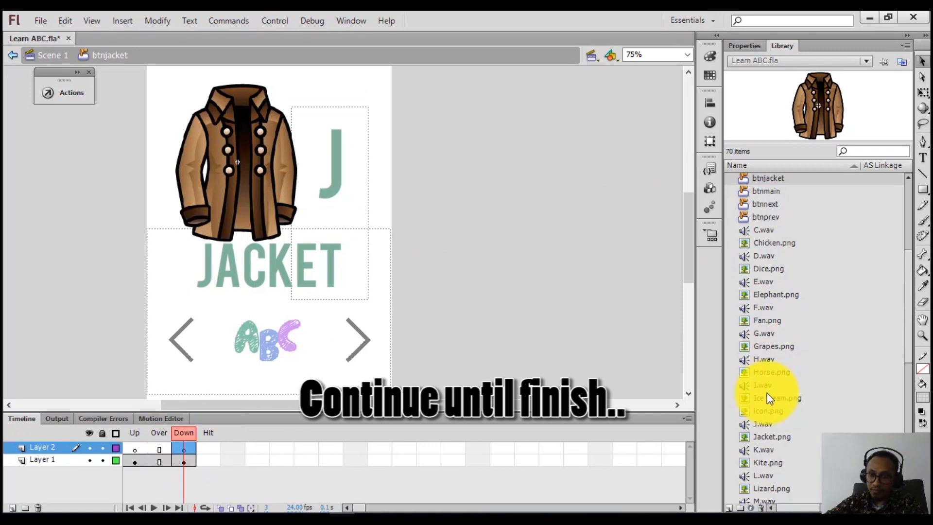
- Add J.wav to the new layer's Down frame, set its sync to Start, and return to Scene 1
{"action": "left_click_drag", "start_coordinate": [742, 428], "coordinate": [230, 174]}
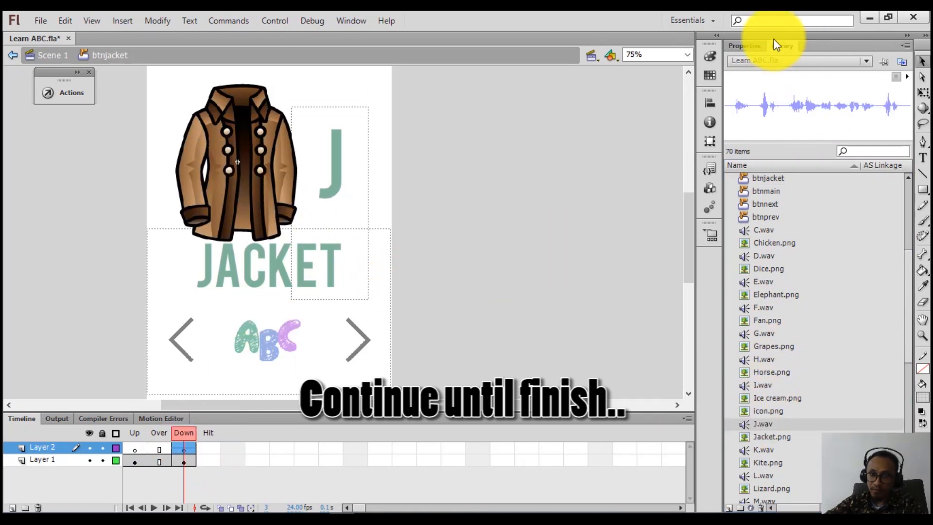
{"action": "left_click", "coordinate": [744, 46]}
{"action": "left_click", "coordinate": [806, 212]}
{"action": "left_click", "coordinate": [798, 239]}
{"action": "double_click", "coordinate": [552, 224]}
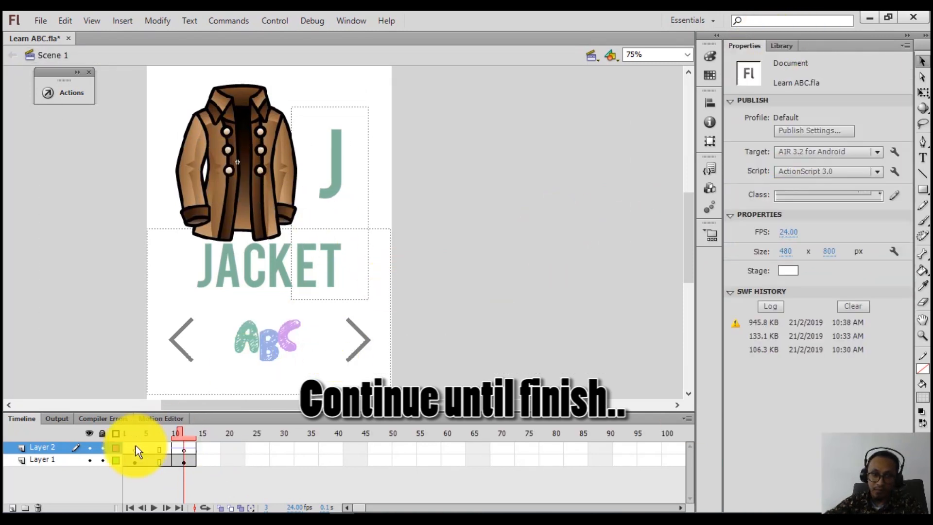
- Insert a keyframe at frame 12 of the Content layer and change its letter to K
{"action": "left_click", "coordinate": [183, 470]}
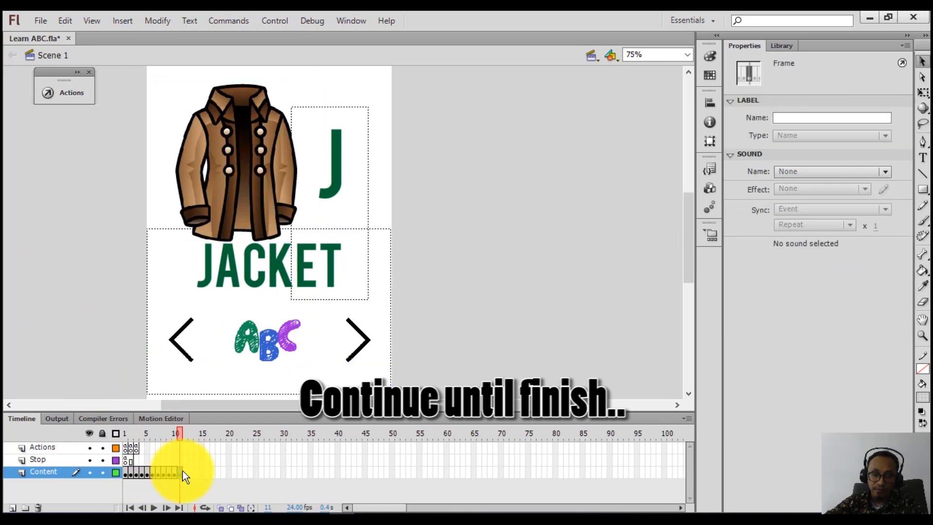
{"action": "right_click", "coordinate": [185, 470]}
{"action": "left_click", "coordinate": [241, 205]}
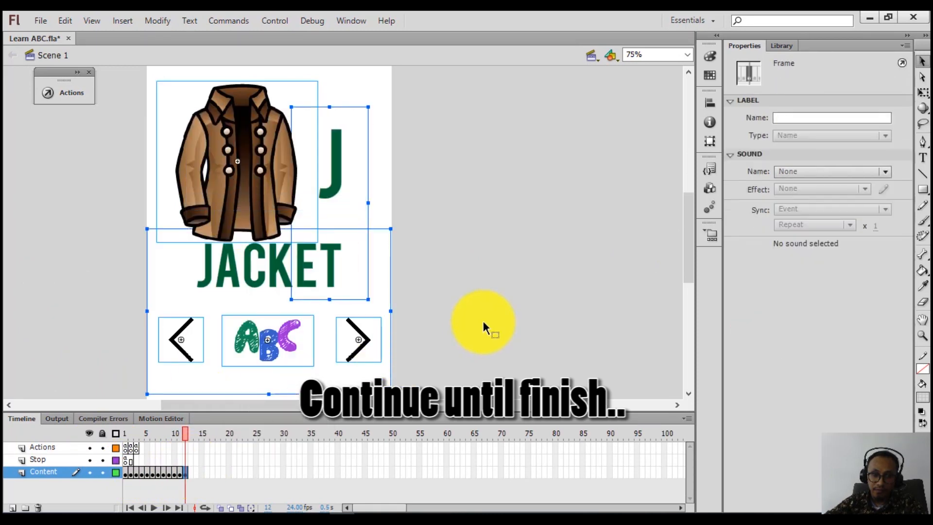
{"action": "left_click", "coordinate": [335, 183]}
{"action": "double_click", "coordinate": [327, 182]}
{"action": "type", "text": "K"}
- Replace the word on frame 12 with KITE
{"action": "left_click", "coordinate": [267, 263]}
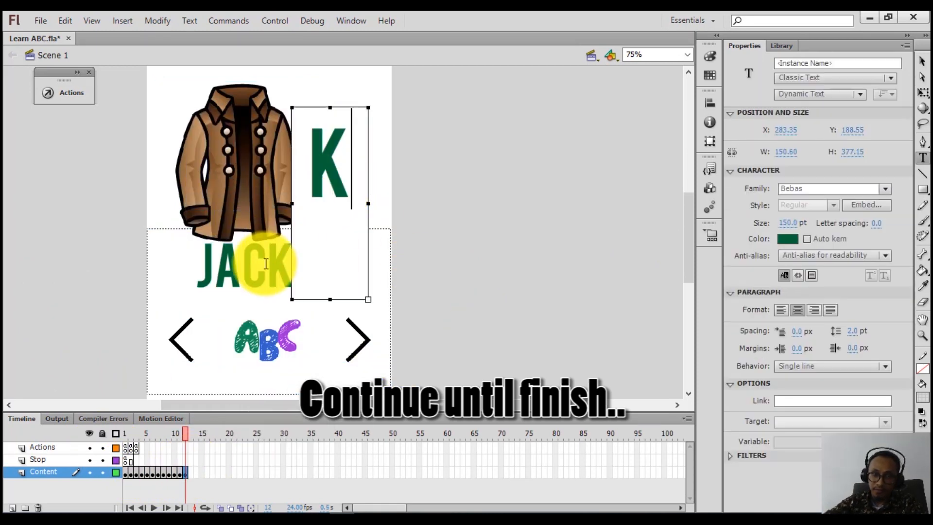
{"action": "double_click", "coordinate": [267, 262]}
{"action": "type", "text": "KITE"}
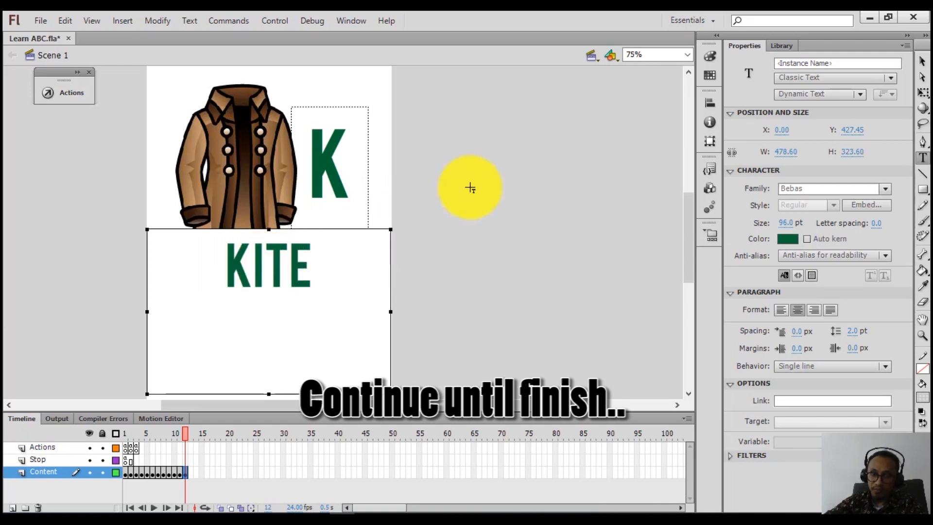
{"action": "left_click", "coordinate": [470, 187]}
- Place Kite.png beside the page and convert it to a button symbol named btnkite
{"action": "left_click", "coordinate": [794, 46]}
{"action": "left_click_drag", "start_coordinate": [753, 467], "coordinate": [524, 276]}
{"action": "left_click", "coordinate": [923, 62]}
{"action": "left_click", "coordinate": [509, 270]}
{"action": "right_click", "coordinate": [509, 270]}
{"action": "left_click", "coordinate": [551, 454]}
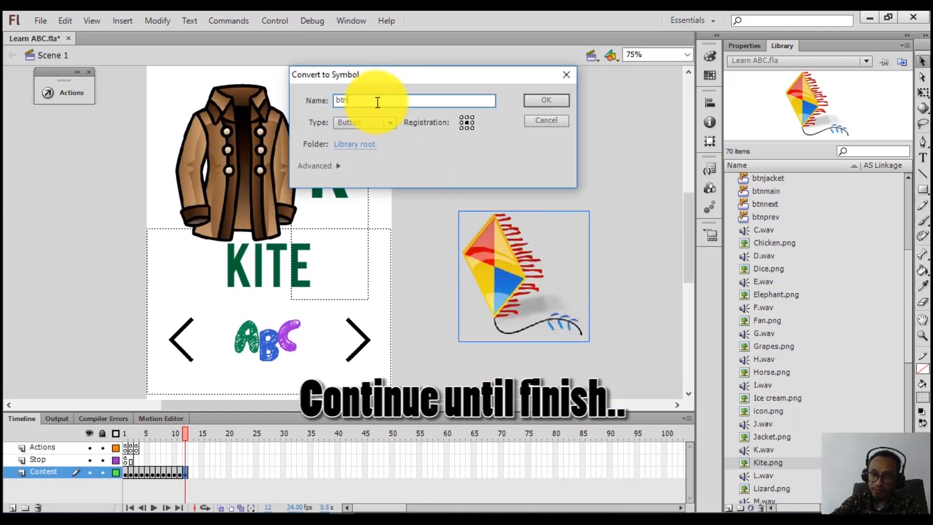
{"action": "type", "text": "btnkite"}
{"action": "key", "text": "Return"}
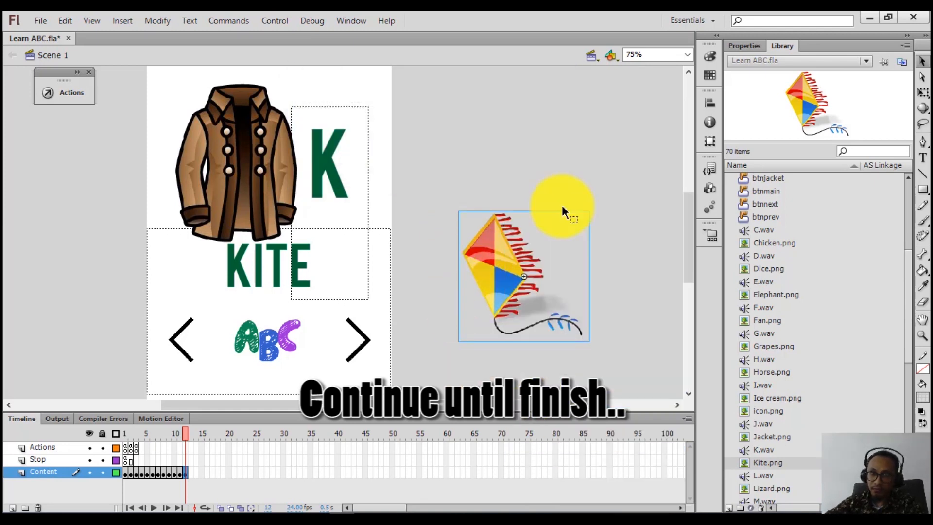
- Delete the kite instance beside the page and swap the jacket button on frame 12 for btnkite
{"action": "right_click", "coordinate": [249, 196]}
{"action": "left_click", "coordinate": [291, 378]}
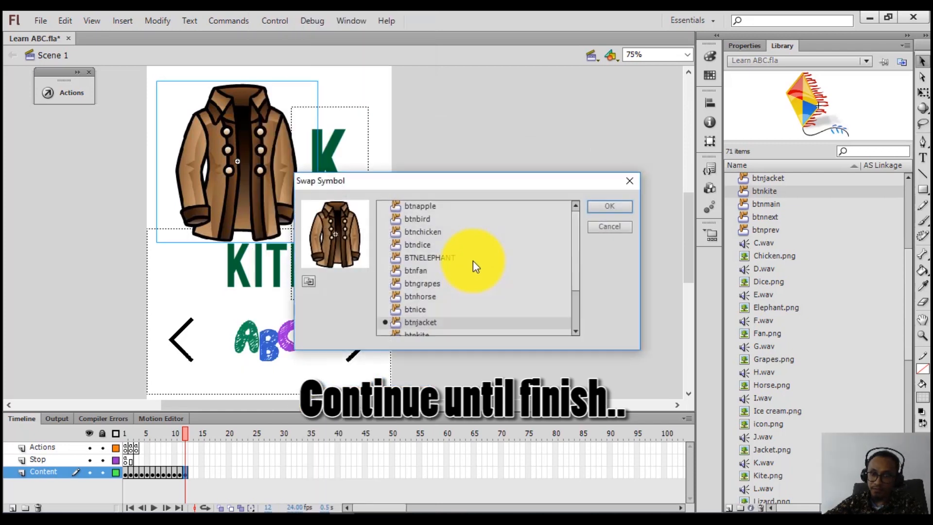
{"action": "left_click", "coordinate": [407, 333]}
{"action": "left_click", "coordinate": [610, 206]}
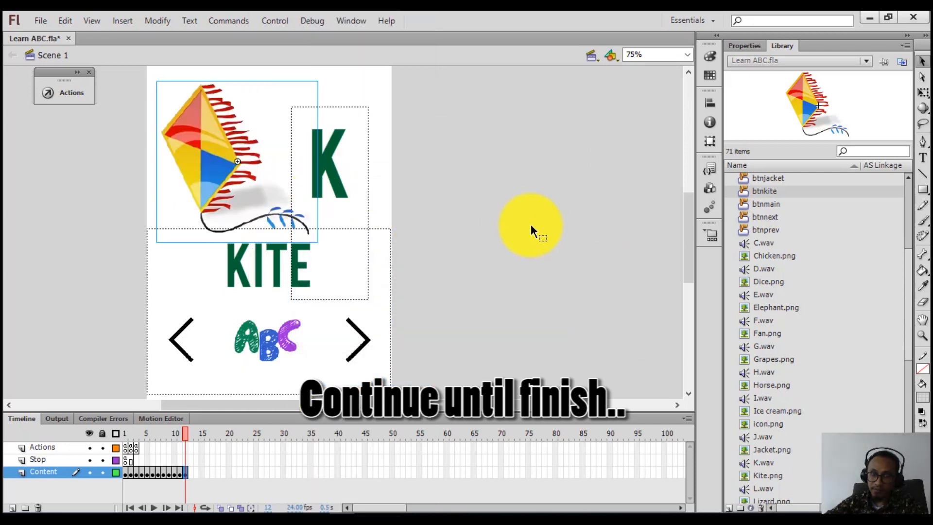
{"action": "left_click", "coordinate": [531, 224]}
- Inside the kite button, insert a keyframe on the Down state and add a layer with a blank Down keyframe
{"action": "left_click", "coordinate": [216, 190]}
{"action": "double_click", "coordinate": [210, 180]}
{"action": "right_click", "coordinate": [185, 447]}
{"action": "left_click", "coordinate": [234, 178]}
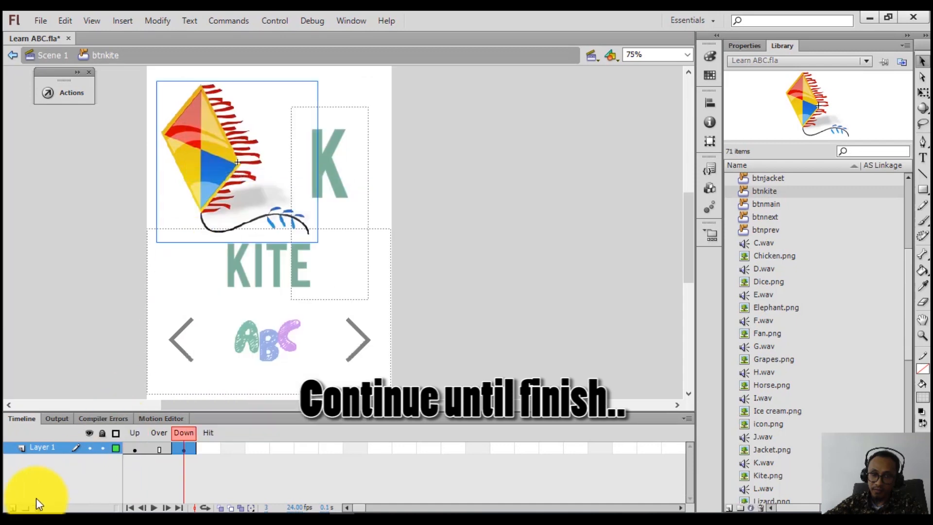
{"action": "left_click", "coordinate": [103, 483]}
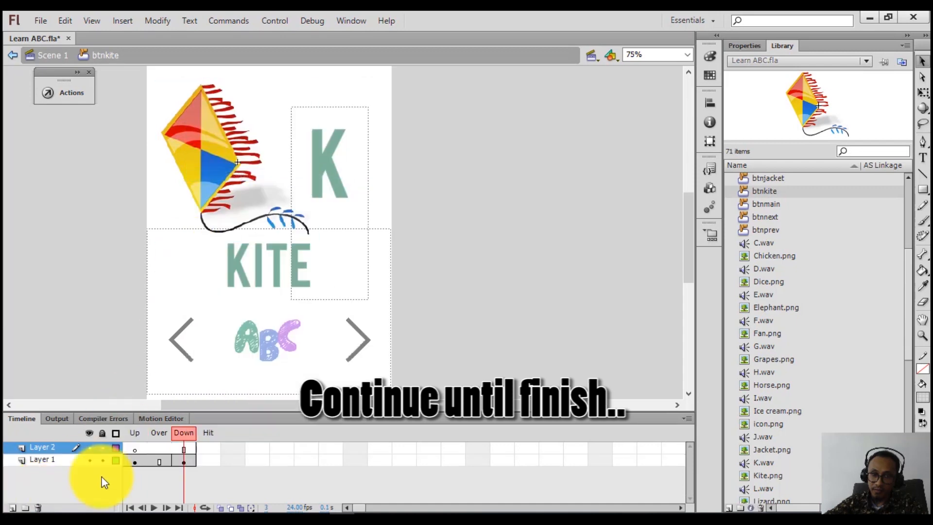
{"action": "right_click", "coordinate": [184, 447]}
{"action": "left_click", "coordinate": [250, 191]}
- Add K.wav to the new layer's Down frame, set its sync to Start, and return to Scene 1
{"action": "scroll", "coordinate": [798, 413], "scroll_direction": "down", "scroll_amount": 2}
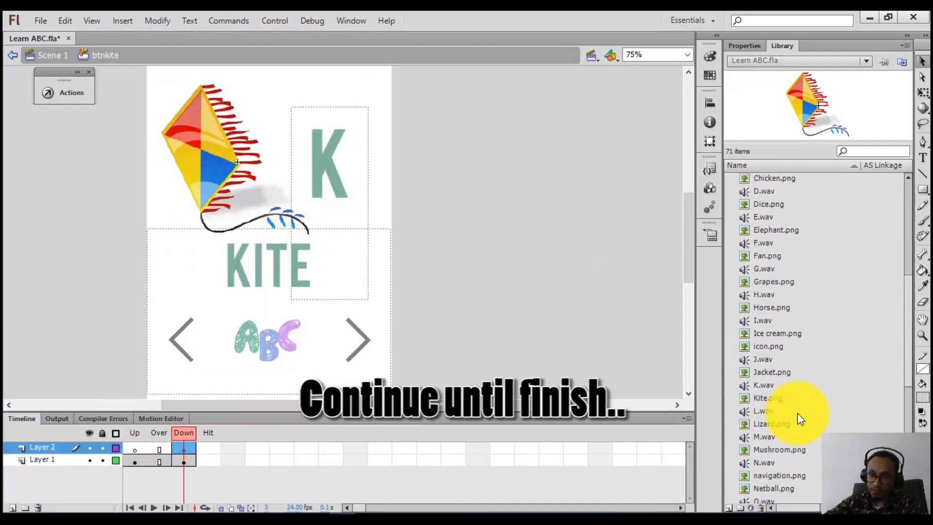
{"action": "scroll", "coordinate": [797, 413], "scroll_direction": "down", "scroll_amount": 1}
{"action": "left_click_drag", "start_coordinate": [303, 255], "coordinate": [304, 256]}
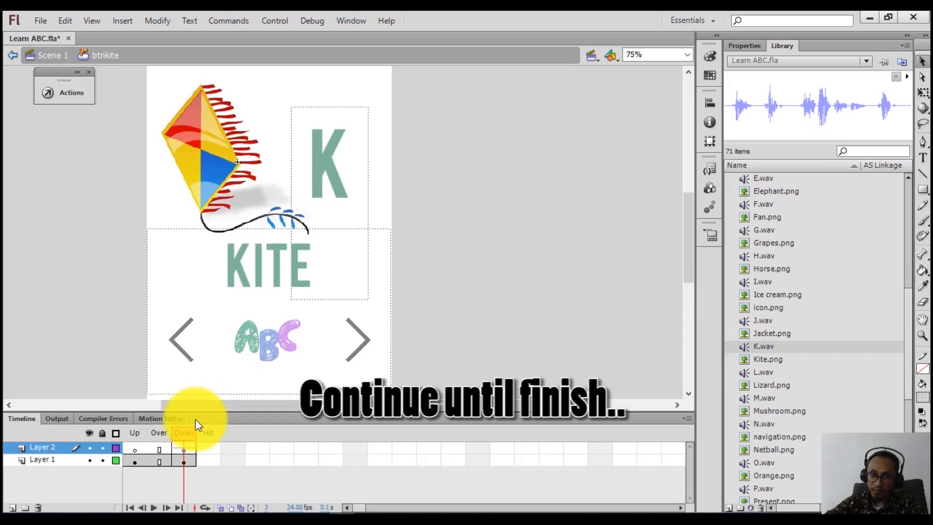
{"action": "left_click", "coordinate": [744, 46]}
{"action": "left_click", "coordinate": [183, 448]}
{"action": "left_click", "coordinate": [798, 210]}
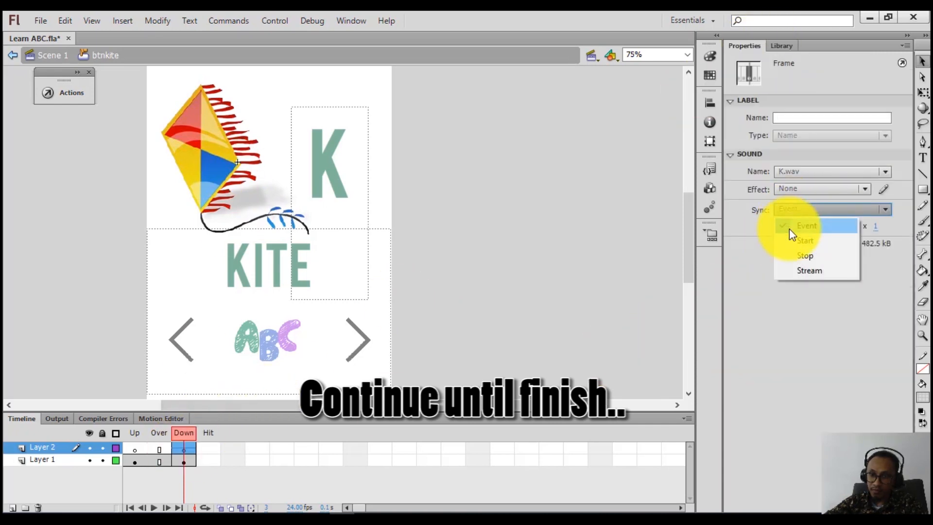
{"action": "left_click", "coordinate": [792, 240]}
{"action": "left_click", "coordinate": [573, 208]}
{"action": "double_click", "coordinate": [63, 293]}
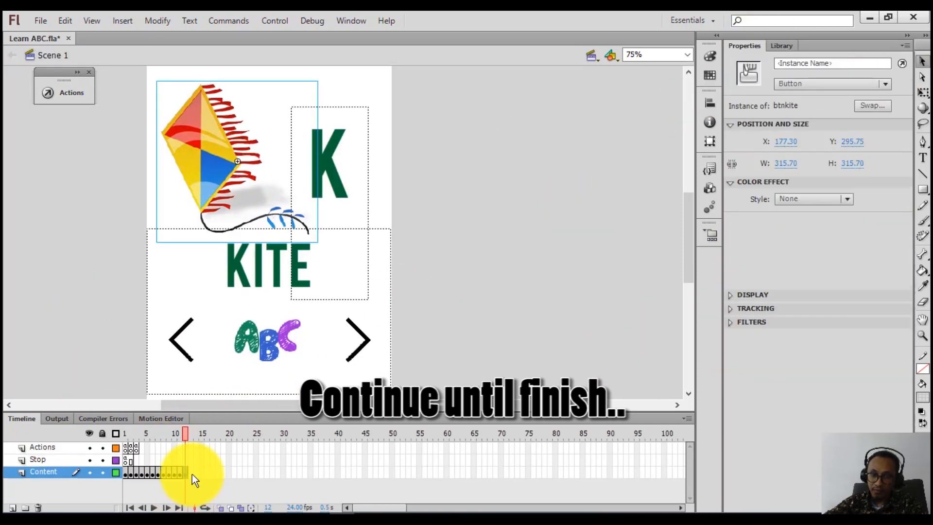
- Insert a keyframe at frame 13 of the Content layer and change its letter to L
{"action": "right_click", "coordinate": [191, 474]}
{"action": "left_click", "coordinate": [240, 205]}
{"action": "left_click", "coordinate": [435, 195]}
{"action": "double_click", "coordinate": [339, 160]}
{"action": "type", "text": "L"}
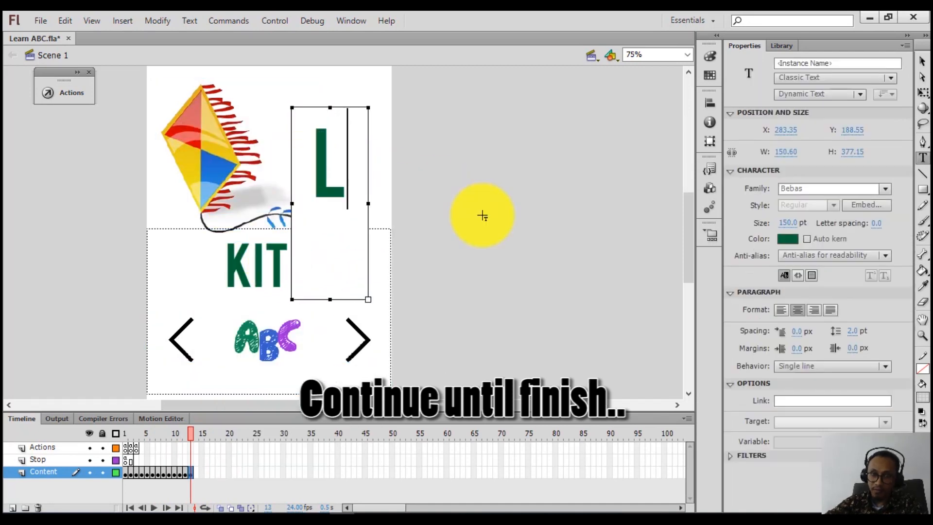
- Change the word KITE to LIZARD on frame 13
{"action": "left_click", "coordinate": [482, 215]}
{"action": "left_click", "coordinate": [250, 260]}
{"action": "left_click", "coordinate": [787, 46]}
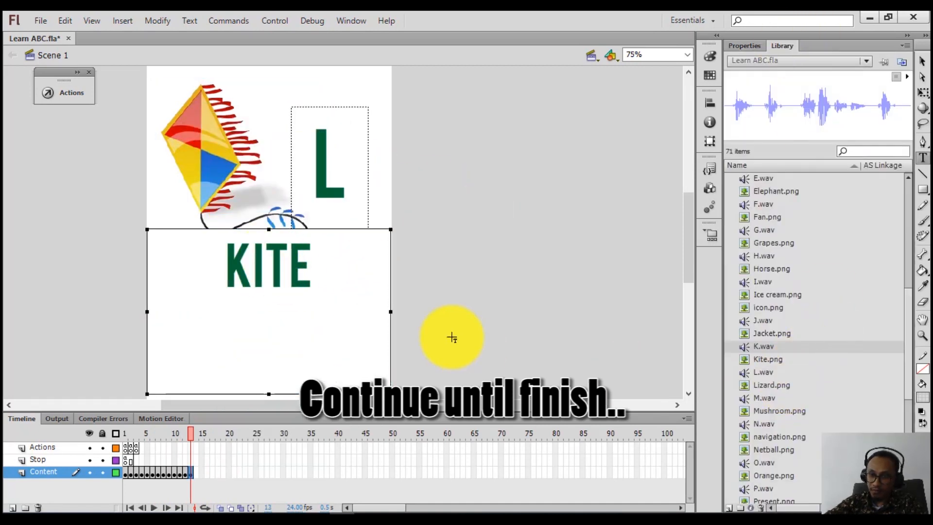
{"action": "left_click_drag", "start_coordinate": [228, 264], "coordinate": [353, 270]}
{"action": "type", "text": "LIZARD"}
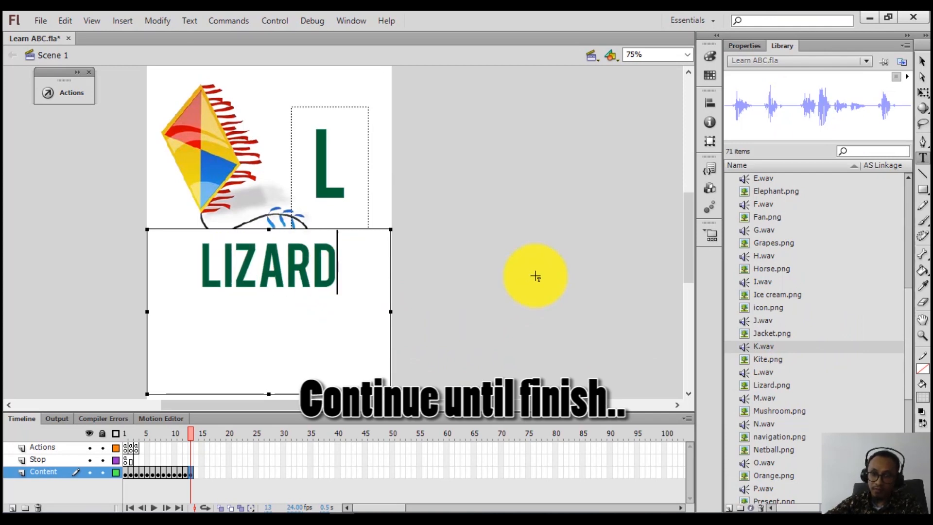
{"action": "left_click", "coordinate": [536, 275]}
- Place Lizard.png beside the page and convert it to a button symbol named btnlizard
{"action": "left_click", "coordinate": [745, 46]}
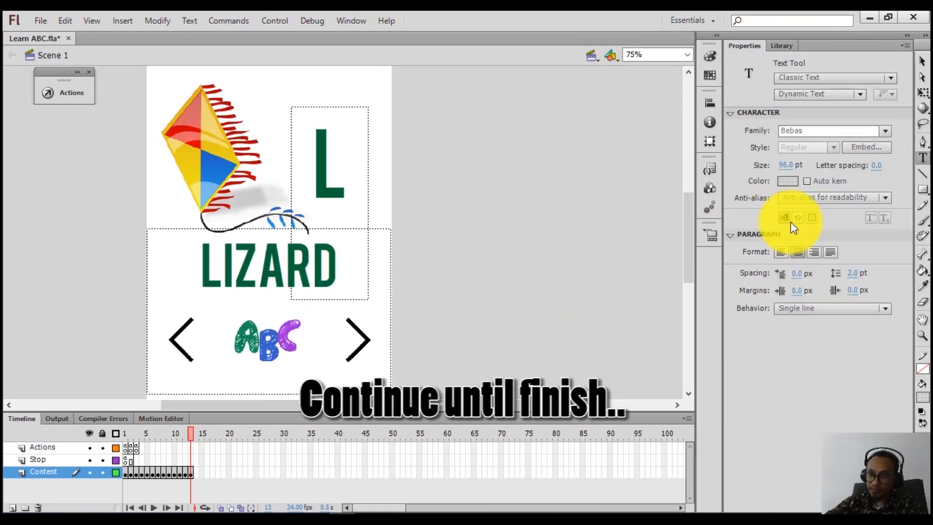
{"action": "left_click", "coordinate": [777, 46]}
{"action": "left_click_drag", "start_coordinate": [744, 391], "coordinate": [576, 286]}
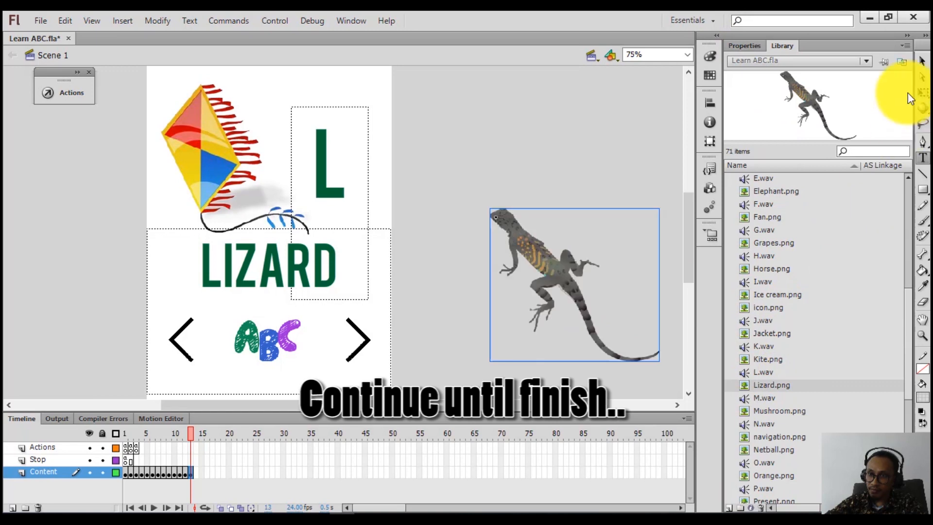
{"action": "left_click_drag", "start_coordinate": [542, 260], "coordinate": [522, 260]}
{"action": "right_click", "coordinate": [522, 260]}
{"action": "left_click", "coordinate": [581, 453]}
{"action": "type", "text": "btnlizard"}
{"action": "key", "text": "Return"}
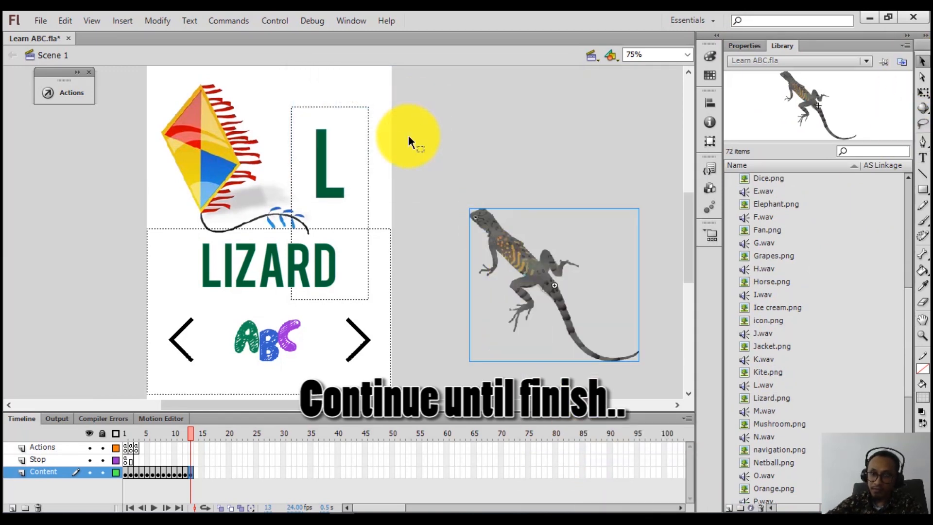
- Delete the lizard instance beside the page and swap the kite button on frame 13 for btnlizard
{"action": "key", "text": "Delete"}
{"action": "right_click", "coordinate": [242, 161]}
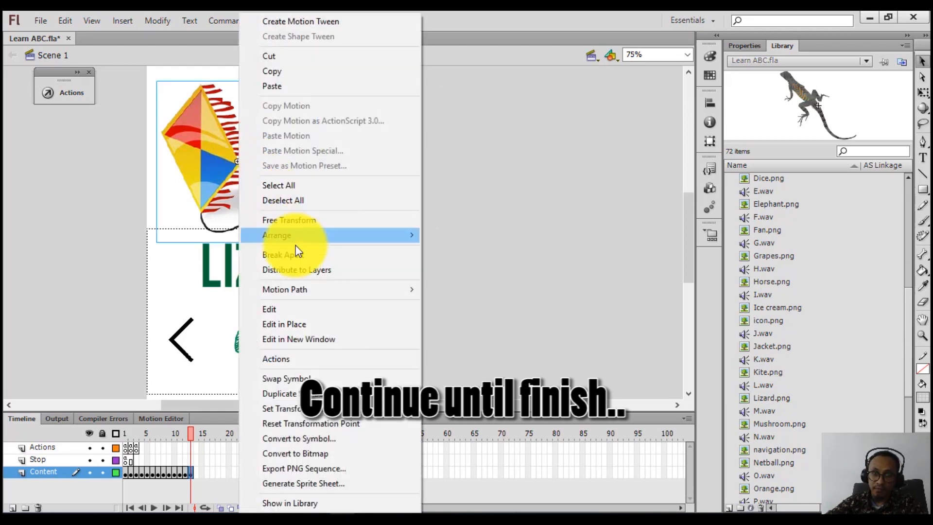
{"action": "left_click", "coordinate": [273, 377]}
{"action": "double_click", "coordinate": [428, 278]}
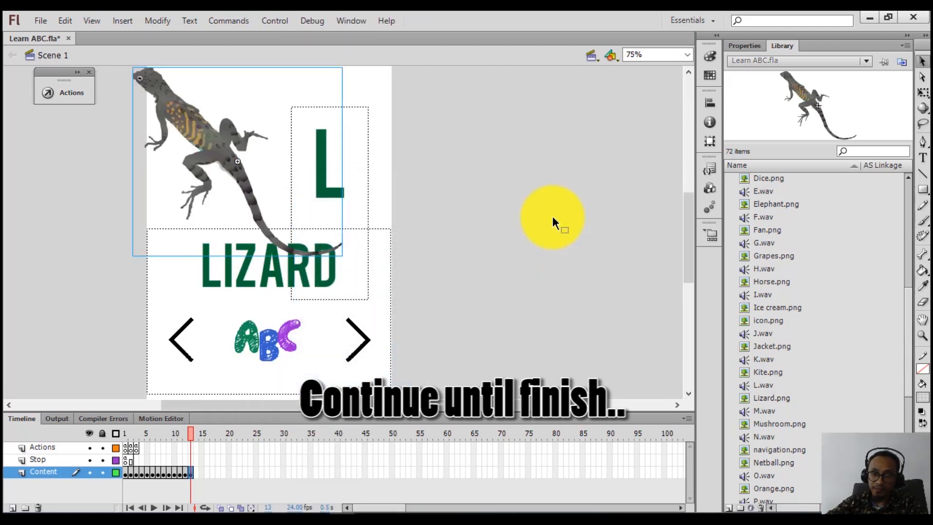
- Scale down the lizard button on the page so it fits above its word, left of the letter
{"action": "scroll", "coordinate": [276, 220], "scroll_direction": "up", "scroll_amount": 1}
{"action": "key", "text": "q"}
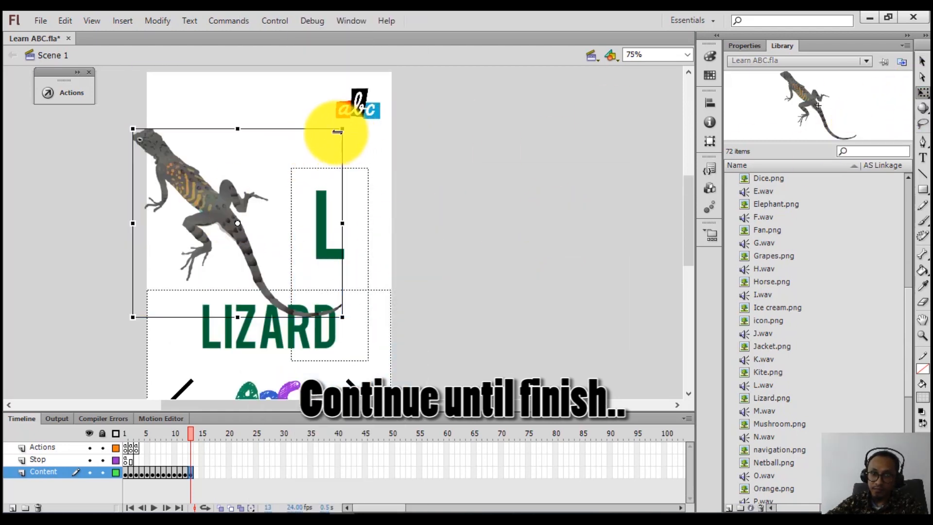
{"action": "left_click_drag", "start_coordinate": [342, 130], "coordinate": [311, 157]}
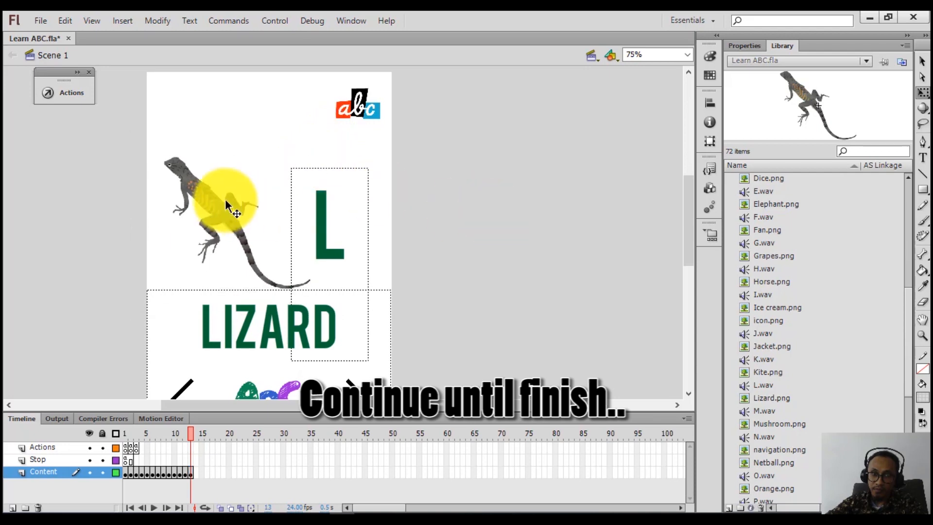
- Inside the lizard button, insert a keyframe on the Down state and add a layer with a blank Down keyframe
{"action": "double_click", "coordinate": [226, 197]}
{"action": "left_click", "coordinate": [922, 60]}
{"action": "right_click", "coordinate": [184, 448]}
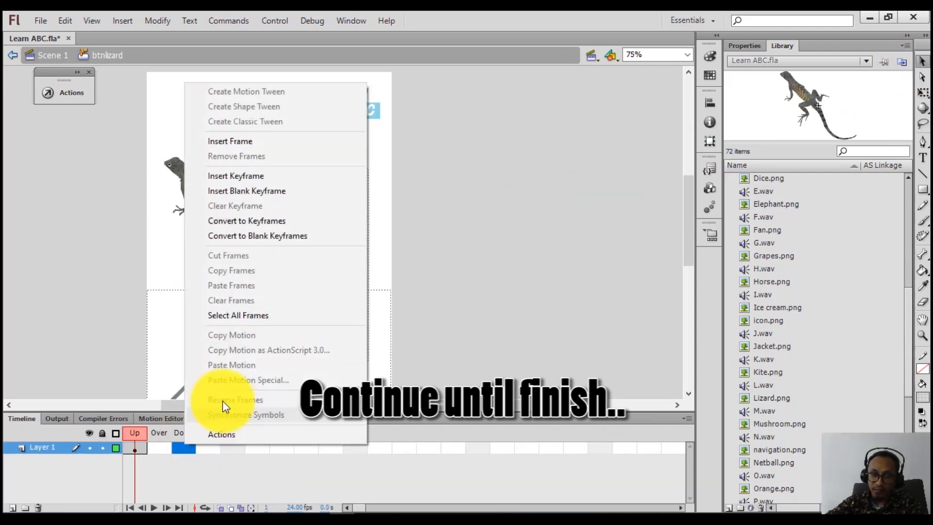
{"action": "left_click", "coordinate": [243, 175]}
{"action": "left_click", "coordinate": [13, 508]}
{"action": "right_click", "coordinate": [183, 447]}
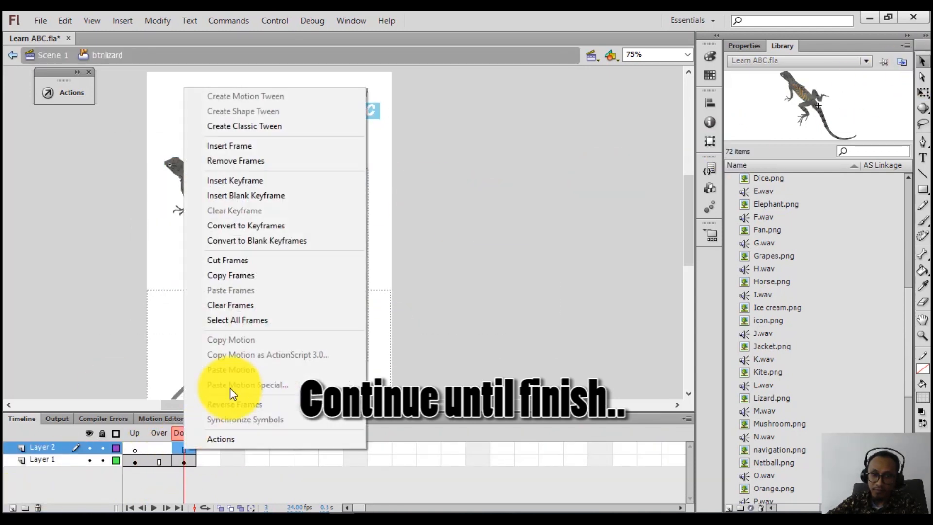
{"action": "left_click", "coordinate": [260, 193]}
- Add L.wav to the new layer's Down frame, set its sync as on the previous letter buttons, and return to Scene 1
{"action": "left_click_drag", "start_coordinate": [751, 386], "coordinate": [231, 230]}
{"action": "left_click", "coordinate": [180, 447]}
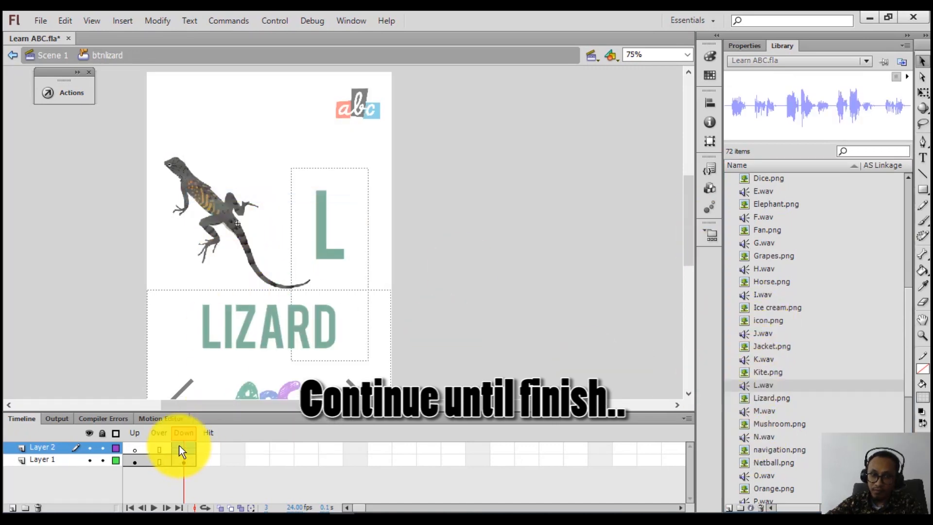
{"action": "left_click", "coordinate": [758, 49]}
{"action": "left_click", "coordinate": [792, 211]}
{"action": "left_click", "coordinate": [575, 263]}
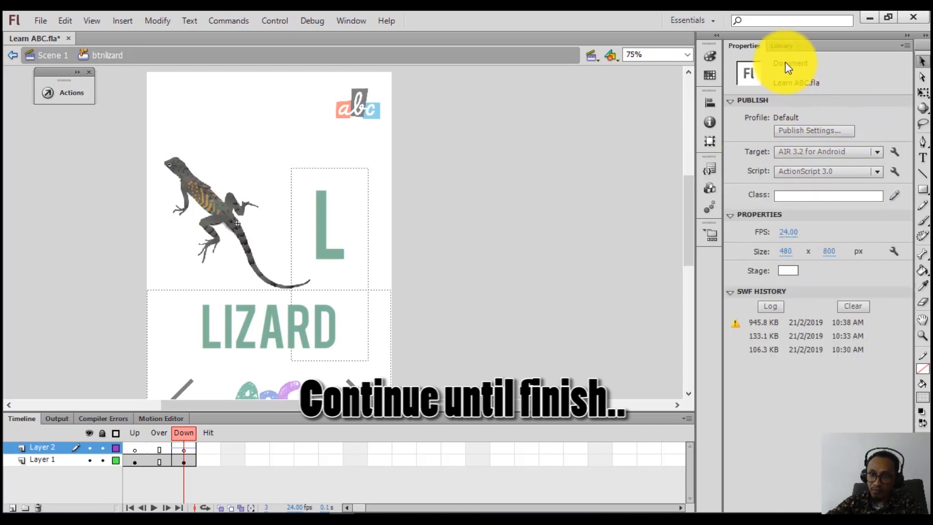
{"action": "left_click", "coordinate": [52, 55]}
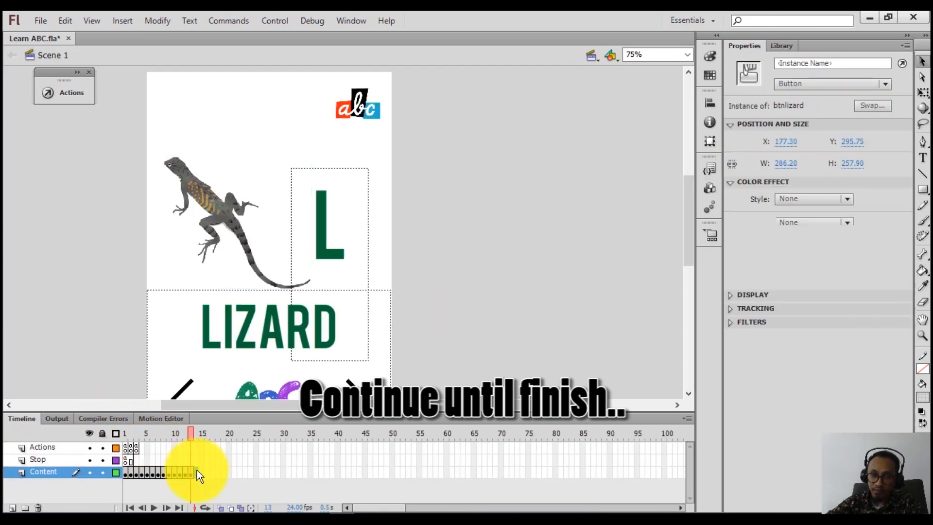
- Insert a keyframe at frame 14 of the Content layer and place Mushroom.png beside the page
{"action": "right_click", "coordinate": [196, 470]}
{"action": "left_click", "coordinate": [270, 248]}
{"action": "left_click", "coordinate": [480, 287]}
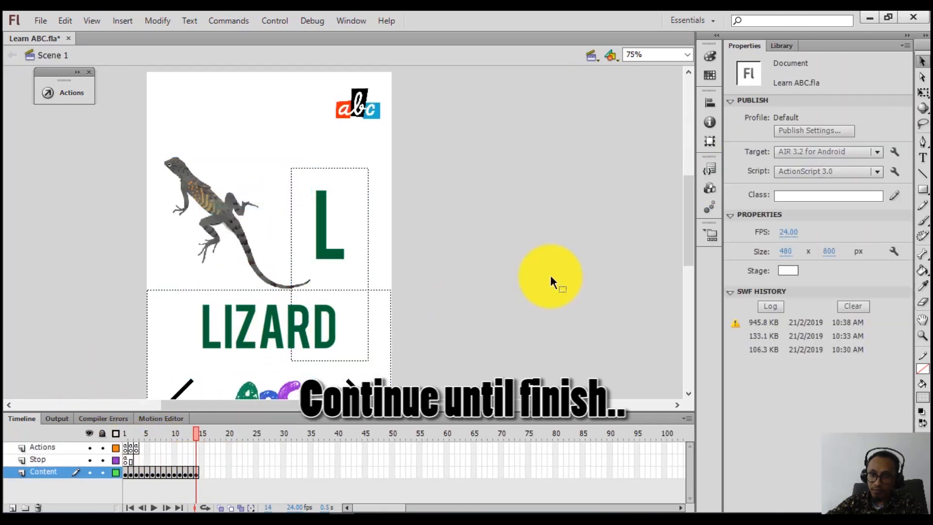
{"action": "left_click", "coordinate": [780, 45]}
{"action": "left_click", "coordinate": [744, 424]}
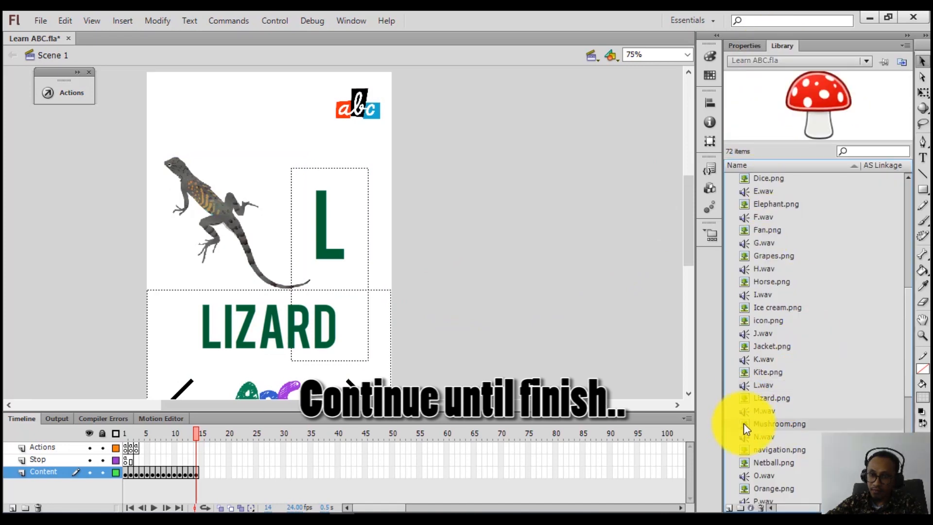
{"action": "left_click_drag", "start_coordinate": [464, 274], "coordinate": [521, 339]}
- Change the letter on frame 14 to M and its word to MUSHROOM
{"action": "double_click", "coordinate": [315, 227]}
{"action": "type", "text": "M"}
{"action": "double_click", "coordinate": [250, 334]}
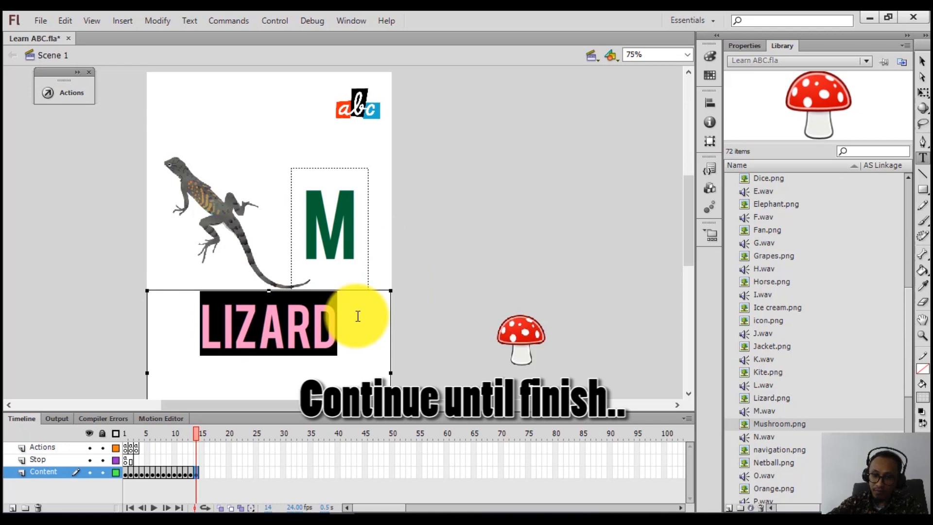
{"action": "type", "text": "MUSHROOM"}
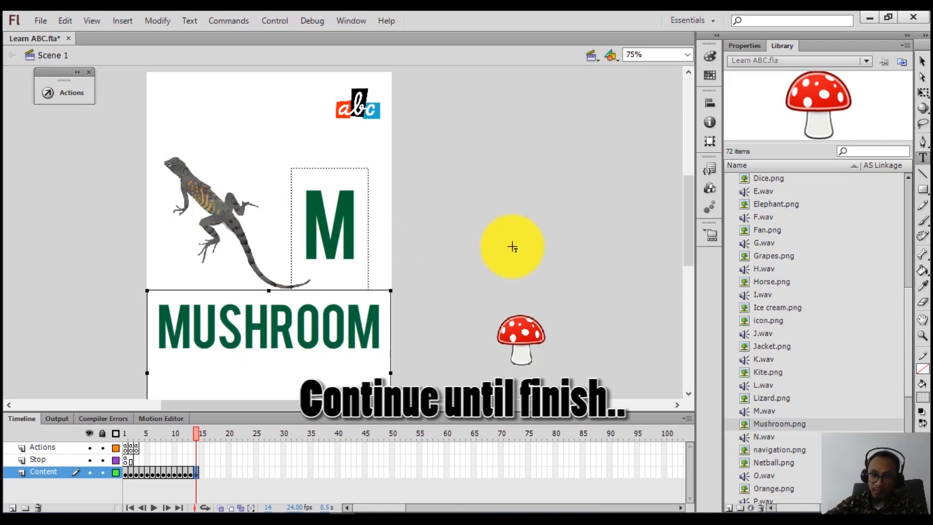
- Enlarge the mushroom image beside the page and convert it to a button symbol named btnmushroom
{"action": "left_click", "coordinate": [922, 61]}
{"action": "left_click_drag", "start_coordinate": [519, 338], "coordinate": [551, 246]}
{"action": "left_click", "coordinate": [922, 92]}
{"action": "left_click", "coordinate": [622, 281]}
{"action": "left_click", "coordinate": [922, 61]}
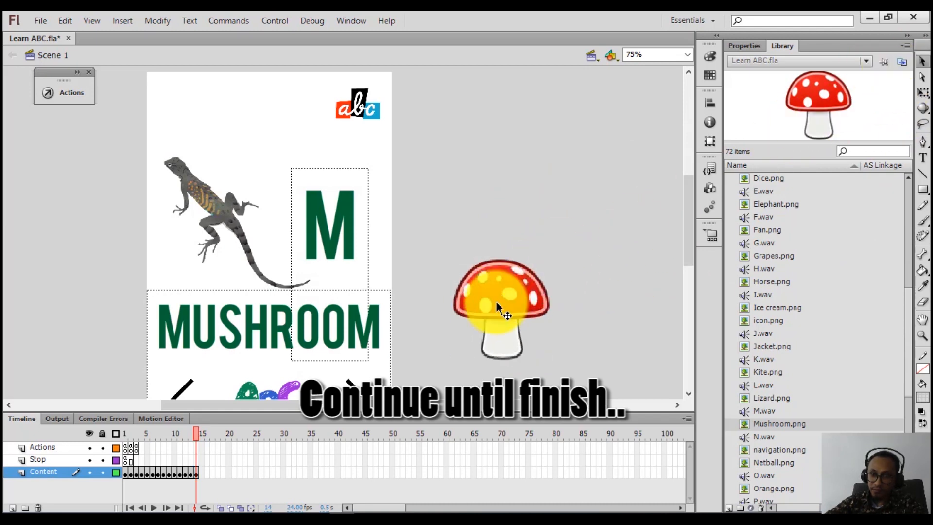
{"action": "right_click", "coordinate": [497, 304]}
{"action": "left_click", "coordinate": [548, 448]}
{"action": "type", "text": "btnMushroom"}
{"action": "key", "text": "Return"}
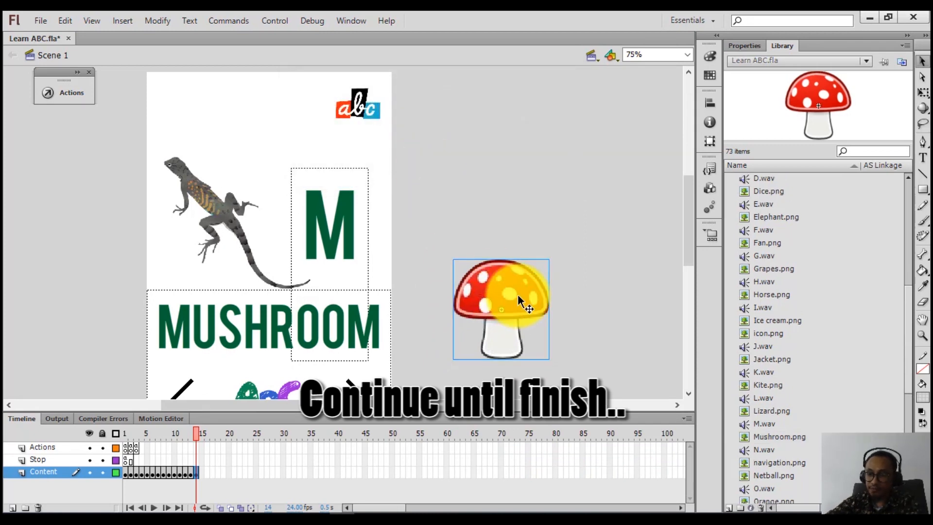
- Delete the mushroom instance beside the page and swap the lizard button on frame 14 for btnmushroom
{"action": "key", "text": "Delete"}
{"action": "left_click", "coordinate": [216, 214]}
{"action": "right_click", "coordinate": [217, 214]}
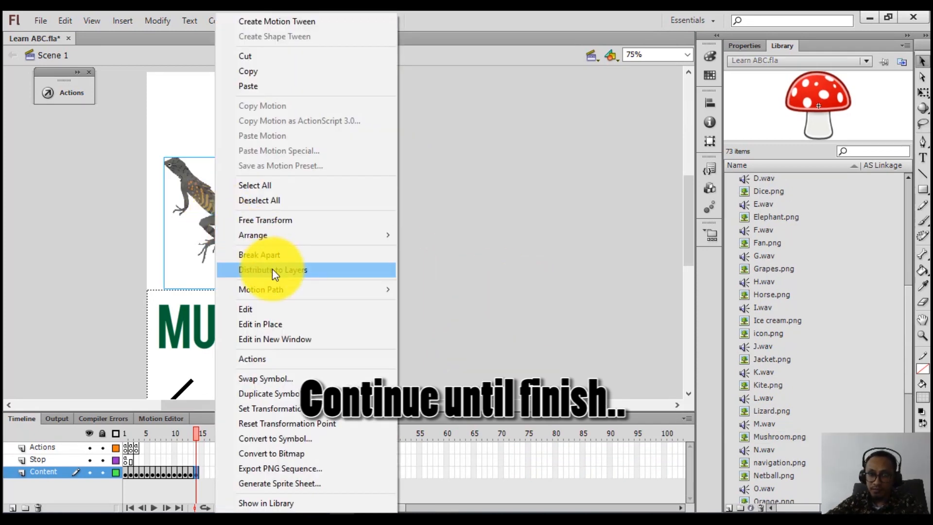
{"action": "left_click", "coordinate": [275, 374]}
{"action": "double_click", "coordinate": [417, 289]}
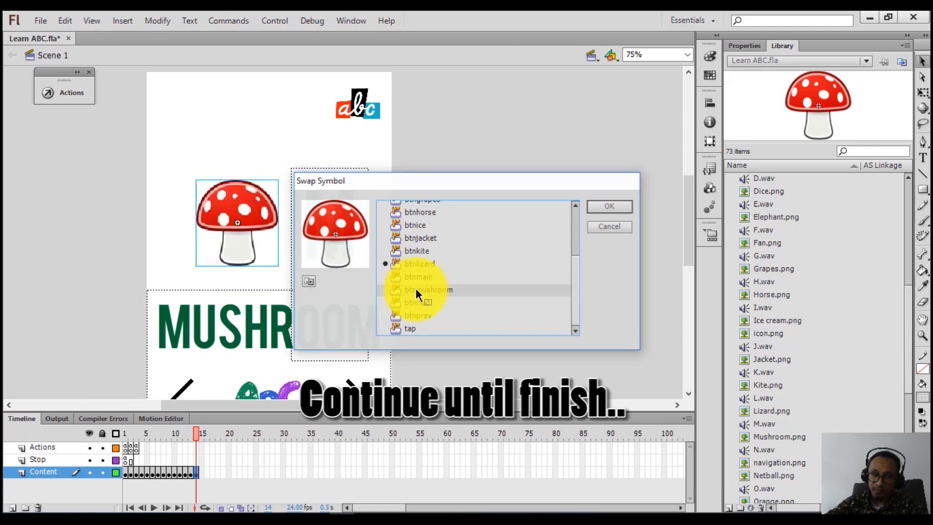
- Inside the mushroom button, insert a keyframe on the Down state and add a layer with a blank Down keyframe
{"action": "double_click", "coordinate": [226, 209]}
{"action": "right_click", "coordinate": [188, 445]}
{"action": "left_click", "coordinate": [261, 223]}
{"action": "left_click", "coordinate": [12, 508]}
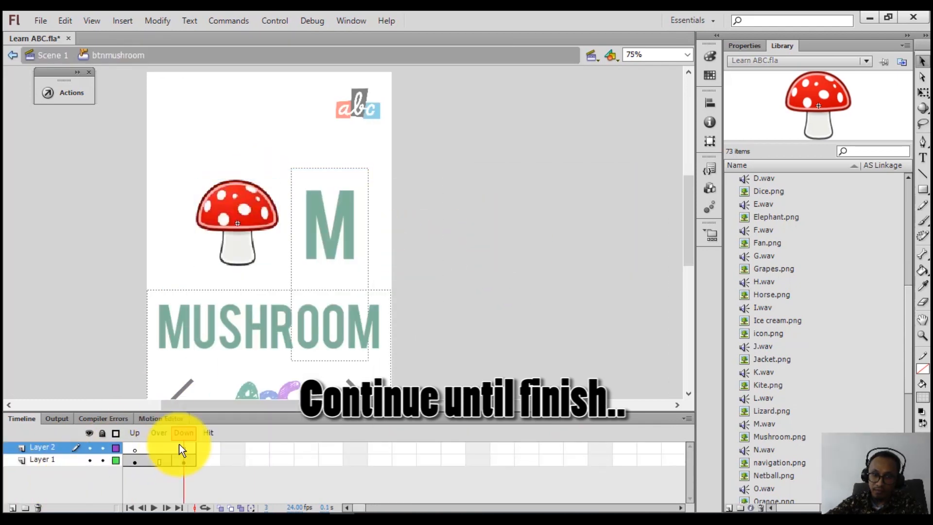
{"action": "right_click", "coordinate": [184, 448]}
{"action": "left_click", "coordinate": [267, 183]}
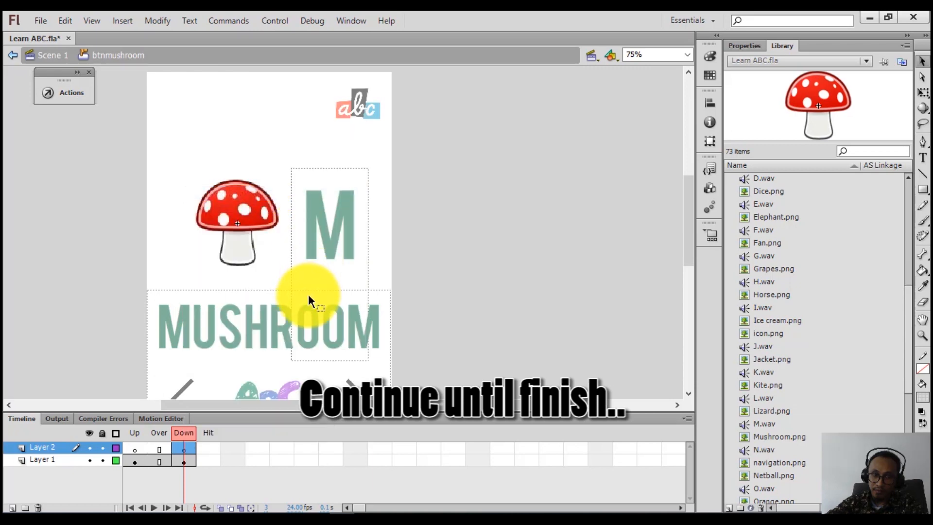
- Add M.wav to the new layer's Down frame, set its sync to Start, and return to Scene 1
{"action": "left_click_drag", "start_coordinate": [747, 425], "coordinate": [229, 208]}
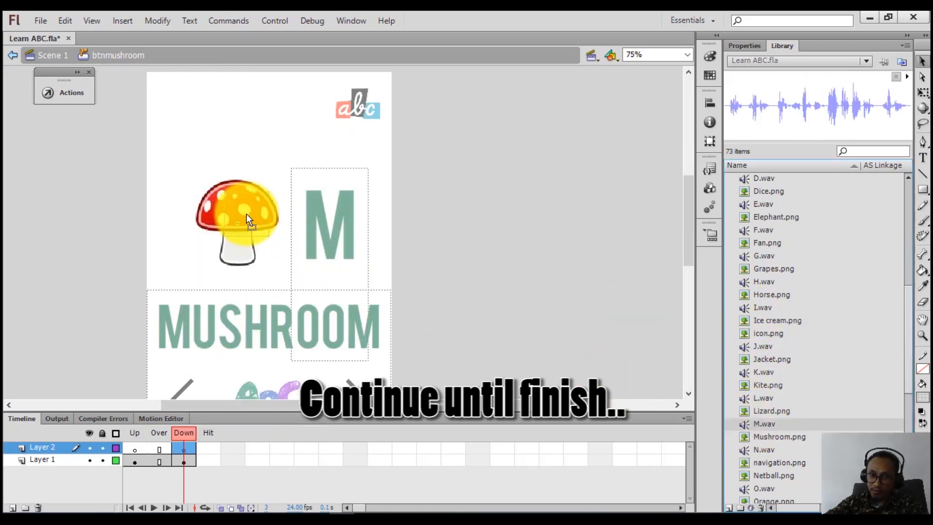
{"action": "left_click", "coordinate": [744, 46]}
{"action": "left_click", "coordinate": [805, 209]}
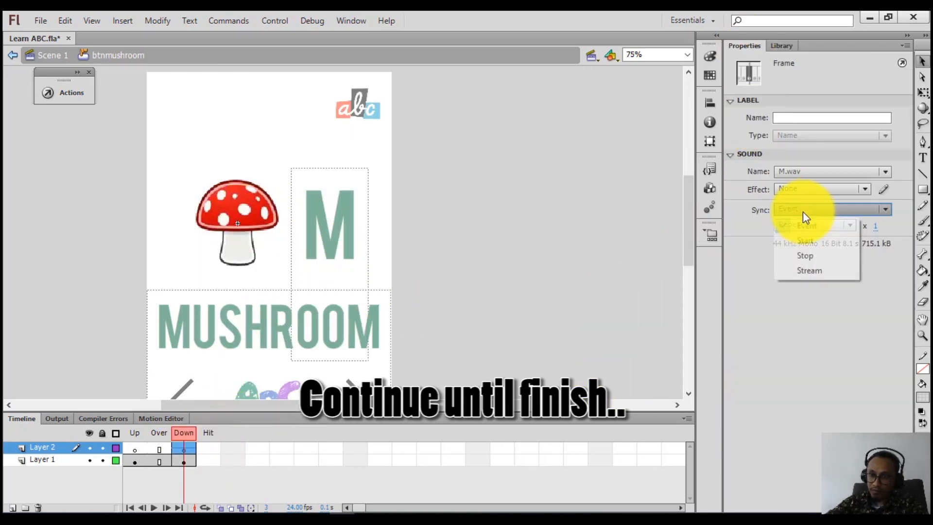
{"action": "left_click", "coordinate": [804, 240]}
{"action": "left_click", "coordinate": [395, 321]}
{"action": "double_click", "coordinate": [108, 114]}
- Insert a keyframe at frame 15 of the Content layer and place Netball.png beside the page
{"action": "left_click", "coordinate": [201, 472]}
{"action": "right_click", "coordinate": [200, 472]}
{"action": "left_click", "coordinate": [253, 203]}
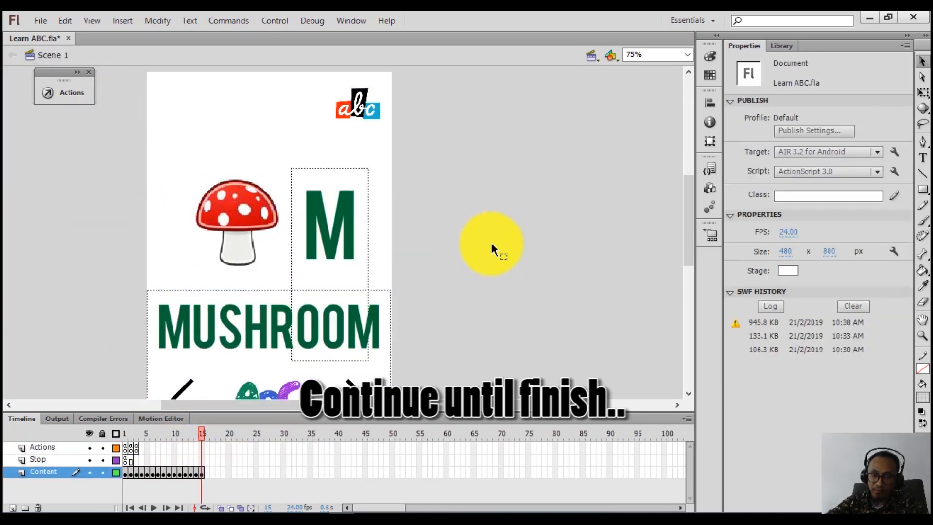
{"action": "left_click", "coordinate": [782, 46]}
{"action": "scroll", "coordinate": [768, 398], "scroll_direction": "down", "scroll_amount": 1}
{"action": "left_click_drag", "start_coordinate": [748, 358], "coordinate": [512, 257]}
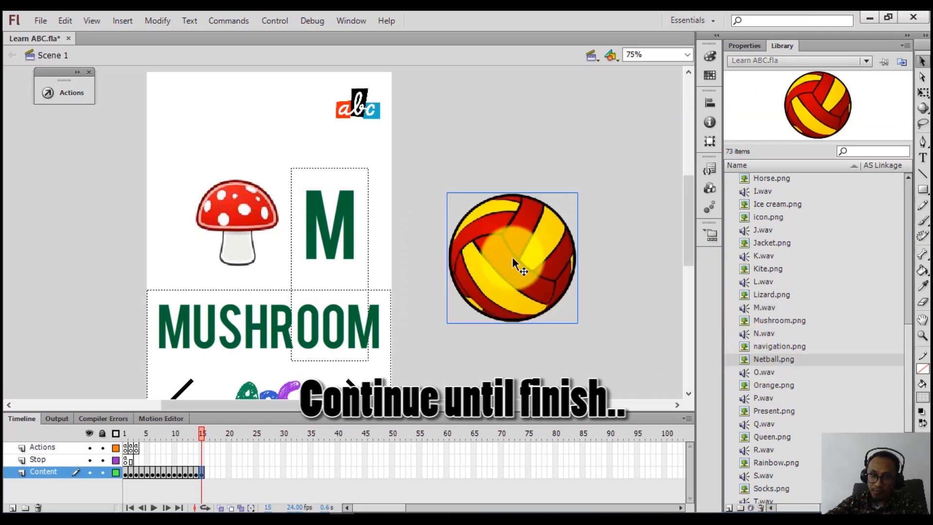
- Convert the netball image to a button symbol named btnnetball
{"action": "right_click", "coordinate": [512, 257]}
{"action": "right_click", "coordinate": [505, 291]}
{"action": "left_click", "coordinate": [543, 459]}
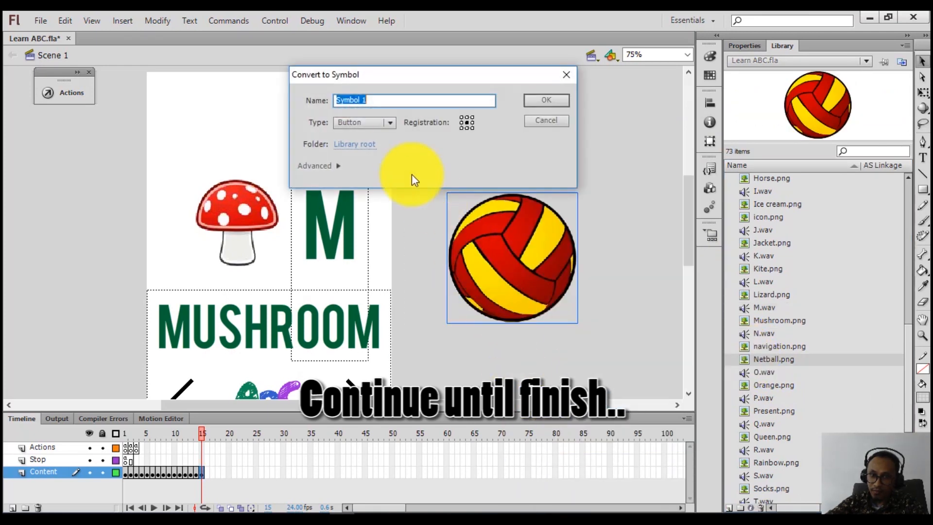
{"action": "key", "text": "Return"}
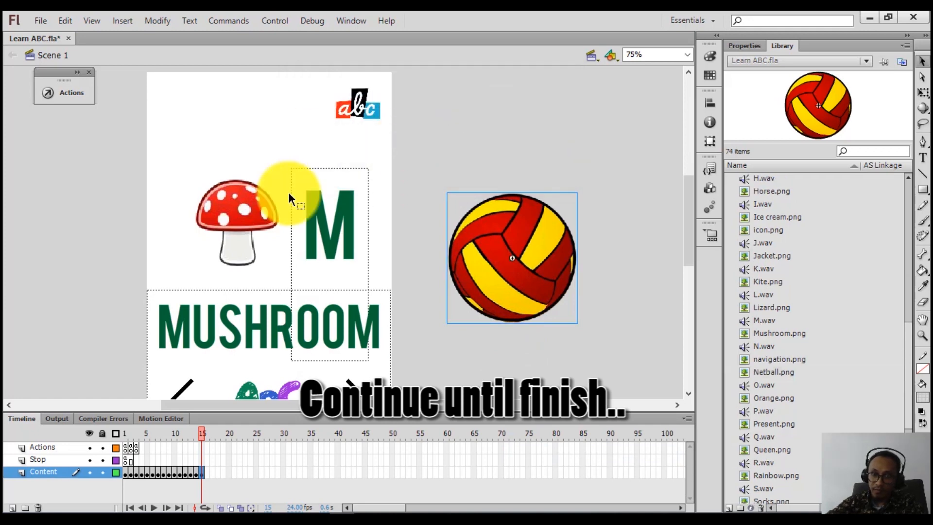
- Change the letter on frame 15 to N and its word to NETBALL
{"action": "double_click", "coordinate": [333, 221]}
{"action": "double_click", "coordinate": [330, 224]}
{"action": "type", "text": "N"}
{"action": "double_click", "coordinate": [247, 326]}
{"action": "type", "text": "NETBALL"}
{"action": "left_click", "coordinate": [433, 267]}
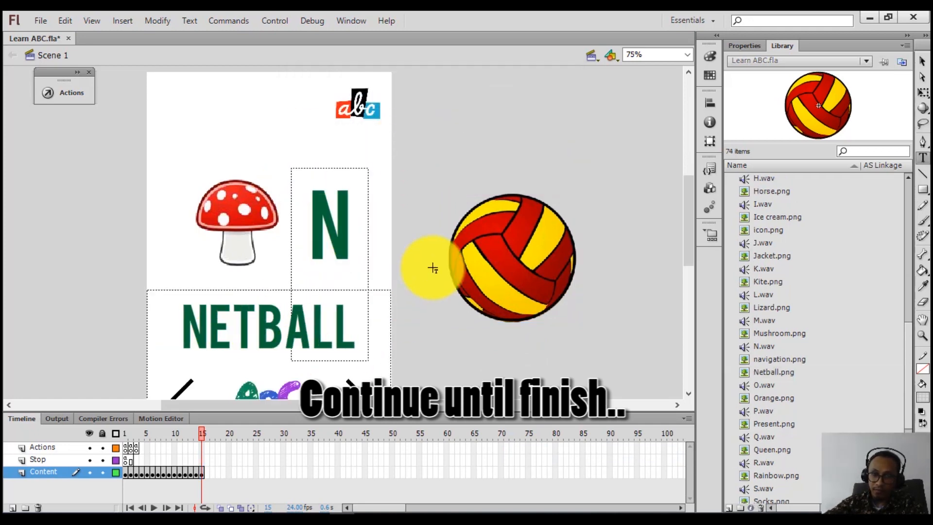
- Delete the netball instance beside the page and swap the mushroom button on frame 15 for btnnetball
{"action": "left_click", "coordinate": [520, 242]}
{"action": "left_click", "coordinate": [922, 61]}
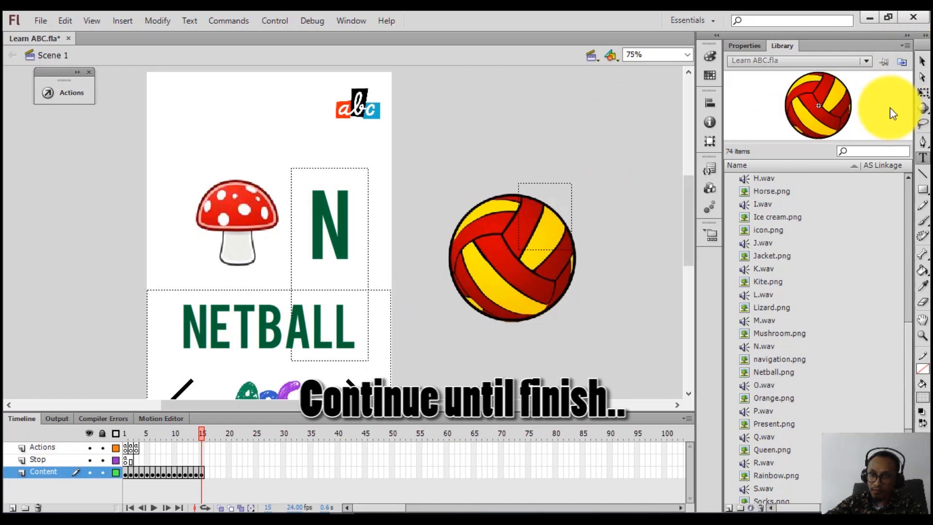
{"action": "left_click", "coordinate": [497, 241]}
{"action": "left_click", "coordinate": [745, 45]}
{"action": "key", "text": "Delete"}
{"action": "left_click", "coordinate": [238, 212]}
{"action": "right_click", "coordinate": [238, 212]}
{"action": "left_click", "coordinate": [290, 379]}
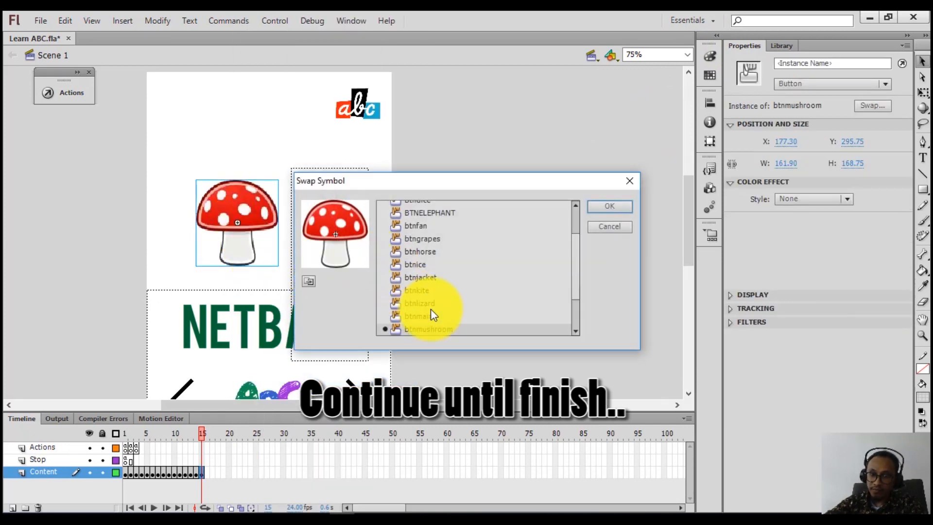
{"action": "scroll", "coordinate": [430, 307], "scroll_direction": "down", "scroll_amount": 3}
{"action": "double_click", "coordinate": [424, 290]}
{"action": "left_click", "coordinate": [491, 239]}
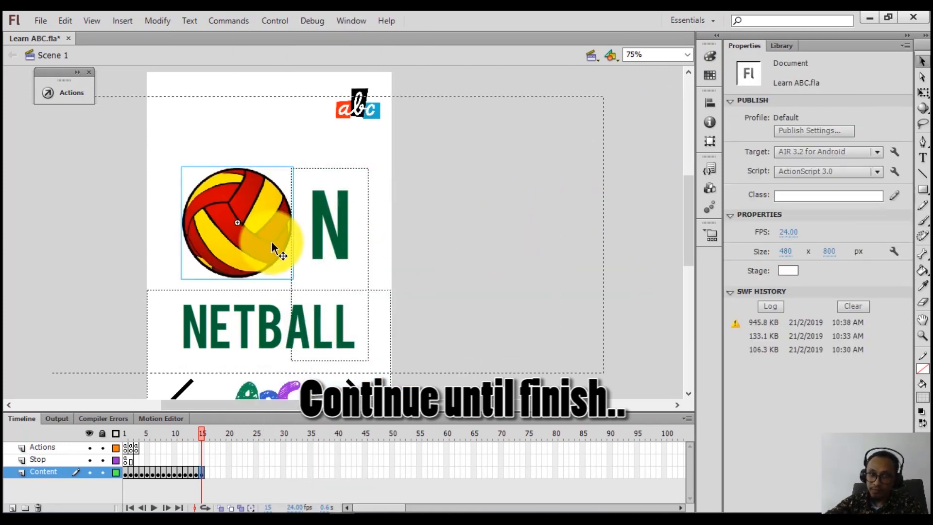
- Inside btnnetball, insert a Down keyframe on Layer 1, then add a second layer with a blank keyframe at Down
{"action": "double_click", "coordinate": [271, 241]}
{"action": "right_click", "coordinate": [194, 447]}
{"action": "left_click", "coordinate": [238, 178]}
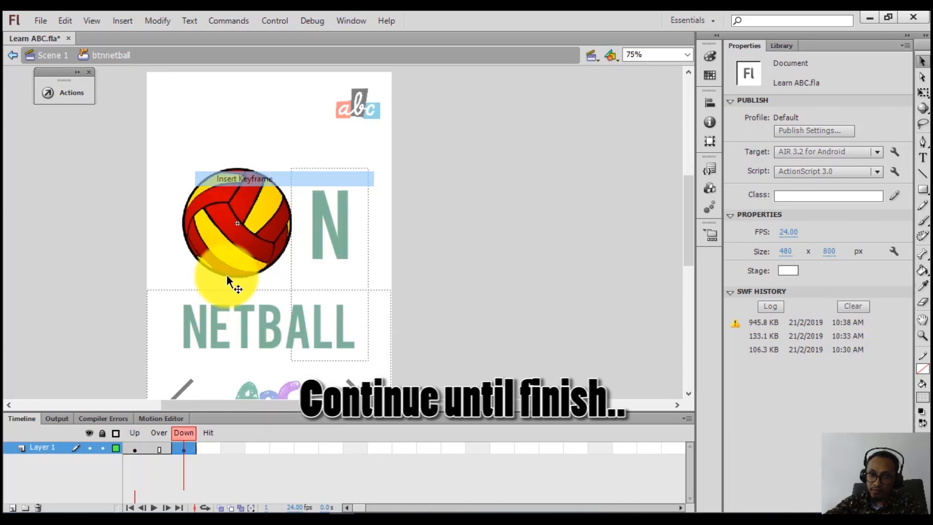
{"action": "left_click", "coordinate": [13, 507]}
{"action": "right_click", "coordinate": [180, 447]}
{"action": "left_click", "coordinate": [238, 193]}
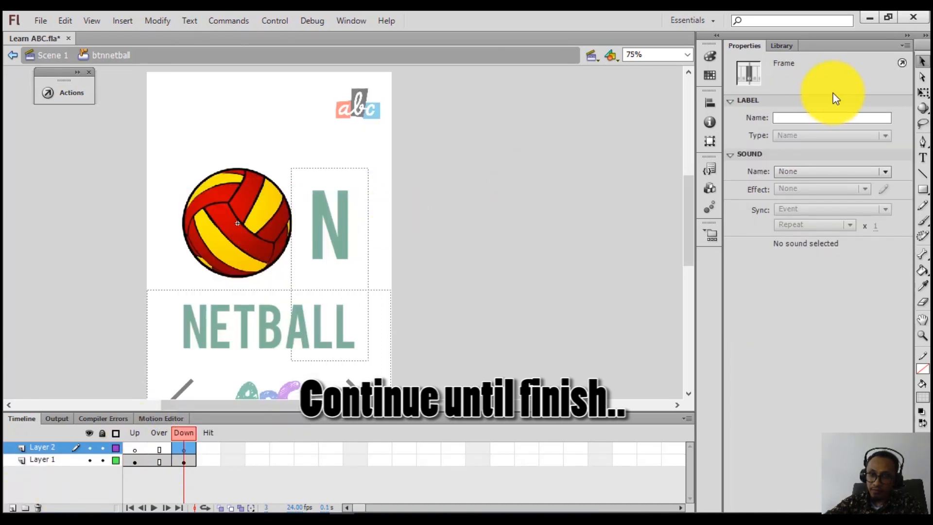
- Add N.wav to the Down frame of btnnetball's Layer 2, change its sync mode and return to Scene 1
{"action": "left_click", "coordinate": [781, 45]}
{"action": "left_click_drag", "start_coordinate": [744, 269], "coordinate": [226, 238]}
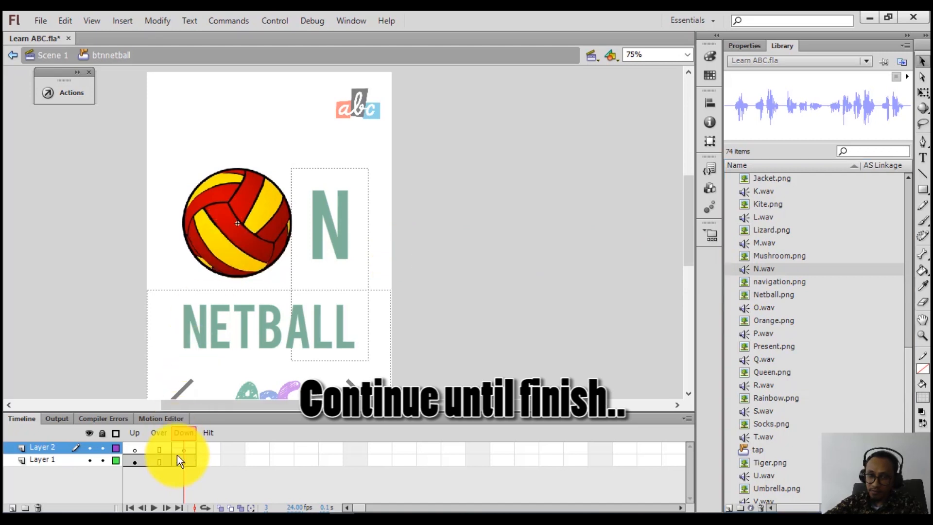
{"action": "left_click", "coordinate": [736, 50]}
{"action": "left_click", "coordinate": [789, 206]}
{"action": "left_click", "coordinate": [791, 238]}
{"action": "left_click", "coordinate": [524, 227]}
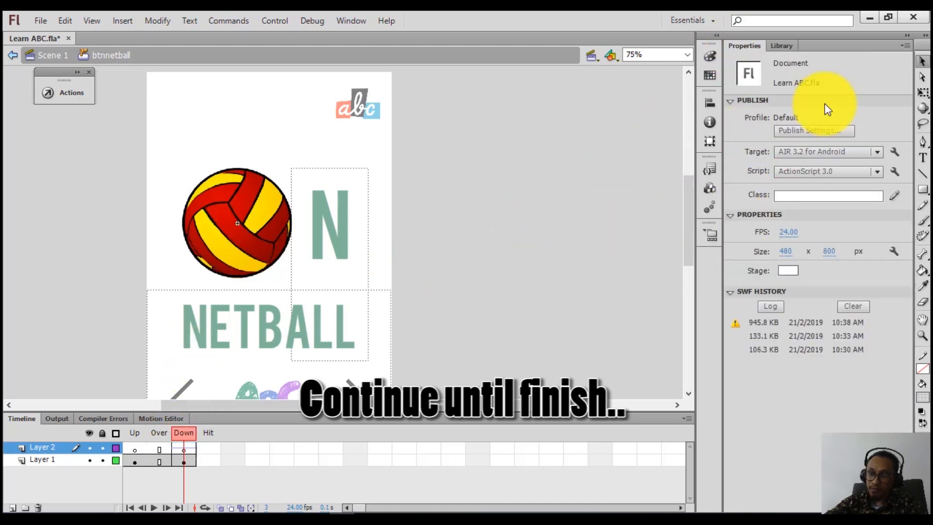
{"action": "double_click", "coordinate": [538, 182]}
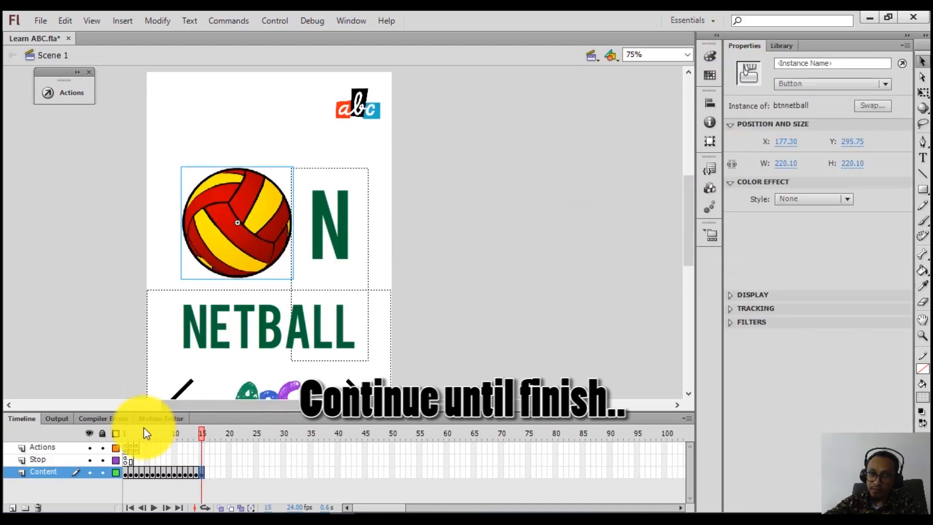
- Insert a keyframe at frame 16 of the Content layer and change its letter to O and its word to ORANGE
{"action": "right_click", "coordinate": [205, 472]}
{"action": "left_click", "coordinate": [273, 246]}
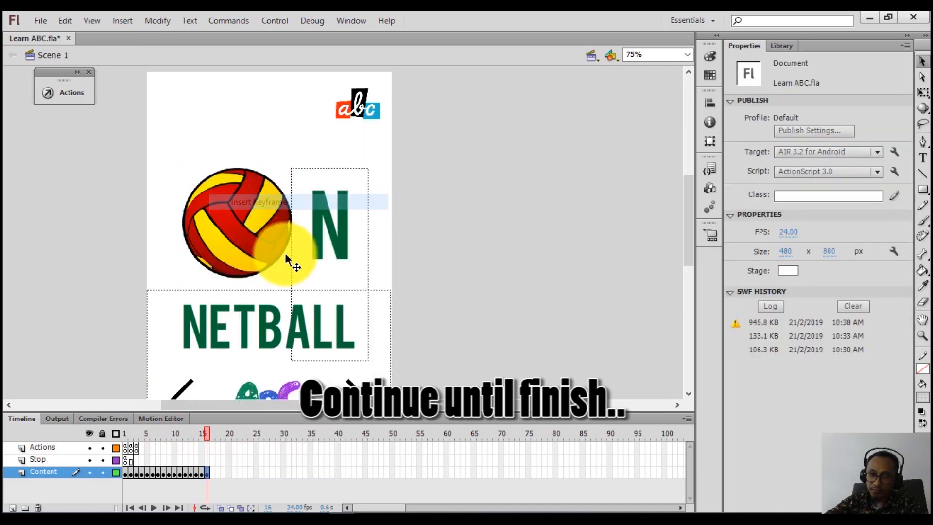
{"action": "left_click", "coordinate": [767, 48]}
{"action": "left_click", "coordinate": [317, 257]}
{"action": "double_click", "coordinate": [322, 236]}
{"action": "double_click", "coordinate": [318, 236]}
{"action": "type", "text": "O"}
{"action": "double_click", "coordinate": [243, 326]}
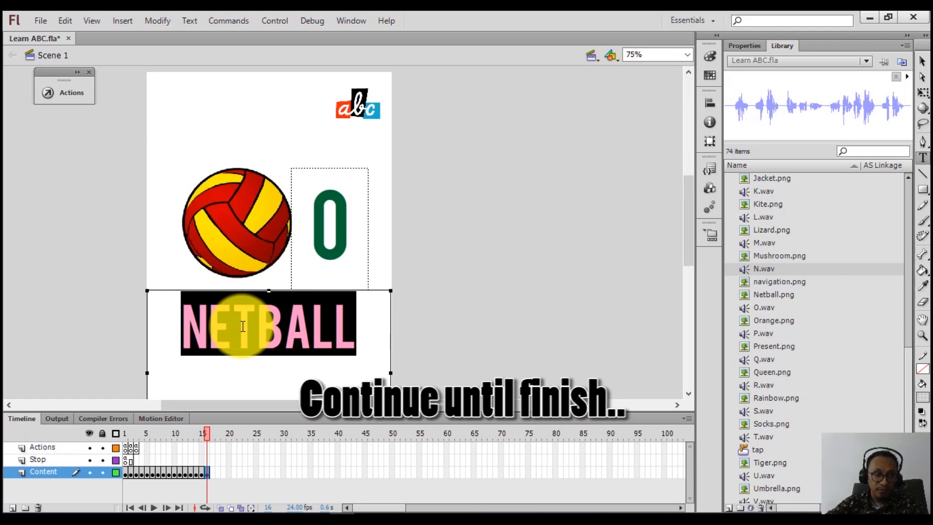
{"action": "type", "text": "ORANGE"}
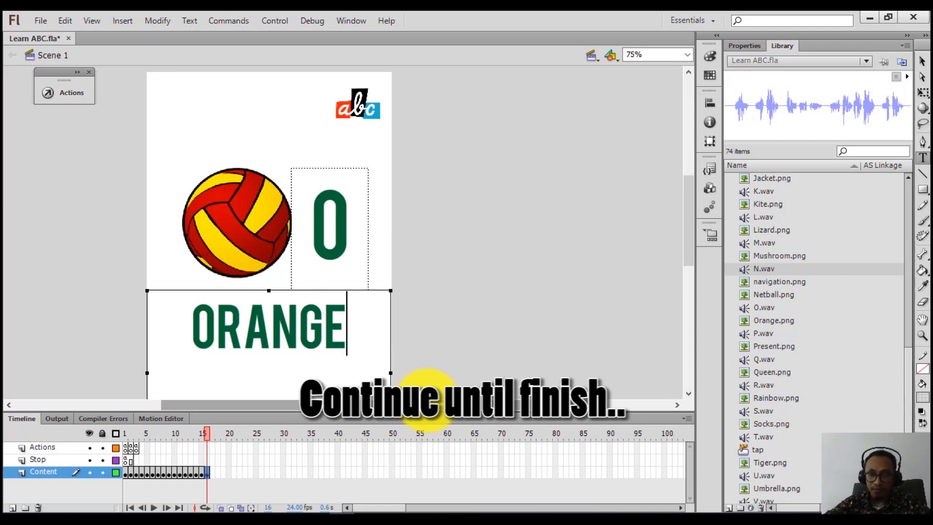
{"action": "left_click", "coordinate": [922, 61]}
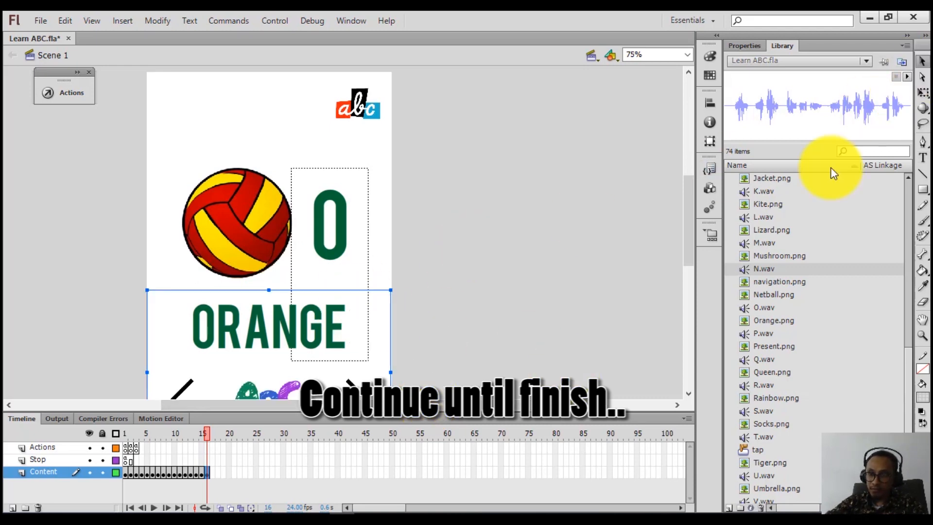
- Place Orange.png beside the page and convert it to a button symbol named btnorange
{"action": "left_click_drag", "start_coordinate": [762, 318], "coordinate": [544, 275]}
{"action": "right_click", "coordinate": [544, 274]}
{"action": "left_click", "coordinate": [590, 444]}
{"action": "type", "text": "btnorange"}
{"action": "key", "text": "Return"}
- Delete the orange instance beside the page and swap the netball button on frame 16 for btnorange
{"action": "left_click_drag", "start_coordinate": [583, 271], "coordinate": [222, 219]}
{"action": "right_click", "coordinate": [235, 252]}
{"action": "left_click", "coordinate": [270, 378]}
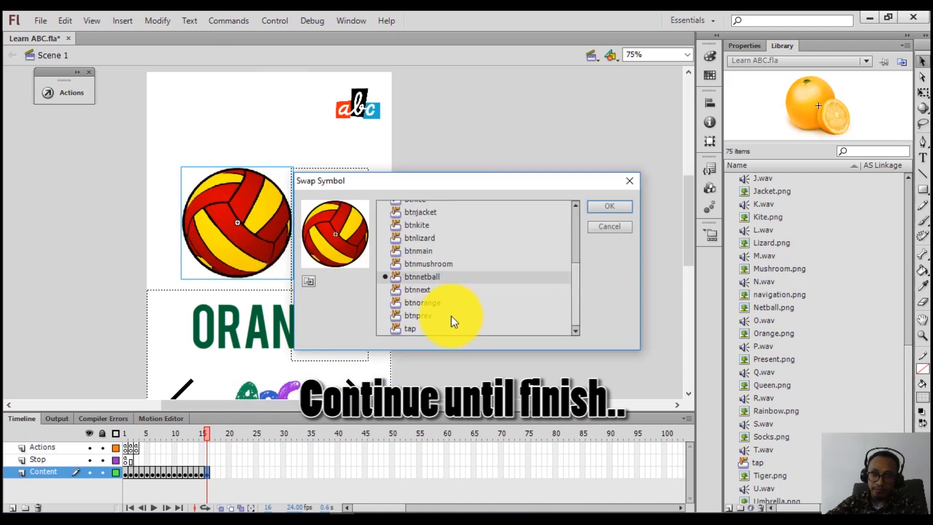
{"action": "double_click", "coordinate": [427, 302]}
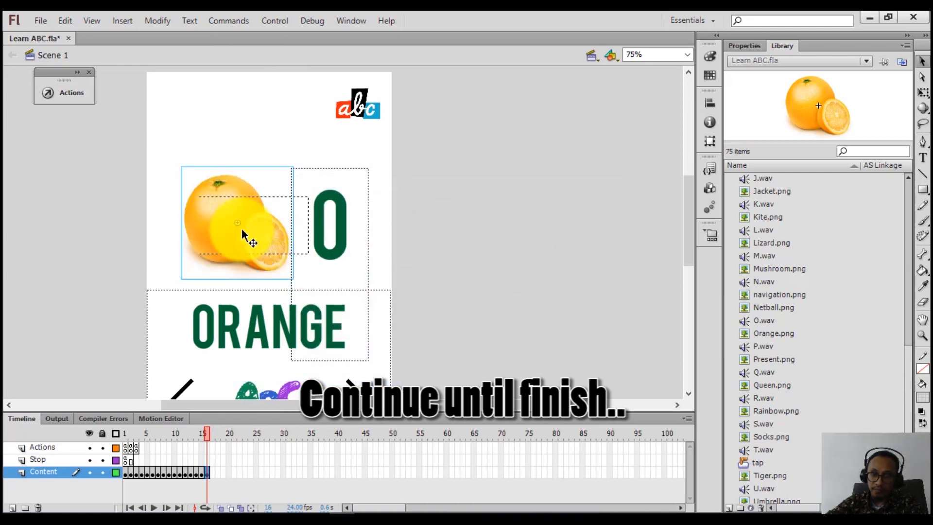
- Inside btnorange, insert a Down keyframe on Layer 1, then add a second layer with a blank keyframe at Down
{"action": "double_click", "coordinate": [241, 229]}
{"action": "right_click", "coordinate": [177, 448]}
{"action": "left_click", "coordinate": [257, 185]}
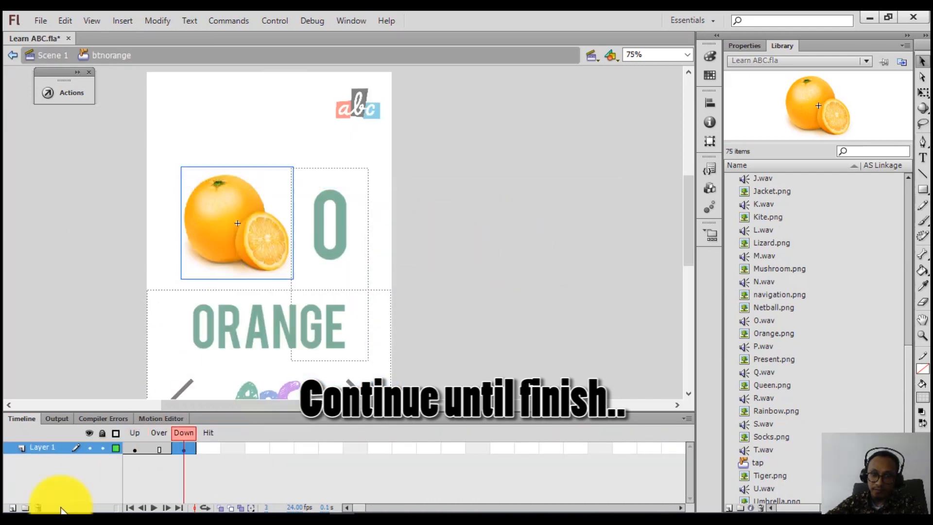
{"action": "left_click", "coordinate": [12, 507]}
{"action": "right_click", "coordinate": [185, 448]}
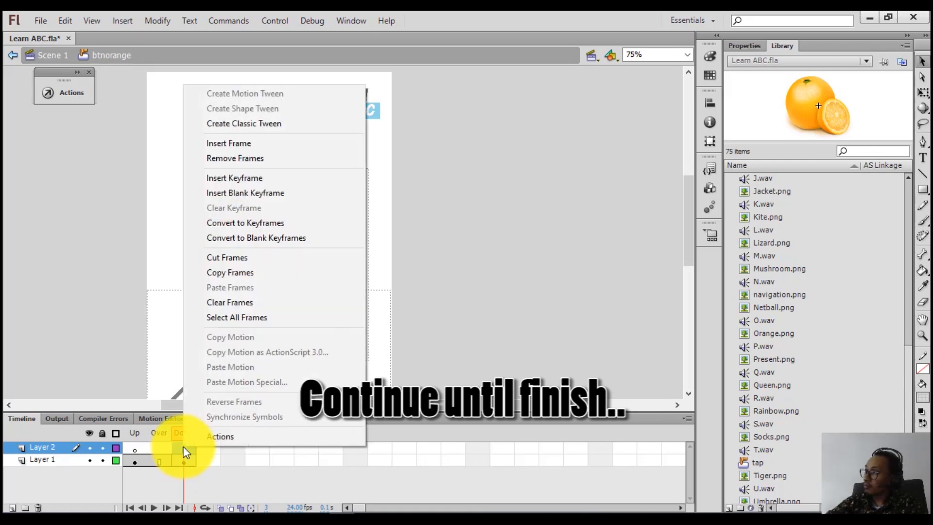
{"action": "left_click", "coordinate": [246, 193]}
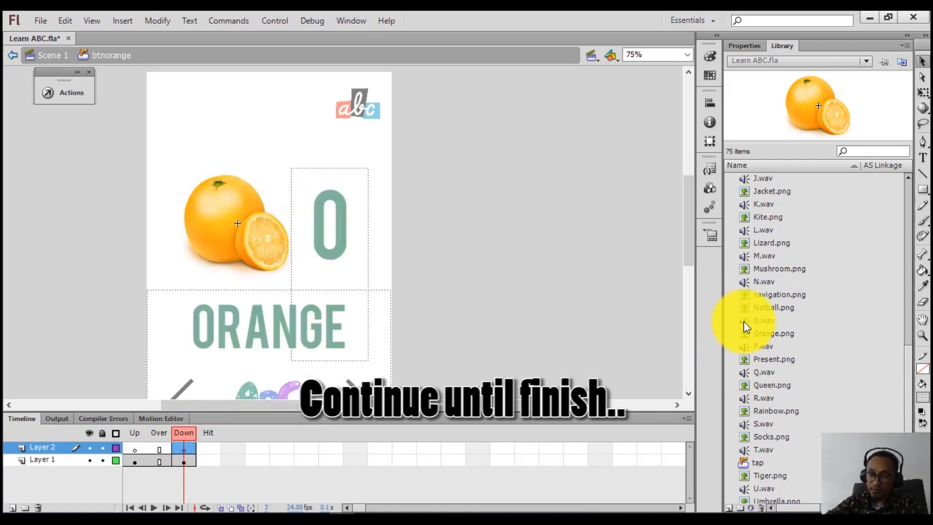
- Add O.wav to the Down frame of btnorange's Layer 2, change its sync mode and return to Scene 1
{"action": "left_click_drag", "start_coordinate": [746, 321], "coordinate": [237, 241]}
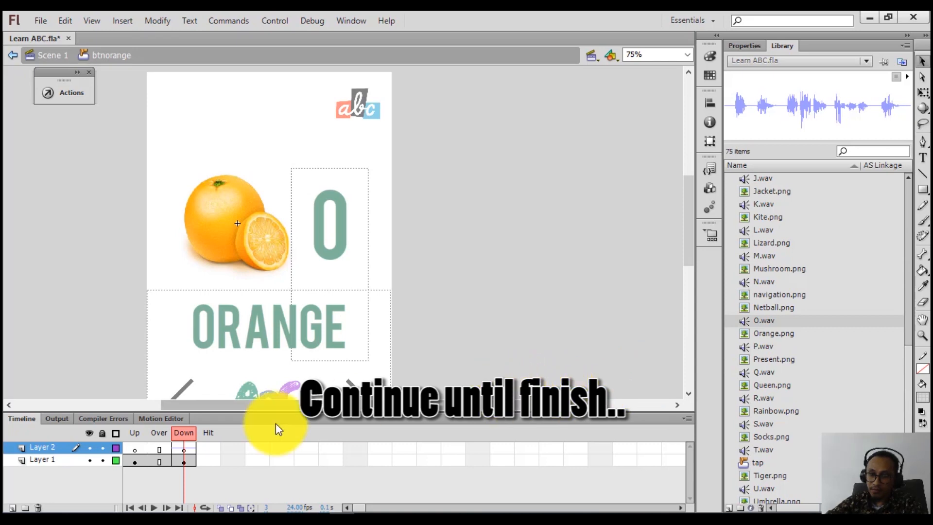
{"action": "left_click", "coordinate": [191, 450]}
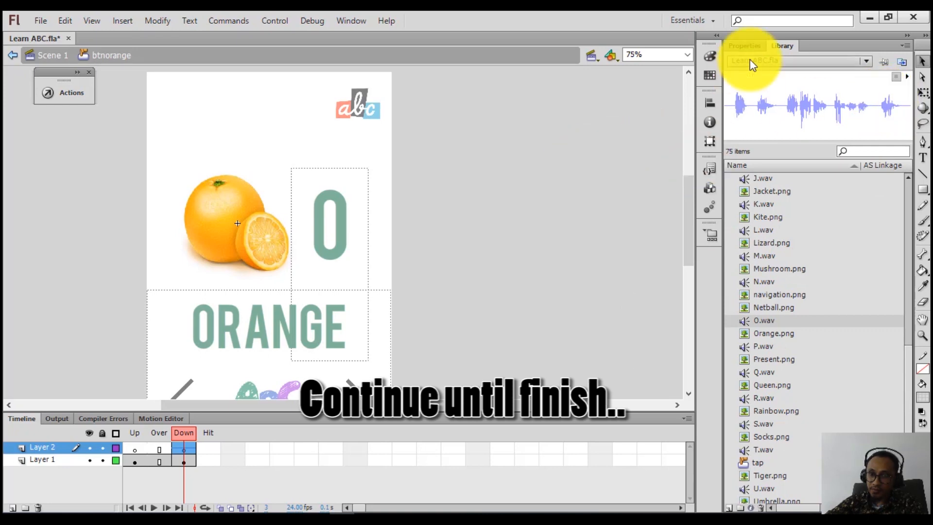
{"action": "left_click", "coordinate": [745, 45]}
{"action": "left_click", "coordinate": [777, 209]}
{"action": "left_click", "coordinate": [784, 238]}
{"action": "double_click", "coordinate": [527, 208]}
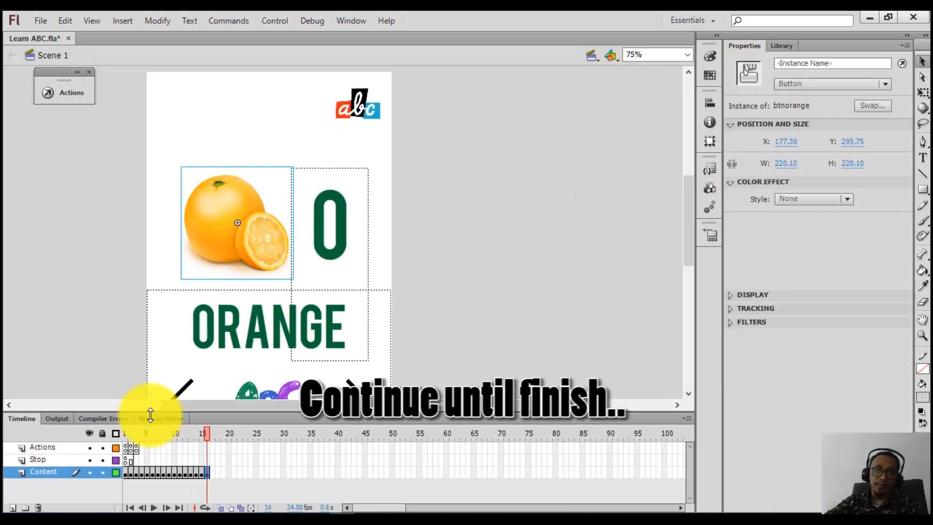
- Return the playhead to frame 1, test the movie in the simulator and enter the app from its title page
{"action": "left_click_drag", "start_coordinate": [206, 435], "coordinate": [124, 414]}
{"action": "scroll", "coordinate": [447, 346], "scroll_direction": "up", "scroll_amount": 3}
{"action": "scroll", "coordinate": [447, 345], "scroll_direction": "down", "scroll_amount": 3}
{"action": "key", "text": "ctrl+Return"}
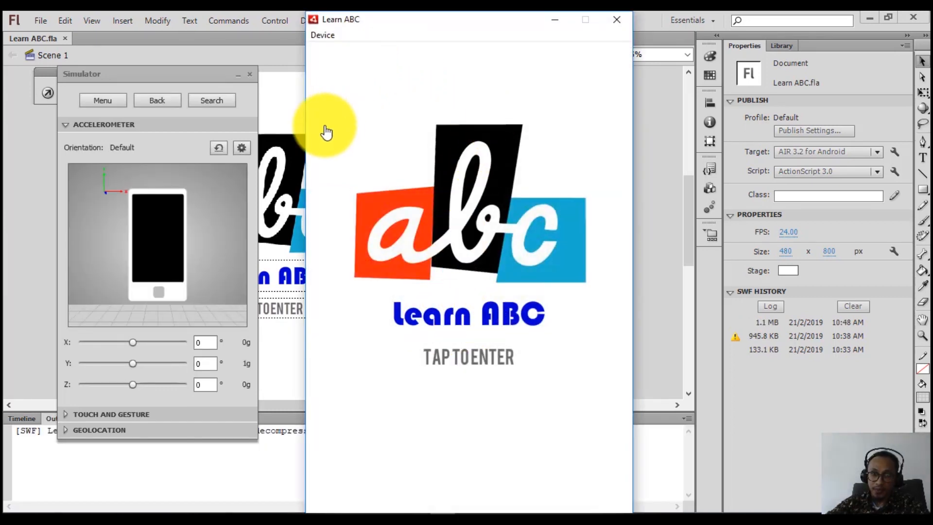
{"action": "left_click", "coordinate": [442, 108]}
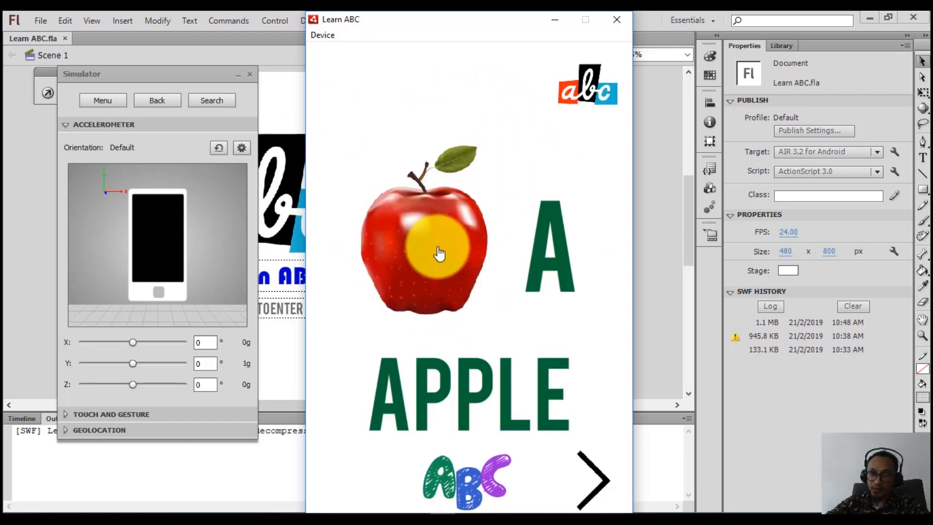
- Page forward through the letter pages from A for Apple to I for Ice Cream in the test window
{"action": "left_click", "coordinate": [597, 475]}
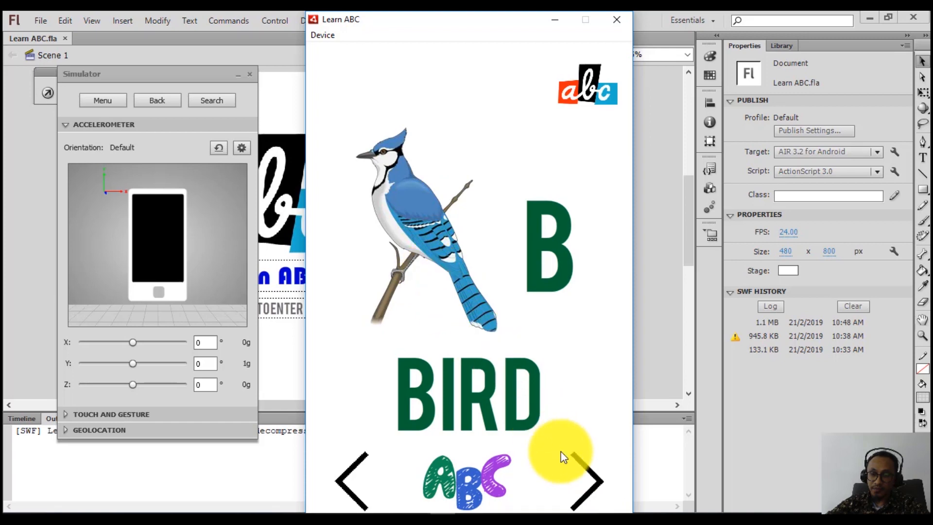
{"action": "left_click", "coordinate": [576, 463]}
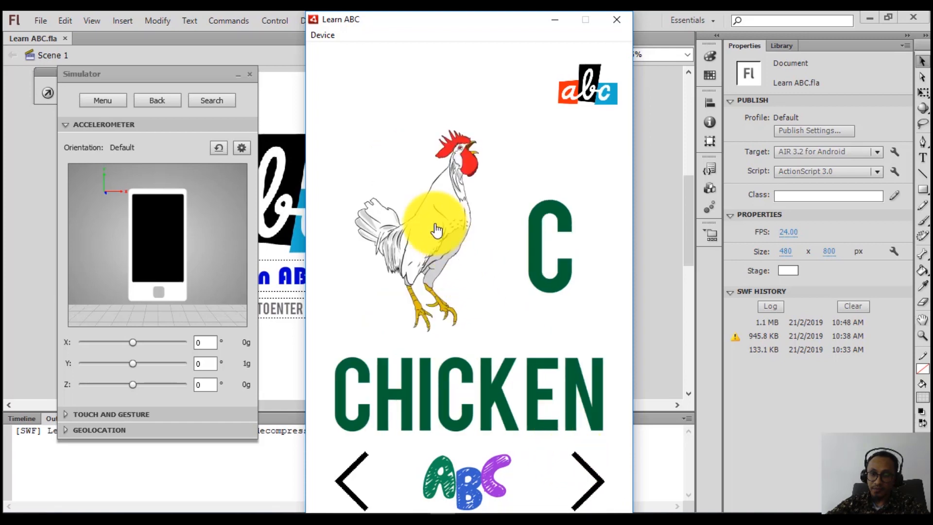
{"action": "left_click", "coordinate": [597, 484]}
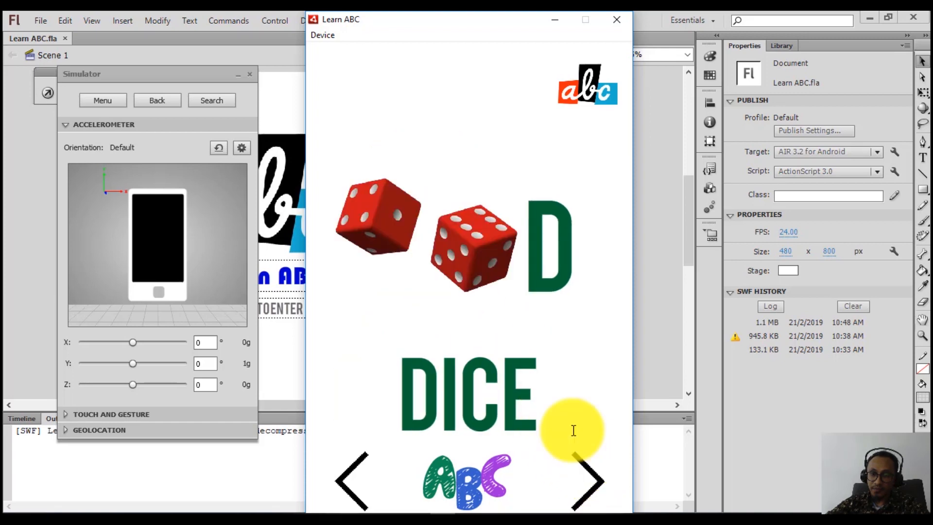
{"action": "left_click", "coordinate": [587, 475]}
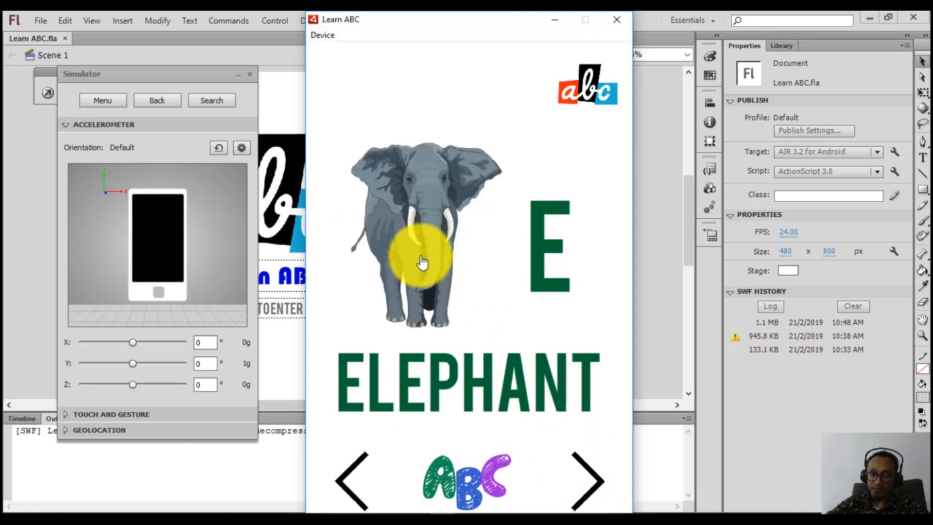
{"action": "left_click", "coordinate": [597, 480]}
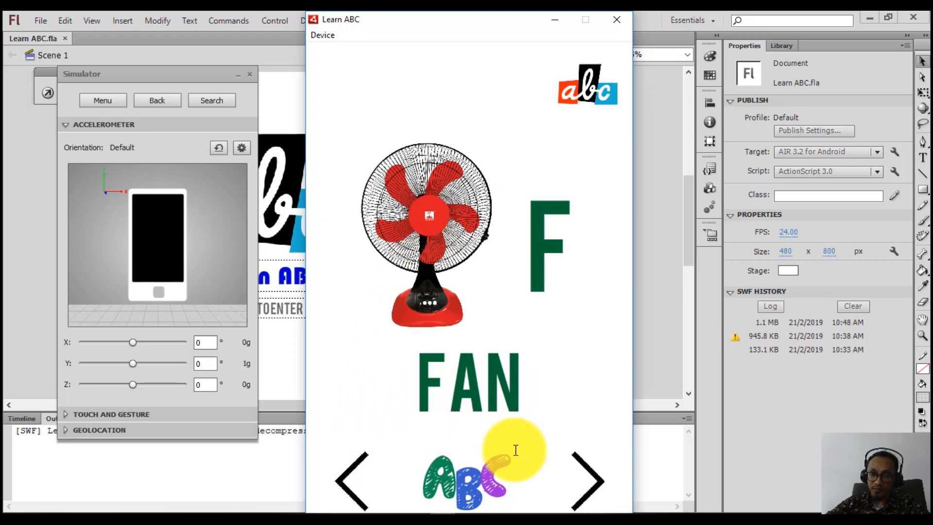
{"action": "left_click", "coordinate": [589, 474]}
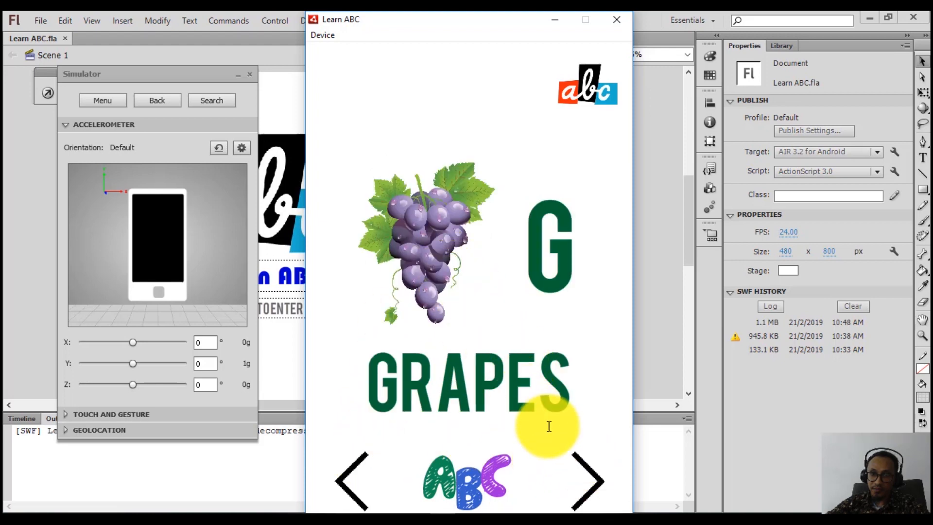
{"action": "left_click", "coordinate": [579, 459]}
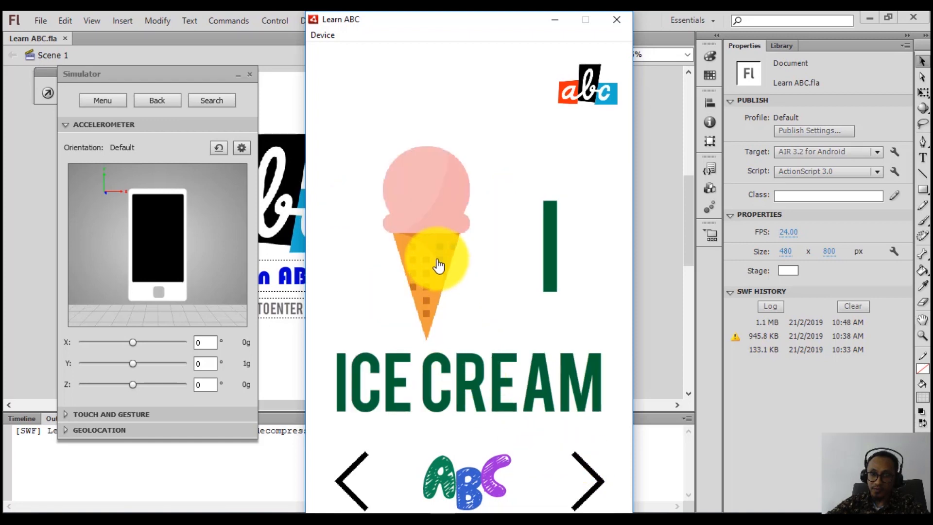
- Page back from I for Ice Cream past G for Grapes to check the previous arrow, and close the test window
{"action": "left_click", "coordinate": [359, 467]}
{"action": "left_click", "coordinate": [360, 465]}
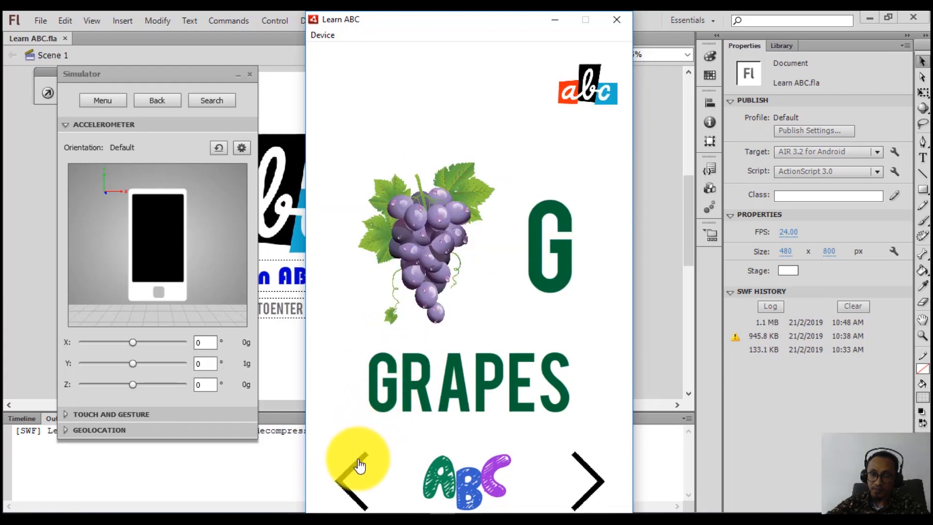
{"action": "left_click", "coordinate": [360, 464]}
{"action": "left_click", "coordinate": [616, 20]}
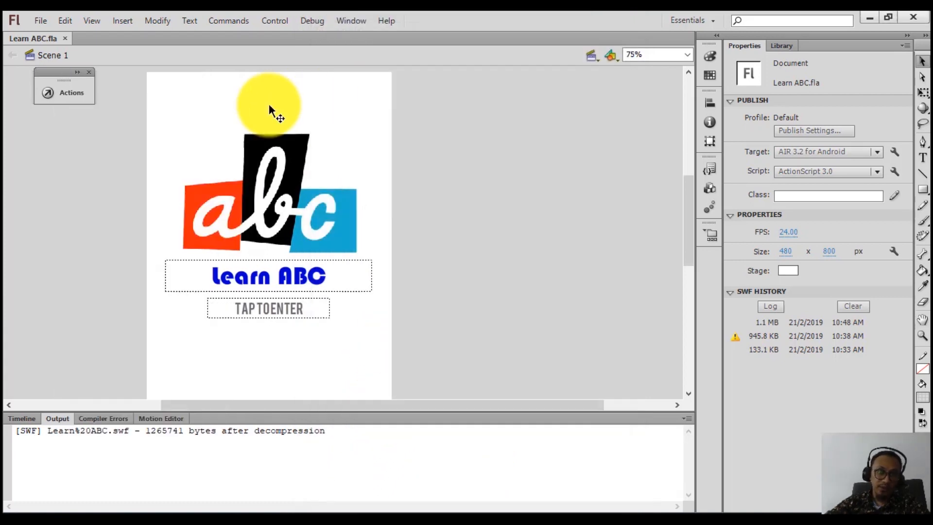
- From the publish settings, review the AIR for Android general, deployment and icon settings, and close the Android settings
{"action": "left_click", "coordinate": [42, 22]}
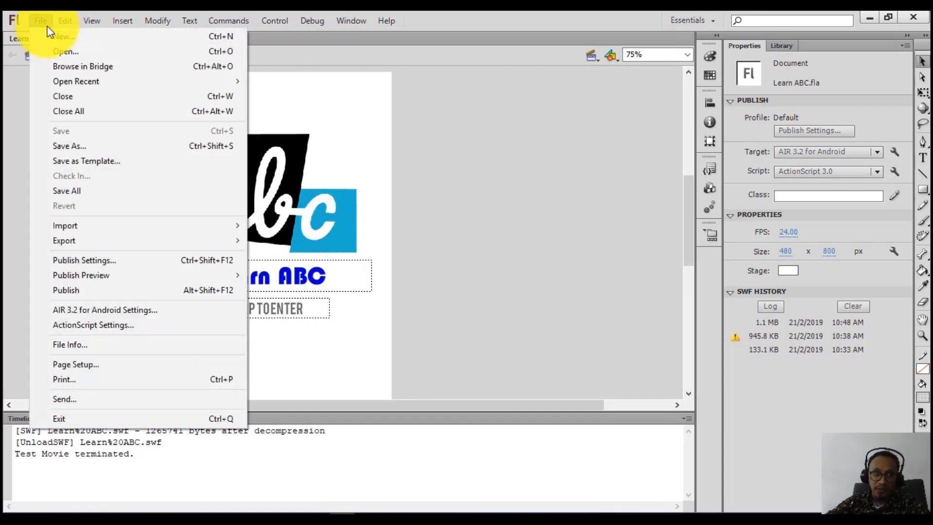
{"action": "left_click", "coordinate": [83, 263]}
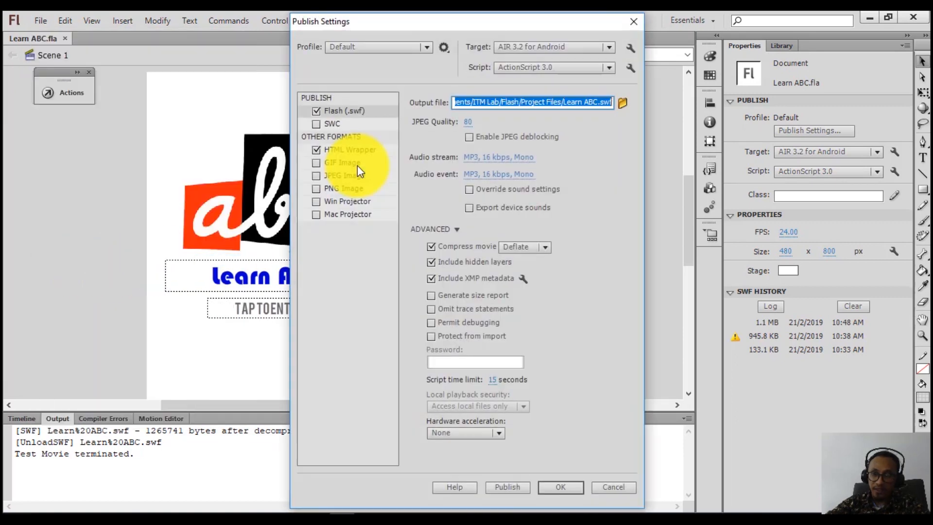
{"action": "left_click", "coordinate": [631, 49]}
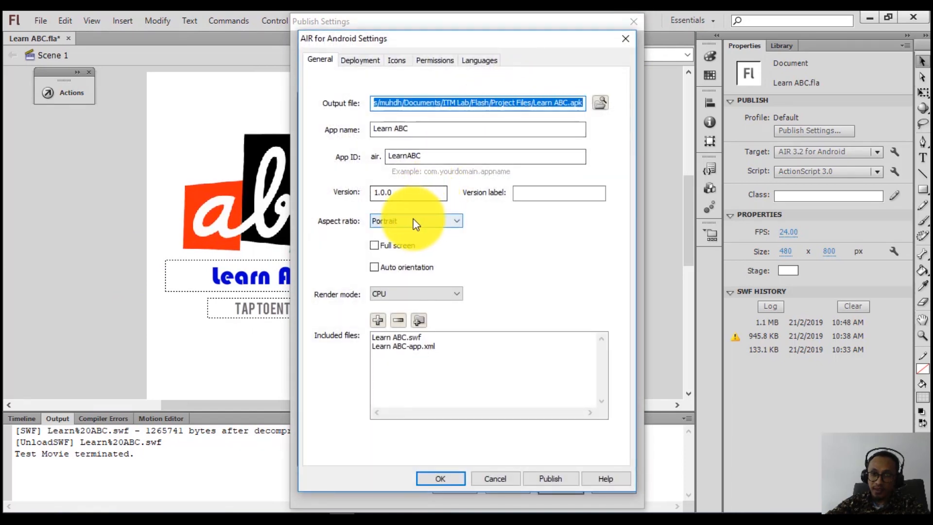
{"action": "left_click", "coordinate": [363, 62]}
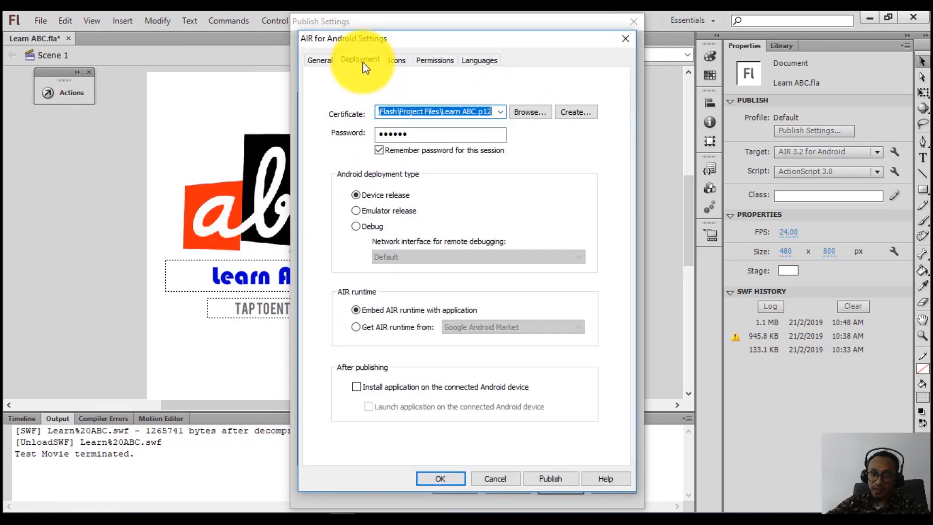
{"action": "left_click", "coordinate": [399, 63]}
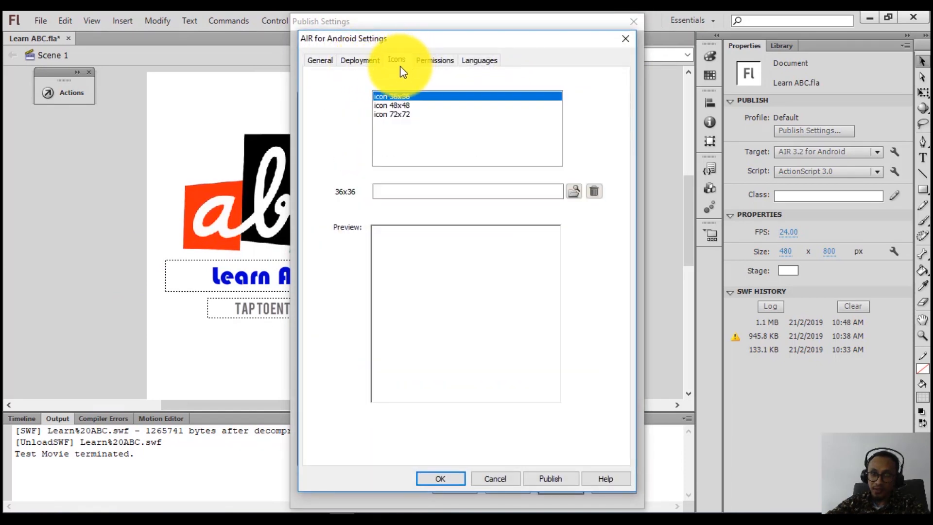
{"action": "left_click", "coordinate": [389, 114]}
{"action": "left_click", "coordinate": [321, 61]}
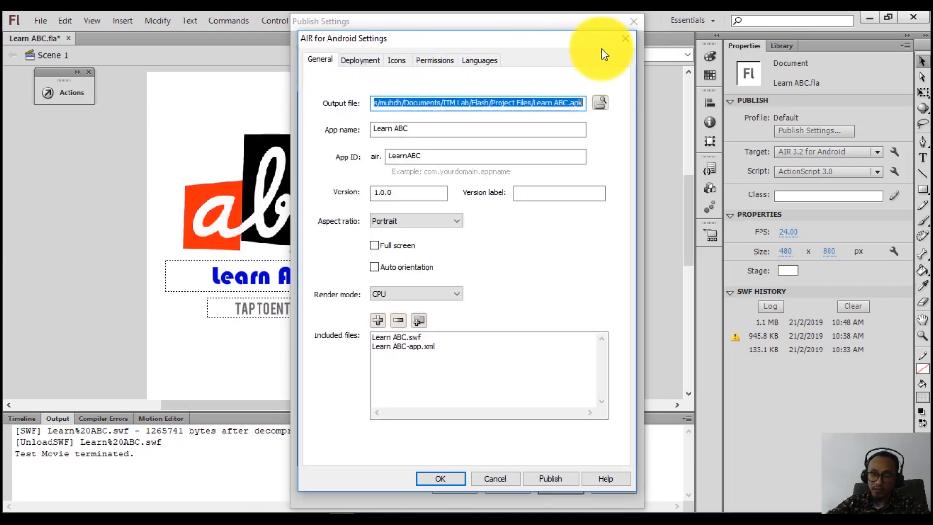
{"action": "left_click", "coordinate": [625, 38]}
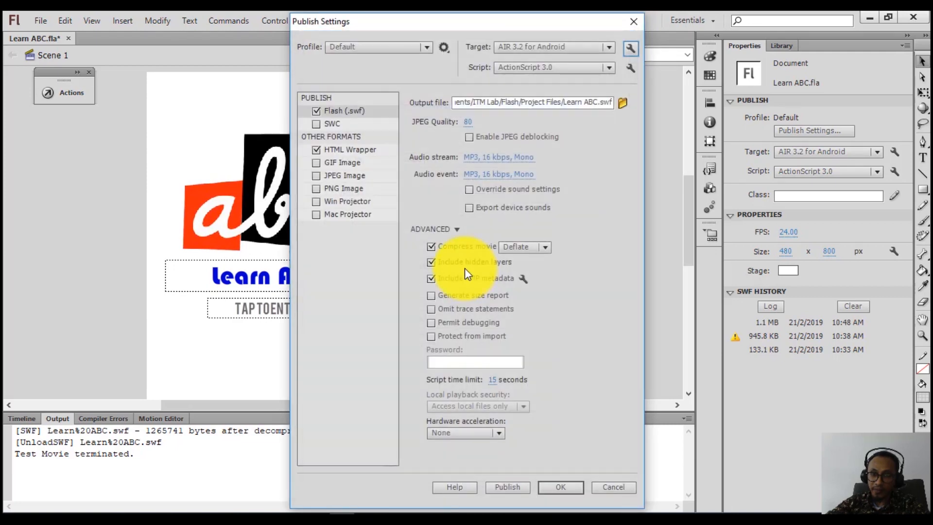
- Publish the movie as an AIR 3.2 for Android APK, dismiss the packaging warning and accept the publish settings
{"action": "left_click", "coordinate": [508, 485]}
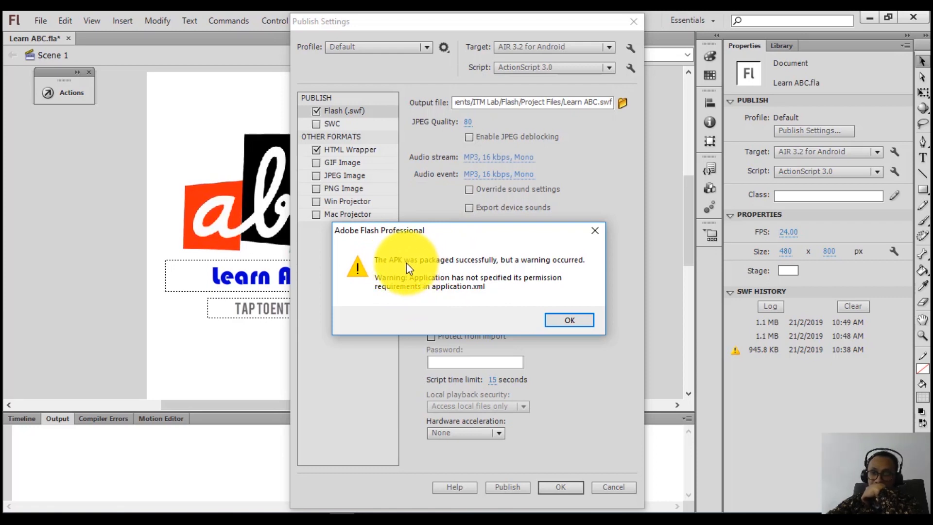
{"action": "left_click", "coordinate": [586, 318]}
{"action": "left_click", "coordinate": [548, 486]}
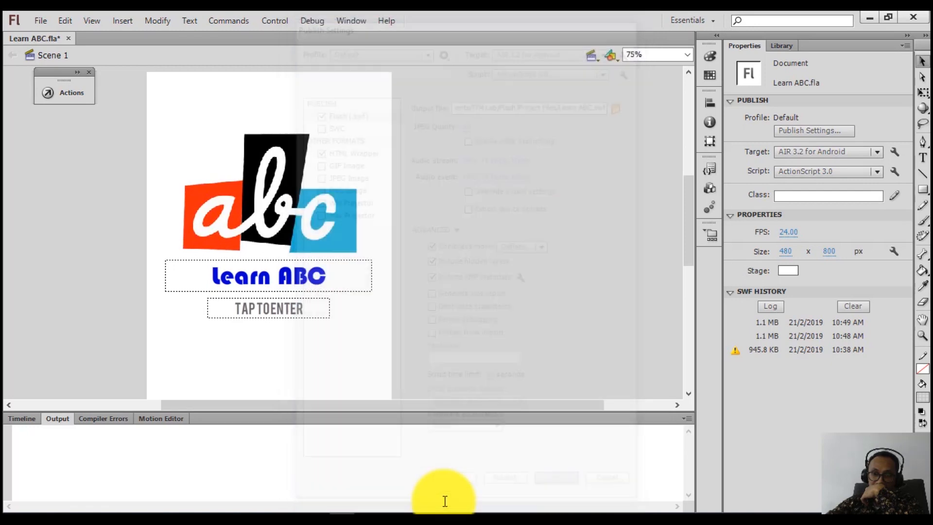
- Switch to File Explorer and select the published Learn ABC.apk in the Project Files folder
{"action": "left_click", "coordinate": [195, 519]}
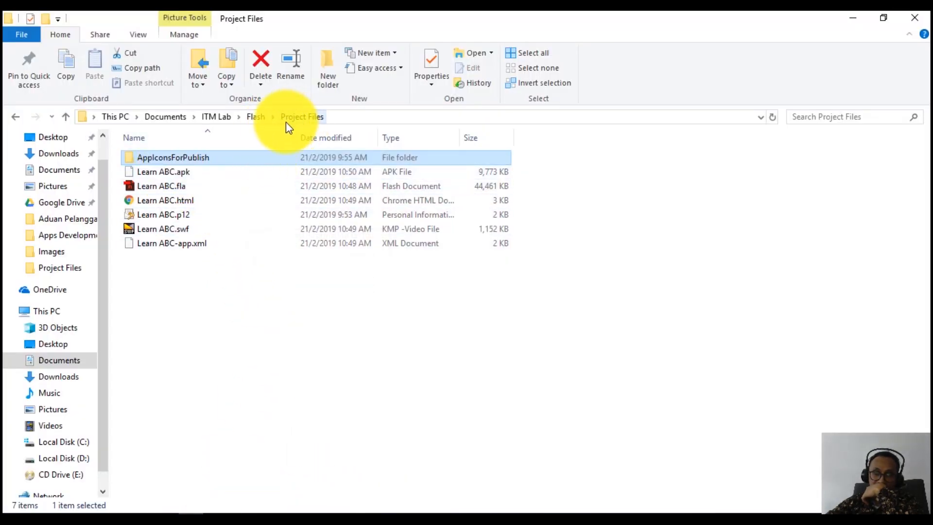
{"action": "left_click", "coordinate": [156, 173]}
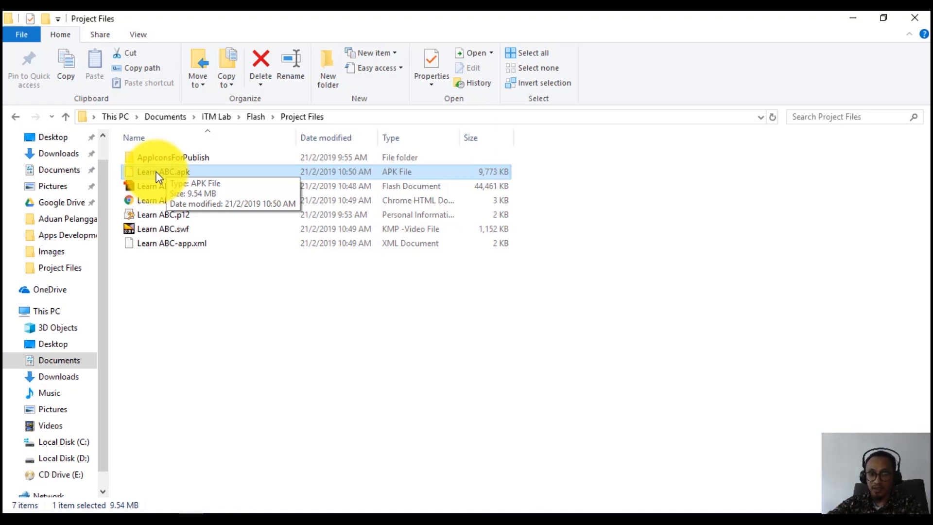
{"action": "left_click", "coordinate": [392, 517]}
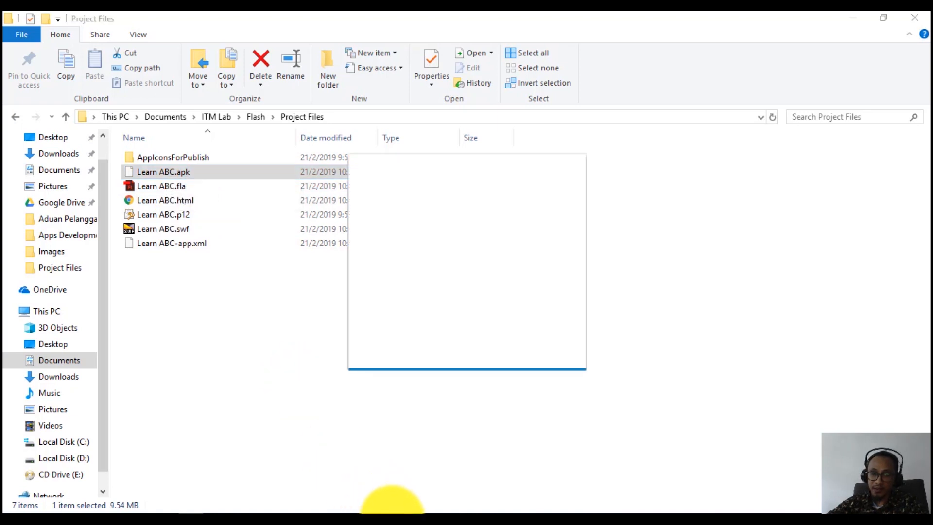
{"action": "left_click", "coordinate": [537, 358]}
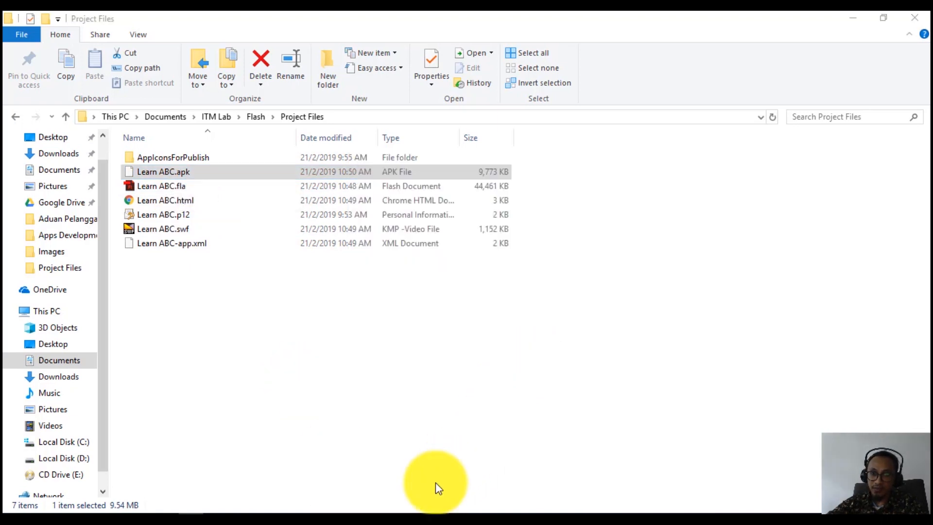
{"action": "left_click", "coordinate": [389, 509]}
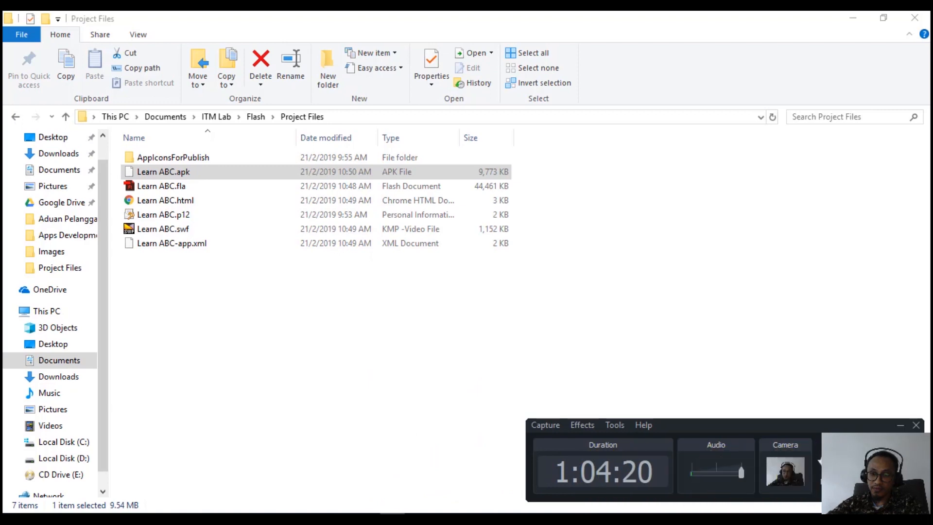